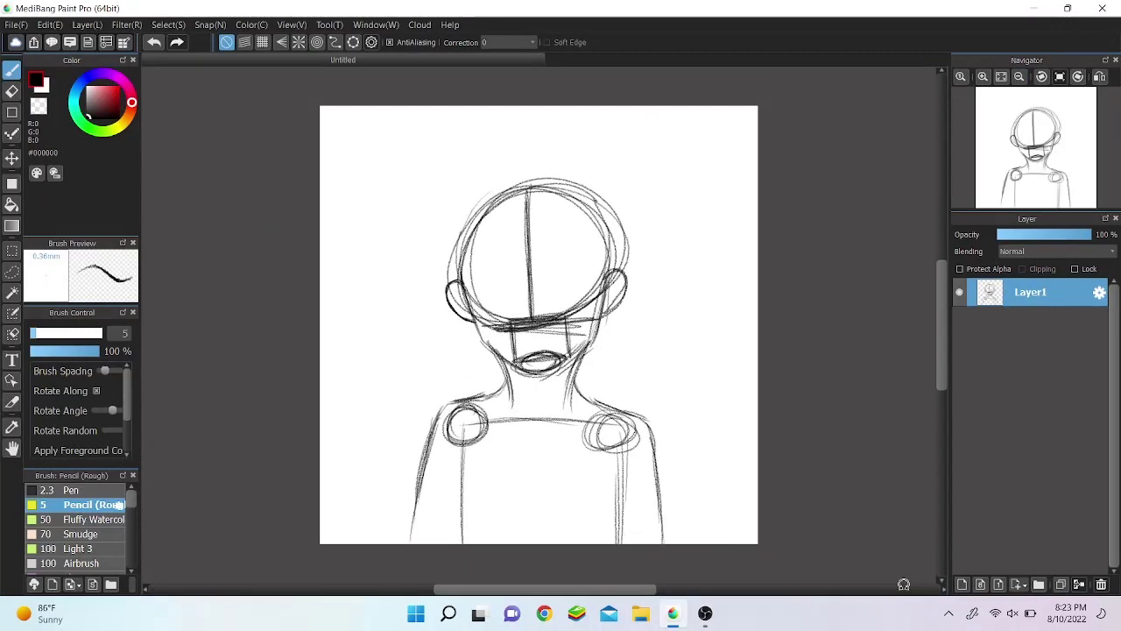
# Step: Add a new layer above the body sketch, handwrite "Brb, getting refs on my phone" on it, and clear the note
pyautogui.click(962, 583)
pyautogui.click(1030, 292)
pyautogui.moveTo(353, 165)
pyautogui.mouseDown()
pyautogui.moveTo(398, 186)
pyautogui.moveTo(520, 166)
pyautogui.mouseUp()
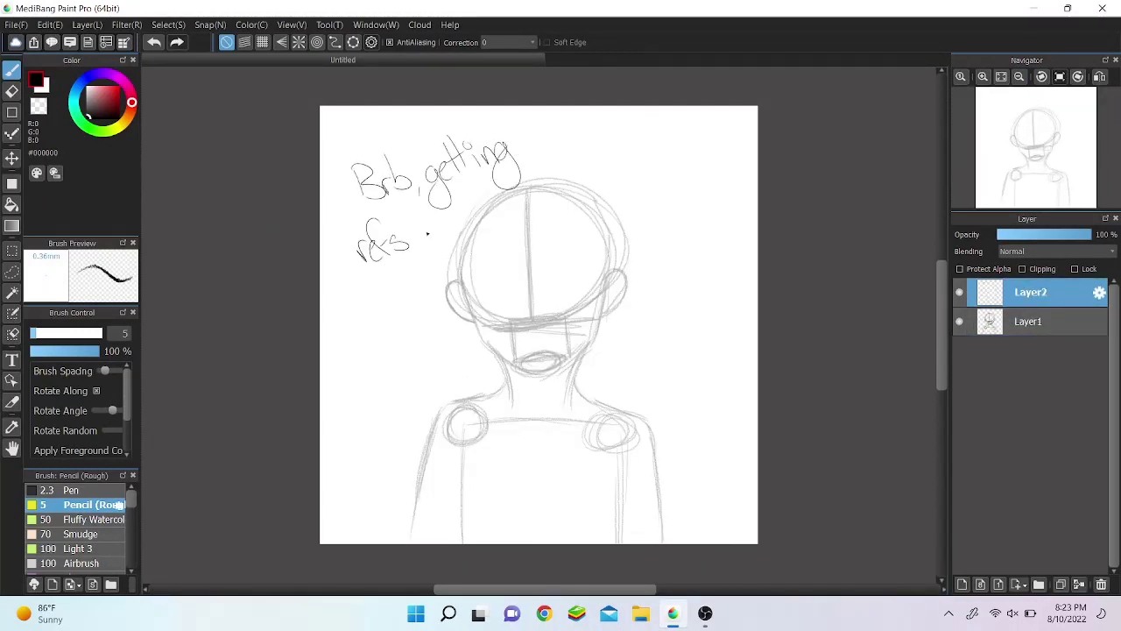
pyautogui.moveTo(471, 204); pyautogui.dragTo(517, 180)
pyautogui.moveTo(375, 279); pyautogui.dragTo(450, 262)
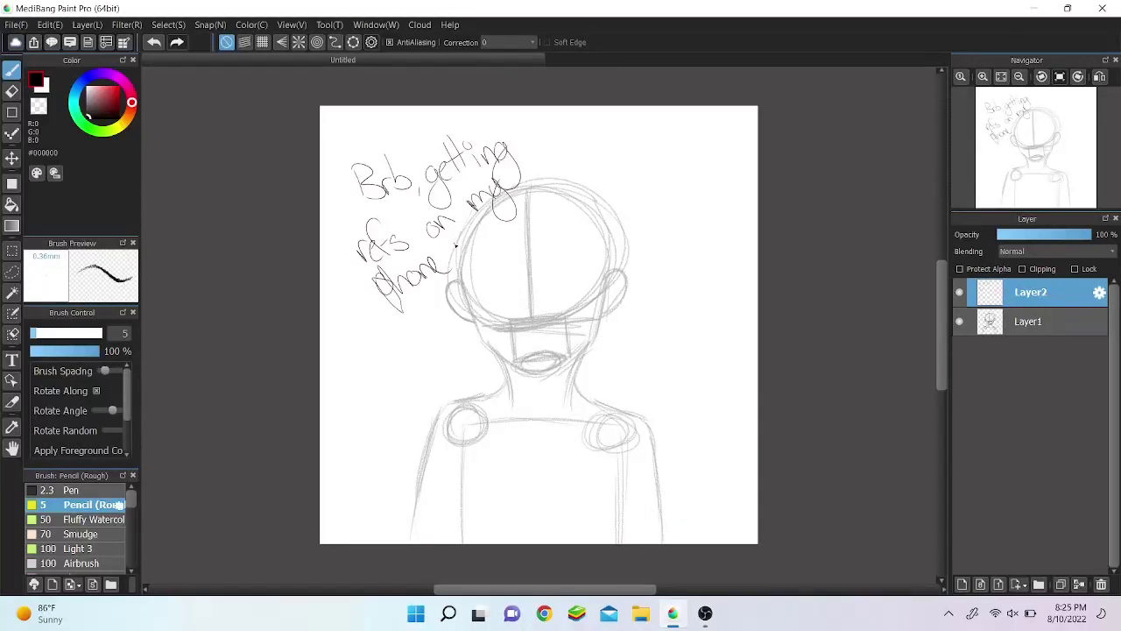
pyautogui.press('Delete')
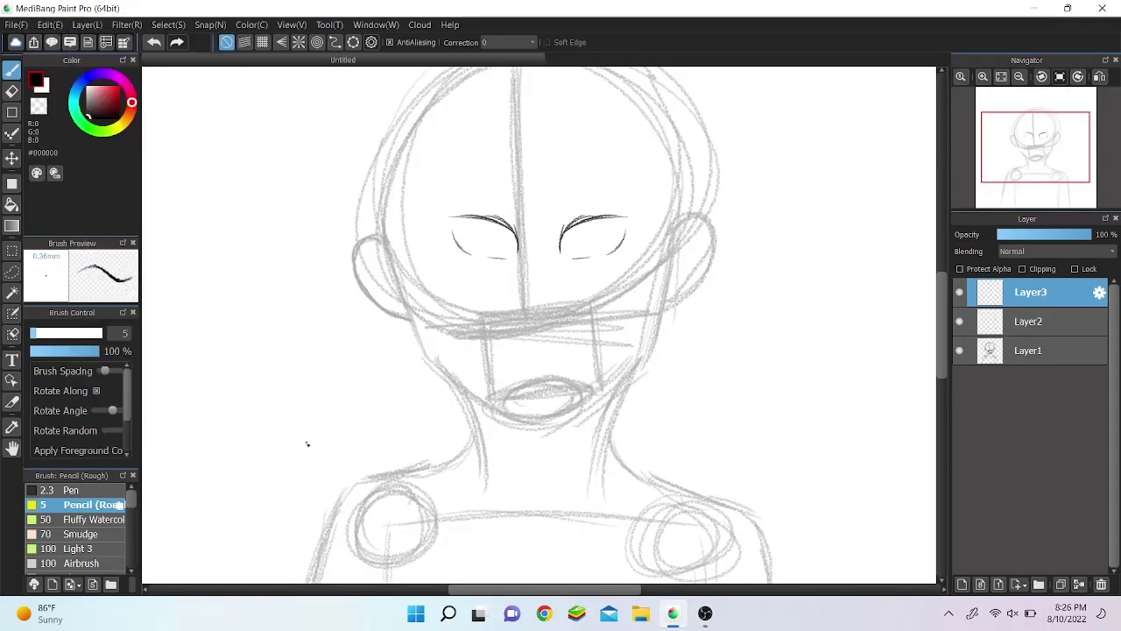
# Step: Rotate the left-hand eye and shift it outward from the face's centre line
pyautogui.moveTo(485, 235); pyautogui.dragTo(496, 238)
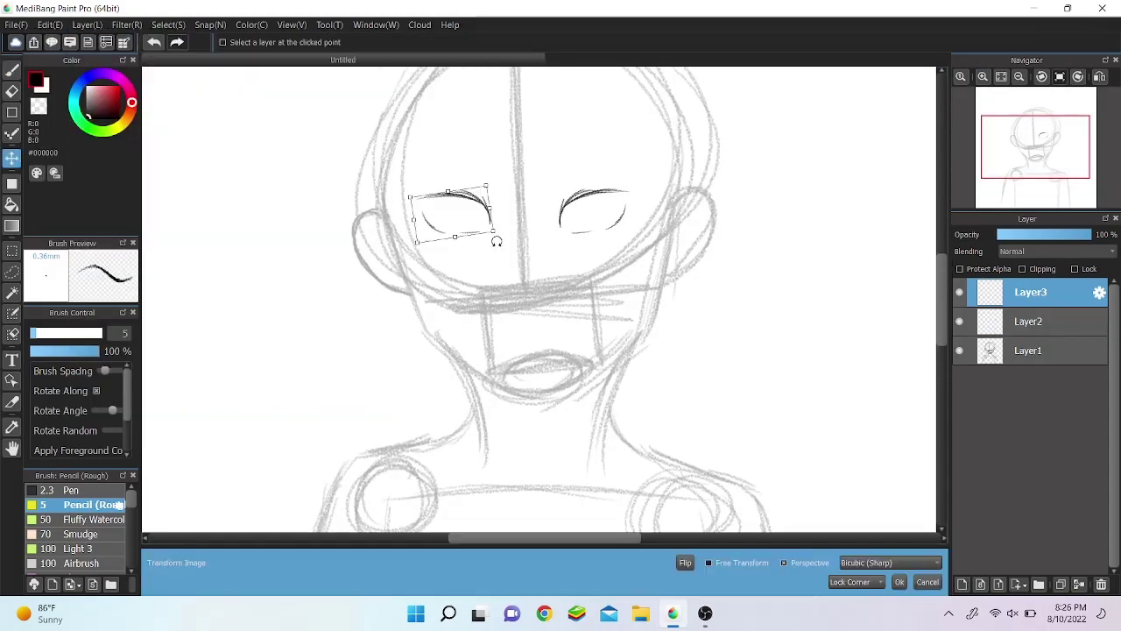
pyautogui.press('Return')
pyautogui.click(1019, 584)
# Step: Sketch the short eyebrows, the nose line with its tip, and the narrow mouth on the face
pyautogui.hotkey('ctrl', 'z')
pyautogui.moveTo(574, 214)
pyautogui.mouseDown()
pyautogui.moveTo(615, 198)
pyautogui.moveTo(554, 187)
pyautogui.mouseUp()
pyautogui.hotkey('ctrl', 'z')
pyautogui.moveTo(463, 194); pyautogui.dragTo(464, 196)
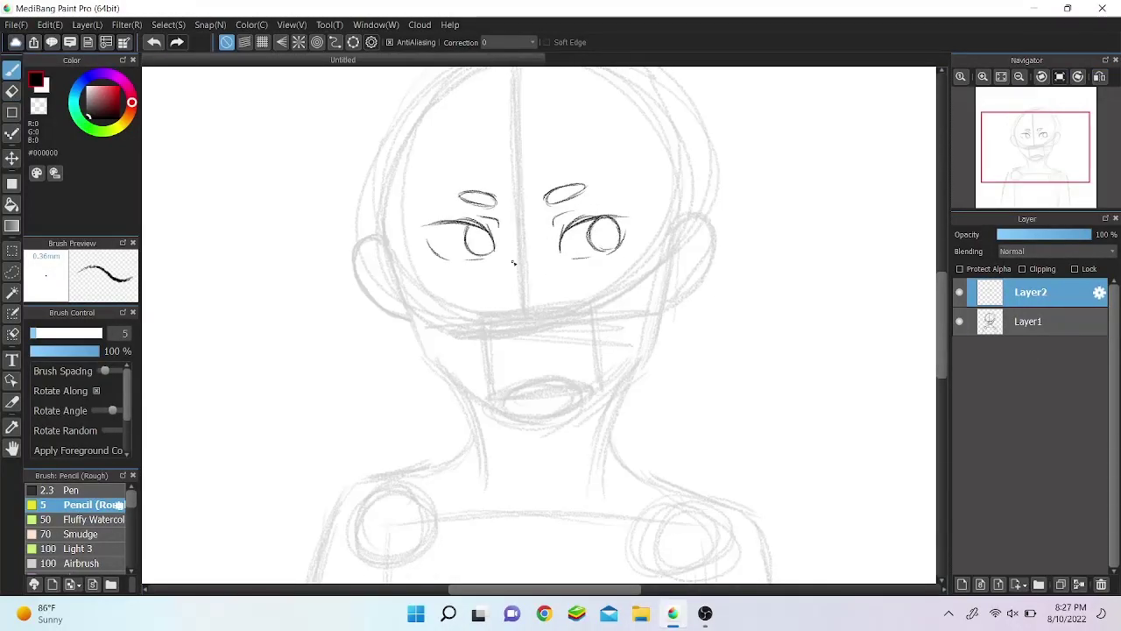
pyautogui.moveTo(514, 263)
pyautogui.mouseDown()
pyautogui.moveTo(508, 293)
pyautogui.moveTo(524, 320)
pyautogui.mouseUp()
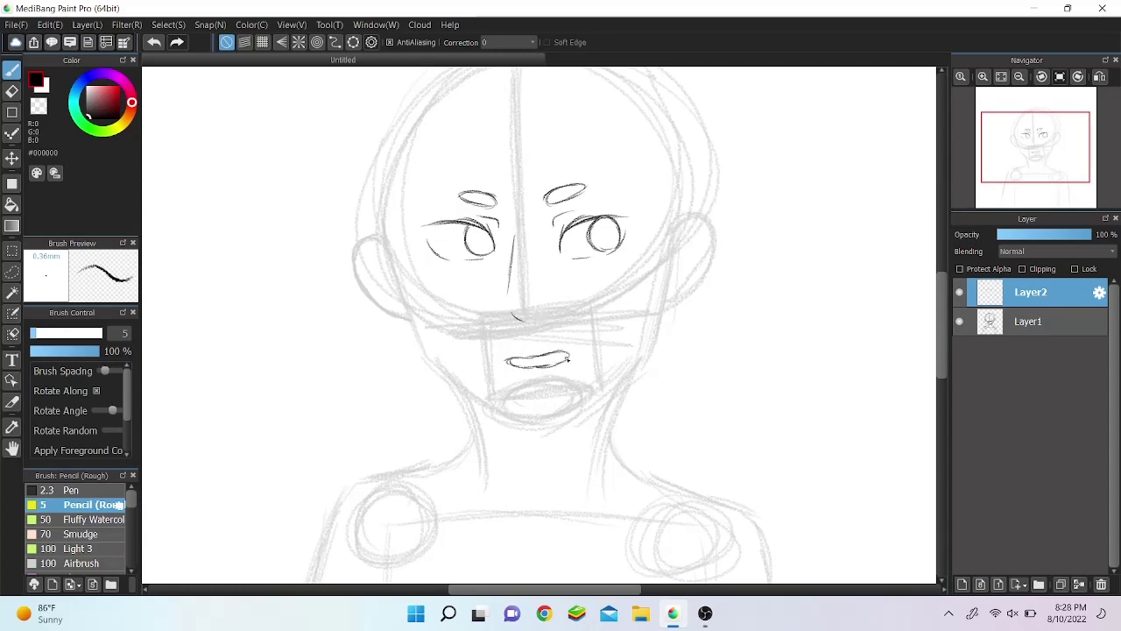
# Step: Sketch a jagged scar outline around the right-hand eye on a new layer, and add another layer for the hair
pyautogui.hotkey('ctrl', 'shift', 'n')
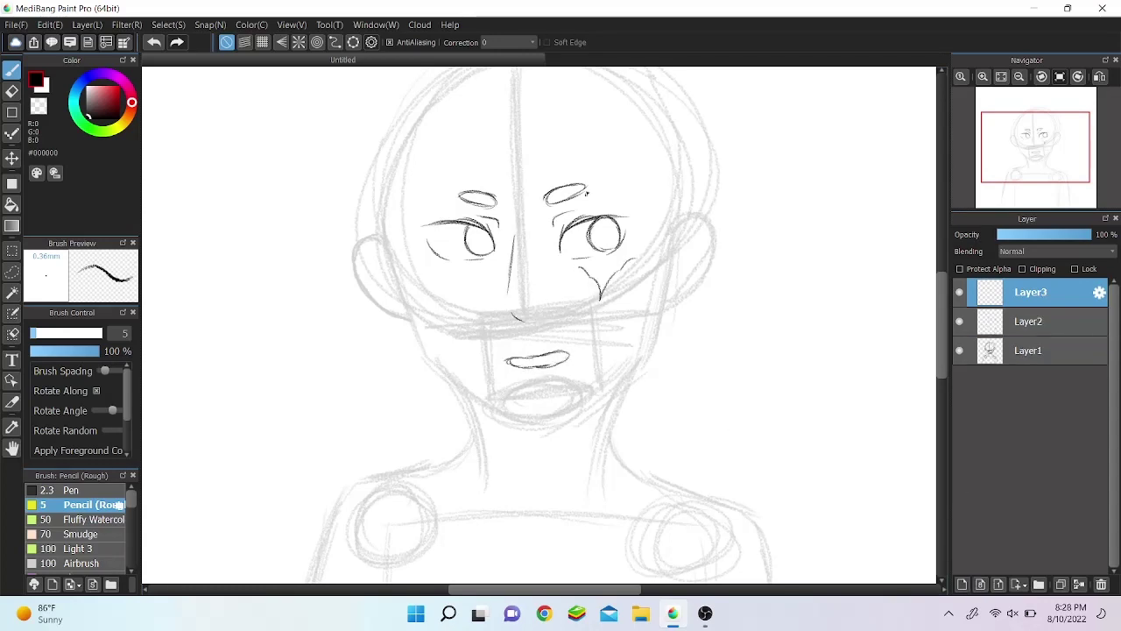
pyautogui.moveTo(631, 212); pyautogui.dragTo(638, 259)
pyautogui.hotkey('ctrl', '-')
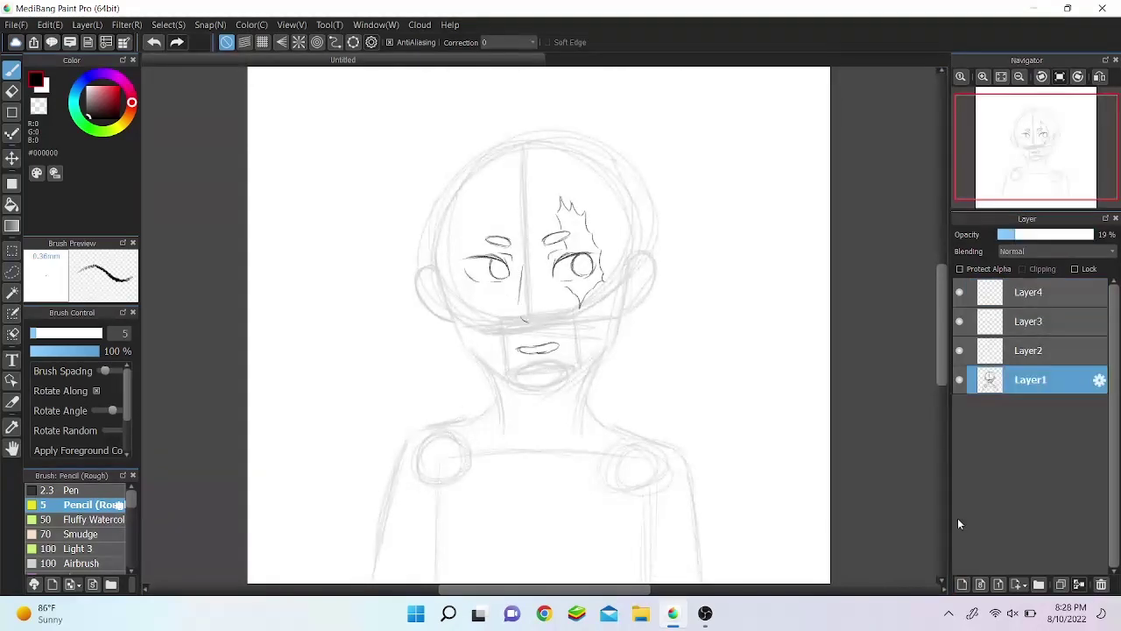
pyautogui.hotkey('ctrl', 'shift', 'n')
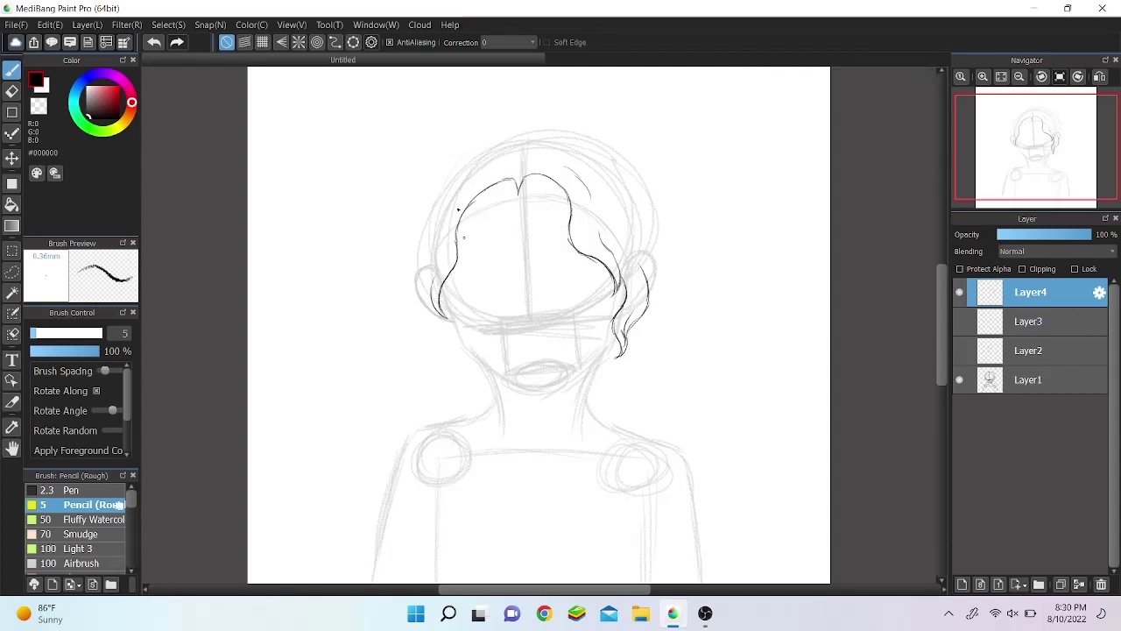
pyautogui.hotkey('ctrl', 'z')
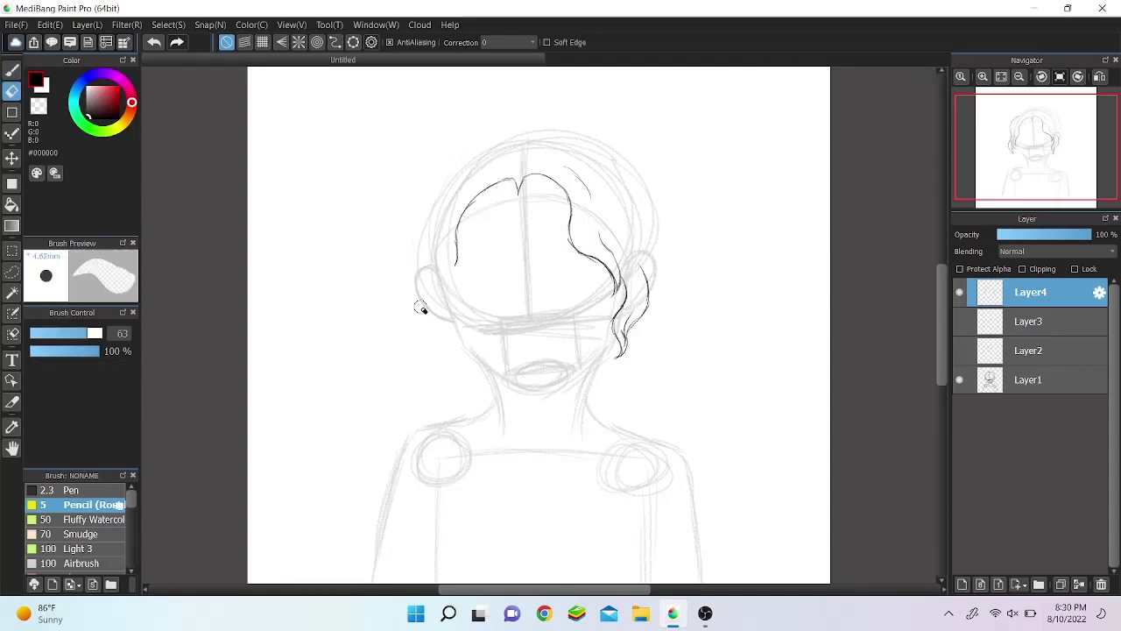
pyautogui.moveTo(453, 267); pyautogui.dragTo(462, 326)
pyautogui.moveTo(506, 140)
pyautogui.mouseDown()
pyautogui.moveTo(396, 226)
pyautogui.moveTo(391, 289)
pyautogui.moveTo(422, 337)
pyautogui.mouseUp()
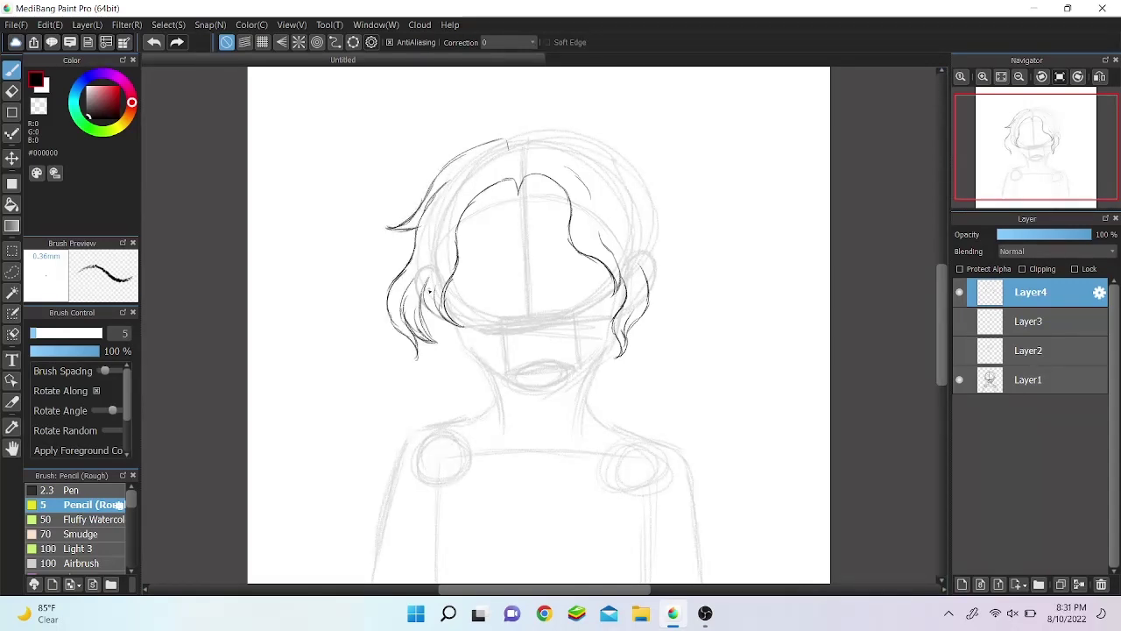
pyautogui.press('Delete')
pyautogui.moveTo(522, 181); pyautogui.dragTo(549, 250)
pyautogui.press('Delete')
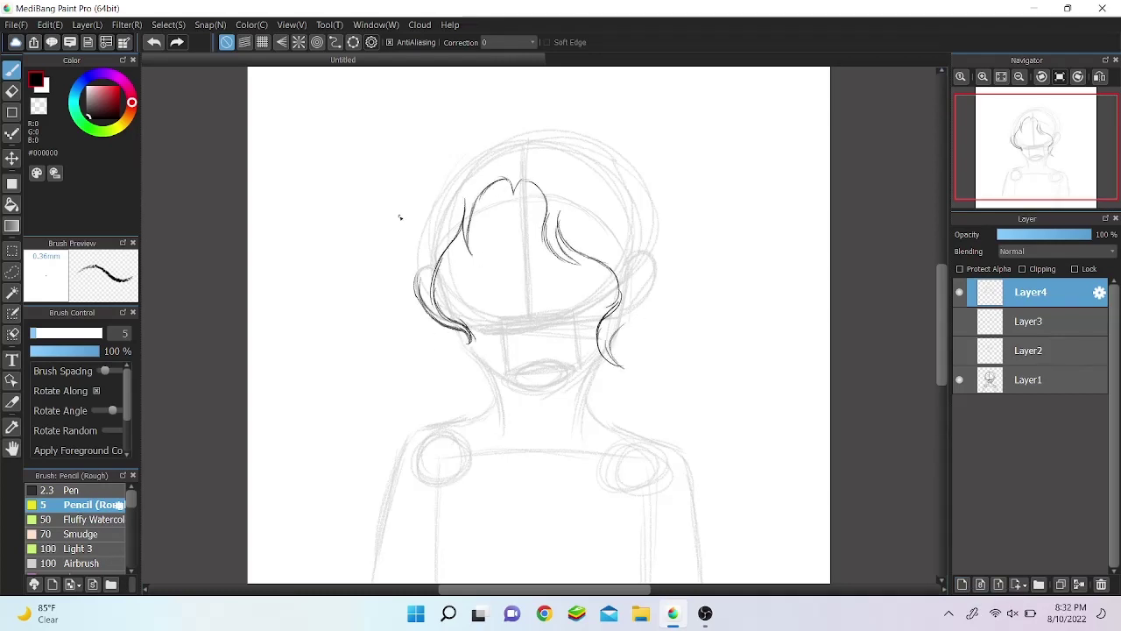
# Step: Sketch wavy hair strands beside the right-hand ear, over the crown from the parting, and down the left side of the head
pyautogui.moveTo(583, 183); pyautogui.dragTo(589, 219)
pyautogui.moveTo(598, 231); pyautogui.dragTo(629, 263)
pyautogui.moveTo(617, 331); pyautogui.dragTo(630, 357)
pyautogui.moveTo(638, 260); pyautogui.dragTo(631, 313)
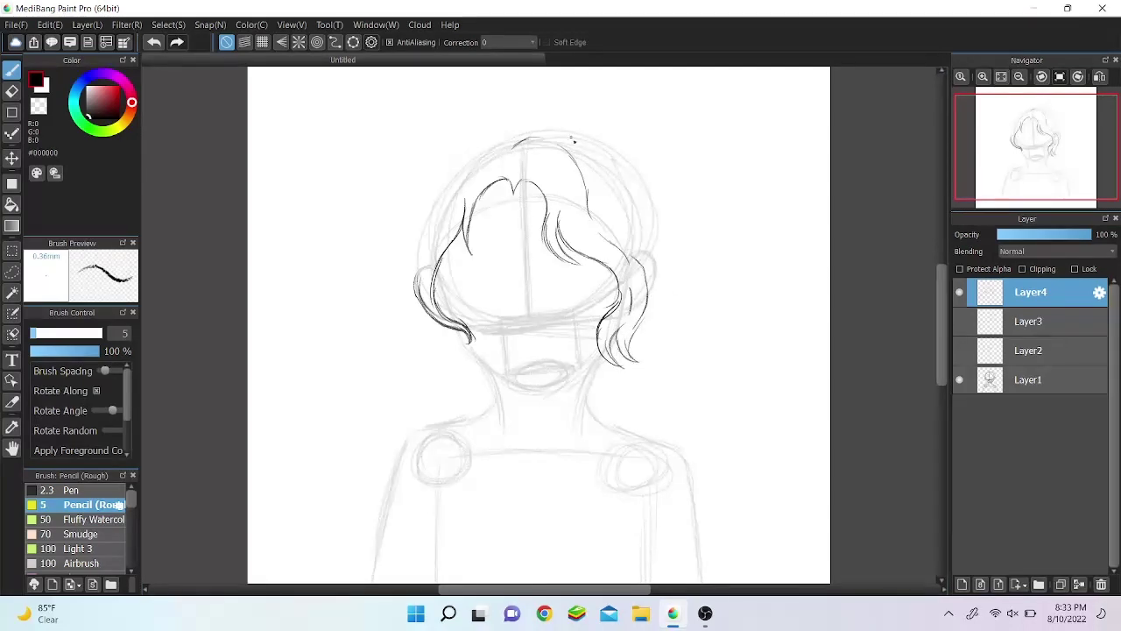
pyautogui.moveTo(519, 140); pyautogui.dragTo(470, 177)
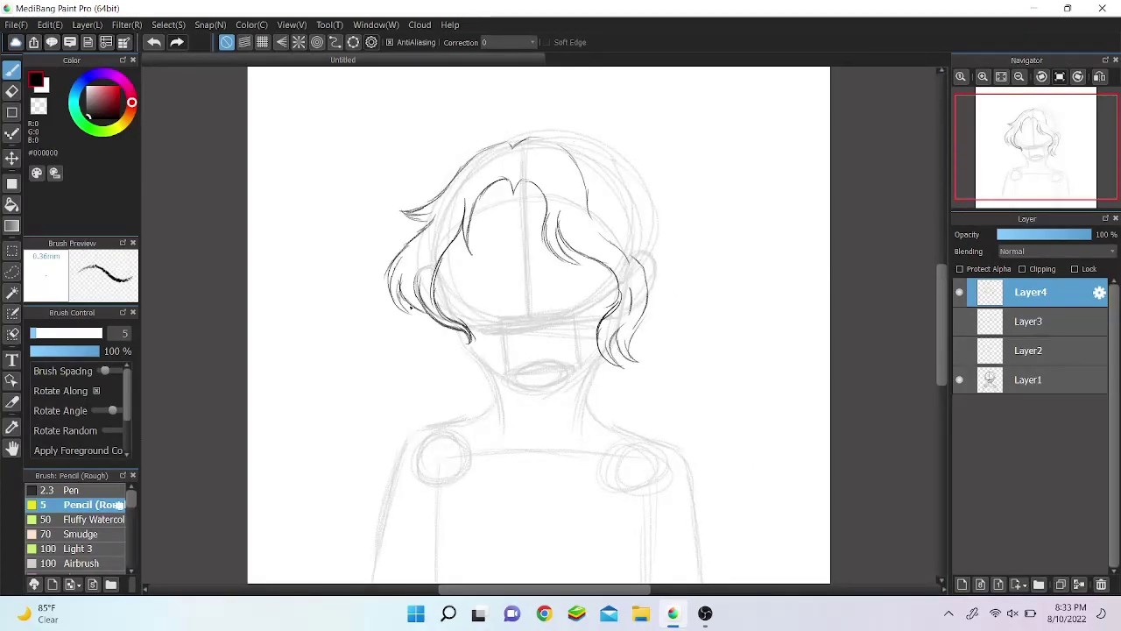
pyautogui.moveTo(410, 318); pyautogui.dragTo(439, 350)
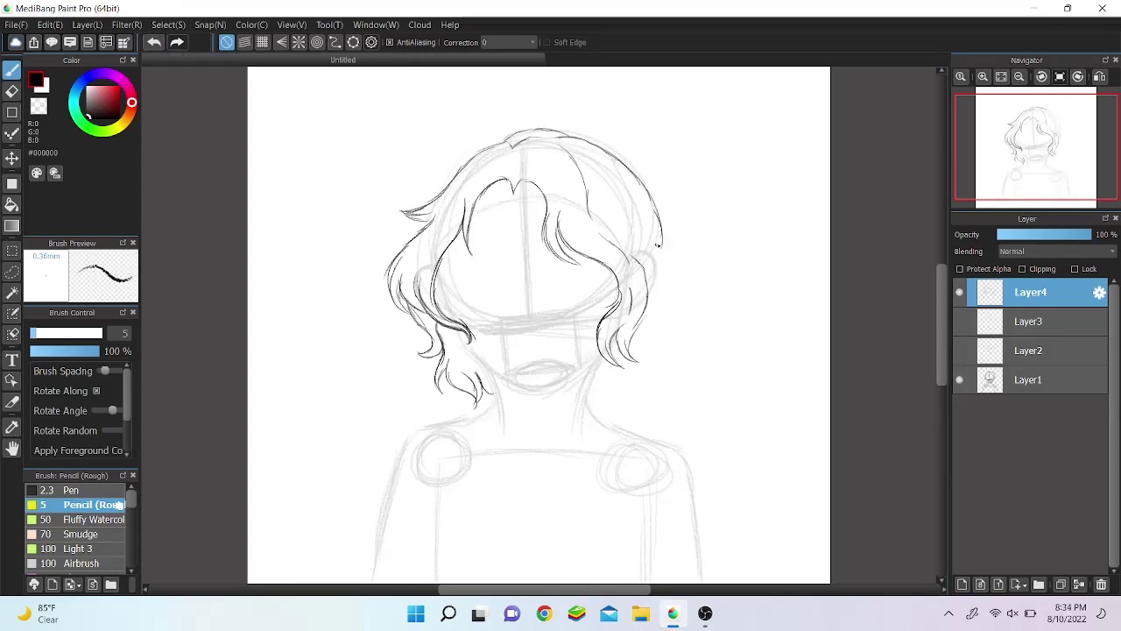
# Step: Undo the last hair stroke and sketch the right-hand outer hair outline with wavy ends in the mirrored view
pyautogui.click(155, 44)
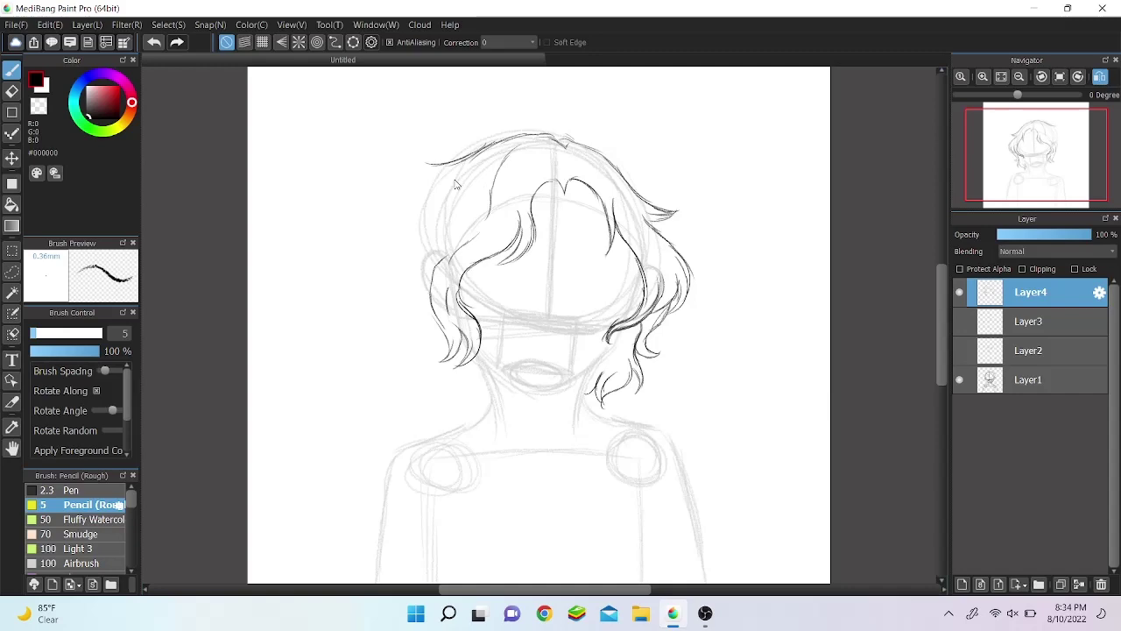
pyautogui.moveTo(467, 167)
pyautogui.mouseDown()
pyautogui.moveTo(396, 245)
pyautogui.moveTo(392, 342)
pyautogui.mouseUp()
pyautogui.moveTo(641, 338); pyautogui.dragTo(617, 405)
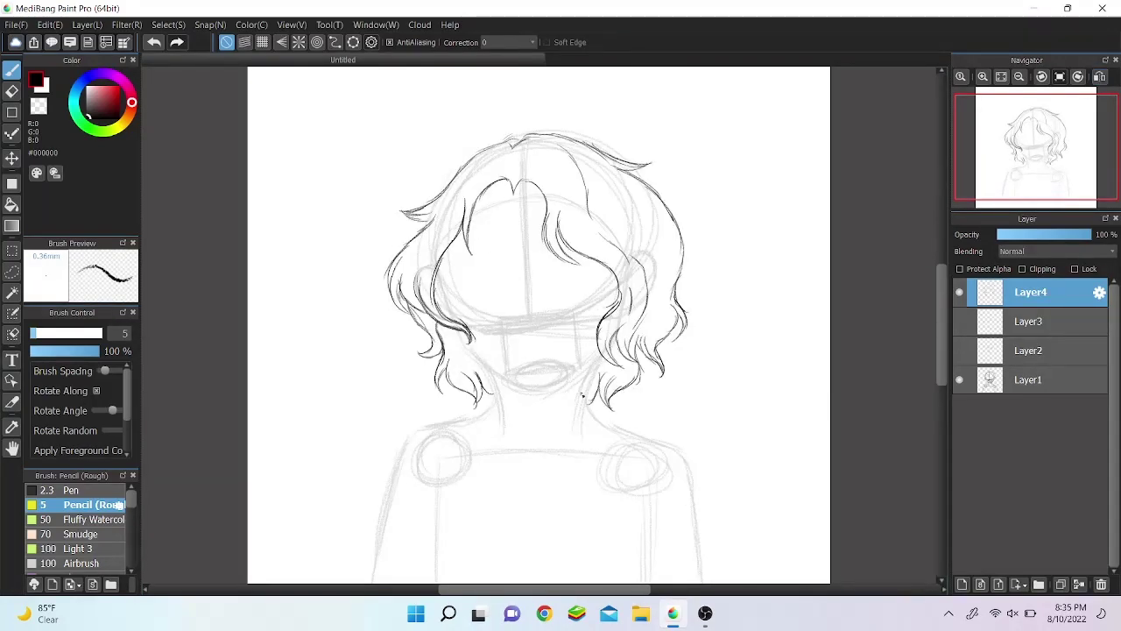
# Step: Erase the right-hand outer hair contour, redraw it with a strand flicking outward, and check the drawing in the mirrored view
pyautogui.press('e')
pyautogui.moveTo(674, 175); pyautogui.dragTo(666, 324)
pyautogui.press('b')
pyautogui.moveTo(627, 211); pyautogui.dragTo(682, 263)
pyautogui.click(1078, 76)
pyautogui.click(1060, 77)
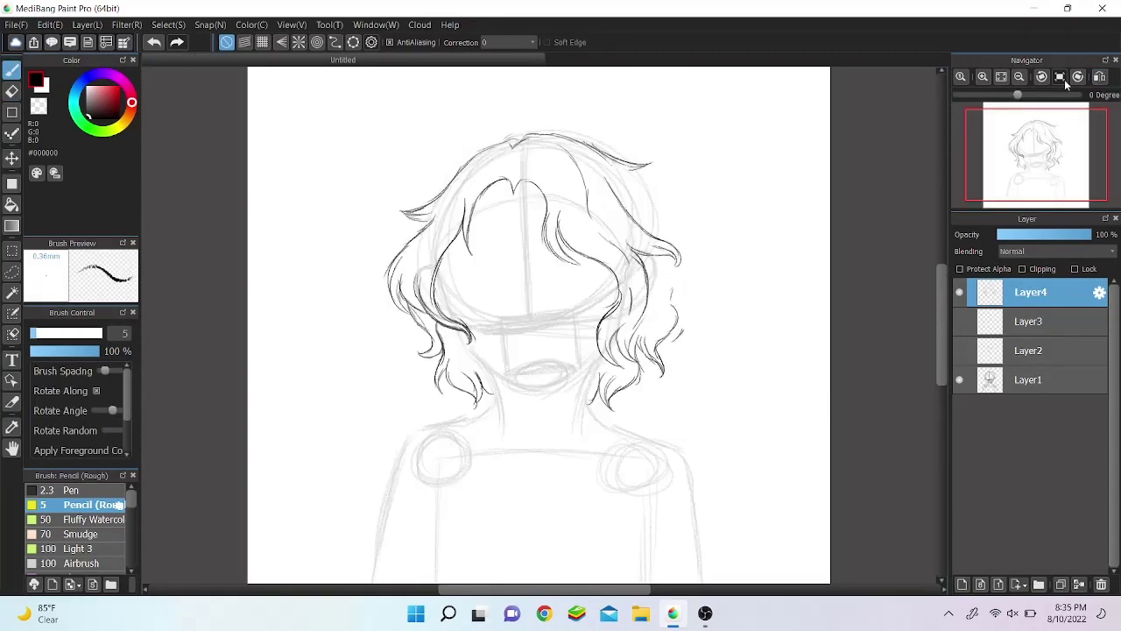
pyautogui.hotkey('ctrl', 'z')
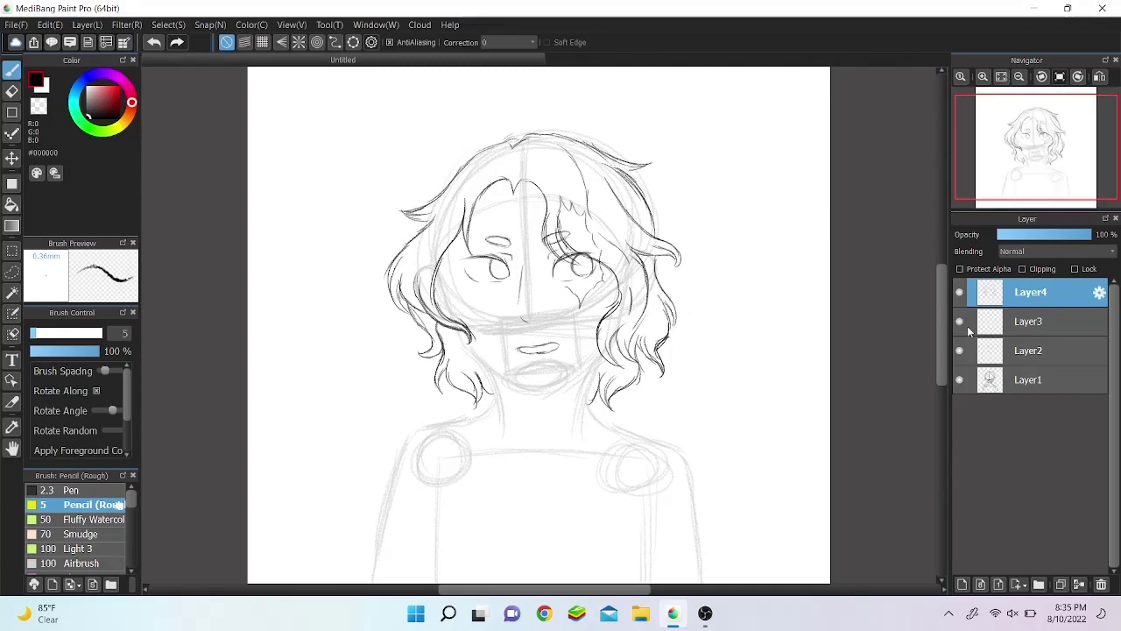
pyautogui.click(1100, 77)
pyautogui.click(1100, 76)
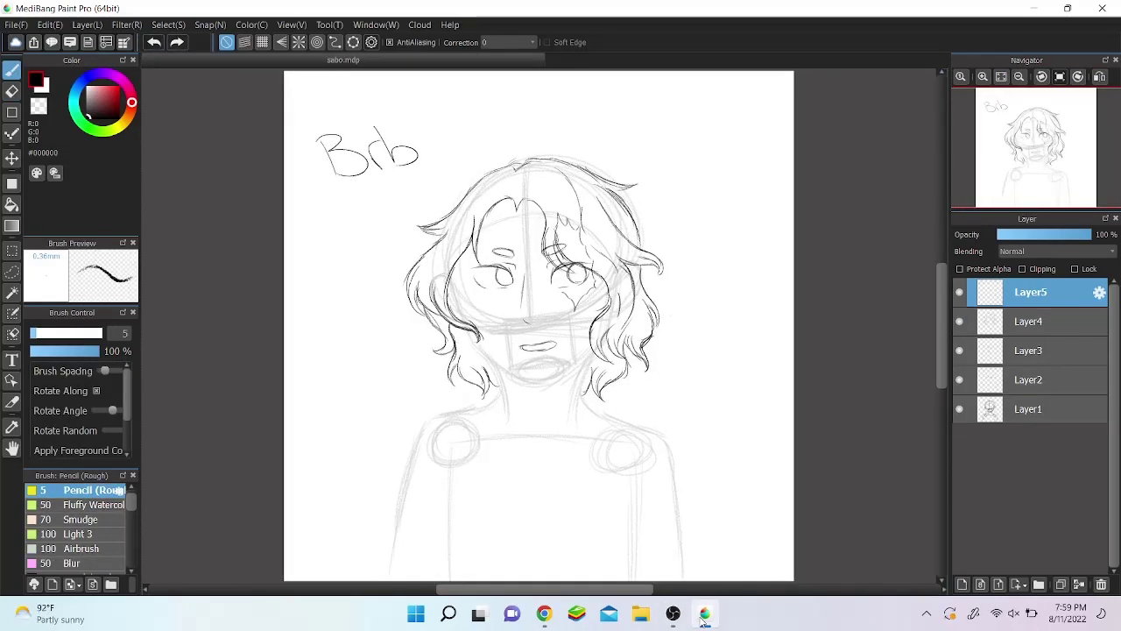
# Step: Sketch faint collarbone lines at the base of the neck beneath the line art layers
pyautogui.click(153, 42)
pyautogui.click(960, 294)
pyautogui.hotkey('ctrl', '+')
pyautogui.click(1030, 409)
pyautogui.click(1030, 292)
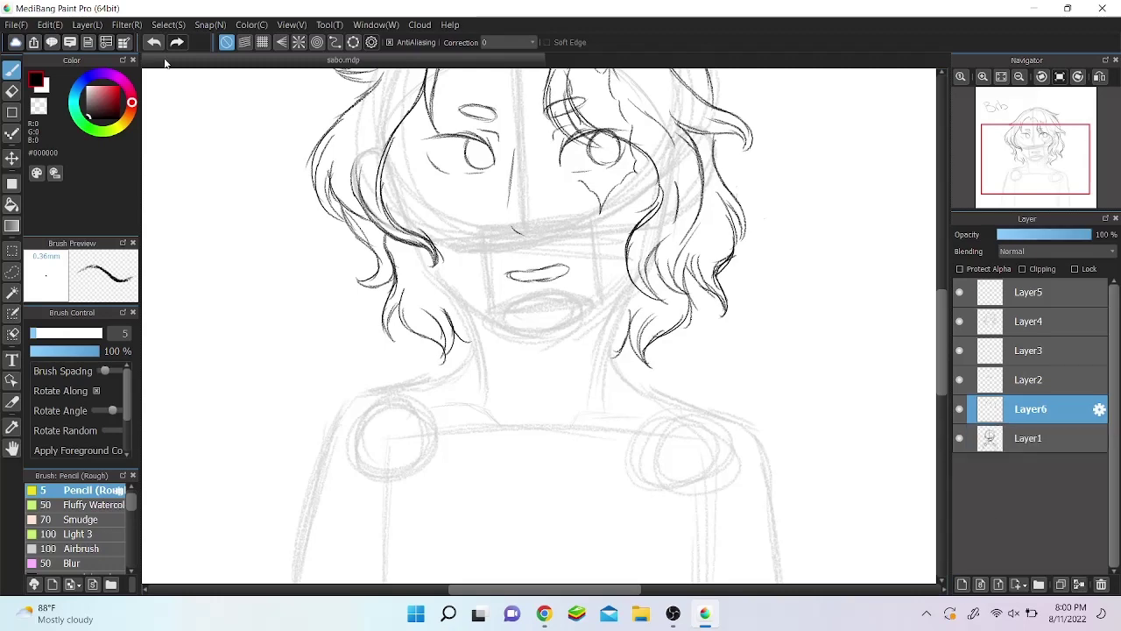
# Step: Hide the hair layer and rough in the right-hand side of a high collar on Layer5
pyautogui.click(961, 321)
pyautogui.hotkey('ctrl', '-')
pyautogui.hotkey('ctrl', '+')
pyautogui.moveTo(607, 348); pyautogui.dragTo(719, 240)
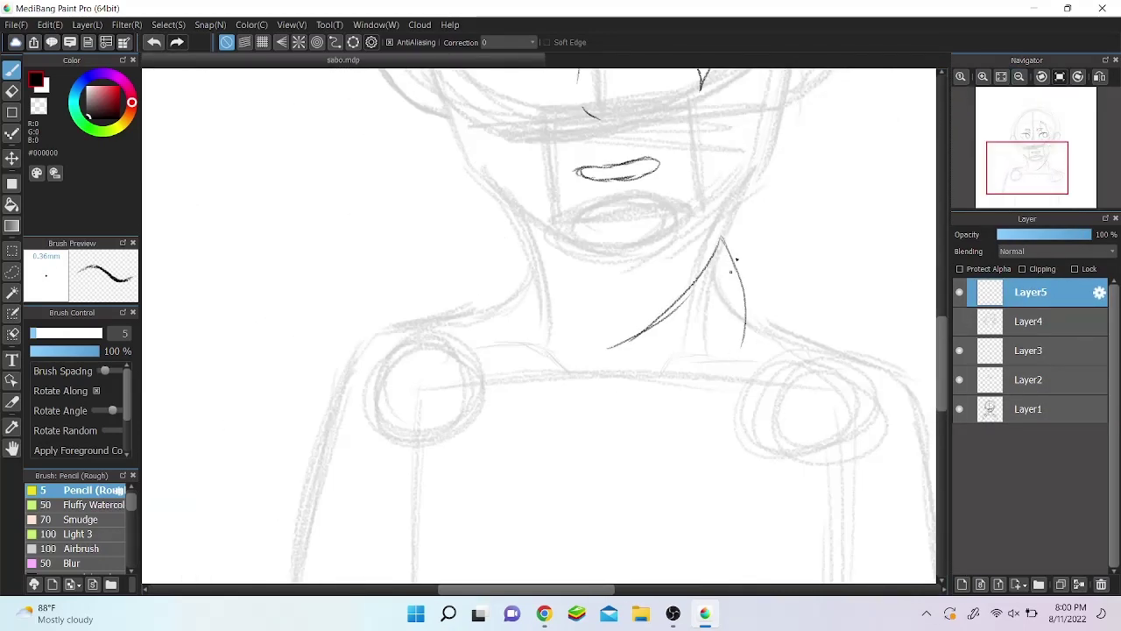
pyautogui.click(154, 43)
pyautogui.click(153, 43)
pyautogui.click(176, 42)
pyautogui.hotkey('ctrl', '-')
pyautogui.hotkey('ctrl', '+')
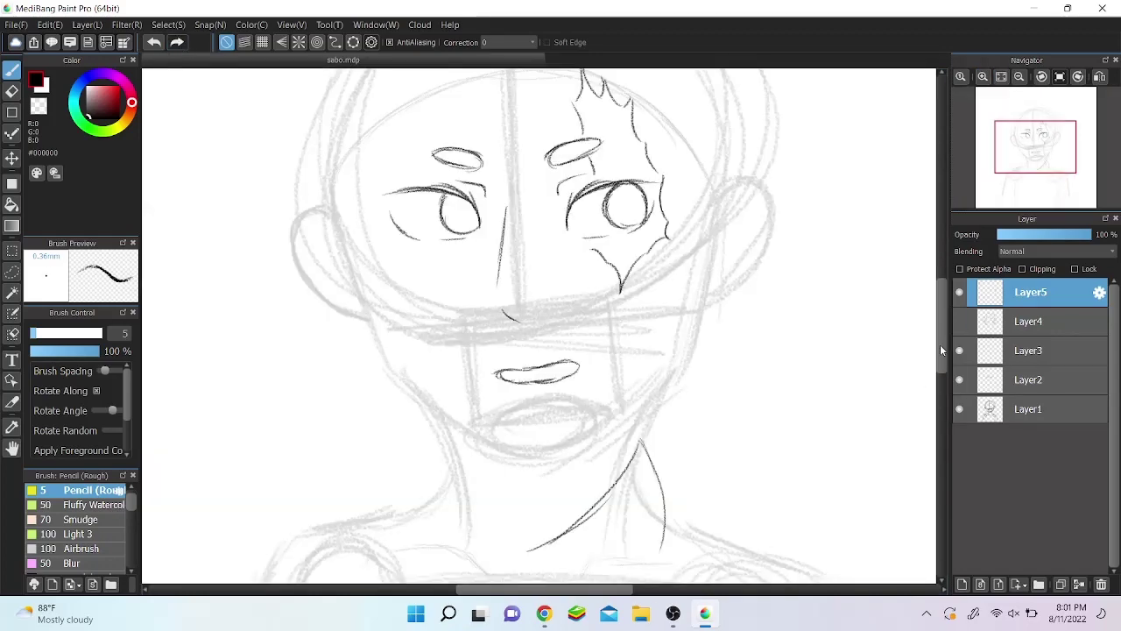
# Step: Redraw the collar's right-hand outer edge with an angular corner and erase the diagonal inner line
pyautogui.hotkey('ctrl', '+')
pyautogui.moveTo(706, 290); pyautogui.dragTo(562, 433)
pyautogui.moveTo(706, 288)
pyautogui.mouseDown()
pyautogui.moveTo(757, 311)
pyautogui.moveTo(753, 503)
pyautogui.mouseUp()
pyautogui.moveTo(765, 368); pyautogui.dragTo(759, 524)
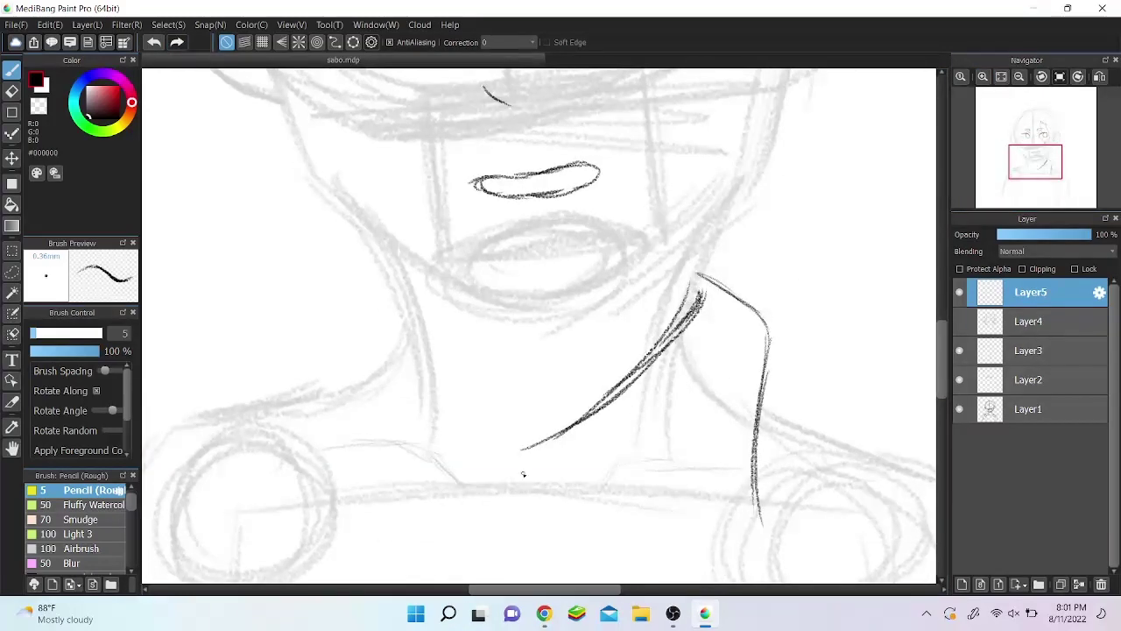
pyautogui.press('e')
pyautogui.moveTo(619, 413); pyautogui.dragTo(701, 286)
# Step: Draw the collar's matching left-hand outer edge from the jaw down to the shoulder
pyautogui.press('b')
pyautogui.moveTo(386, 281); pyautogui.dragTo(340, 482)
pyautogui.scroll(-2, 766, 269)
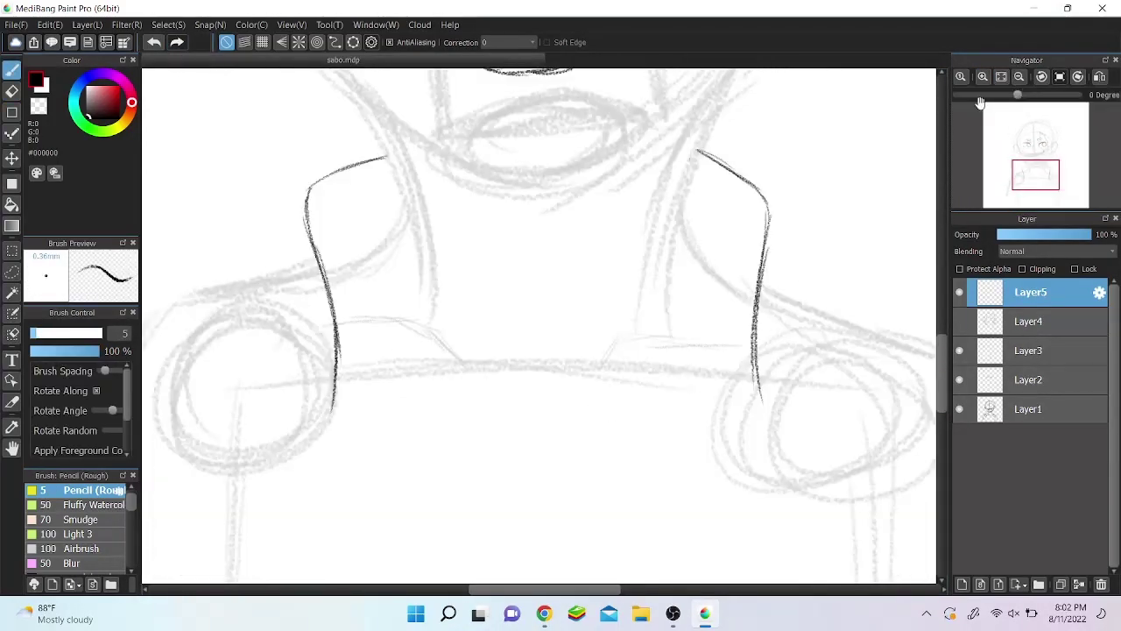
# Step: Draw the collar's V-shaped inner neckline from both sides of the neck to a point on the chest
pyautogui.hotkey('ctrl', '-')
pyautogui.moveTo(650, 249); pyautogui.dragTo(509, 384)
pyautogui.hotkey('ctrl', 'z')
pyautogui.moveTo(438, 229); pyautogui.dragTo(513, 341)
pyautogui.moveTo(648, 235); pyautogui.dragTo(529, 376)
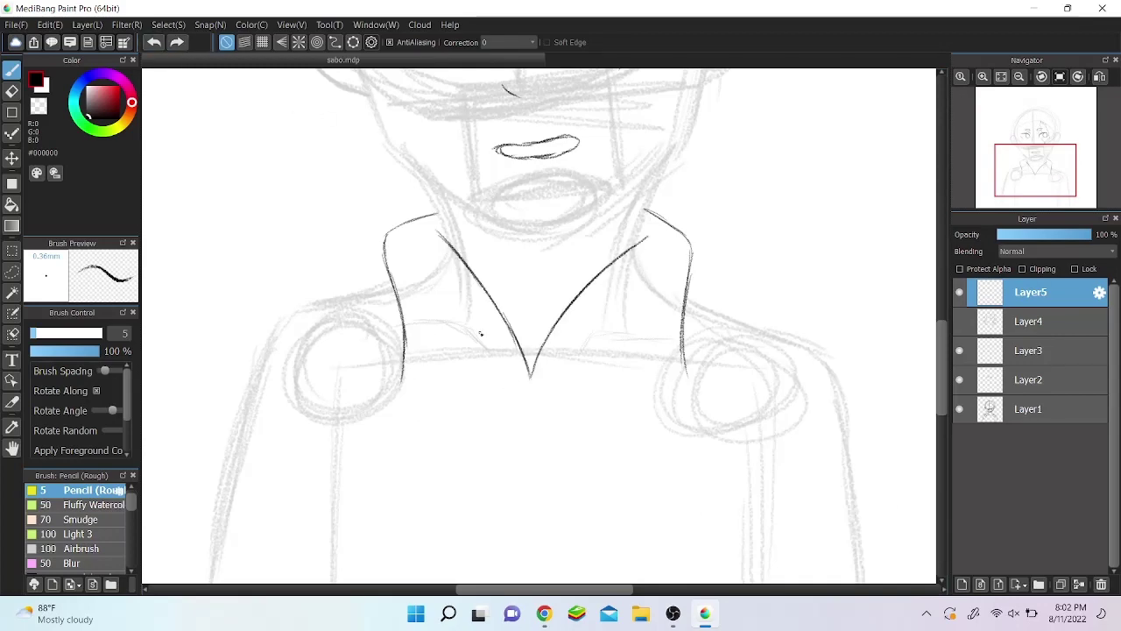
# Step: Draw the fold lines inside the collar and the lower edges of both collar flaps
pyautogui.moveTo(432, 264)
pyautogui.mouseDown()
pyautogui.moveTo(548, 358)
pyautogui.moveTo(530, 377)
pyautogui.mouseUp()
pyautogui.hotkey('ctrl', '+')
pyautogui.hotkey('ctrl', '+')
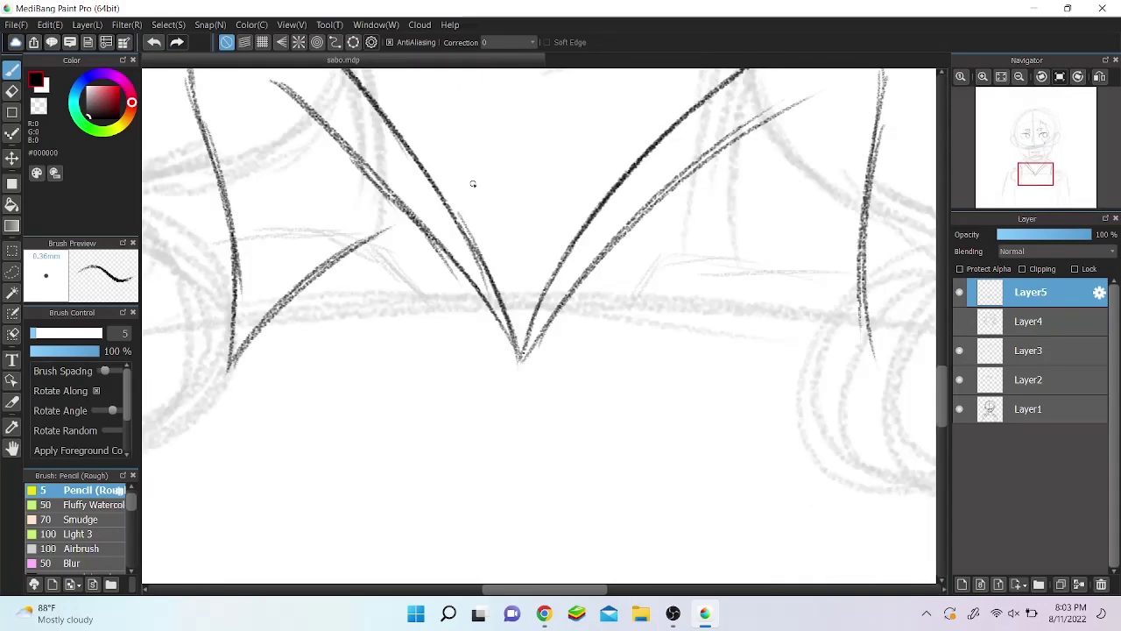
pyautogui.hotkey('ctrl', '0')
pyautogui.hotkey('ctrl', '+')
pyautogui.scroll(-2, 438, 251)
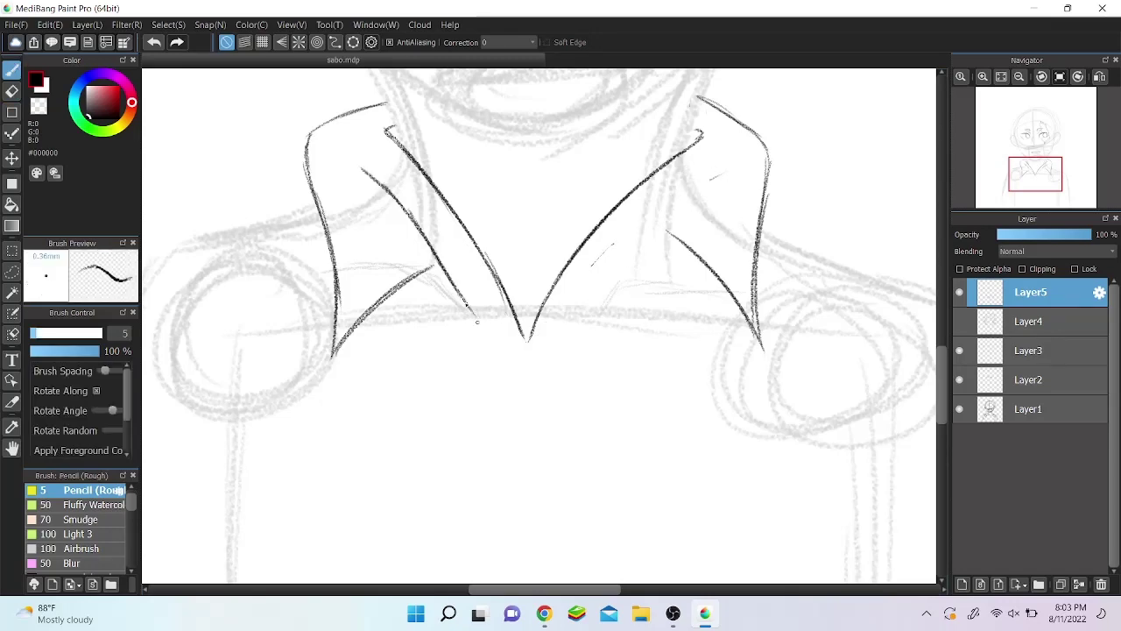
# Step: Add a new layer and draw the cravat's folded neckband along both sides of the V neckline
pyautogui.hotkey('ctrl', 'shift', 'n')
pyautogui.moveTo(664, 229); pyautogui.dragTo(565, 348)
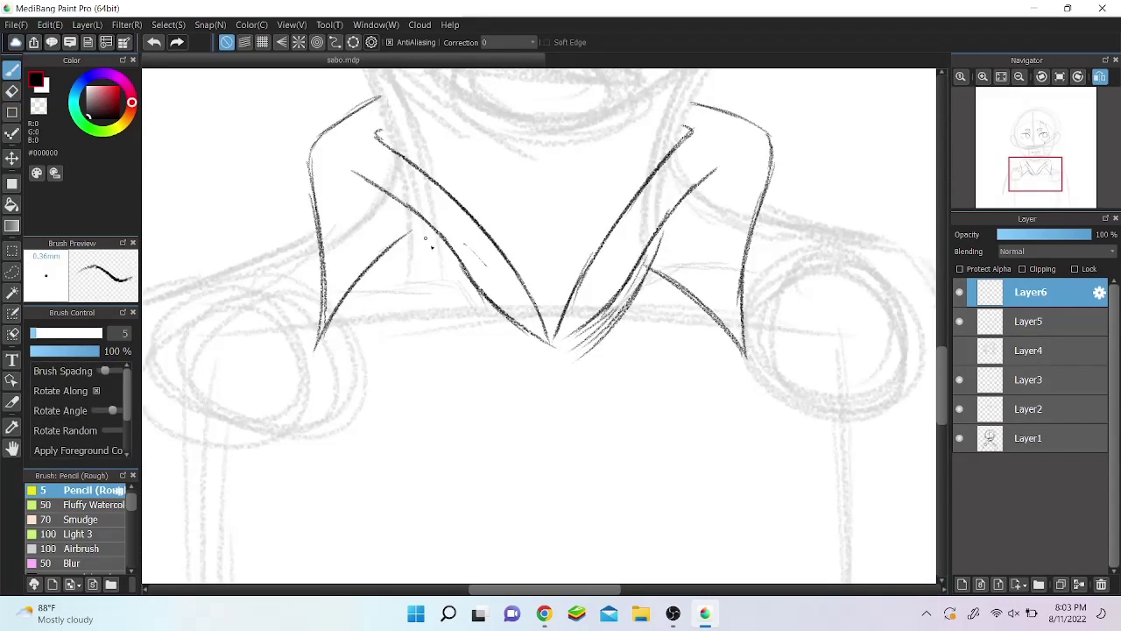
pyautogui.moveTo(426, 238)
pyautogui.mouseDown()
pyautogui.moveTo(535, 348)
pyautogui.moveTo(553, 354)
pyautogui.mouseUp()
pyautogui.press('h')
# Step: Draw the cravat's upper ruffle tier below the knot with flaring sides and vertical fold lines
pyautogui.scroll(-2, 526, 357)
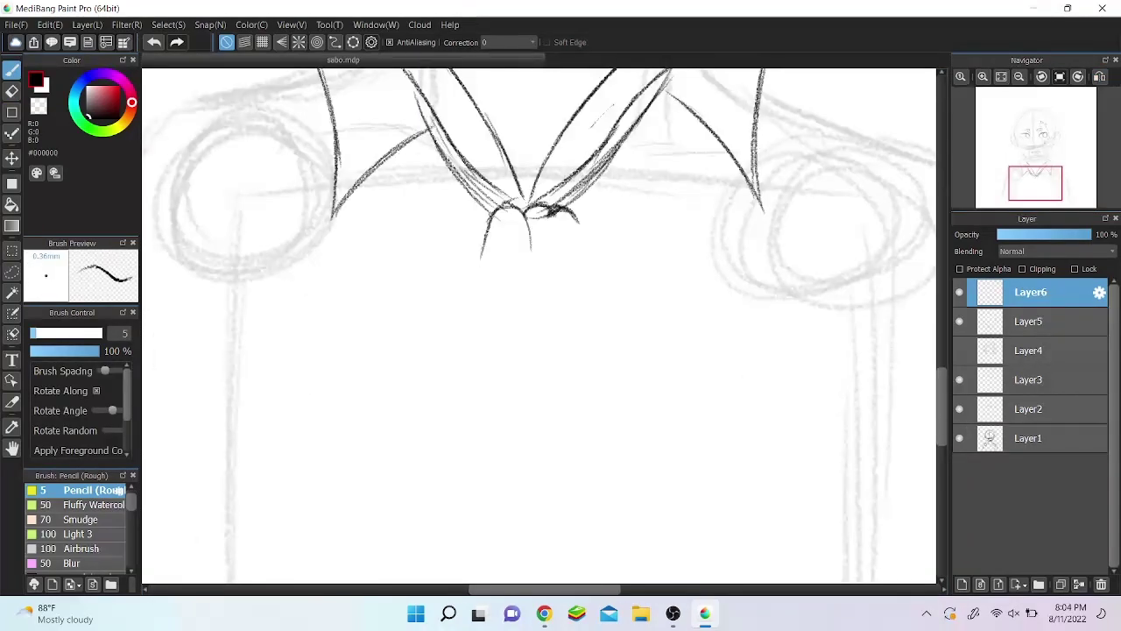
pyautogui.moveTo(493, 212); pyautogui.dragTo(431, 326)
pyautogui.moveTo(526, 226); pyautogui.dragTo(536, 364)
pyautogui.moveTo(552, 210)
pyautogui.mouseDown()
pyautogui.moveTo(589, 357)
pyautogui.moveTo(621, 345)
pyautogui.mouseUp()
pyautogui.moveTo(569, 214); pyautogui.dragTo(636, 326)
pyautogui.click(153, 42)
pyautogui.scroll(-1, 526, 315)
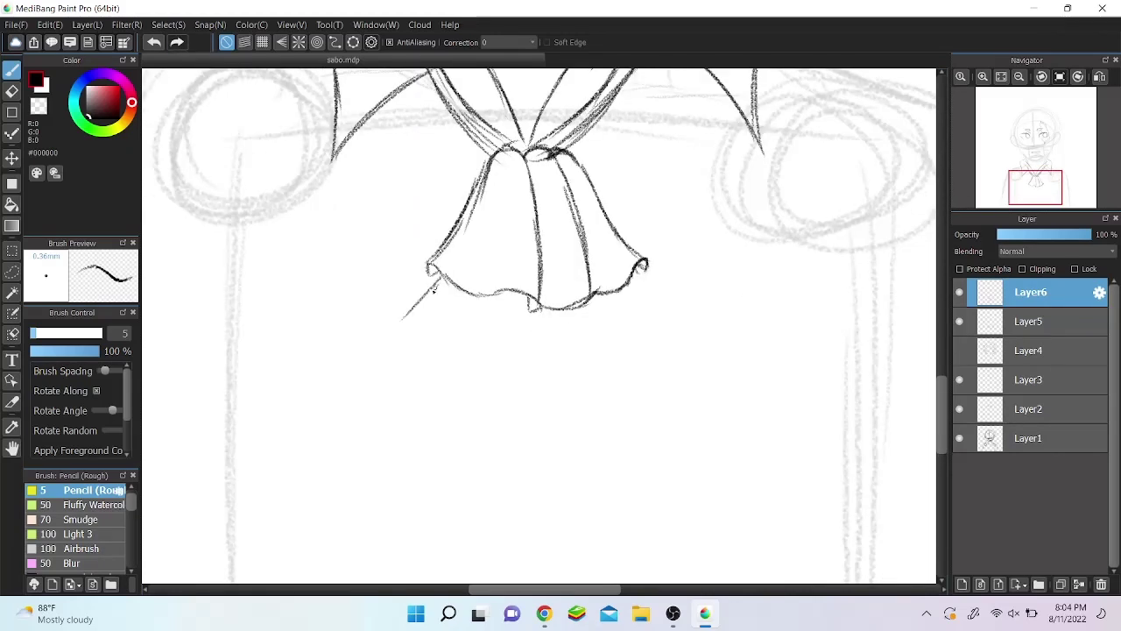
# Step: Draw the cravat's lower ruffle tier with slanted sides, fold lines and a curved hem beneath the upper tier
pyautogui.moveTo(442, 270); pyautogui.dragTo(362, 359)
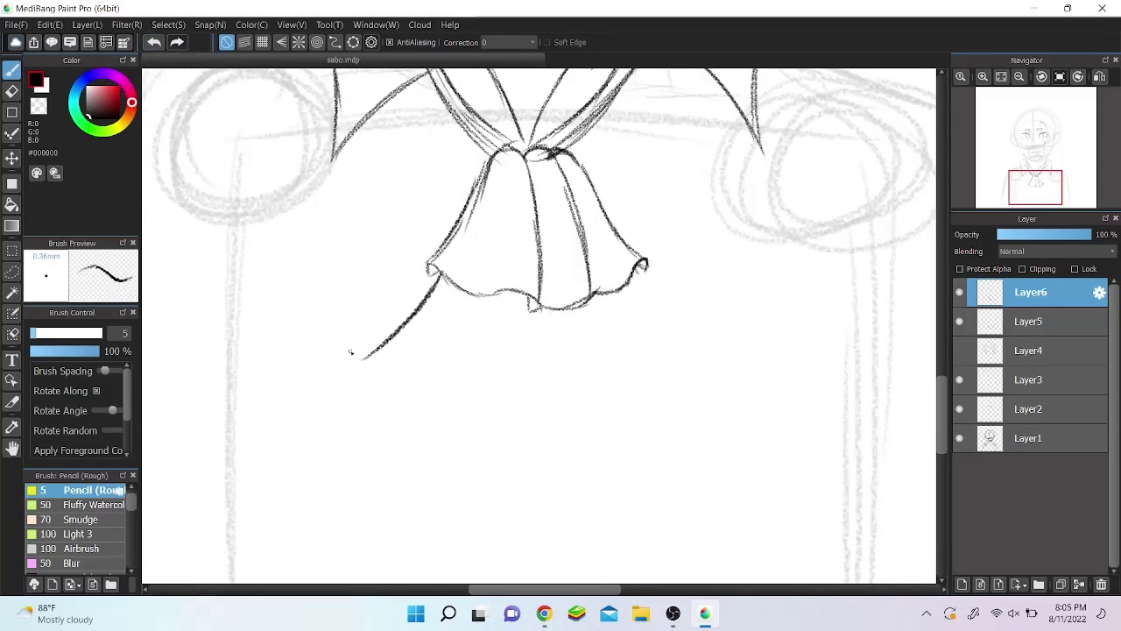
pyautogui.moveTo(438, 412); pyautogui.dragTo(585, 432)
pyautogui.moveTo(433, 408); pyautogui.dragTo(486, 296)
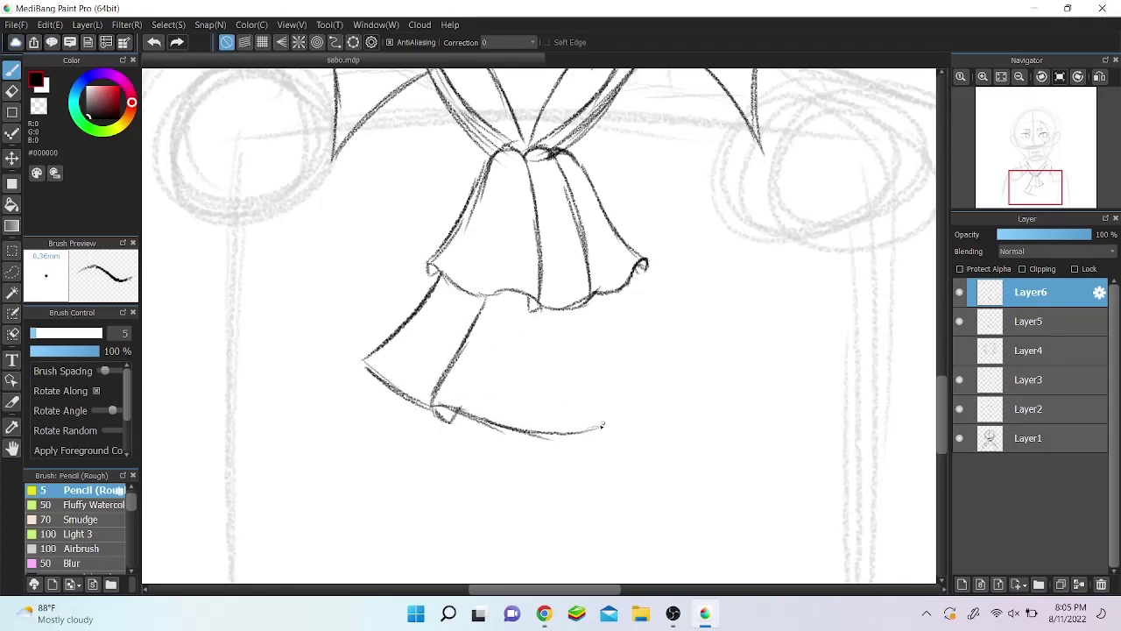
pyautogui.moveTo(574, 311); pyautogui.dragTo(600, 431)
pyautogui.moveTo(600, 421); pyautogui.dragTo(653, 398)
pyautogui.moveTo(608, 296); pyautogui.dragTo(652, 394)
pyautogui.moveTo(638, 272); pyautogui.dragTo(710, 352)
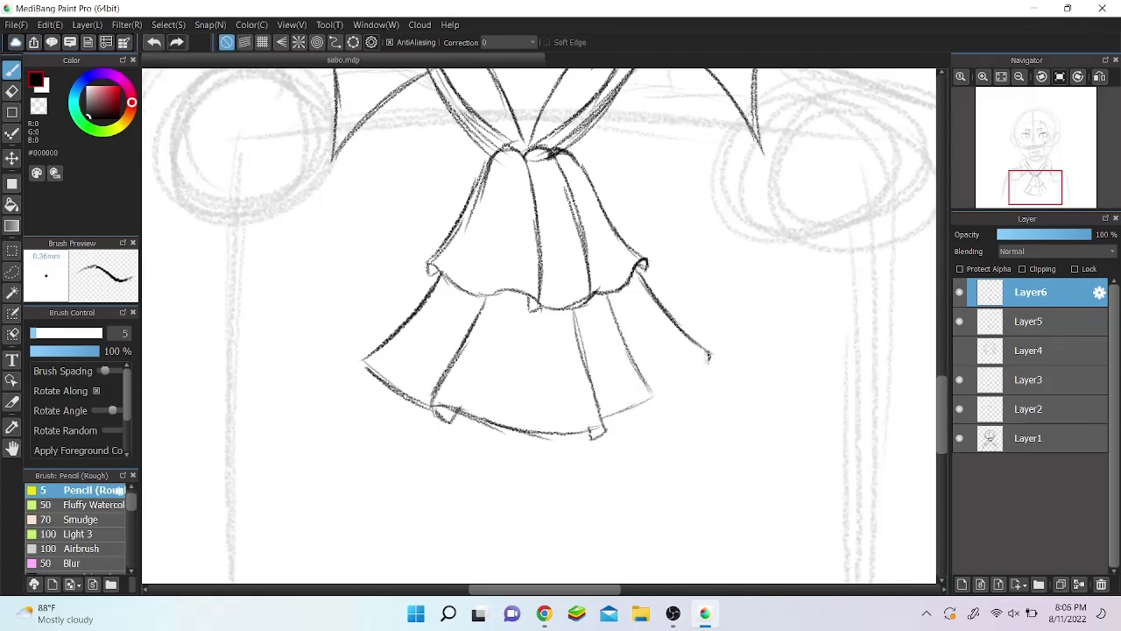
# Step: Transform the cravat ruffles to a slightly larger size below the collar's V neckline
pyautogui.scroll(-3, 715, 360)
pyautogui.hotkey('ctrl', 't')
pyautogui.scroll(-2, 715, 359)
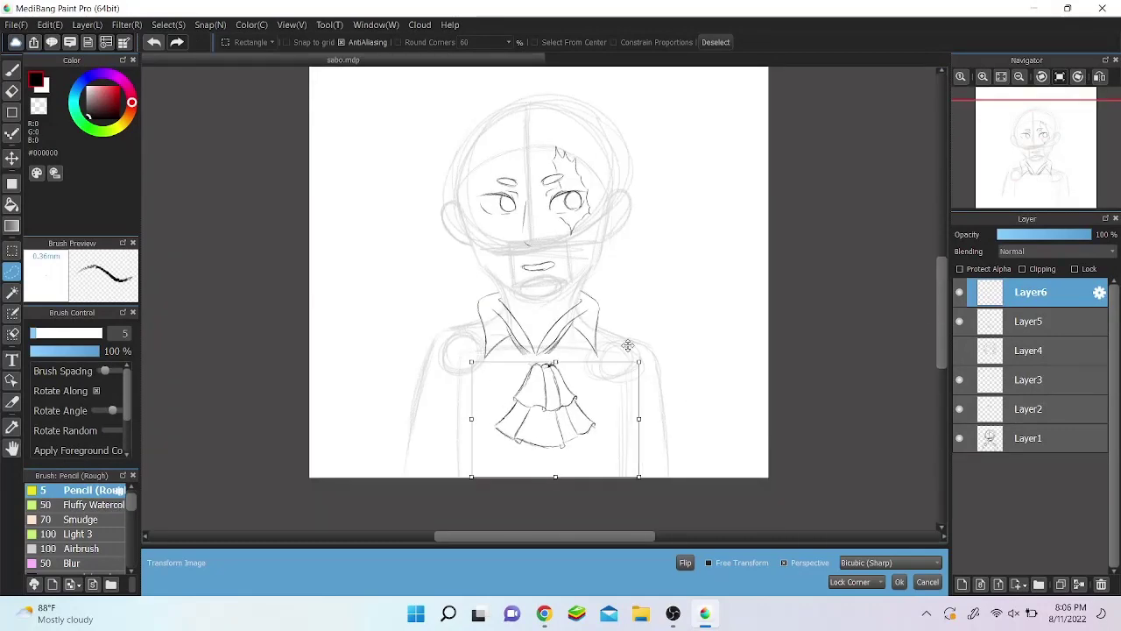
pyautogui.moveTo(604, 428); pyautogui.dragTo(607, 435)
pyautogui.press('Return')
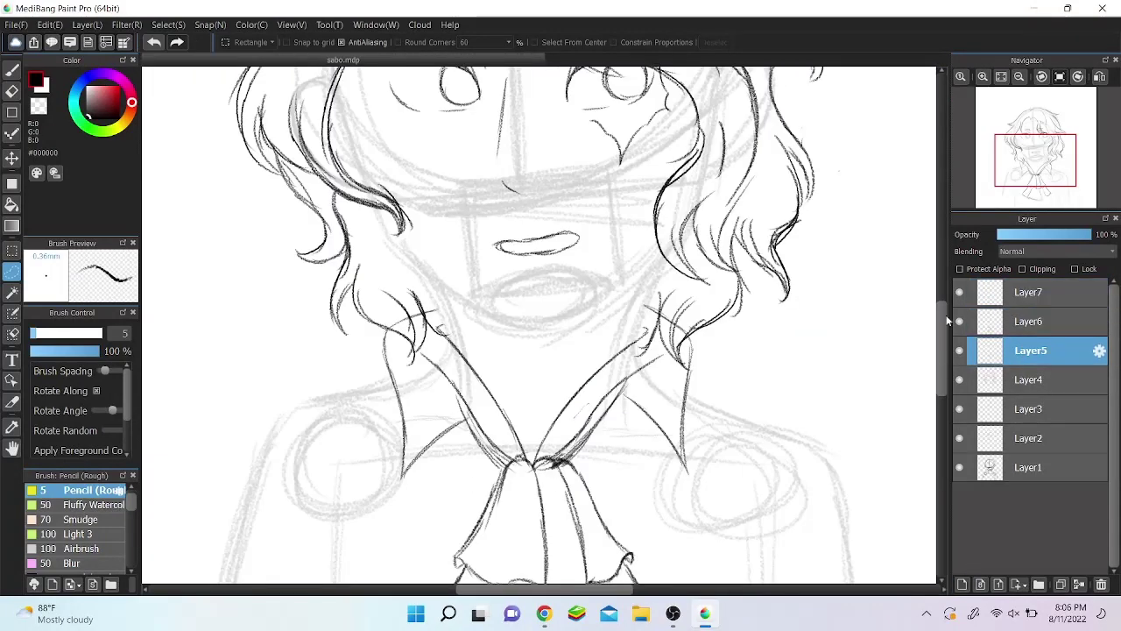
# Step: Redraw the collar on a new layer with wide pointed flaps spreading from the cravat knot to both sides of the neck
pyautogui.press('p')
pyautogui.moveTo(499, 447); pyautogui.dragTo(338, 367)
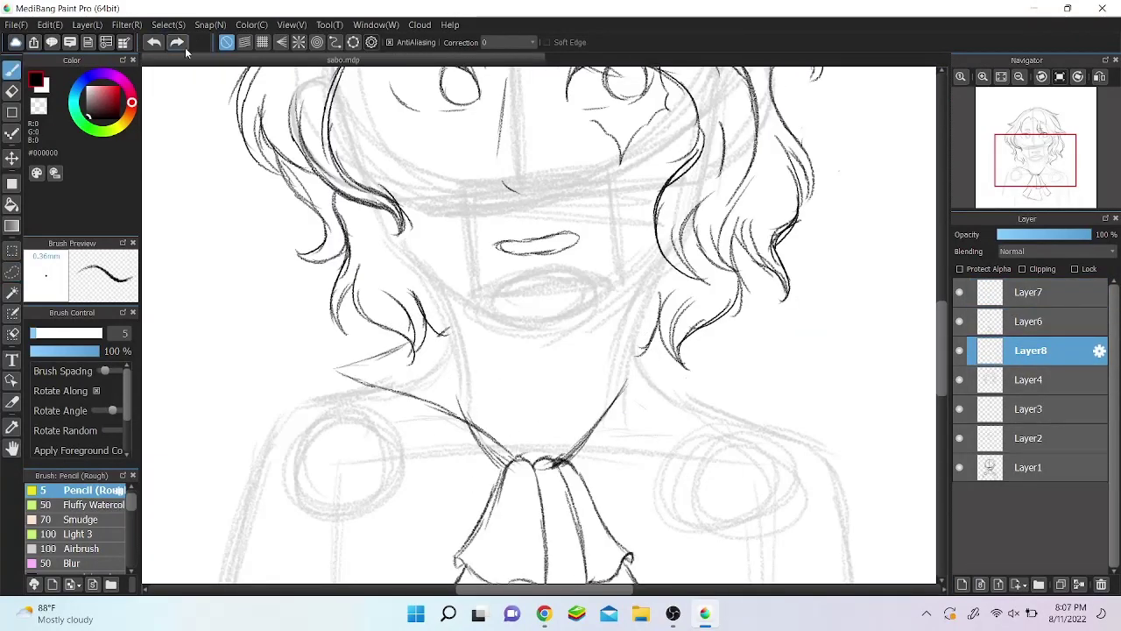
pyautogui.moveTo(415, 338); pyautogui.dragTo(392, 350)
pyautogui.moveTo(439, 343); pyautogui.dragTo(534, 454)
pyautogui.moveTo(629, 356); pyautogui.dragTo(536, 461)
pyautogui.moveTo(716, 375); pyautogui.dragTo(540, 455)
pyautogui.moveTo(645, 342); pyautogui.dragTo(720, 375)
# Step: Draw the coat's shoulder seams and sleeve lines over the arms of the body sketch
pyautogui.click(983, 77)
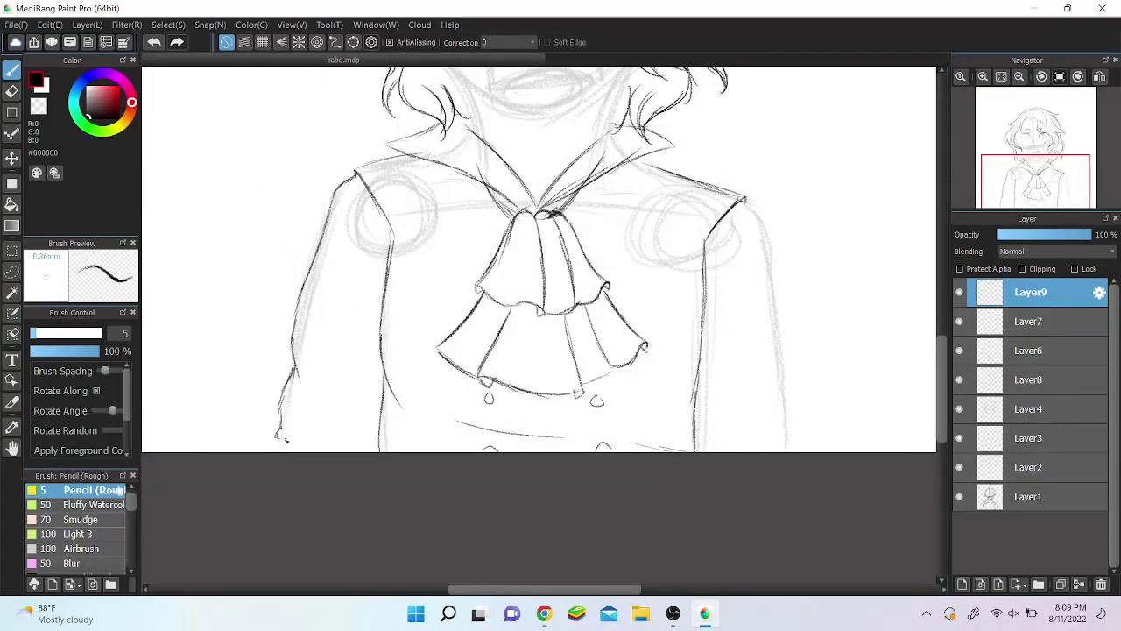
pyautogui.scroll(1, 344, 454)
pyautogui.moveTo(746, 226)
pyautogui.mouseDown()
pyautogui.moveTo(774, 298)
pyautogui.moveTo(707, 377)
pyautogui.mouseUp()
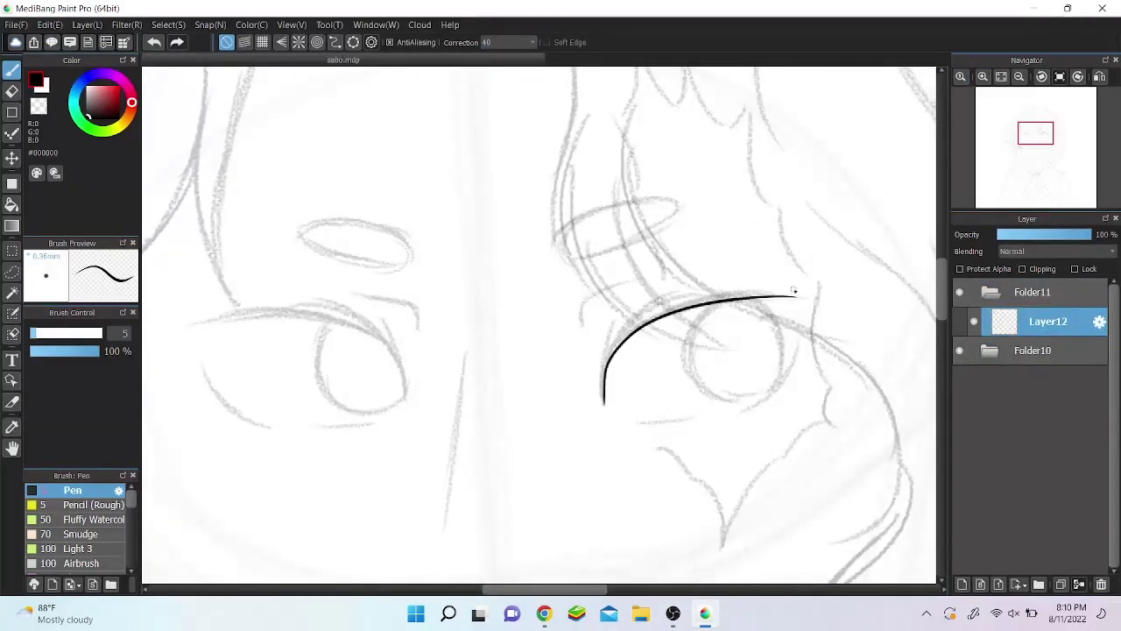
# Step: Ink the upper lid curve and the two lower lid strokes of the eye on the scarred side
pyautogui.hotkey('ctrl', 'z')
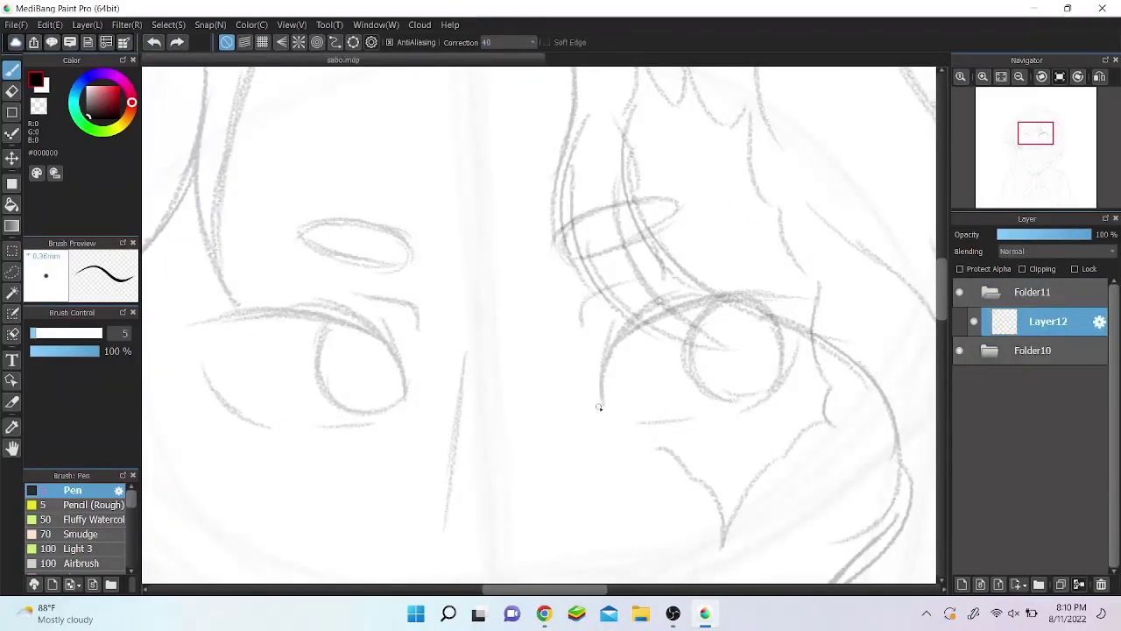
pyautogui.moveTo(603, 403)
pyautogui.mouseDown()
pyautogui.moveTo(804, 284)
pyautogui.moveTo(780, 307)
pyautogui.mouseUp()
pyautogui.hotkey('ctrl', 'z')
pyautogui.moveTo(785, 372); pyautogui.dragTo(732, 412)
pyautogui.moveTo(639, 424); pyautogui.dragTo(703, 418)
# Step: Copy the inked eyelid lines, flip and rotate the copy over the other sketched eye, and merge it down
pyautogui.click(50, 24)
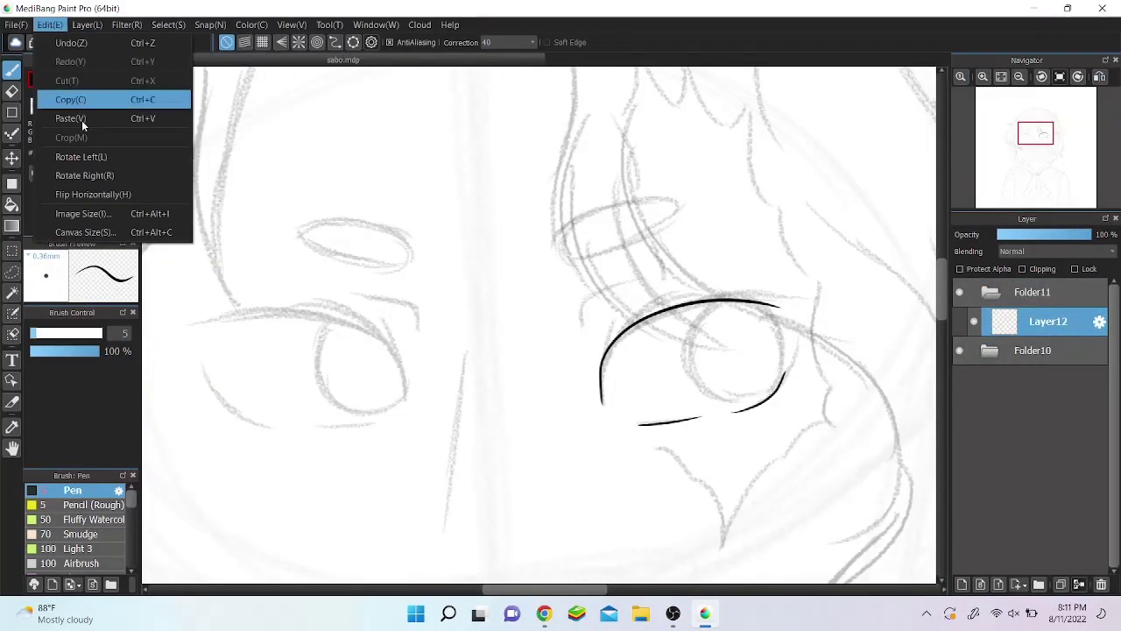
pyautogui.click(82, 103)
pyautogui.hotkey('ctrl', 'v')
pyautogui.hotkey('ctrl', 't')
pyautogui.click(685, 563)
pyautogui.moveTo(368, 333); pyautogui.dragTo(370, 320)
pyautogui.moveTo(438, 289)
pyautogui.mouseDown()
pyautogui.moveTo(460, 311)
pyautogui.moveTo(353, 327)
pyautogui.moveTo(395, 353)
pyautogui.moveTo(373, 353)
pyautogui.moveTo(380, 374)
pyautogui.mouseUp()
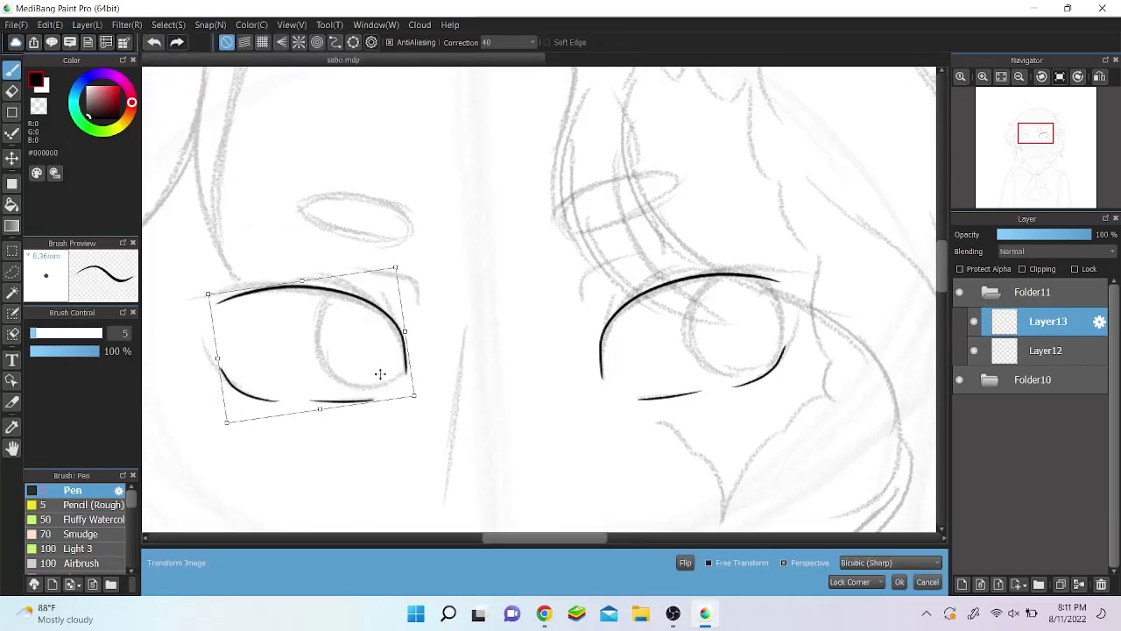
pyautogui.click(899, 582)
pyautogui.hotkey('ctrl', 'e')
# Step: Thicken the outer ends of the upper lash lines with the pen at size 10.2
pyautogui.moveTo(736, 299); pyautogui.dragTo(778, 303)
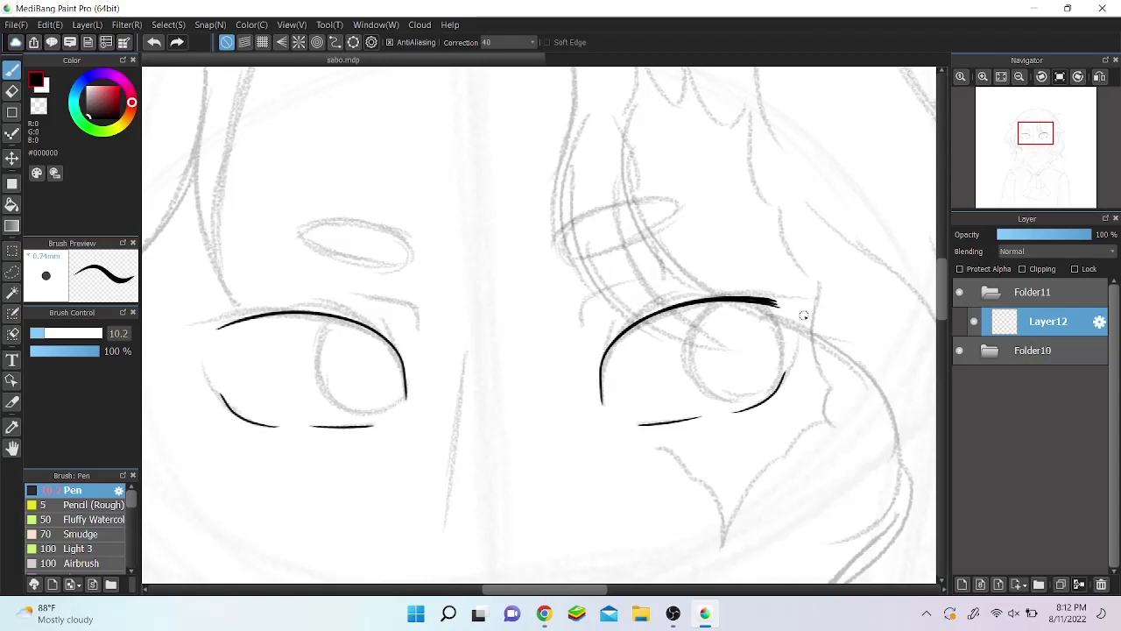
pyautogui.scroll(-2, 803, 314)
pyautogui.scroll(-3, 826, 320)
pyautogui.scroll(5, 1037, 147)
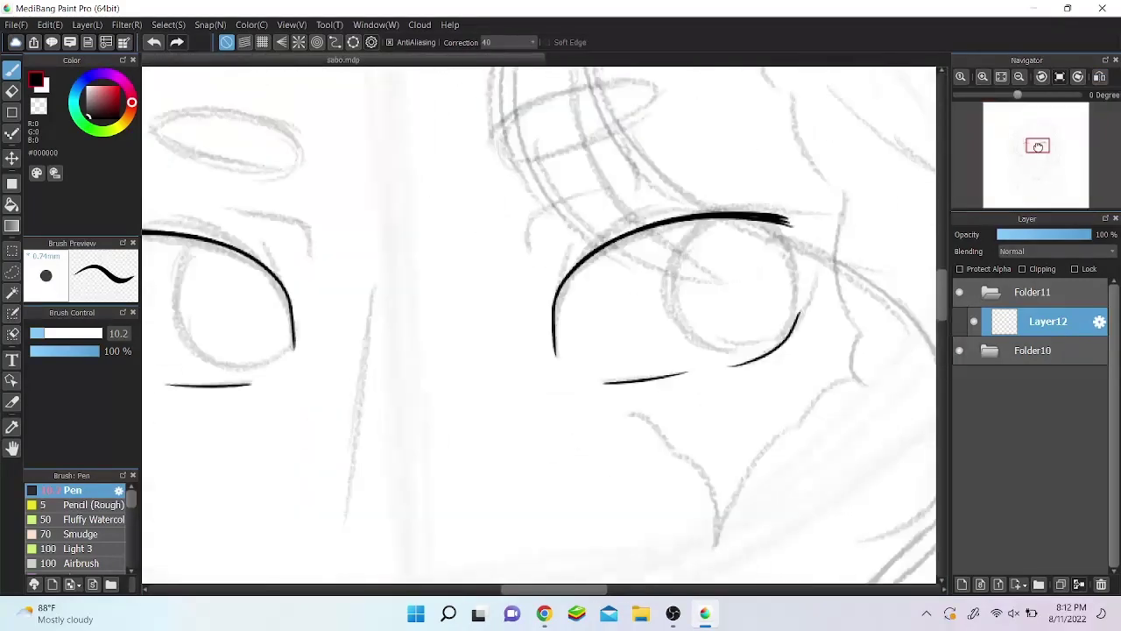
pyautogui.click(1037, 146)
pyautogui.hotkey('ctrl', 'z')
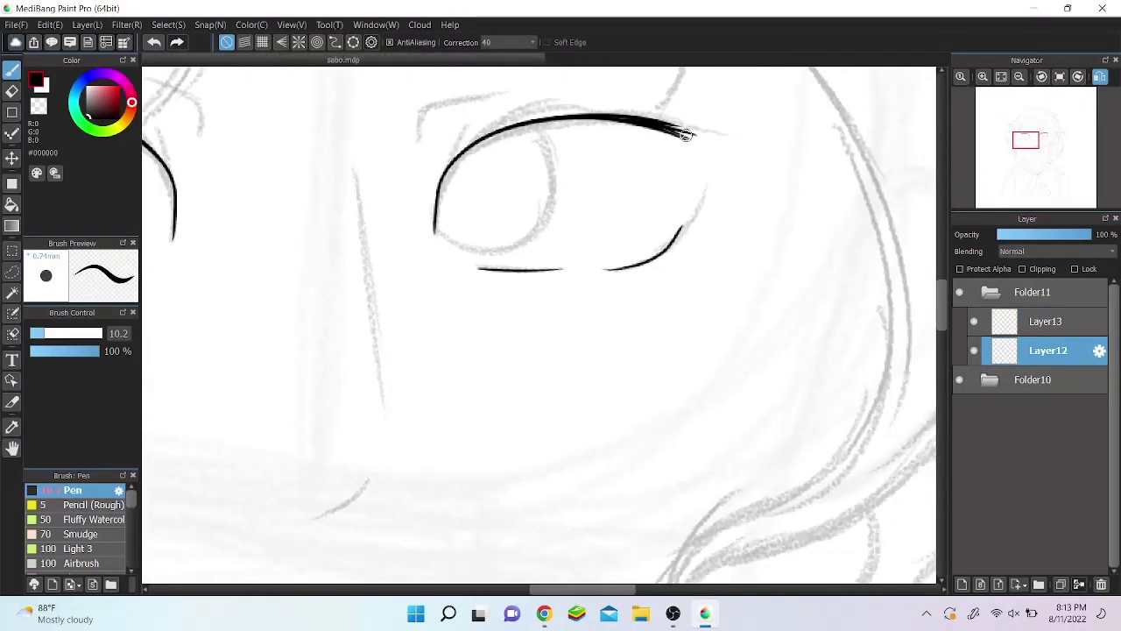
pyautogui.click(1031, 142)
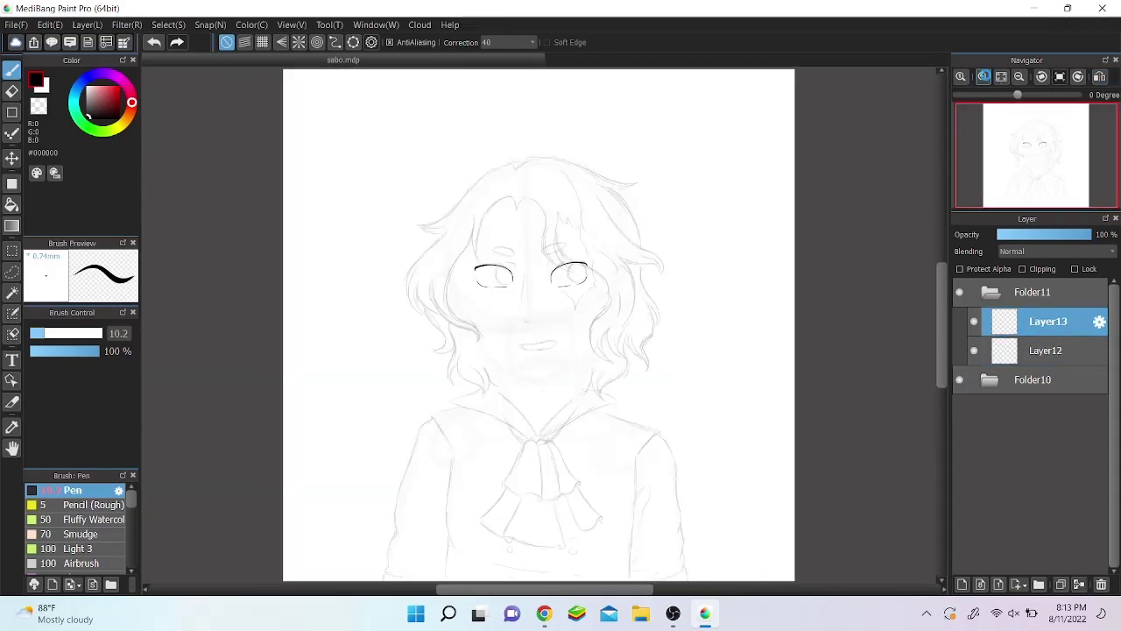
pyautogui.click(153, 42)
pyautogui.click(176, 42)
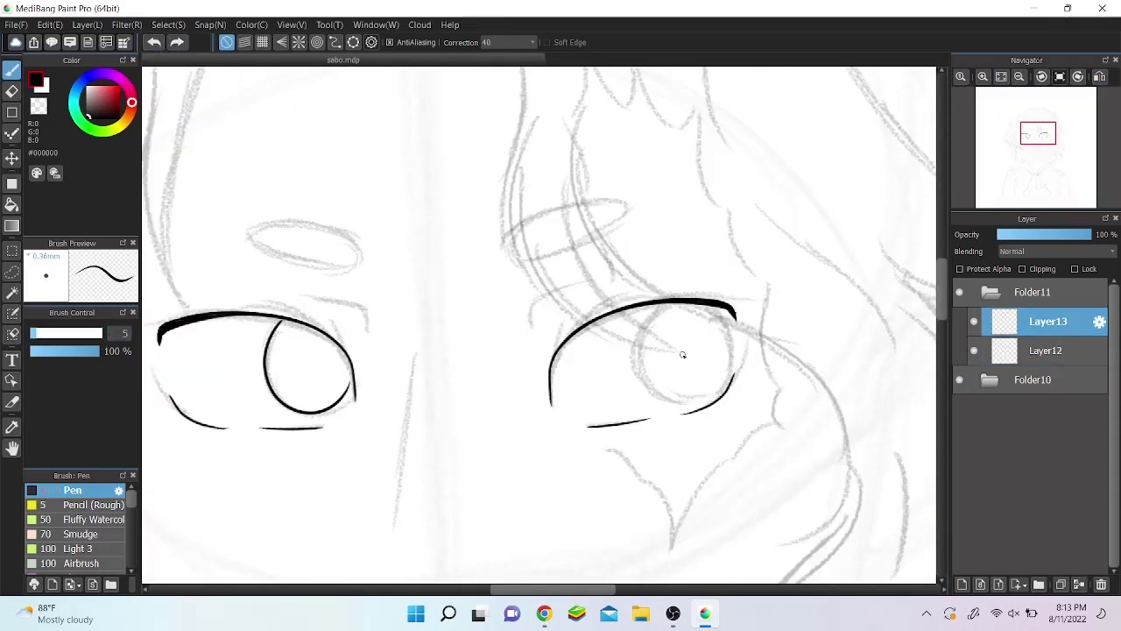
# Step: Try to complete the iris on the scarred side by pasting a copied iris curve and transforming it into place
pyautogui.click(49, 24)
pyautogui.click(70, 62)
pyautogui.click(49, 24)
pyautogui.click(70, 118)
pyautogui.click(168, 24)
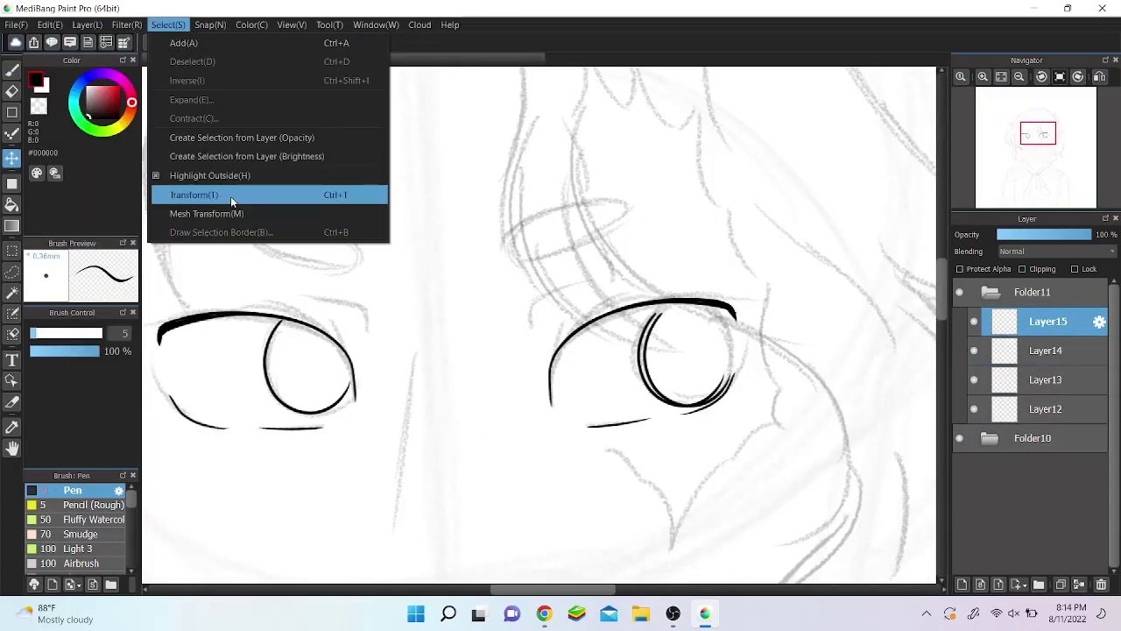
pyautogui.click(176, 192)
pyautogui.moveTo(709, 321); pyautogui.dragTo(750, 263)
pyautogui.press('Return')
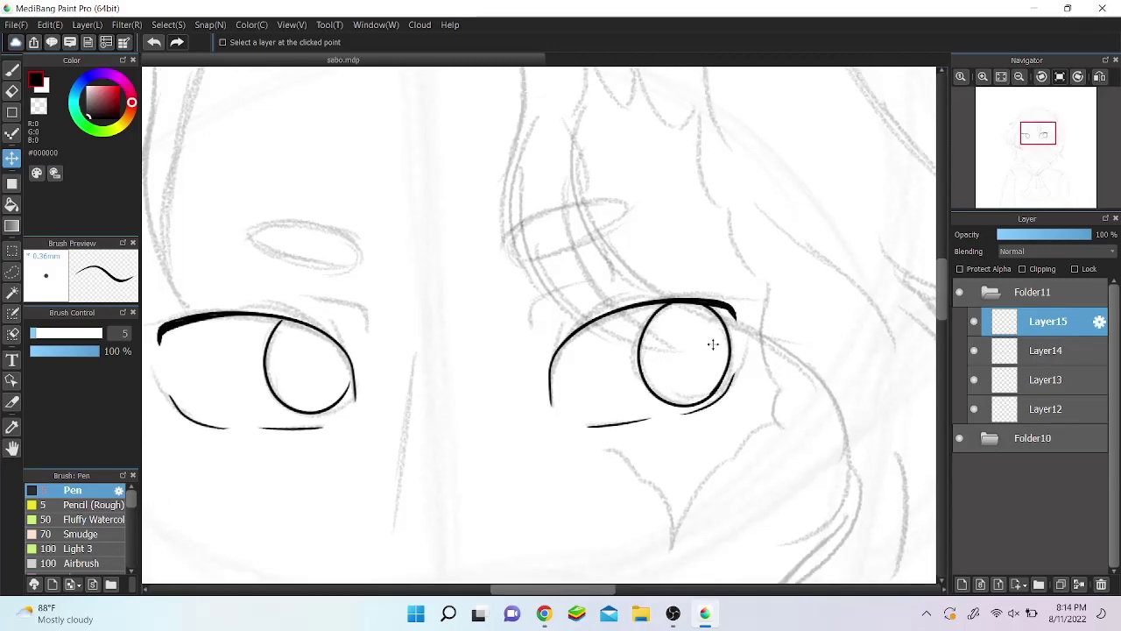
# Step: Set the iris copy's layer opacity to 49% and try erasing the overlapping part of its outline
pyautogui.scroll(-5, 560, 324)
pyautogui.scroll(5, 560, 325)
pyautogui.press('e')
pyautogui.moveTo(1091, 234); pyautogui.dragTo(1044, 234)
pyautogui.press('b')
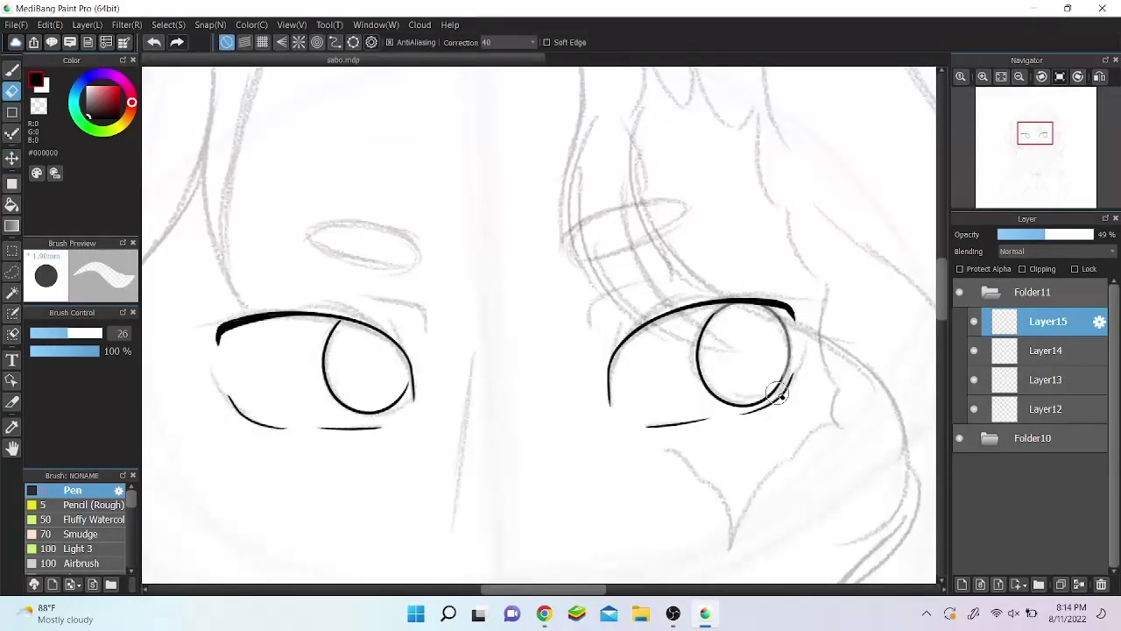
# Step: Try another transform of the iris copy and undo the pasted iris pieces on the scarred side
pyautogui.press('v')
pyautogui.hotkey('ctrl', 't')
pyautogui.moveTo(818, 394); pyautogui.dragTo(812, 369)
pyautogui.press('Escape')
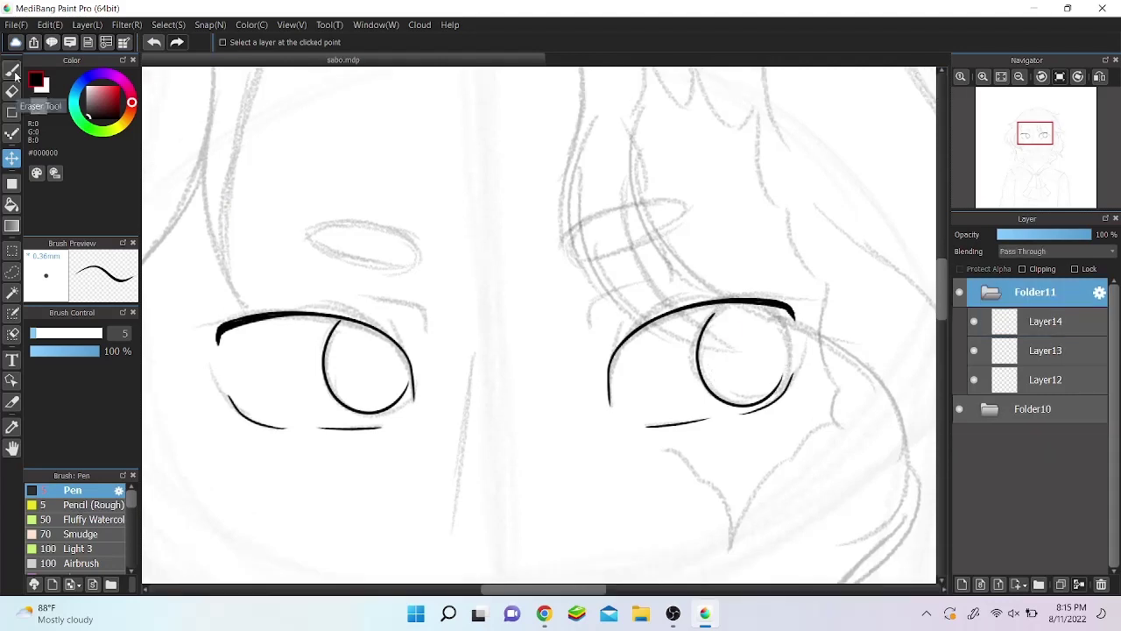
pyautogui.hotkey('ctrl', 'z')
pyautogui.press('b')
pyautogui.hotkey('ctrl', 'z')
pyautogui.hotkey('ctrl', 'z')
# Step: Hide the rough sketch folder, try a freehand stroke for the missing iris and undo it
pyautogui.click(960, 409)
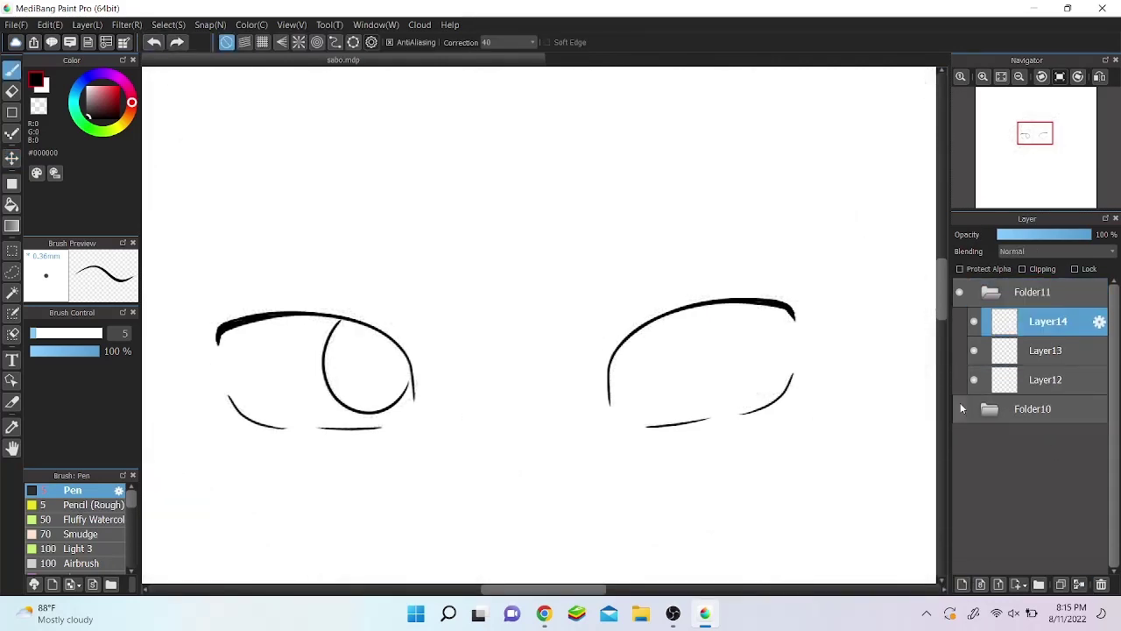
pyautogui.scroll(-5, 539, 324)
pyautogui.scroll(5, 539, 324)
pyautogui.moveTo(619, 185); pyautogui.dragTo(622, 183)
pyautogui.hotkey('ctrl', 'z')
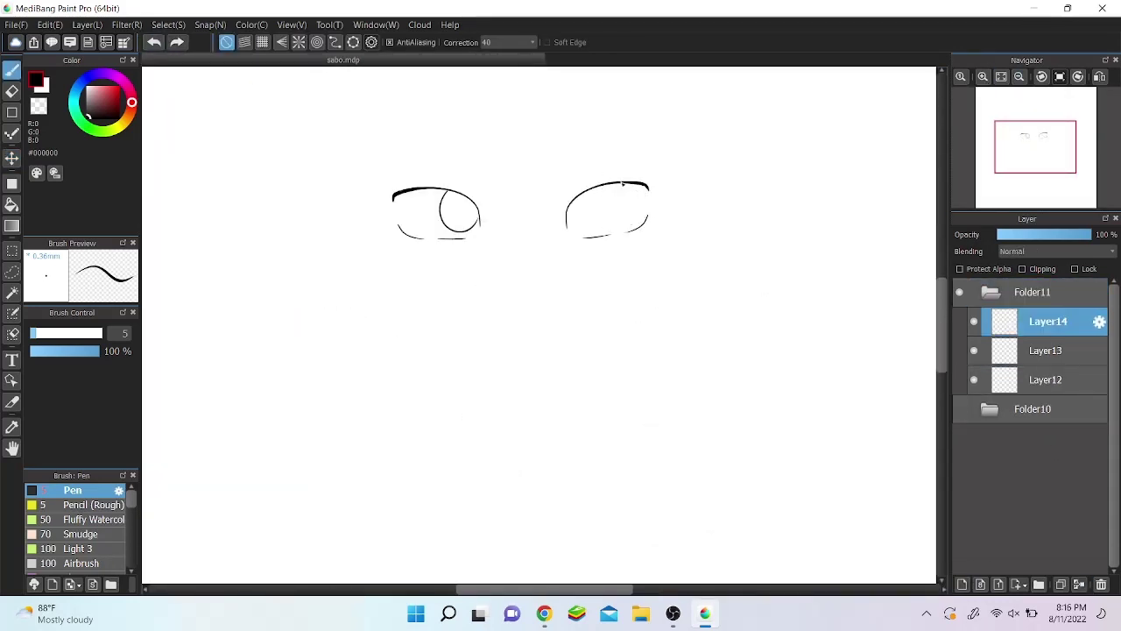
pyautogui.click(176, 42)
pyautogui.click(153, 42)
# Step: Draw the missing iris as a closed upright oval with the ellipse snap, and turn the snap off
pyautogui.click(353, 42)
pyautogui.click(662, 164)
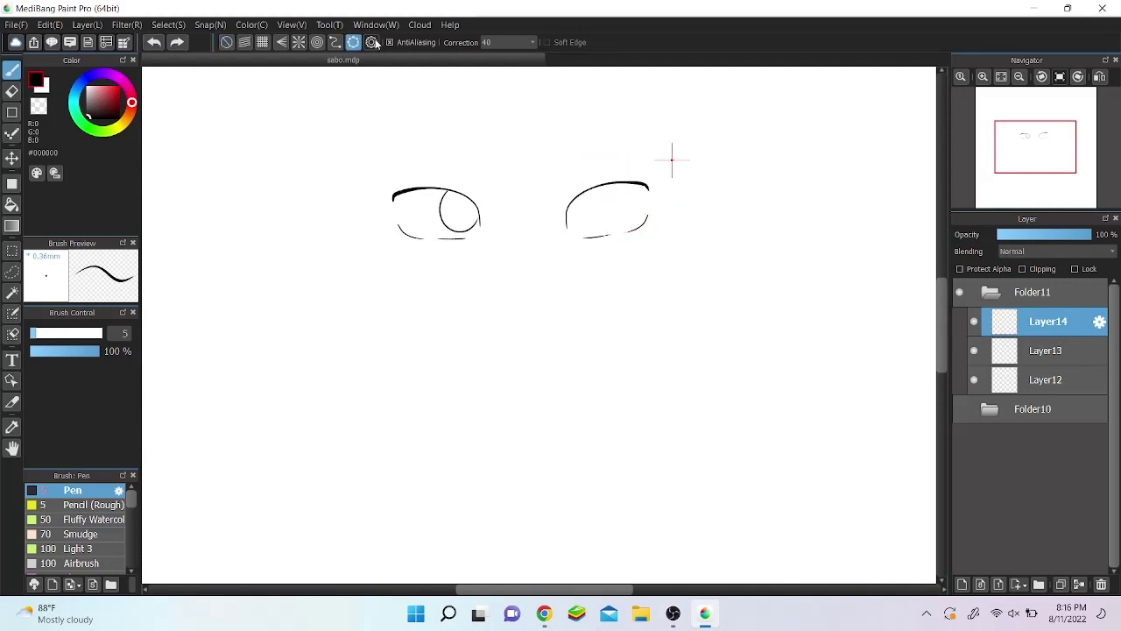
pyautogui.click(353, 42)
pyautogui.moveTo(472, 155)
pyautogui.mouseDown()
pyautogui.moveTo(530, 132)
pyautogui.moveTo(640, 160)
pyautogui.moveTo(626, 180)
pyautogui.mouseUp()
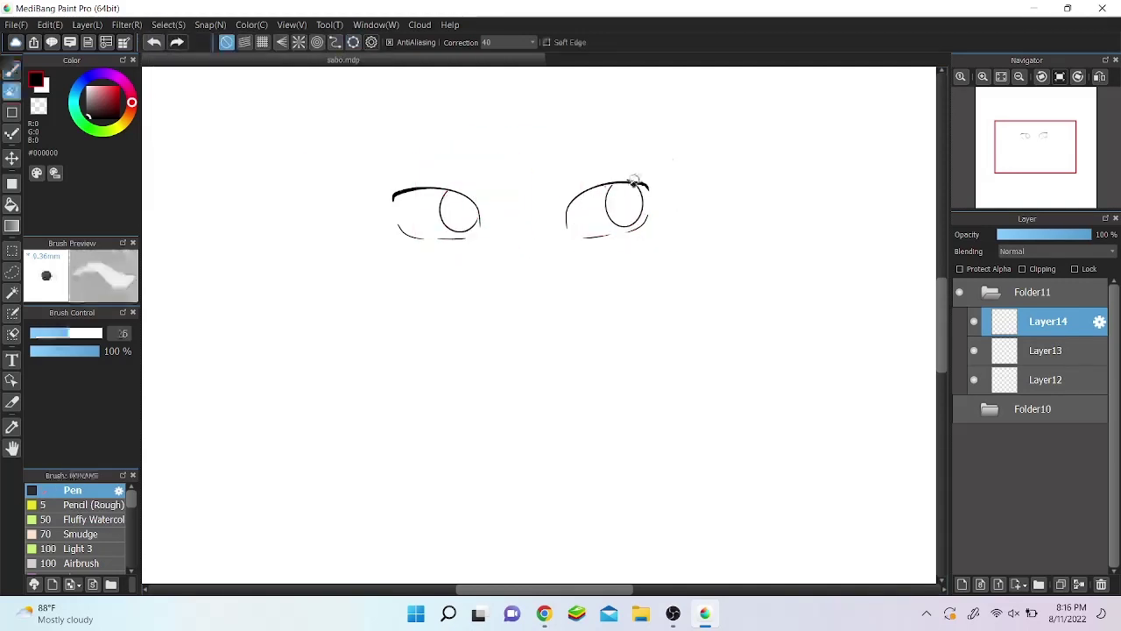
pyautogui.click(226, 42)
# Step: Transform the new oval iris to fit beneath the upper lid of the scarred side's eye
pyautogui.scroll(-3, 539, 324)
pyautogui.hotkey('ctrl', 't')
pyautogui.press('Return')
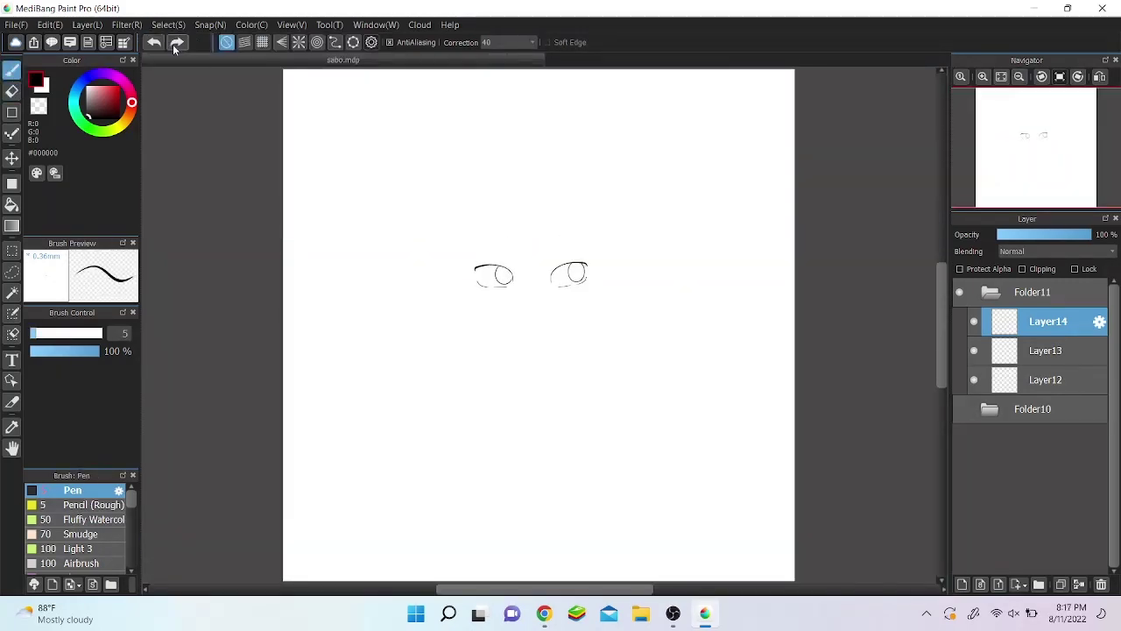
pyautogui.press('e')
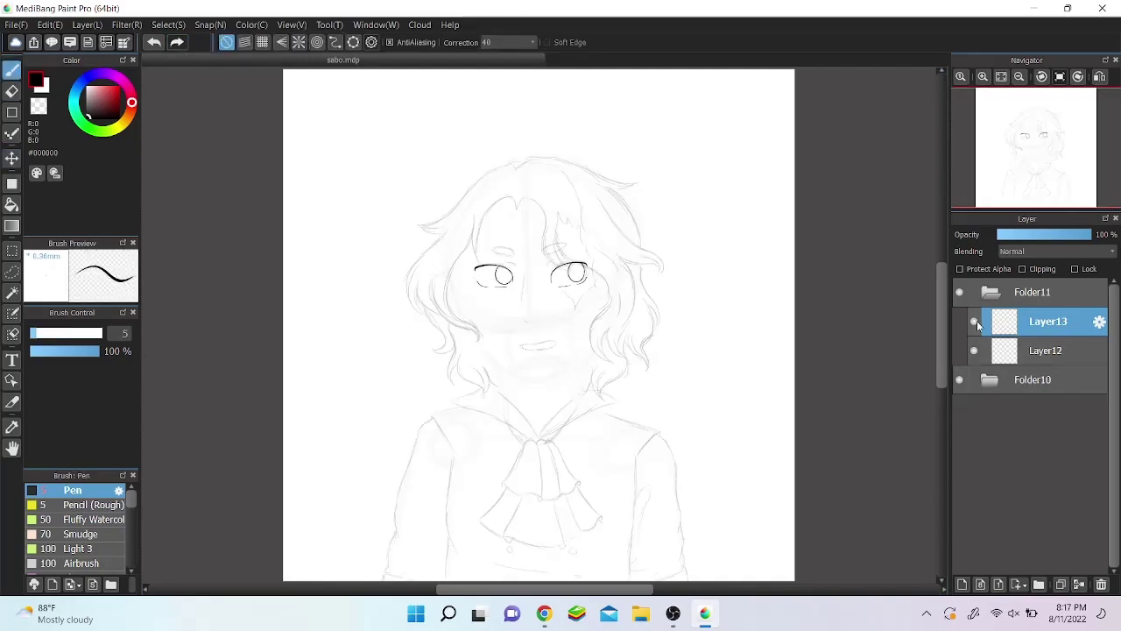
# Step: Ink the slanted oval eyebrow above the scarred side's eye on its own layer
pyautogui.scroll(5, 436, 283)
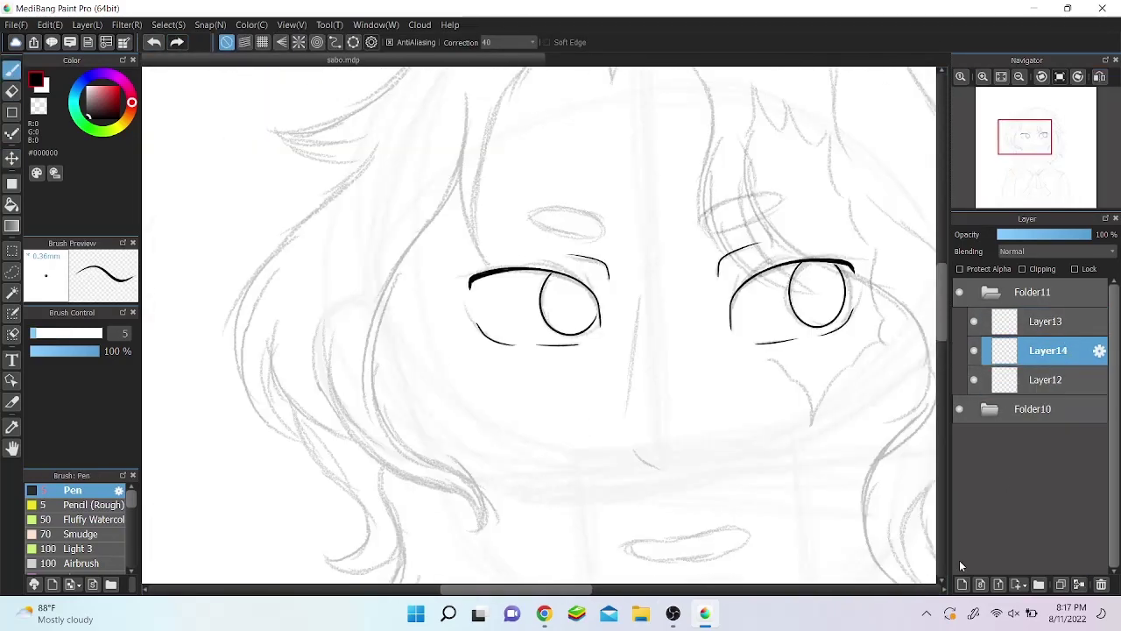
pyautogui.hotkey('ctrl', 'z')
pyautogui.moveTo(719, 207); pyautogui.dragTo(720, 209)
pyautogui.press('e')
pyautogui.press('p')
# Step: Mirror a copy of the inked eyebrow and move it into place above the other eye
pyautogui.click(87, 24)
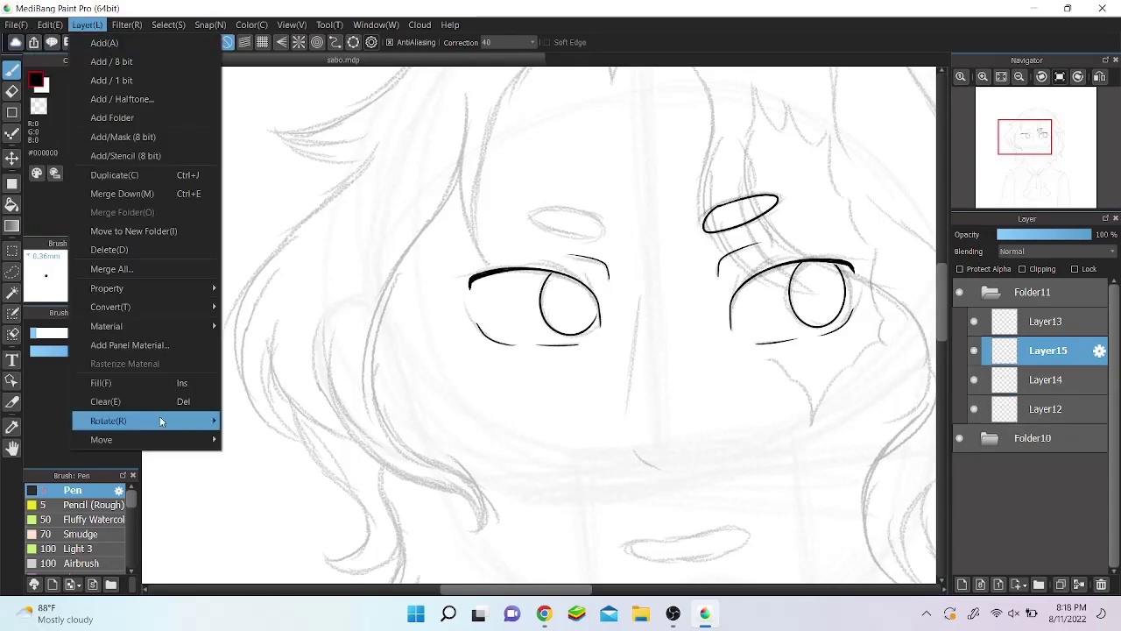
pyautogui.click(11, 158)
pyautogui.click(1002, 76)
pyautogui.click(1101, 584)
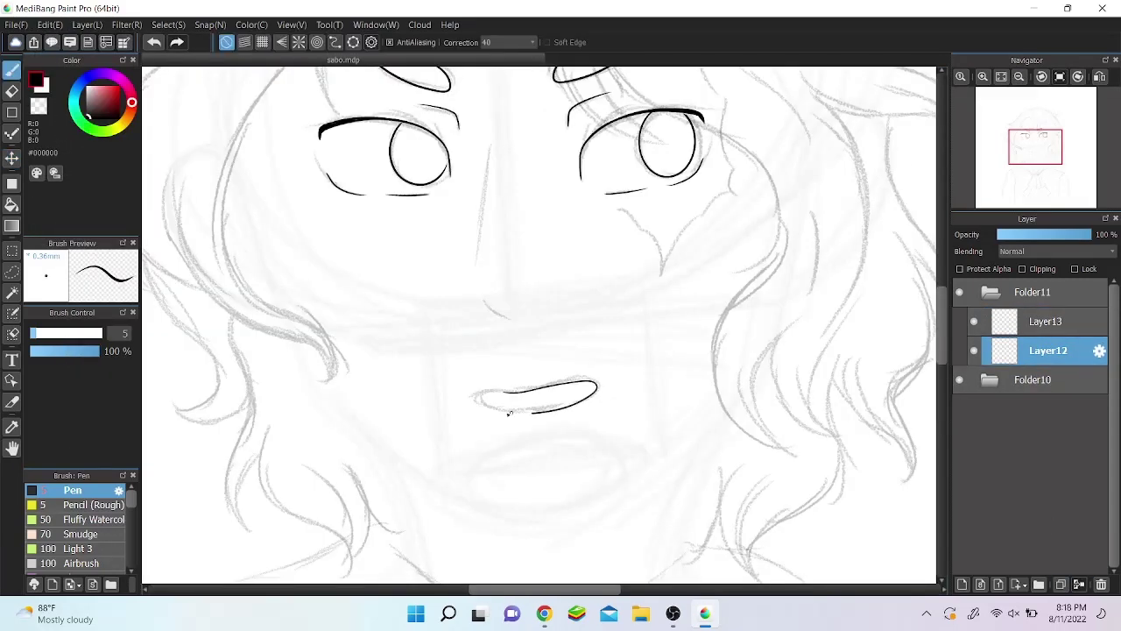
# Step: Ink the mouth as a slanted closed outline with a small pointed tooth inside its raised corner
pyautogui.moveTo(495, 386); pyautogui.dragTo(490, 388)
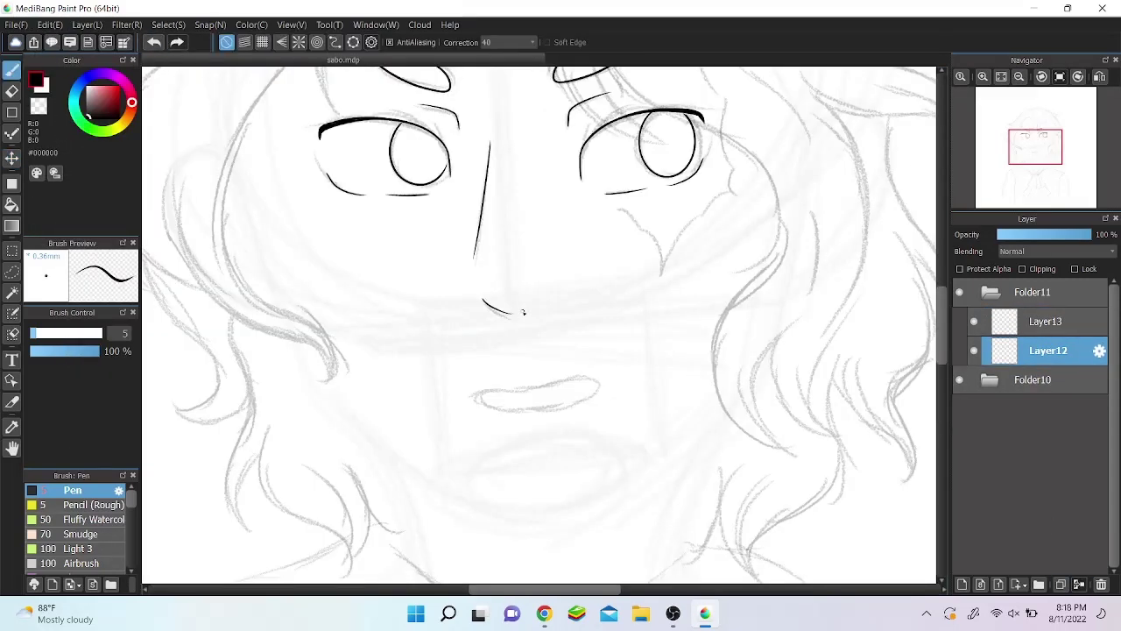
pyautogui.moveTo(495, 387); pyautogui.dragTo(495, 386)
pyautogui.hotkey('ctrl', 'z')
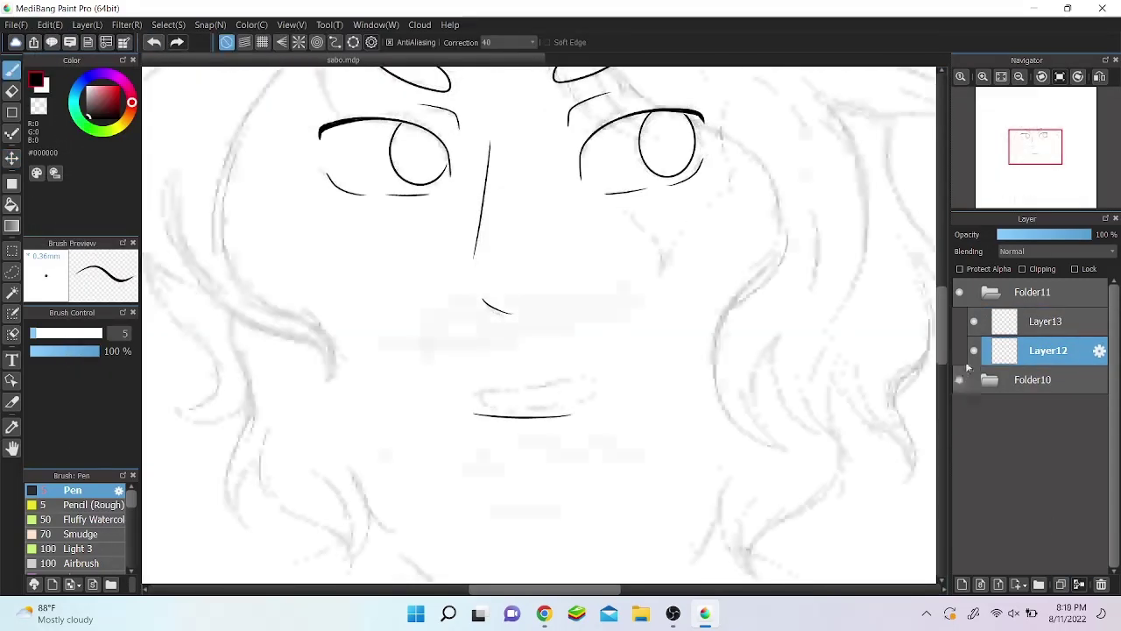
pyautogui.hotkey('ctrl', 'y')
pyautogui.click(983, 76)
pyautogui.moveTo(603, 412); pyautogui.dragTo(613, 405)
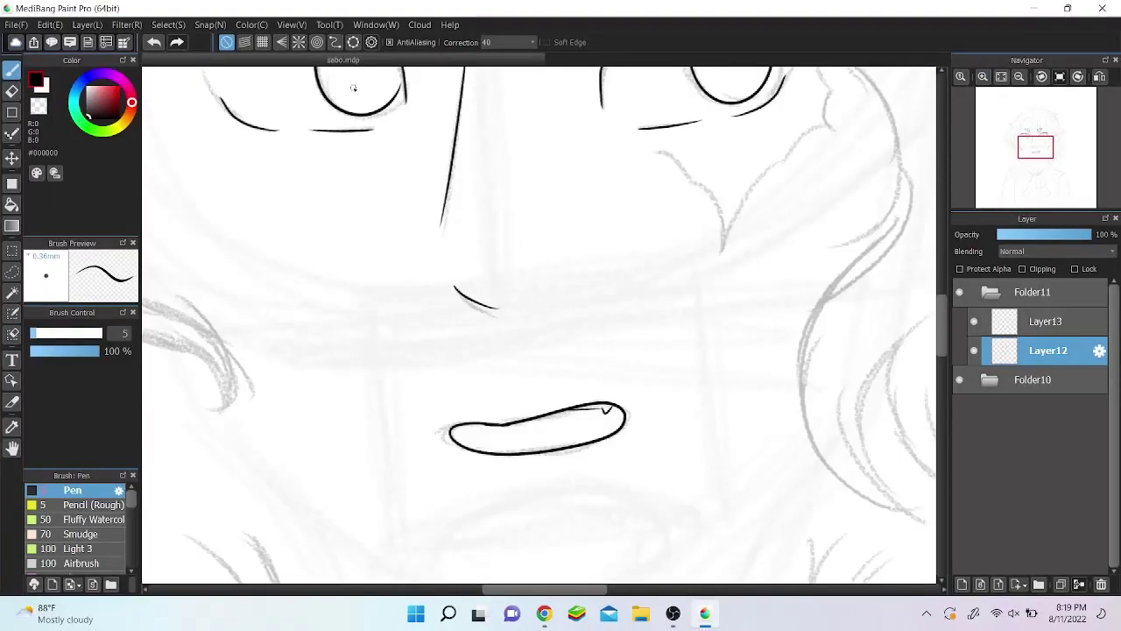
# Step: Compare the inked face with and without the rough sketch, and transform the eyebrows to a flatter slant
pyautogui.click(1002, 77)
pyautogui.click(960, 379)
pyautogui.click(960, 379)
pyautogui.click(1045, 322)
pyautogui.click(1048, 350)
pyautogui.click(983, 76)
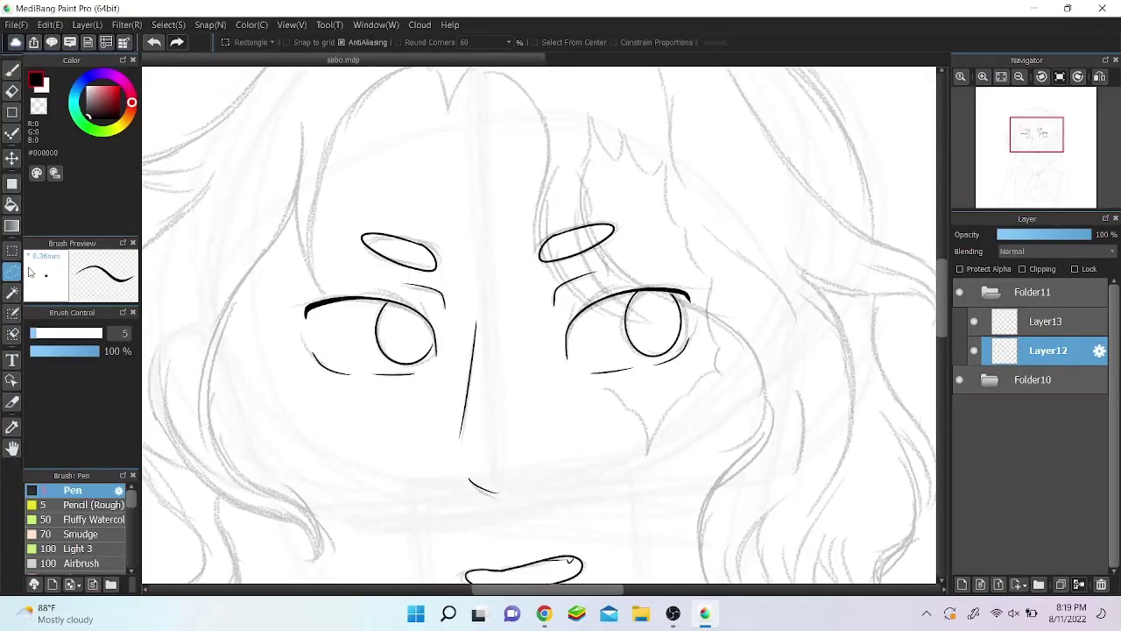
pyautogui.hotkey('ctrl', 't')
pyautogui.click(168, 25)
pyautogui.click(218, 190)
pyautogui.press('b')
pyautogui.moveTo(441, 183); pyautogui.dragTo(441, 207)
pyautogui.moveTo(457, 194); pyautogui.dragTo(471, 200)
pyautogui.moveTo(482, 164); pyautogui.dragTo(479, 196)
pyautogui.moveTo(645, 226); pyautogui.dragTo(763, 185)
pyautogui.hotkey('ctrl', 'z')
pyautogui.hotkey('ctrl', 'z')
pyautogui.hotkey('ctrl', 'z')
pyautogui.hotkey('ctrl', 'z')
pyautogui.hotkey('ctrl', 'z')
pyautogui.hotkey('ctrl', 'z')
# Step: Handwrite "Brb" beside the head on a new layer and delete that layer
pyautogui.click(962, 584)
pyautogui.moveTo(352, 158); pyautogui.dragTo(429, 178)
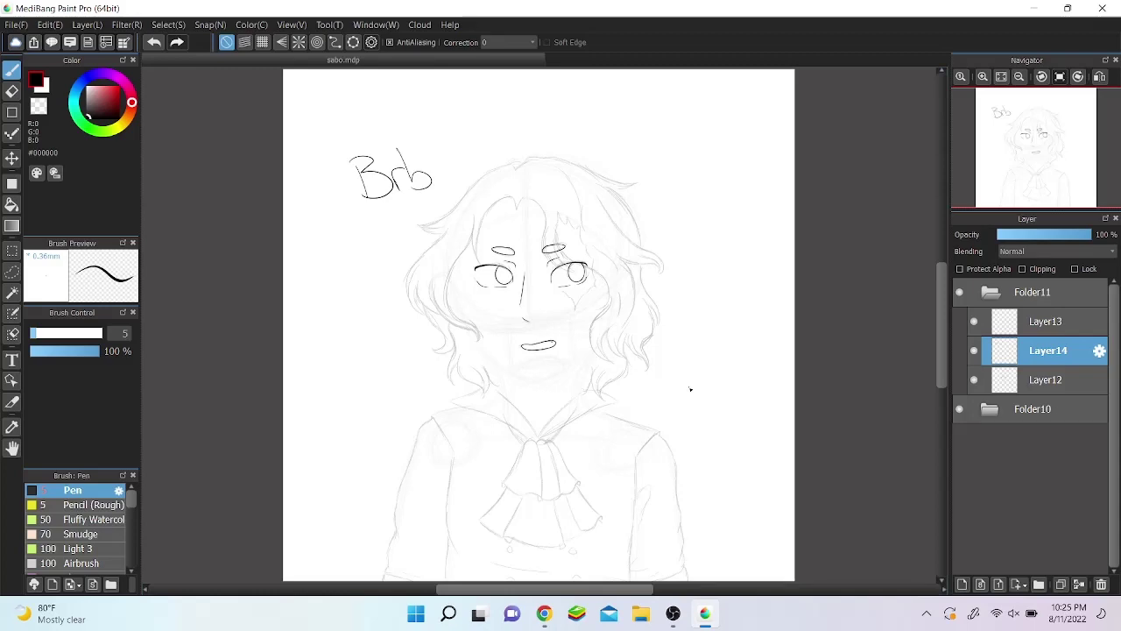
pyautogui.click(1101, 584)
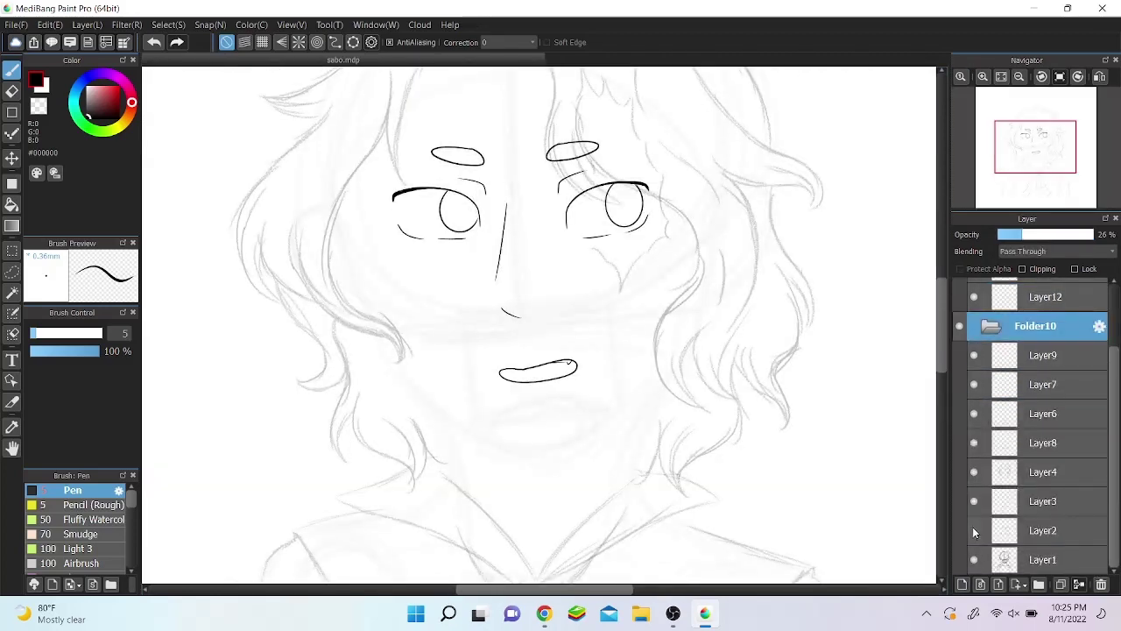
# Step: Hide the inked face layers and ink the outer hair contour from the side tuft up to the crown
pyautogui.click(974, 350)
pyautogui.click(974, 379)
pyautogui.scroll(3, 526, 72)
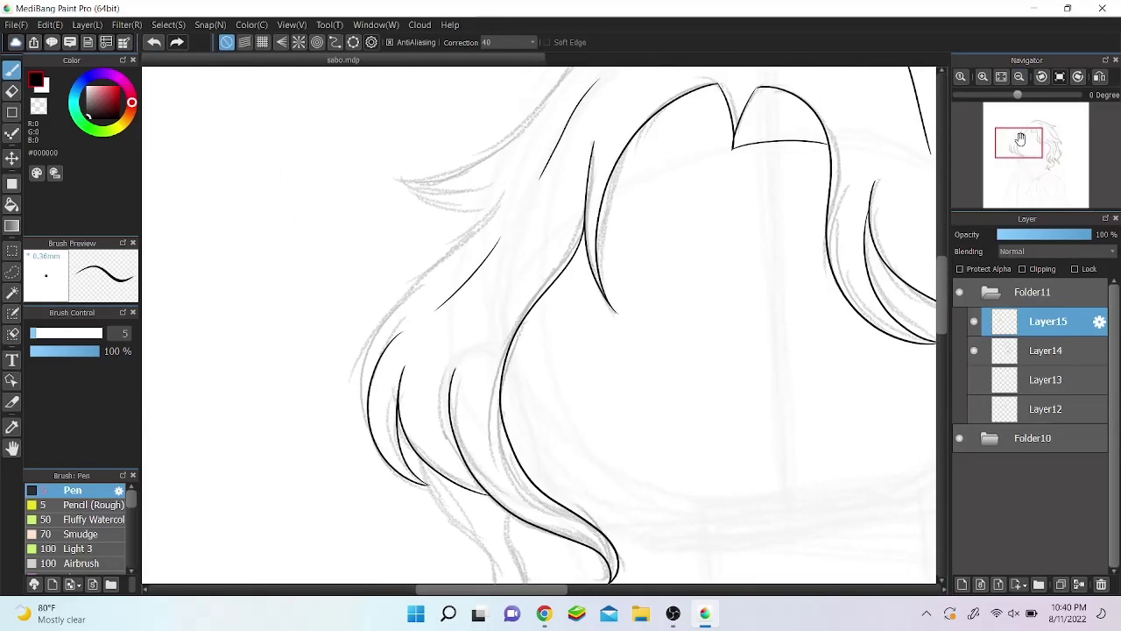
pyautogui.moveTo(283, 474); pyautogui.dragTo(502, 85)
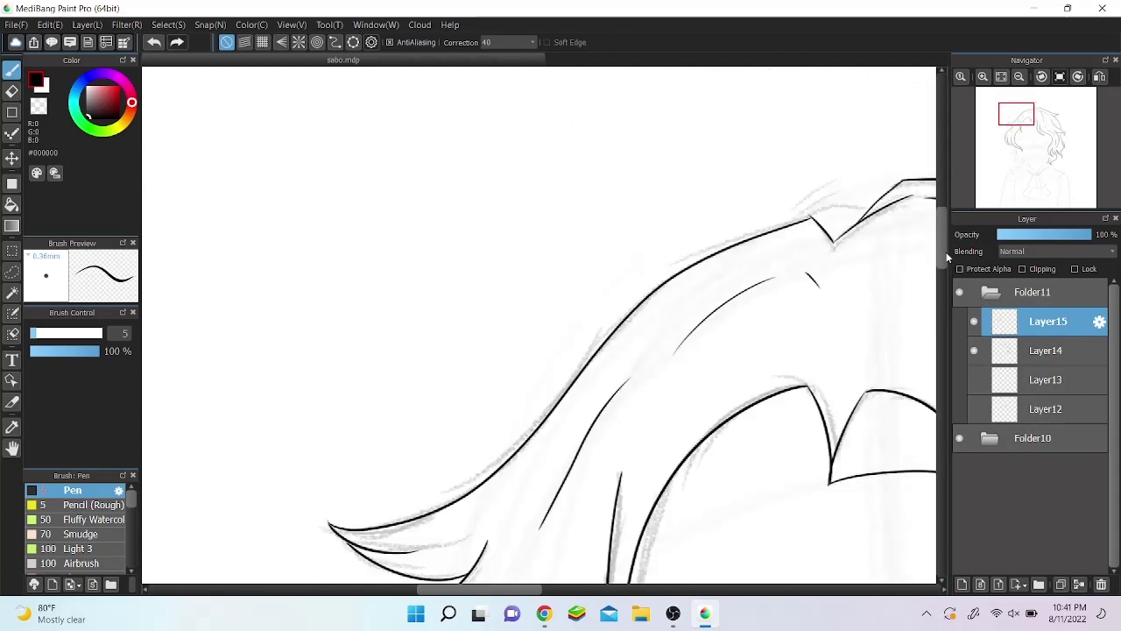
pyautogui.click(1012, 78)
pyautogui.scroll(5, 525, 211)
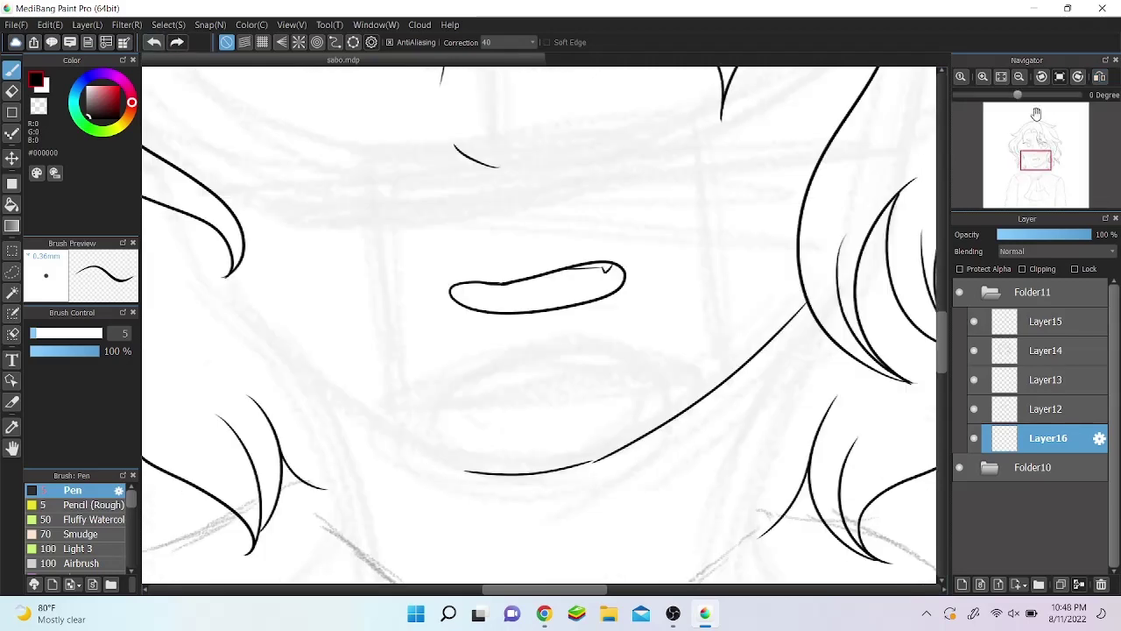
# Step: Ink the jaw line on Layer16 as a curve from the viewer-left hair lock around the chin, checking it in mirrored view
pyautogui.click(153, 42)
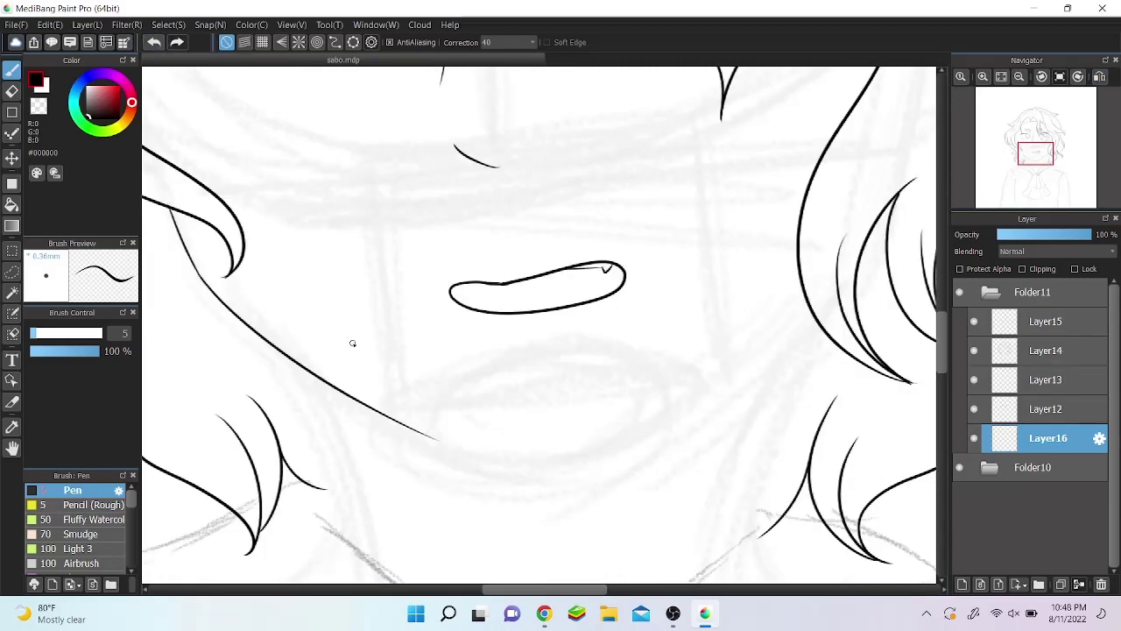
pyautogui.press('h')
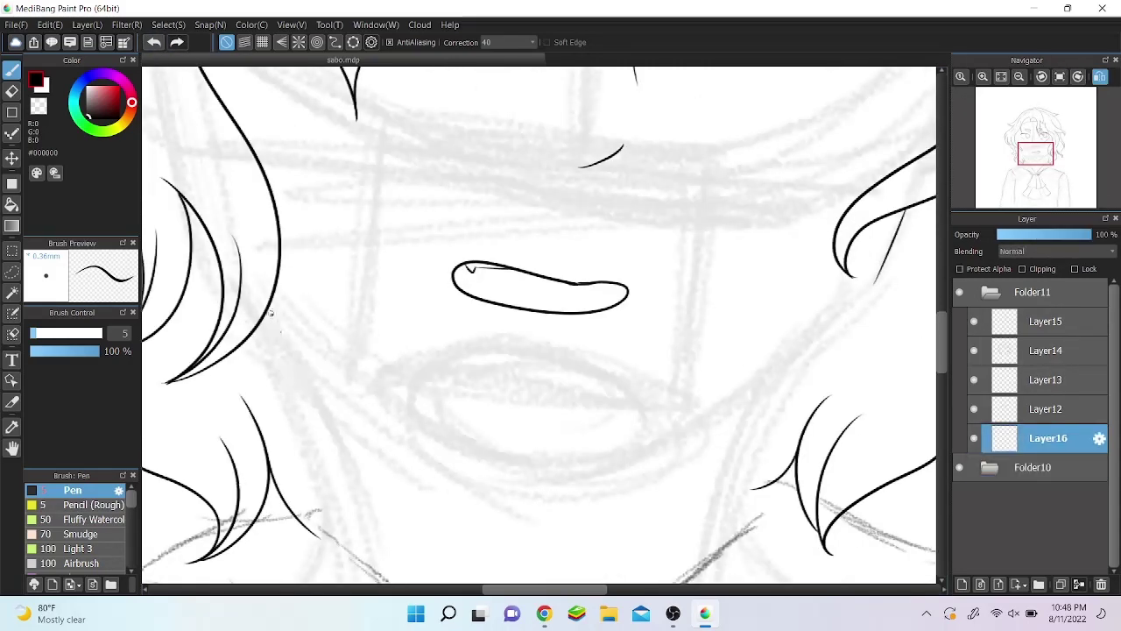
pyautogui.press('h')
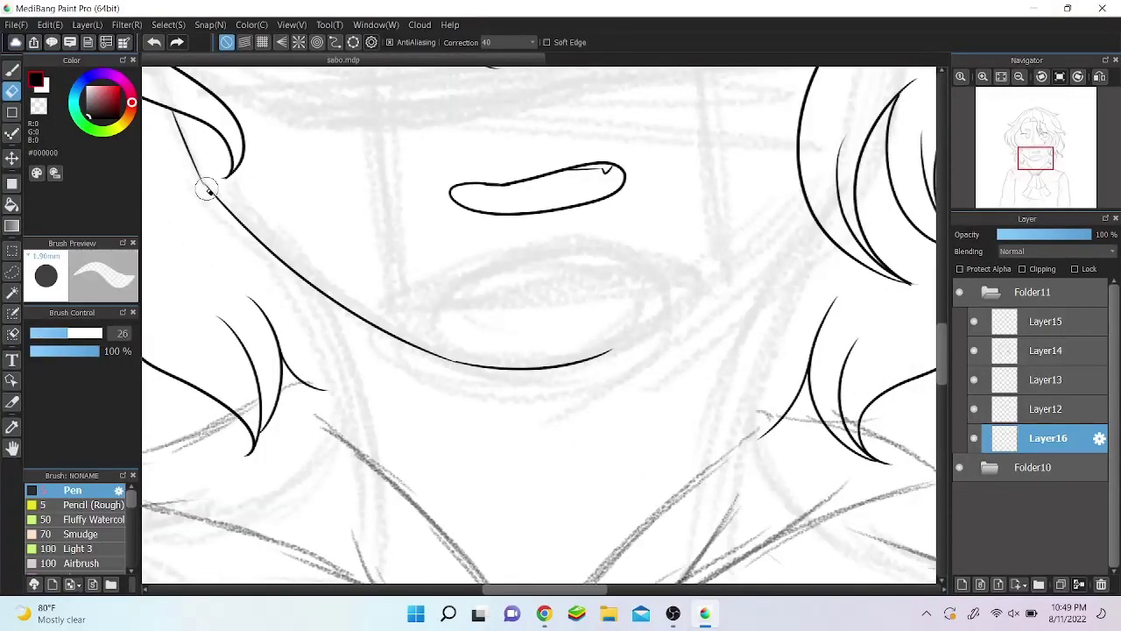
pyautogui.press('h')
pyautogui.press('h')
pyautogui.press('h')
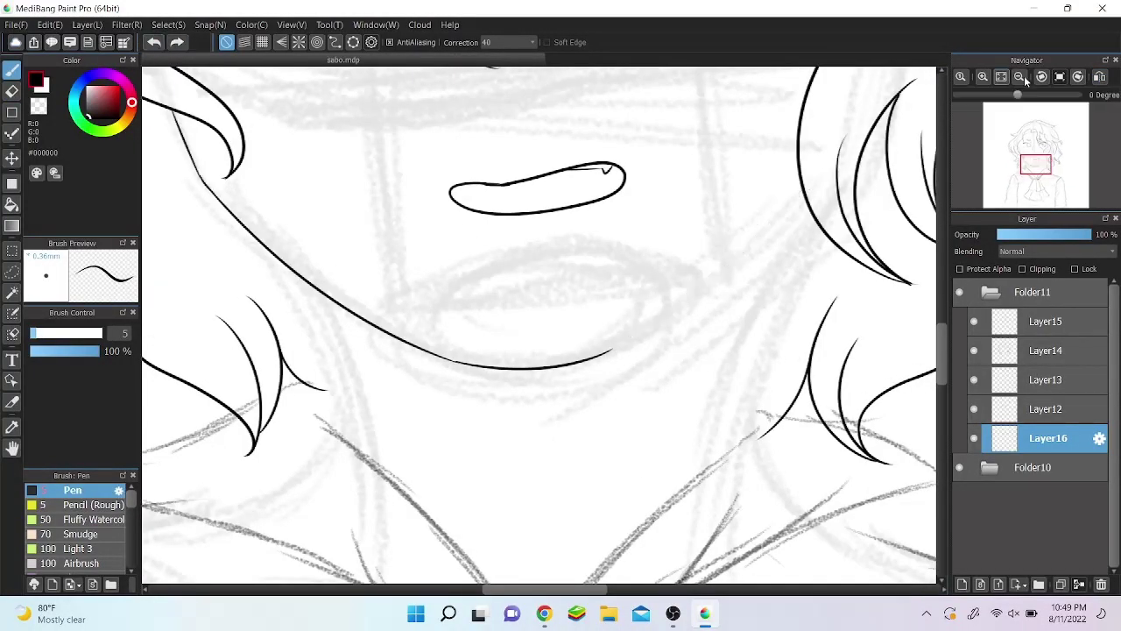
pyautogui.click(1099, 76)
pyautogui.click(1001, 76)
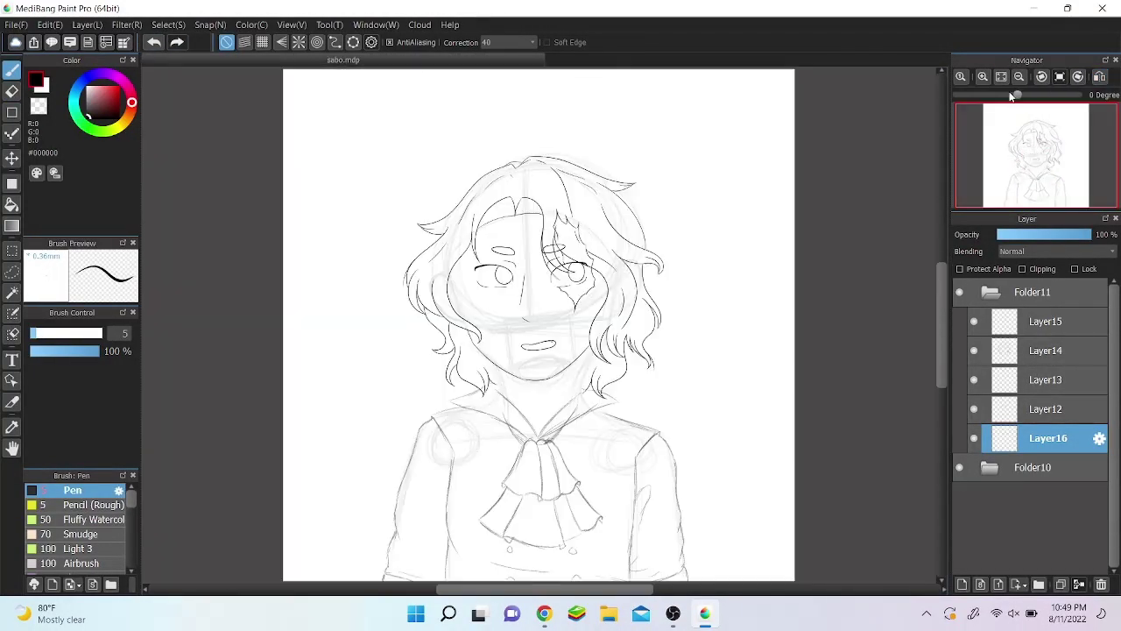
# Step: Ink the two neck sides from the jaw down to the collar and add a new layer
pyautogui.click(1027, 156)
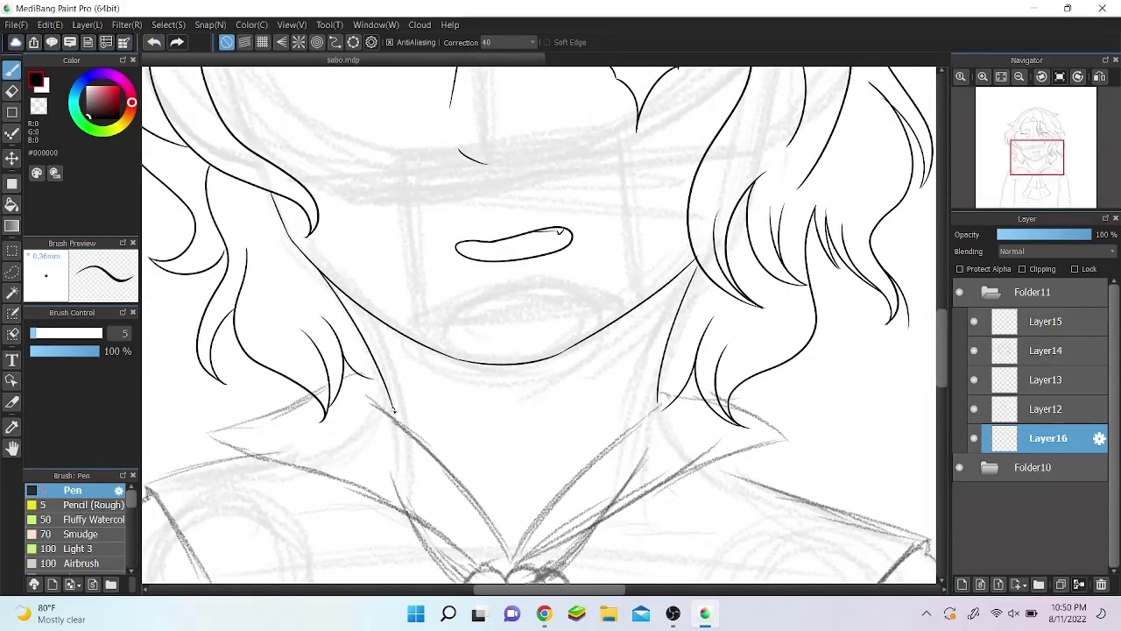
pyautogui.click(962, 584)
pyautogui.click(1001, 76)
# Step: Extend the inked face contour on Layer16 up the viewer-left cheek behind the hair lock
pyautogui.click(983, 76)
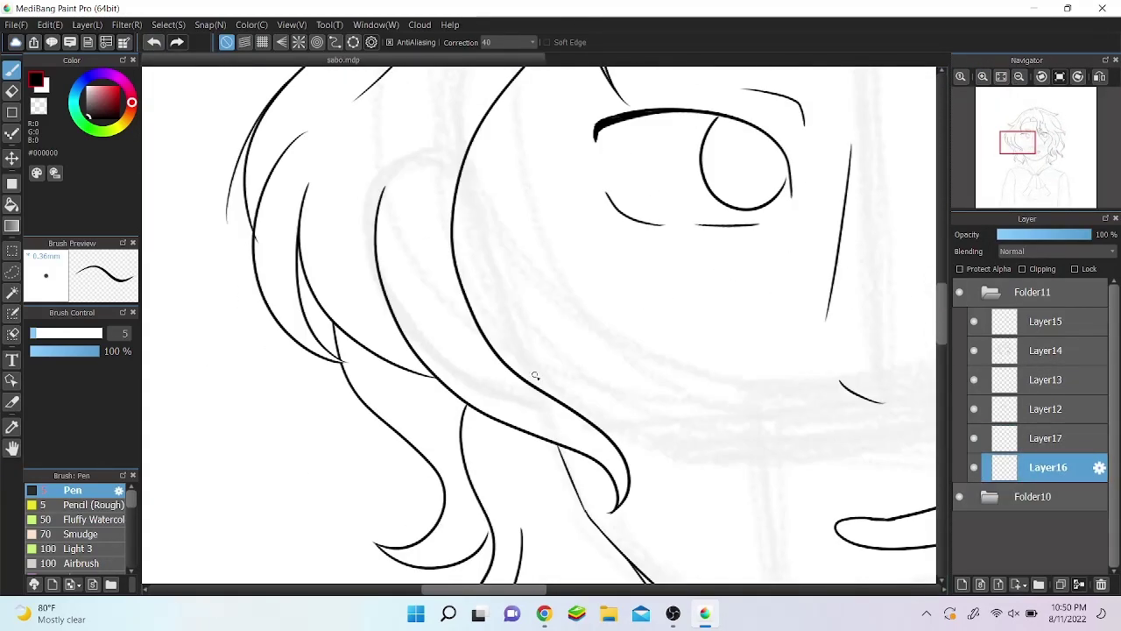
pyautogui.click(1102, 79)
pyautogui.moveTo(478, 223); pyautogui.dragTo(698, 346)
pyautogui.click(1101, 79)
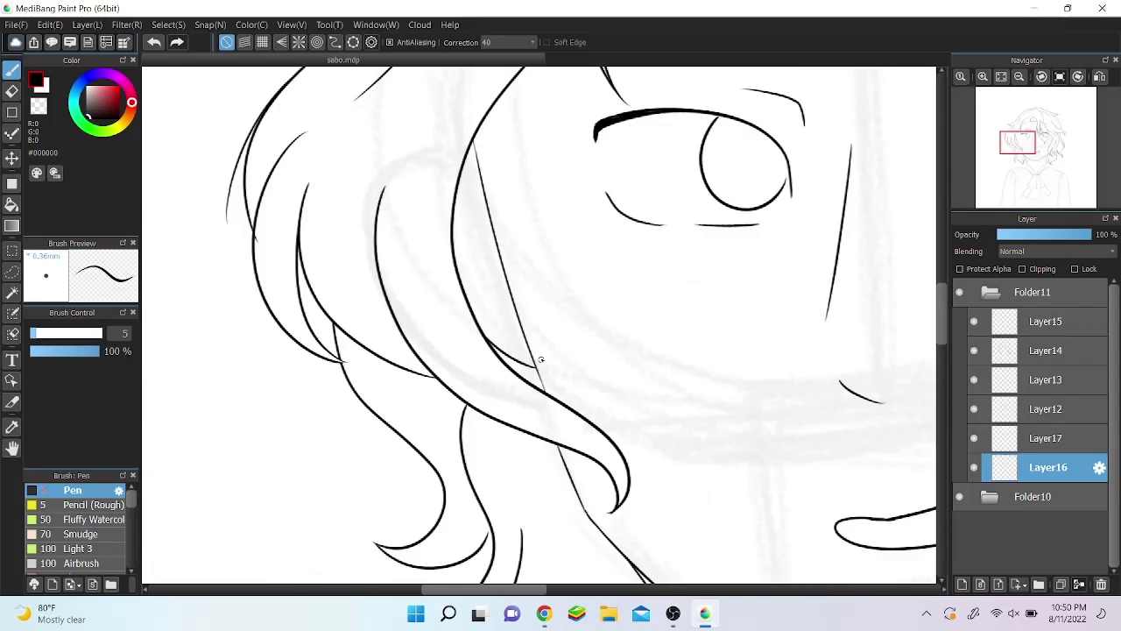
# Step: Handwrite "Brb" and "Brought to you by" with a signature on a new top layer, setting the stroke correction to 0
pyautogui.click(1001, 76)
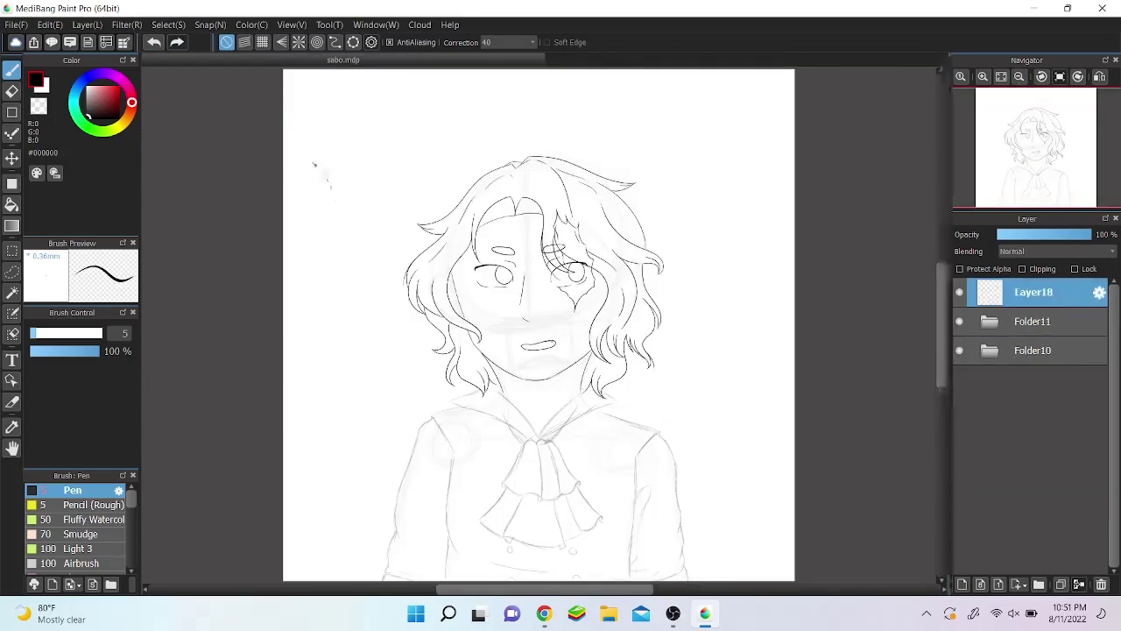
pyautogui.click(508, 42)
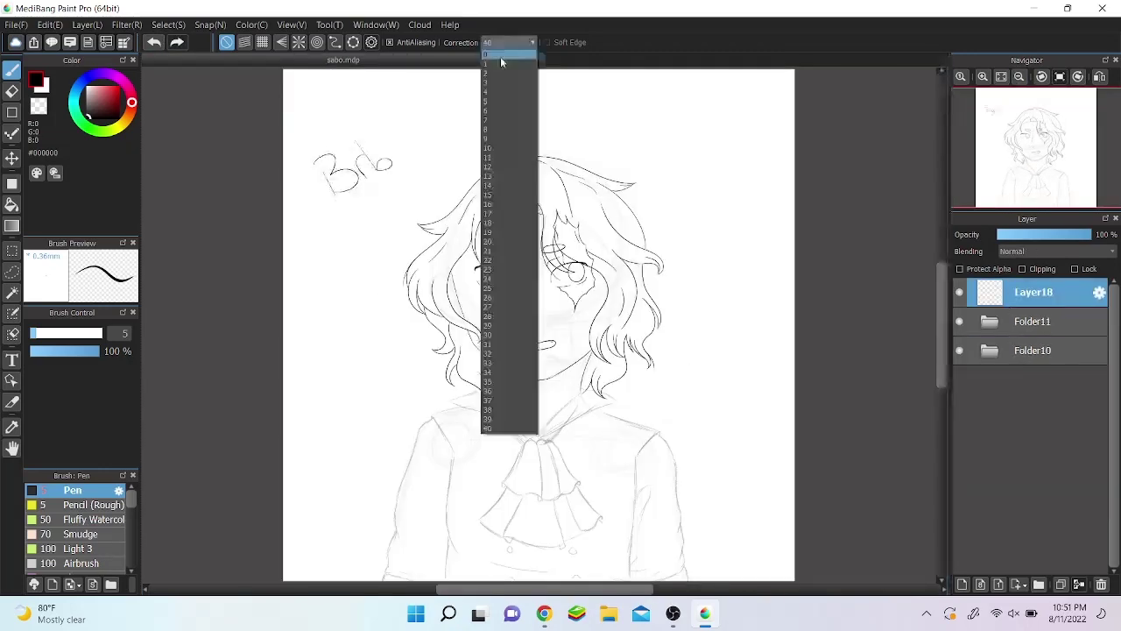
pyautogui.click(502, 60)
pyautogui.moveTo(302, 389); pyautogui.dragTo(307, 425)
pyautogui.moveTo(326, 405); pyautogui.dragTo(345, 403)
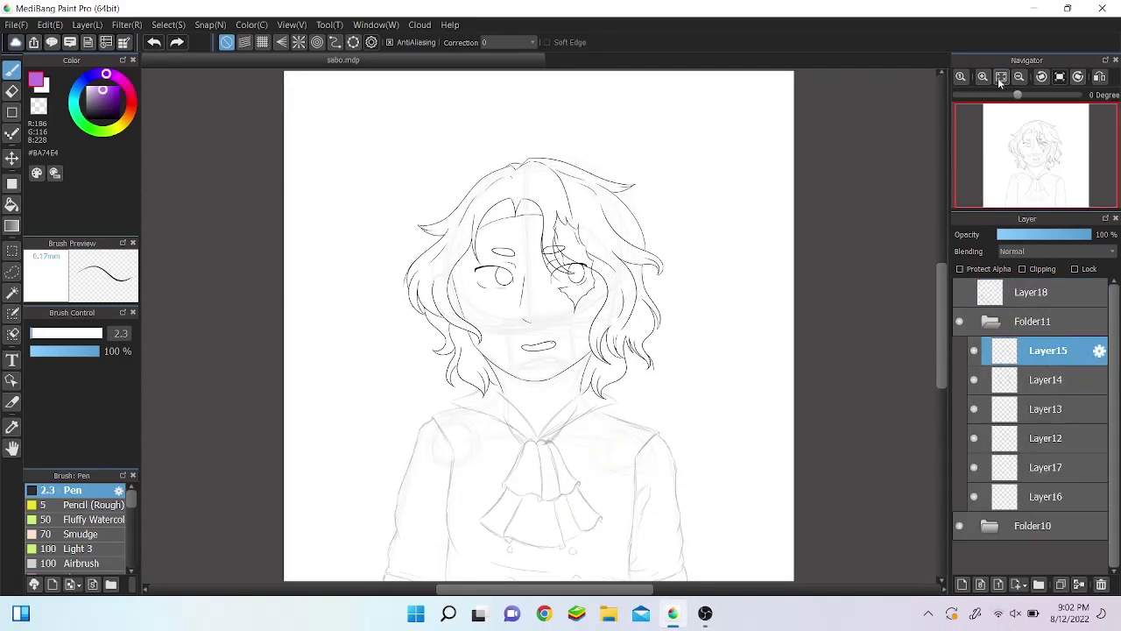
# Step: Ink both pointed collar flaps and the V-shaped neckline in black on a new layer, with the stroke correction at 40
pyautogui.scroll(4, 541, 411)
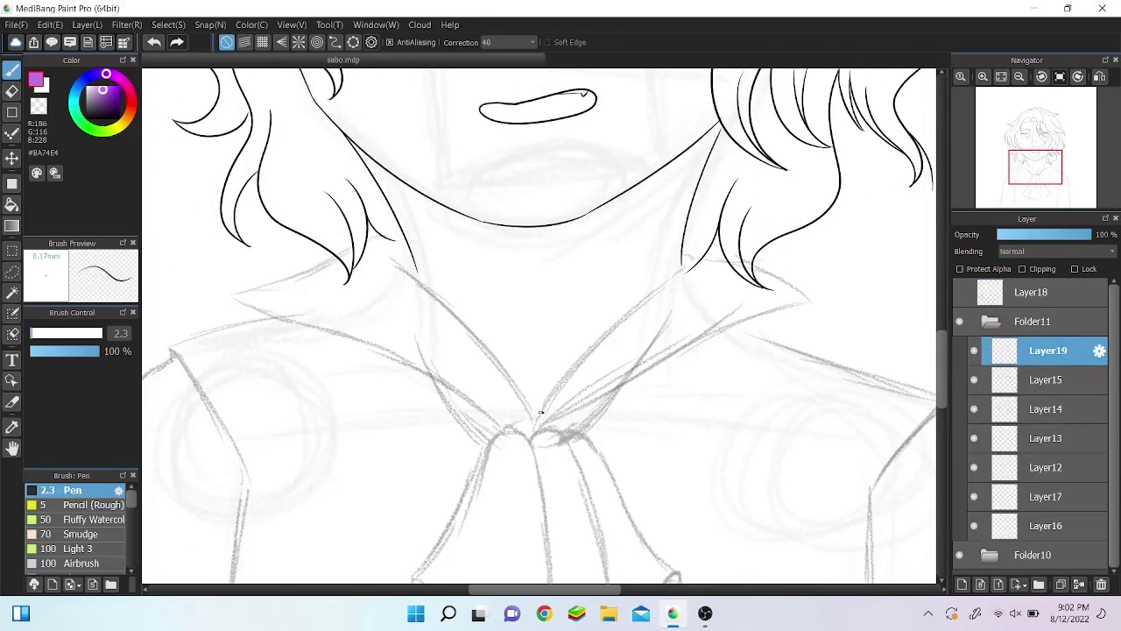
pyautogui.click(155, 42)
pyautogui.click(154, 42)
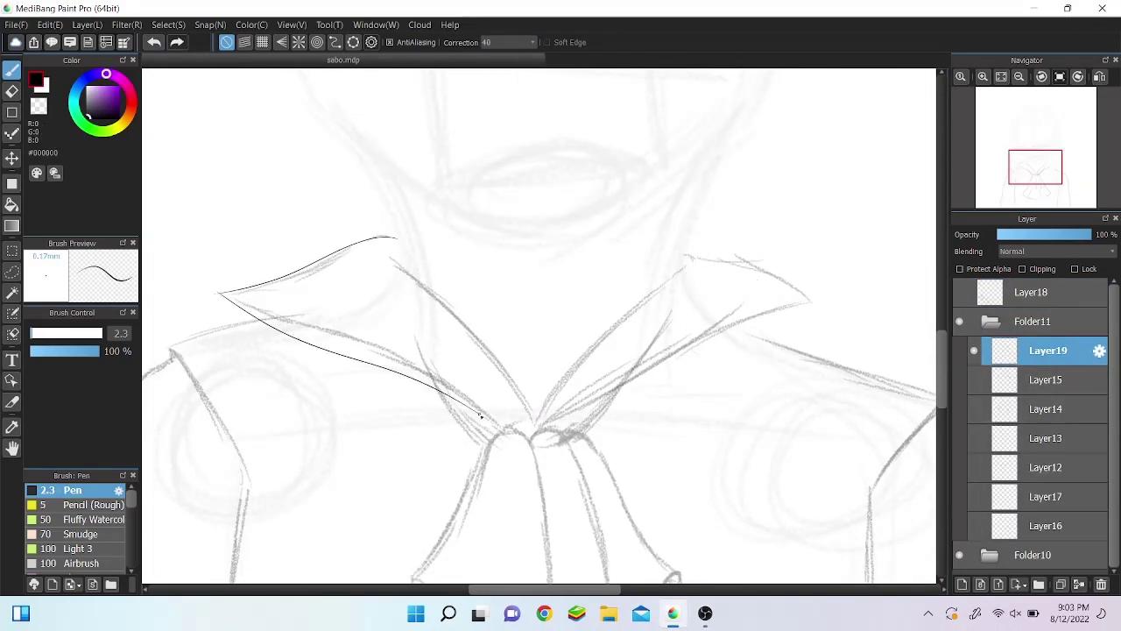
pyautogui.scroll(2, 480, 416)
pyautogui.scroll(2, 438, 289)
pyautogui.moveTo(314, 194); pyautogui.dragTo(354, 226)
pyautogui.press('h')
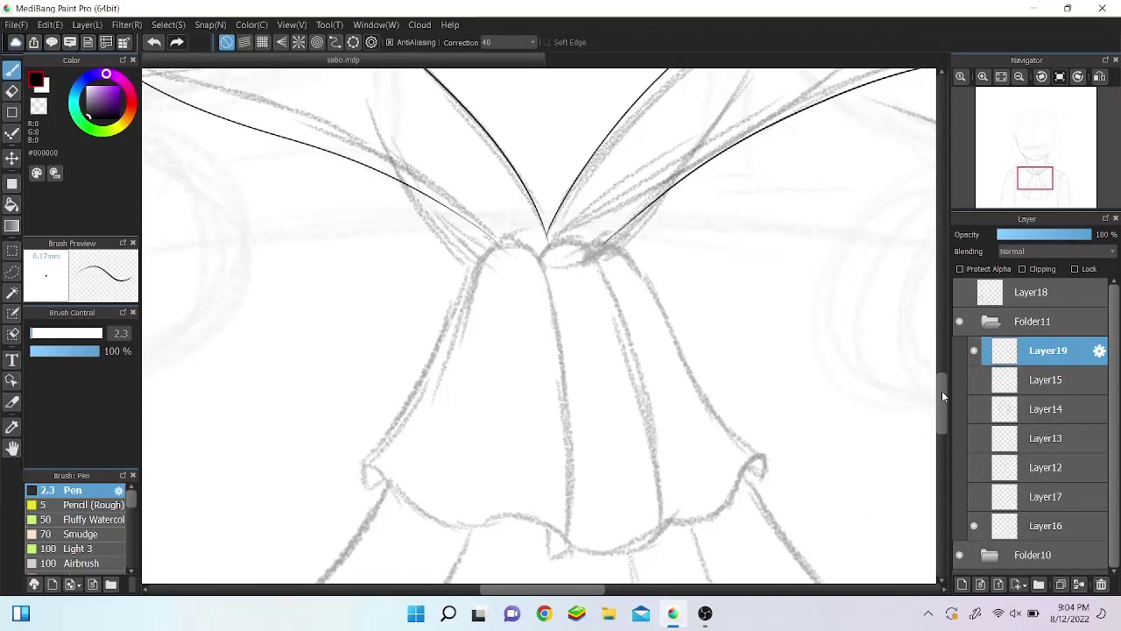
# Step: Ink the narrow folds under the collar beside the cravat knot on a new layer and try the cravat's viewer-left edge
pyautogui.hotkey('ctrl', 'shift', 'n')
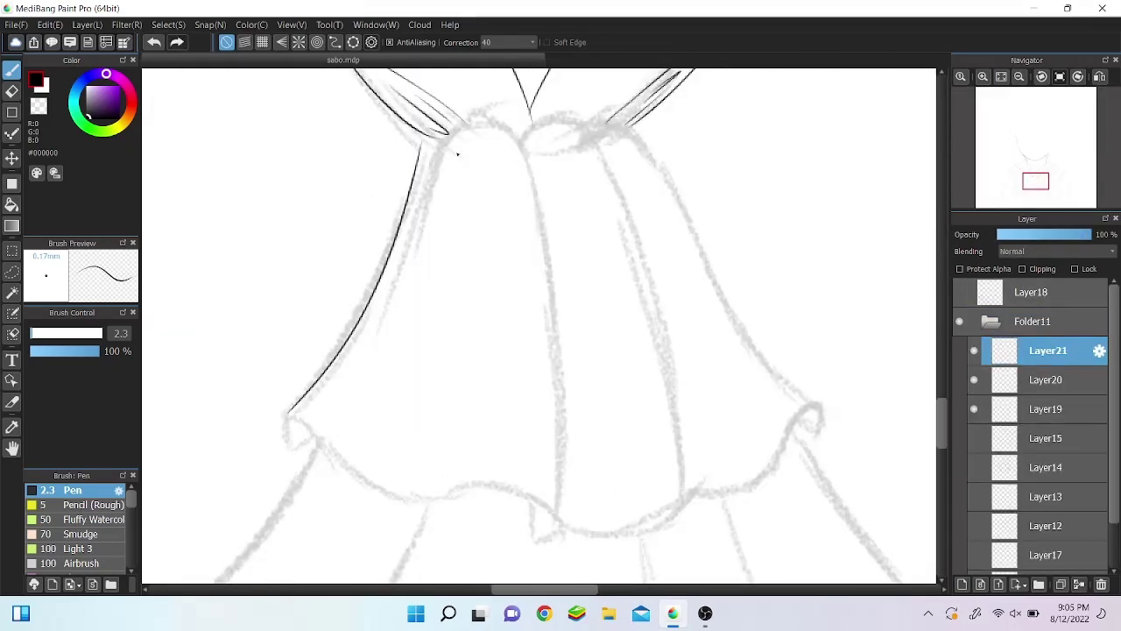
pyautogui.hotkey('ctrl', 'z')
pyautogui.scroll(-2, 350, 424)
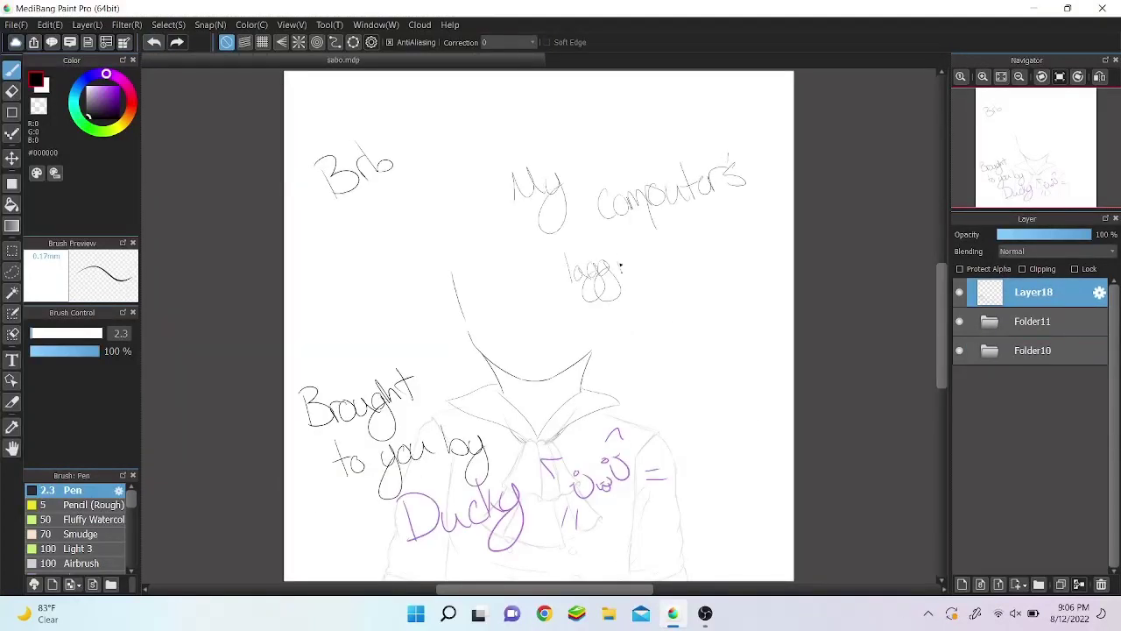
# Step: Handwrite "My computer's lagging!!" on the note layer and remove that writing
pyautogui.click(964, 584)
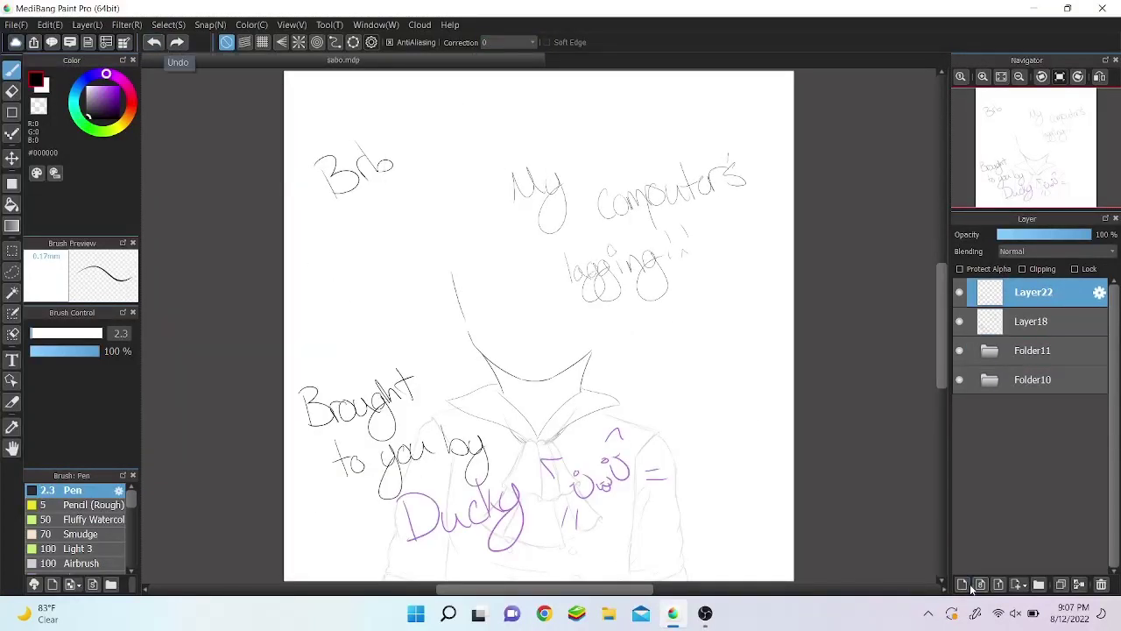
pyautogui.hotkey('ctrl', 'z')
pyautogui.hotkey('ctrl', 'z')
pyautogui.hotkey('ctrl', 'z')
pyautogui.hotkey('ctrl', 'z')
pyautogui.hotkey('ctrl', 'z')
pyautogui.hotkey('ctrl', 'z')
pyautogui.hotkey('ctrl', 'z')
pyautogui.hotkey('ctrl', 'z')
pyautogui.hotkey('ctrl', 'z')
pyautogui.hotkey('ctrl', 'z')
pyautogui.hotkey('ctrl', 'z')
pyautogui.hotkey('ctrl', 'z')
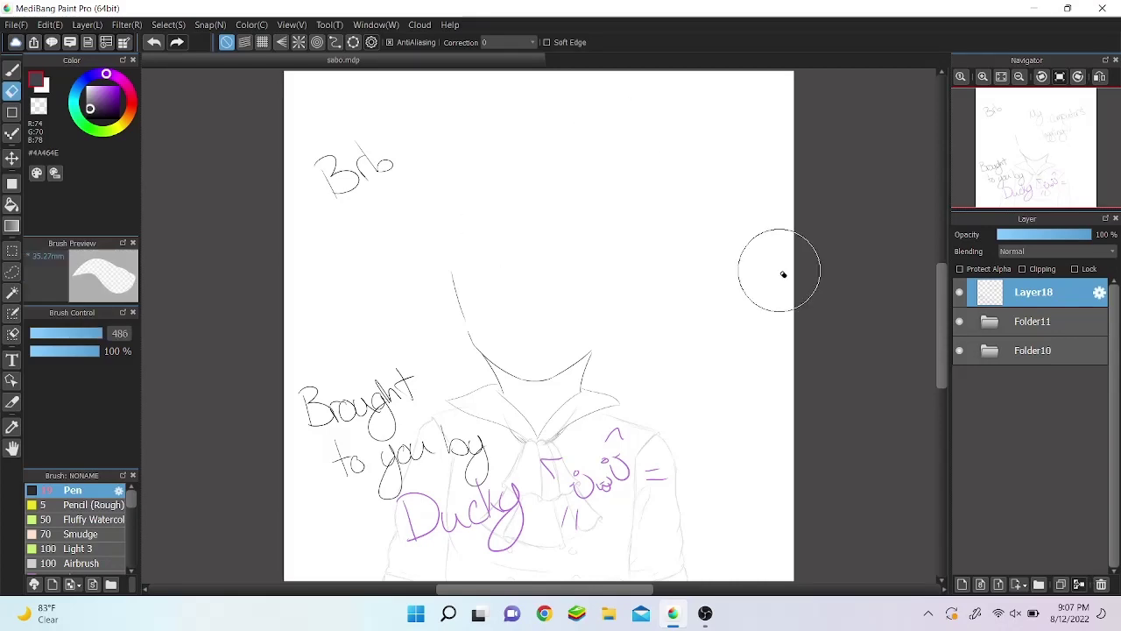
pyautogui.click(99, 340)
# Step: Ink the scalloped knot, the flared side edges and the inner folds of the cravat's upper tier on Layer21
pyautogui.scroll(5, 561, 438)
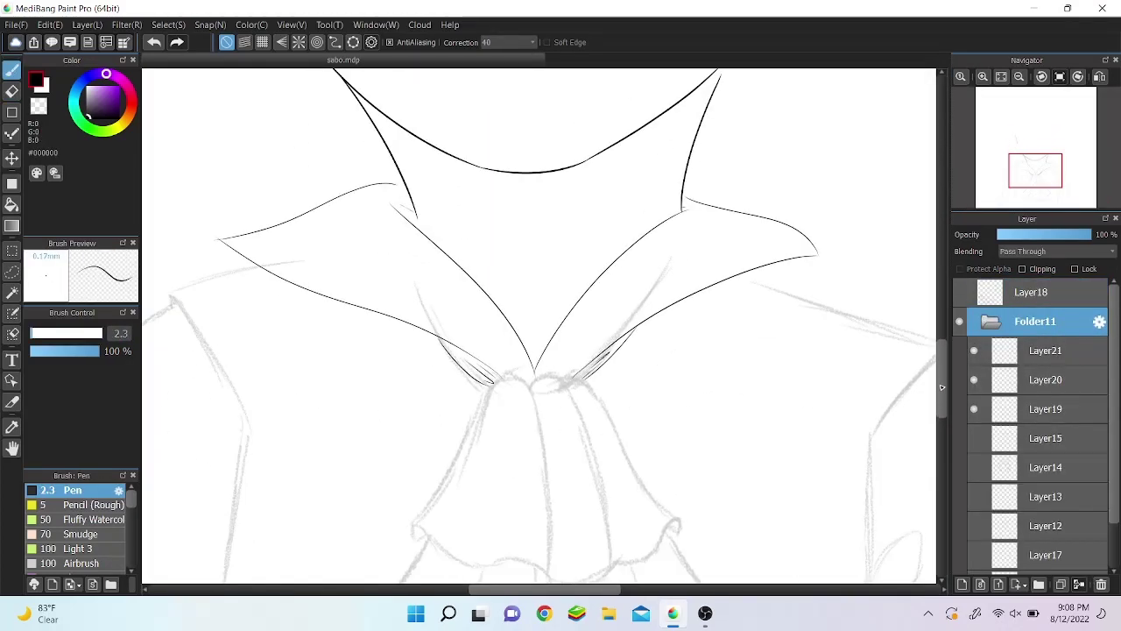
pyautogui.moveTo(942, 351); pyautogui.dragTo(939, 401)
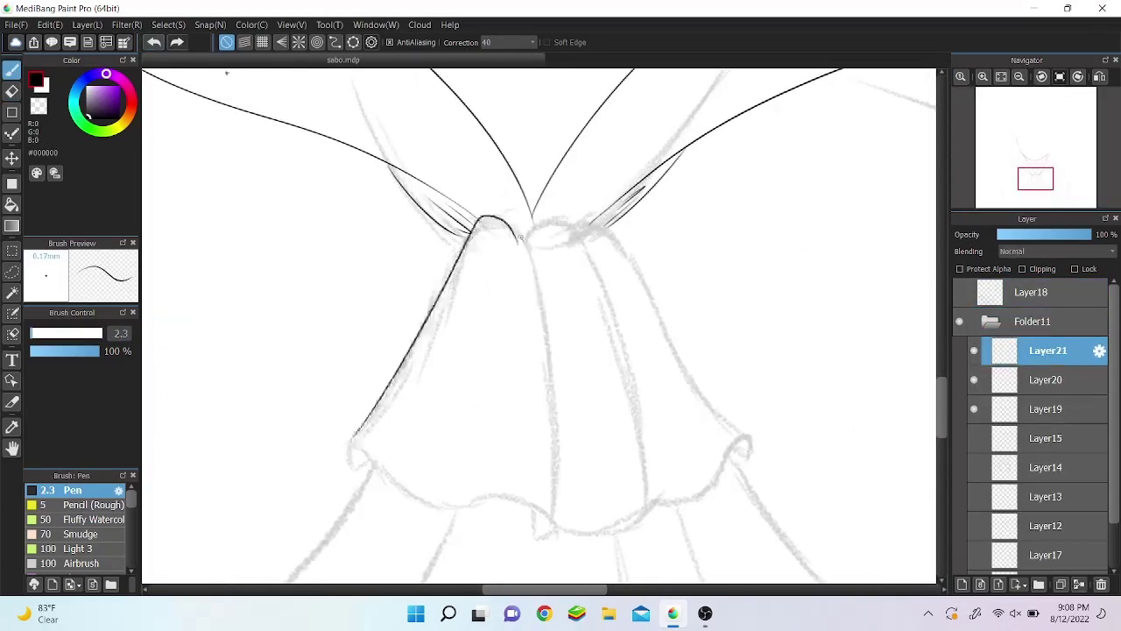
pyautogui.scroll(-2, 835, 325)
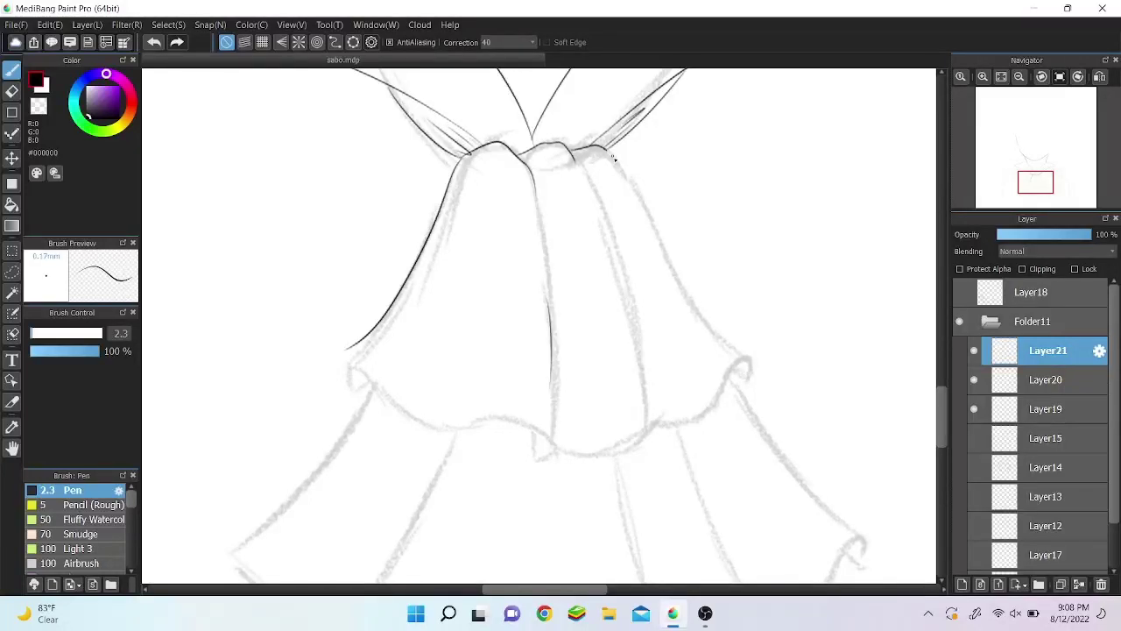
pyautogui.scroll(-2, 793, 358)
pyautogui.moveTo(598, 112); pyautogui.dragTo(640, 361)
pyautogui.hotkey('ctrl', 'z')
pyautogui.press('h')
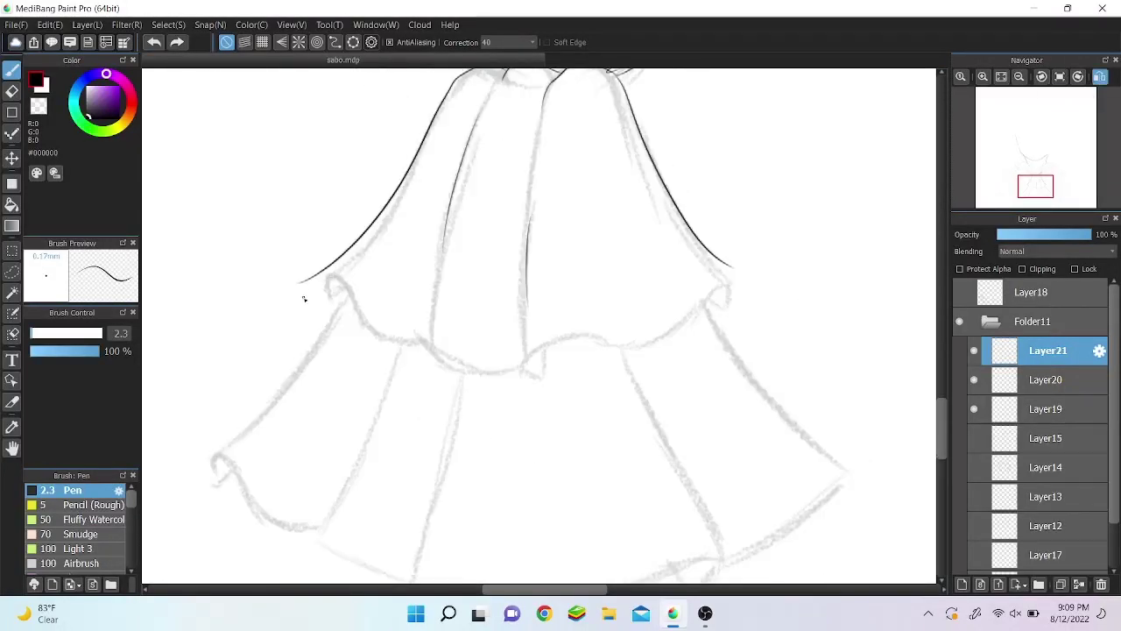
# Step: Ink the wavy hem of the cravat's upper tier with small curled folds, working partly in mirrored view
pyautogui.scroll(1, 350, 333)
pyautogui.moveTo(351, 268); pyautogui.dragTo(456, 341)
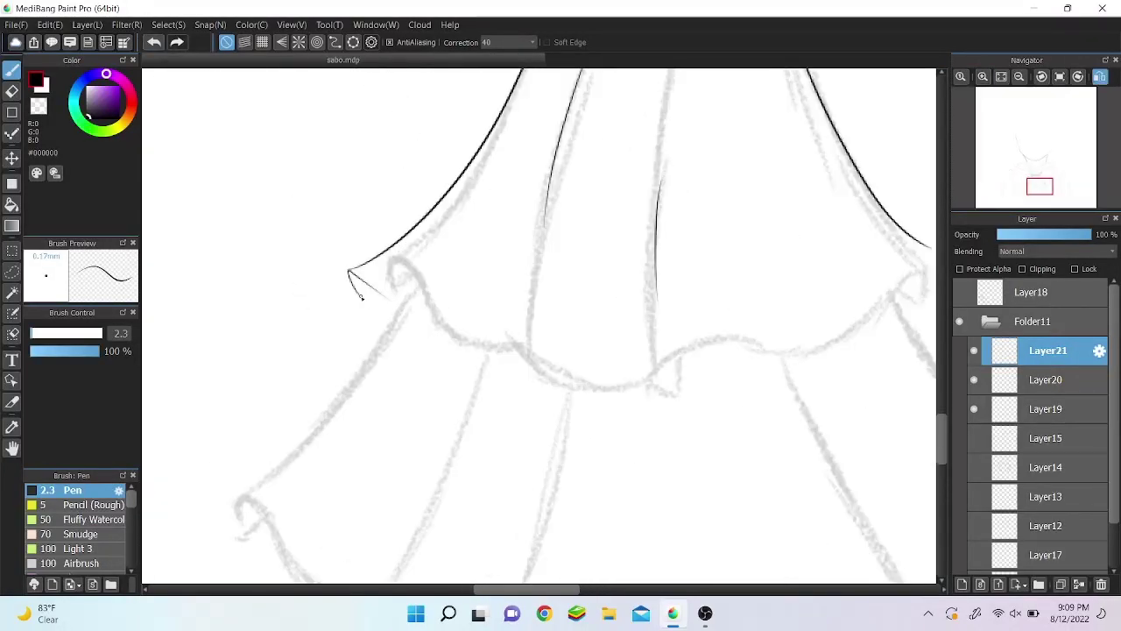
pyautogui.moveTo(350, 272); pyautogui.dragTo(517, 349)
pyautogui.scroll(1, 948, 426)
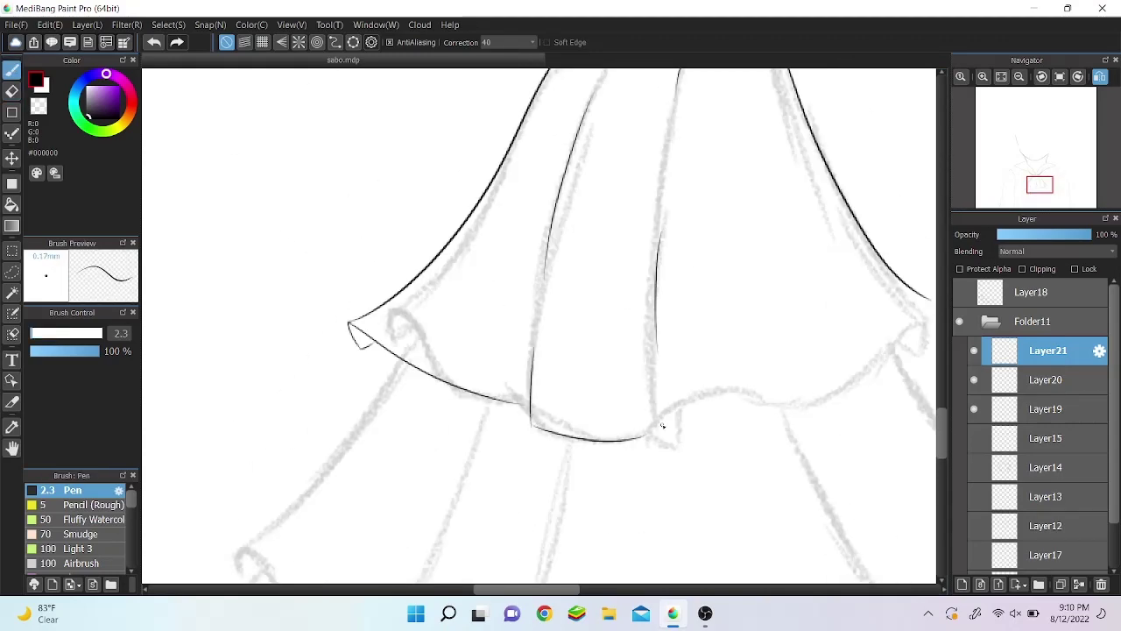
pyautogui.press('h')
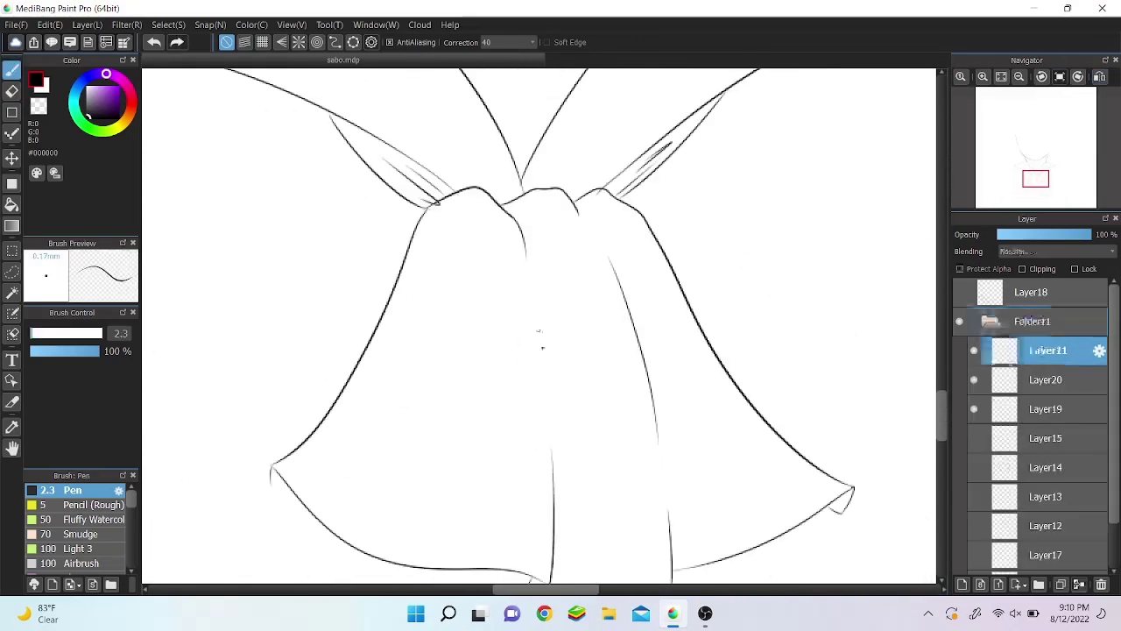
pyautogui.scroll(-2, 657, 303)
pyautogui.scroll(-3, 655, 302)
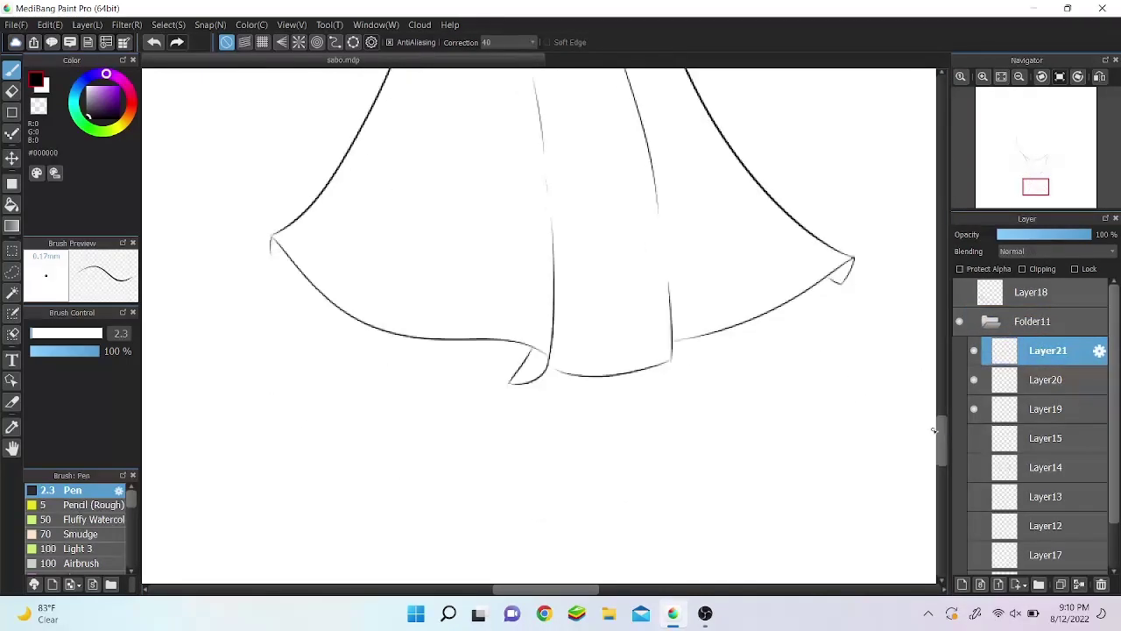
# Step: Ink the cravat's lower ruffle on a new layer, with its flared sides, pleats and curled hem
pyautogui.click(974, 482)
pyautogui.click(961, 585)
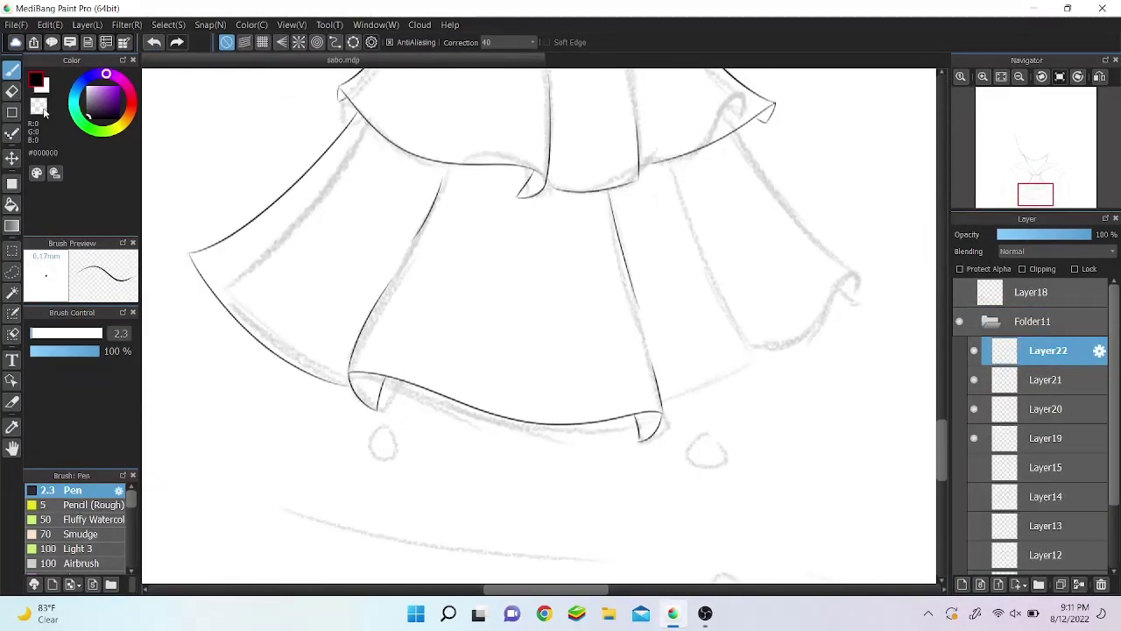
pyautogui.hotkey('ctrl', '+')
pyautogui.hotkey('ctrl', '+')
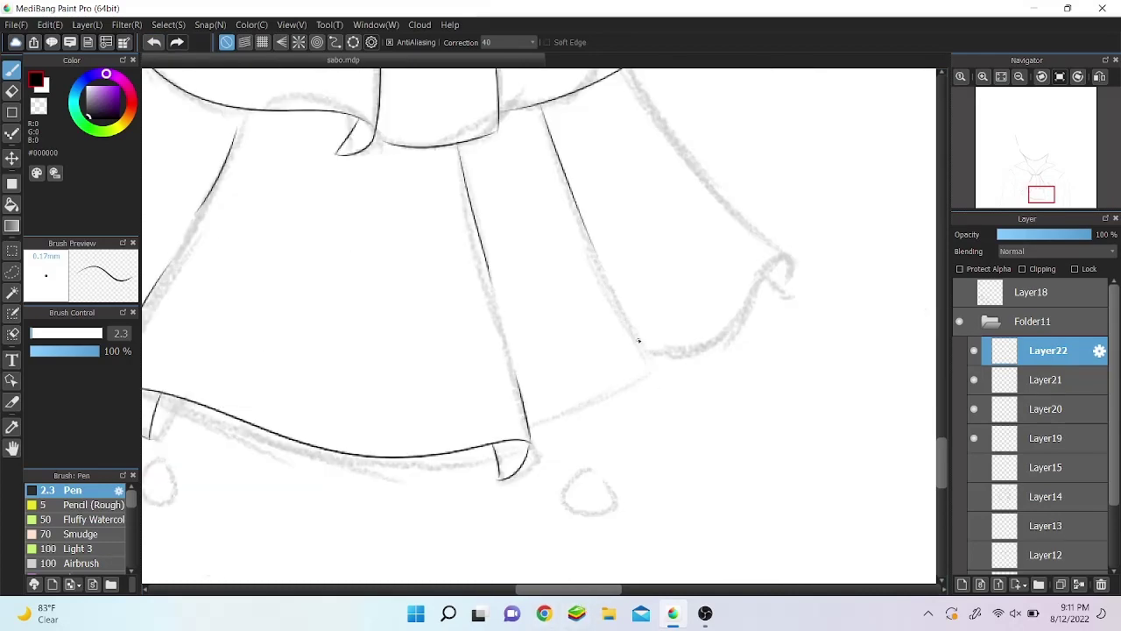
pyautogui.press('h')
pyautogui.moveTo(427, 377); pyautogui.dragTo(473, 418)
pyautogui.hotkey('ctrl', '-')
pyautogui.hotkey('ctrl', '-')
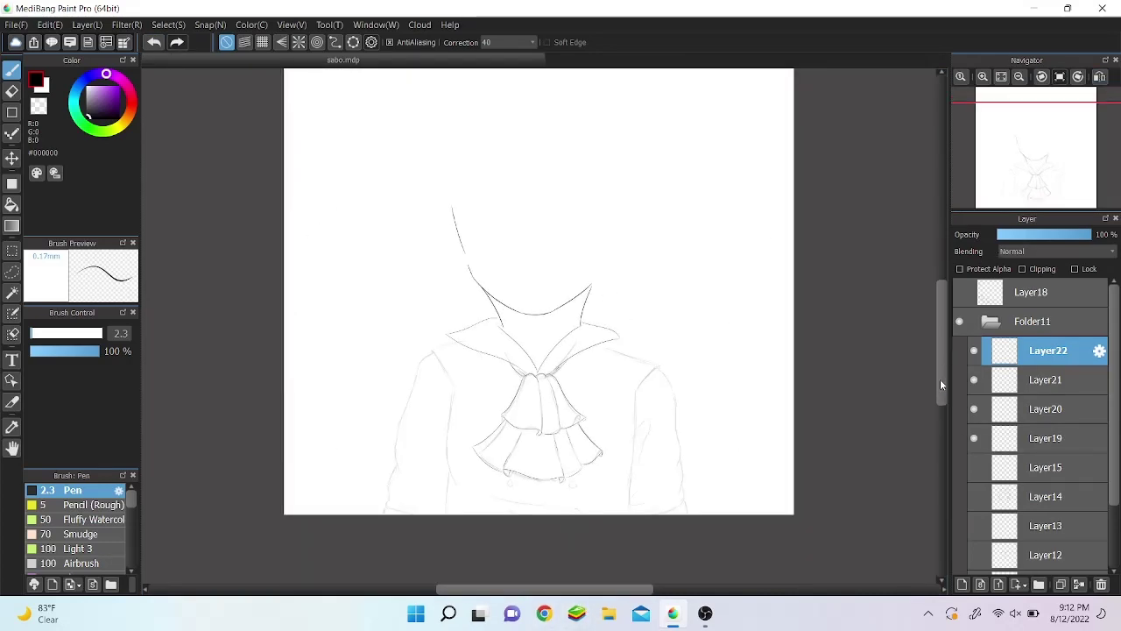
# Step: Collapse Folder11, open Folder10 and hide the rough sketch of the cravat
pyautogui.click(990, 321)
pyautogui.scroll(-3, 999, 506)
pyautogui.scroll(3, 1076, 526)
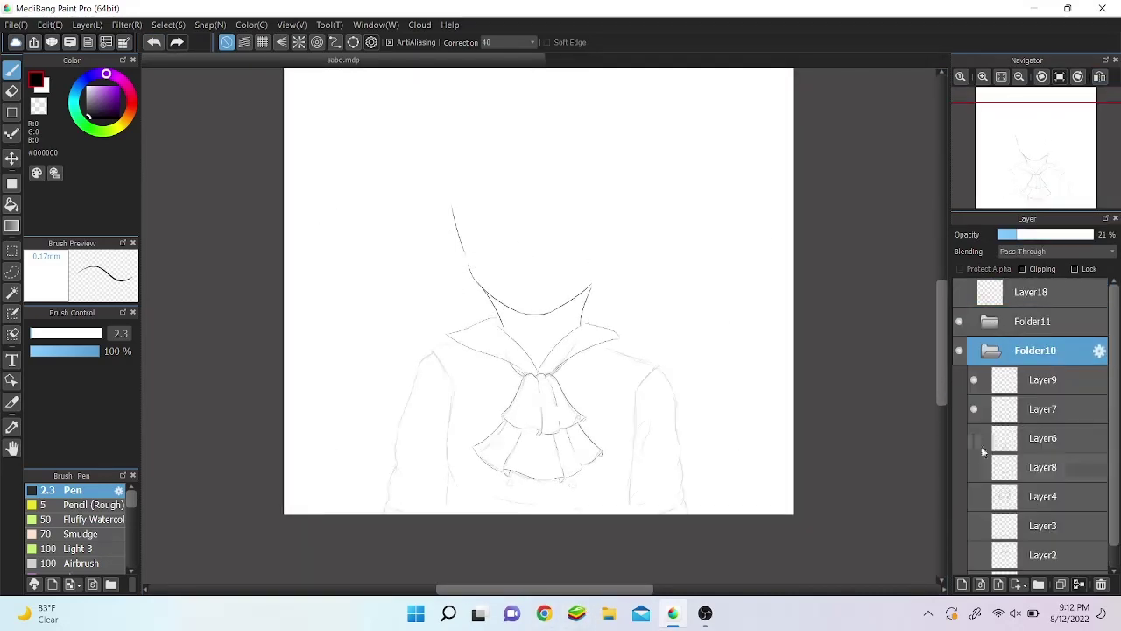
# Step: Ink the coat's viewer-left armhole seam from the shoulder point to the canvas's lower edge, with a short crease branching off
pyautogui.scroll(6, 449, 369)
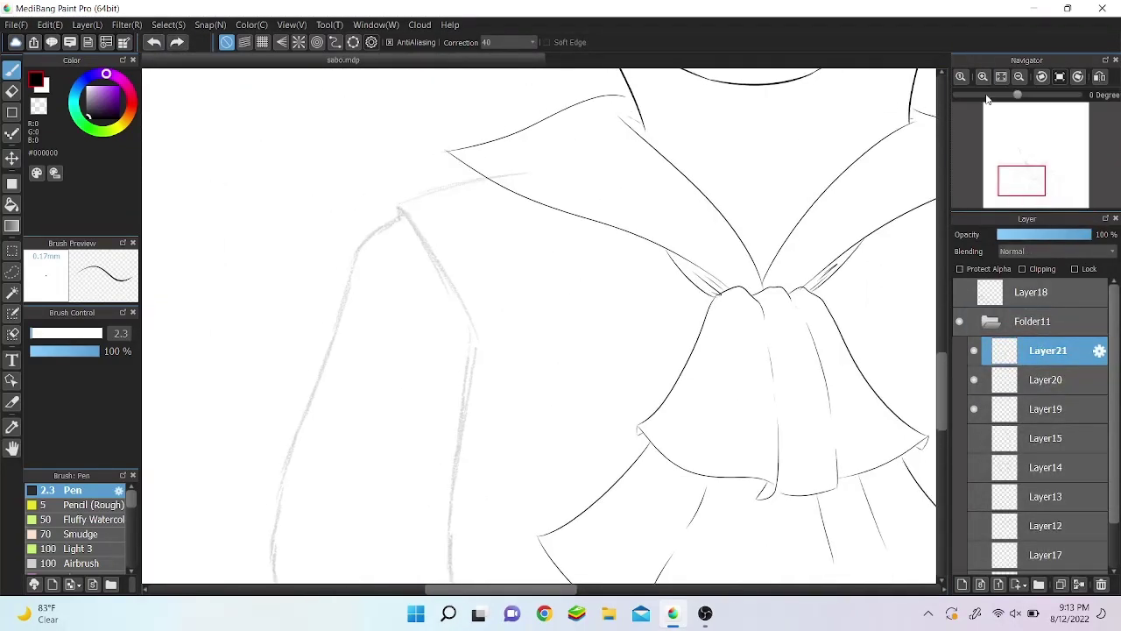
pyautogui.scroll(-5, 450, 369)
pyautogui.scroll(4, 440, 272)
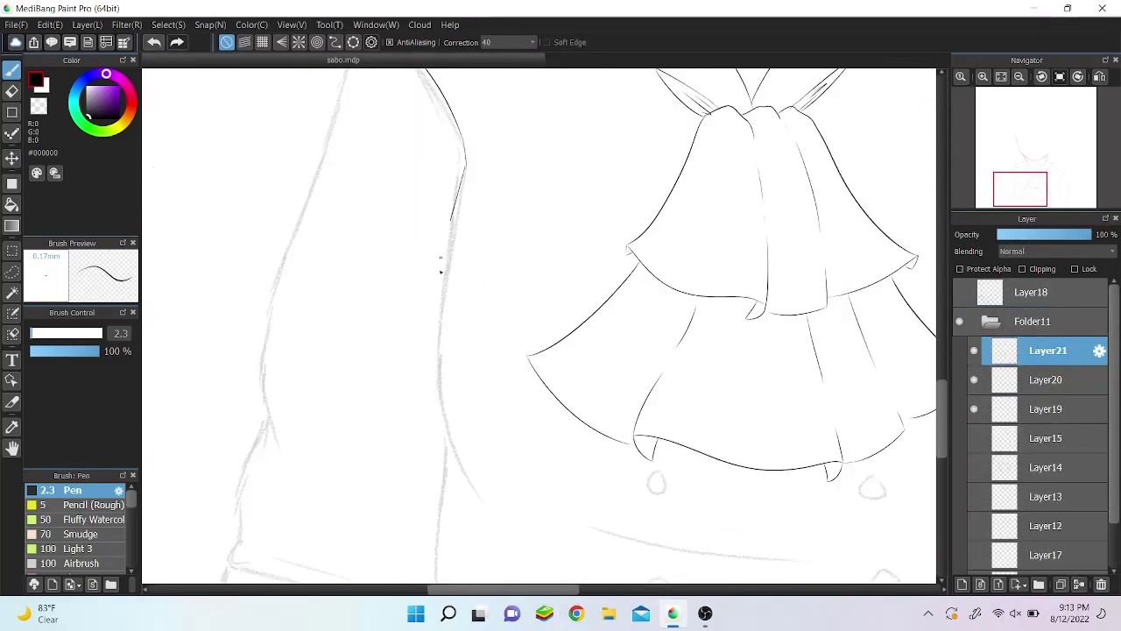
pyautogui.moveTo(467, 171); pyautogui.dragTo(486, 497)
pyautogui.scroll(-2, 440, 283)
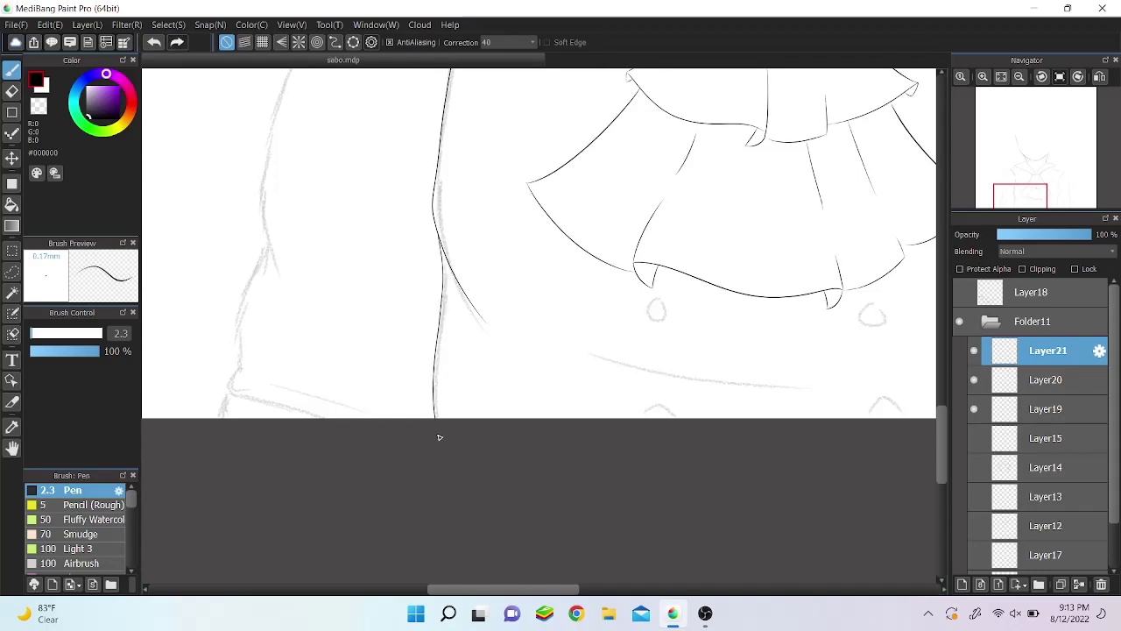
# Step: Ink the coat's viewer-right armhole seam and the shoulder line running from the collar
pyautogui.moveTo(1021, 196); pyautogui.dragTo(1058, 175)
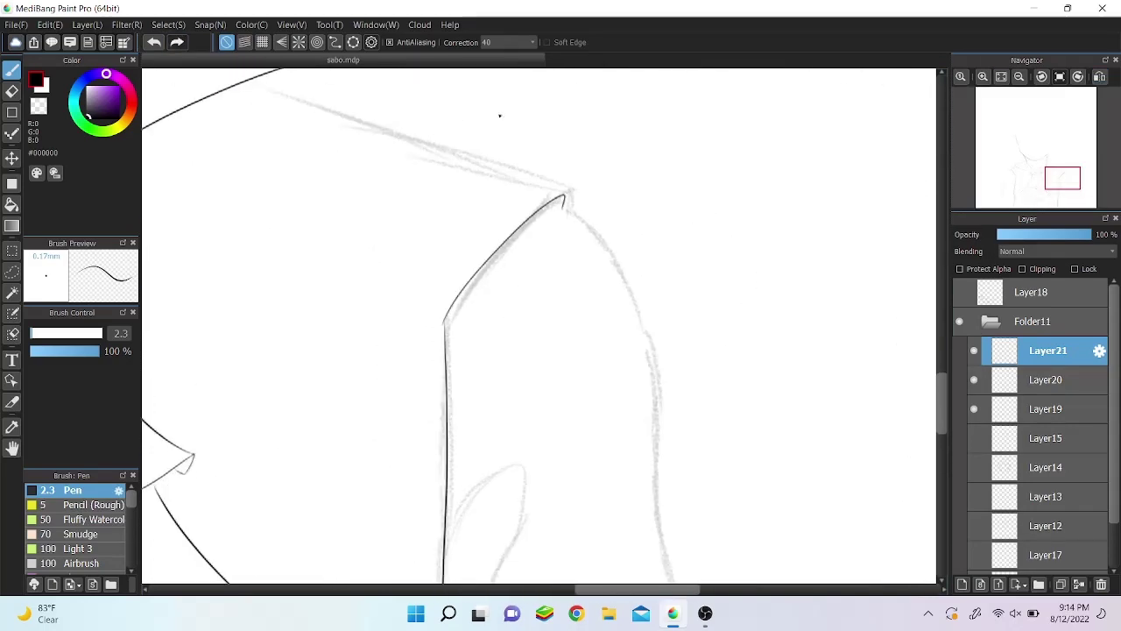
pyautogui.press('h')
pyautogui.moveTo(501, 137); pyautogui.dragTo(673, 320)
pyautogui.hotkey('ctrl', '0')
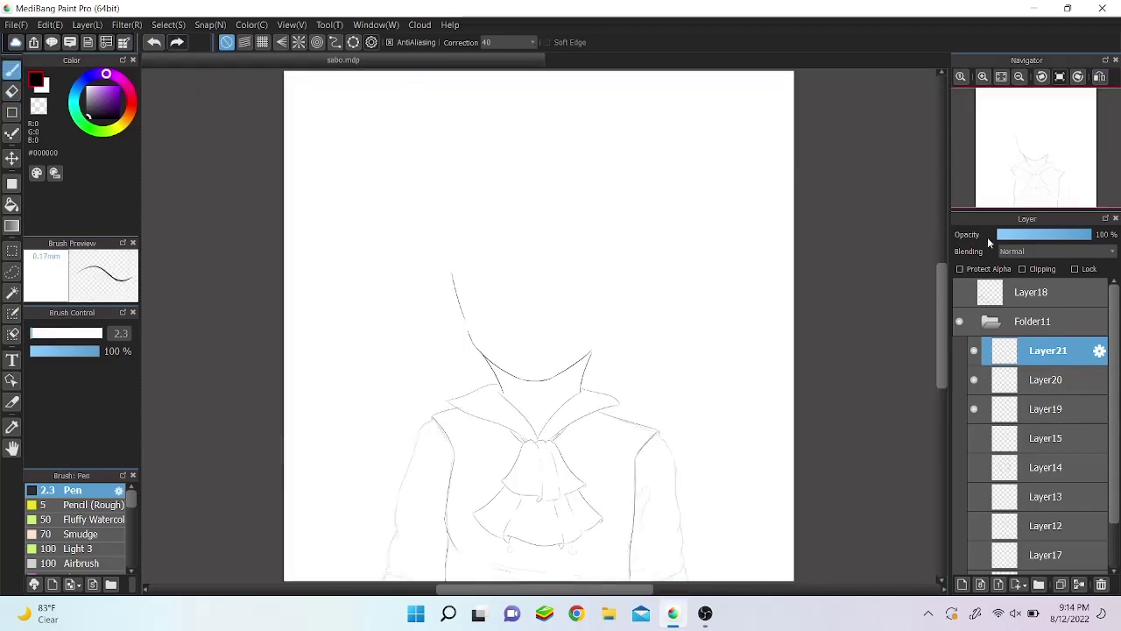
# Step: Ink the outer edge of the viewer-left sleeve on a new layer, from the shoulder curve down to the elbow crease
pyautogui.click(971, 322)
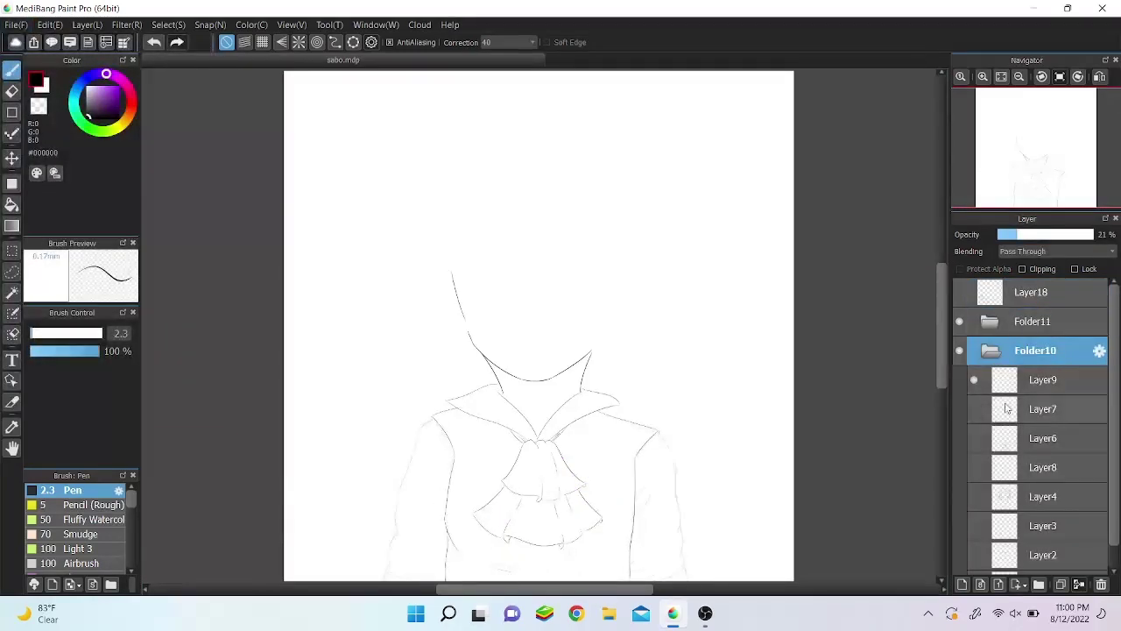
pyautogui.scroll(5, 438, 491)
pyautogui.moveTo(333, 289); pyautogui.dragTo(618, 263)
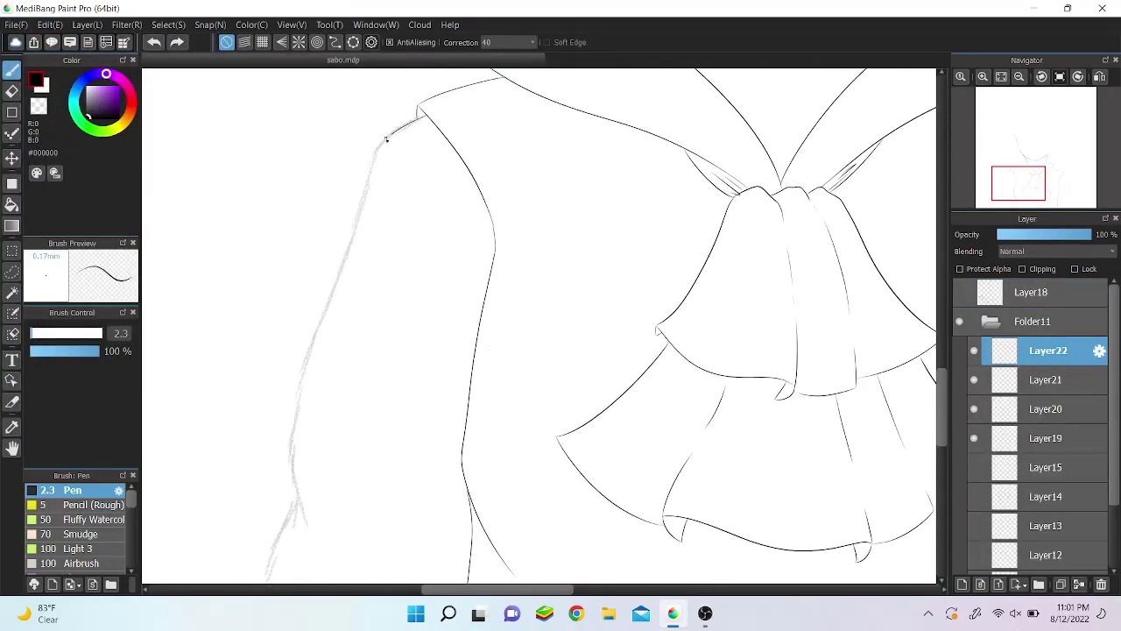
pyautogui.click(154, 43)
pyautogui.moveTo(414, 127); pyautogui.dragTo(361, 286)
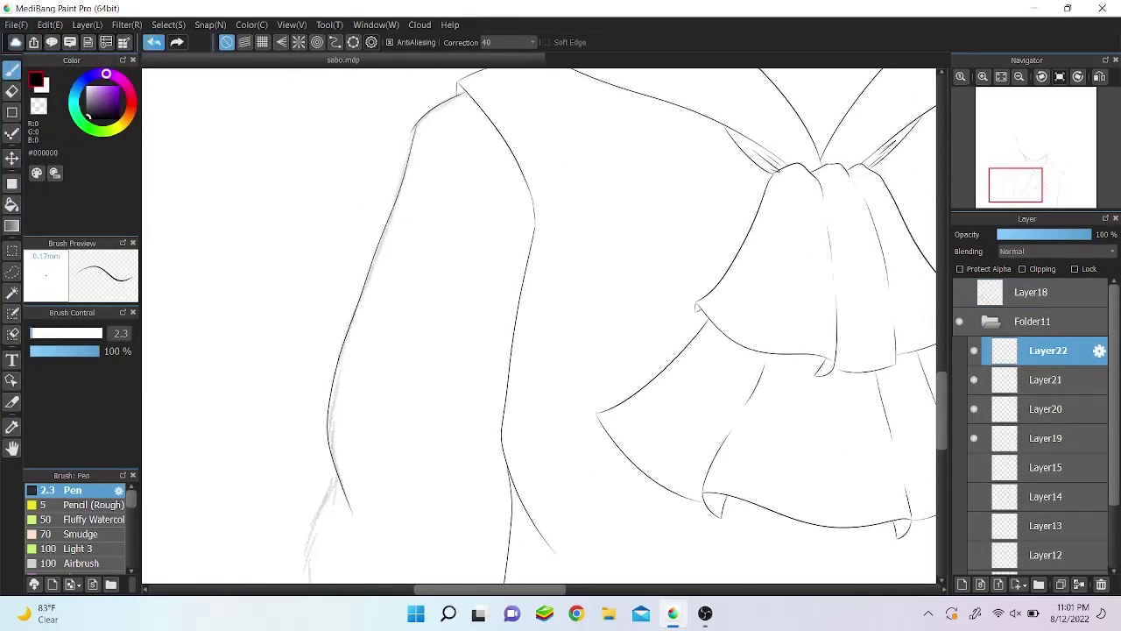
pyautogui.click(153, 42)
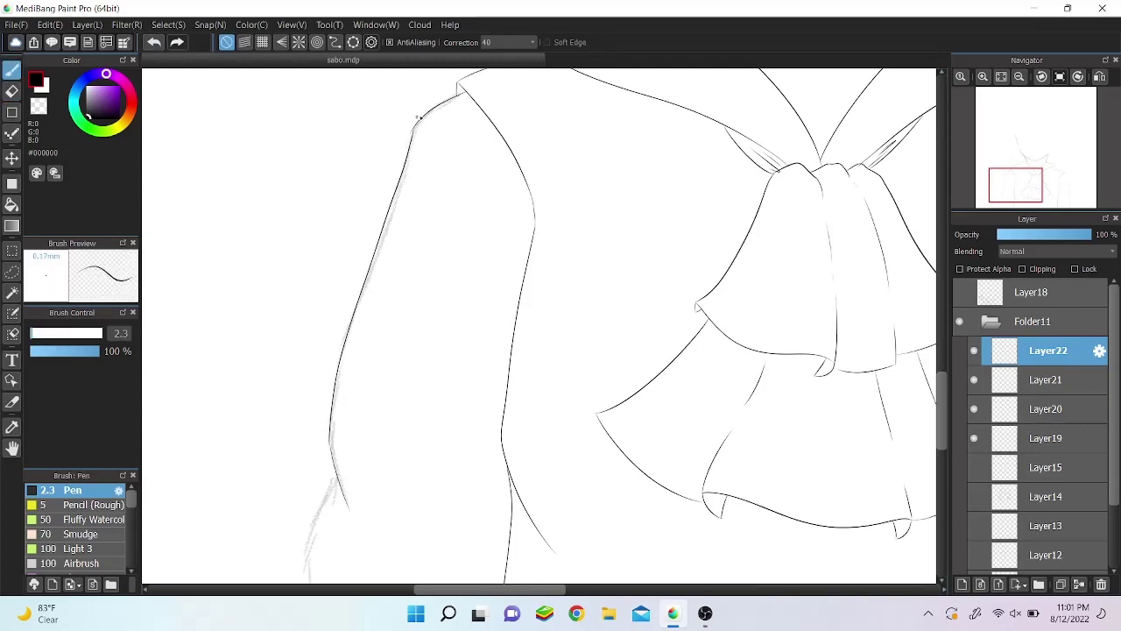
# Step: Ink the lower part of the viewer-left sleeve, with its bunched fold and the slanted cuff lines at the canvas's lower edge
pyautogui.scroll(-3, 331, 246)
pyautogui.moveTo(333, 252); pyautogui.dragTo(306, 375)
pyautogui.moveTo(323, 413); pyautogui.dragTo(351, 408)
pyautogui.scroll(-1, 352, 340)
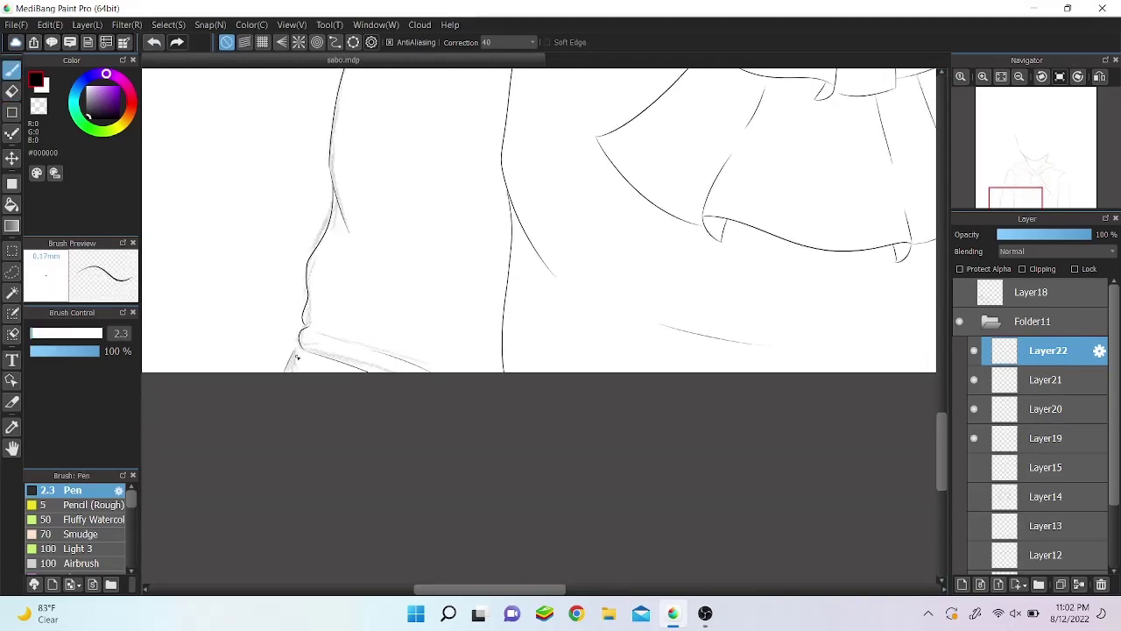
pyautogui.scroll(-6, 427, 357)
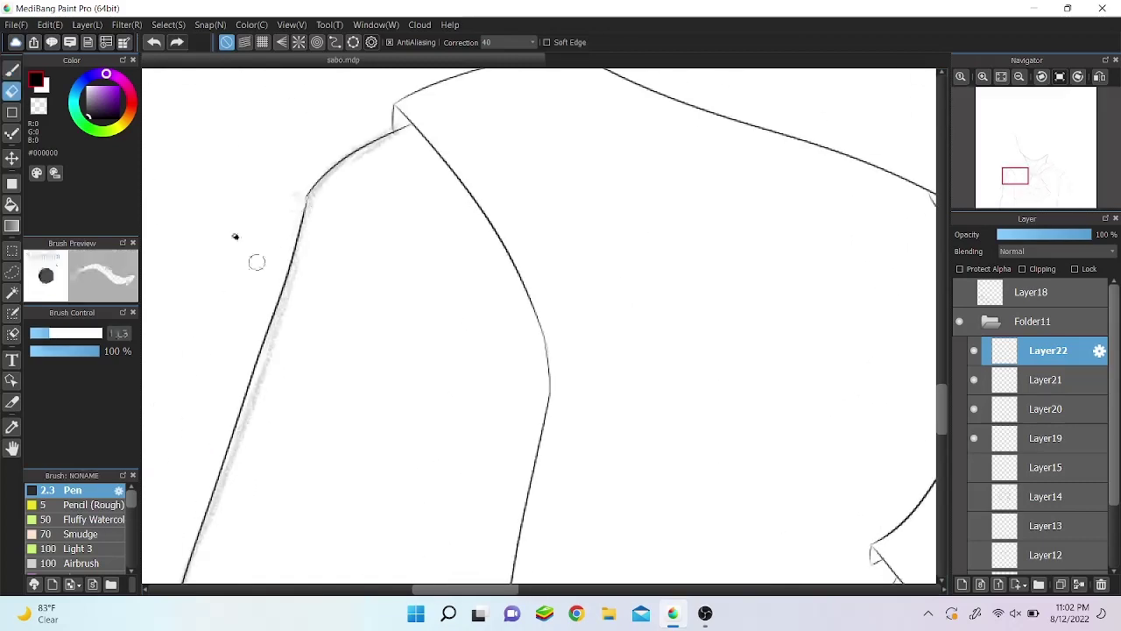
pyautogui.scroll(5, 939, 358)
pyautogui.scroll(-6, 775, 276)
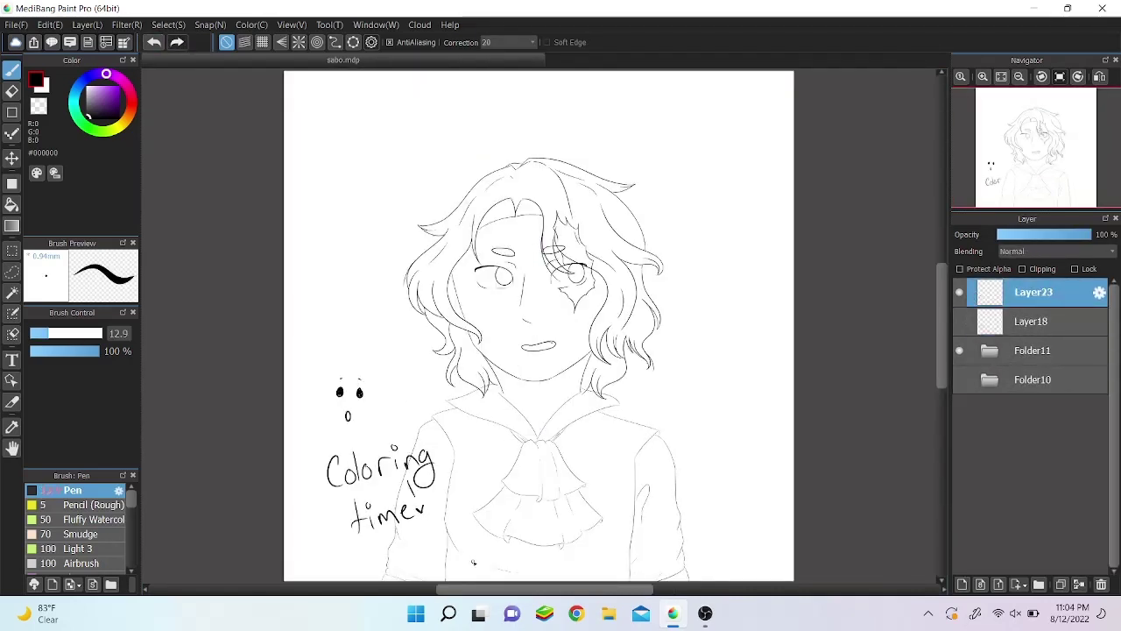
# Step: Delete the layer with the handwritten coloring note, then add a folder and two new layers below the line-art folder
pyautogui.click(1101, 585)
pyautogui.click(1038, 584)
pyautogui.click(962, 584)
pyautogui.click(961, 585)
# Step: Set the Pen to red #FF5E5E at size 14.4 and paint inside the outer edges of the viewer-left side locks
pyautogui.click(79, 102)
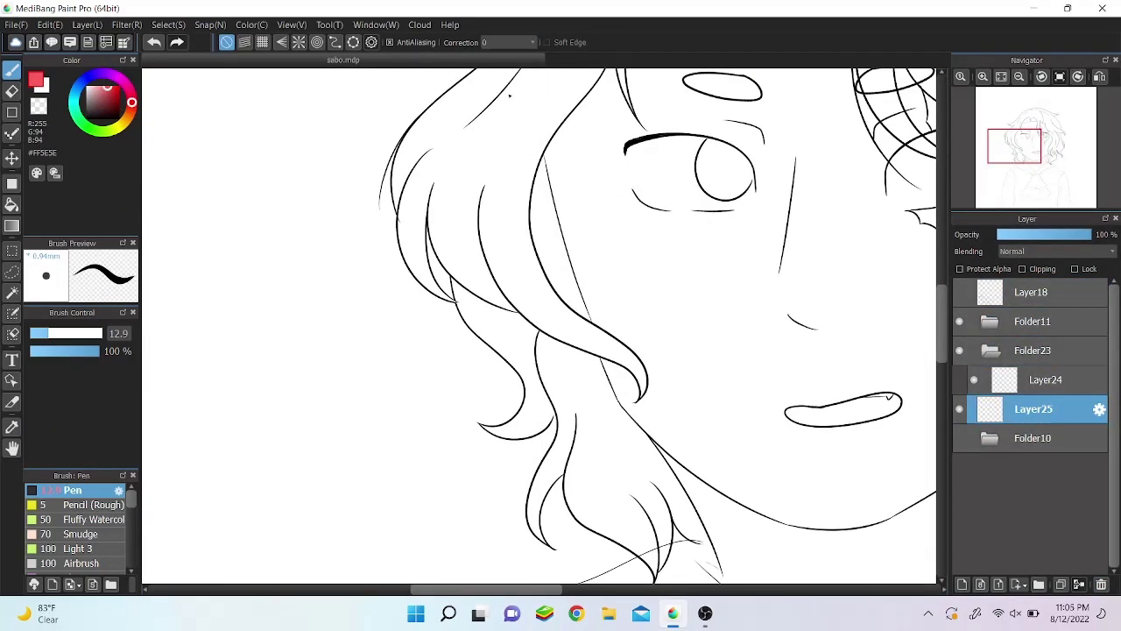
pyautogui.click(85, 335)
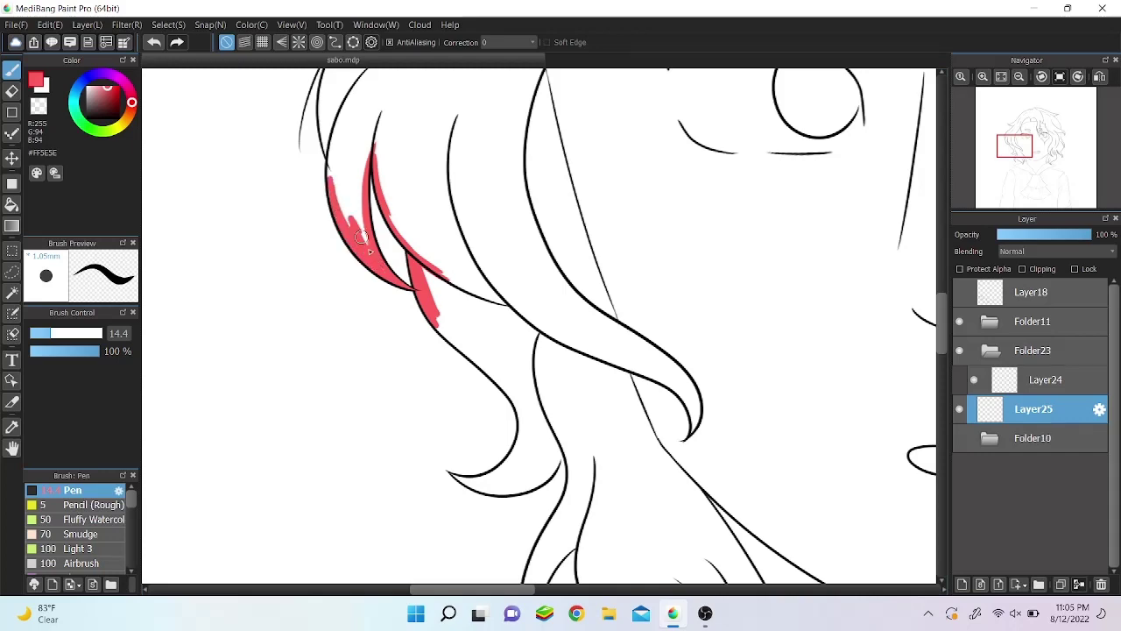
pyautogui.moveTo(361, 236); pyautogui.dragTo(338, 171)
pyautogui.scroll(3, 324, 363)
pyautogui.moveTo(346, 337); pyautogui.dragTo(361, 395)
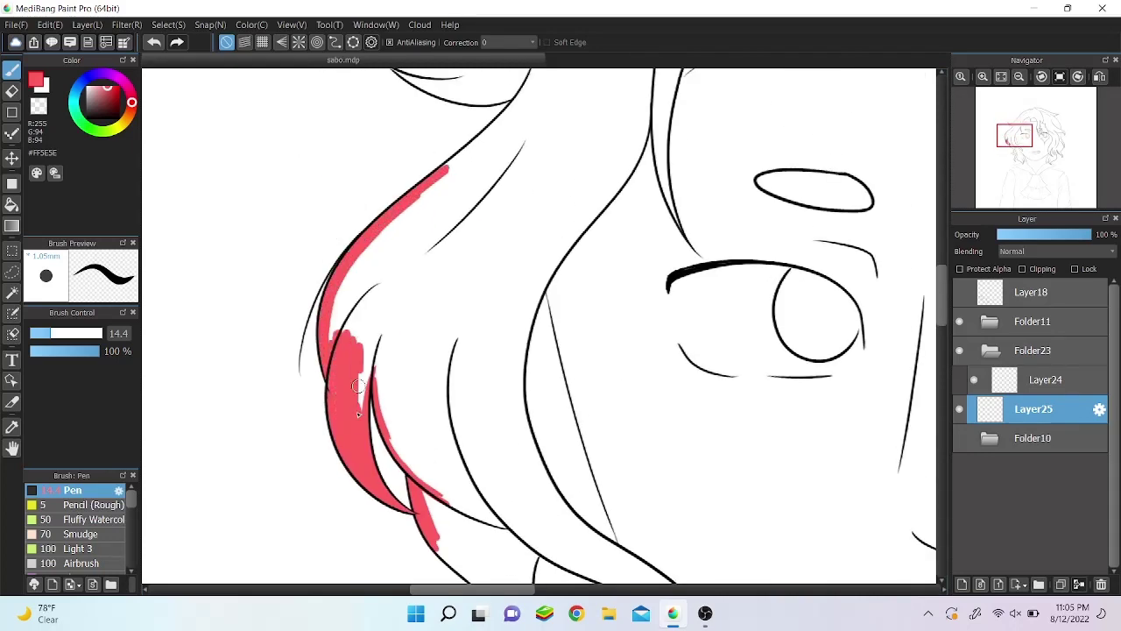
pyautogui.scroll(-2, 359, 394)
# Step: Fill the flicked hair tip on the viewer-left side with red and join it to the side lock's outer edge
pyautogui.scroll(5, 613, 307)
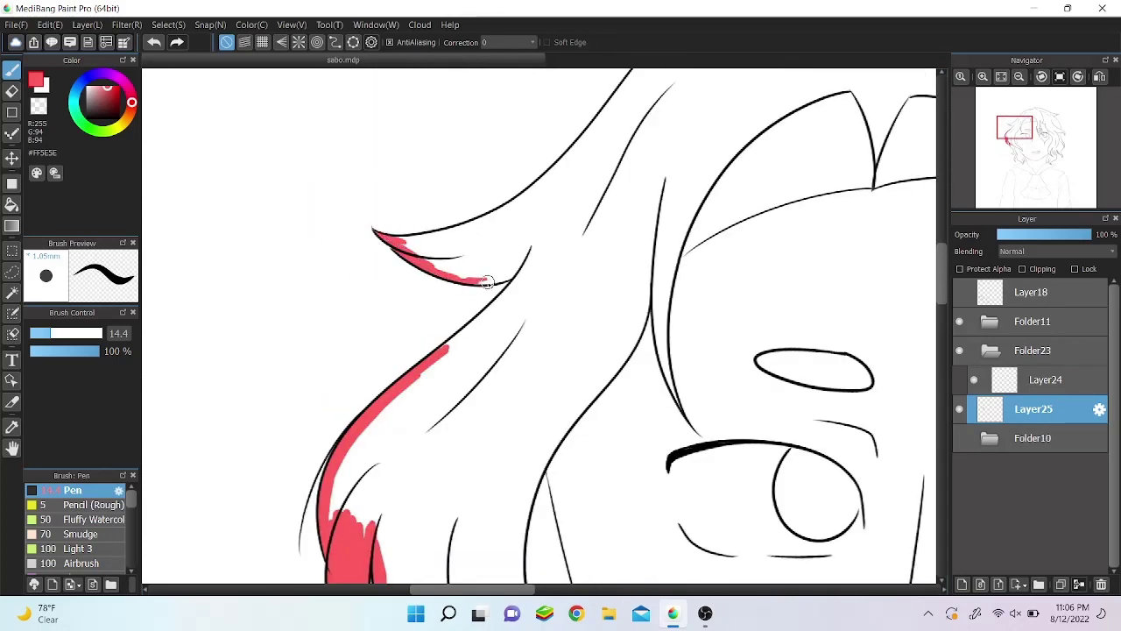
pyautogui.scroll(1, 457, 313)
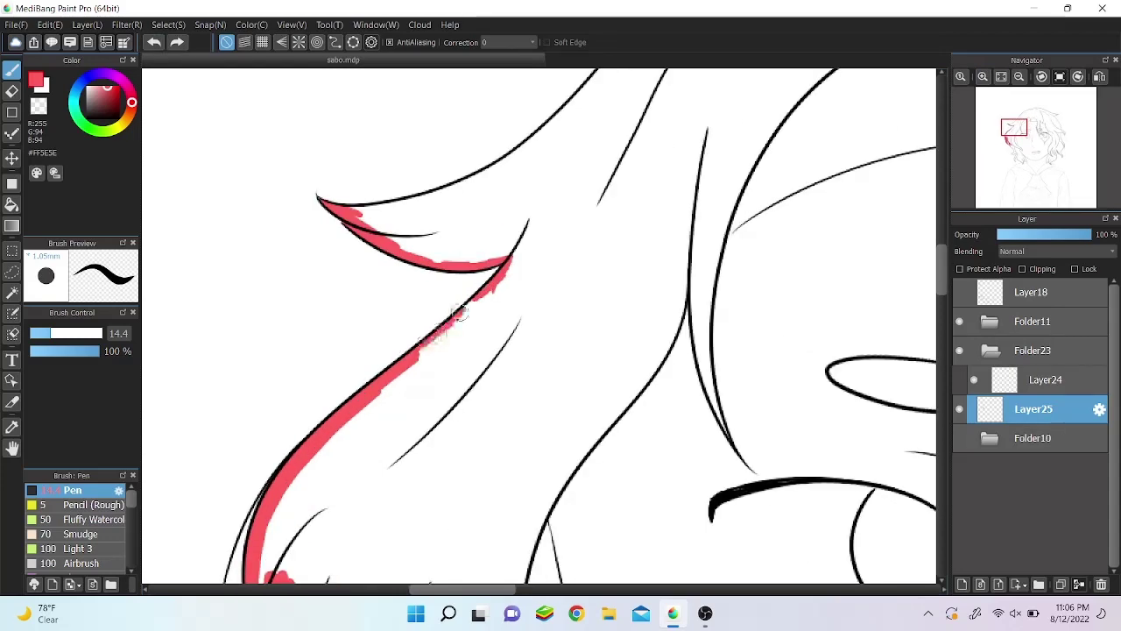
pyautogui.moveTo(332, 403); pyautogui.dragTo(377, 346)
pyautogui.moveTo(368, 386)
pyautogui.mouseDown()
pyautogui.moveTo(427, 340)
pyautogui.moveTo(377, 309)
pyautogui.moveTo(438, 302)
pyautogui.mouseUp()
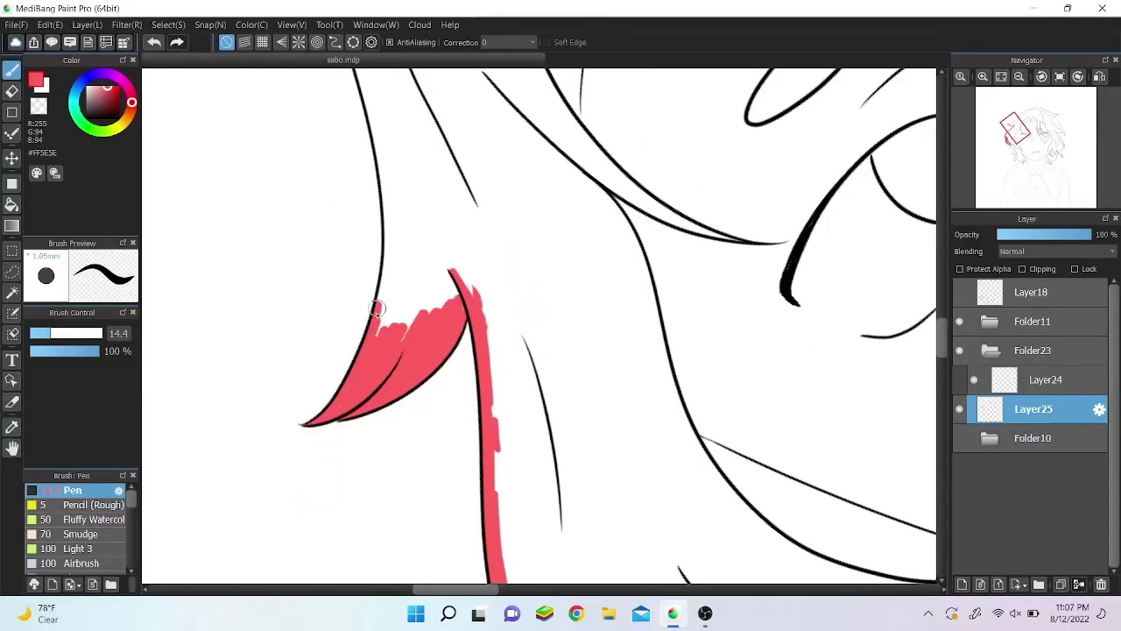
pyautogui.moveTo(377, 333); pyautogui.dragTo(473, 272)
# Step: Paint red just inside the hair outline from the viewer-left flick up to the crown, mirroring and rotating the canvas as needed
pyautogui.click(1060, 79)
pyautogui.click(1060, 79)
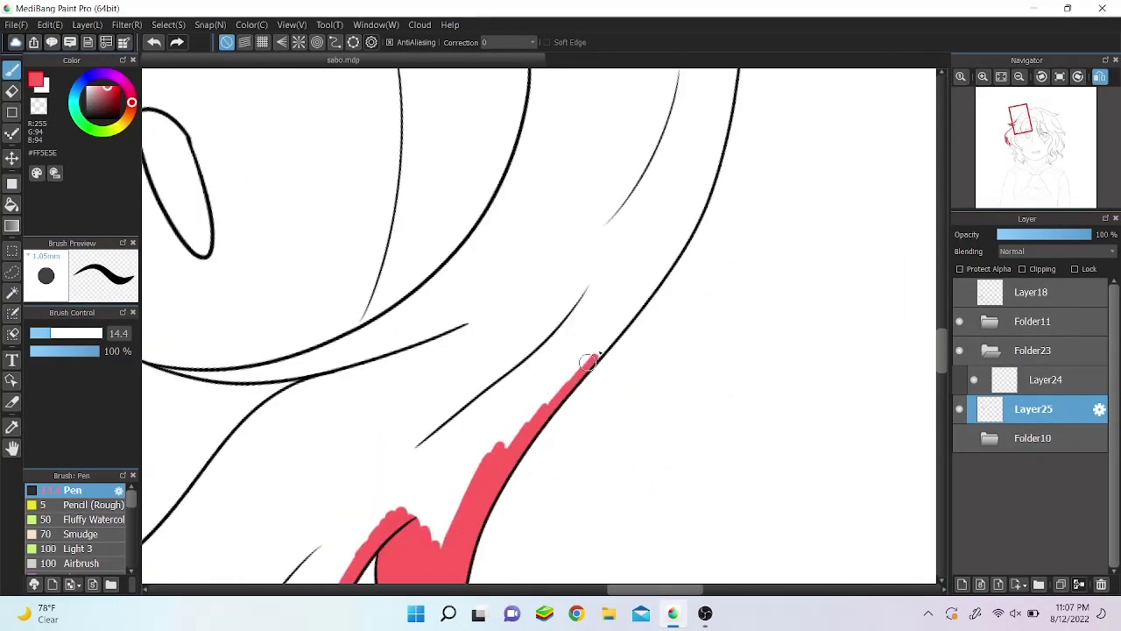
pyautogui.moveTo(517, 434); pyautogui.dragTo(695, 215)
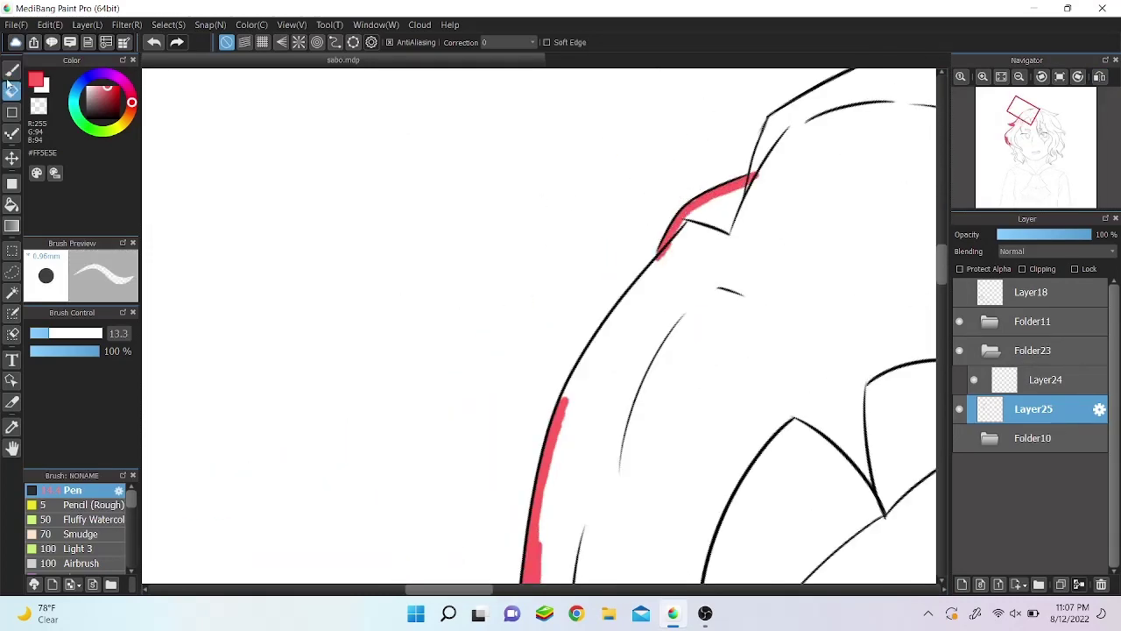
pyautogui.moveTo(664, 254); pyautogui.dragTo(605, 326)
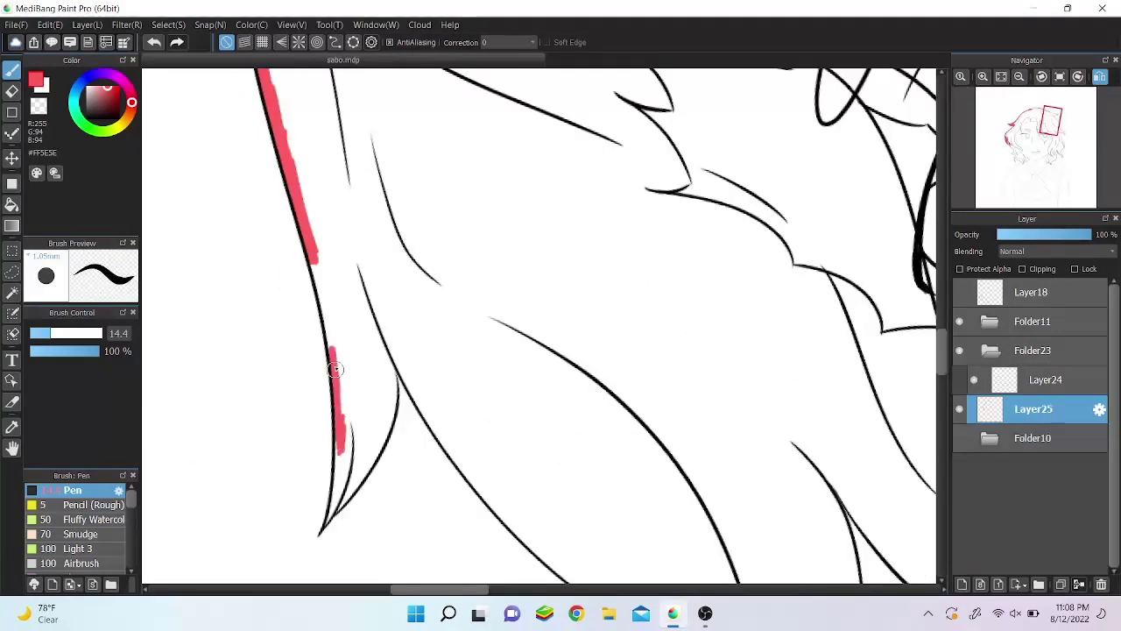
# Step: Fill the upper viewer-right hair flick with red and carry the color along the outer edge into the curled lock below
pyautogui.moveTo(379, 285); pyautogui.dragTo(389, 181)
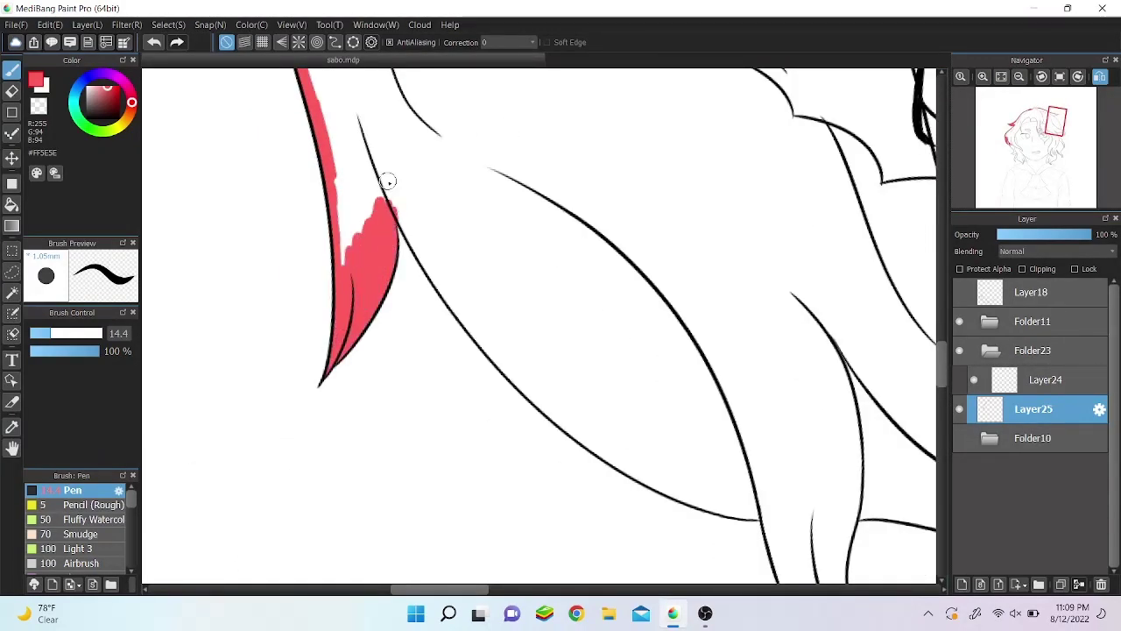
pyautogui.moveTo(481, 310); pyautogui.dragTo(496, 292)
pyautogui.moveTo(607, 182); pyautogui.dragTo(440, 378)
pyautogui.moveTo(384, 414); pyautogui.dragTo(386, 379)
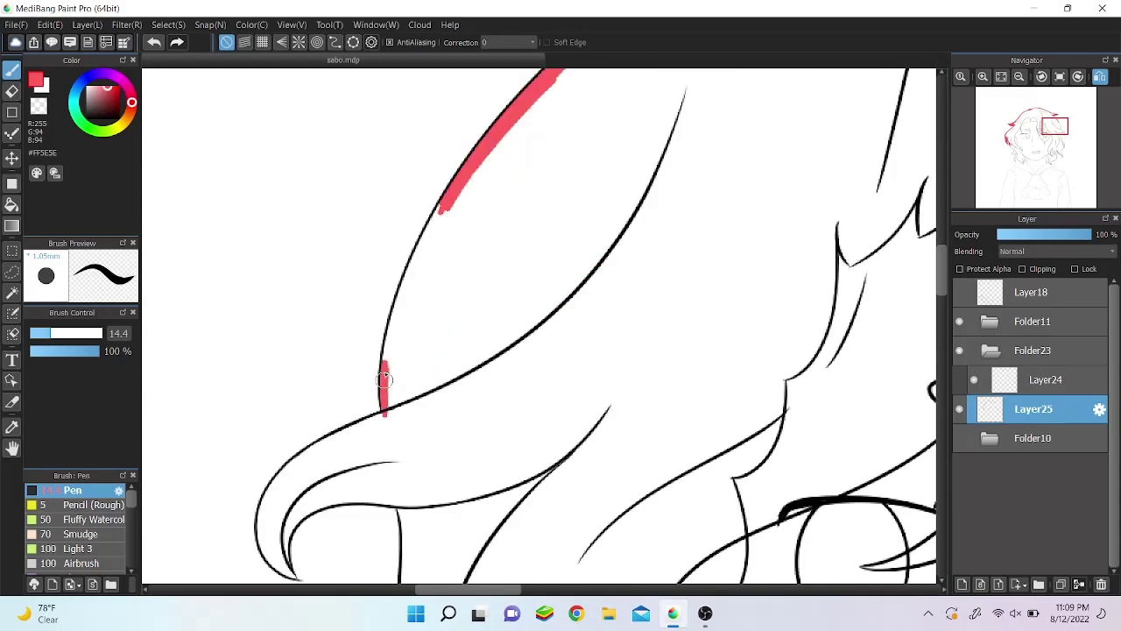
pyautogui.moveTo(420, 245); pyautogui.dragTo(386, 401)
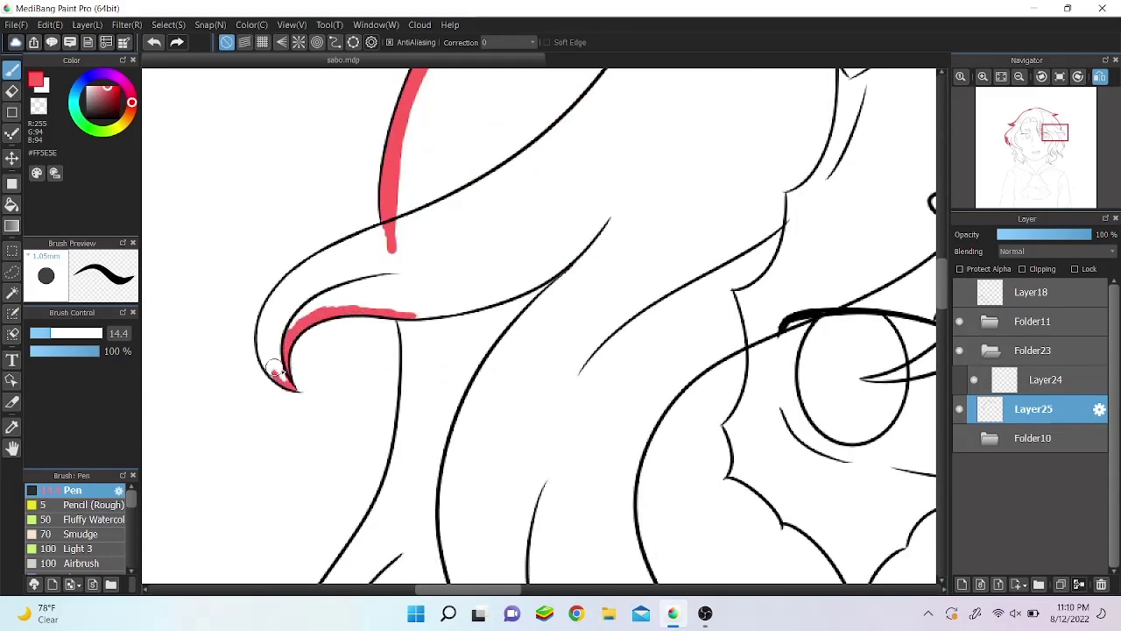
pyautogui.moveTo(296, 326)
pyautogui.mouseDown()
pyautogui.moveTo(367, 254)
pyautogui.moveTo(416, 263)
pyautogui.moveTo(403, 149)
pyautogui.mouseUp()
# Step: Fill the long curved lock below the viewer-right curl with red and connect it to the hair edge above
pyautogui.scroll(-3, 403, 263)
pyautogui.scroll(-1, 890, 300)
pyautogui.scroll(-3, 293, 326)
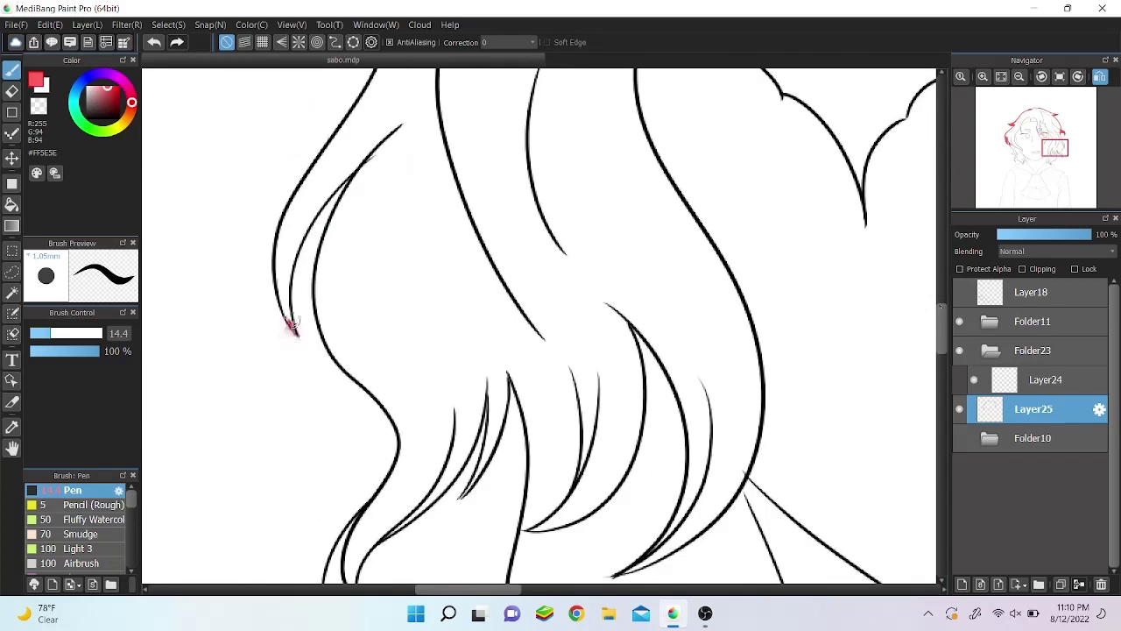
pyautogui.moveTo(341, 132); pyautogui.dragTo(420, 109)
pyautogui.scroll(2, 377, 263)
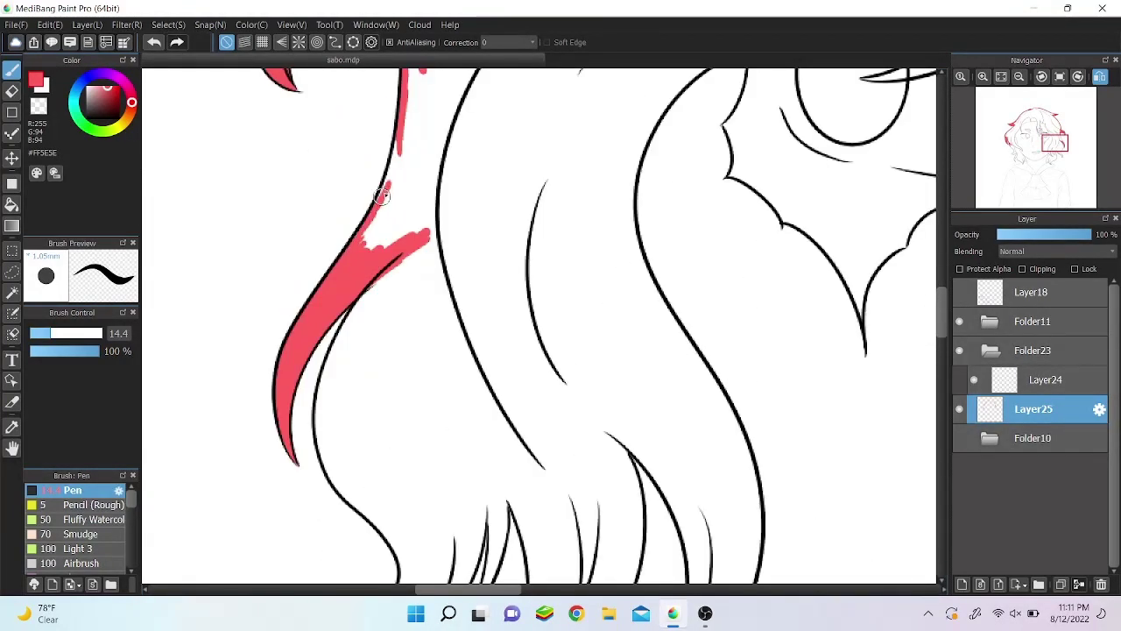
pyautogui.moveTo(394, 149); pyautogui.dragTo(368, 246)
# Step: Paint the lower viewer-right locks red and continue down the inside edge of the long strand falling towards the collar
pyautogui.scroll(-3, 376, 262)
pyautogui.moveTo(348, 490); pyautogui.dragTo(361, 536)
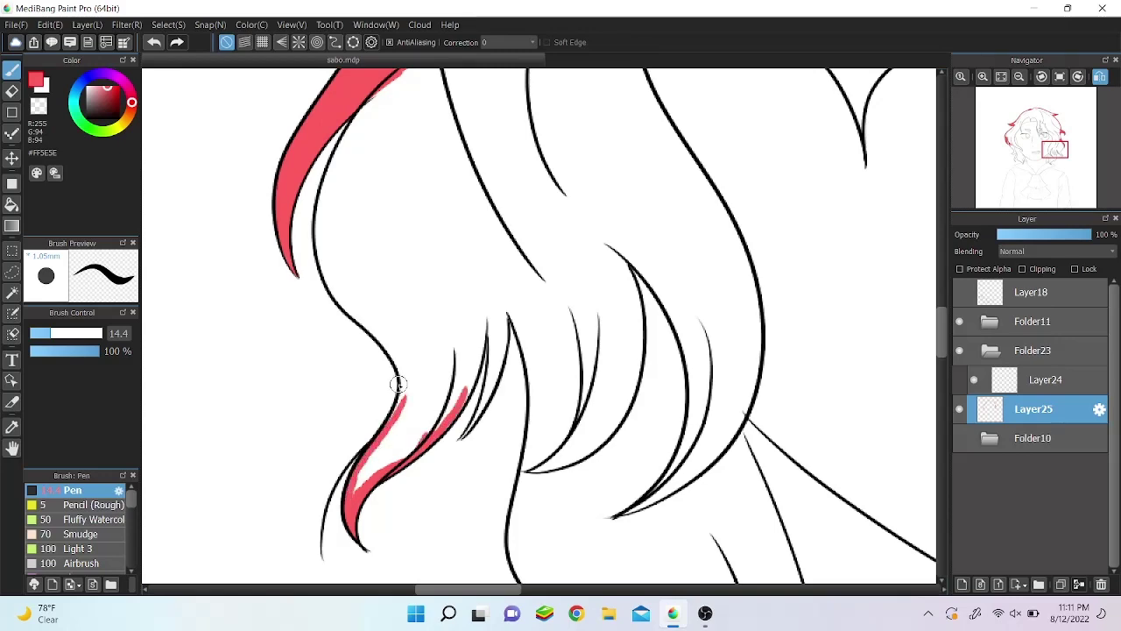
pyautogui.scroll(-3, 358, 317)
pyautogui.moveTo(358, 157); pyautogui.dragTo(398, 261)
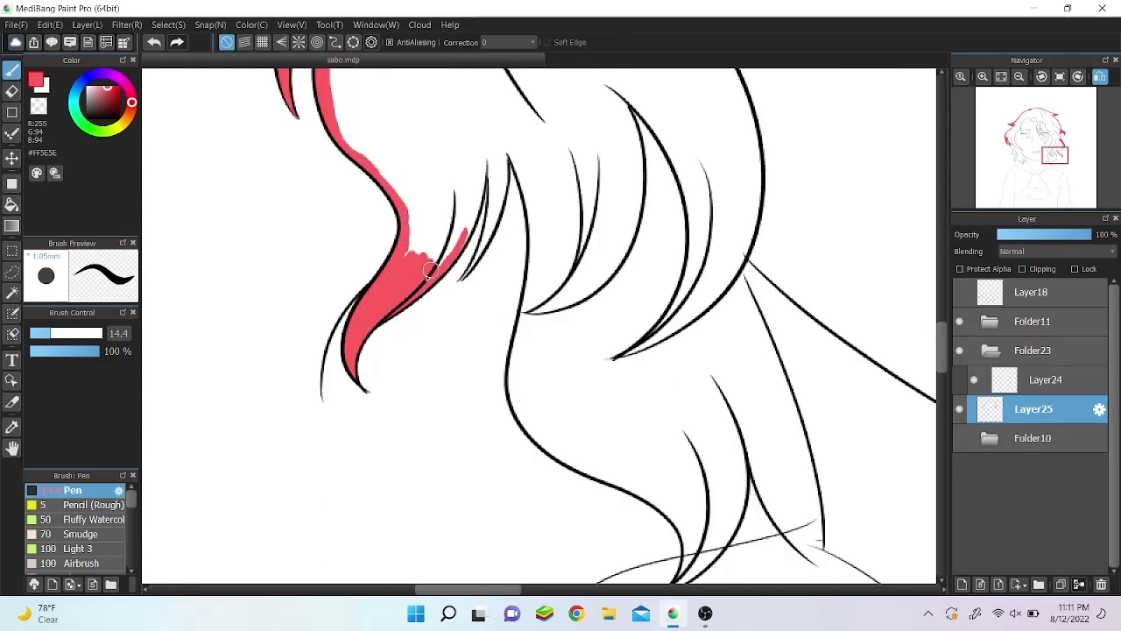
pyautogui.moveTo(471, 201)
pyautogui.mouseDown()
pyautogui.moveTo(484, 125)
pyautogui.moveTo(533, 210)
pyautogui.mouseUp()
pyautogui.scroll(-1, 532, 263)
pyautogui.moveTo(536, 392); pyautogui.dragTo(544, 398)
pyautogui.scroll(-2, 526, 315)
pyautogui.moveTo(533, 206)
pyautogui.mouseDown()
pyautogui.moveTo(527, 307)
pyautogui.moveTo(613, 326)
pyautogui.mouseUp()
# Step: Open Folder11 and erase the collar line on Layer19 where it crosses the viewer-right hair ends
pyautogui.click(990, 322)
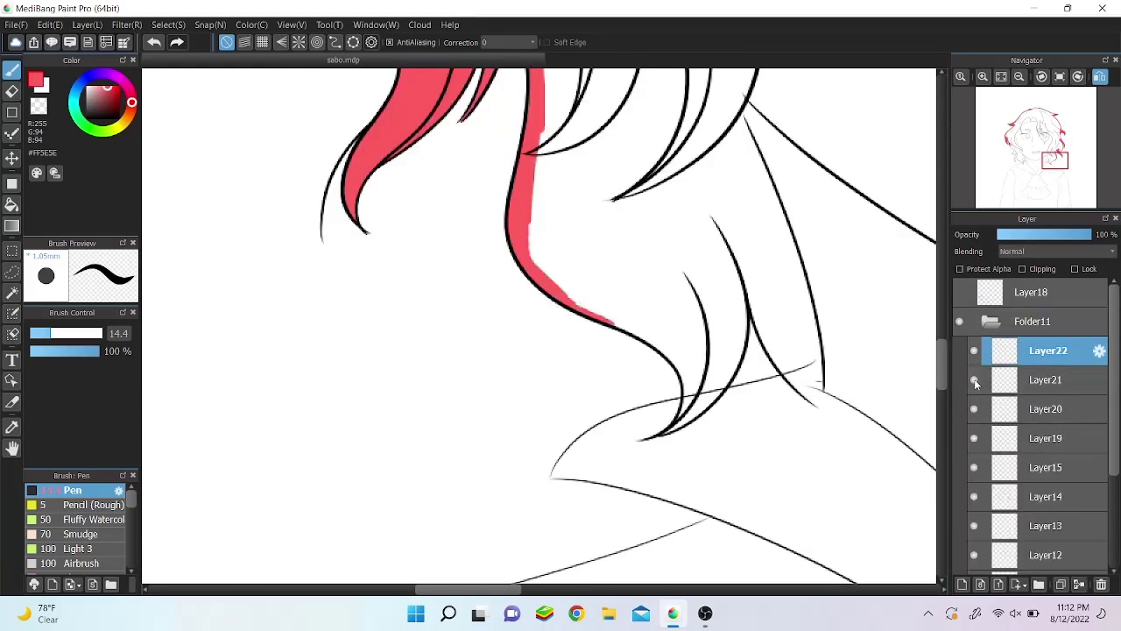
pyautogui.click(1049, 438)
pyautogui.press('e')
pyautogui.hscroll(5, 491, 378)
pyautogui.scroll(-3, 1022, 473)
# Step: Ink a small pointed strand beside the neck in the viewer-right hair on Layer14, using the black Pen at size 6
pyautogui.click(1043, 373)
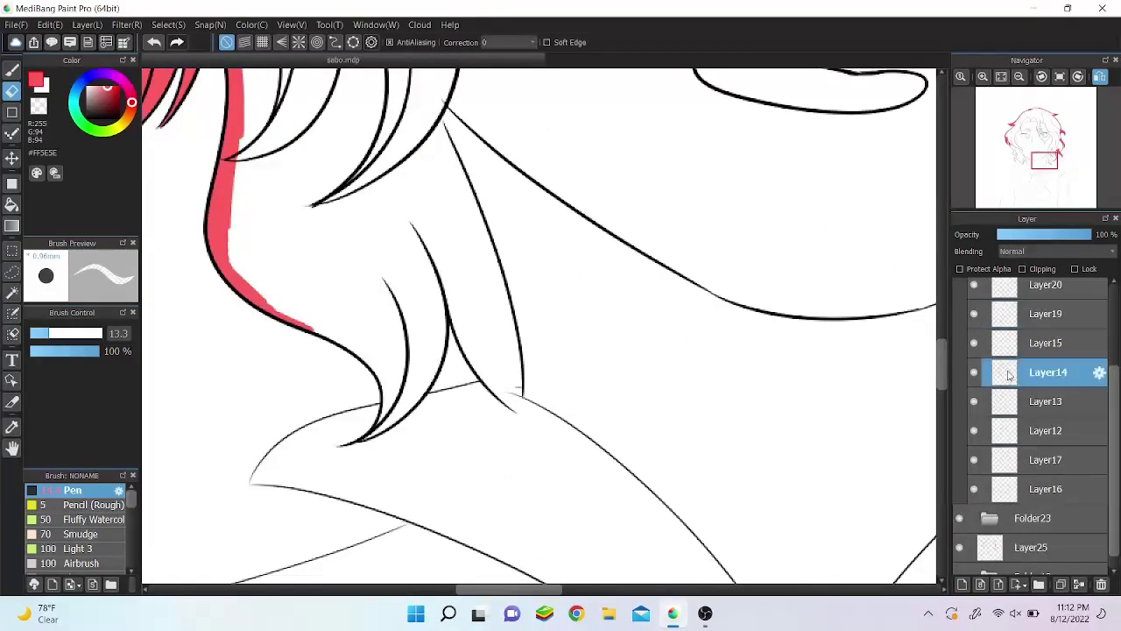
pyautogui.press('b')
pyautogui.scroll(2, 466, 316)
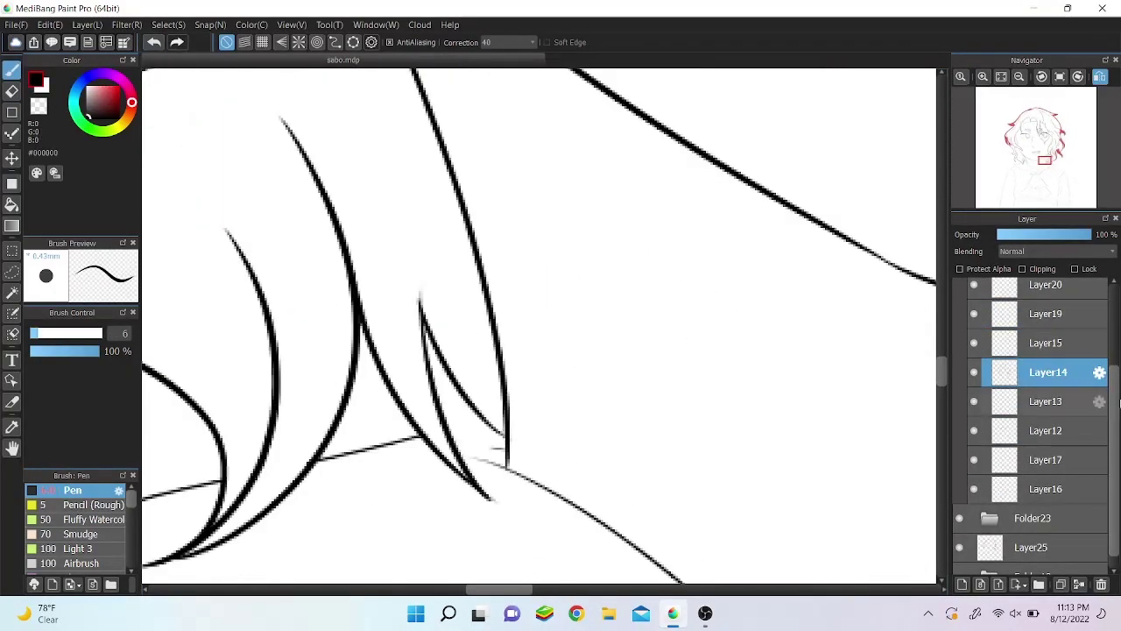
# Step: Ink a small pointed strand beside the neck in the viewer-left hair and erase the collar line crossing that hair on Layer19
pyautogui.scroll(2, 1120, 401)
pyautogui.moveTo(1016, 89)
pyautogui.mouseDown()
pyautogui.moveTo(981, 89)
pyautogui.moveTo(1021, 95)
pyautogui.mouseUp()
pyautogui.click(1073, 144)
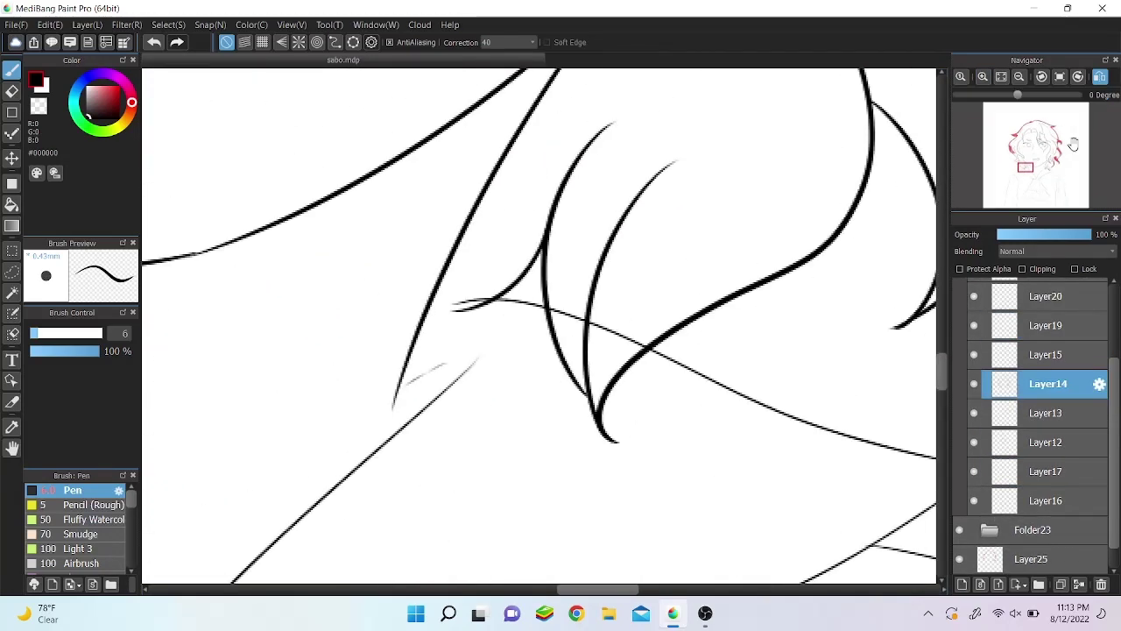
pyautogui.click(1100, 76)
pyautogui.scroll(1, 1033, 394)
pyautogui.click(1047, 438)
pyautogui.press('e')
pyautogui.press('b')
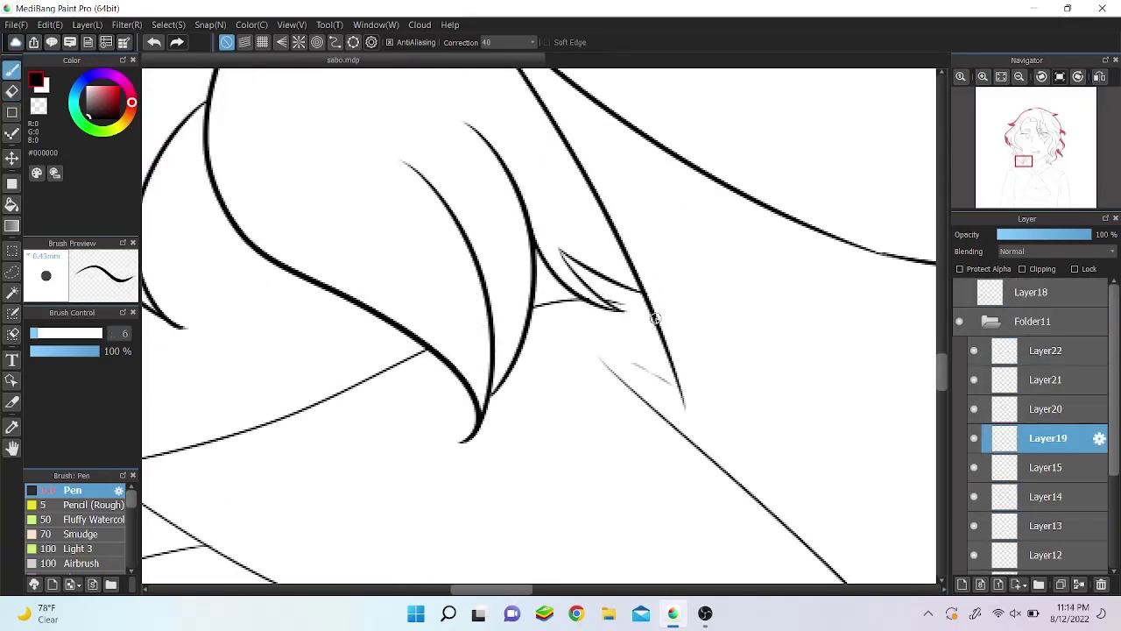
pyautogui.scroll(-3, 655, 320)
pyautogui.scroll(3, 933, 399)
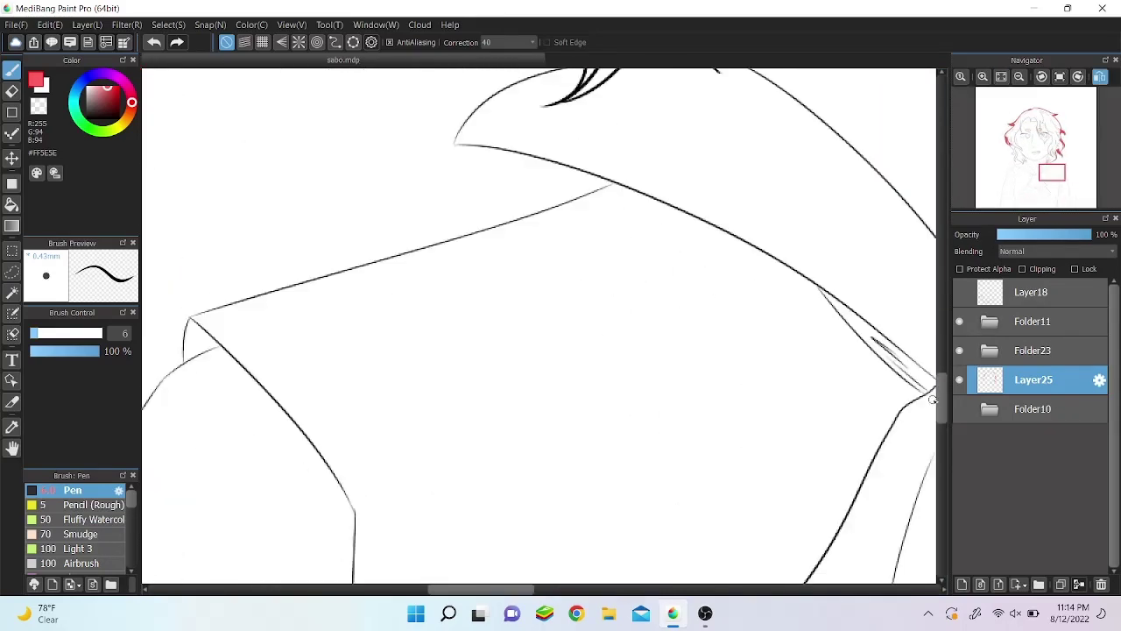
# Step: On Layer25, paint the viewer-right hair end red at size 17 and line the inside of the collar tip at size 9.8
pyautogui.click(153, 42)
pyautogui.moveTo(526, 217)
pyautogui.mouseDown()
pyautogui.moveTo(601, 263)
pyautogui.moveTo(607, 356)
pyautogui.mouseUp()
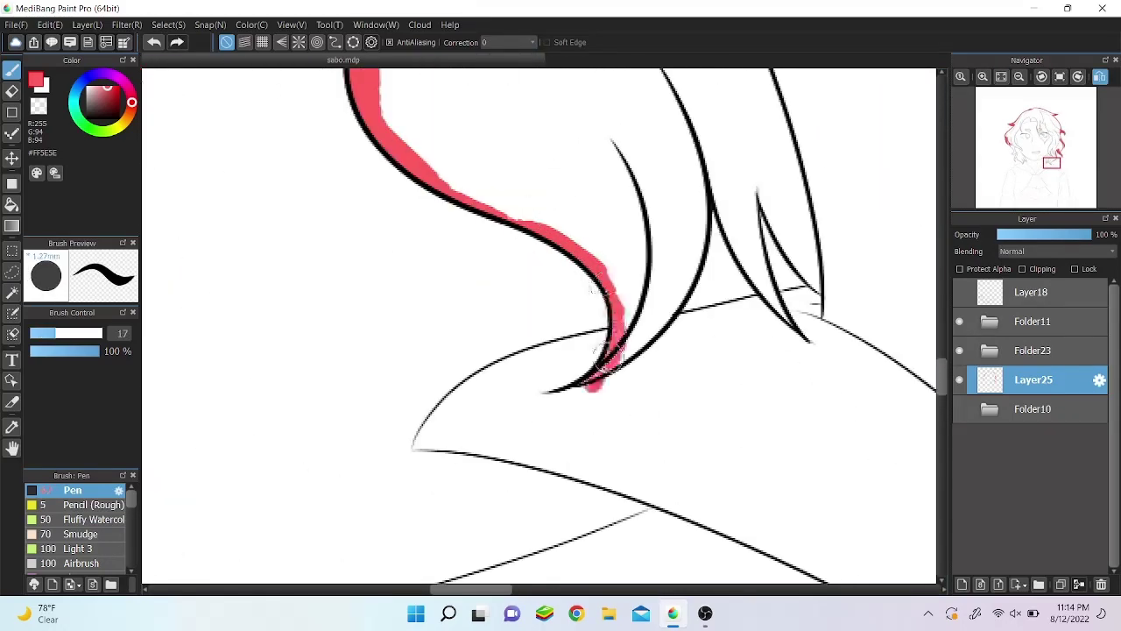
pyautogui.moveTo(529, 352); pyautogui.dragTo(609, 331)
pyautogui.scroll(-3, 609, 331)
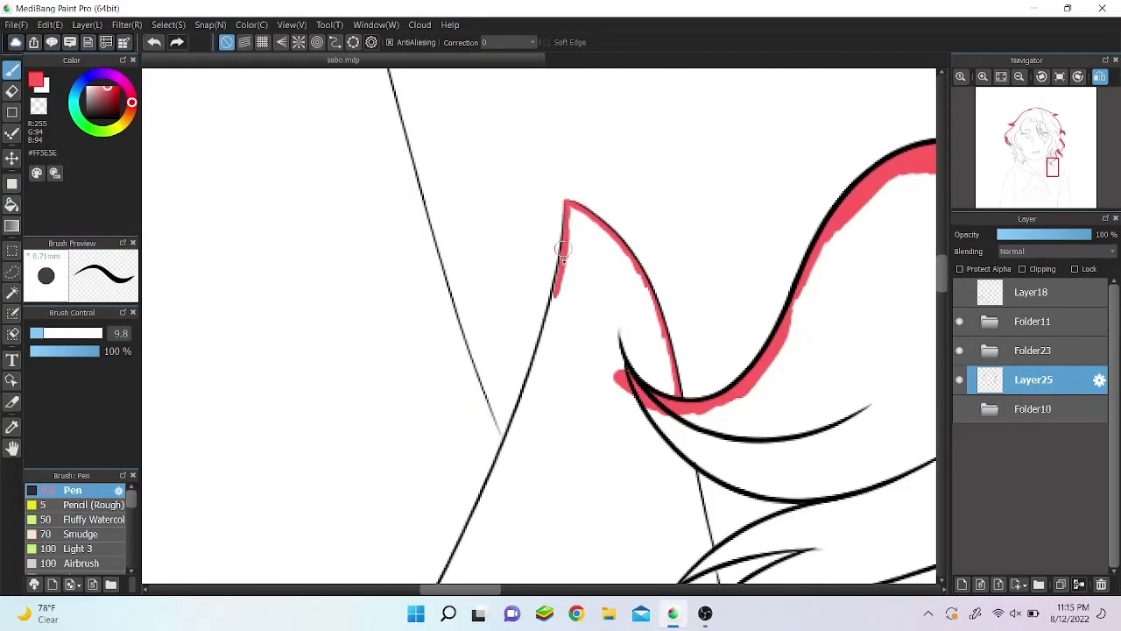
pyautogui.moveTo(412, 299)
pyautogui.mouseDown()
pyautogui.moveTo(550, 319)
pyautogui.moveTo(688, 368)
pyautogui.mouseUp()
# Step: Fill the viewer-right hair ends and the gap between the hair, neck and collar with red
pyautogui.click(12, 71)
pyautogui.scroll(3, 685, 150)
pyautogui.moveTo(606, 231)
pyautogui.mouseDown()
pyautogui.moveTo(685, 150)
pyautogui.moveTo(778, 276)
pyautogui.mouseUp()
pyautogui.moveTo(754, 153); pyautogui.dragTo(831, 270)
pyautogui.moveTo(718, 171)
pyautogui.mouseDown()
pyautogui.moveTo(631, 280)
pyautogui.moveTo(692, 113)
pyautogui.moveTo(832, 280)
pyautogui.moveTo(751, 273)
pyautogui.moveTo(618, 351)
pyautogui.mouseUp()
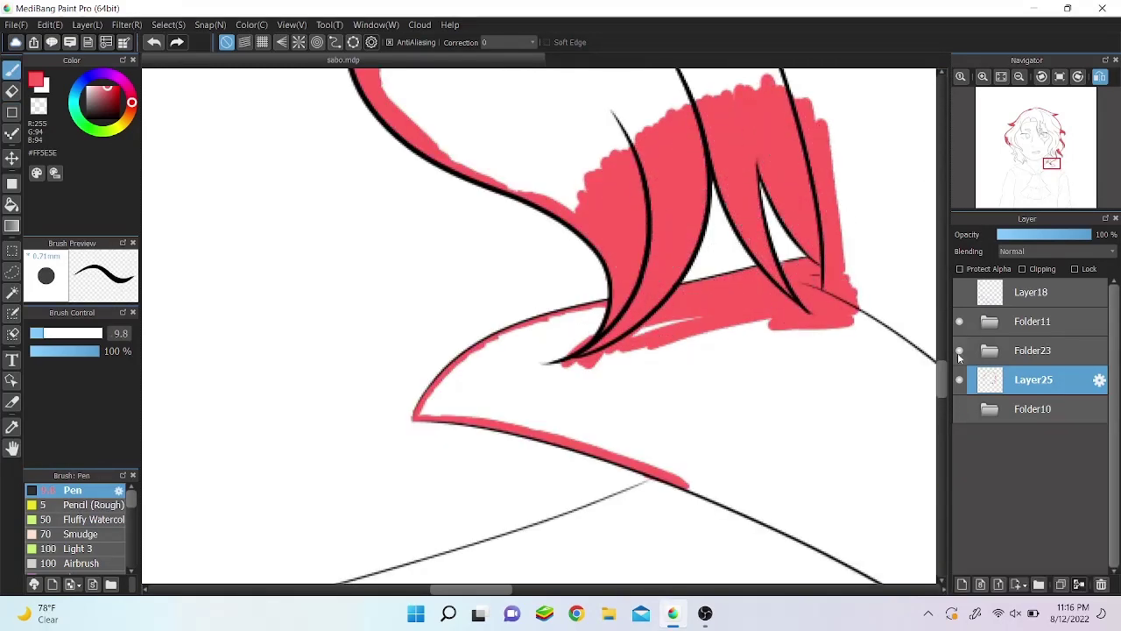
# Step: Paint a red edge beneath the viewer-right shoulder line, working outward from the collar
pyautogui.scroll(-5, 618, 350)
pyautogui.moveTo(880, 164); pyautogui.dragTo(768, 207)
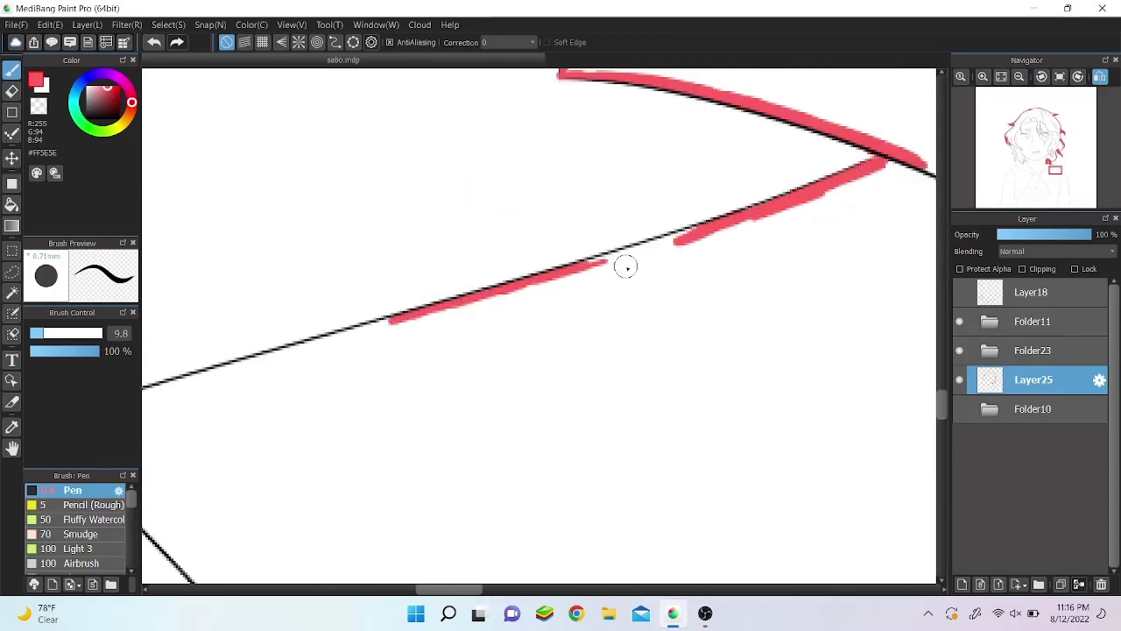
pyautogui.scroll(-3, 661, 239)
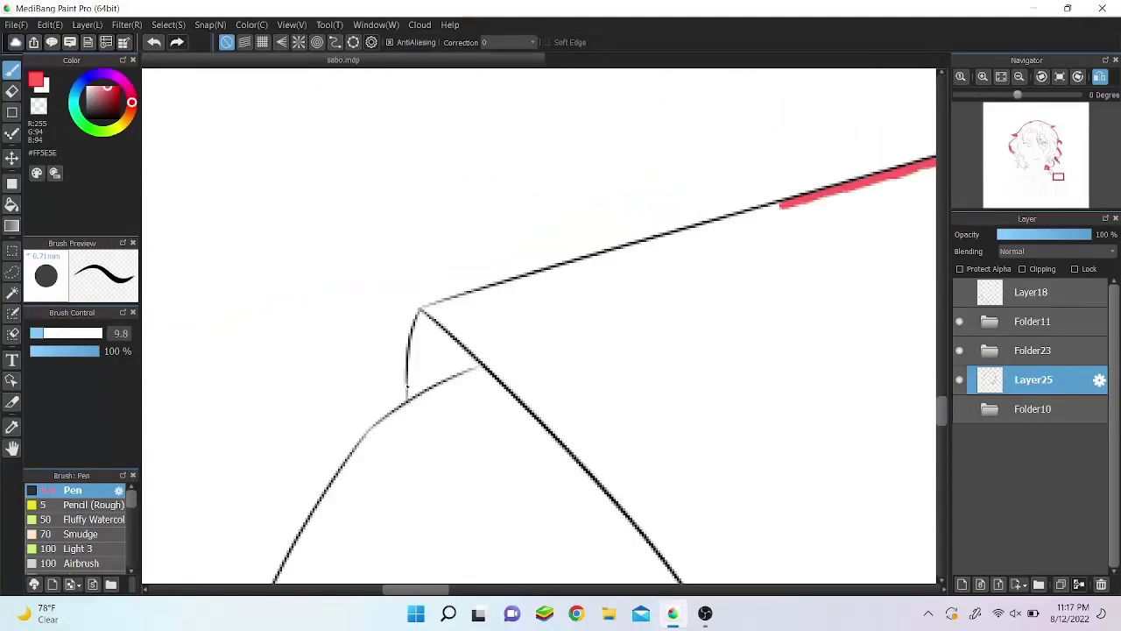
# Step: Paint red inside the viewer-right shoulder seam corner and along the outer edge of the upper sleeve below it
pyautogui.moveTo(419, 313); pyautogui.dragTo(412, 387)
pyautogui.moveTo(436, 321)
pyautogui.mouseDown()
pyautogui.moveTo(546, 278)
pyautogui.moveTo(259, 273)
pyautogui.mouseUp()
pyautogui.scroll(-5, 427, 230)
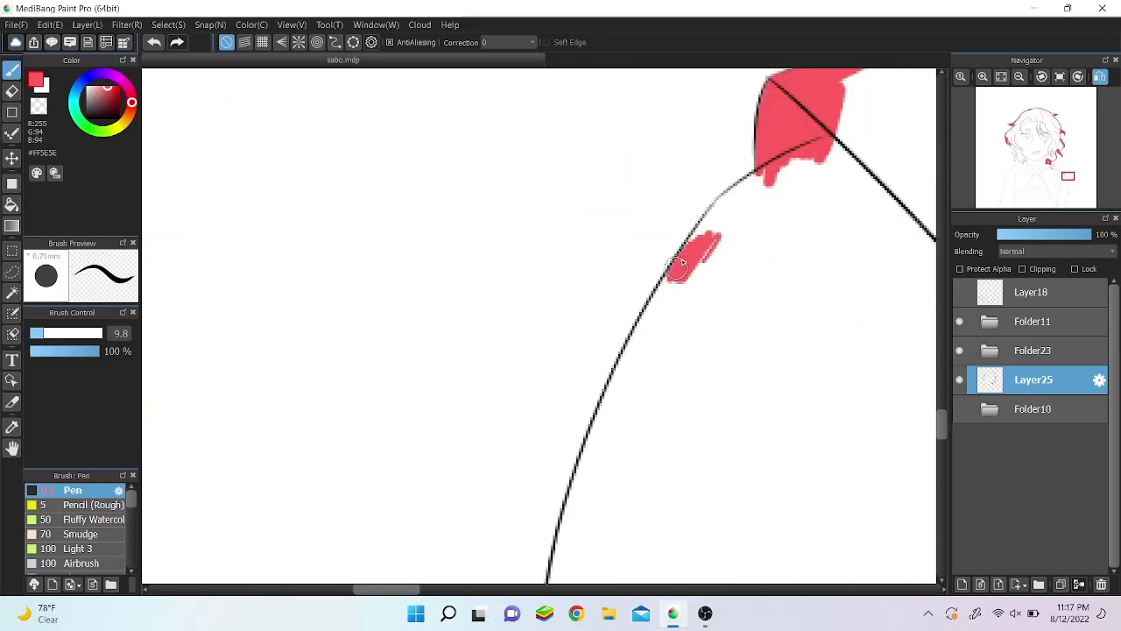
pyautogui.moveTo(385, 287); pyautogui.dragTo(425, 223)
pyautogui.moveTo(467, 188); pyautogui.dragTo(539, 132)
pyautogui.scroll(-3, 456, 202)
pyautogui.moveTo(324, 258); pyautogui.dragTo(407, 133)
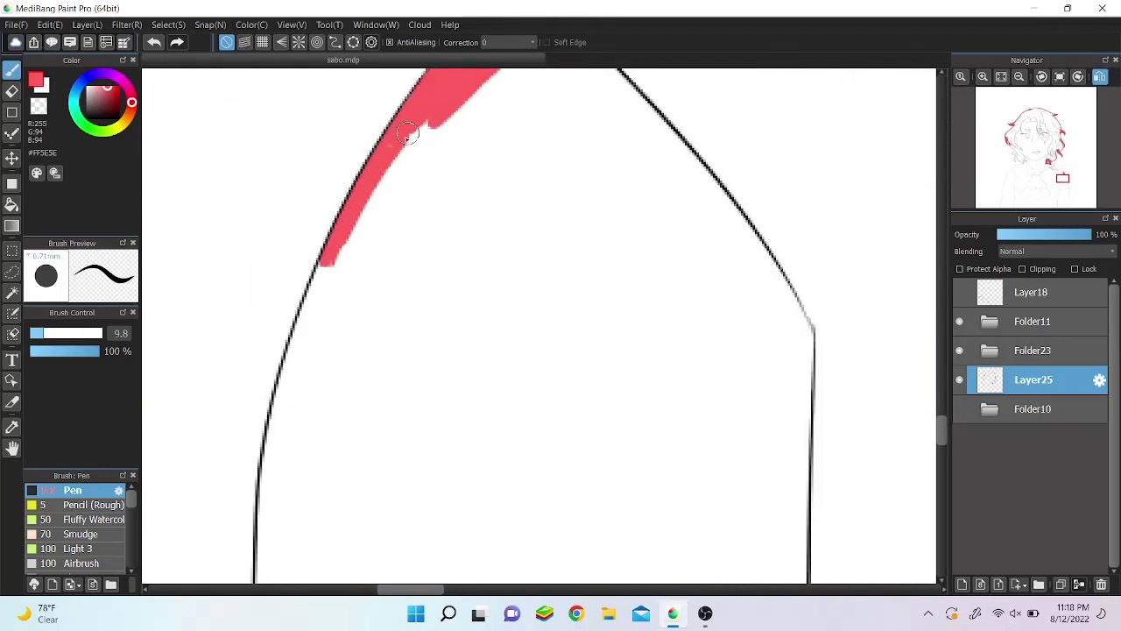
# Step: Continue the narrow red edge inside the viewer-right sleeve outline down to the first arm fold
pyautogui.scroll(-3, 324, 258)
pyautogui.scroll(-2, 425, 155)
pyautogui.moveTo(438, 262)
pyautogui.mouseDown()
pyautogui.moveTo(429, 158)
pyautogui.moveTo(421, 534)
pyautogui.mouseUp()
pyautogui.scroll(-3, 421, 535)
pyautogui.moveTo(364, 526); pyautogui.dragTo(359, 497)
pyautogui.moveTo(402, 360)
pyautogui.mouseDown()
pyautogui.moveTo(427, 184)
pyautogui.moveTo(361, 543)
pyautogui.mouseUp()
pyautogui.scroll(-3, 360, 543)
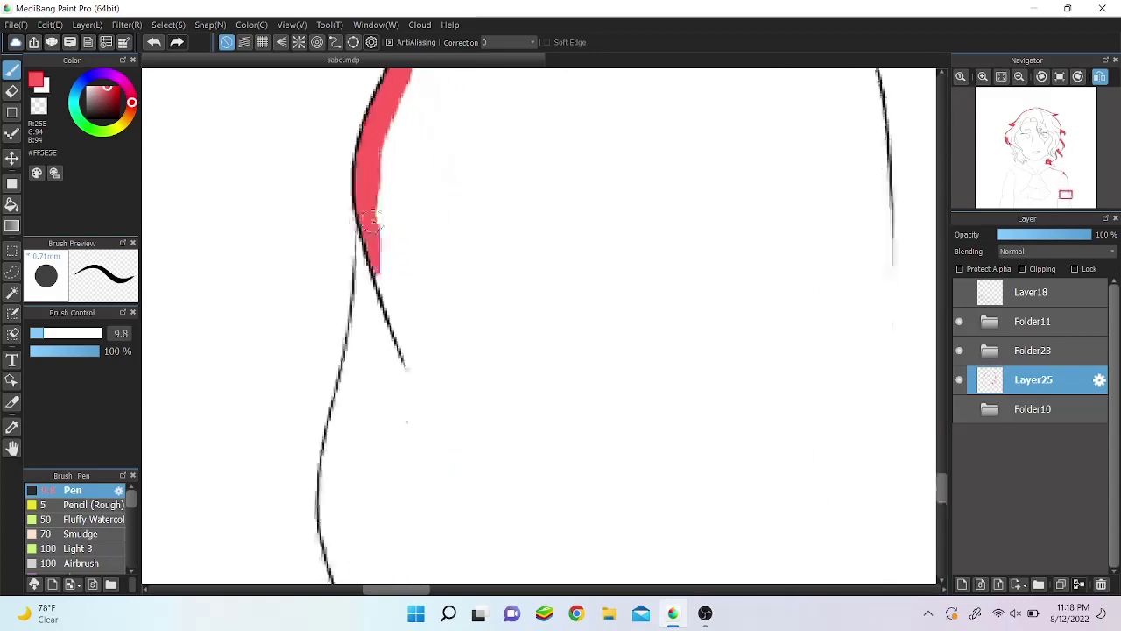
# Step: Paint the lower viewer-right sleeve edge red, covering the area around the short fold line
pyautogui.moveTo(377, 210); pyautogui.dragTo(335, 416)
pyautogui.scroll(-3, 334, 416)
pyautogui.moveTo(353, 256); pyautogui.dragTo(328, 193)
pyautogui.moveTo(340, 75)
pyautogui.mouseDown()
pyautogui.moveTo(330, 114)
pyautogui.moveTo(361, 315)
pyautogui.mouseUp()
pyautogui.moveTo(342, 228)
pyautogui.mouseDown()
pyautogui.moveTo(302, 403)
pyautogui.moveTo(368, 298)
pyautogui.mouseUp()
pyautogui.moveTo(316, 473); pyautogui.dragTo(430, 350)
# Step: Fill the bulge at the bottom of the viewer-right sleeve and line the outline below it to the canvas edge with red
pyautogui.scroll(-6, 324, 263)
pyautogui.moveTo(336, 232); pyautogui.dragTo(298, 373)
pyautogui.moveTo(306, 246); pyautogui.dragTo(376, 403)
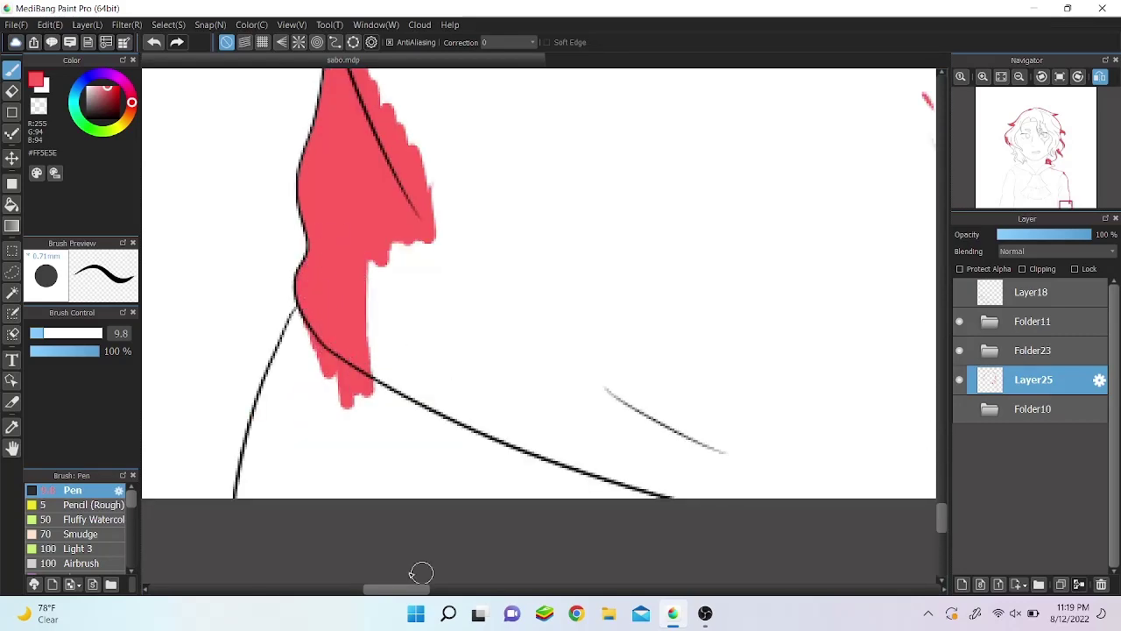
pyautogui.moveTo(254, 460); pyautogui.dragTo(237, 499)
pyautogui.scroll(-3, 245, 491)
pyautogui.moveTo(236, 394); pyautogui.dragTo(282, 248)
pyautogui.scroll(-5, 282, 247)
# Step: Line the inside of the outward-curling viewer-left hair strand with red from its root to its pointed tip
pyautogui.scroll(5, 413, 237)
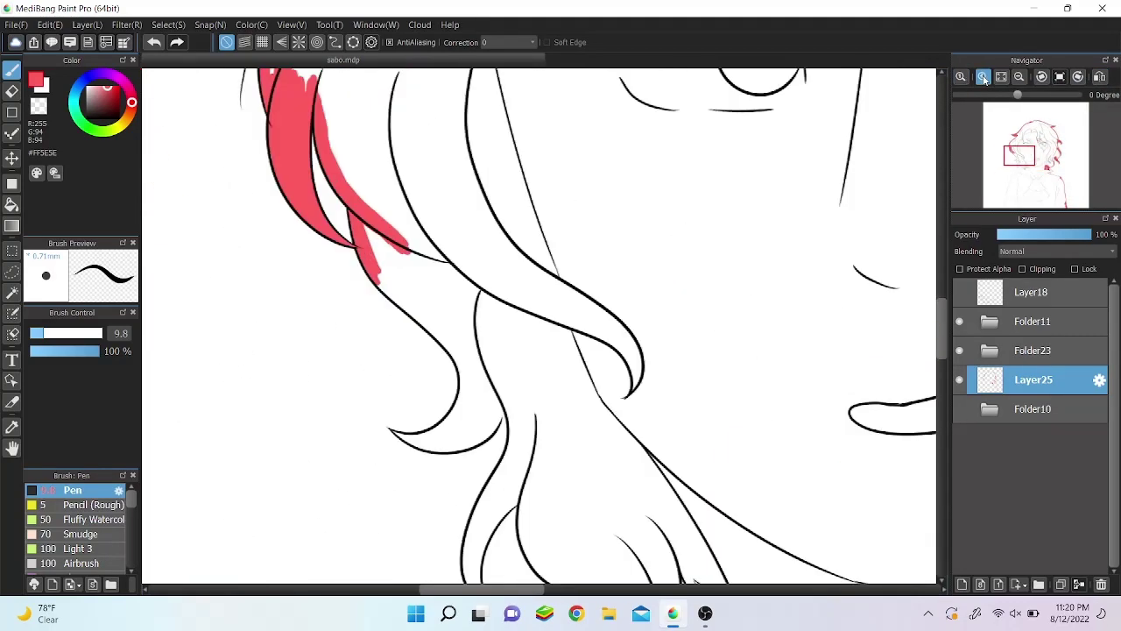
pyautogui.scroll(2, 475, 238)
pyautogui.moveTo(475, 237); pyautogui.dragTo(574, 320)
pyautogui.scroll(-4, 573, 320)
pyautogui.moveTo(647, 219); pyautogui.dragTo(613, 180)
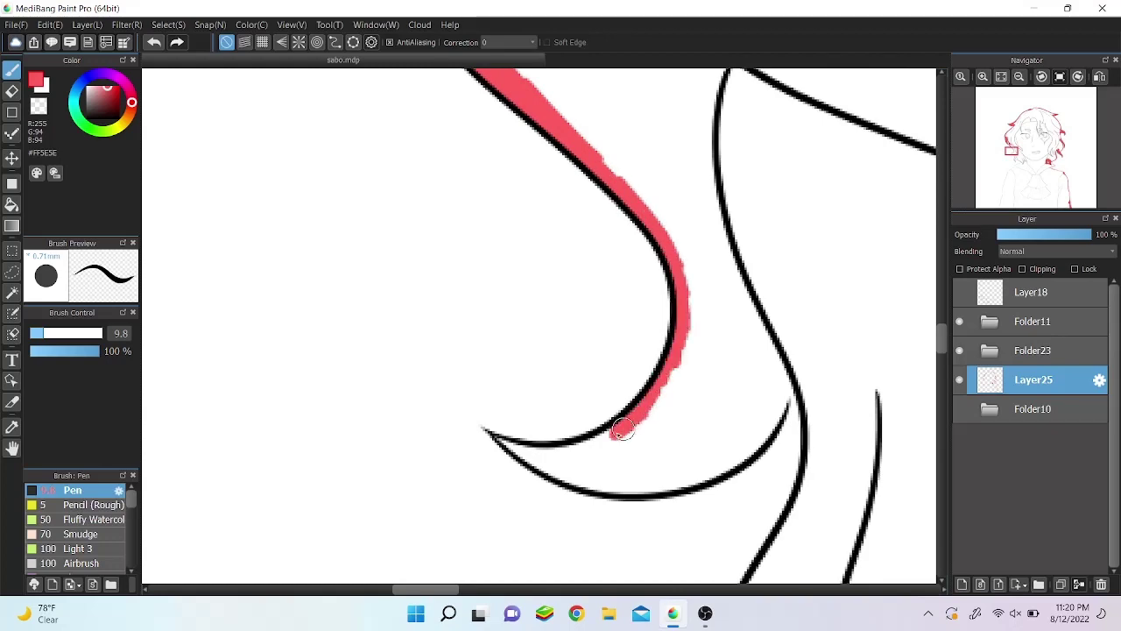
pyautogui.moveTo(622, 429); pyautogui.dragTo(592, 447)
pyautogui.moveTo(501, 440); pyautogui.dragTo(320, 322)
pyautogui.moveTo(402, 352); pyautogui.dragTo(603, 352)
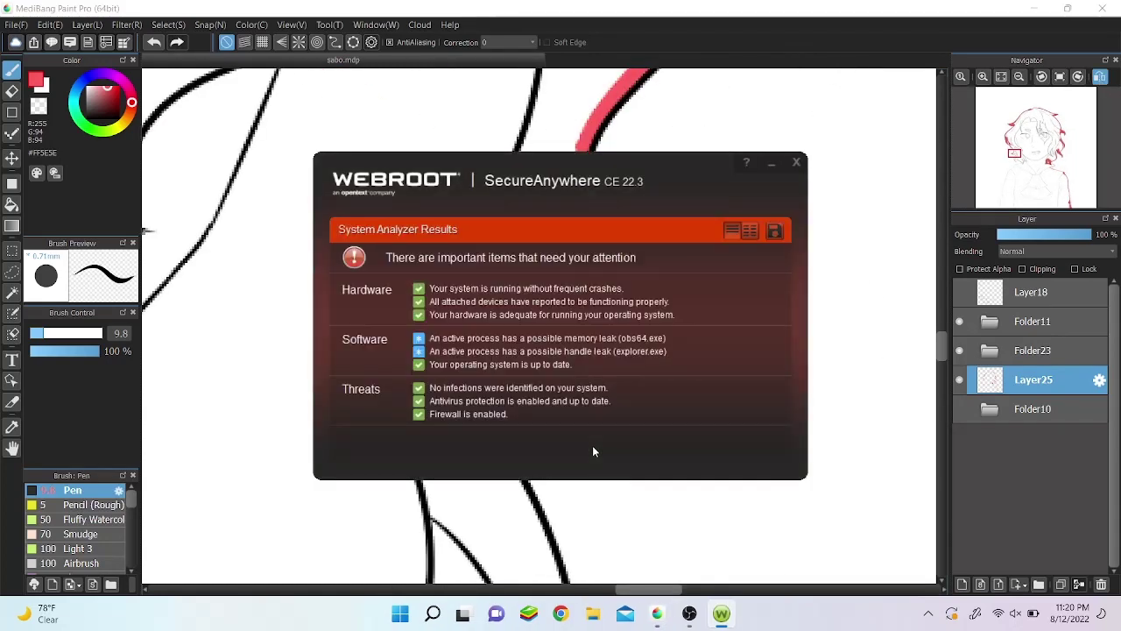
# Step: Paint red inside the next viewer-left hair strand, fill its forked tip and line the adjoining lock down to its point
pyautogui.moveTo(471, 263); pyautogui.dragTo(493, 300)
pyautogui.moveTo(461, 254); pyautogui.dragTo(501, 448)
pyautogui.scroll(-6, 503, 210)
pyautogui.moveTo(505, 207); pyautogui.dragTo(567, 413)
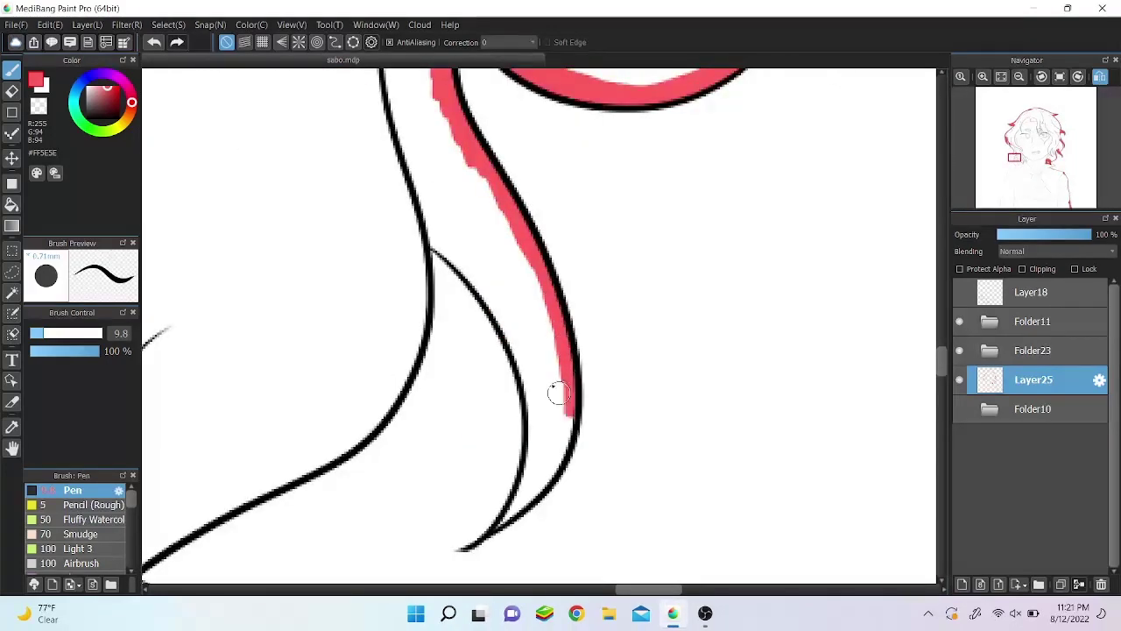
pyautogui.moveTo(434, 242); pyautogui.dragTo(522, 345)
pyautogui.moveTo(648, 589); pyautogui.dragTo(464, 589)
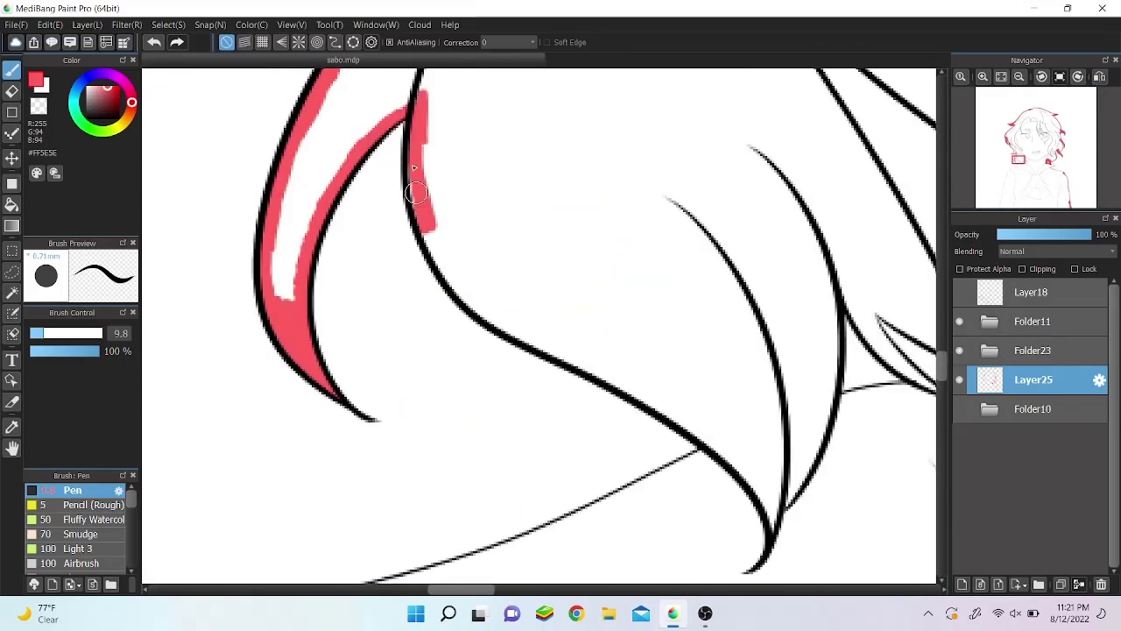
pyautogui.moveTo(394, 184); pyautogui.dragTo(770, 508)
# Step: Fill the viewer-left hair tips beside the neck and the gap between hair, neck and collar with red
pyautogui.moveTo(475, 590); pyautogui.dragTo(515, 590)
pyautogui.scroll(-2, 394, 307)
pyautogui.moveTo(335, 266); pyautogui.dragTo(457, 330)
pyautogui.moveTo(372, 340); pyautogui.dragTo(394, 351)
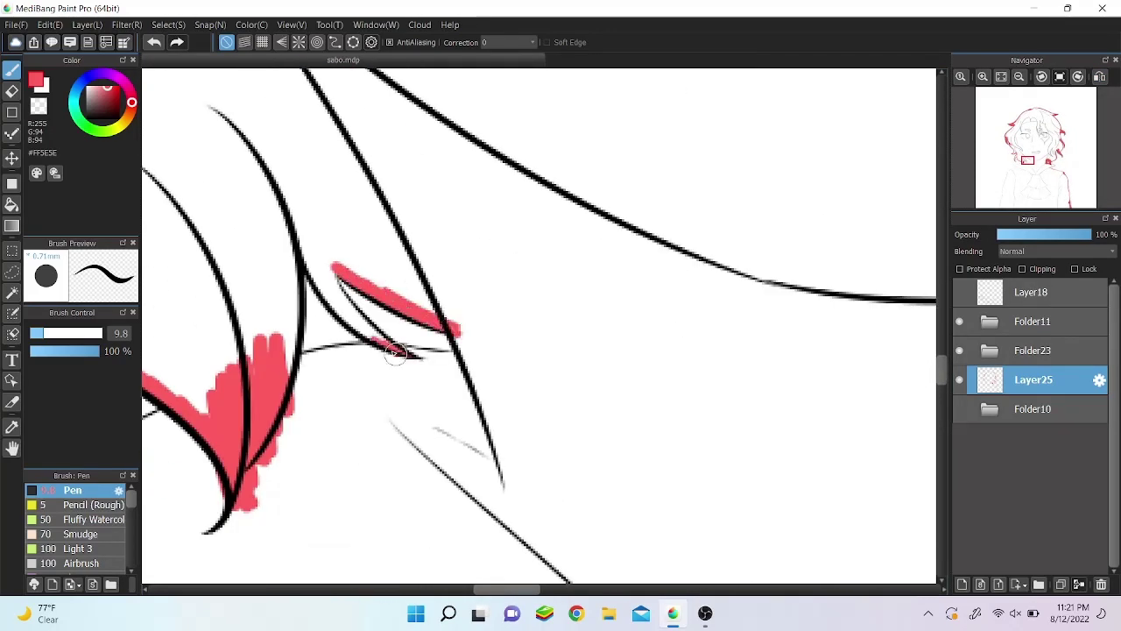
pyautogui.moveTo(293, 332); pyautogui.dragTo(346, 349)
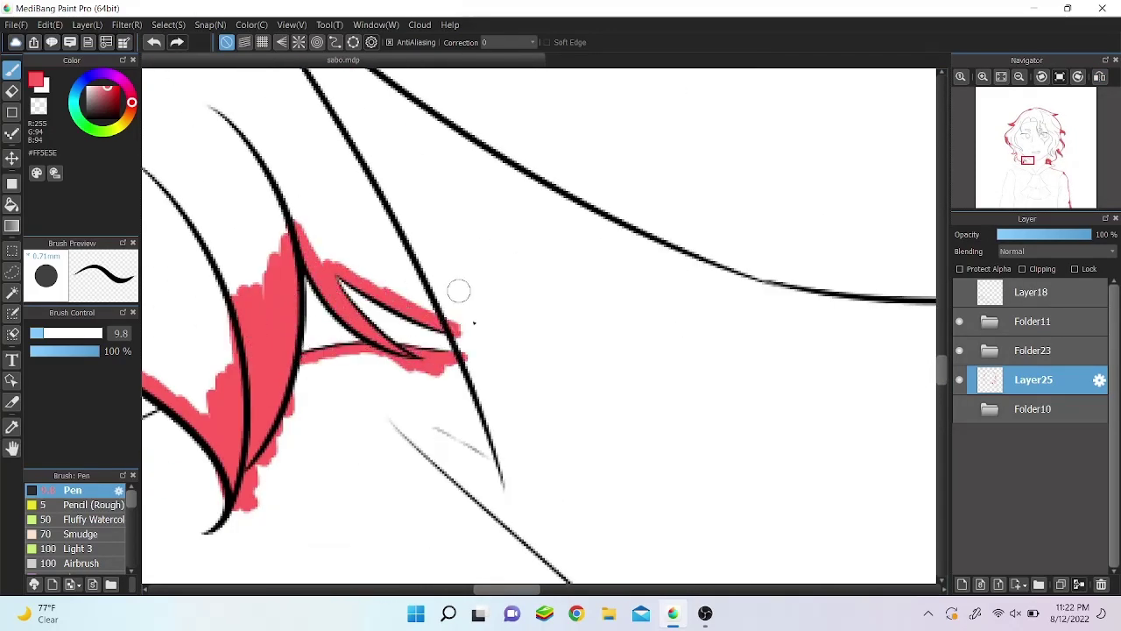
pyautogui.moveTo(459, 291)
pyautogui.mouseDown()
pyautogui.moveTo(306, 219)
pyautogui.moveTo(504, 429)
pyautogui.mouseUp()
pyautogui.moveTo(412, 368); pyautogui.dragTo(298, 412)
pyautogui.moveTo(245, 273)
pyautogui.mouseDown()
pyautogui.moveTo(412, 303)
pyautogui.moveTo(613, 290)
pyautogui.moveTo(688, 464)
pyautogui.mouseUp()
# Step: Paint a red edge beneath the viewer-left collar's top line, out to and around its pointed tip
pyautogui.scroll(-5, 520, 526)
pyautogui.moveTo(520, 590); pyautogui.dragTo(495, 590)
pyautogui.moveTo(333, 350); pyautogui.dragTo(410, 317)
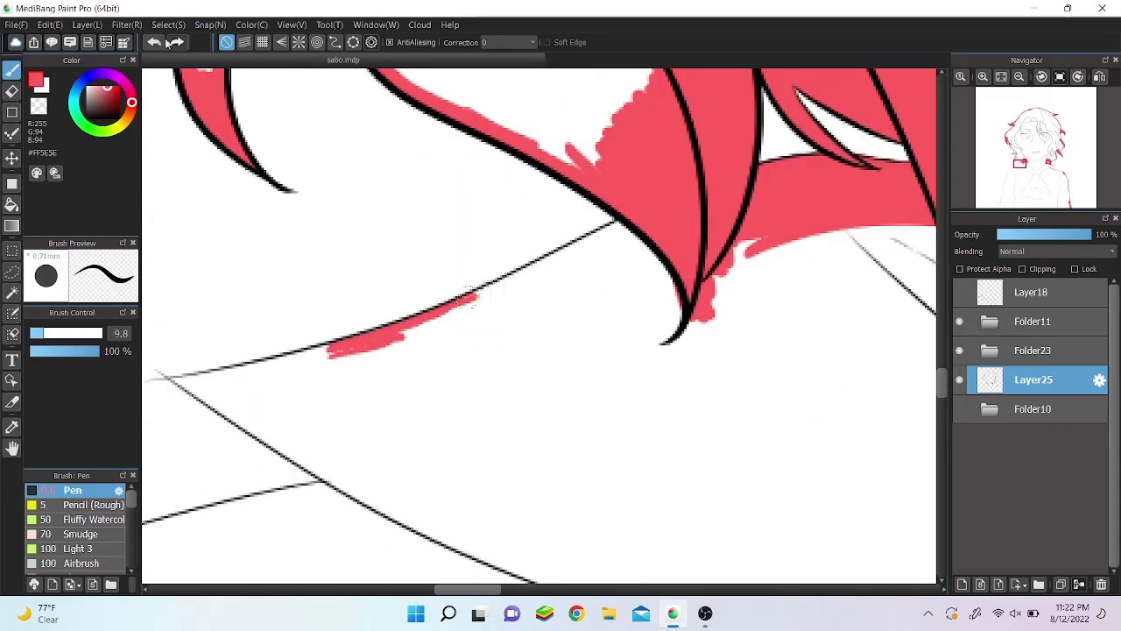
pyautogui.hscroll(5, 525, 350)
pyautogui.moveTo(450, 214)
pyautogui.mouseDown()
pyautogui.moveTo(608, 300)
pyautogui.moveTo(632, 331)
pyautogui.mouseUp()
pyautogui.scroll(-3, 632, 331)
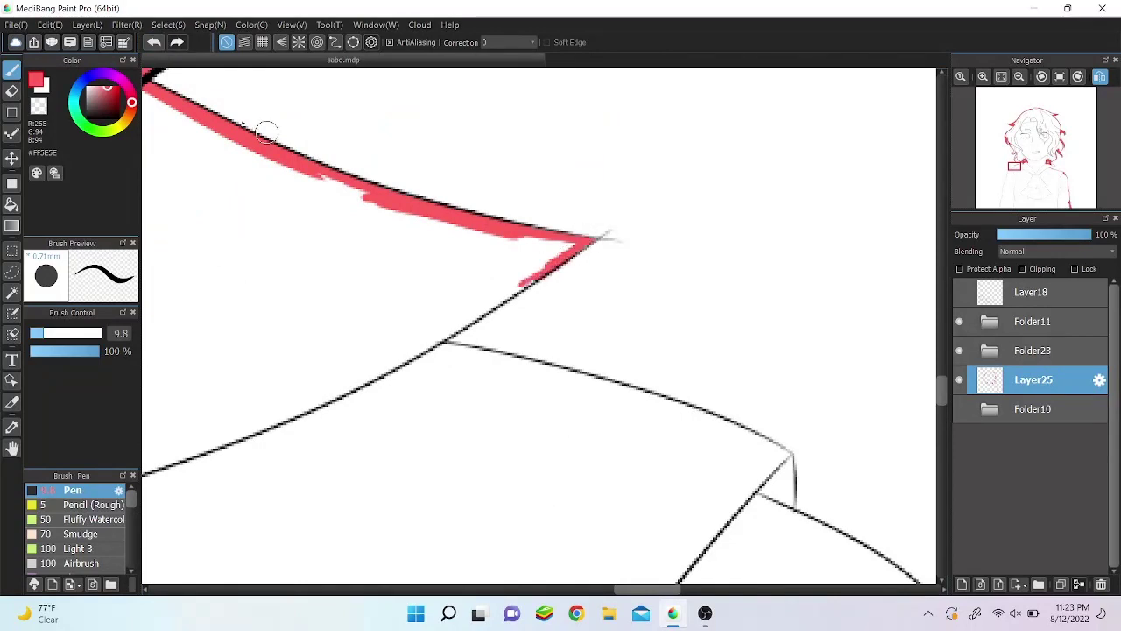
# Step: Fill the viewer-left collar tip's lower edge and shoulder seam corner with red and line the shoulder between them
pyautogui.scroll(-3, 443, 333)
pyautogui.moveTo(517, 245)
pyautogui.mouseDown()
pyautogui.moveTo(576, 263)
pyautogui.moveTo(613, 350)
pyautogui.mouseUp()
pyautogui.moveTo(280, 490); pyautogui.dragTo(289, 517)
pyautogui.scroll(-3, 289, 490)
pyautogui.moveTo(302, 346); pyautogui.dragTo(311, 275)
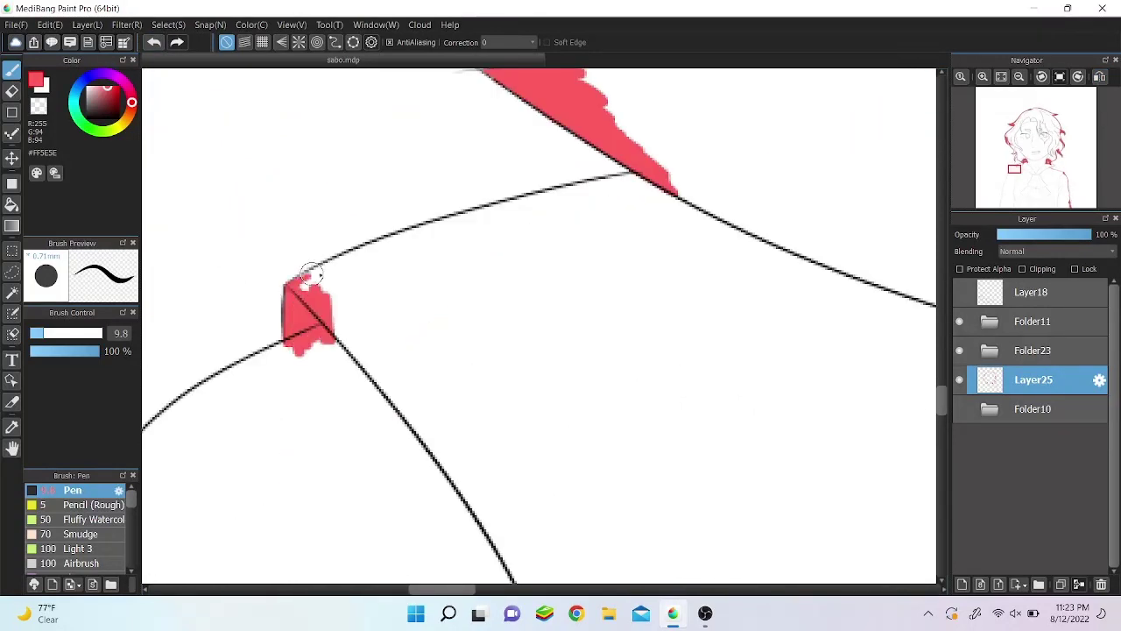
pyautogui.moveTo(436, 224); pyautogui.dragTo(471, 213)
pyautogui.moveTo(601, 181)
pyautogui.mouseDown()
pyautogui.moveTo(368, 250)
pyautogui.moveTo(302, 294)
pyautogui.mouseUp()
# Step: Paint a red edge inside the viewer-left upper sleeve outline, starting from the shoulder seam corner
pyautogui.scroll(-3, 590, 566)
pyautogui.hscroll(-3, 591, 566)
pyautogui.moveTo(285, 405); pyautogui.dragTo(340, 349)
pyautogui.scroll(-3, 942, 413)
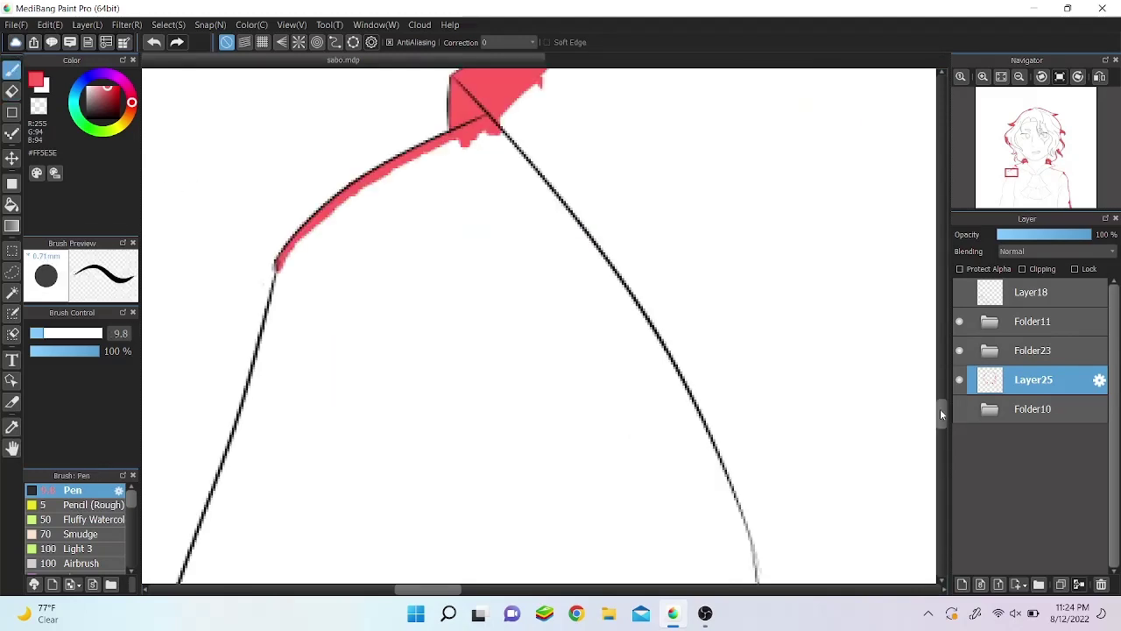
pyautogui.scroll(-4, 946, 421)
pyautogui.hscroll(-2, 354, 193)
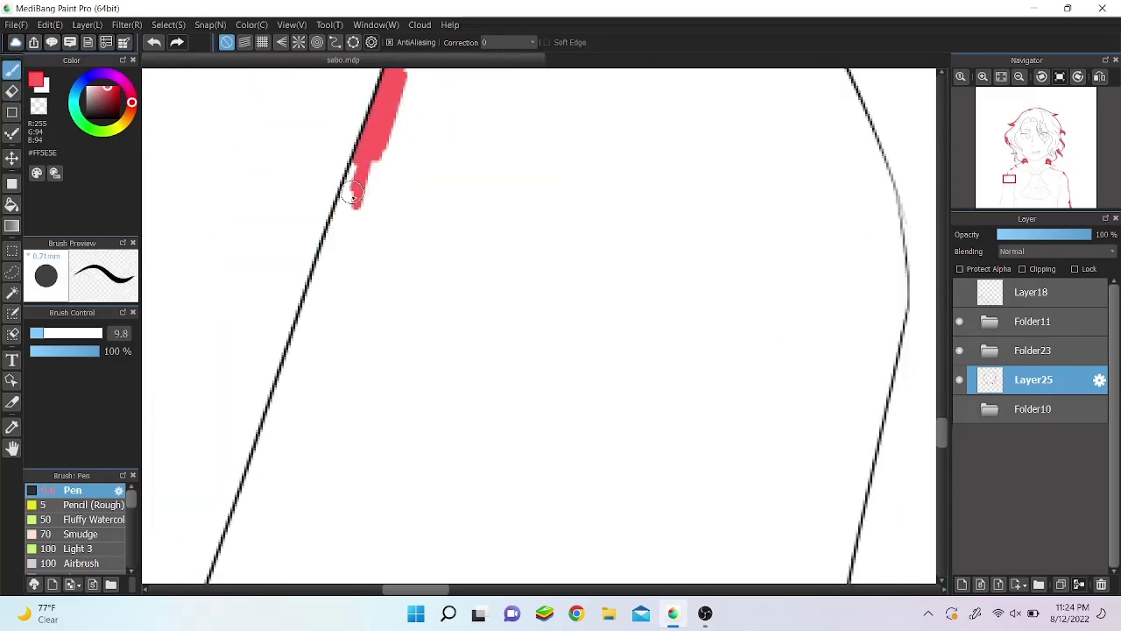
pyautogui.scroll(-2, 295, 326)
pyautogui.hscroll(2, 295, 325)
pyautogui.moveTo(206, 378); pyautogui.dragTo(256, 229)
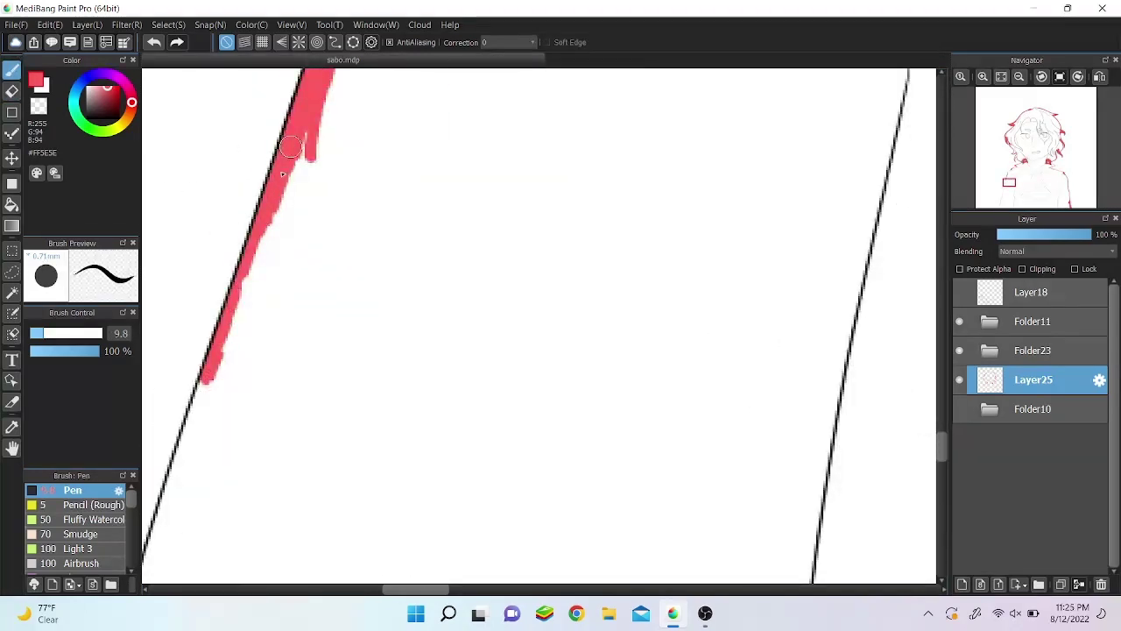
# Step: Continue the red edge down the middle of the viewer-left sleeve's outer outline
pyautogui.moveTo(292, 147); pyautogui.dragTo(220, 370)
pyautogui.scroll(-4, 220, 370)
pyautogui.hscroll(-3, 316, 333)
pyautogui.moveTo(311, 358); pyautogui.dragTo(322, 308)
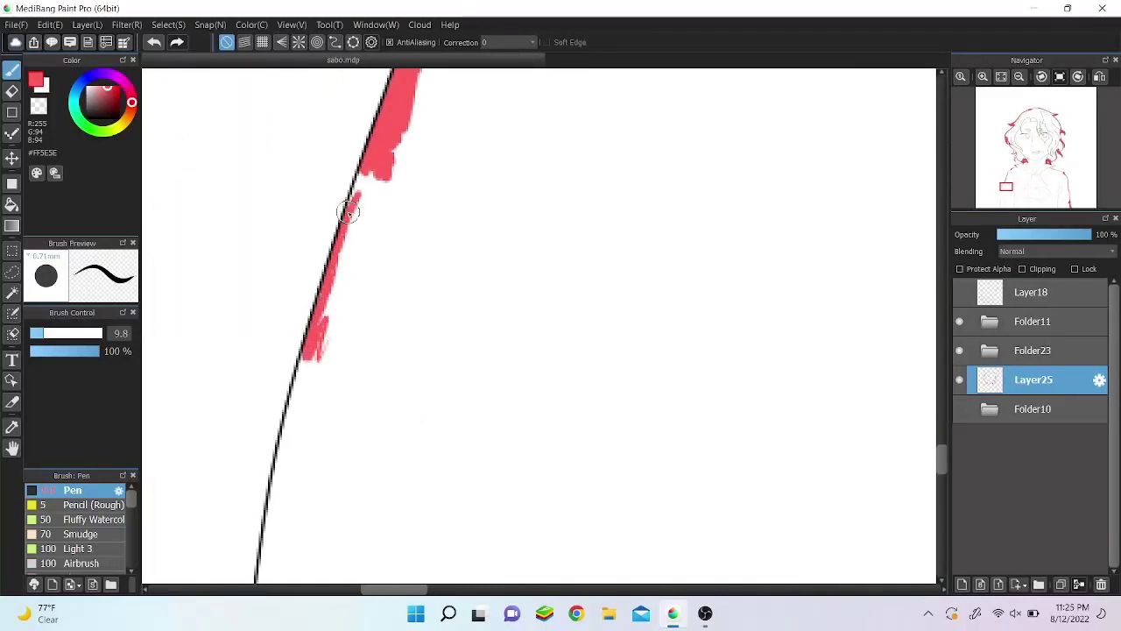
pyautogui.scroll(-4, 320, 326)
pyautogui.hscroll(-2, 402, 134)
pyautogui.moveTo(378, 206)
pyautogui.mouseDown()
pyautogui.moveTo(380, 289)
pyautogui.moveTo(359, 389)
pyautogui.moveTo(392, 504)
pyautogui.mouseUp()
# Step: Paint the lower viewer-left sleeve folds and the outline beneath them red down to the canvas edge
pyautogui.scroll(-4, 360, 197)
pyautogui.scroll(-7, 888, 450)
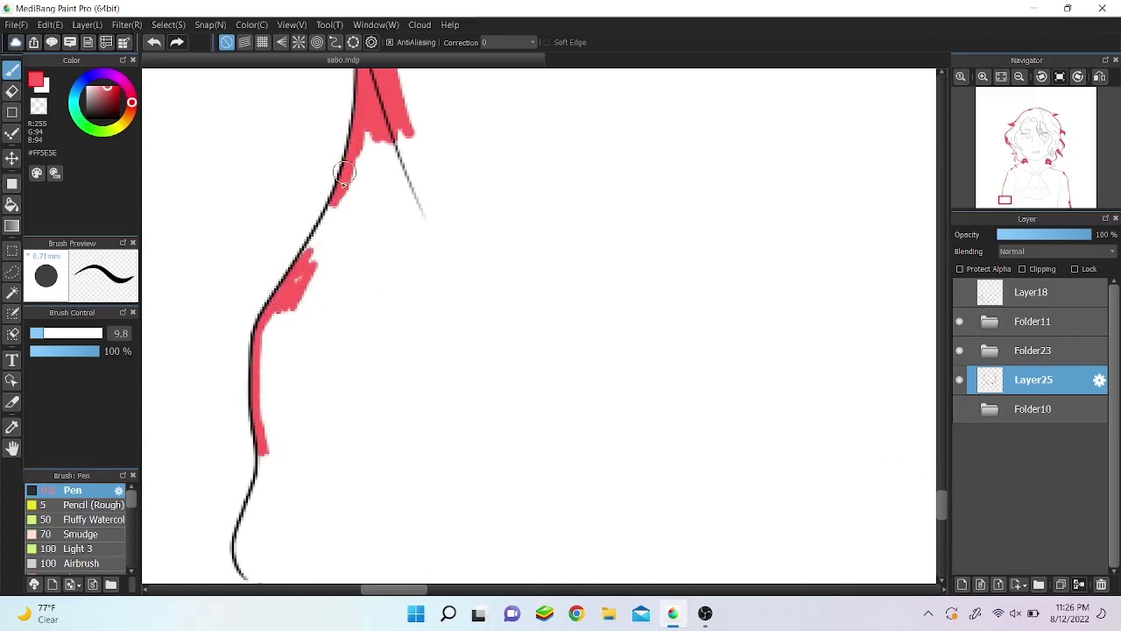
pyautogui.scroll(-4, 304, 268)
pyautogui.moveTo(239, 315); pyautogui.dragTo(243, 334)
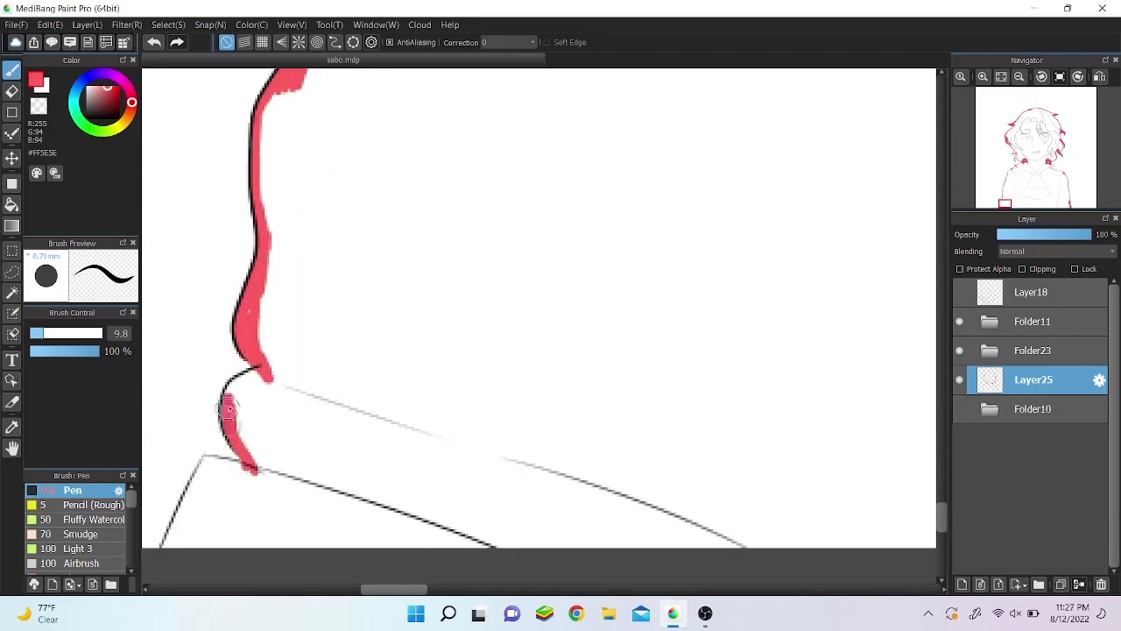
pyautogui.moveTo(227, 408); pyautogui.dragTo(256, 473)
pyautogui.scroll(-3, 168, 395)
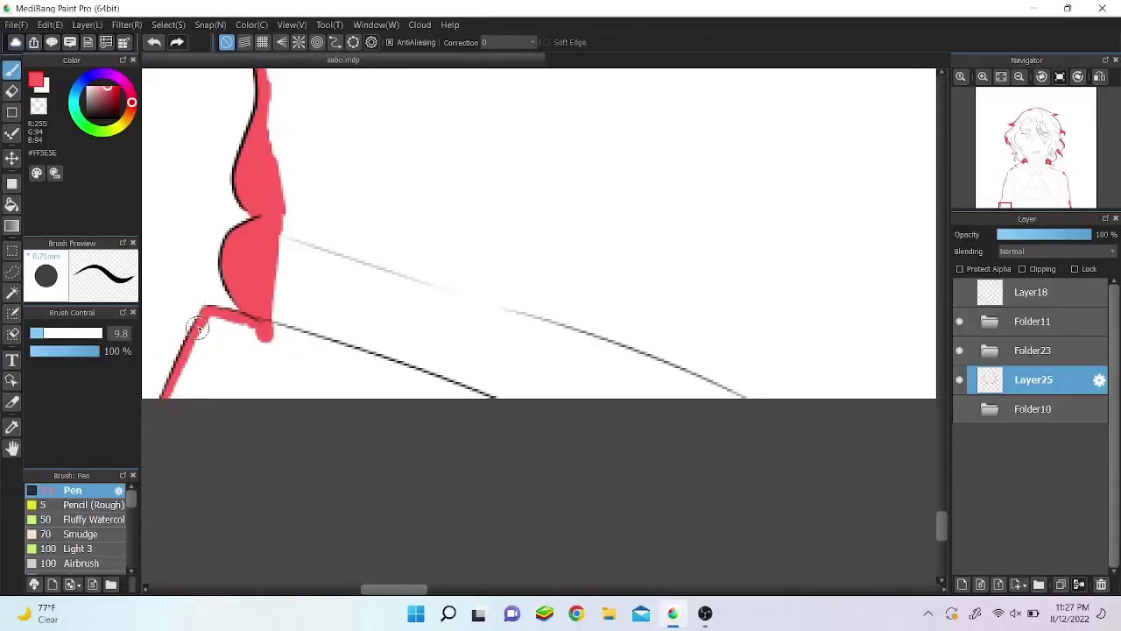
pyautogui.moveTo(176, 390)
pyautogui.mouseDown()
pyautogui.moveTo(254, 386)
pyautogui.moveTo(377, 306)
pyautogui.moveTo(316, 420)
pyautogui.moveTo(578, 289)
pyautogui.mouseUp()
# Step: Fill the lower and middle viewer-left sleeve and the adjacent torso with red at brush size 98
pyautogui.hotkey('ctrl', '0')
pyautogui.hotkey('ctrl', '+')
pyautogui.moveTo(315, 341); pyautogui.dragTo(438, 201)
pyautogui.scroll(1, 943, 453)
pyautogui.scroll(3, 943, 453)
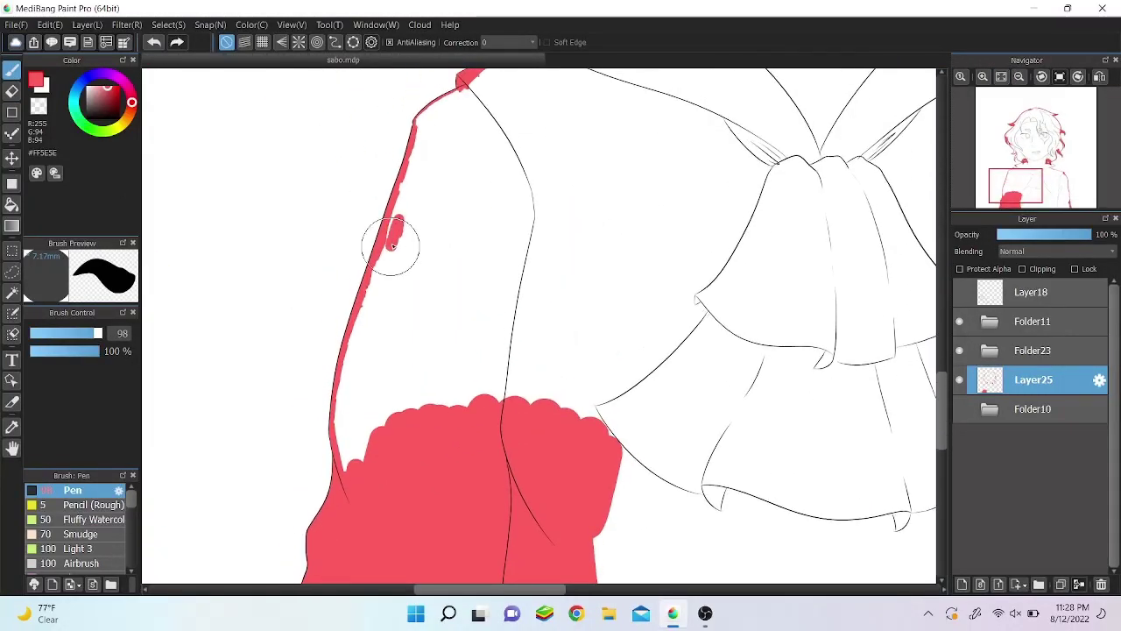
pyautogui.moveTo(388, 237)
pyautogui.mouseDown()
pyautogui.moveTo(368, 438)
pyautogui.moveTo(451, 400)
pyautogui.moveTo(572, 373)
pyautogui.mouseUp()
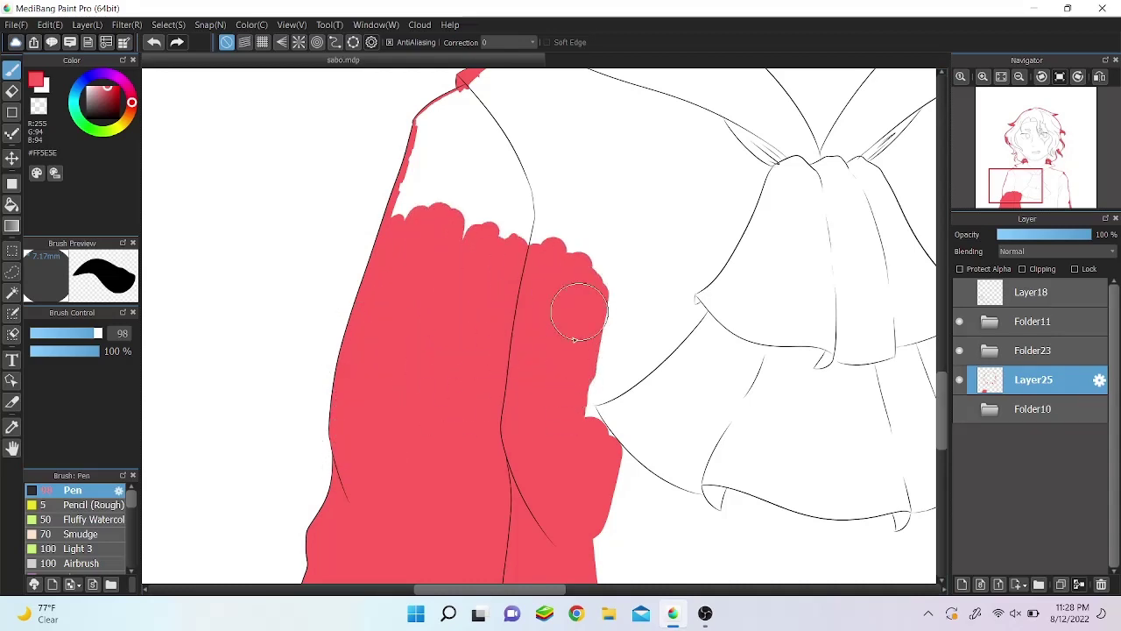
# Step: Fill the top of the viewer-left sleeve and the shoulder up to the collar with red
pyautogui.scroll(3, 578, 311)
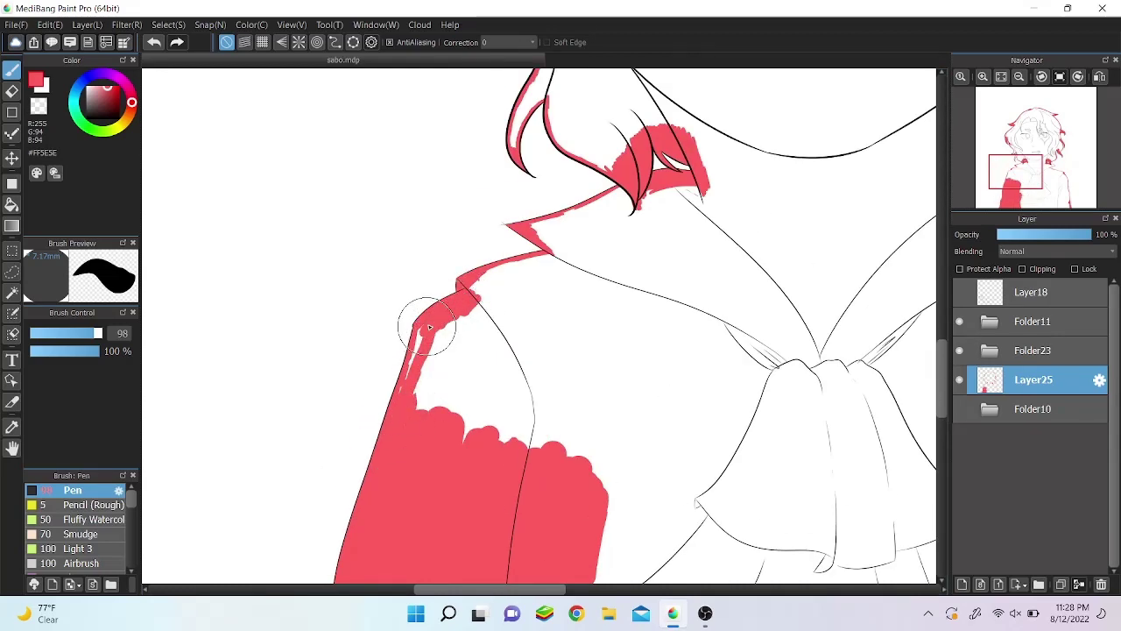
pyautogui.moveTo(473, 298); pyautogui.dragTo(561, 420)
pyautogui.scroll(3, 512, 342)
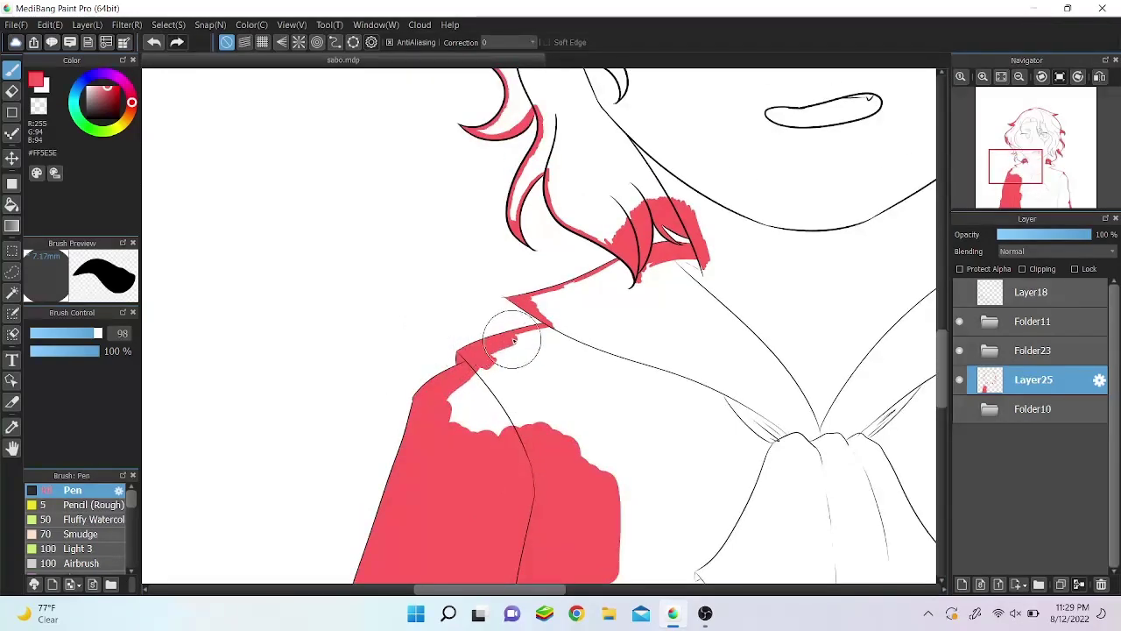
pyautogui.moveTo(482, 375)
pyautogui.mouseDown()
pyautogui.moveTo(570, 459)
pyautogui.moveTo(525, 450)
pyautogui.mouseUp()
pyautogui.hscroll(3, 399, 308)
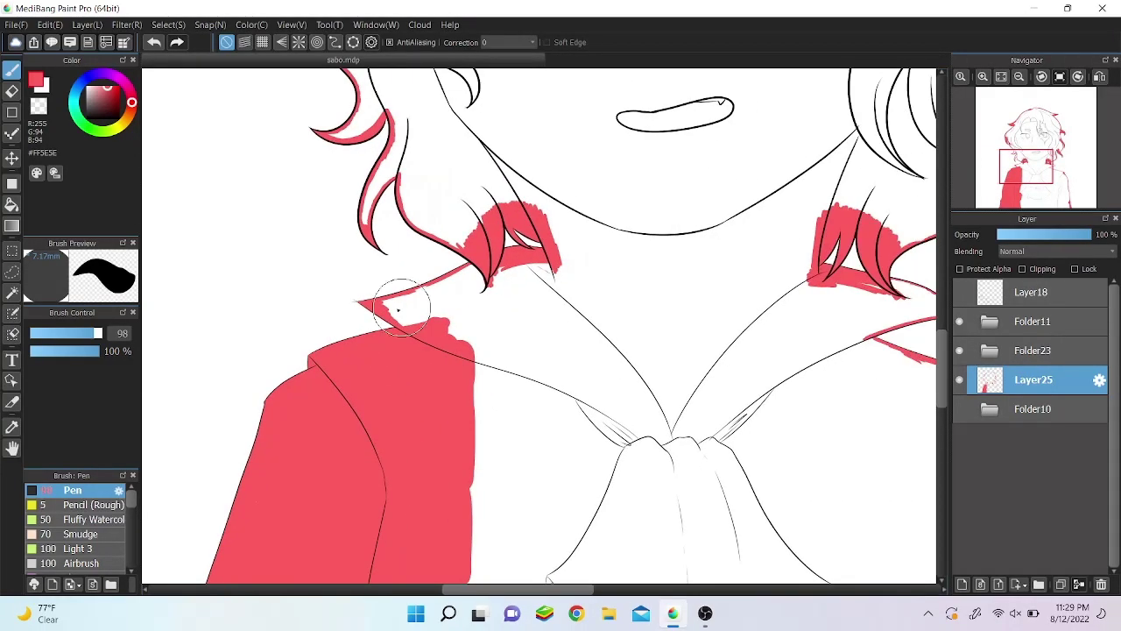
# Step: Fill the viewer-left collar, the neck and the hair ends on both sides of the neck with red
pyautogui.moveTo(464, 276)
pyautogui.mouseDown()
pyautogui.moveTo(426, 312)
pyautogui.moveTo(561, 455)
pyautogui.mouseUp()
pyautogui.scroll(4, 713, 338)
pyautogui.moveTo(456, 333)
pyautogui.mouseDown()
pyautogui.moveTo(499, 394)
pyautogui.moveTo(638, 511)
pyautogui.mouseUp()
pyautogui.hscroll(3, 636, 508)
pyautogui.moveTo(692, 311)
pyautogui.mouseDown()
pyautogui.moveTo(765, 383)
pyautogui.moveTo(680, 311)
pyautogui.mouseUp()
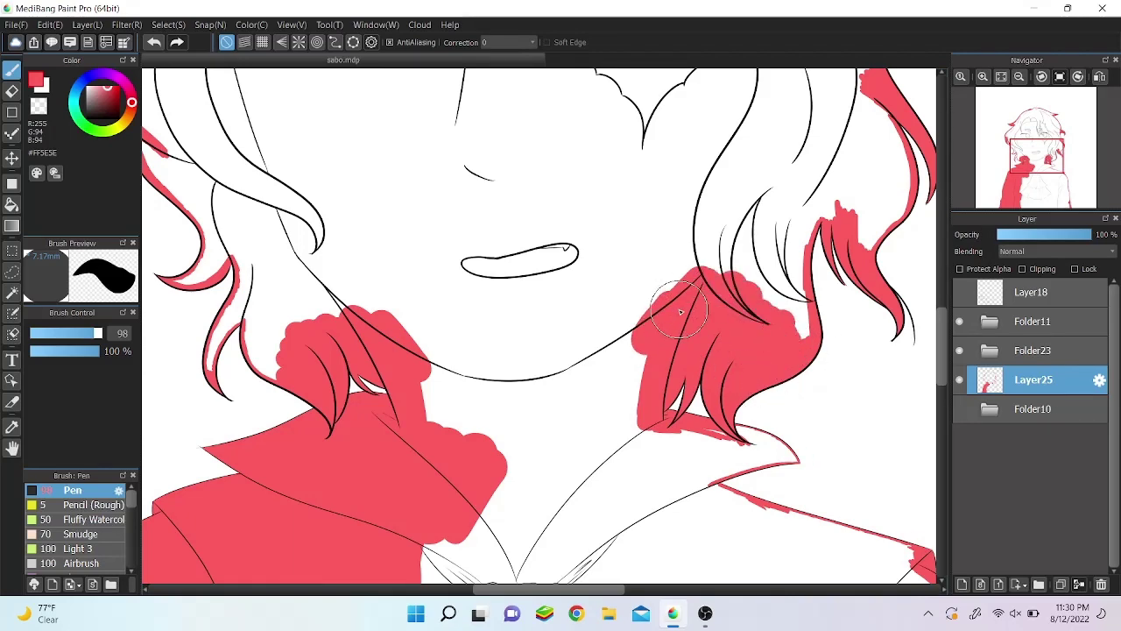
pyautogui.moveTo(438, 289); pyautogui.dragTo(555, 401)
# Step: Fill the viewer-right collar, the knot of the neckcloth and the upper ruffle with red
pyautogui.scroll(-6, 501, 283)
pyautogui.scroll(2, 161, 285)
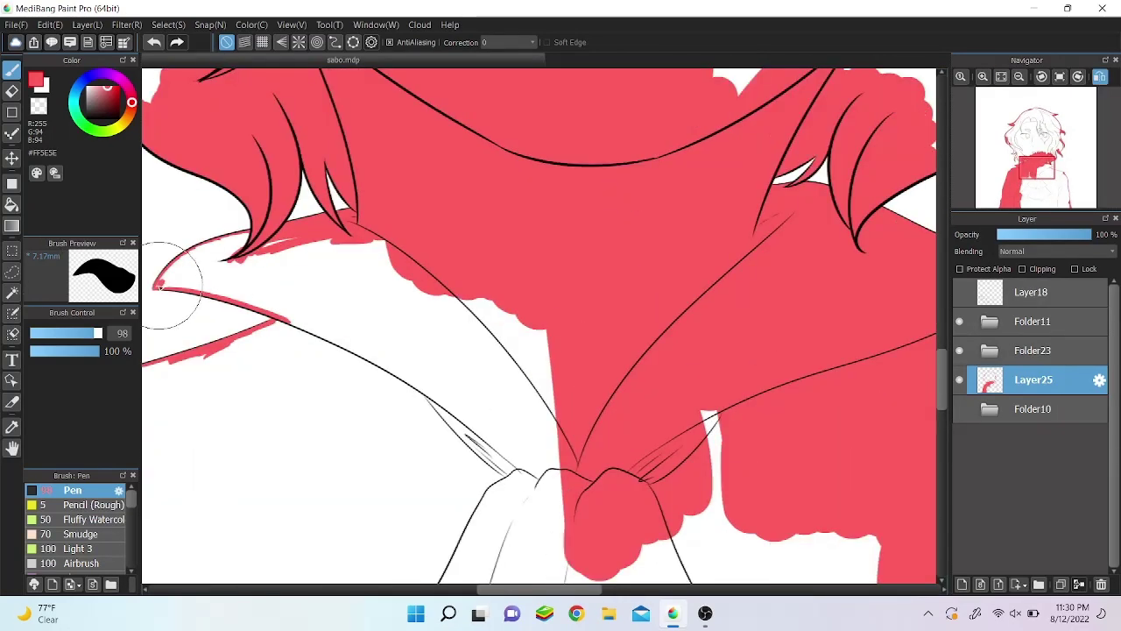
pyautogui.moveTo(208, 249)
pyautogui.mouseDown()
pyautogui.moveTo(187, 275)
pyautogui.moveTo(350, 289)
pyautogui.moveTo(508, 473)
pyautogui.mouseUp()
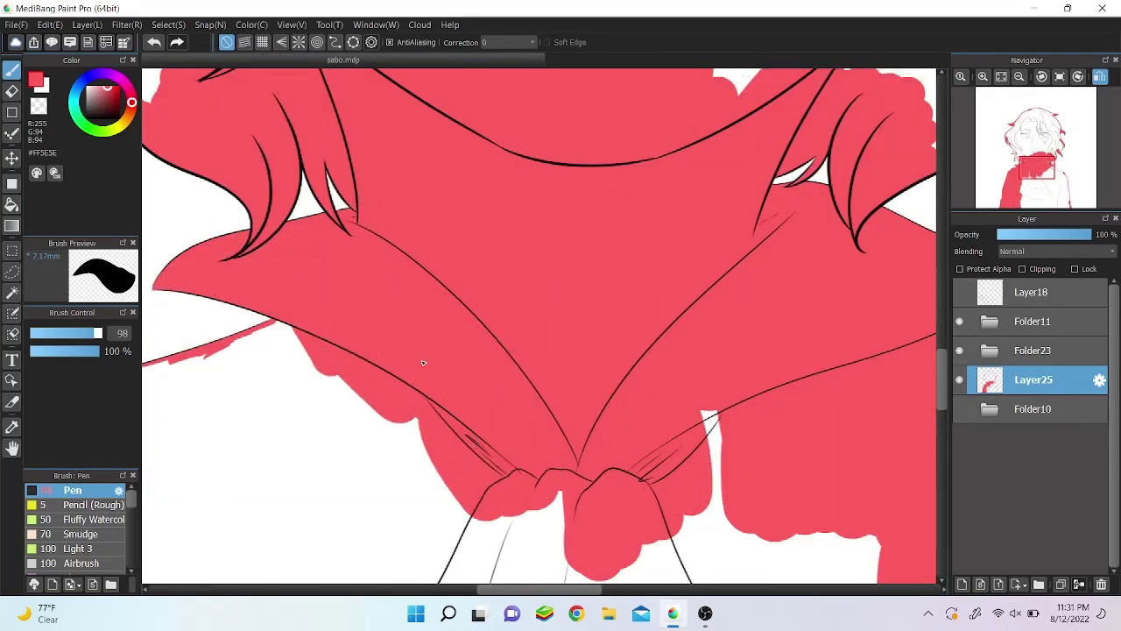
pyautogui.scroll(-2, 596, 398)
pyautogui.moveTo(596, 399); pyautogui.dragTo(509, 528)
pyautogui.press('h')
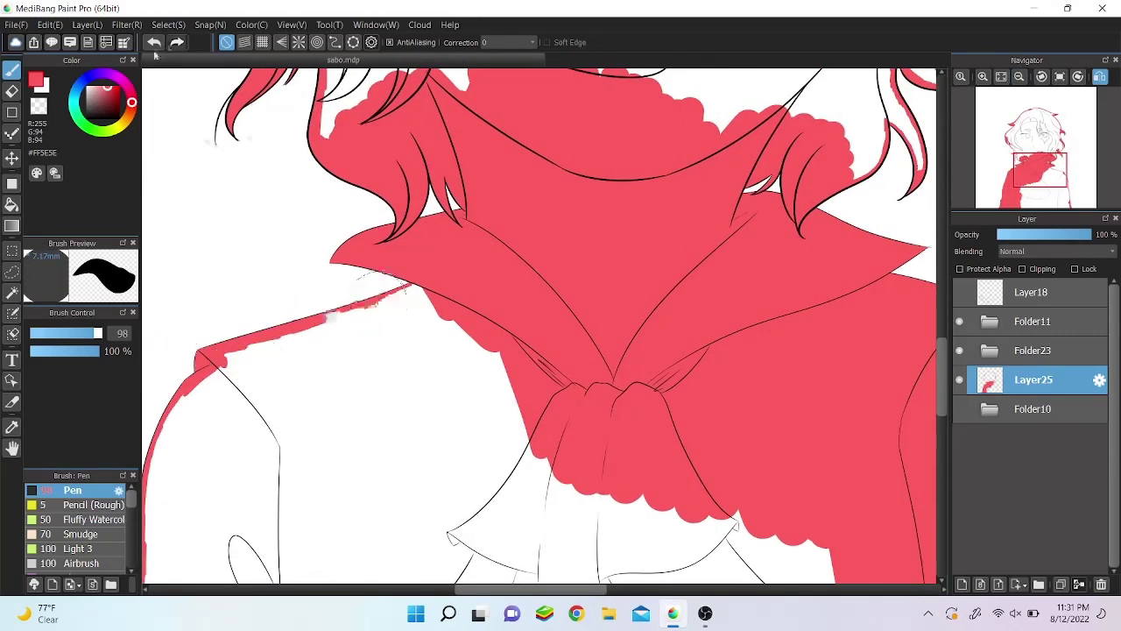
# Step: Fill the viewer-right shoulder, upper sleeve and chest beside the ruffle with red
pyautogui.scroll(2, 301, 288)
pyautogui.moveTo(192, 346); pyautogui.dragTo(367, 258)
pyautogui.scroll(2, 255, 376)
pyautogui.moveTo(255, 375)
pyautogui.mouseDown()
pyautogui.moveTo(318, 333)
pyautogui.moveTo(418, 308)
pyautogui.moveTo(313, 376)
pyautogui.moveTo(368, 388)
pyautogui.moveTo(768, 281)
pyautogui.moveTo(895, 466)
pyautogui.mouseUp()
pyautogui.scroll(-2, 368, 388)
pyautogui.scroll(-2, 895, 466)
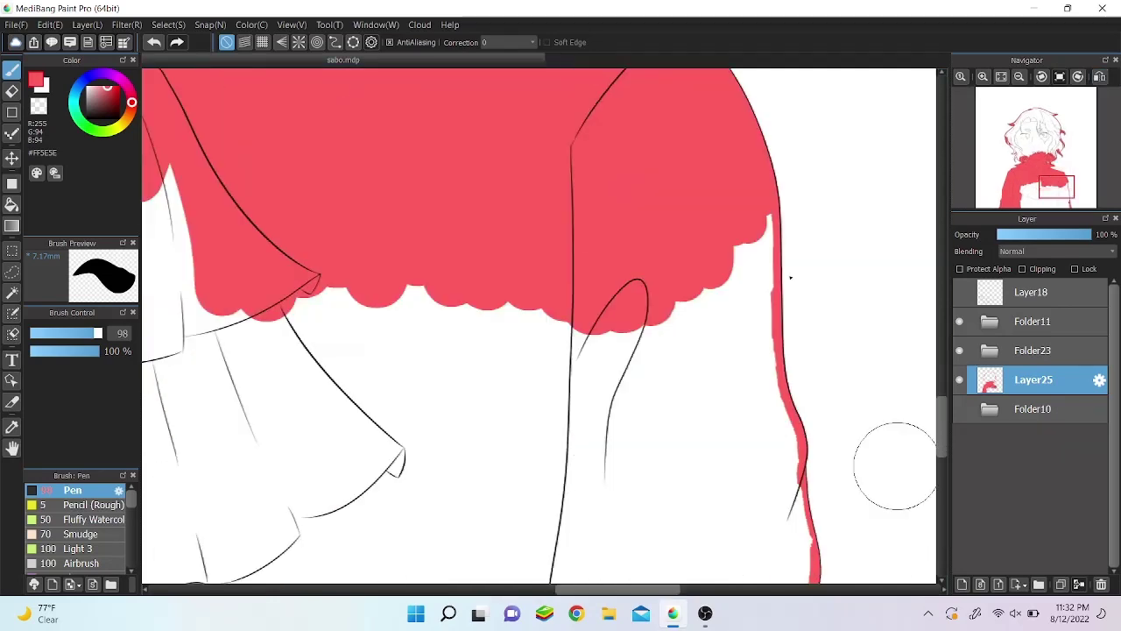
# Step: Fill the rest of the viewer-right sleeve, the lower ruffles and the lower torso with red
pyautogui.moveTo(762, 228); pyautogui.dragTo(796, 518)
pyautogui.scroll(-2, 916, 446)
pyautogui.scroll(-2, 916, 446)
pyautogui.moveTo(543, 333); pyautogui.dragTo(621, 251)
pyautogui.scroll(2, 621, 251)
pyautogui.moveTo(561, 227)
pyautogui.mouseDown()
pyautogui.moveTo(720, 309)
pyautogui.moveTo(733, 301)
pyautogui.mouseUp()
# Step: Undo the last stroke and fill the lower face around the mouth up to the nose with red
pyautogui.scroll(-4, 733, 300)
pyautogui.moveTo(503, 526); pyautogui.dragTo(613, 491)
pyautogui.scroll(3, 543, 263)
pyautogui.click(155, 44)
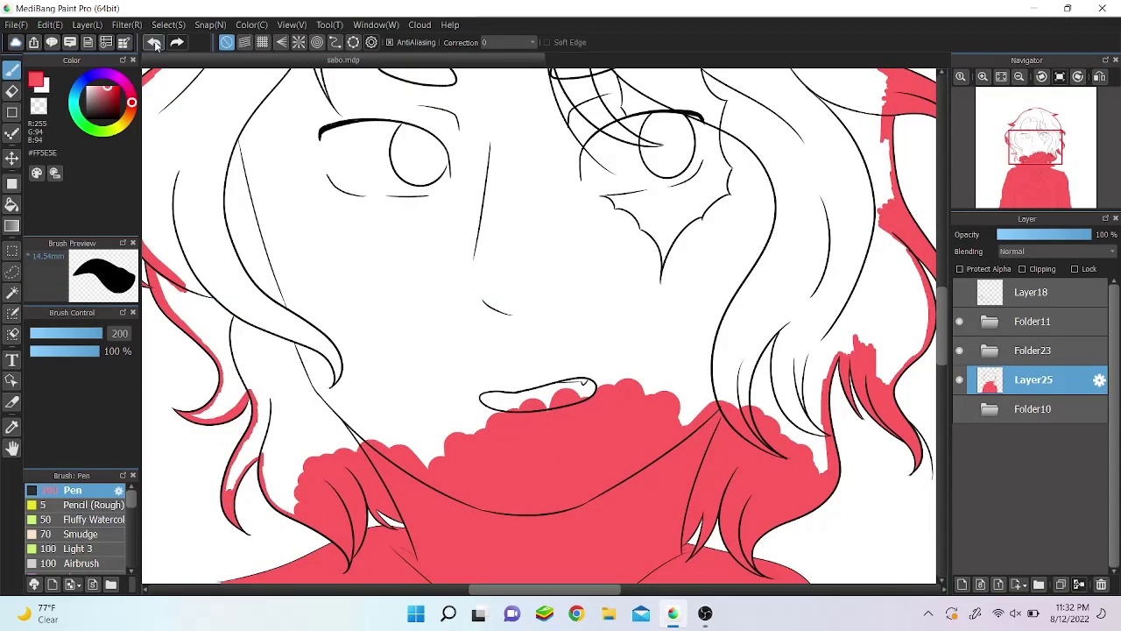
pyautogui.moveTo(254, 456)
pyautogui.mouseDown()
pyautogui.moveTo(395, 368)
pyautogui.moveTo(500, 426)
pyautogui.moveTo(824, 368)
pyautogui.moveTo(850, 377)
pyautogui.mouseUp()
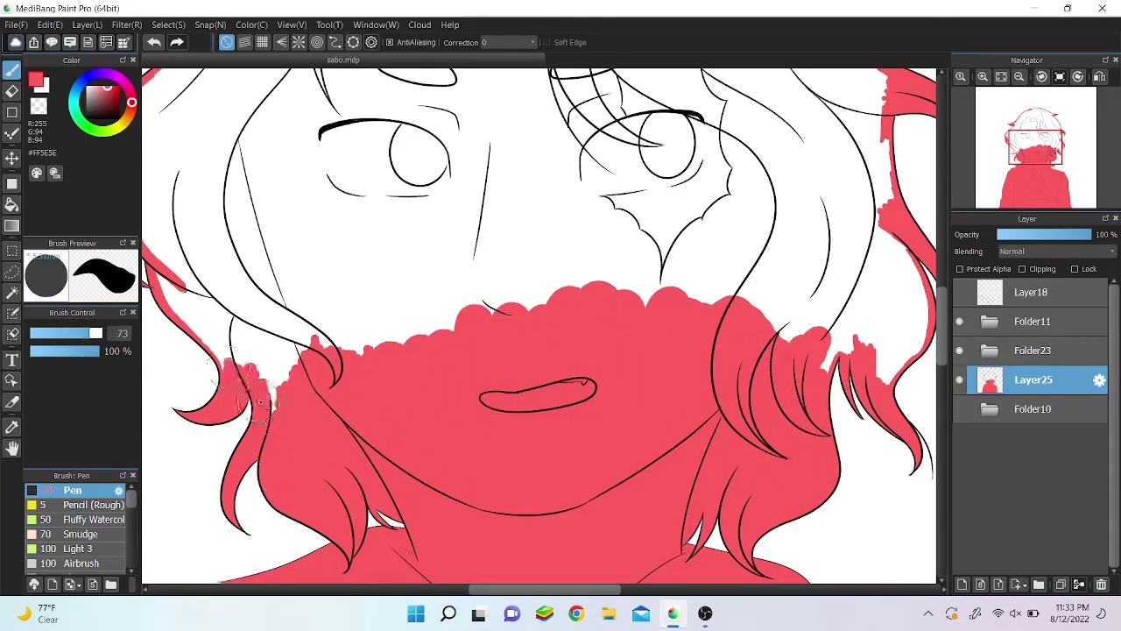
# Step: Fill the viewer-left cheek, eye area and side hair locks with red
pyautogui.moveTo(247, 386)
pyautogui.mouseDown()
pyautogui.moveTo(456, 250)
pyautogui.moveTo(263, 271)
pyautogui.mouseUp()
pyautogui.hscroll(-2, 263, 281)
pyautogui.moveTo(263, 350)
pyautogui.mouseDown()
pyautogui.moveTo(333, 210)
pyautogui.moveTo(568, 175)
pyautogui.mouseUp()
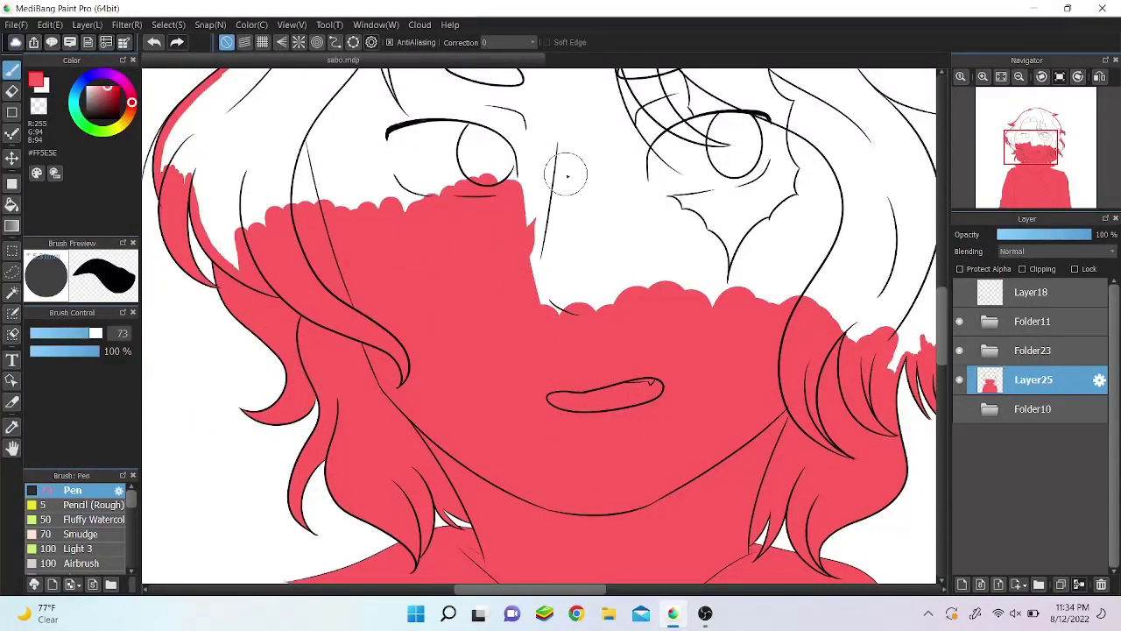
pyautogui.scroll(3, 567, 175)
pyautogui.moveTo(254, 385)
pyautogui.mouseDown()
pyautogui.moveTo(202, 263)
pyautogui.moveTo(280, 219)
pyautogui.moveTo(512, 289)
pyautogui.mouseUp()
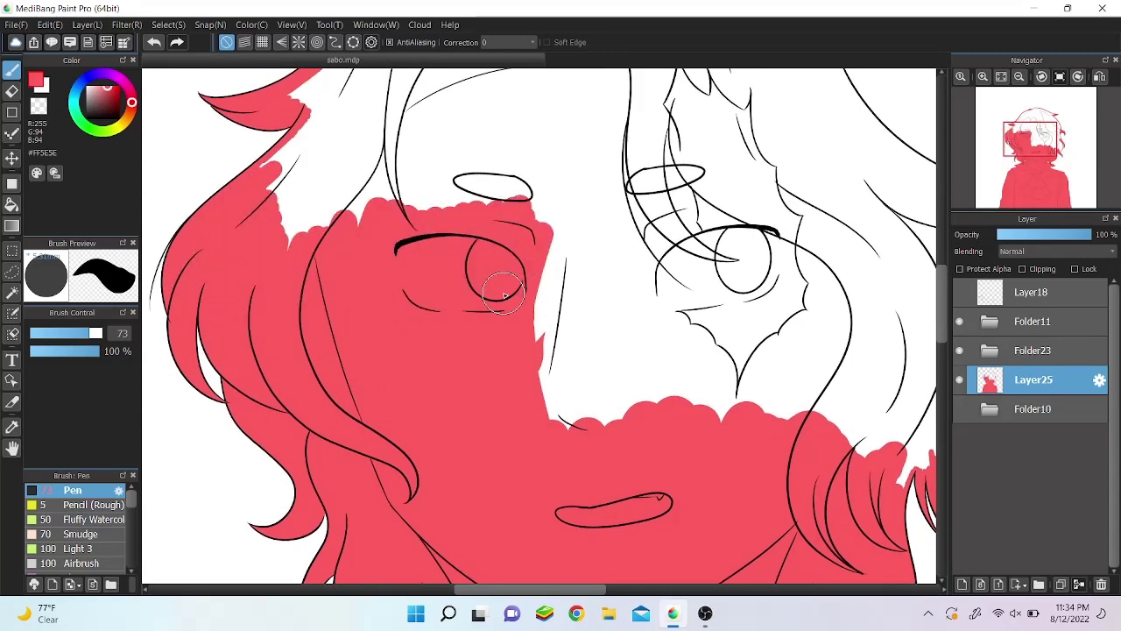
# Step: Fill the viewer-left upper hair, the crown and the forehead with red
pyautogui.moveTo(310, 123); pyautogui.dragTo(438, 228)
pyautogui.scroll(6, 438, 228)
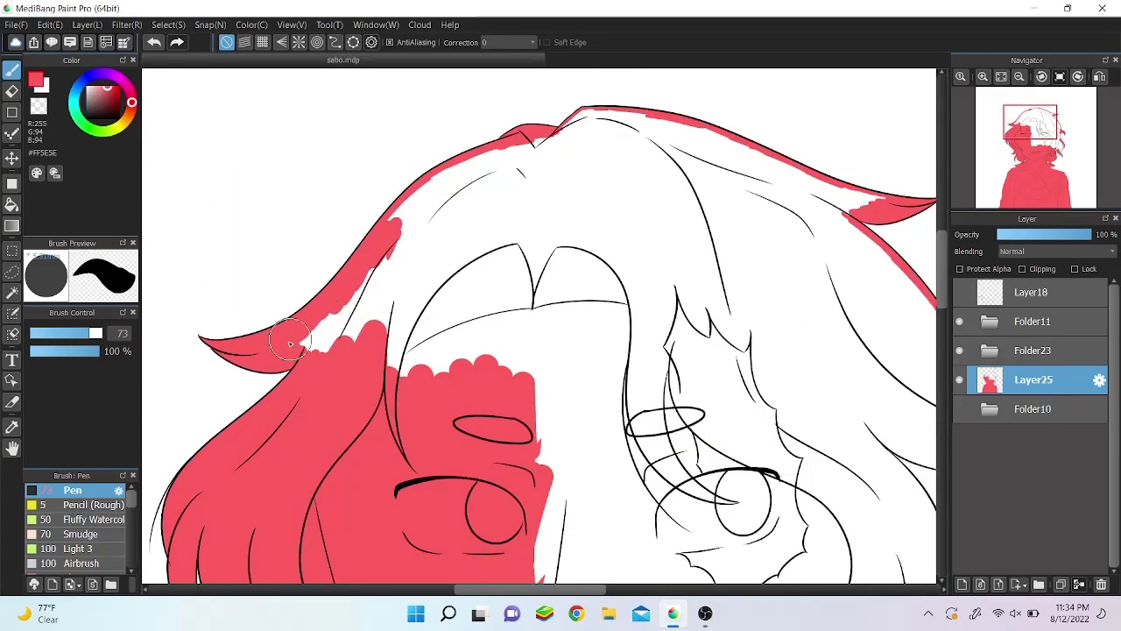
pyautogui.moveTo(385, 368)
pyautogui.mouseDown()
pyautogui.moveTo(526, 149)
pyautogui.moveTo(478, 214)
pyautogui.moveTo(569, 122)
pyautogui.moveTo(578, 157)
pyautogui.mouseUp()
pyautogui.press('h')
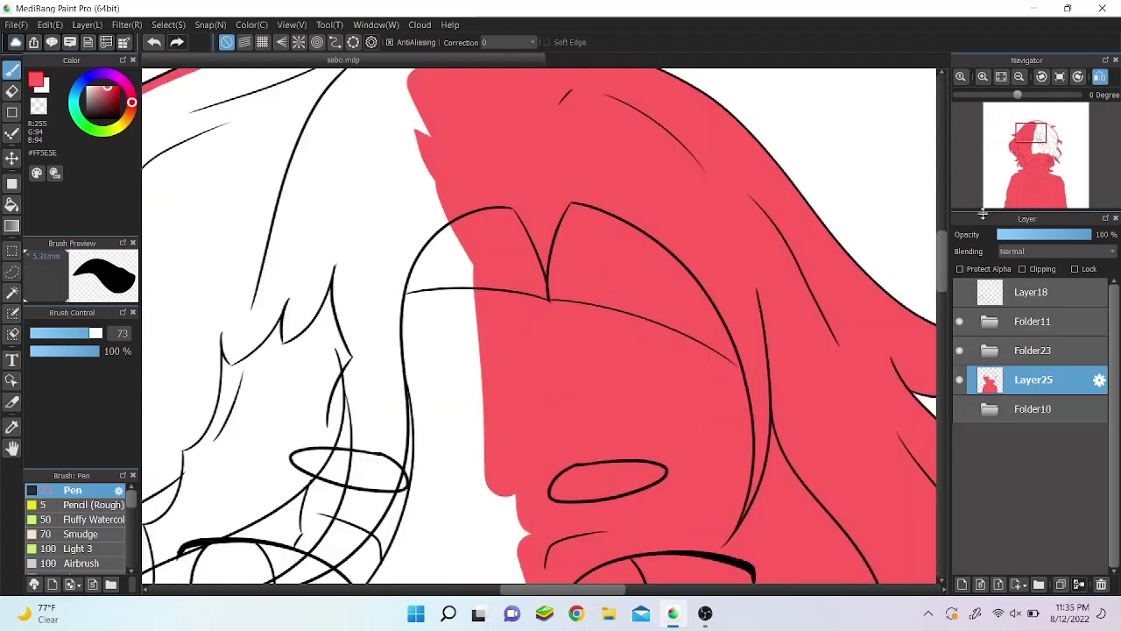
pyautogui.scroll(3, 438, 263)
pyautogui.moveTo(456, 210)
pyautogui.mouseDown()
pyautogui.moveTo(403, 131)
pyautogui.moveTo(208, 213)
pyautogui.moveTo(438, 385)
pyautogui.mouseUp()
pyautogui.press('h')
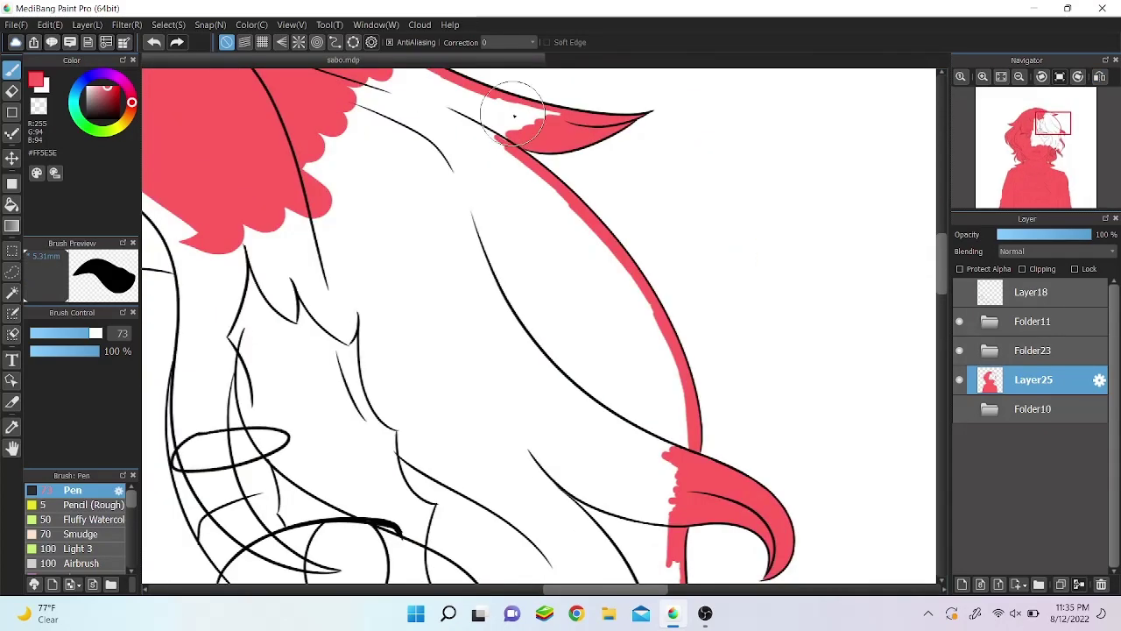
# Step: Fill the viewer-right hair and the rest of the face with red to complete the character's silhouette
pyautogui.scroll(3, 438, 263)
pyautogui.moveTo(490, 254)
pyautogui.mouseDown()
pyautogui.moveTo(413, 188)
pyautogui.moveTo(398, 414)
pyautogui.moveTo(570, 388)
pyautogui.moveTo(578, 438)
pyautogui.moveTo(619, 338)
pyautogui.moveTo(640, 525)
pyautogui.mouseUp()
pyautogui.scroll(-2, 593, 451)
pyautogui.scroll(-3, 619, 338)
pyautogui.scroll(-3, 915, 359)
pyautogui.moveTo(736, 403)
pyautogui.mouseDown()
pyautogui.moveTo(710, 371)
pyautogui.moveTo(601, 375)
pyautogui.moveTo(626, 254)
pyautogui.mouseUp()
pyautogui.scroll(3, 924, 289)
pyautogui.moveTo(552, 256)
pyautogui.mouseDown()
pyautogui.moveTo(500, 476)
pyautogui.moveTo(298, 394)
pyautogui.mouseUp()
# Step: Rename Layer25 as "masking layer"
pyautogui.hotkey('ctrl', '0')
pyautogui.doubleClick(1034, 380)
pyautogui.write('masking layer')
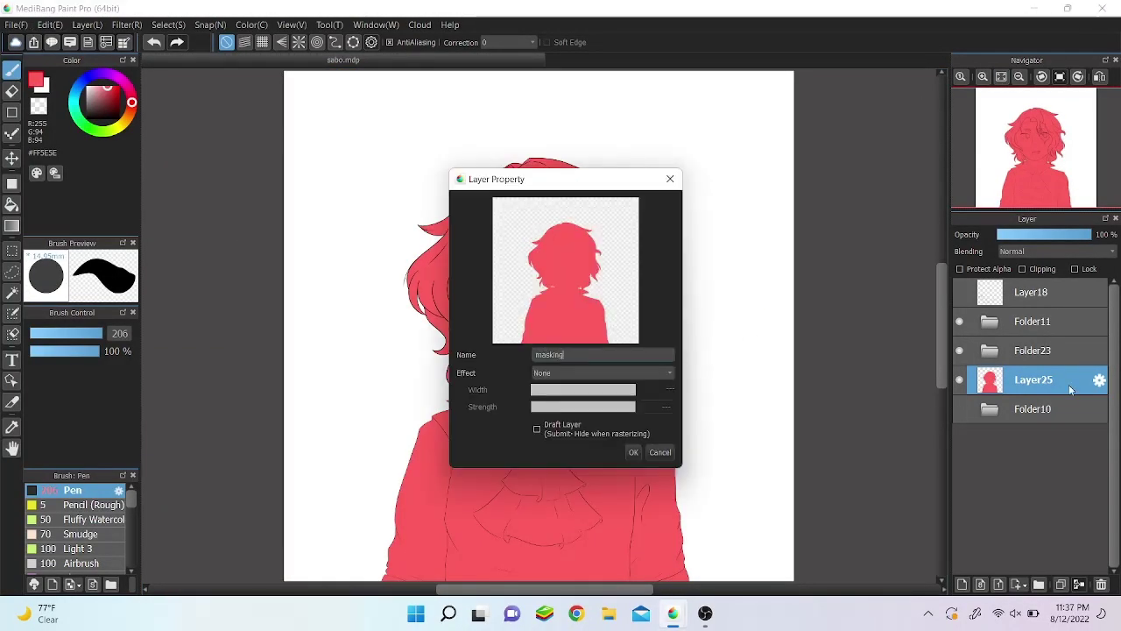
pyautogui.press('Return')
# Step: Rename Folder10 as "sketch" and Folder11 as "line art"
pyautogui.doubleClick(1051, 408)
pyautogui.write('sketch')
pyautogui.press('Return')
pyautogui.doubleClick(1032, 320)
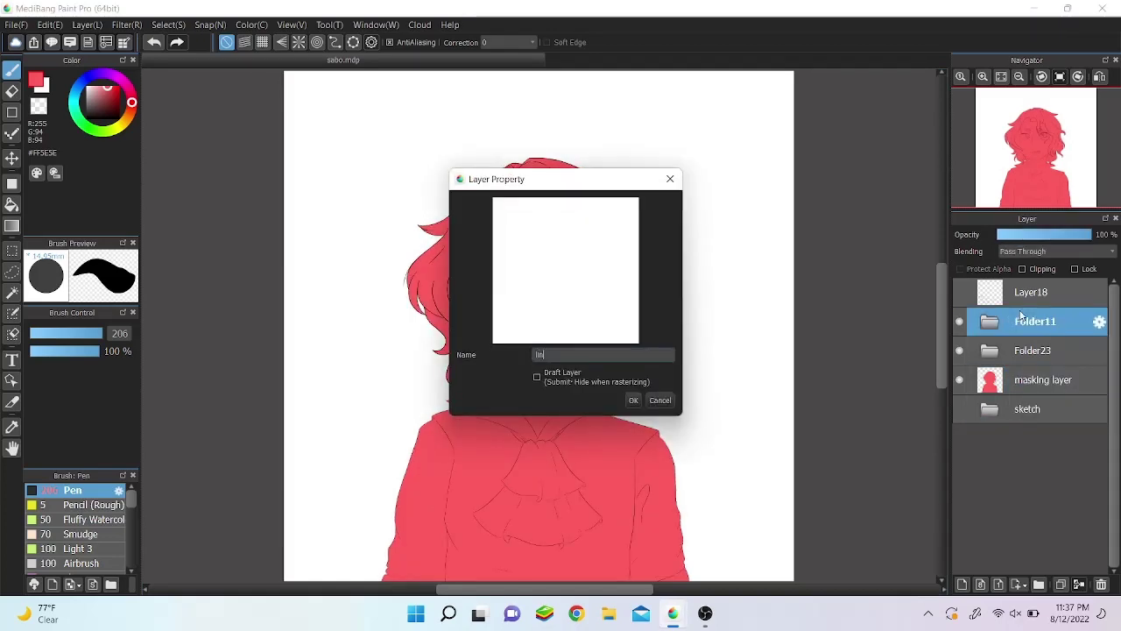
pyautogui.write('line art')
pyautogui.press('Return')
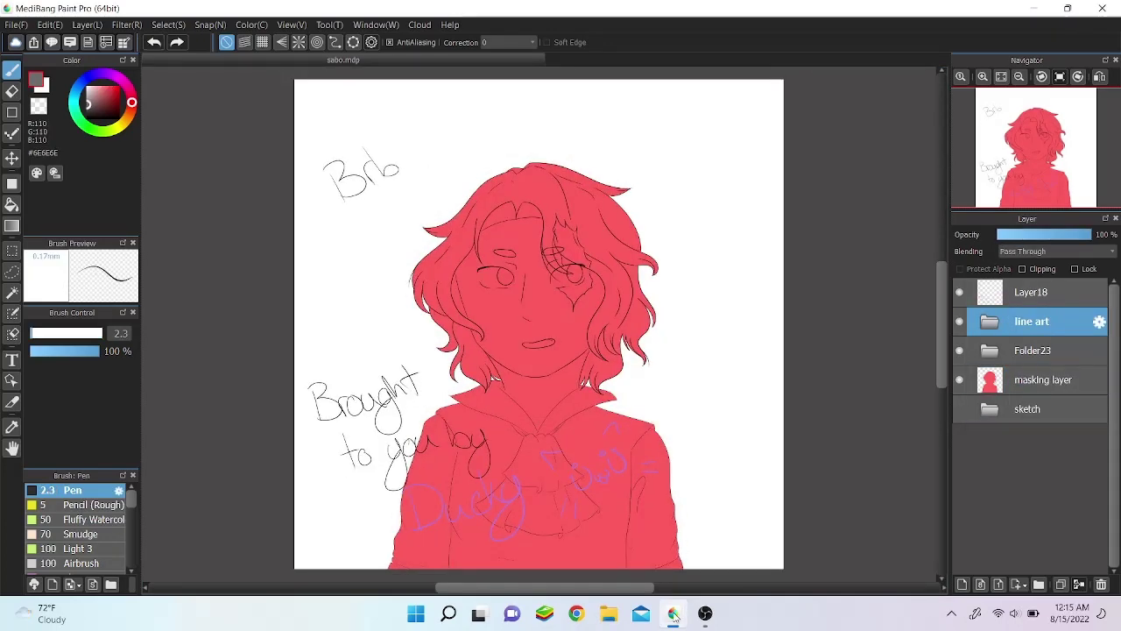
# Step: Expand Folder23, hide Layer18, the line art and the masking layer, and add a new layer at the top of the stack
pyautogui.click(990, 350)
pyautogui.click(1042, 409)
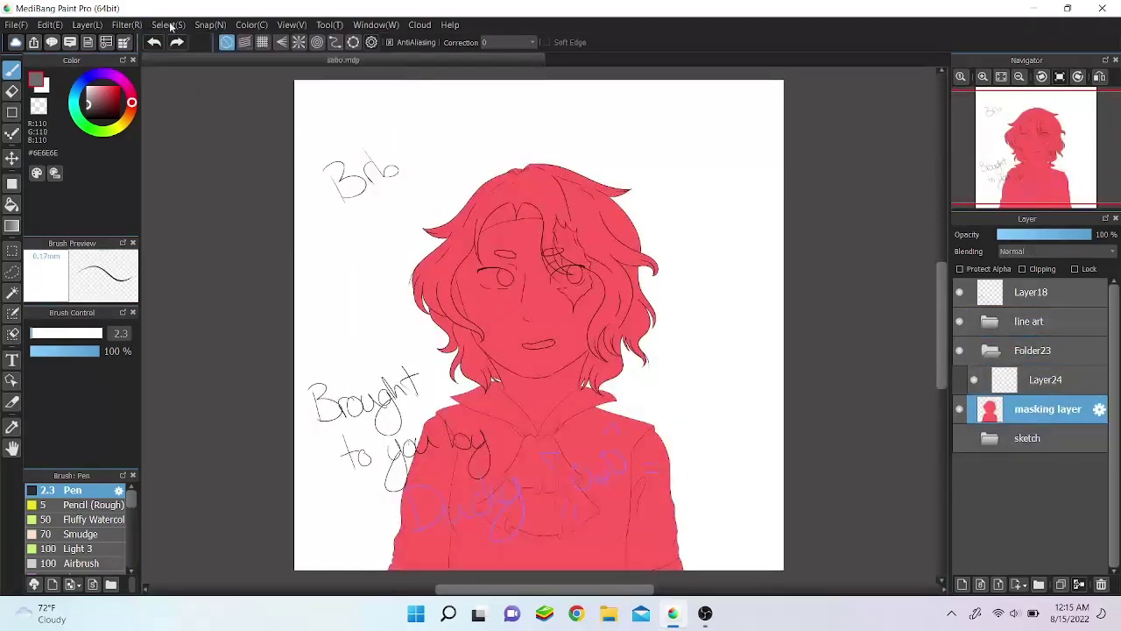
pyautogui.click(960, 291)
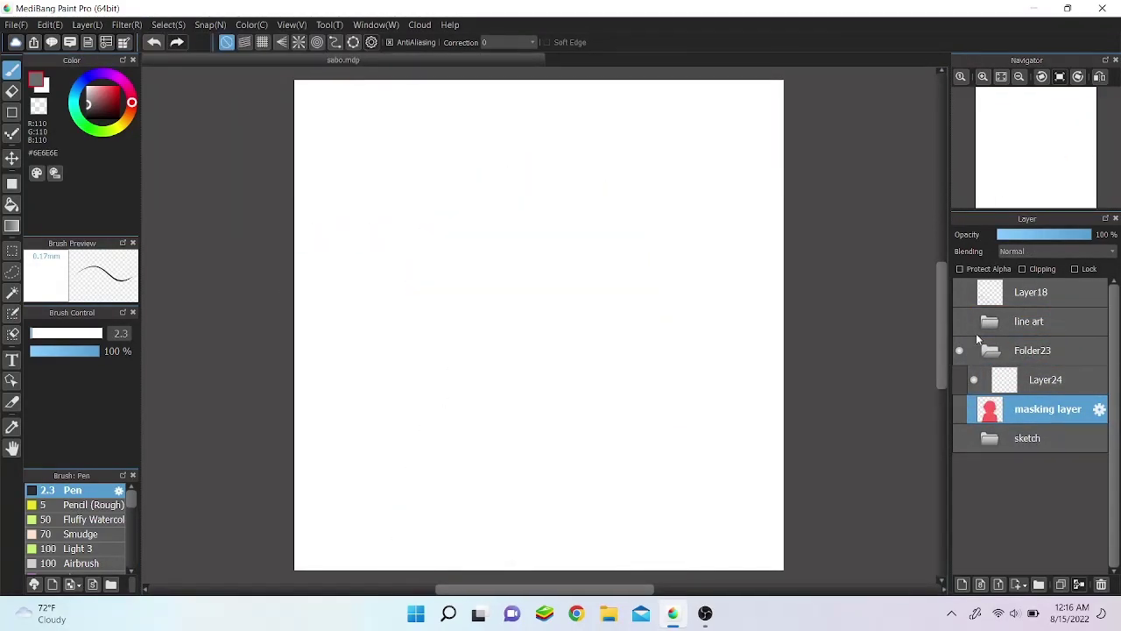
pyautogui.hotkey('ctrl', 'shift', 'n')
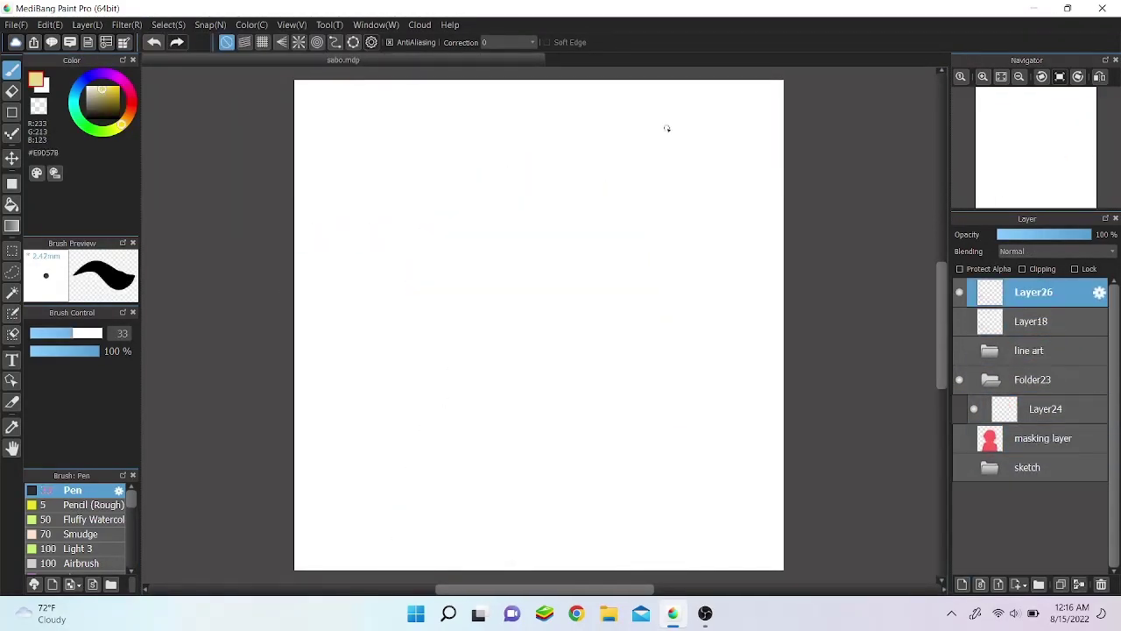
# Step: Paint yellow, orange, blue and pale peach colour swatches on the new layer, and undo the cream swatch overlapping the peach one
pyautogui.moveTo(666, 129); pyautogui.dragTo(673, 139)
pyautogui.moveTo(696, 277); pyautogui.dragTo(718, 312)
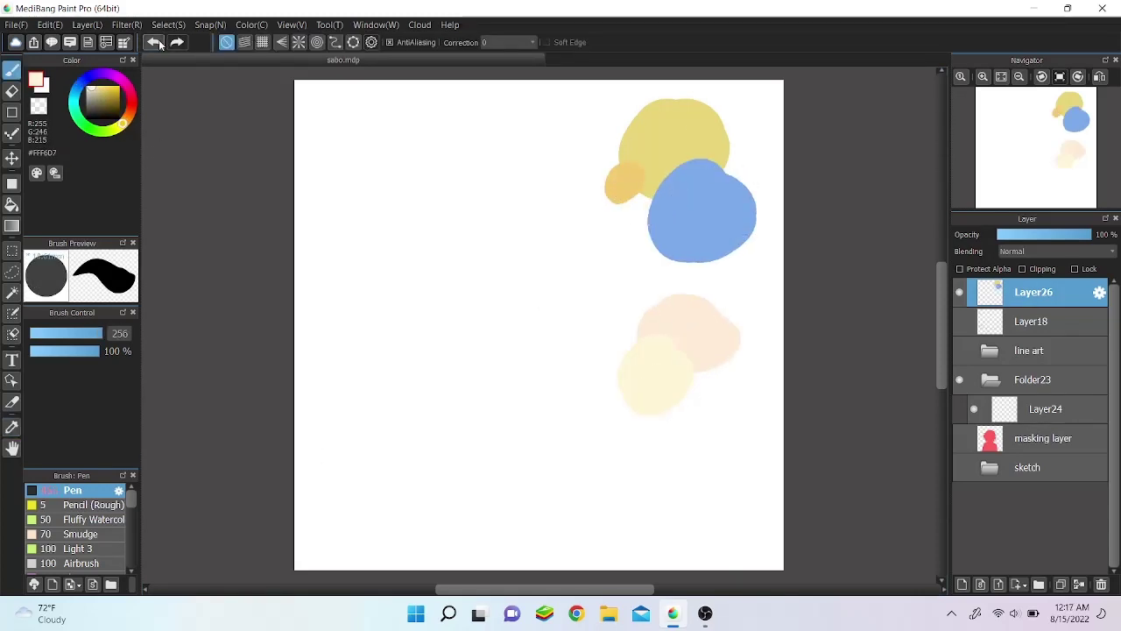
pyautogui.click(154, 43)
pyautogui.click(155, 43)
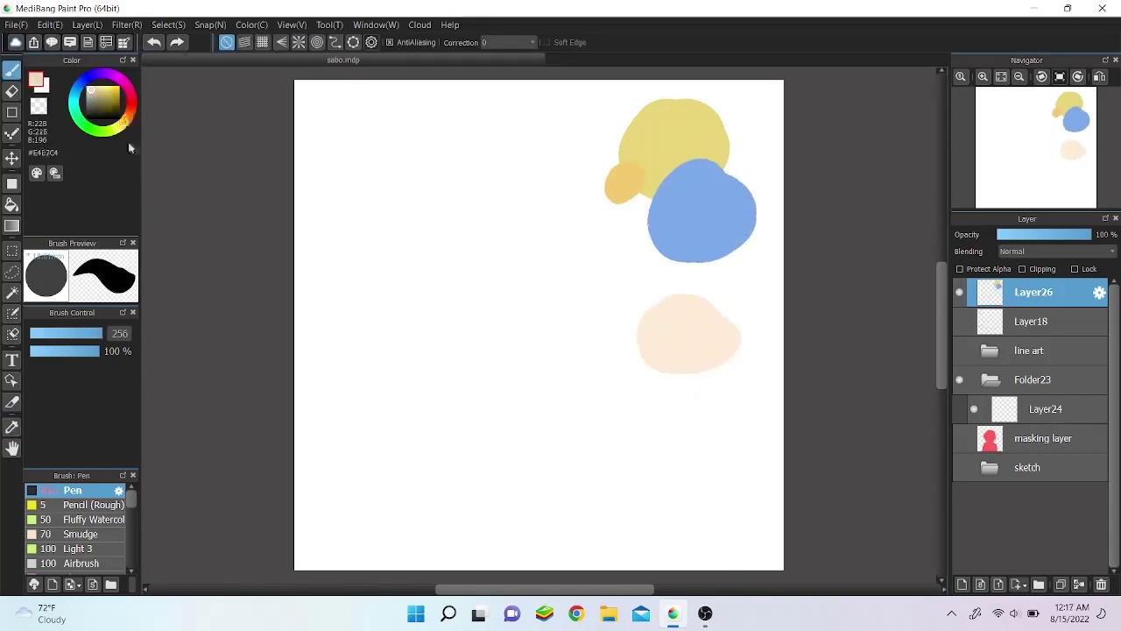
# Step: Show the masking layer and line art again and create a selection from the masking layer's opacity
pyautogui.click(959, 438)
pyautogui.click(959, 351)
pyautogui.click(1043, 438)
pyautogui.click(169, 25)
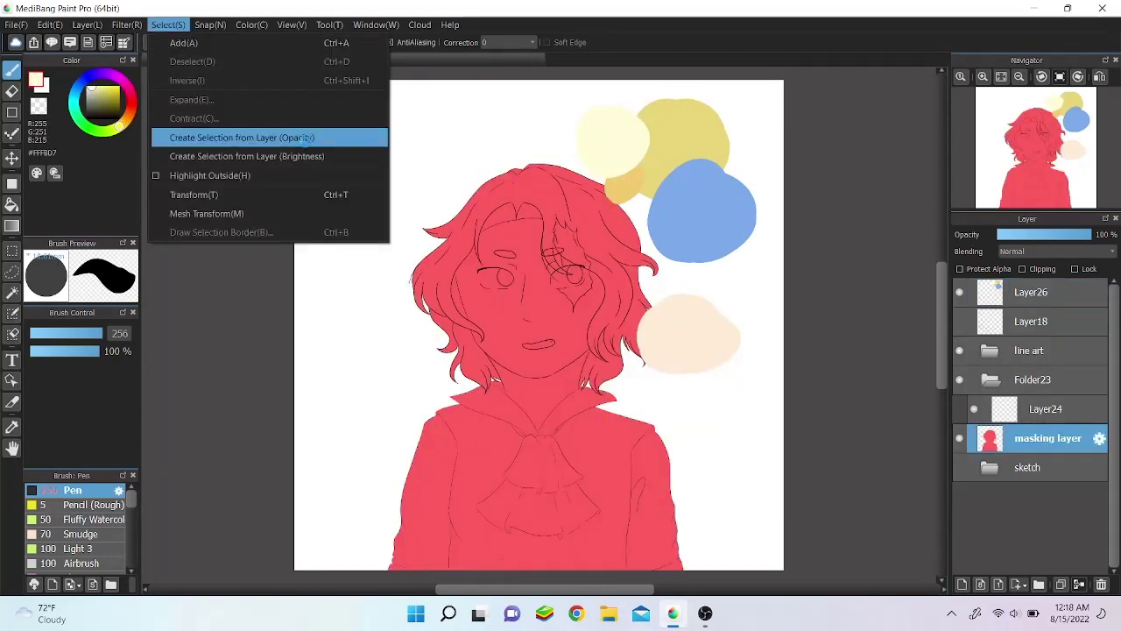
pyautogui.click(211, 137)
# Step: Make Layer24 active, pick the yellow #E9D57B from the swatches and hide the swatch layer for painting
pyautogui.click(1047, 409)
pyautogui.click(12, 426)
pyautogui.click(683, 123)
pyautogui.click(959, 292)
pyautogui.click(12, 69)
# Step: Paint all of the character's hair yellow on Layer24 inside the selection
pyautogui.scroll(5, 561, 307)
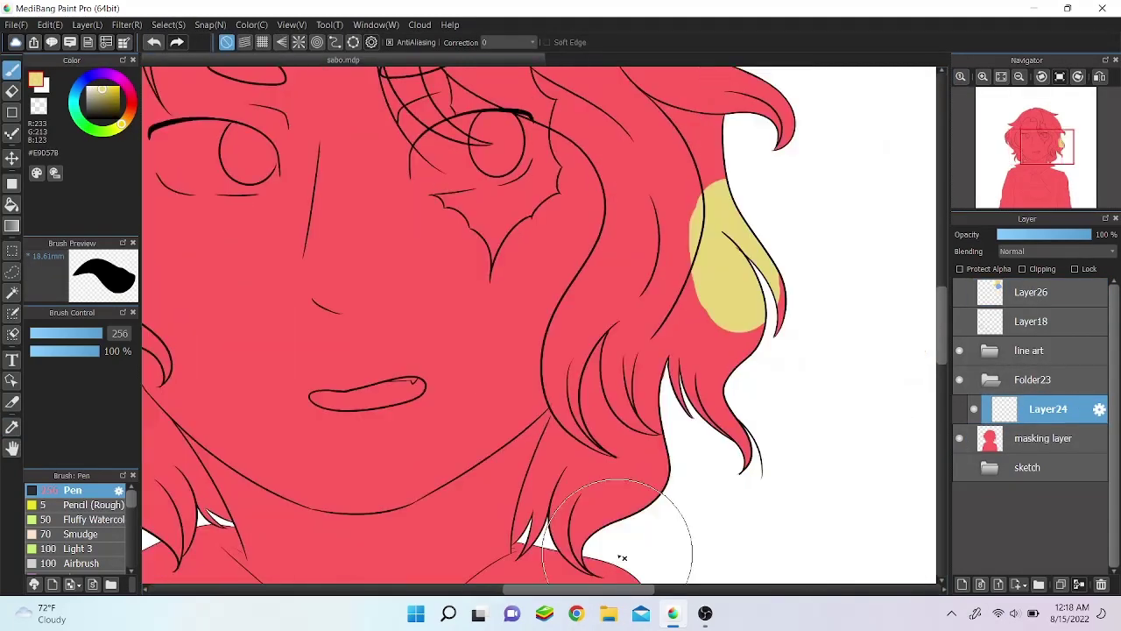
pyautogui.moveTo(701, 219); pyautogui.dragTo(718, 324)
pyautogui.moveTo(631, 175); pyautogui.dragTo(552, 298)
pyautogui.moveTo(263, 175); pyautogui.dragTo(193, 394)
pyautogui.scroll(-3, 561, 324)
pyautogui.moveTo(561, 420)
pyautogui.mouseDown()
pyautogui.moveTo(614, 450)
pyautogui.moveTo(538, 476)
pyautogui.mouseUp()
pyautogui.hscroll(-5, 538, 476)
pyautogui.moveTo(420, 263); pyautogui.dragTo(402, 308)
# Step: Erase the yellow overspill around the viewer-left cheek lock, the jaw and the side of the neck
pyautogui.press('e')
pyautogui.scroll(3, 512, 317)
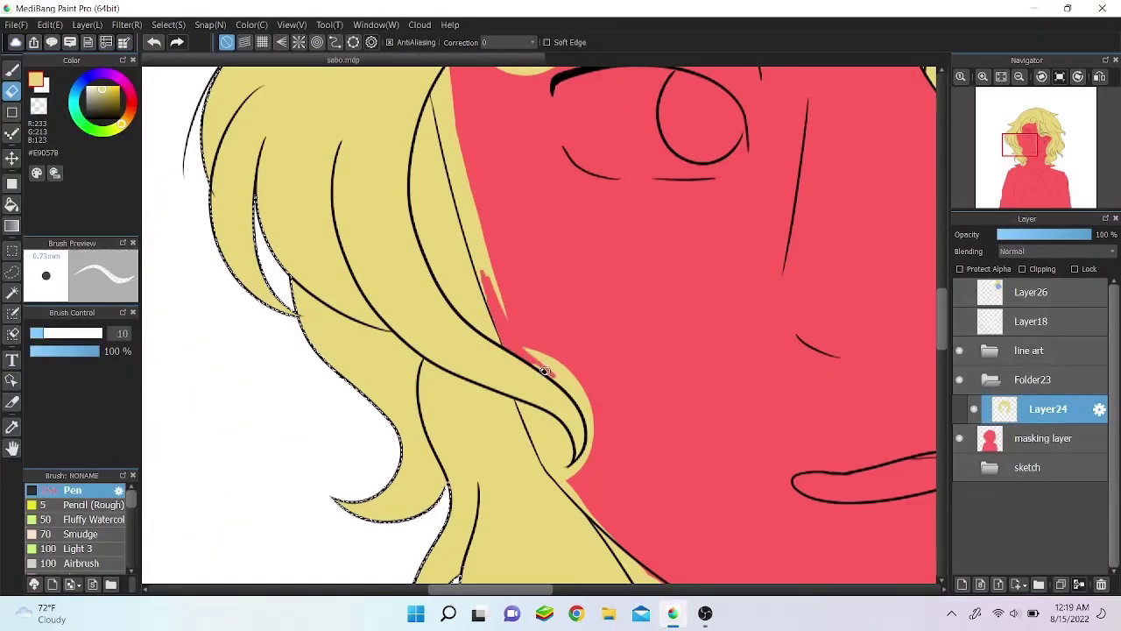
pyautogui.scroll(-5, 544, 371)
pyautogui.scroll(7, 526, 232)
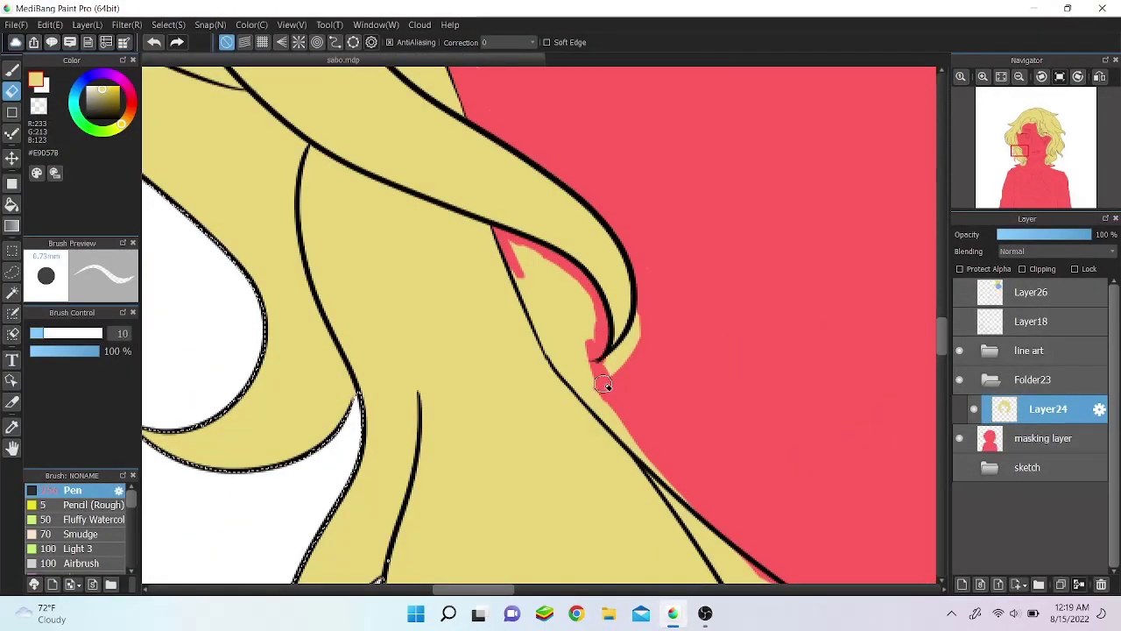
pyautogui.scroll(-3, 595, 350)
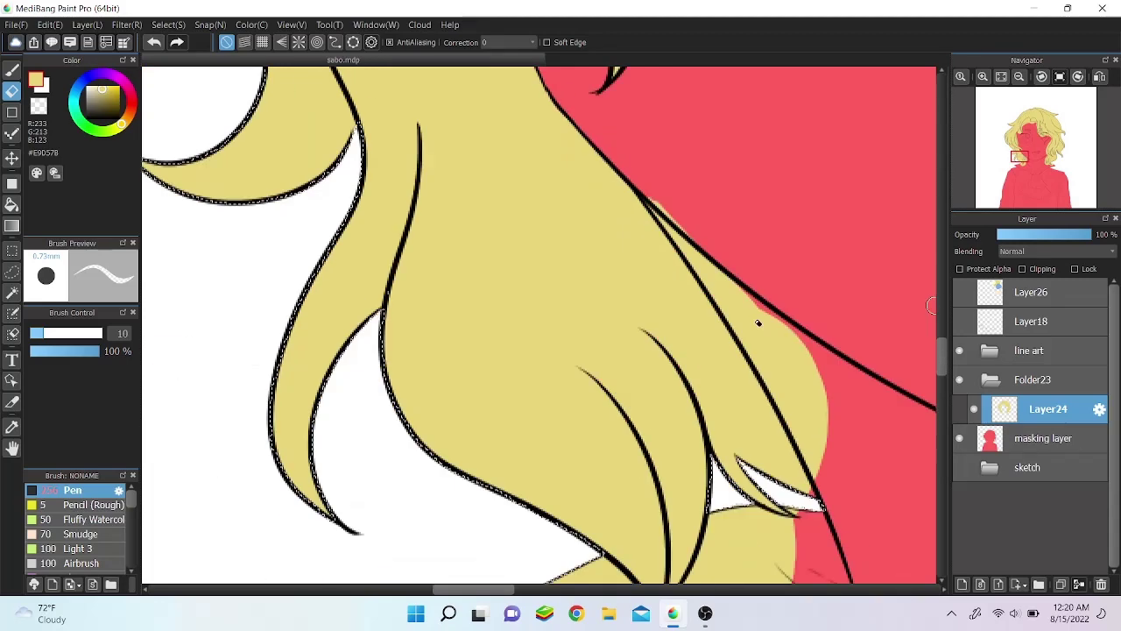
pyautogui.moveTo(653, 201)
pyautogui.mouseDown()
pyautogui.moveTo(734, 276)
pyautogui.moveTo(711, 313)
pyautogui.moveTo(583, 425)
pyautogui.mouseUp()
pyautogui.scroll(-3, 734, 274)
# Step: Erase the yellow overspill along the viewer-left cheek, the temple and the inner edge of the fringe with a size 20 eraser
pyautogui.press('[')
pyautogui.press('[')
pyautogui.press('[')
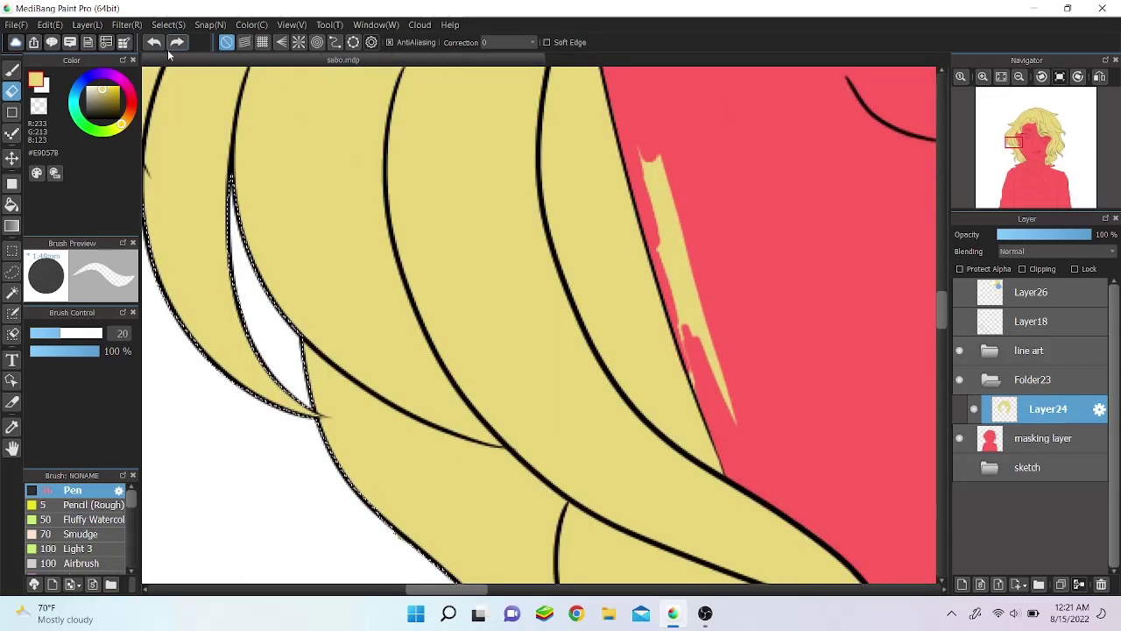
pyautogui.moveTo(679, 342); pyautogui.dragTo(707, 312)
pyautogui.moveTo(707, 312)
pyautogui.mouseDown()
pyautogui.moveTo(656, 162)
pyautogui.moveTo(643, 238)
pyautogui.moveTo(618, 258)
pyautogui.mouseUp()
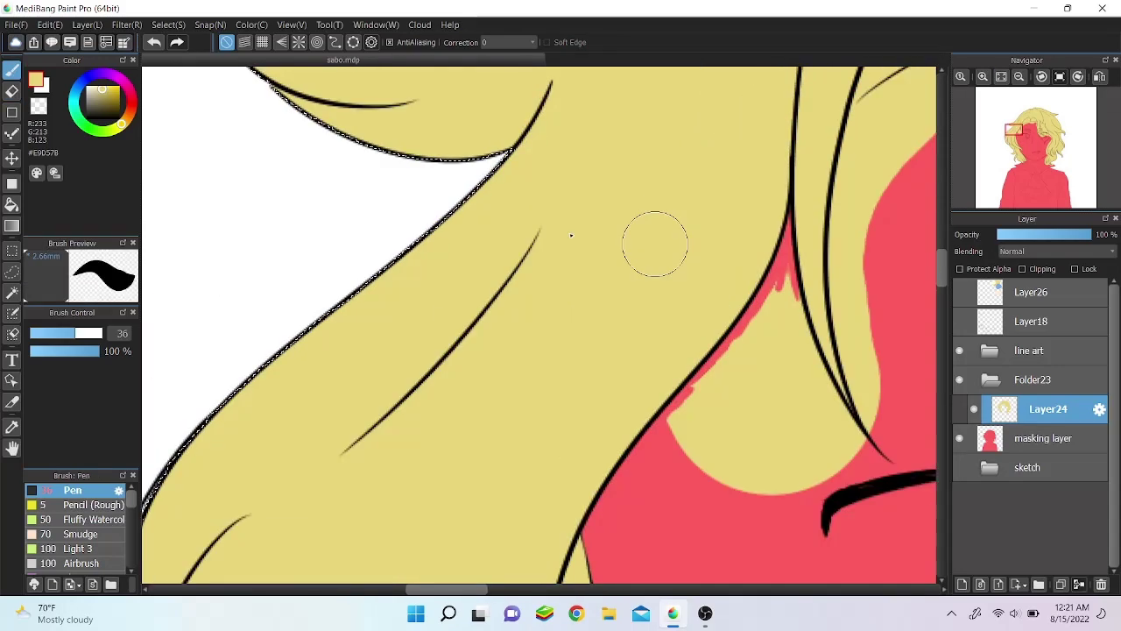
pyautogui.moveTo(780, 280)
pyautogui.mouseDown()
pyautogui.moveTo(861, 449)
pyautogui.moveTo(851, 446)
pyautogui.mouseUp()
pyautogui.moveTo(613, 210); pyautogui.dragTo(602, 401)
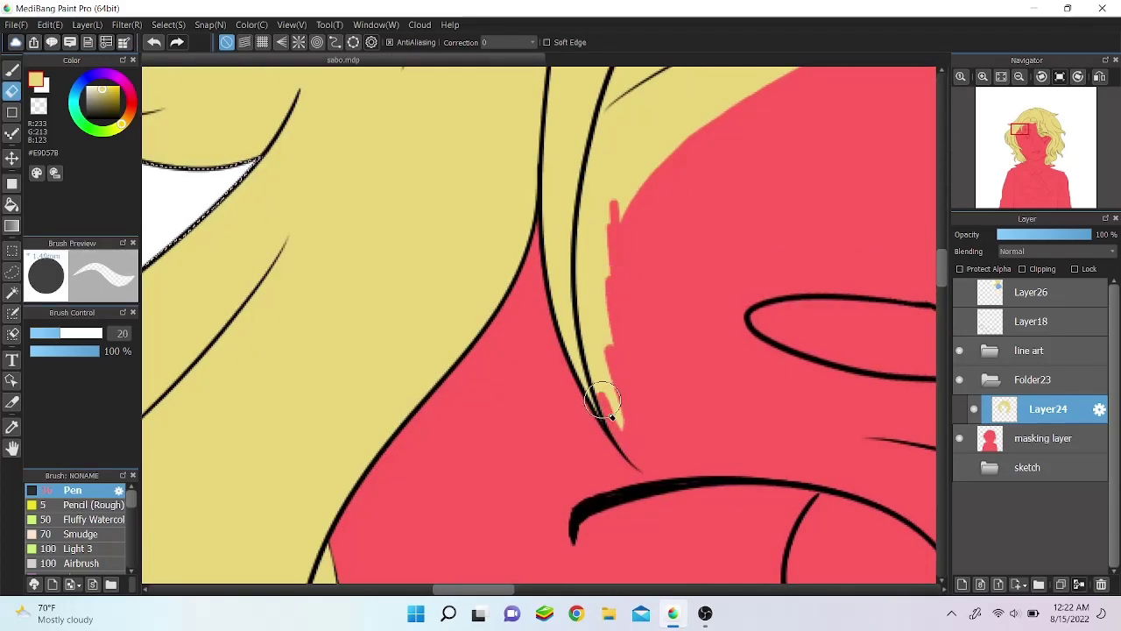
pyautogui.moveTo(582, 230)
pyautogui.mouseDown()
pyautogui.moveTo(607, 114)
pyautogui.moveTo(648, 175)
pyautogui.mouseUp()
# Step: Erase the yellow overspill around the viewer-right hair tips where they meet the collar
pyautogui.scroll(-5, 649, 175)
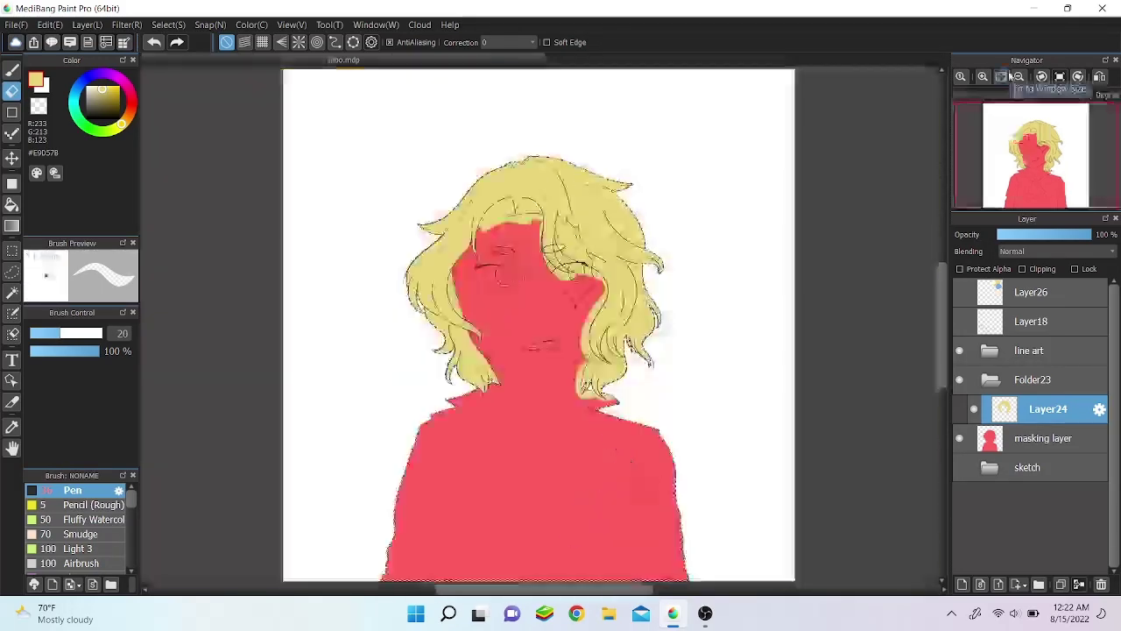
pyautogui.scroll(5, 751, 354)
pyautogui.scroll(2, 752, 354)
pyautogui.moveTo(460, 416)
pyautogui.mouseDown()
pyautogui.moveTo(515, 426)
pyautogui.moveTo(610, 428)
pyautogui.mouseUp()
pyautogui.moveTo(745, 429); pyautogui.dragTo(797, 460)
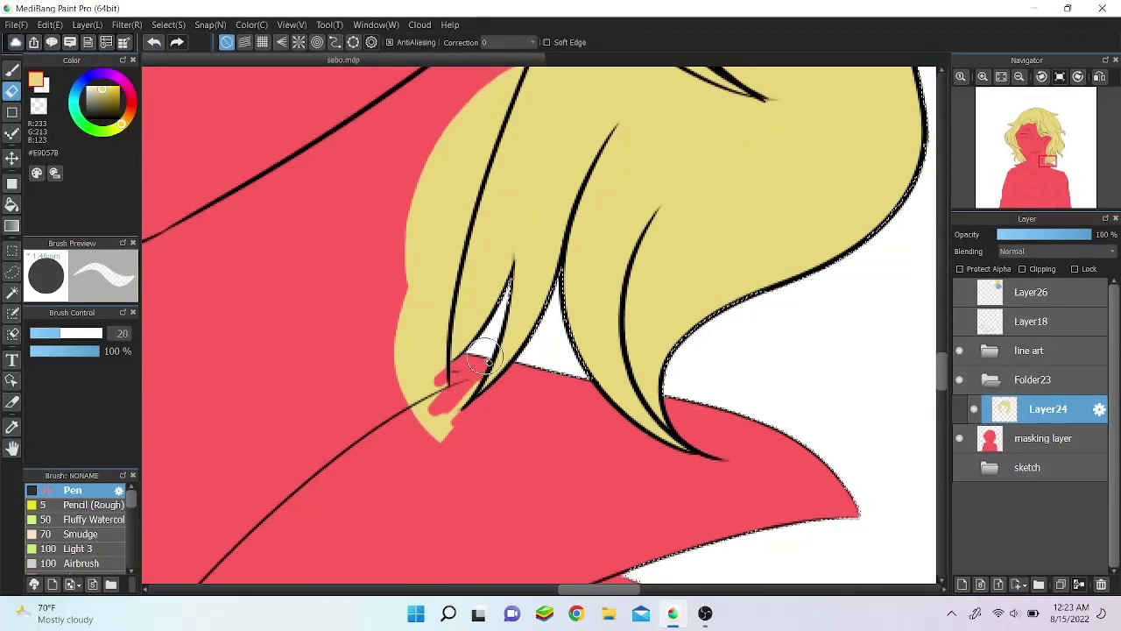
# Step: Erase the yellow overspill along the viewer-right side of the neck, the jaw and the lower cheek
pyautogui.press('h')
pyautogui.moveTo(639, 281); pyautogui.dragTo(653, 399)
pyautogui.scroll(2, 652, 398)
pyautogui.moveTo(570, 263)
pyautogui.mouseDown()
pyautogui.moveTo(648, 488)
pyautogui.moveTo(516, 145)
pyautogui.moveTo(552, 226)
pyautogui.mouseUp()
pyautogui.scroll(2, 552, 226)
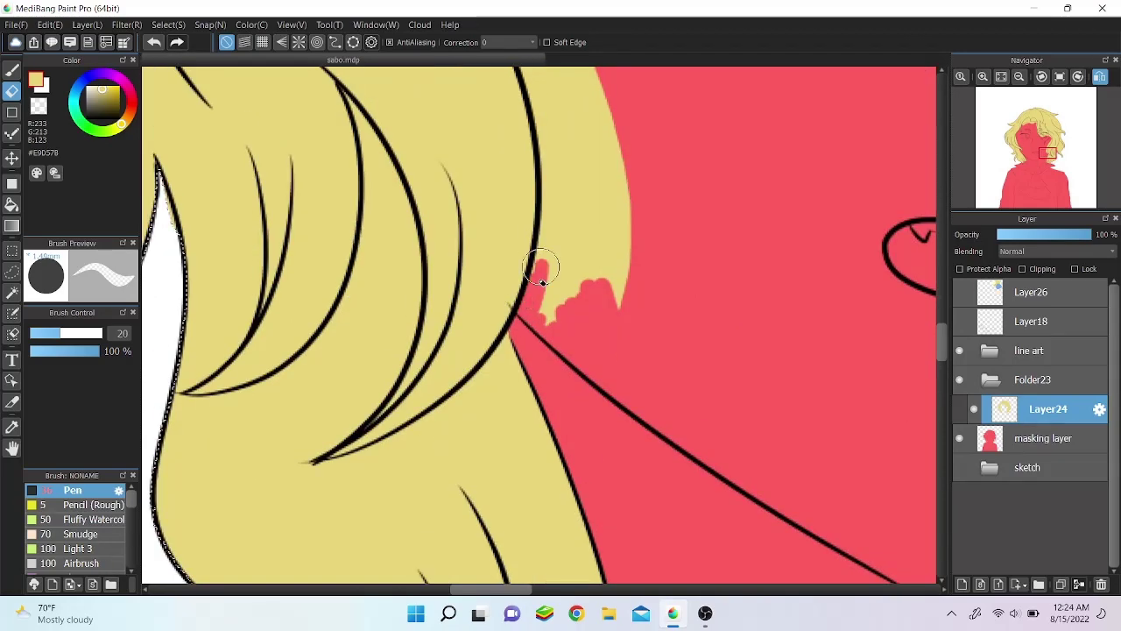
pyautogui.scroll(-2, 542, 281)
pyautogui.moveTo(491, 243)
pyautogui.mouseDown()
pyautogui.moveTo(554, 436)
pyautogui.moveTo(563, 240)
pyautogui.moveTo(508, 120)
pyautogui.mouseUp()
# Step: Erase the yellow overspill from the viewer-right cheek and the lower part of that eye
pyautogui.scroll(2, 508, 120)
pyautogui.moveTo(361, 157)
pyautogui.mouseDown()
pyautogui.moveTo(397, 355)
pyautogui.moveTo(368, 105)
pyautogui.mouseUp()
pyautogui.moveTo(368, 105)
pyautogui.mouseDown()
pyautogui.moveTo(394, 488)
pyautogui.moveTo(601, 359)
pyautogui.mouseUp()
pyautogui.press('h')
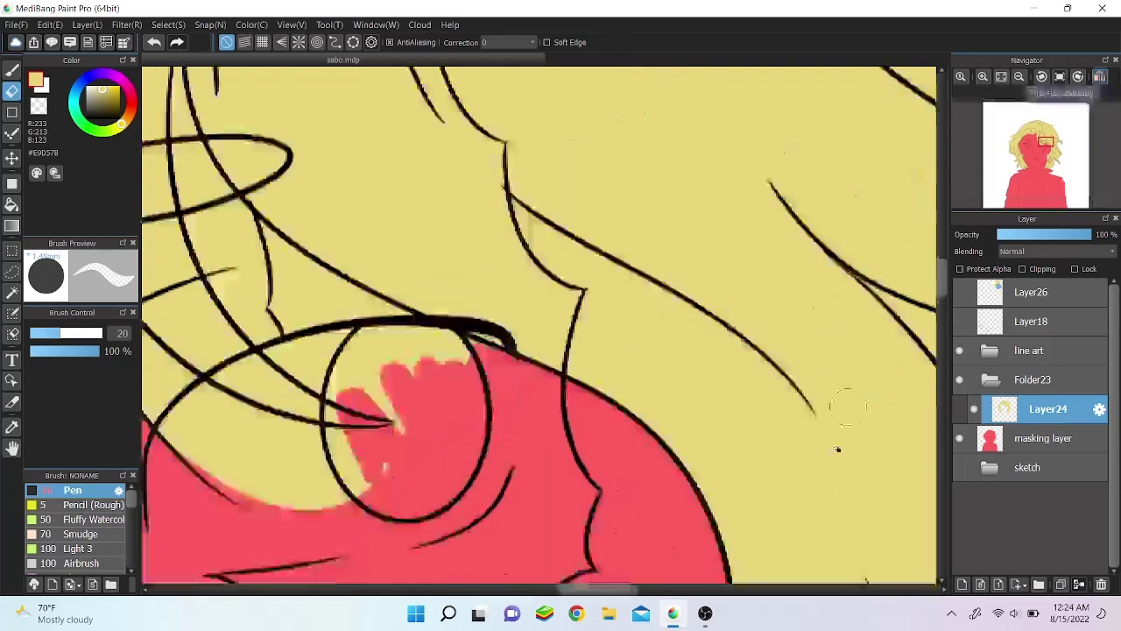
# Step: Erase the yellow between and around the fringe strands that cross the viewer-right eye and eyebrow
pyautogui.scroll(-2, 848, 405)
pyautogui.scroll(2, 401, 232)
pyautogui.scroll(-3, 943, 272)
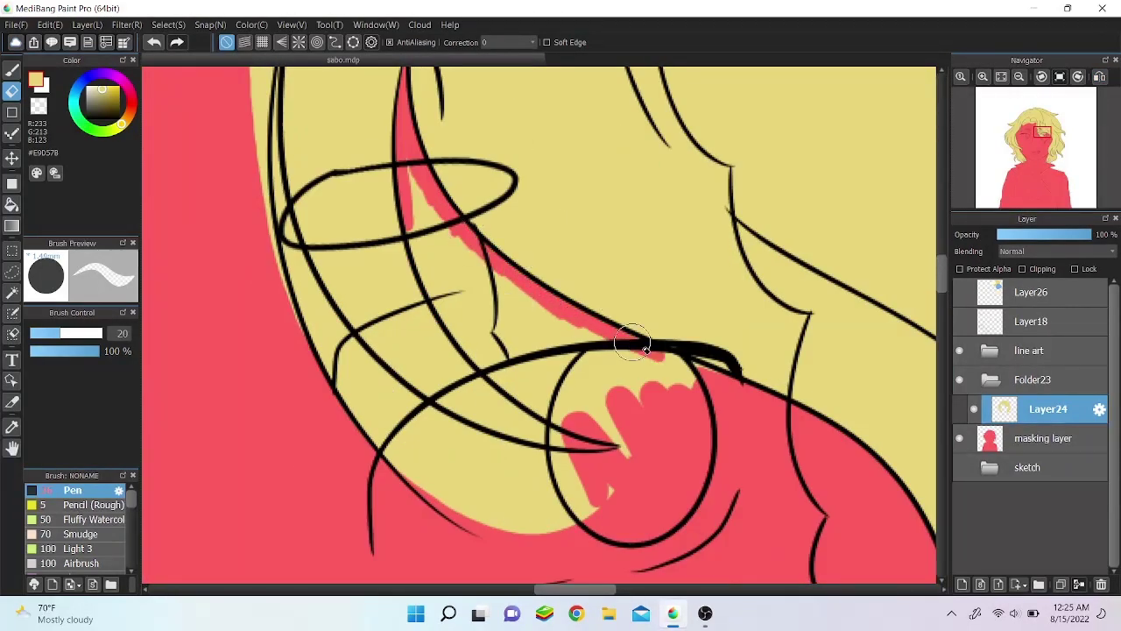
pyautogui.press('b')
pyautogui.press('e')
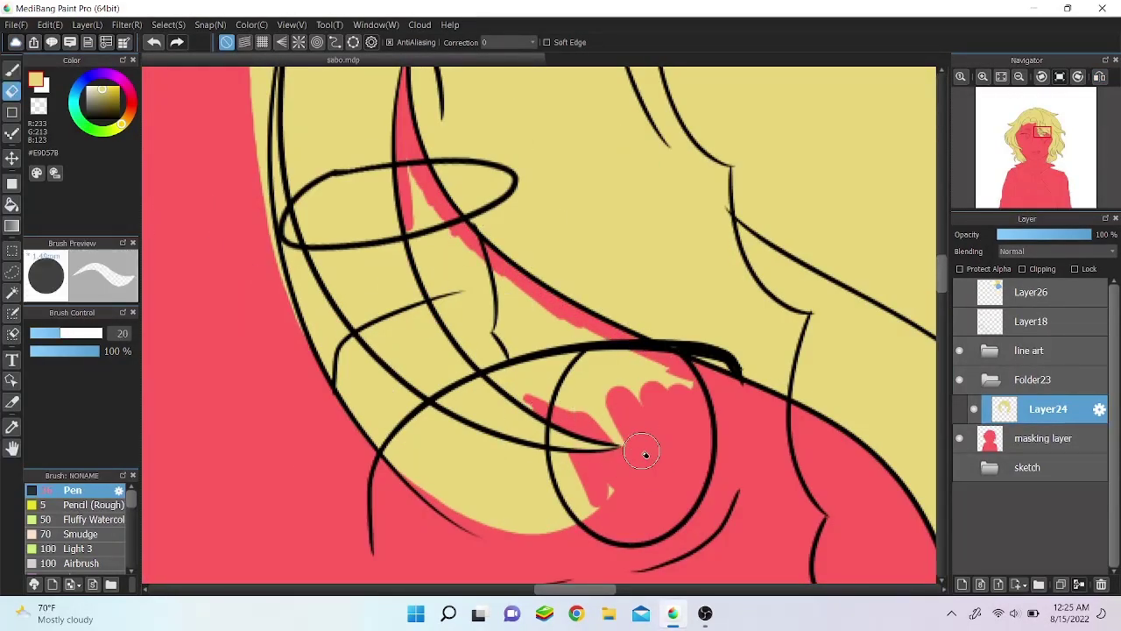
pyautogui.moveTo(421, 175)
pyautogui.mouseDown()
pyautogui.moveTo(499, 307)
pyautogui.moveTo(576, 363)
pyautogui.moveTo(622, 420)
pyautogui.mouseUp()
pyautogui.scroll(-2, 398, 333)
pyautogui.moveTo(398, 333); pyautogui.dragTo(625, 413)
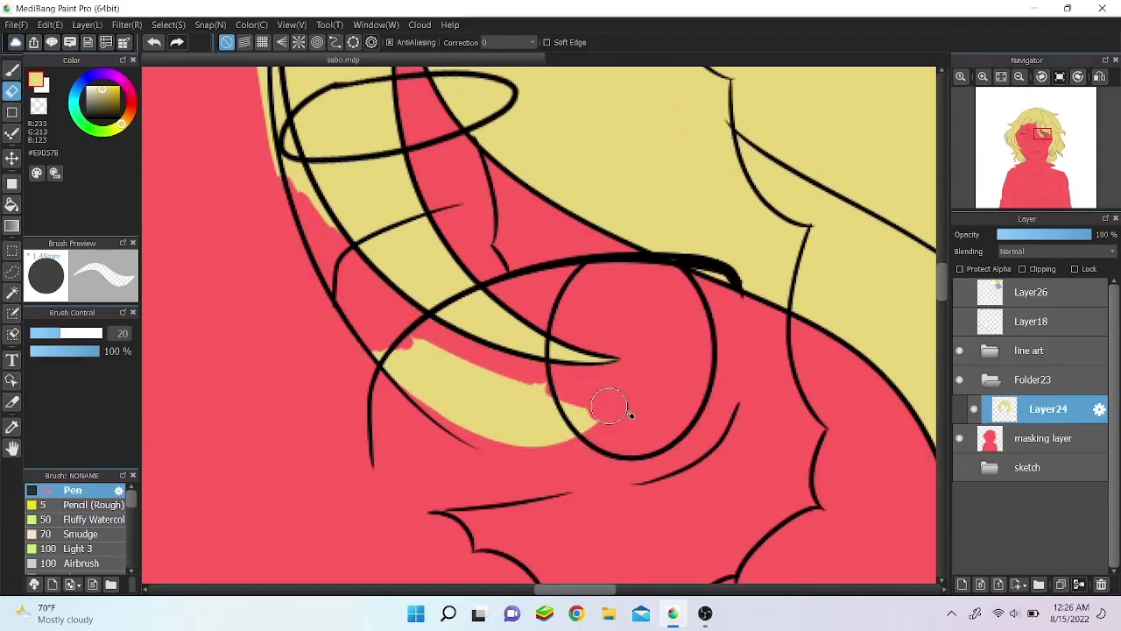
# Step: Erase the yellow from the forehead beneath the curved hairline on both sides of the parting
pyautogui.scroll(5, 575, 490)
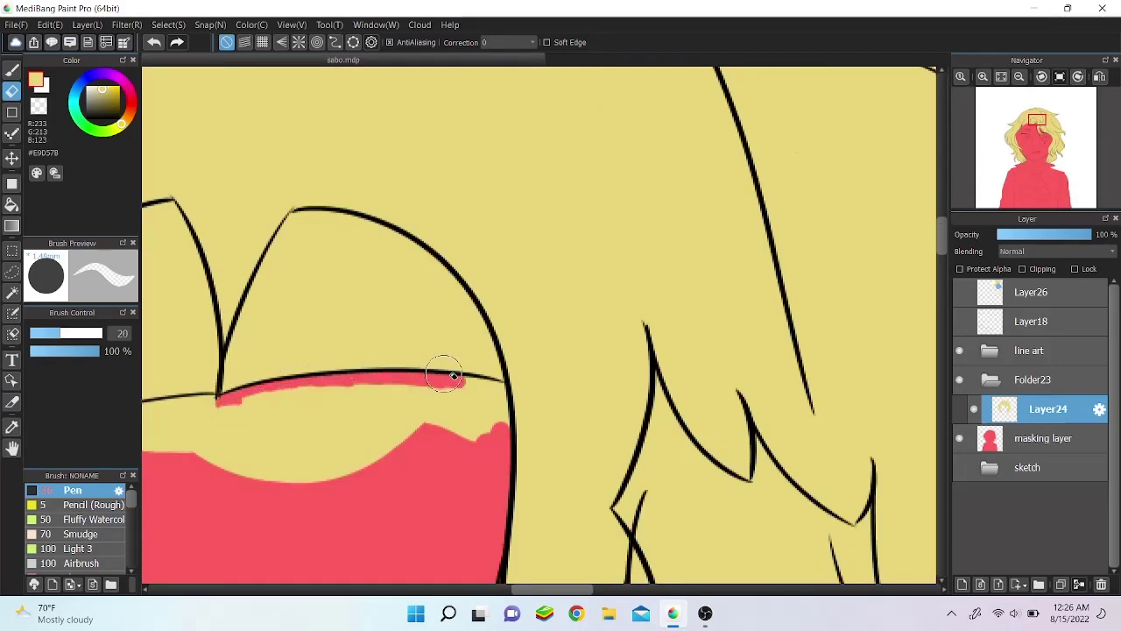
pyautogui.moveTo(453, 375)
pyautogui.mouseDown()
pyautogui.moveTo(343, 389)
pyautogui.moveTo(225, 426)
pyautogui.mouseUp()
pyautogui.scroll(-3, 225, 426)
pyautogui.hscroll(-5, 225, 426)
pyautogui.press('b')
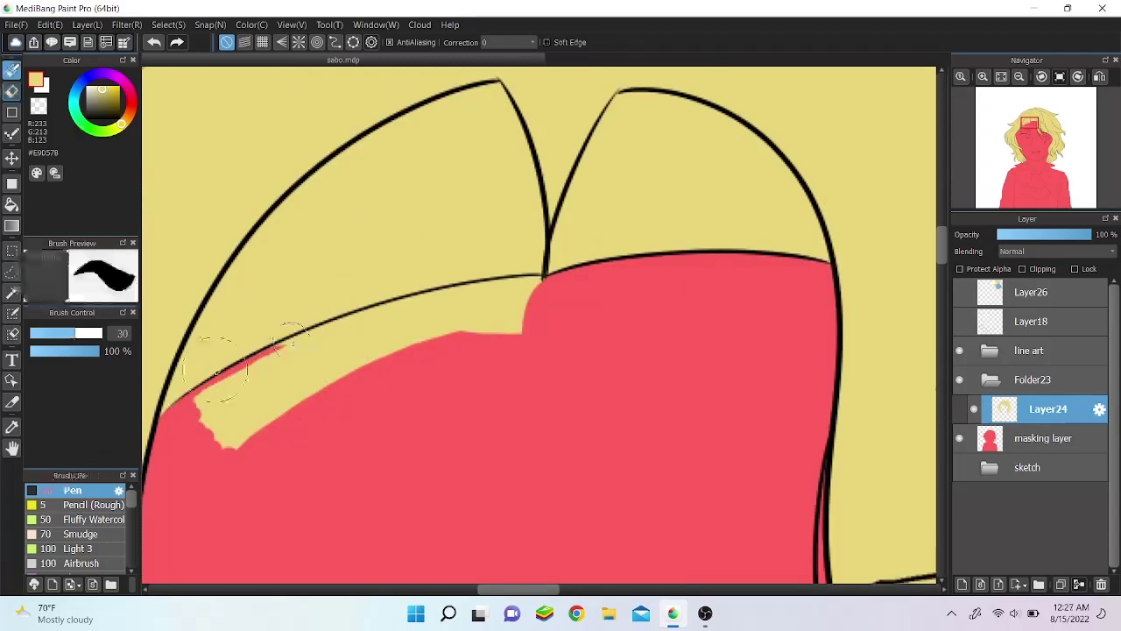
pyautogui.press('e')
pyautogui.moveTo(530, 298)
pyautogui.mouseDown()
pyautogui.moveTo(334, 336)
pyautogui.moveTo(473, 315)
pyautogui.mouseUp()
# Step: Select the hair shape from Layer24, hide that layer and clear the hair area from the masking layer
pyautogui.moveTo(1078, 95); pyautogui.dragTo(1021, 95)
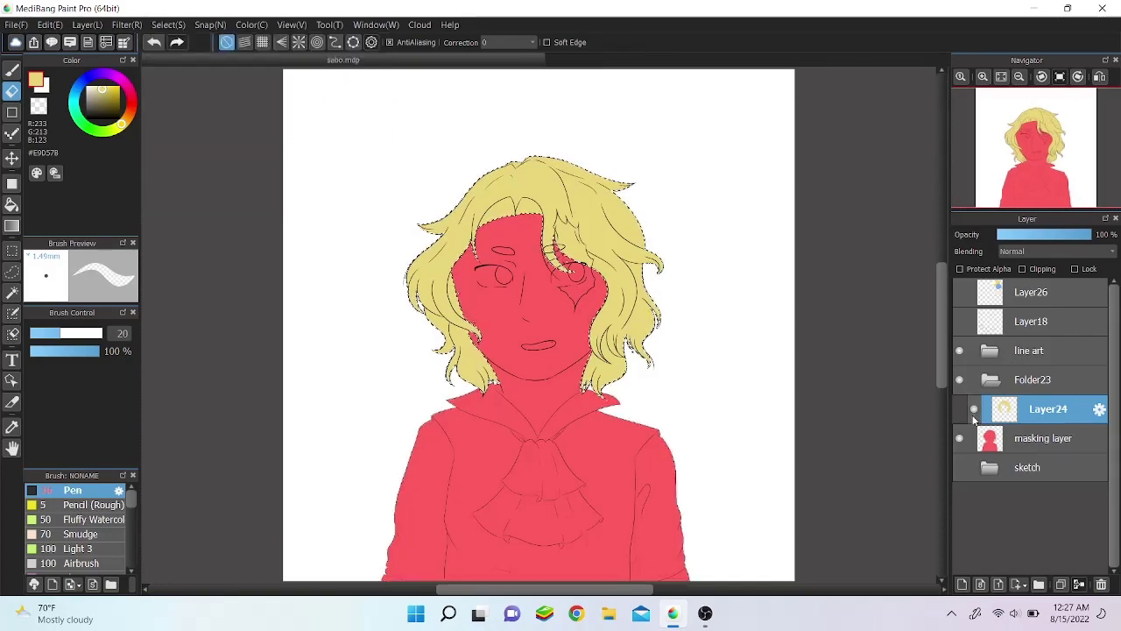
pyautogui.scroll(5, 338, 334)
pyautogui.scroll(-3, 361, 326)
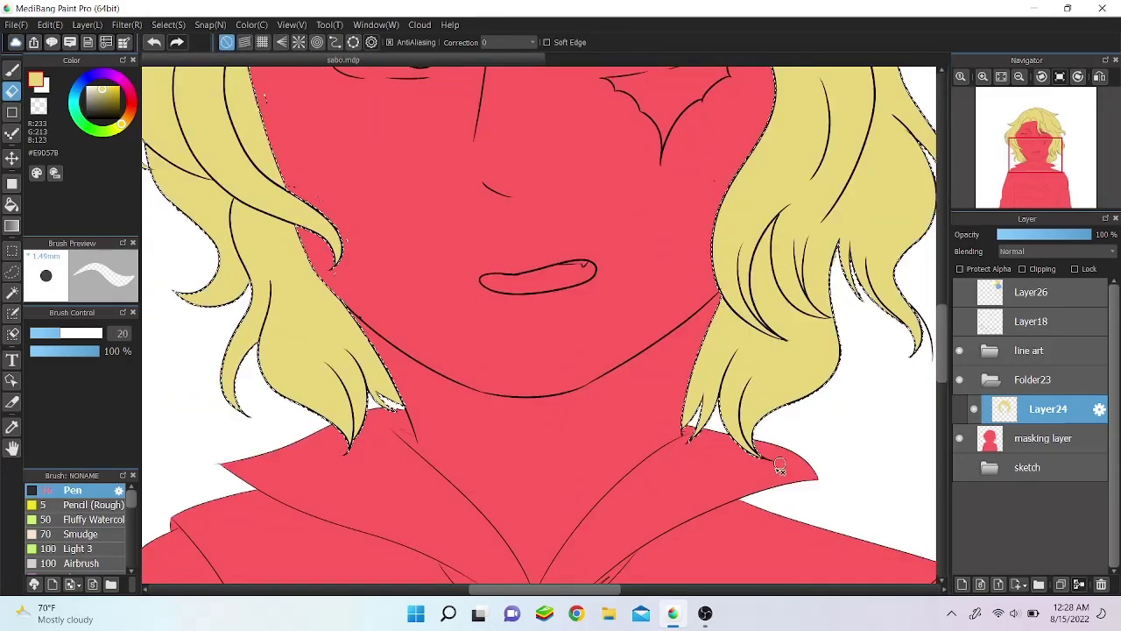
pyautogui.click(168, 25)
pyautogui.click(169, 24)
pyautogui.scroll(-3, 525, 324)
pyautogui.click(974, 408)
pyautogui.click(971, 438)
pyautogui.press('Delete')
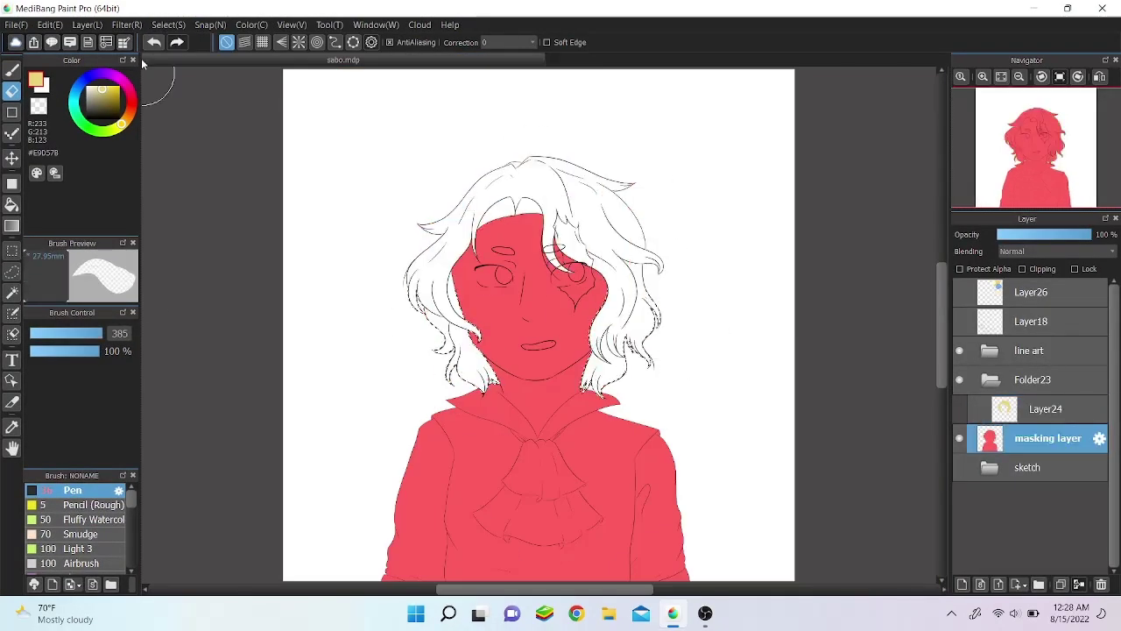
# Step: Add a new layer above Layer24 and fill the face with the pale peach swatch colour #FFECD7
pyautogui.click(974, 408)
pyautogui.click(962, 584)
pyautogui.click(959, 292)
pyautogui.scroll(5, 751, 228)
pyautogui.moveTo(752, 228)
pyautogui.mouseDown()
pyautogui.moveTo(708, 225)
pyautogui.moveTo(613, 176)
pyautogui.mouseUp()
# Step: Paint peach #FFECD7 on Layer27 along the viewer-left edge of the neck, beside the hair and collar line
pyautogui.moveTo(945, 310); pyautogui.dragTo(944, 368)
pyautogui.moveTo(375, 289); pyautogui.dragTo(433, 368)
pyautogui.scroll(2, 420, 359)
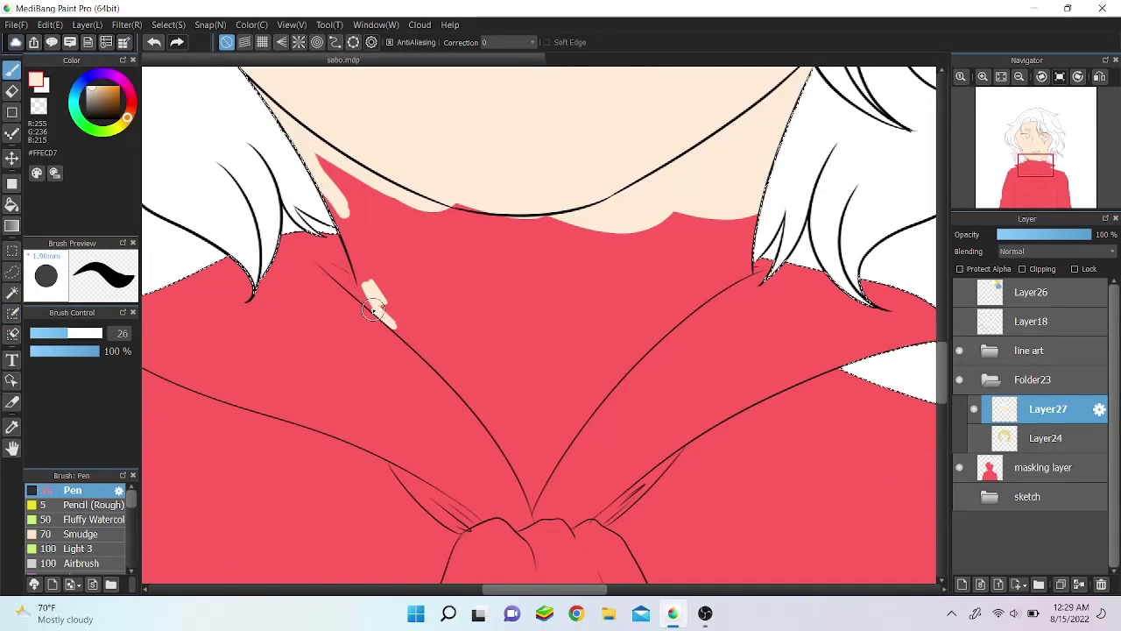
pyautogui.moveTo(333, 210)
pyautogui.mouseDown()
pyautogui.moveTo(379, 241)
pyautogui.moveTo(430, 361)
pyautogui.mouseUp()
pyautogui.scroll(3, 429, 361)
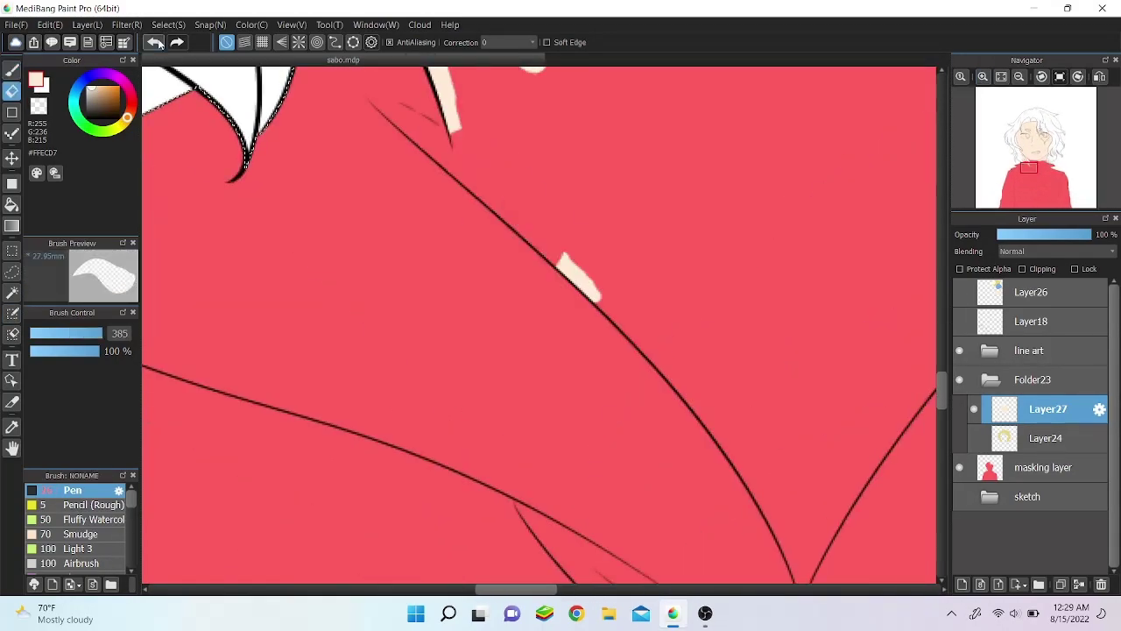
pyautogui.scroll(-2, 609, 309)
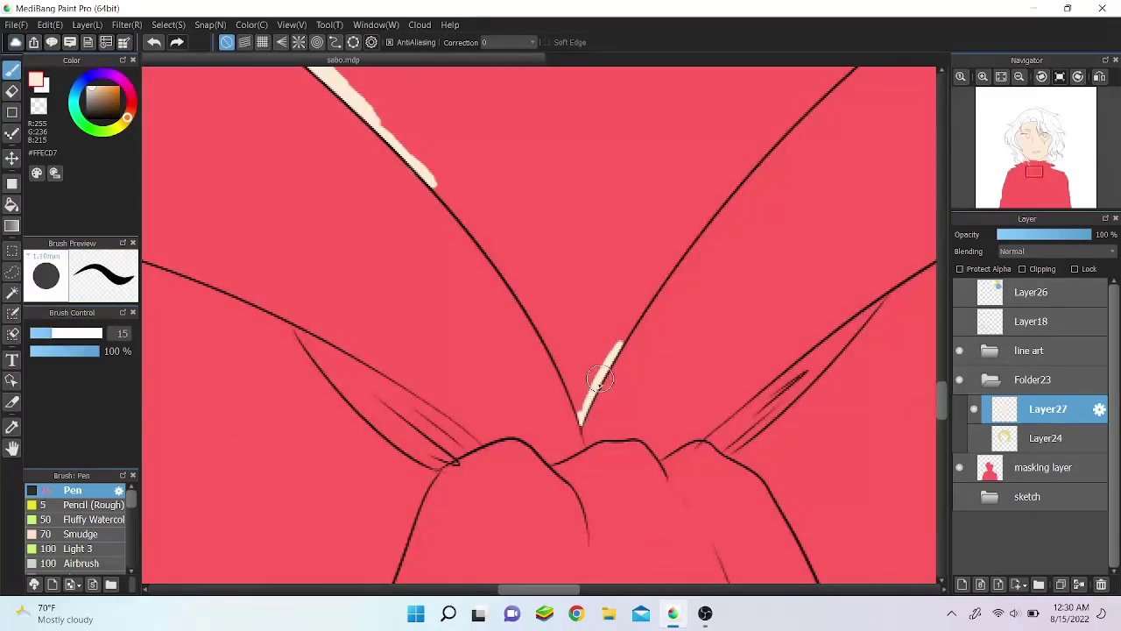
# Step: Outline the V-shaped neck opening in peach along both collar edges, from the cravat knot up to the viewer-right hair
pyautogui.press('h')
pyautogui.moveTo(548, 306)
pyautogui.mouseDown()
pyautogui.moveTo(496, 422)
pyautogui.moveTo(499, 363)
pyautogui.mouseUp()
pyautogui.press('h')
pyautogui.scroll(1, 499, 363)
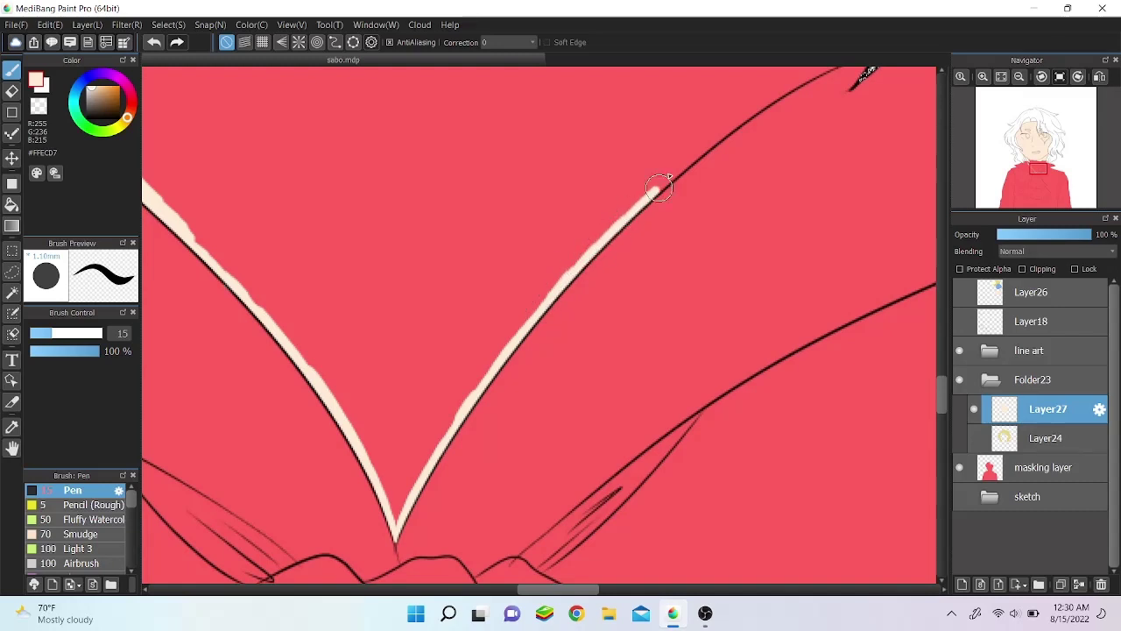
pyautogui.moveTo(396, 524)
pyautogui.mouseDown()
pyautogui.moveTo(411, 399)
pyautogui.moveTo(531, 300)
pyautogui.mouseUp()
pyautogui.scroll(3, 823, 246)
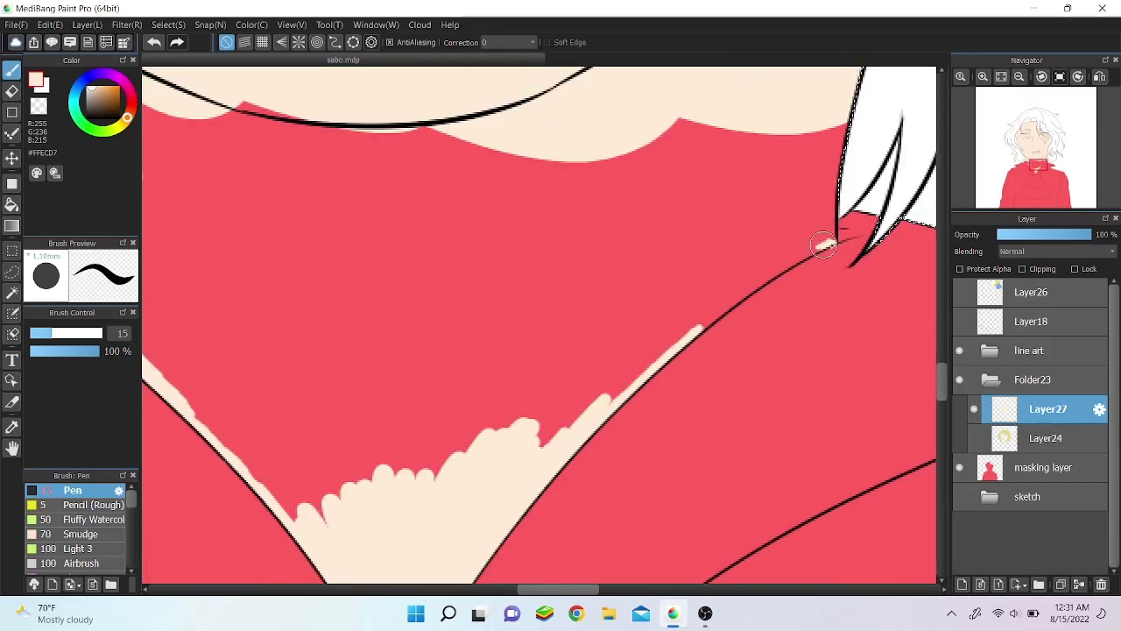
pyautogui.moveTo(756, 280); pyautogui.dragTo(699, 330)
# Step: Fill the remaining red area of the neck between the chin and the collar V with peach
pyautogui.moveTo(847, 123)
pyautogui.mouseDown()
pyautogui.moveTo(763, 270)
pyautogui.moveTo(678, 187)
pyautogui.moveTo(488, 431)
pyautogui.moveTo(502, 218)
pyautogui.moveTo(289, 289)
pyautogui.mouseUp()
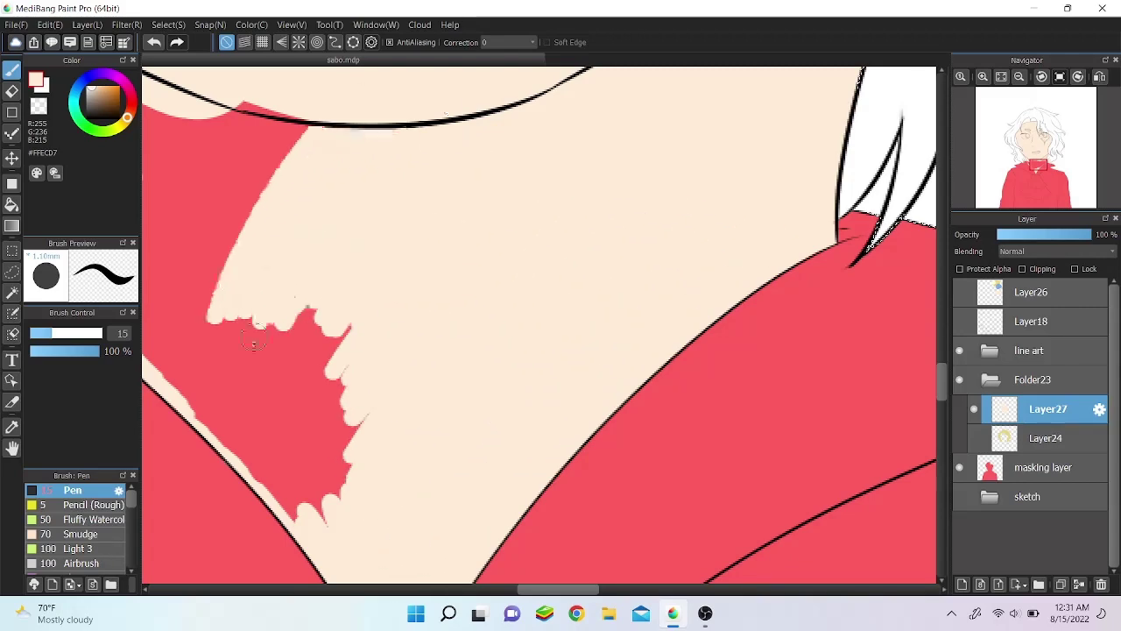
pyautogui.hscroll(-3, 289, 289)
pyautogui.moveTo(237, 155)
pyautogui.mouseDown()
pyautogui.moveTo(339, 413)
pyautogui.moveTo(298, 335)
pyautogui.mouseUp()
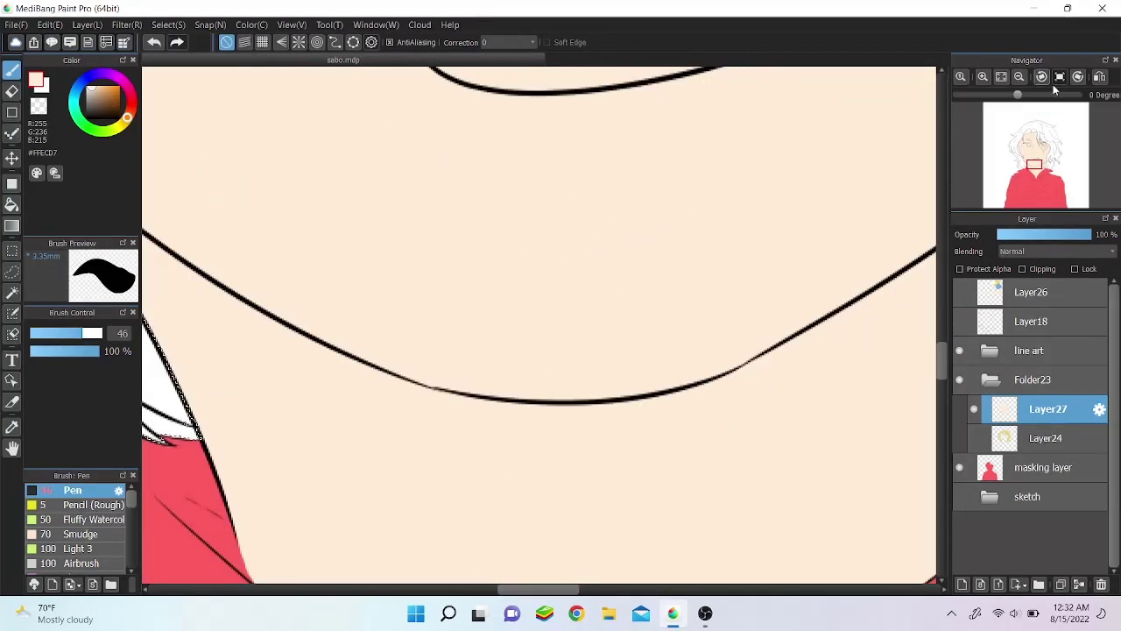
# Step: Reset the canvas rotation and clear the face and neck skin area from the masking layer
pyautogui.click(1059, 77)
pyautogui.click(1048, 466)
pyautogui.press('e')
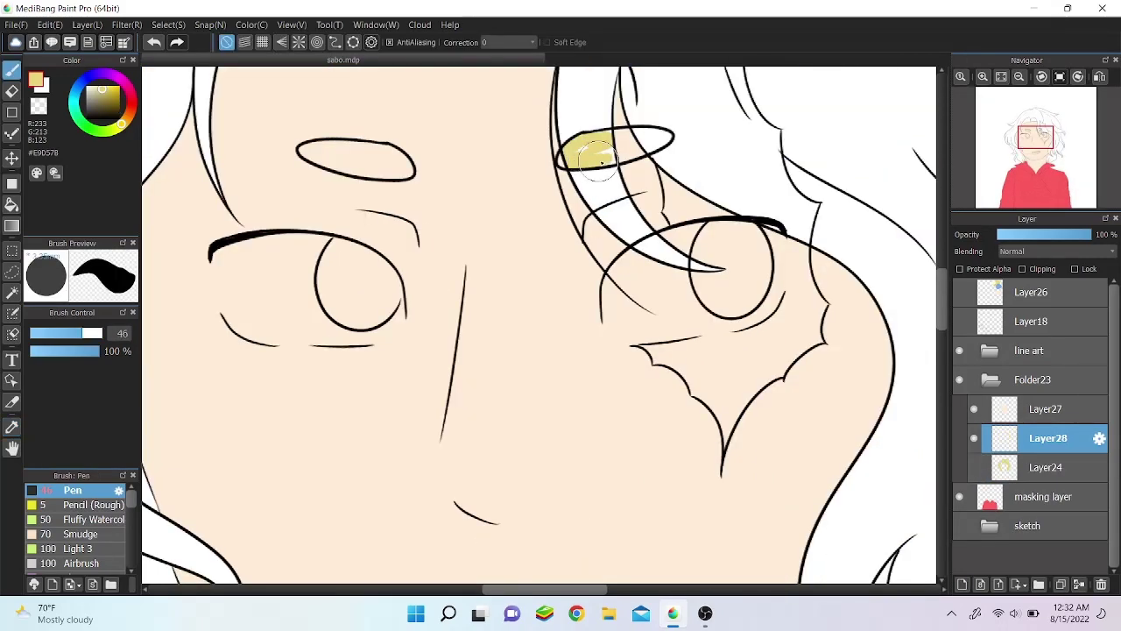
# Step: Fill both eyebrows on a new layer above the skin layer and colour them dark yellow #D4B13B
pyautogui.moveTo(597, 163); pyautogui.dragTo(627, 131)
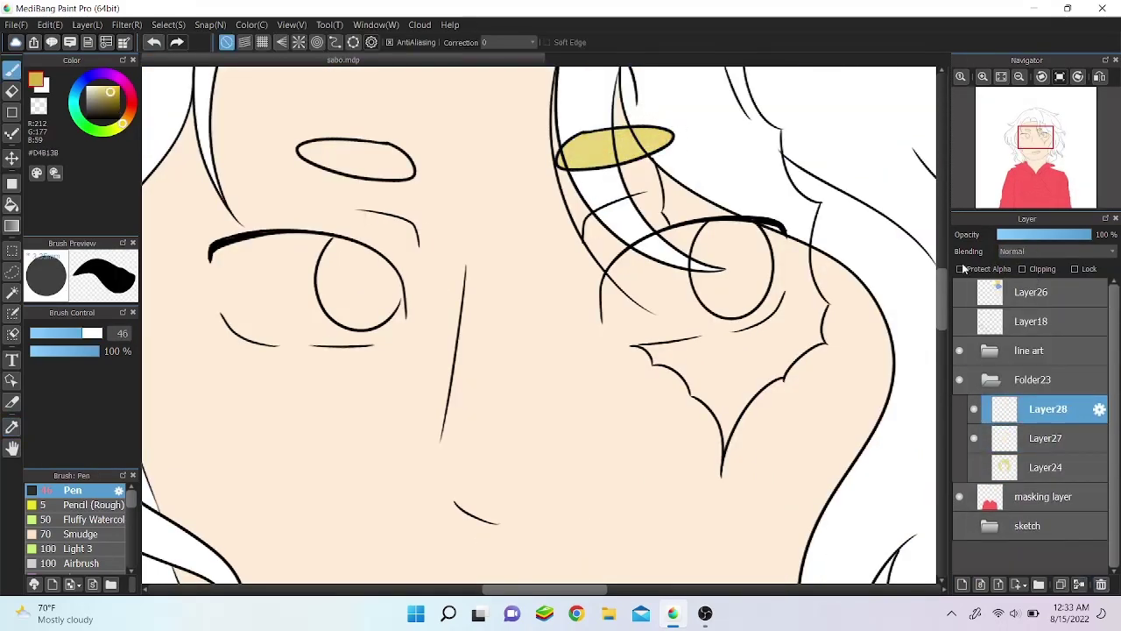
pyautogui.moveTo(343, 165); pyautogui.dragTo(357, 169)
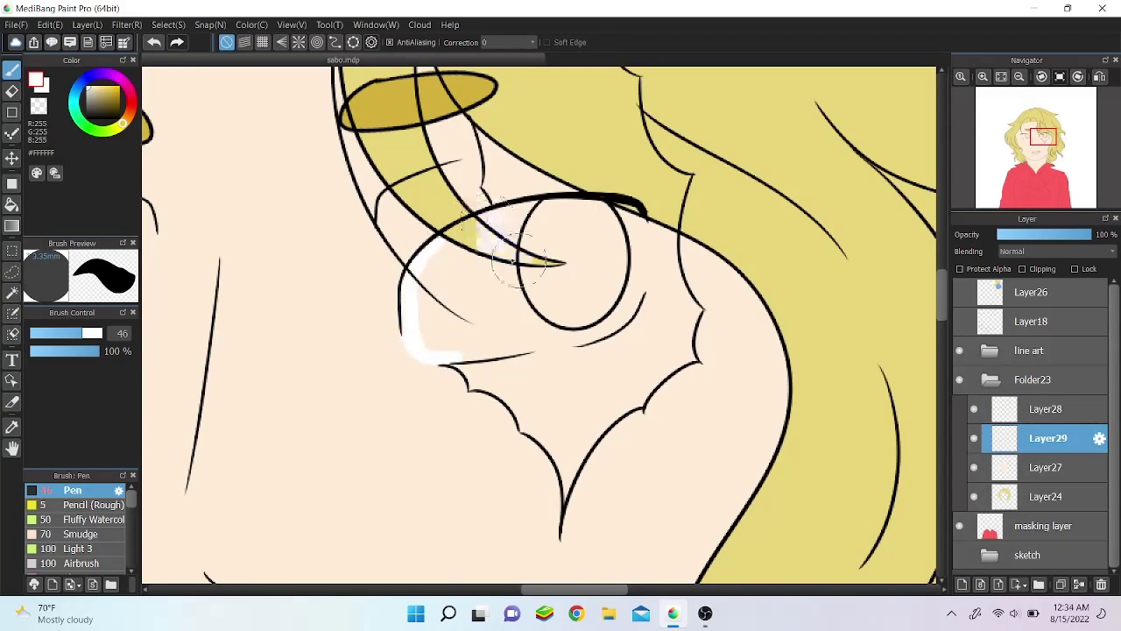
# Step: Fill the viewer-right eye with white #FFFFFF on Layer29 and clean up the edges around its outline
pyautogui.press('h')
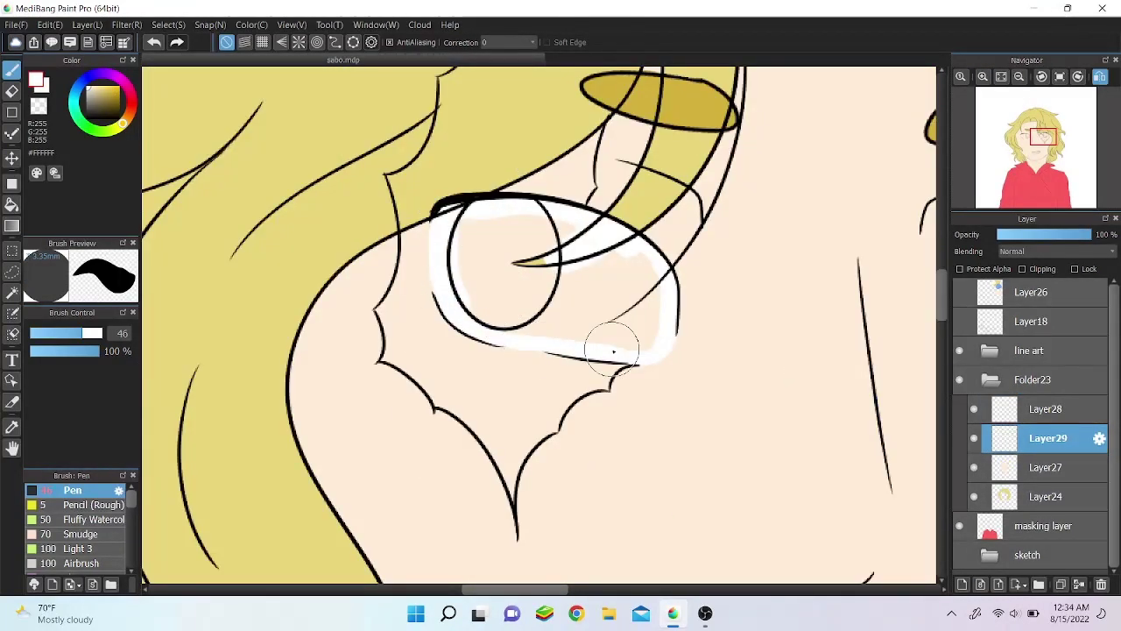
pyautogui.moveTo(438, 288)
pyautogui.mouseDown()
pyautogui.moveTo(646, 320)
pyautogui.moveTo(543, 290)
pyautogui.mouseUp()
pyautogui.press('e')
pyautogui.hotkey('ctrl', '+')
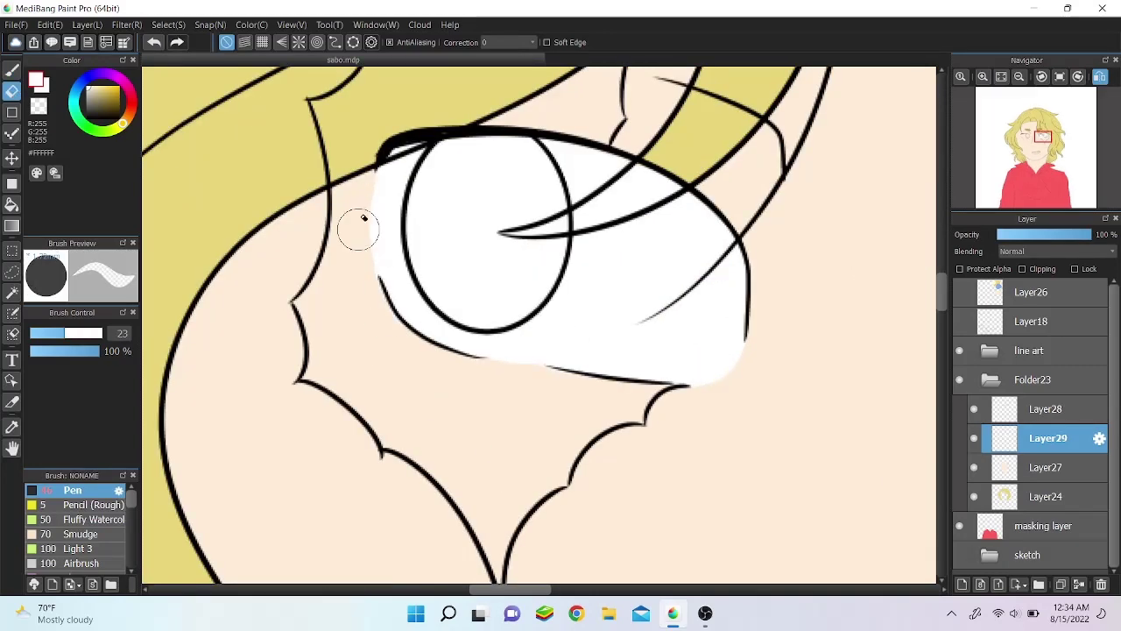
pyautogui.press('b')
pyautogui.press('e')
pyautogui.press('b')
pyautogui.press('h')
pyautogui.press('e')
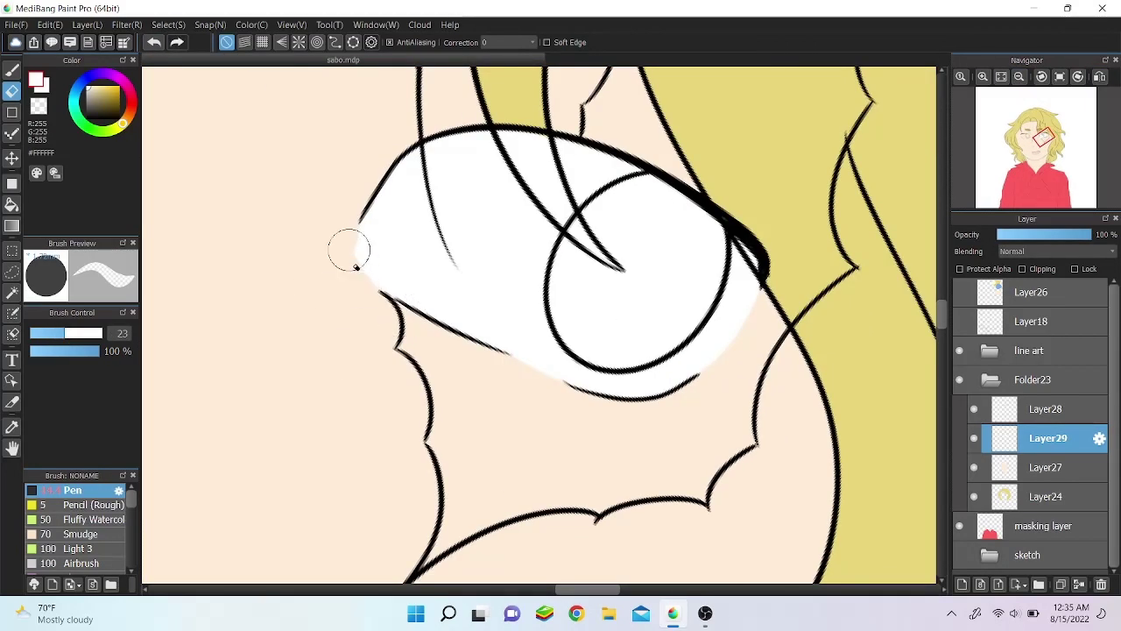
# Step: Duplicate the eye white and transform the copy to fit the viewer-left eye outline
pyautogui.hotkey('ctrl', '-')
pyautogui.hotkey('ctrl', '-')
pyautogui.click(87, 25)
pyautogui.click(176, 421)
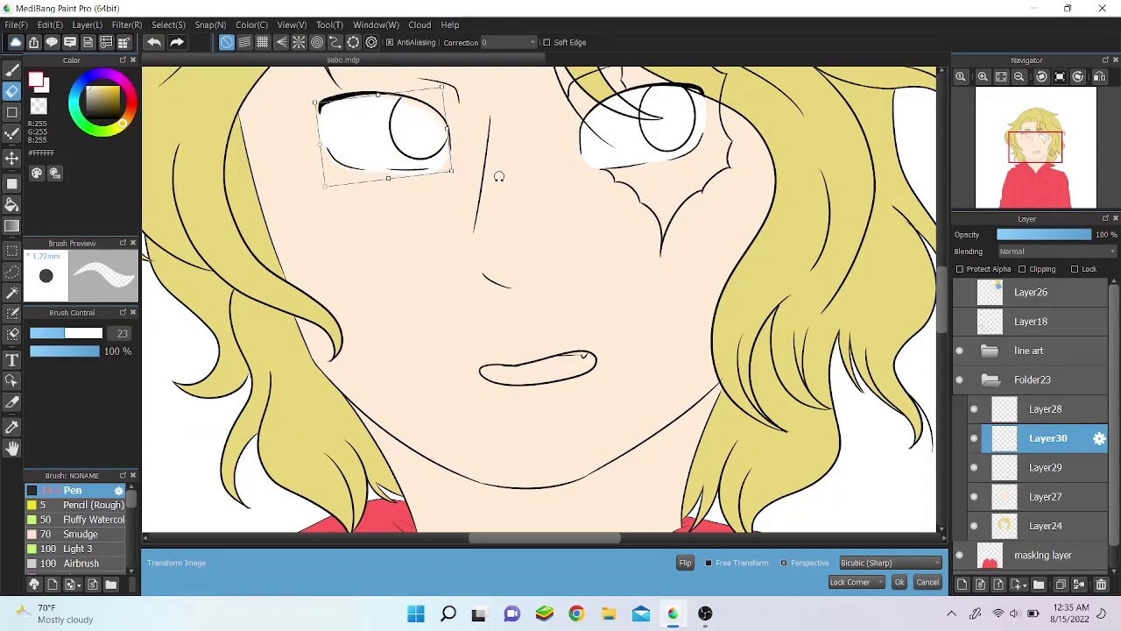
pyautogui.click(983, 76)
pyautogui.click(983, 76)
pyautogui.scroll(-3, 910, 386)
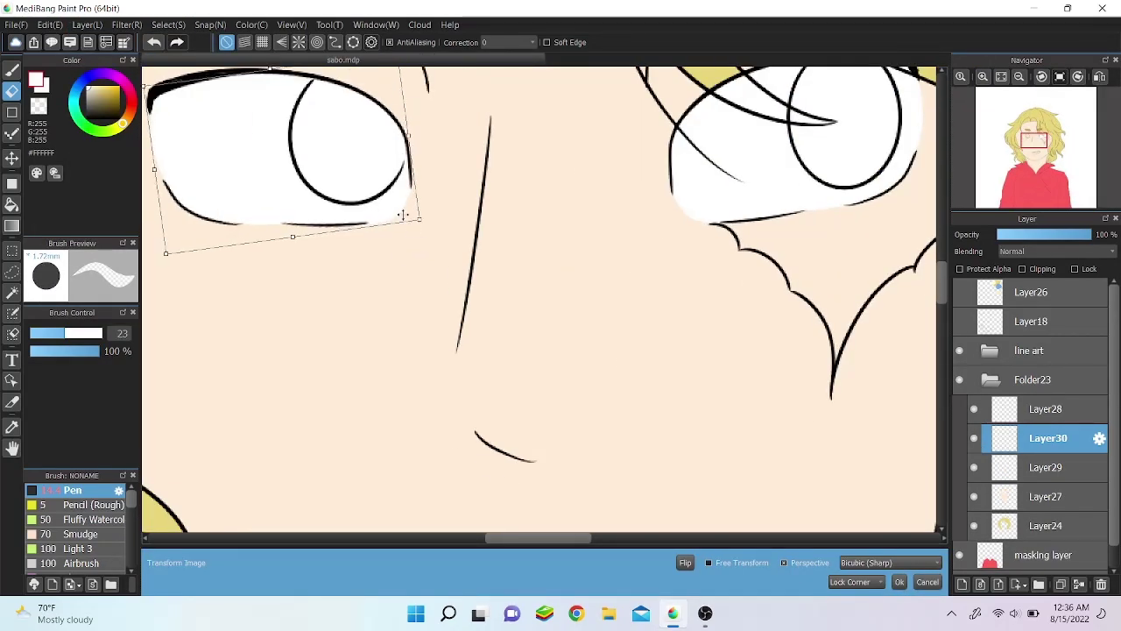
pyautogui.moveTo(402, 208); pyautogui.dragTo(369, 203)
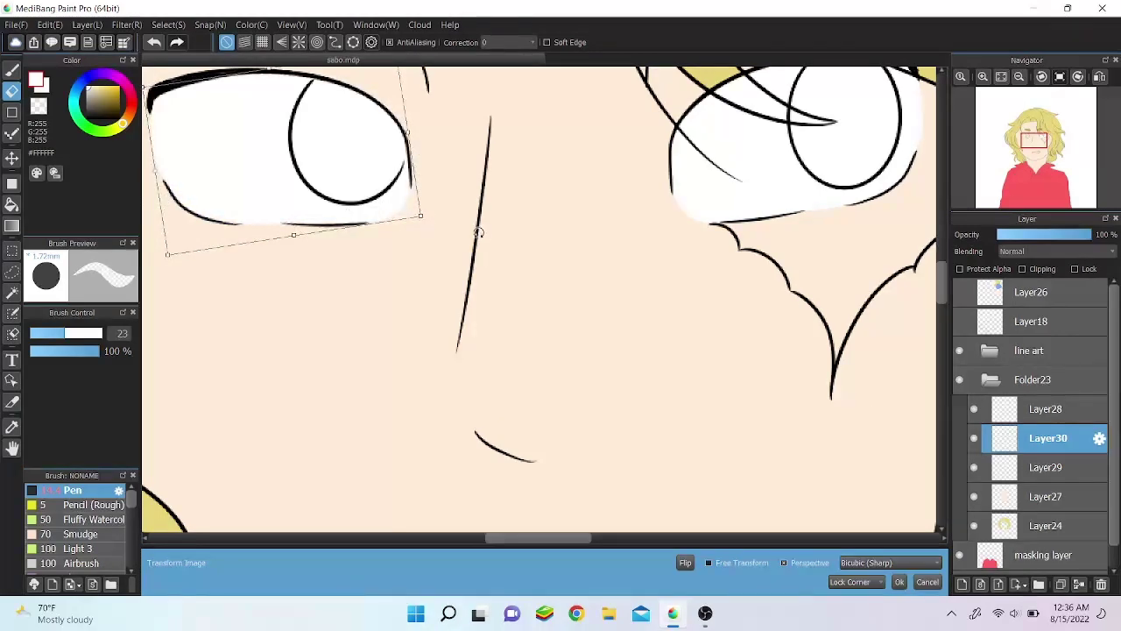
pyautogui.click(900, 582)
# Step: Fill the mouth with pink #CD76A9 on Layer29 and paint the upper teeth light grey #E9E9E9
pyautogui.click(128, 85)
pyautogui.scroll(4, 539, 394)
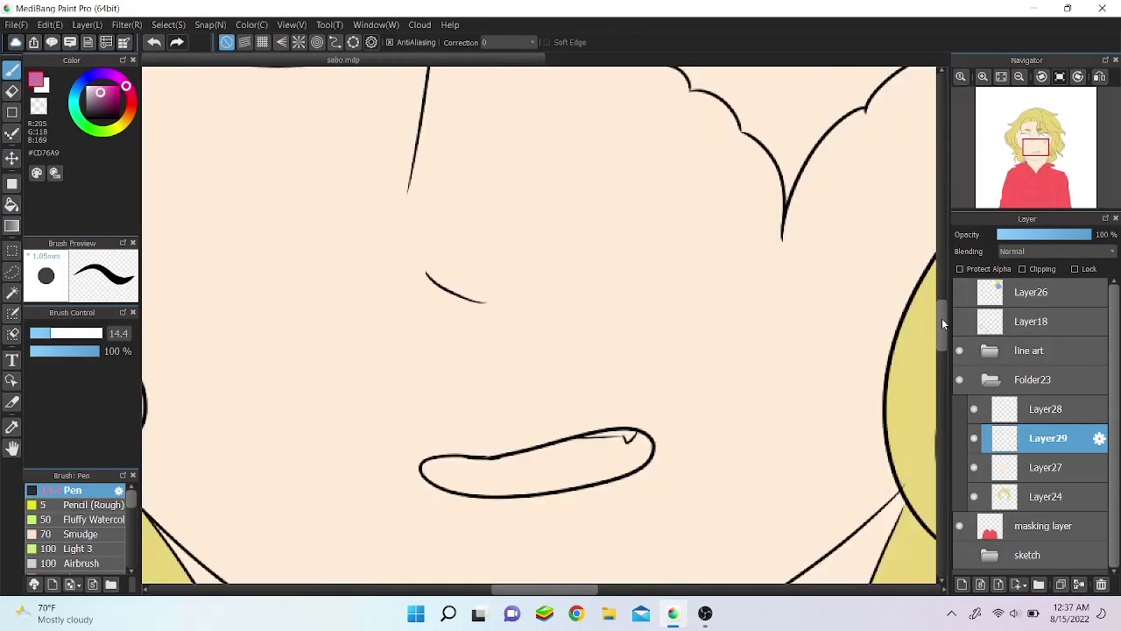
pyautogui.moveTo(521, 241); pyautogui.dragTo(621, 190)
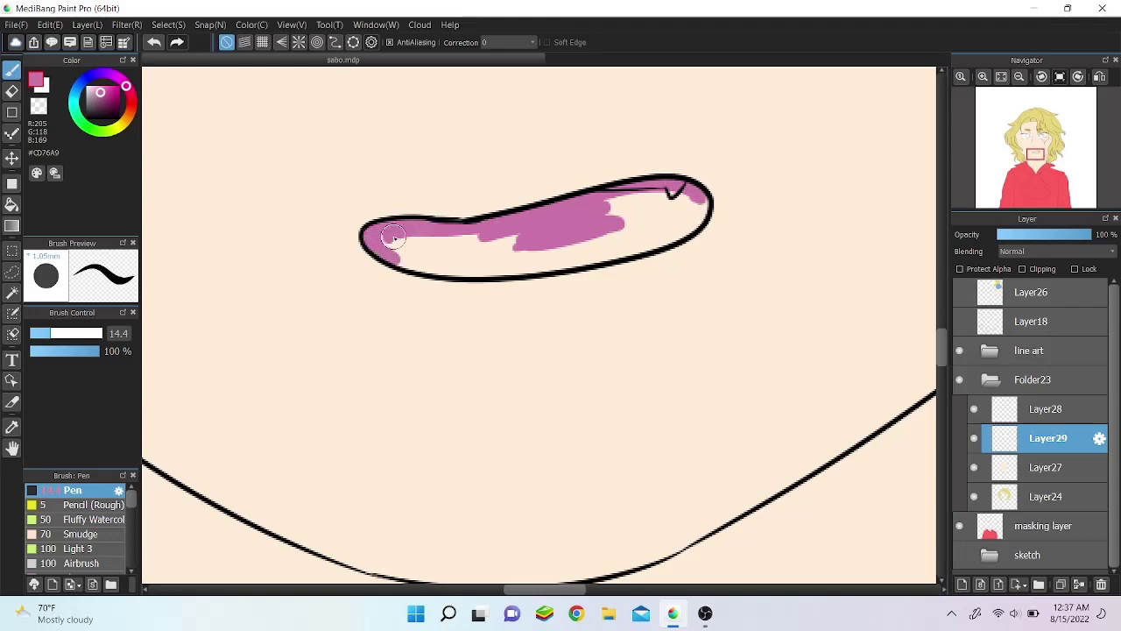
pyautogui.moveTo(394, 238)
pyautogui.mouseDown()
pyautogui.moveTo(416, 257)
pyautogui.moveTo(525, 270)
pyautogui.mouseUp()
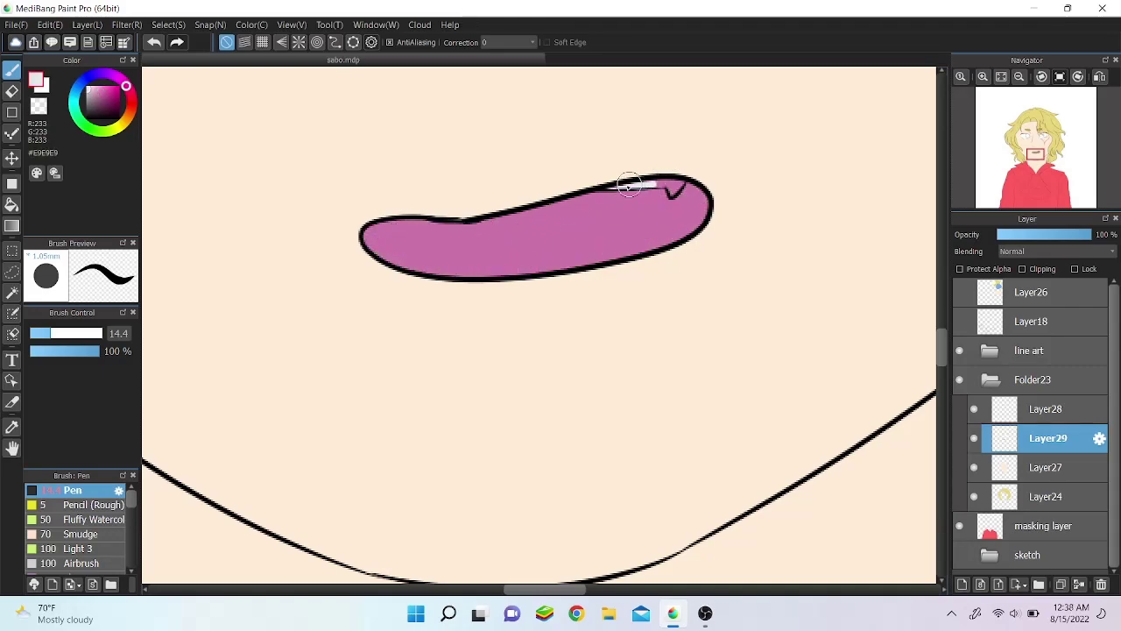
# Step: Add a new layer and fill the viewer-right iris with dark grey #525252
pyautogui.scroll(-5, 539, 324)
pyautogui.hotkey('ctrl', 'shift', 'n')
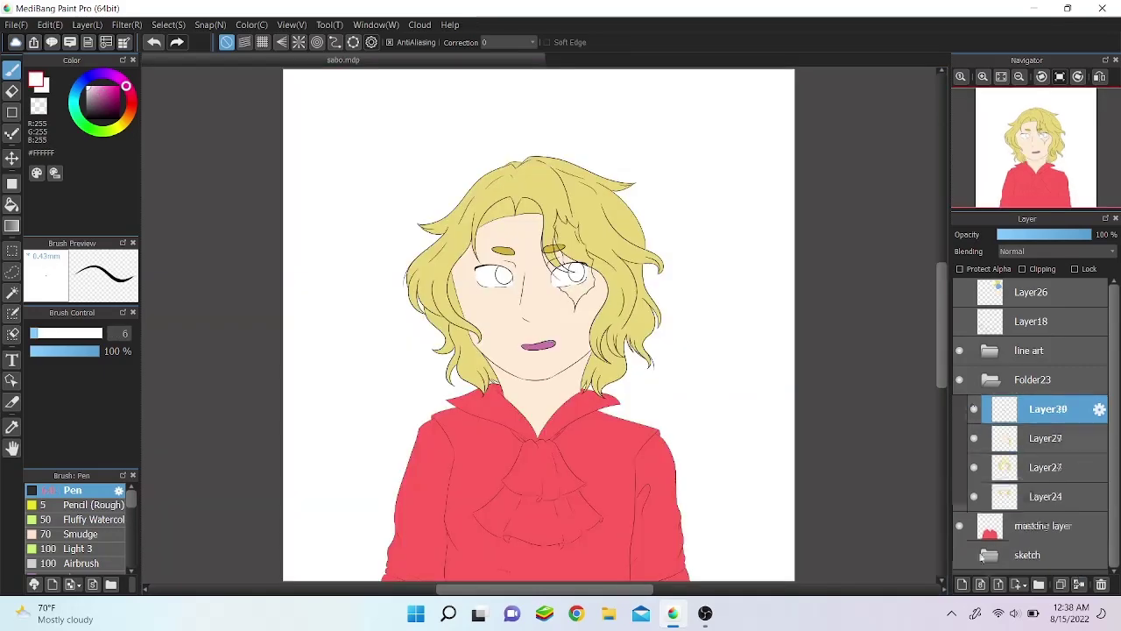
pyautogui.scroll(5, 539, 324)
pyautogui.click(85, 112)
pyautogui.press('g')
pyautogui.click(797, 280)
# Step: Erase the white on Layer29 from the fringe strand crossing the viewer-right eye
pyautogui.hscroll(3, 797, 280)
pyautogui.click(1047, 438)
pyautogui.press('e')
pyautogui.moveTo(578, 254); pyautogui.dragTo(666, 279)
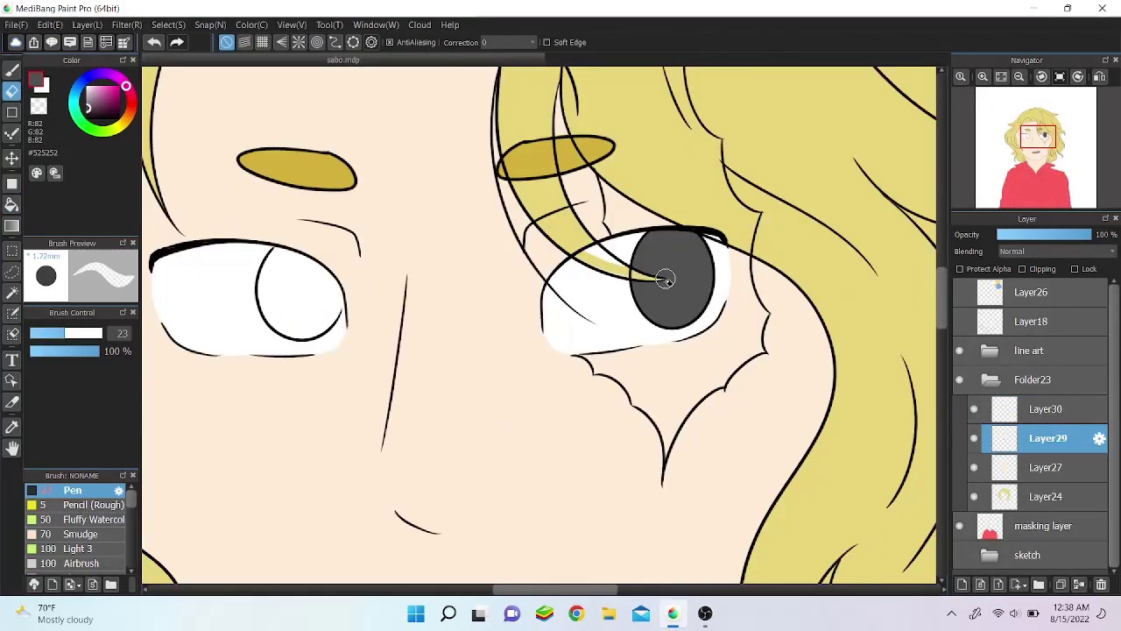
# Step: Paint the viewer-left iris dark grey #525252
pyautogui.press('b')
pyautogui.moveTo(275, 249)
pyautogui.mouseDown()
pyautogui.moveTo(263, 287)
pyautogui.moveTo(303, 293)
pyautogui.mouseUp()
pyautogui.scroll(-5, 219, 193)
# Step: Paint the scar area above the viewer-right eye crimson #C03C5C on a new layer and move that layer below Layer29
pyautogui.hotkey('ctrl', 'shift', 'n')
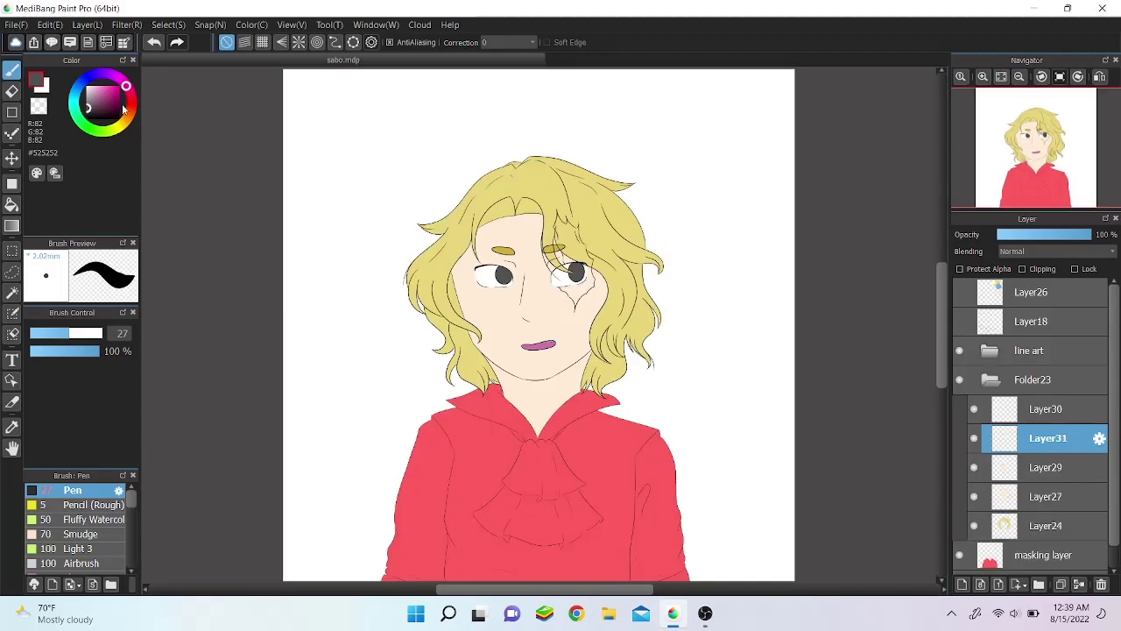
pyautogui.click(109, 94)
pyautogui.scroll(6, 595, 271)
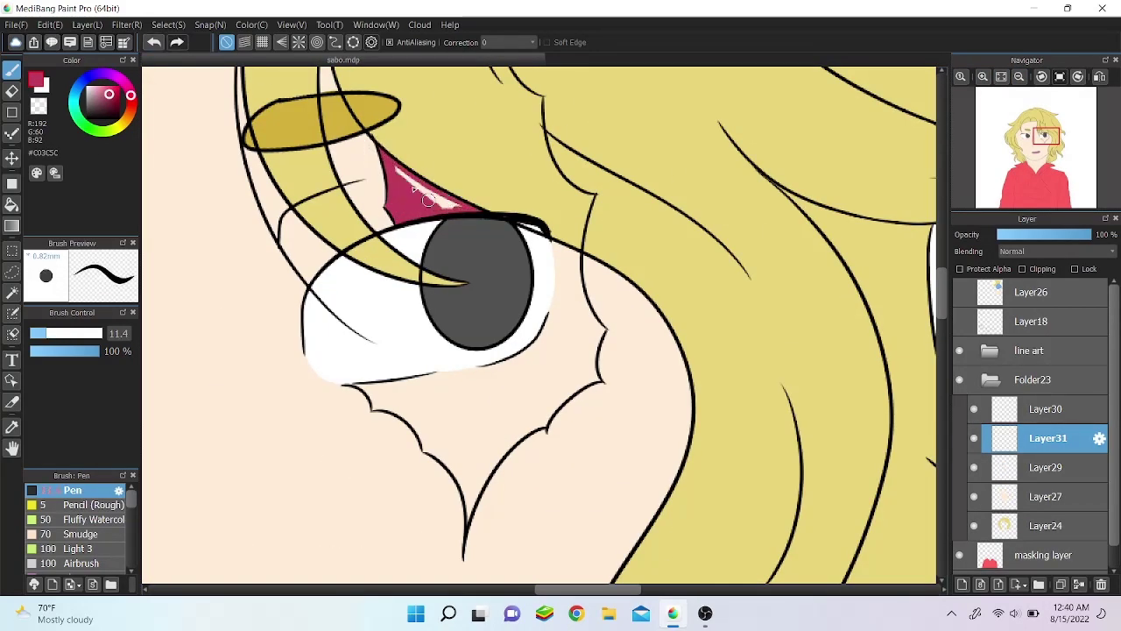
pyautogui.moveTo(1009, 456); pyautogui.dragTo(1008, 482)
# Step: Trace the scar's outer jagged edge in crimson from beside the eye down to its lower tip
pyautogui.moveTo(557, 267)
pyautogui.mouseDown()
pyautogui.moveTo(551, 328)
pyautogui.moveTo(599, 331)
pyautogui.mouseUp()
pyautogui.scroll(2, 582, 299)
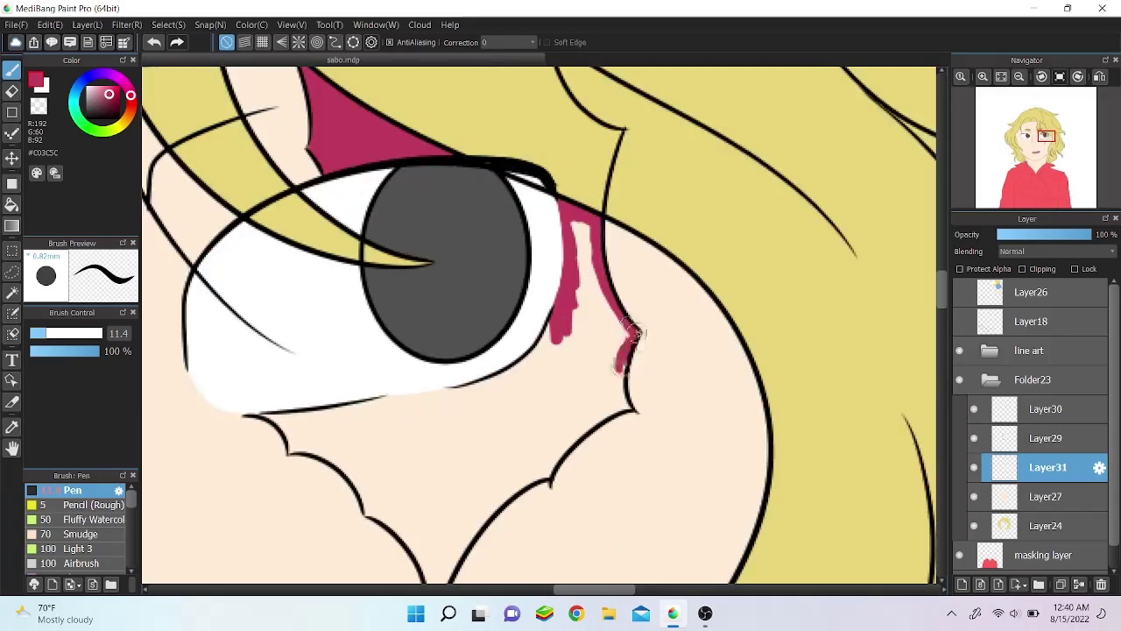
pyautogui.moveTo(620, 395); pyautogui.dragTo(585, 429)
pyautogui.scroll(-3, 605, 291)
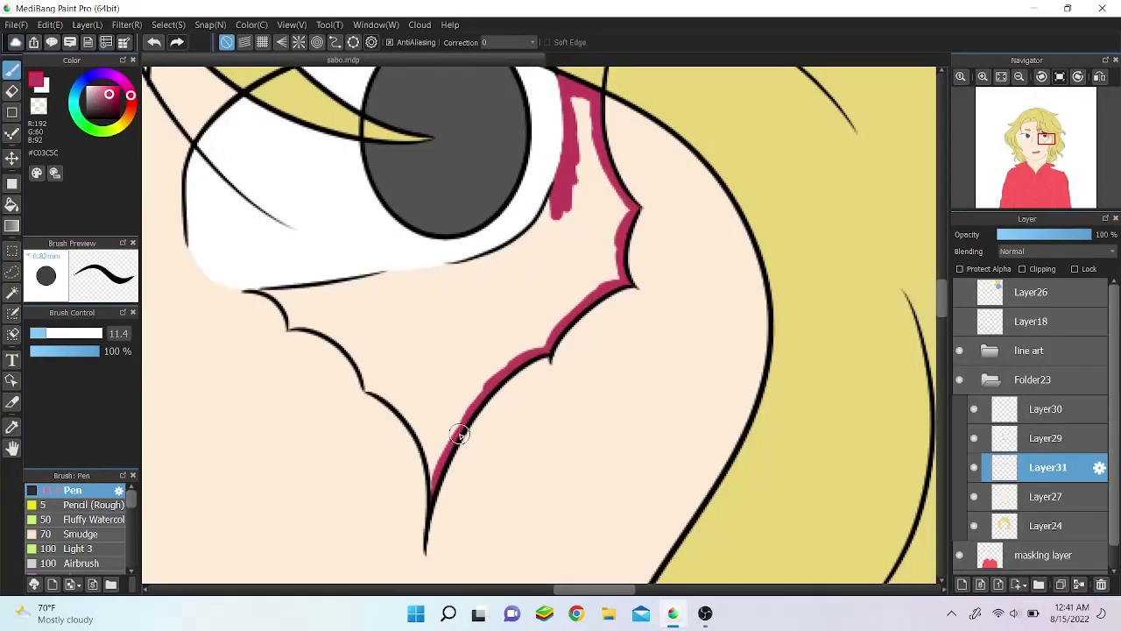
# Step: Trace the scar's inner edge in crimson and fill the whole area beneath the eye
pyautogui.press('h')
pyautogui.moveTo(648, 468); pyautogui.dragTo(679, 410)
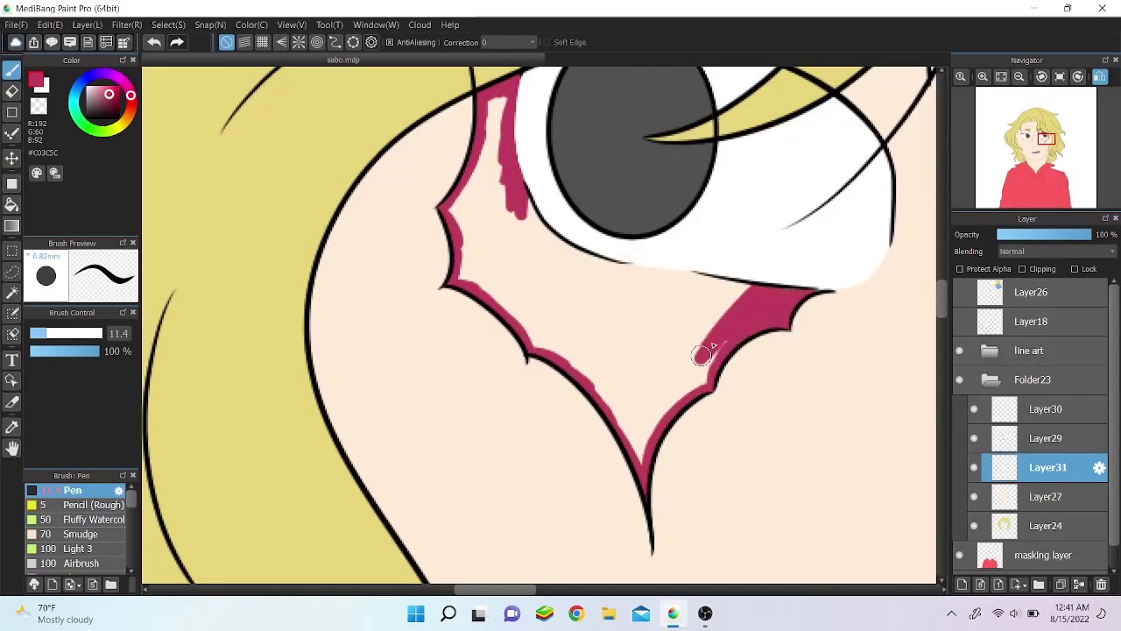
pyautogui.moveTo(632, 444)
pyautogui.mouseDown()
pyautogui.moveTo(718, 304)
pyautogui.moveTo(556, 323)
pyautogui.moveTo(492, 285)
pyautogui.moveTo(494, 132)
pyautogui.moveTo(579, 312)
pyautogui.moveTo(529, 163)
pyautogui.mouseUp()
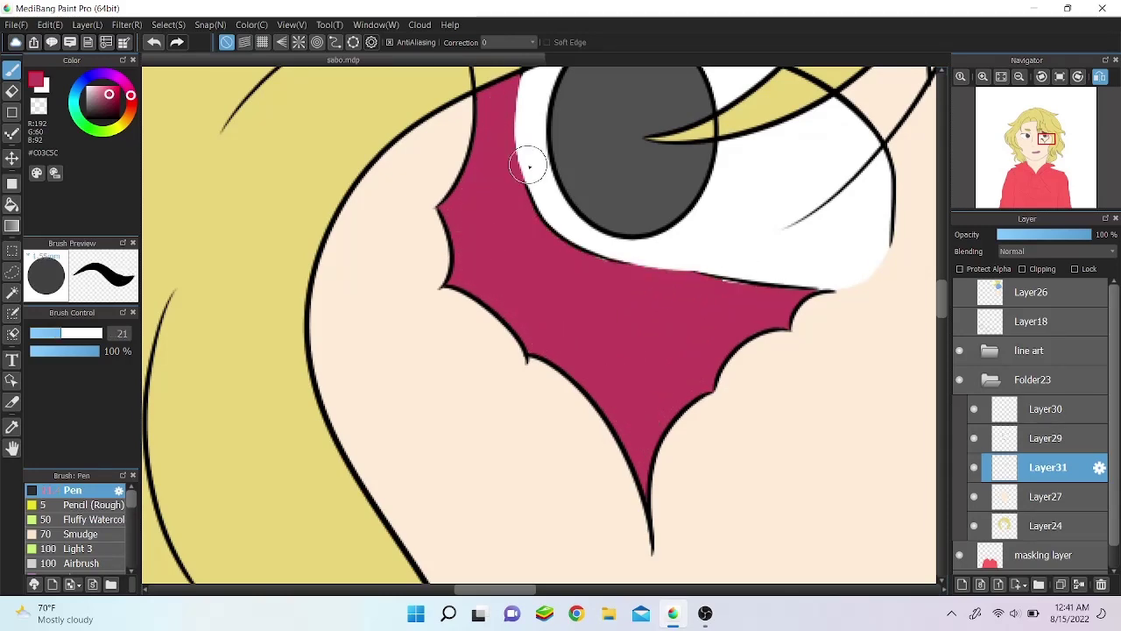
# Step: Touch up the viewer-right eye white on Layer29 along its border with the scar
pyautogui.press('e')
pyautogui.keyDown('alt'); pyautogui.click(625, 250); pyautogui.keyUp('alt')
pyautogui.hotkey('ctrl', '0')
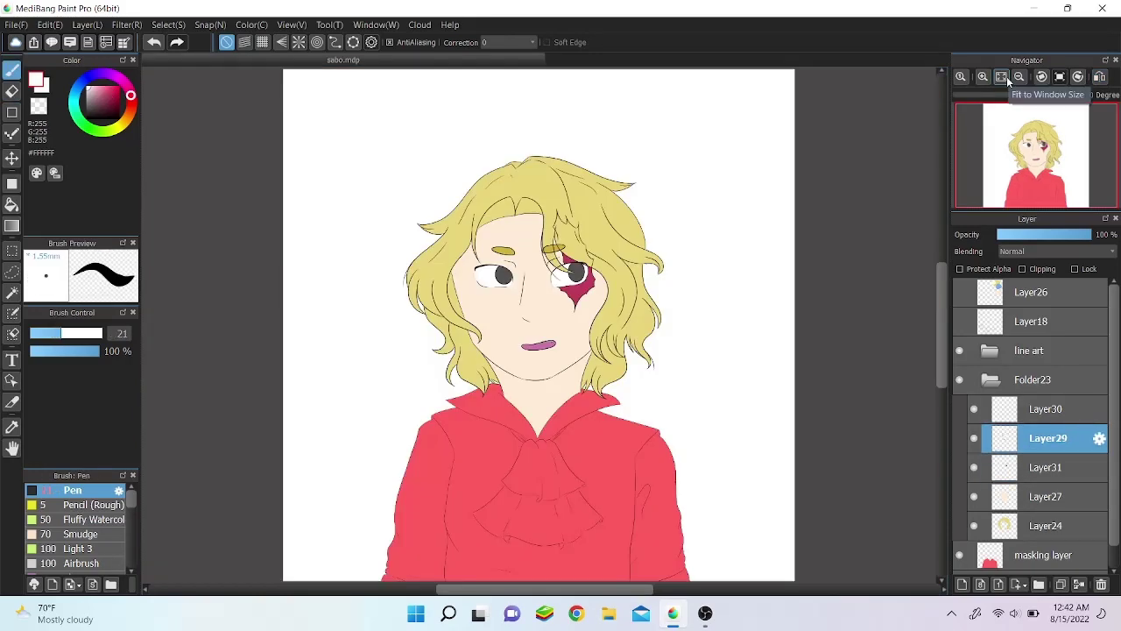
# Step: Sample blue #7BA9E9 from the swatches on Layer26 for a new layer in Folder23, with the clothing shape as the selection
pyautogui.press('i')
pyautogui.click(102, 94)
pyautogui.press('b')
pyautogui.keyDown('alt'); pyautogui.click(568, 300); pyautogui.keyUp('alt')
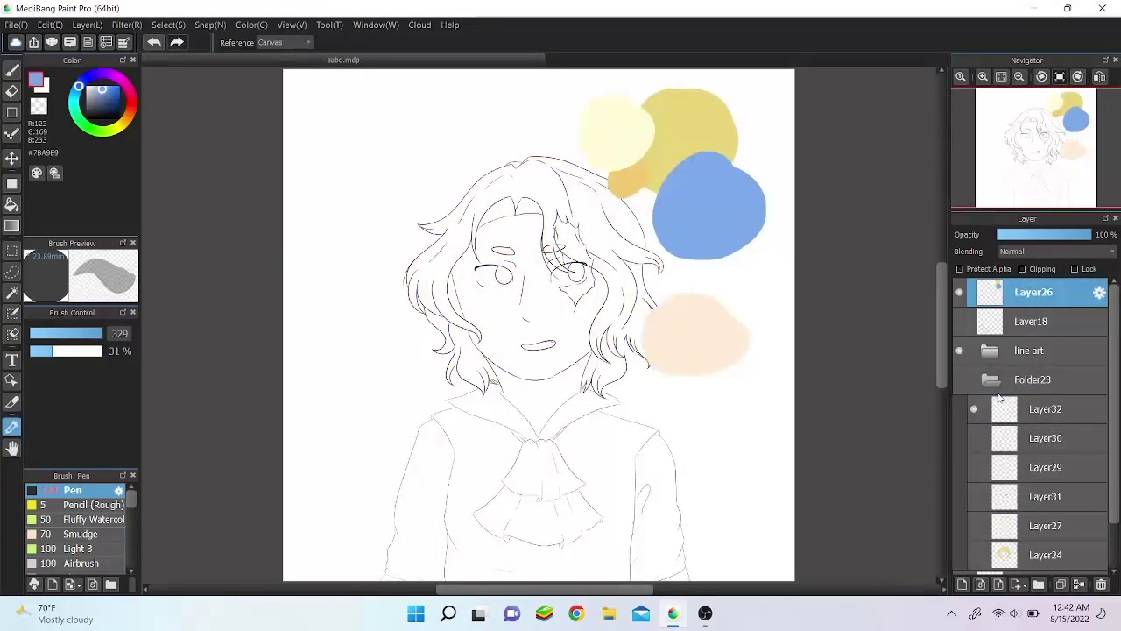
pyautogui.click(167, 24)
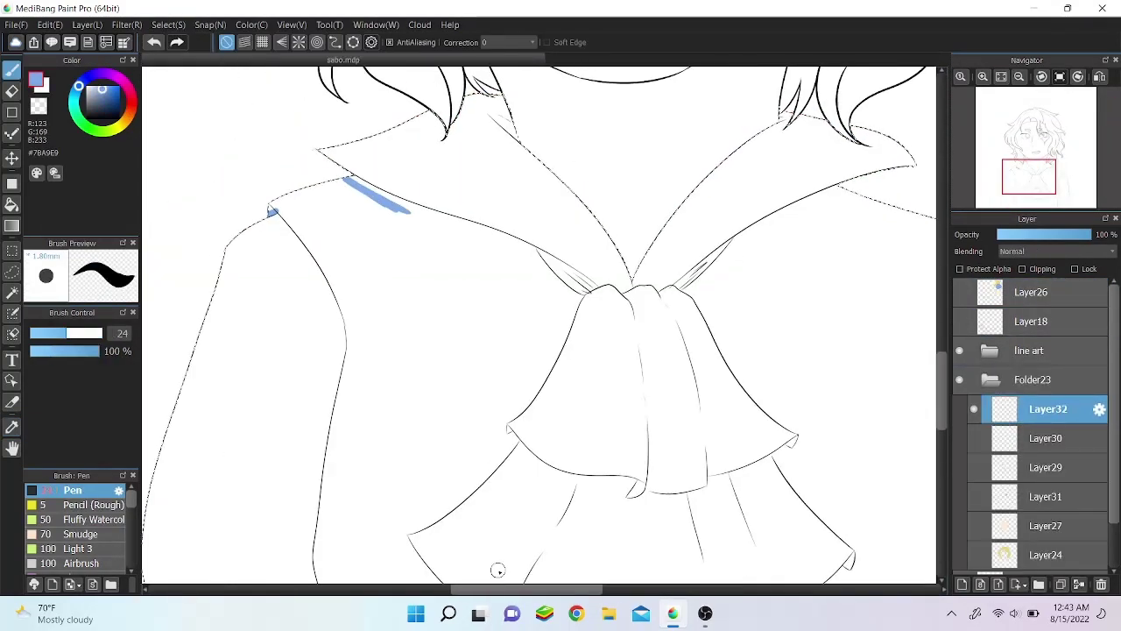
# Step: Paint blue along the underside of the viewer-left collar down to the cravat, using a smaller brush for the edges
pyautogui.scroll(2, 521, 298)
pyautogui.scroll(1, 570, 229)
pyautogui.moveTo(508, 163)
pyautogui.mouseDown()
pyautogui.moveTo(559, 221)
pyautogui.moveTo(540, 127)
pyautogui.moveTo(576, 169)
pyautogui.mouseUp()
pyautogui.press('[')
pyautogui.scroll(3, 296, 120)
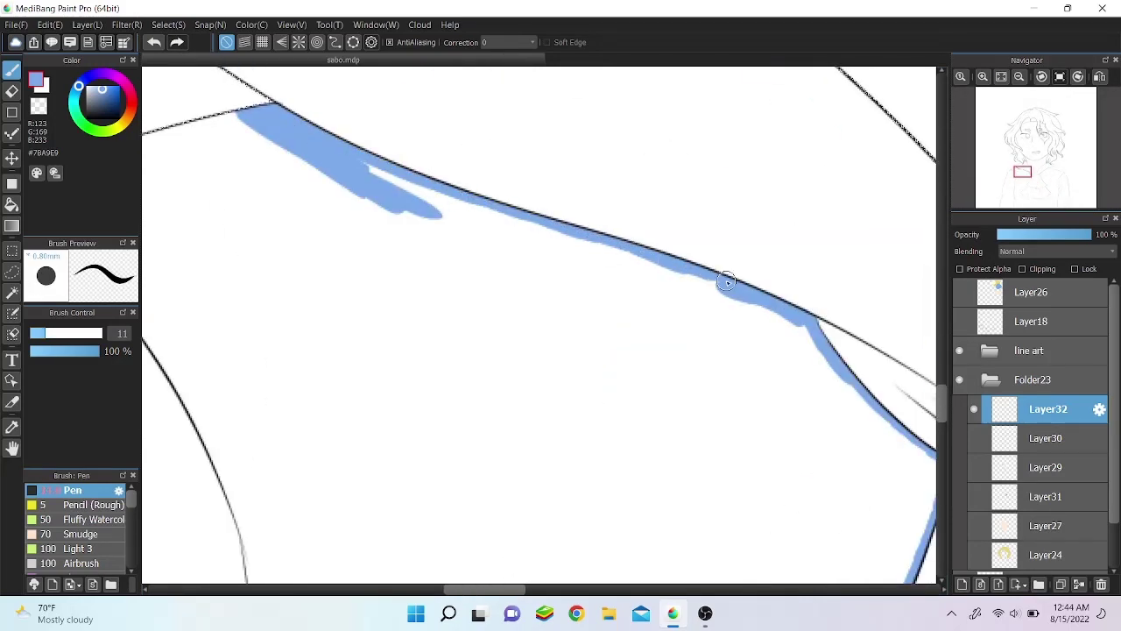
# Step: Outline the viewer-left shoulder and the upper part of the armhole seam in blue
pyautogui.hscroll(-3, 261, 220)
pyautogui.moveTo(240, 175); pyautogui.dragTo(456, 118)
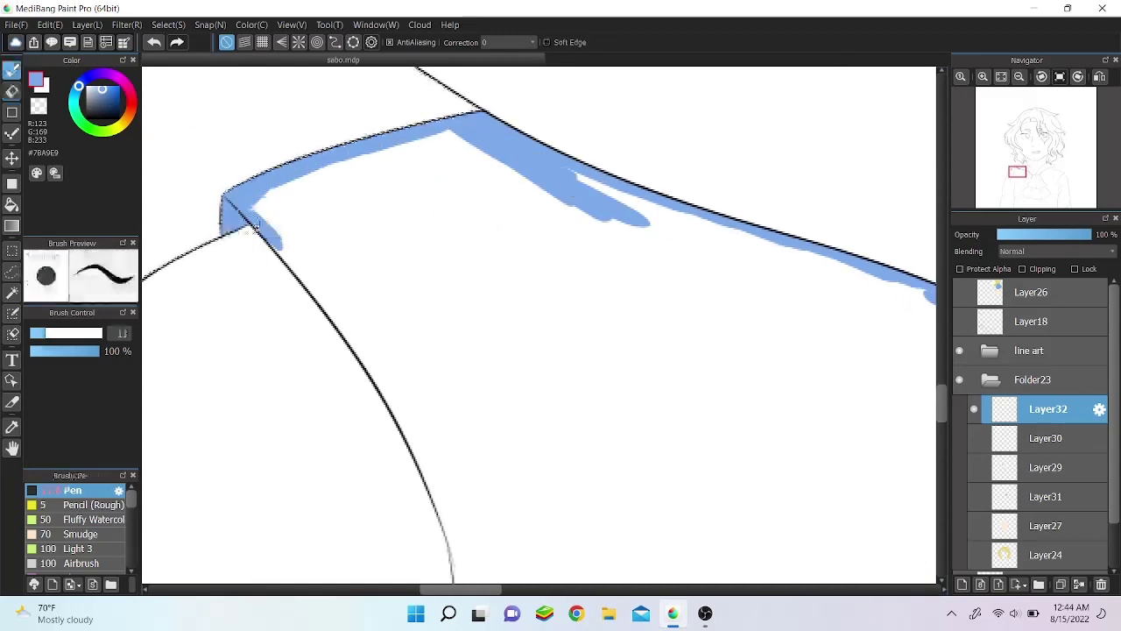
pyautogui.scroll(-2, 298, 274)
pyautogui.scroll(-2, 422, 298)
pyautogui.moveTo(434, 180)
pyautogui.mouseDown()
pyautogui.moveTo(450, 238)
pyautogui.moveTo(467, 206)
pyautogui.mouseUp()
pyautogui.scroll(-1, 474, 258)
pyautogui.moveTo(478, 306)
pyautogui.mouseDown()
pyautogui.moveTo(480, 333)
pyautogui.moveTo(475, 259)
pyautogui.moveTo(446, 407)
pyautogui.moveTo(427, 329)
pyautogui.moveTo(420, 371)
pyautogui.mouseUp()
# Step: Continue the blue outline down the torso side of the viewer-left sleeve seam, past the fold, towards the canvas bottom
pyautogui.scroll(-2, 428, 325)
pyautogui.scroll(-2, 420, 371)
pyautogui.moveTo(386, 504); pyautogui.dragTo(388, 526)
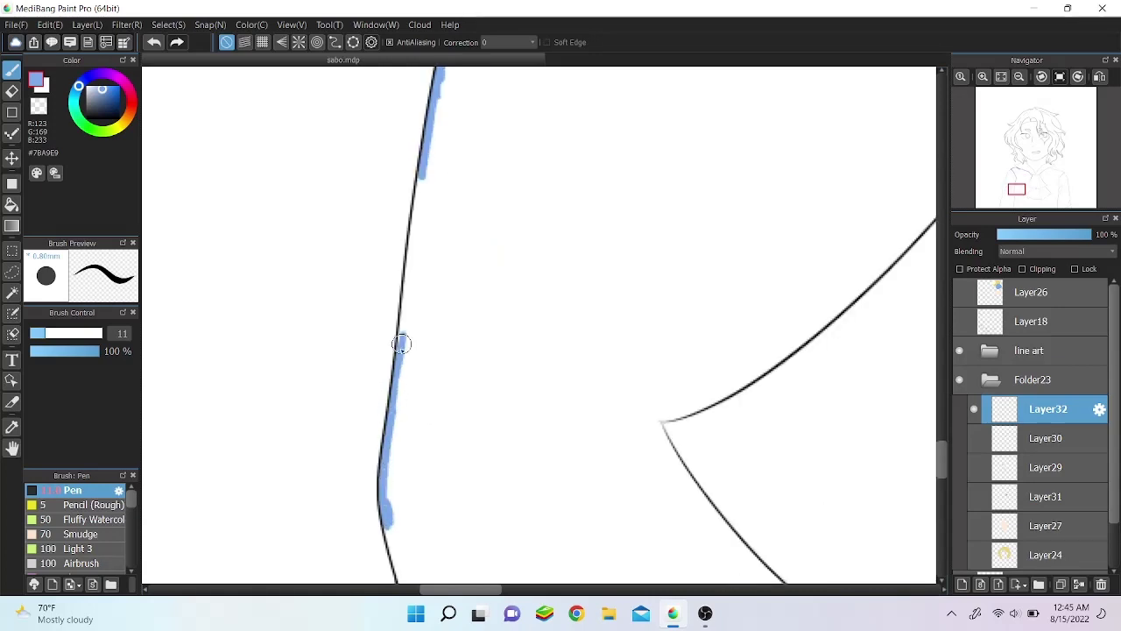
pyautogui.scroll(-5, 415, 351)
pyautogui.moveTo(394, 205); pyautogui.dragTo(408, 255)
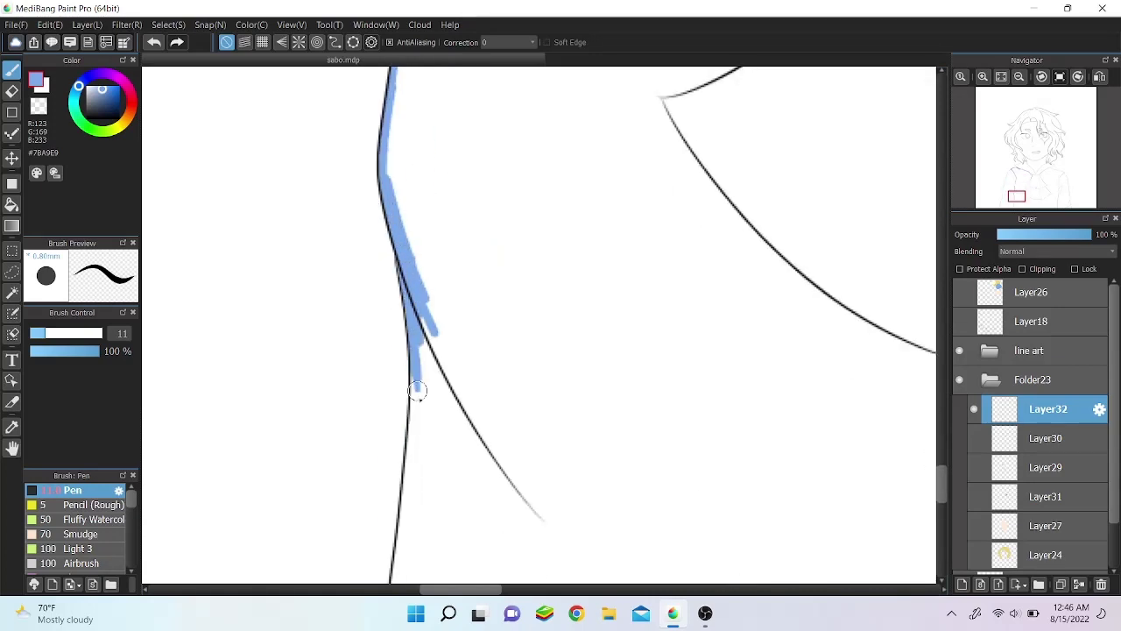
pyautogui.moveTo(417, 392); pyautogui.dragTo(411, 464)
pyautogui.scroll(-2, 410, 318)
pyautogui.scroll(-3, 390, 471)
pyautogui.moveTo(402, 254); pyautogui.dragTo(390, 377)
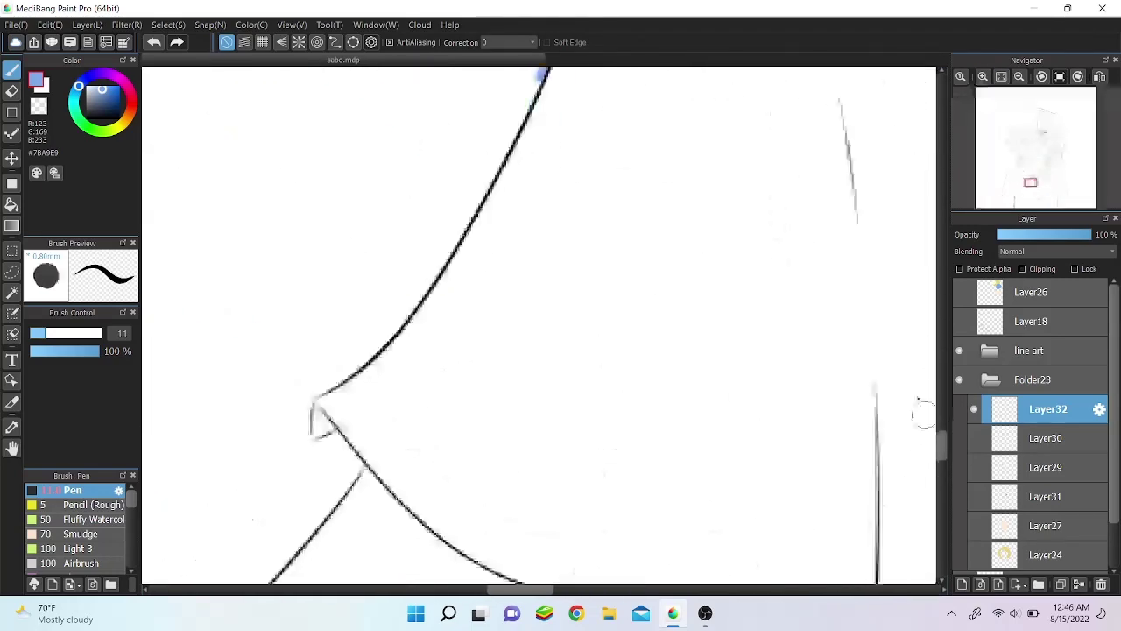
# Step: Outline the viewer-left edge of the cravat's upper tier in blue, around its folded corner and onto the lower tier
pyautogui.moveTo(438, 253); pyautogui.dragTo(536, 89)
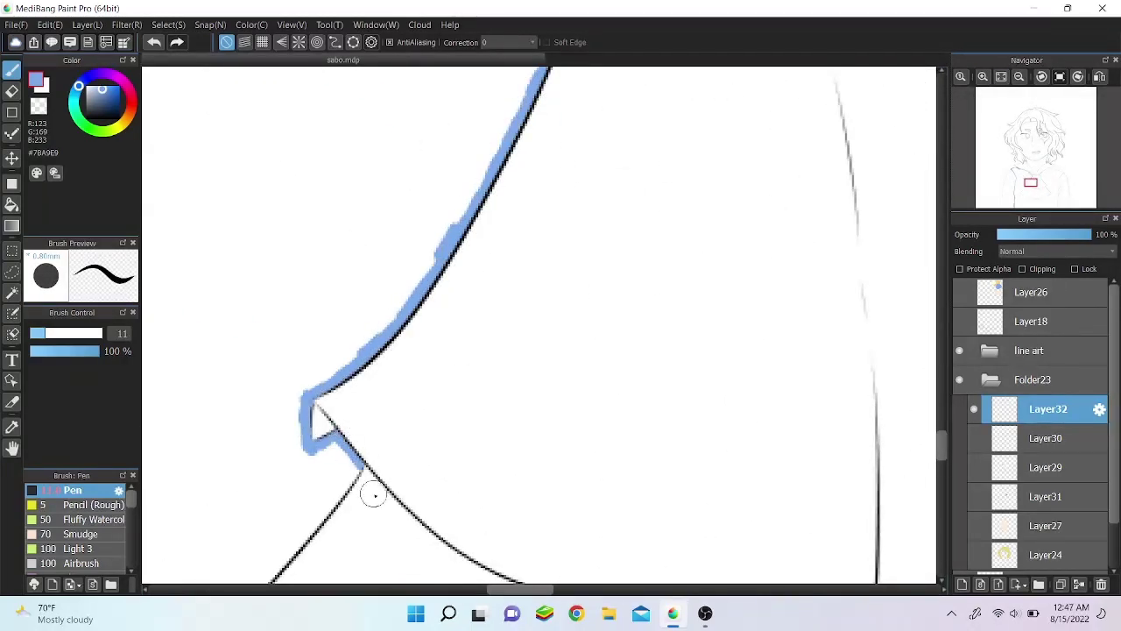
pyautogui.moveTo(366, 471); pyautogui.dragTo(313, 530)
pyautogui.moveTo(353, 481)
pyautogui.mouseDown()
pyautogui.moveTo(584, 262)
pyautogui.moveTo(458, 283)
pyautogui.moveTo(599, 157)
pyautogui.mouseUp()
pyautogui.moveTo(543, 254)
pyautogui.mouseDown()
pyautogui.moveTo(513, 339)
pyautogui.moveTo(455, 385)
pyautogui.mouseUp()
pyautogui.moveTo(523, 366); pyautogui.dragTo(523, 279)
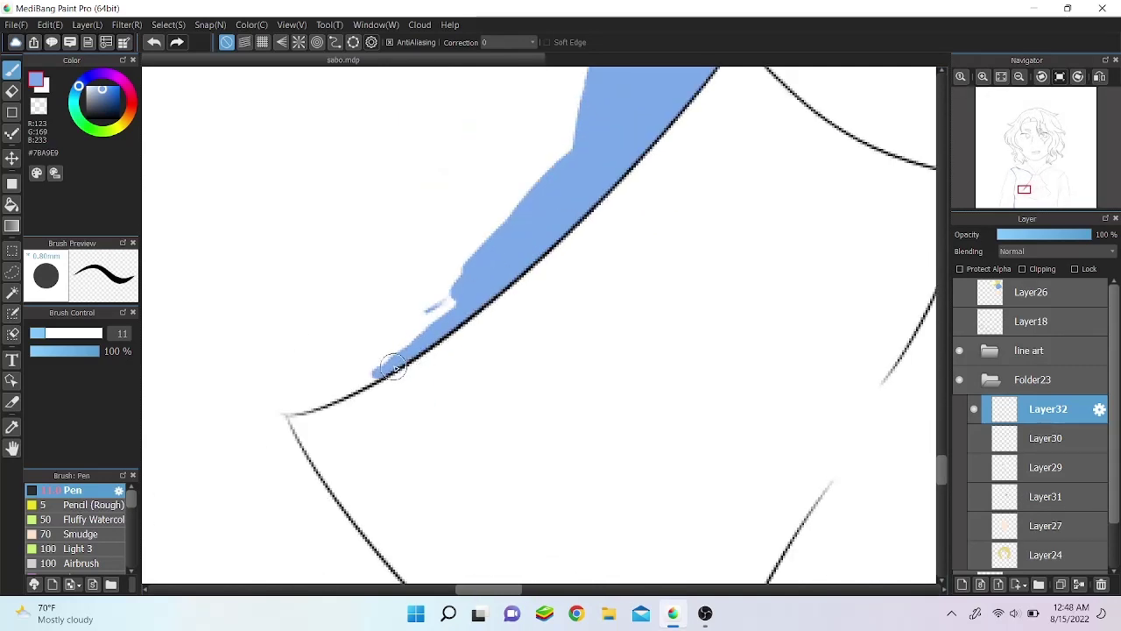
# Step: Paint blue down the rest of the lower tier's viewer-left side, around its pointed corner and onto the bottom hem
pyautogui.moveTo(393, 367)
pyautogui.mouseDown()
pyautogui.moveTo(312, 400)
pyautogui.moveTo(285, 398)
pyautogui.mouseUp()
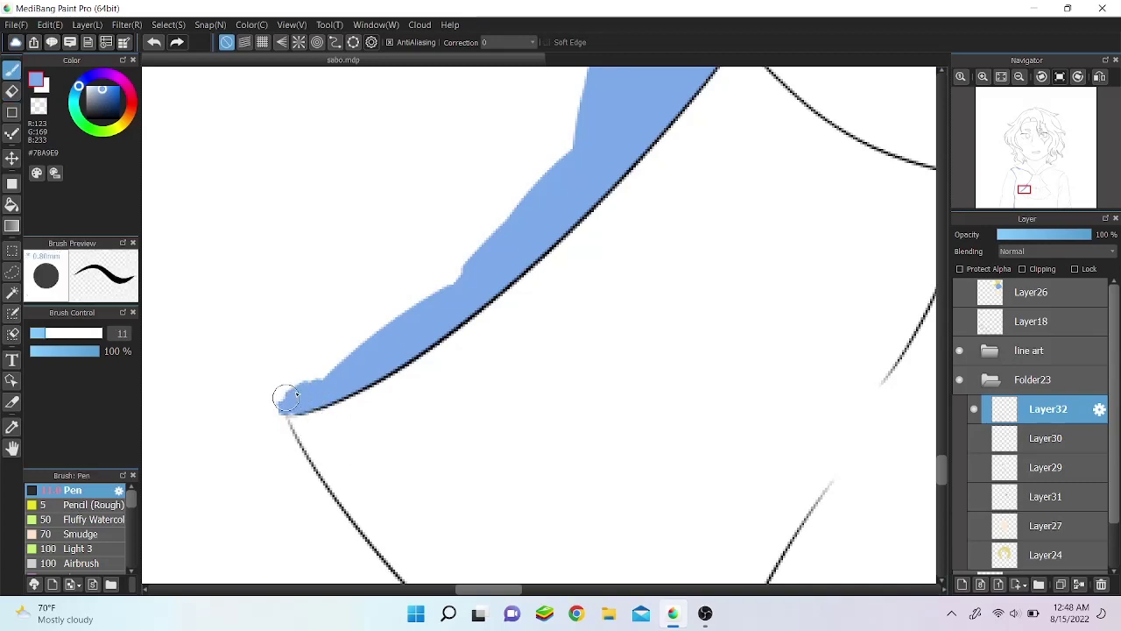
pyautogui.moveTo(469, 254); pyautogui.dragTo(281, 404)
pyautogui.moveTo(282, 414); pyautogui.dragTo(286, 431)
pyautogui.scroll(-3, 279, 401)
pyautogui.moveTo(316, 221); pyautogui.dragTo(363, 289)
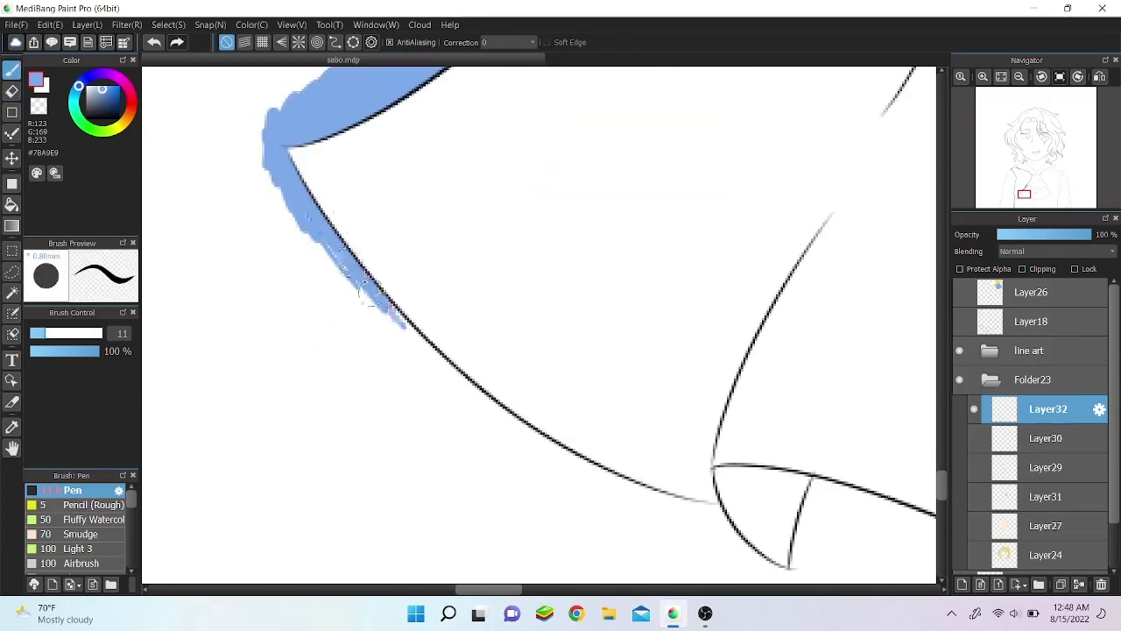
pyautogui.moveTo(471, 393); pyautogui.dragTo(585, 469)
# Step: Extend the blue edge along the cravat hem, around the small viewer-left fold and beyond it
pyautogui.scroll(-3, 563, 475)
pyautogui.hscroll(2, 563, 475)
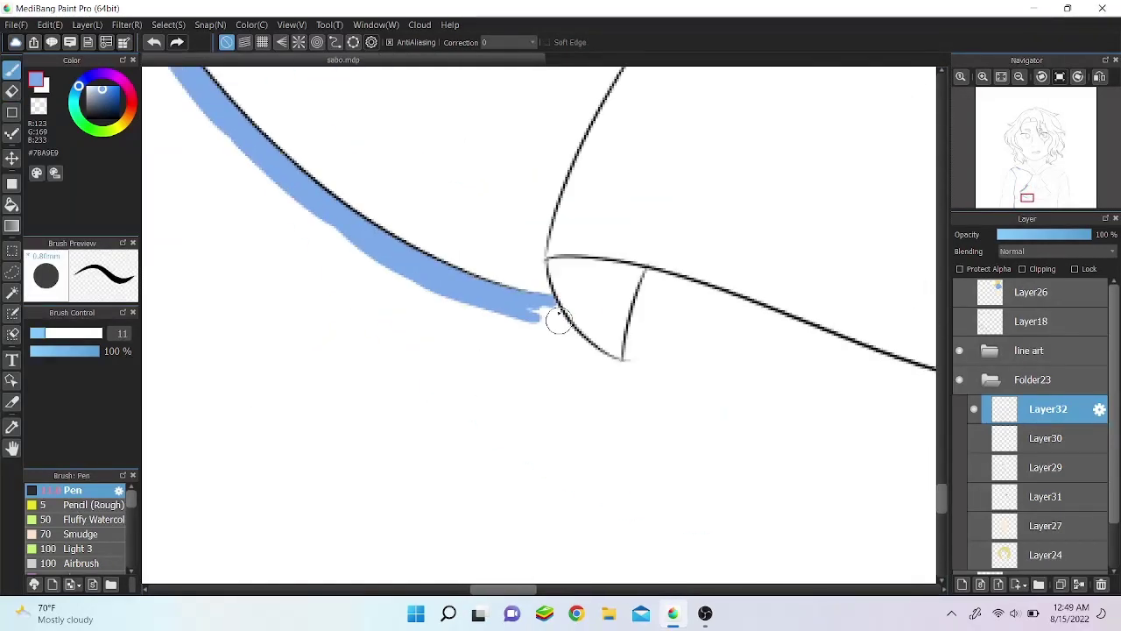
pyautogui.moveTo(552, 293)
pyautogui.mouseDown()
pyautogui.moveTo(609, 364)
pyautogui.moveTo(745, 302)
pyautogui.mouseUp()
pyautogui.hscroll(2, 651, 325)
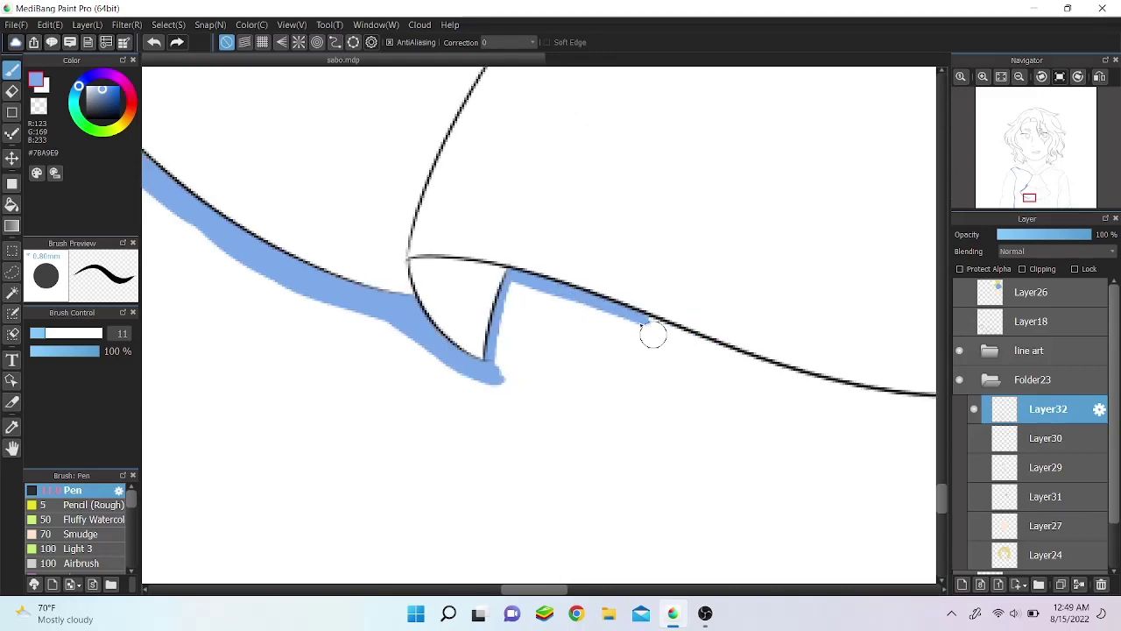
pyautogui.moveTo(651, 325); pyautogui.dragTo(752, 368)
# Step: Paint blue beneath the middle of the cravat hem and around the viewer-right fold, mirroring the canvas view for the strokes
pyautogui.hscroll(4, 252, 367)
pyautogui.scroll(-3, 431, 412)
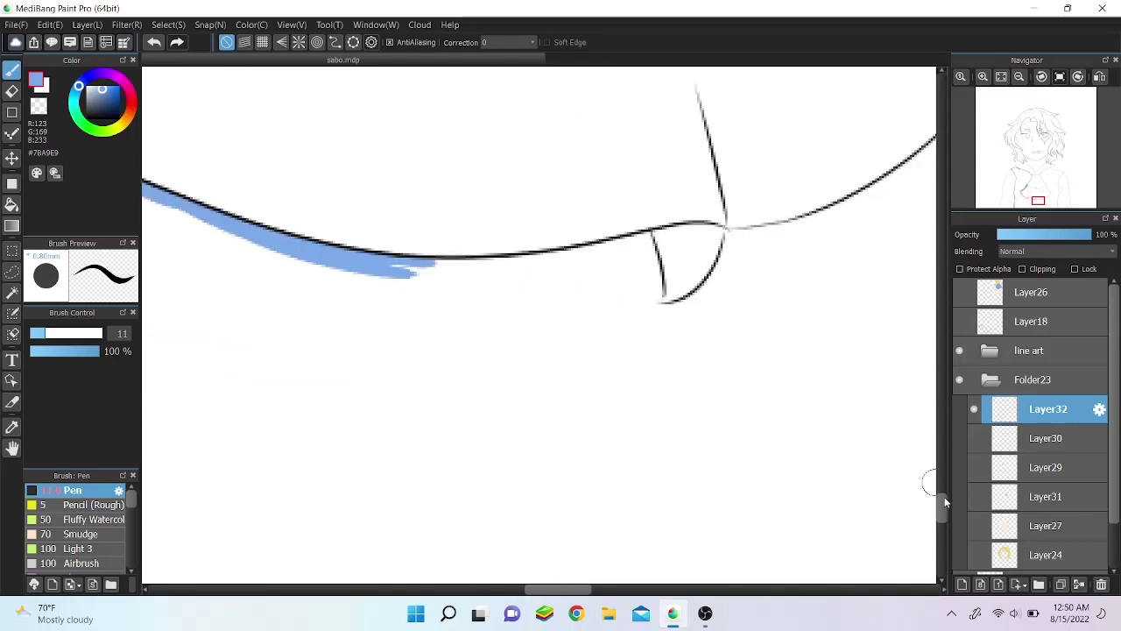
pyautogui.moveTo(412, 264); pyautogui.dragTo(456, 274)
pyautogui.press('h')
pyautogui.moveTo(415, 241)
pyautogui.mouseDown()
pyautogui.moveTo(480, 250)
pyautogui.moveTo(488, 306)
pyautogui.moveTo(364, 280)
pyautogui.mouseUp()
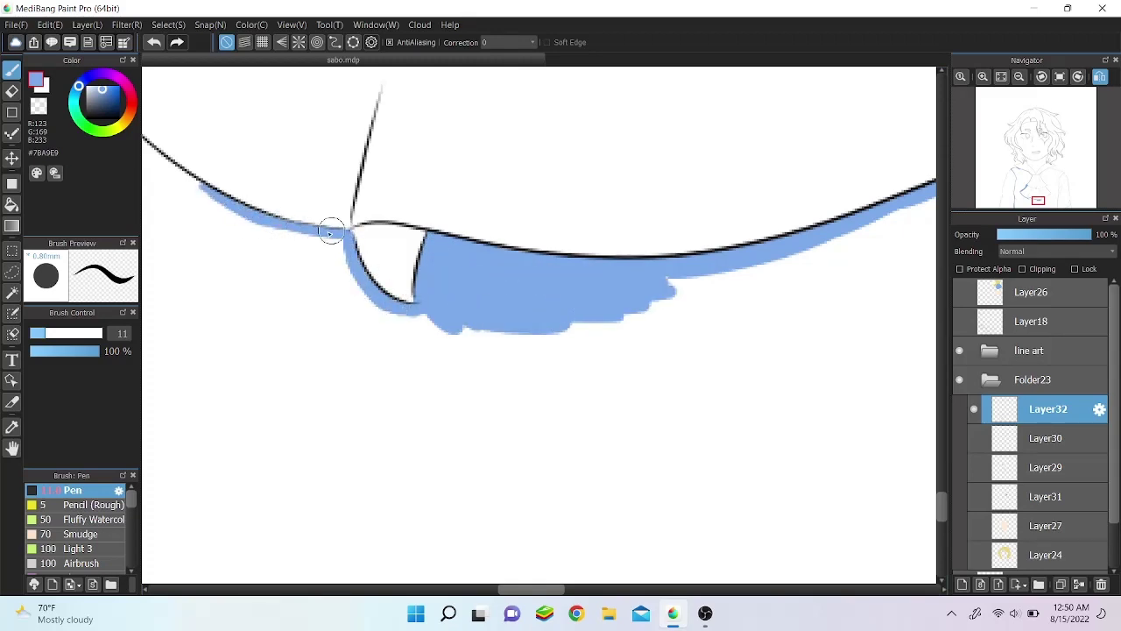
# Step: Paint a blue band up the viewer-right part of the cravat hem to the folded corner of the lower tier
pyautogui.hscroll(-3, 330, 231)
pyautogui.scroll(1, 403, 180)
pyautogui.moveTo(403, 179)
pyautogui.mouseDown()
pyautogui.moveTo(613, 342)
pyautogui.moveTo(377, 210)
pyautogui.mouseUp()
pyautogui.scroll(3, 943, 492)
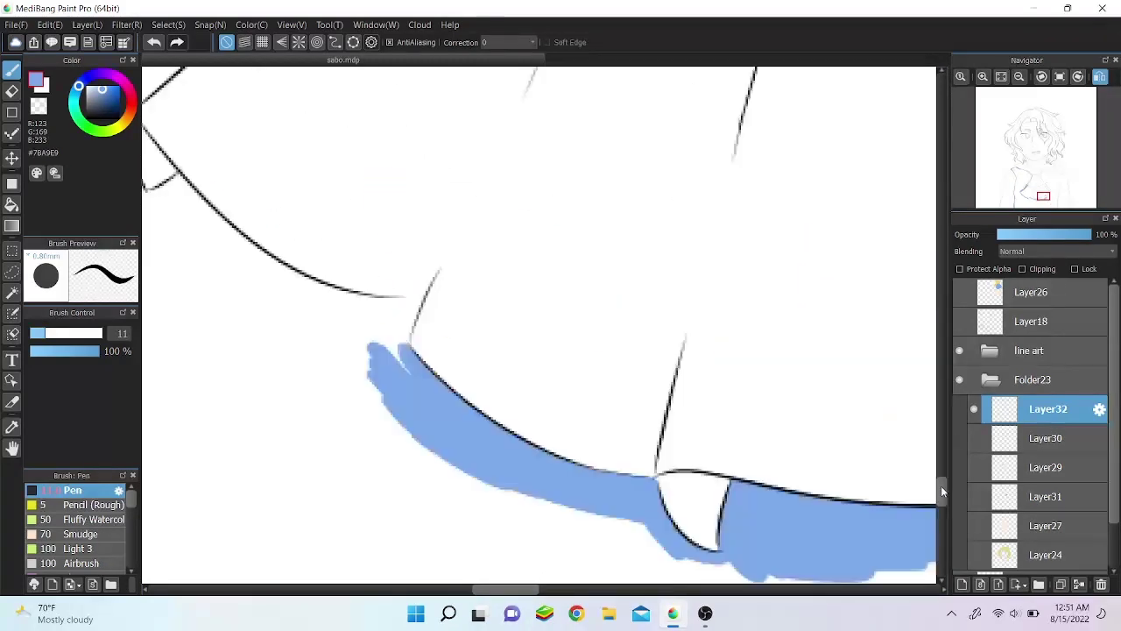
pyautogui.scroll(1, 943, 492)
pyautogui.moveTo(235, 254); pyautogui.dragTo(415, 322)
pyautogui.moveTo(329, 387); pyautogui.dragTo(210, 289)
pyautogui.hscroll(-3, 301, 205)
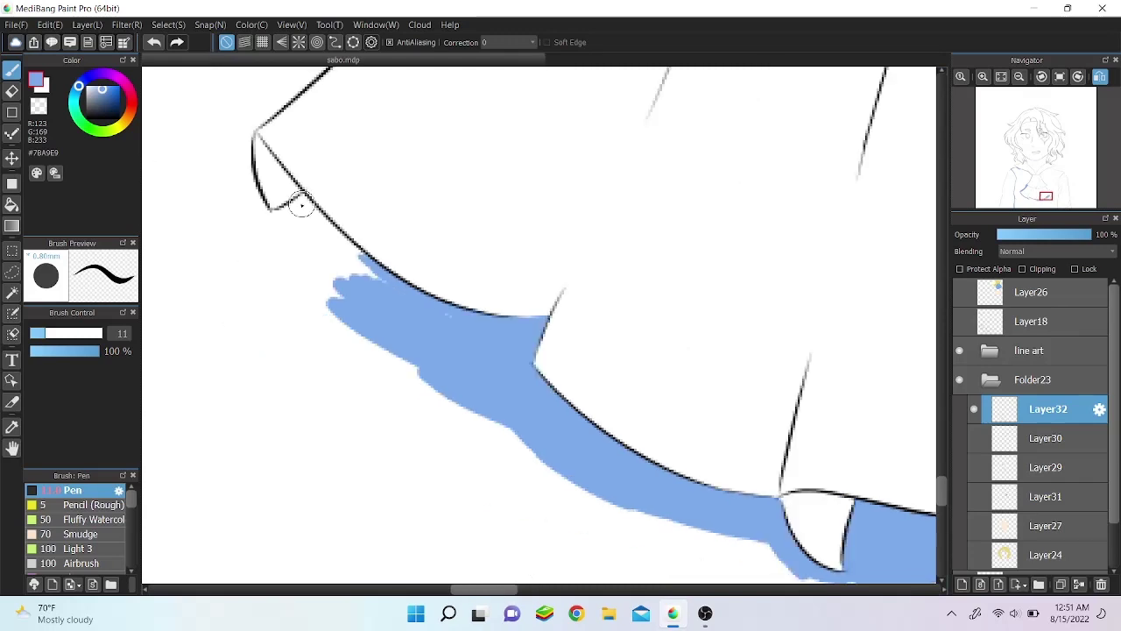
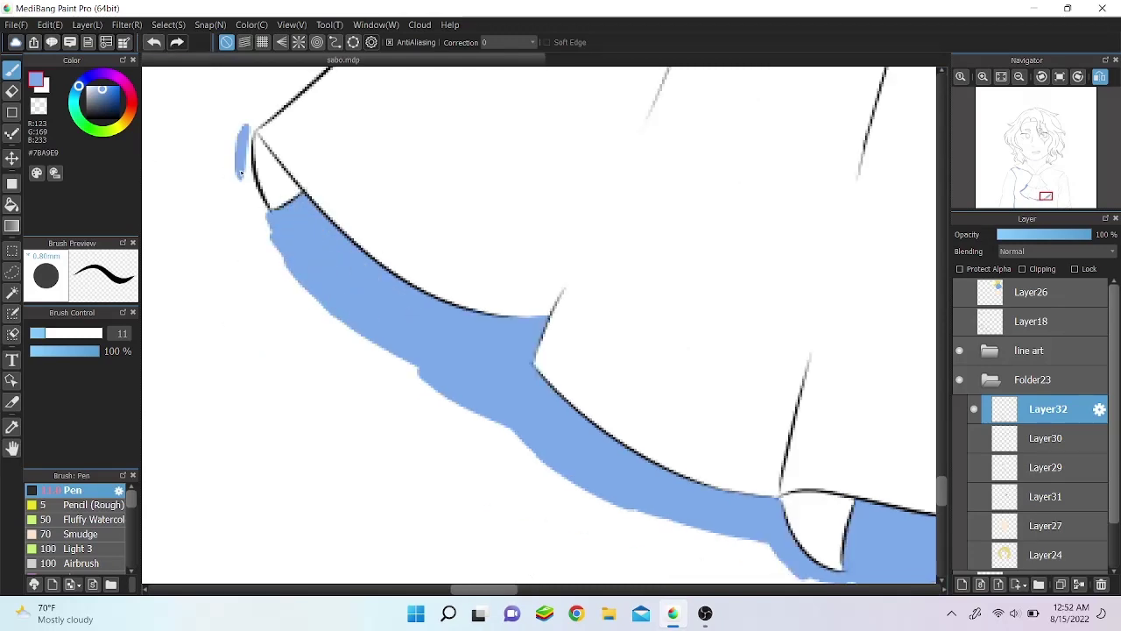
pyautogui.moveTo(242, 172); pyautogui.dragTo(271, 280)
# Step: Outline the lower tier's viewer-right side in blue up to and around the upper tier's folded corner
pyautogui.scroll(3, 937, 459)
pyautogui.hscroll(-4, 937, 459)
pyautogui.scroll(5, 512, 302)
pyautogui.moveTo(834, 222); pyautogui.dragTo(782, 304)
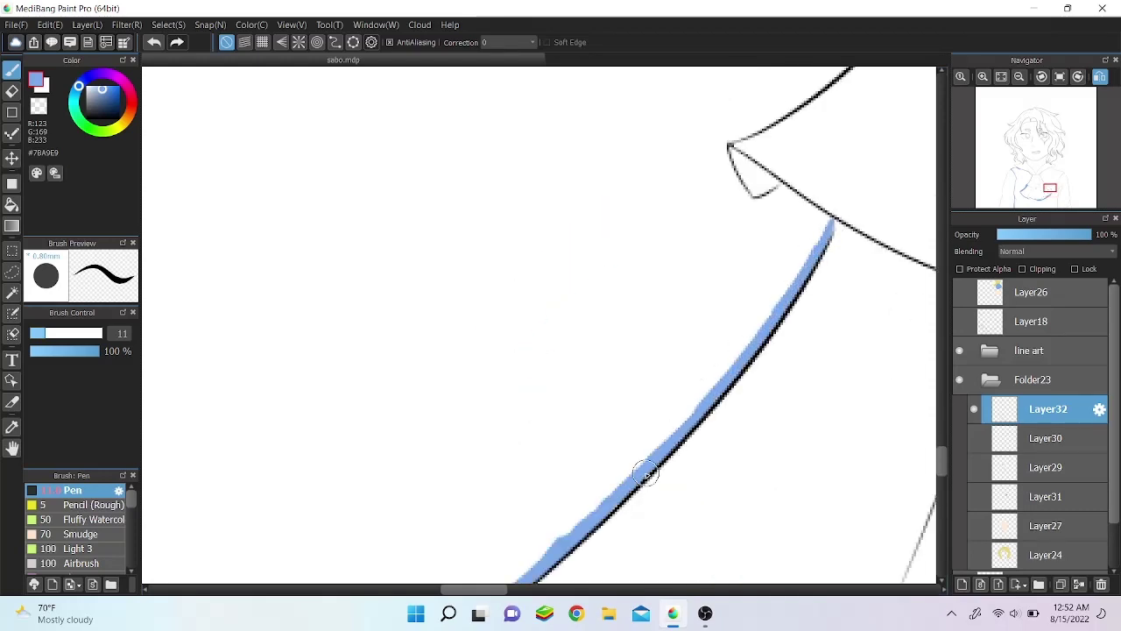
pyautogui.press('h')
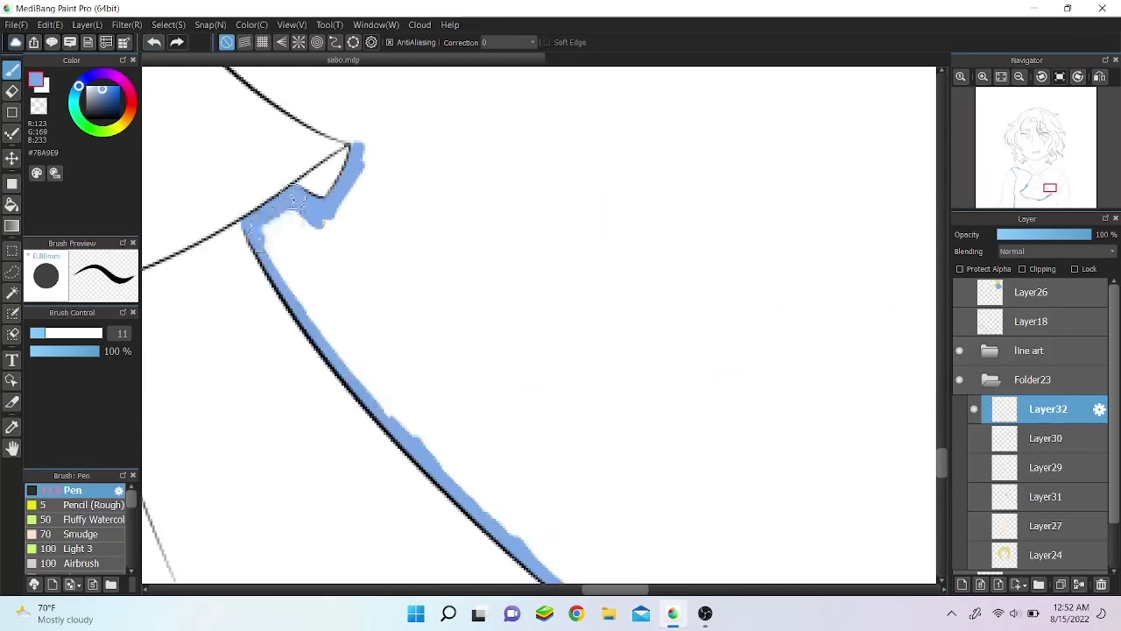
pyautogui.moveTo(294, 197)
pyautogui.mouseDown()
pyautogui.moveTo(368, 263)
pyautogui.moveTo(403, 412)
pyautogui.moveTo(473, 351)
pyautogui.mouseUp()
# Step: Paint blue along the viewer-right edge of the cravat's upper tier, up towards the knot
pyautogui.scroll(5, 473, 350)
pyautogui.moveTo(289, 177); pyautogui.dragTo(384, 306)
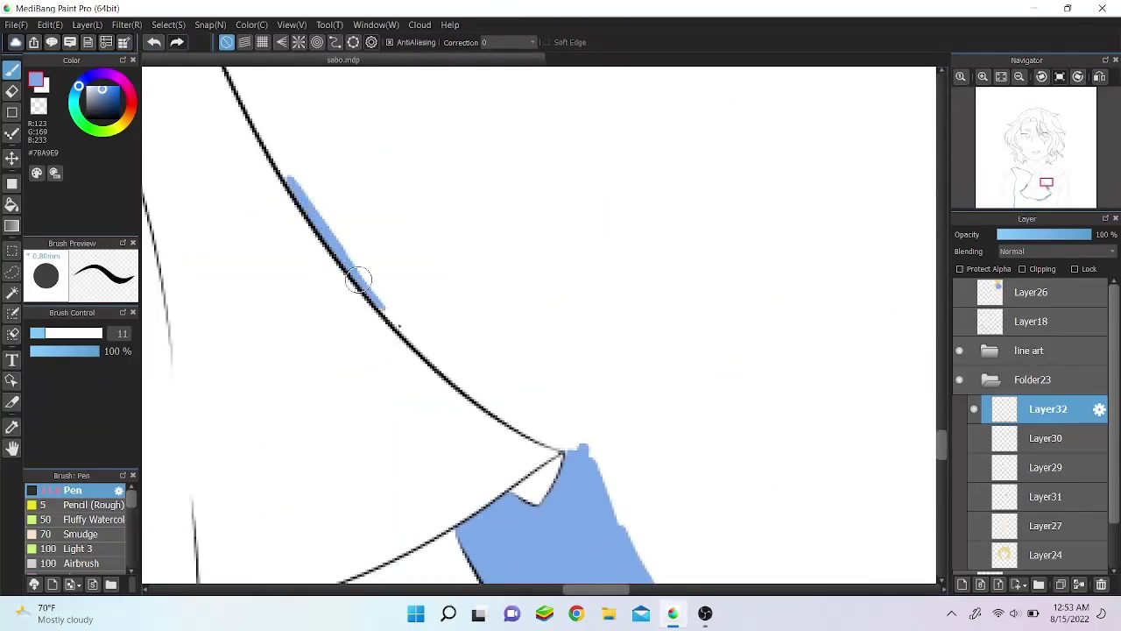
pyautogui.moveTo(603, 455)
pyautogui.mouseDown()
pyautogui.moveTo(456, 368)
pyautogui.moveTo(307, 197)
pyautogui.mouseUp()
pyautogui.scroll(2, 943, 436)
pyautogui.scroll(3, 944, 436)
pyautogui.hscroll(-3, 943, 436)
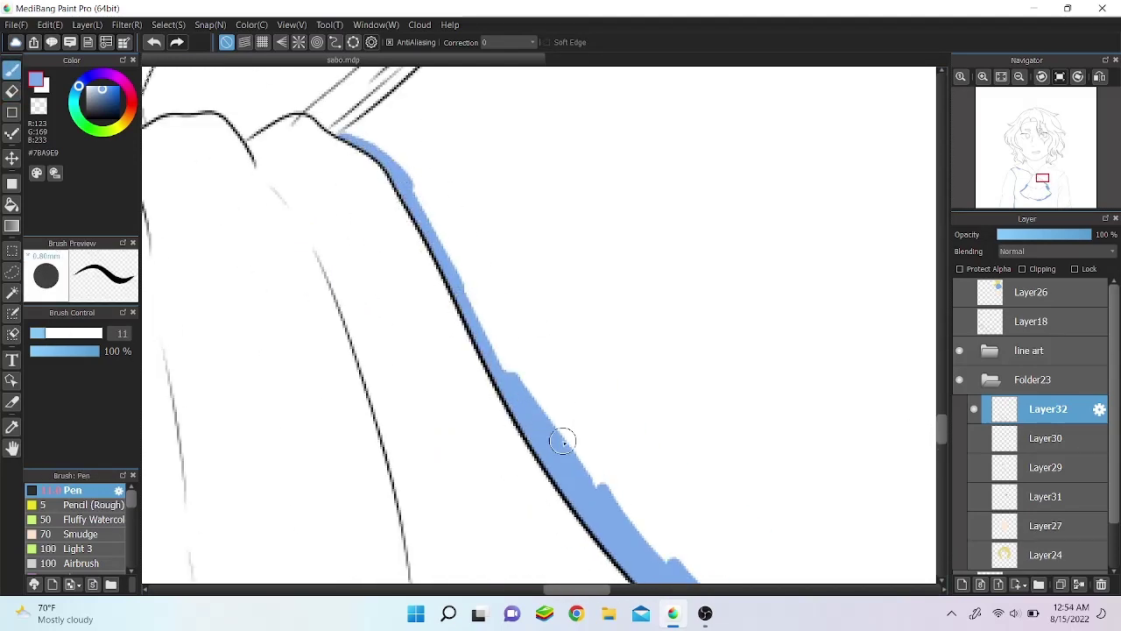
# Step: Paint blue beside the viewer-right knot folds and along the underside of the viewer-right collar to the shoulder line
pyautogui.scroll(2, 564, 441)
pyautogui.hscroll(-3, 563, 441)
pyautogui.moveTo(521, 223); pyautogui.dragTo(604, 326)
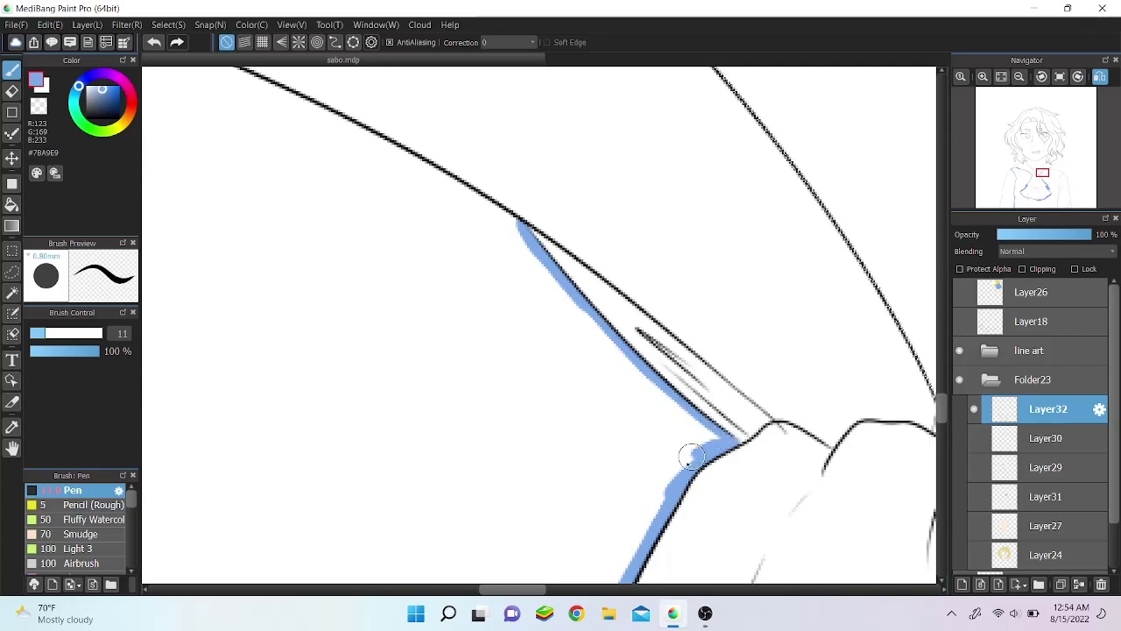
pyautogui.moveTo(686, 417)
pyautogui.mouseDown()
pyautogui.moveTo(643, 411)
pyautogui.moveTo(555, 327)
pyautogui.mouseUp()
pyautogui.press('h')
pyautogui.moveTo(395, 377); pyautogui.dragTo(496, 263)
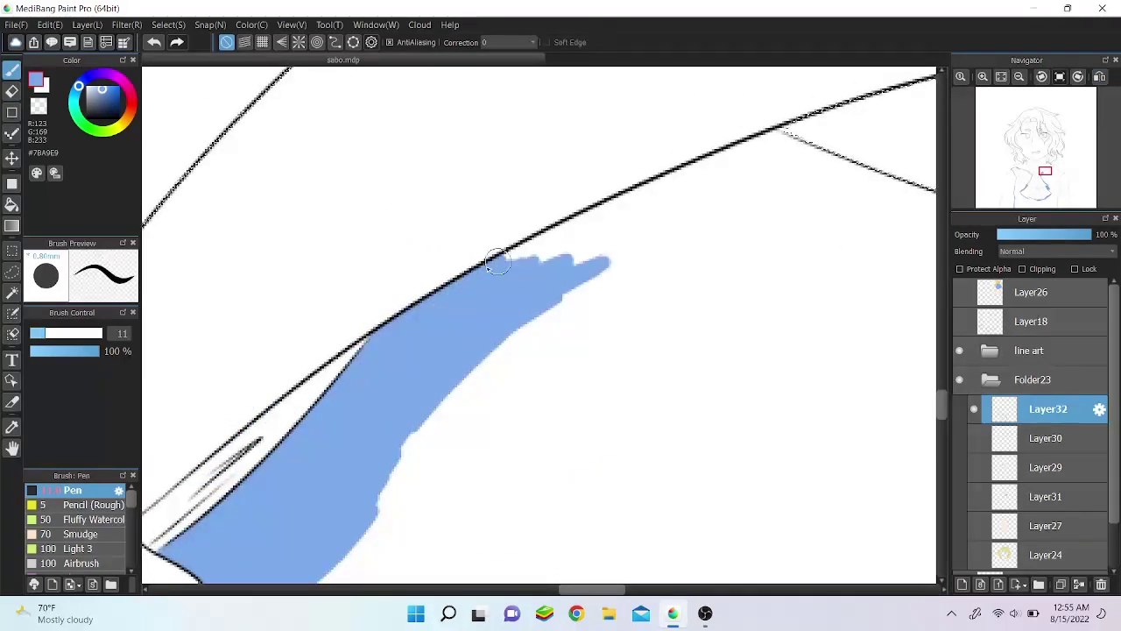
pyautogui.moveTo(758, 140); pyautogui.dragTo(657, 197)
pyautogui.moveTo(544, 254); pyautogui.dragTo(841, 131)
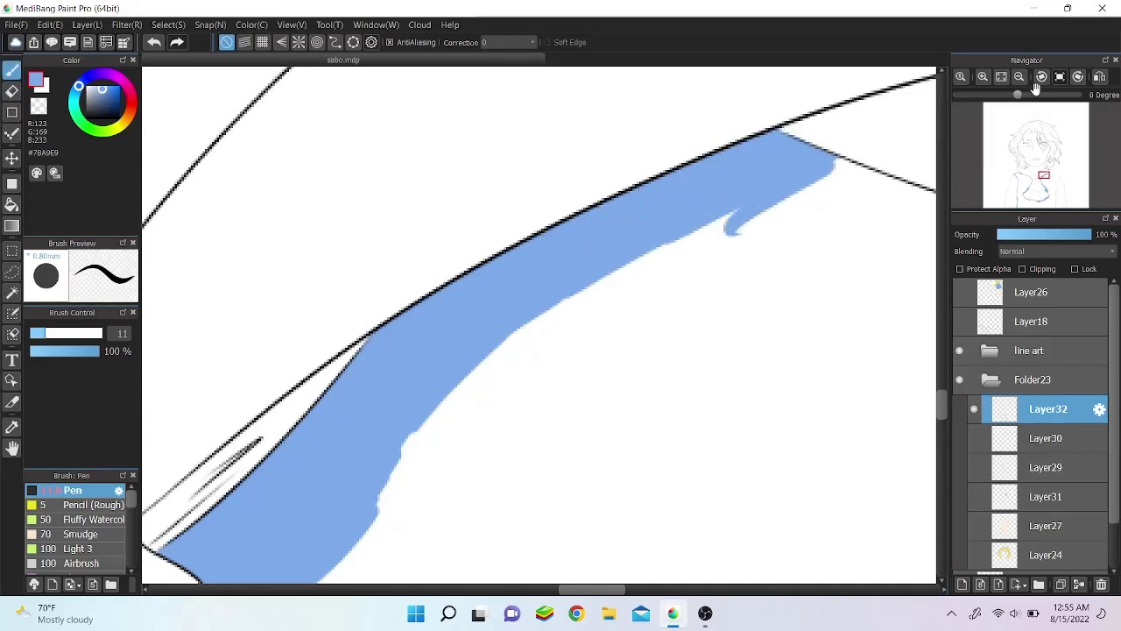
# Step: Outline the torso side of the viewer-right sleeve seam in blue down to the canvas bottom
pyautogui.scroll(-10, 368, 332)
pyautogui.press('h')
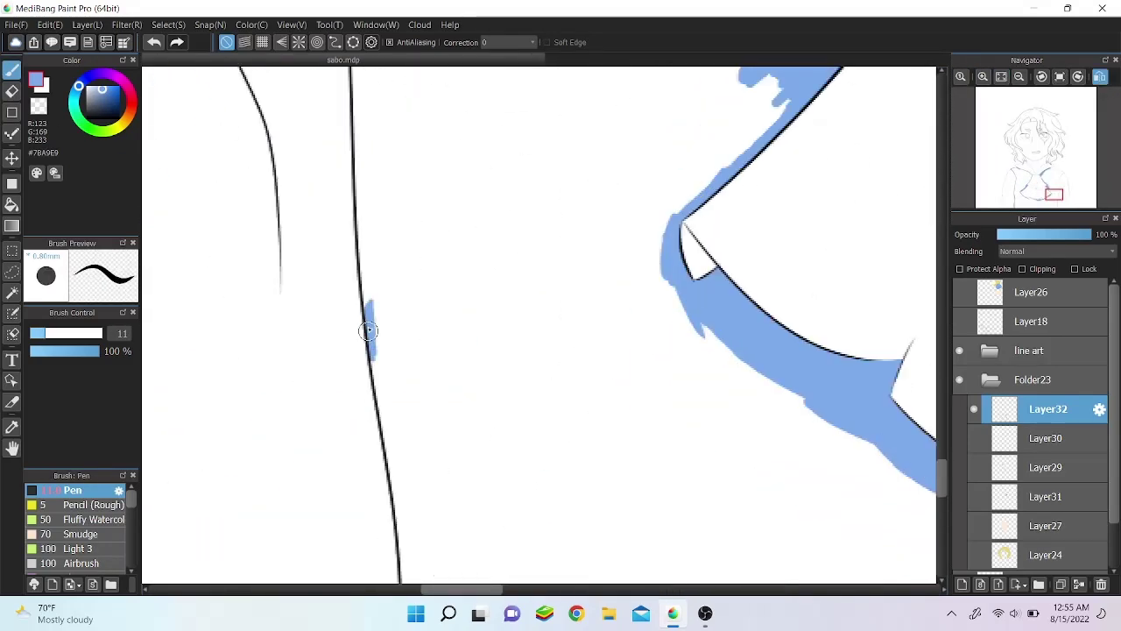
pyautogui.scroll(-3, 394, 348)
pyautogui.moveTo(390, 368); pyautogui.dragTo(395, 280)
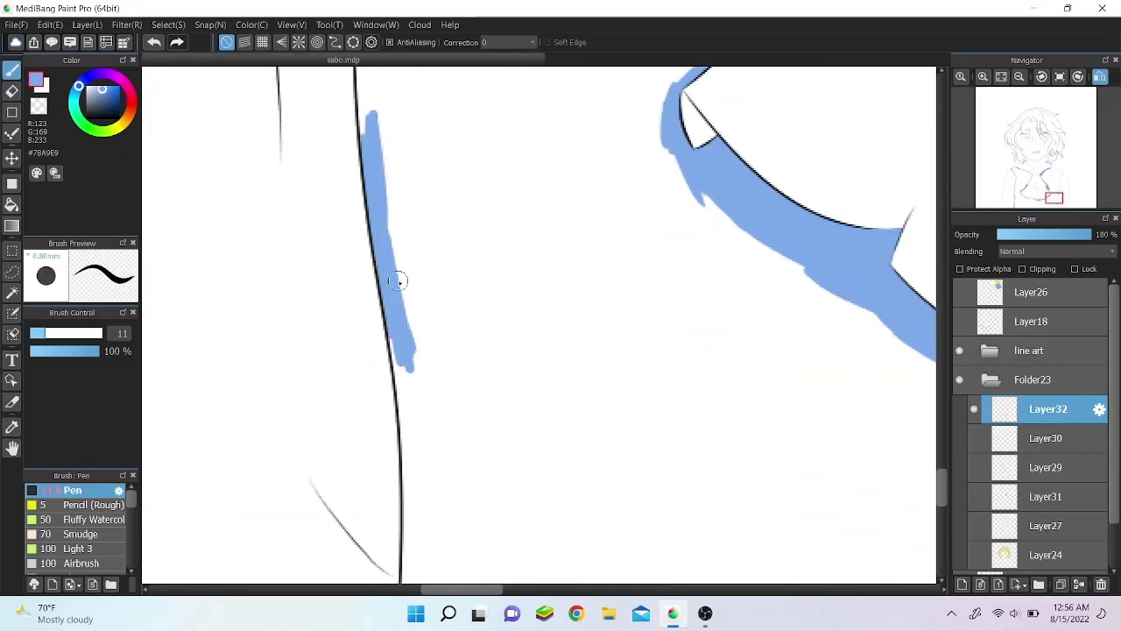
pyautogui.scroll(-3, 395, 280)
pyautogui.moveTo(410, 214); pyautogui.dragTo(408, 329)
pyautogui.scroll(-3, 407, 329)
pyautogui.moveTo(403, 236); pyautogui.dragTo(401, 371)
pyautogui.moveTo(411, 513); pyautogui.dragTo(421, 234)
# Step: Continue the blue outline up the viewer-right sleeve seam towards the corner of the armhole
pyautogui.scroll(3, 366, 453)
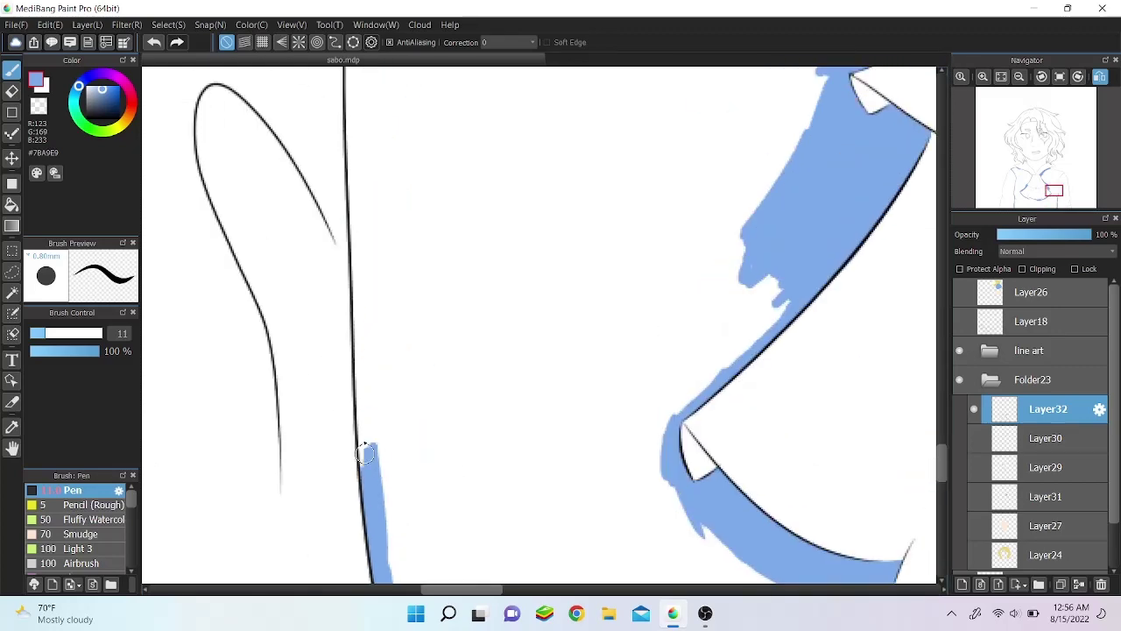
pyautogui.moveTo(363, 336); pyautogui.dragTo(363, 280)
pyautogui.scroll(3, 361, 400)
pyautogui.scroll(4, 364, 329)
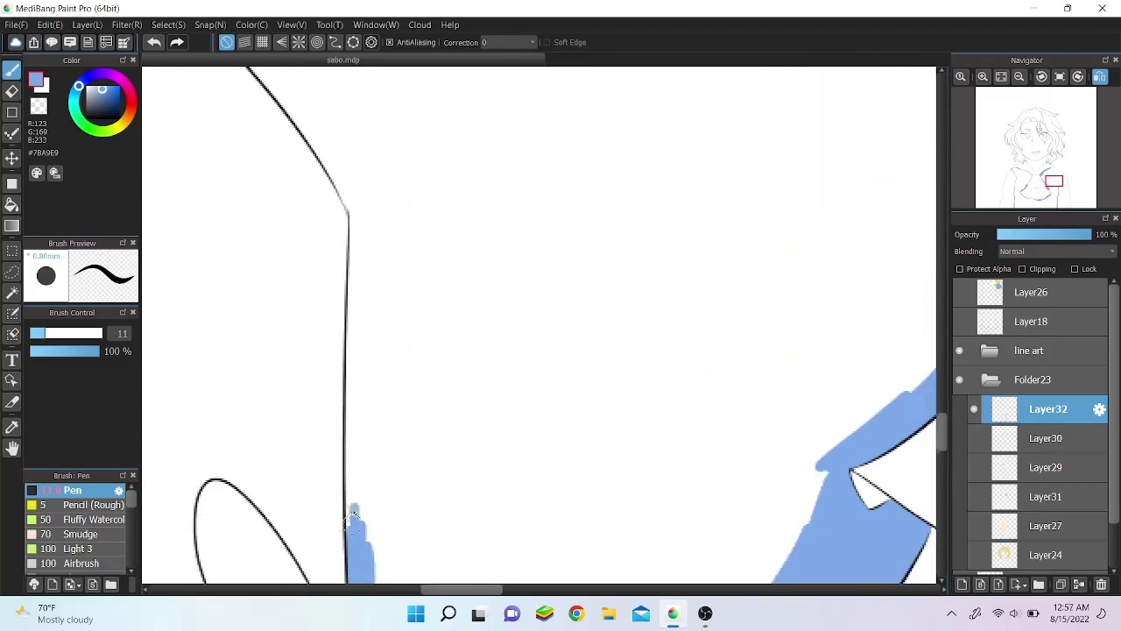
pyautogui.moveTo(359, 403); pyautogui.dragTo(360, 291)
# Step: Paint blue along the upper curve of the viewer-right armhole and across the shoulder edge
pyautogui.scroll(4, 360, 291)
pyautogui.moveTo(260, 278); pyautogui.dragTo(339, 392)
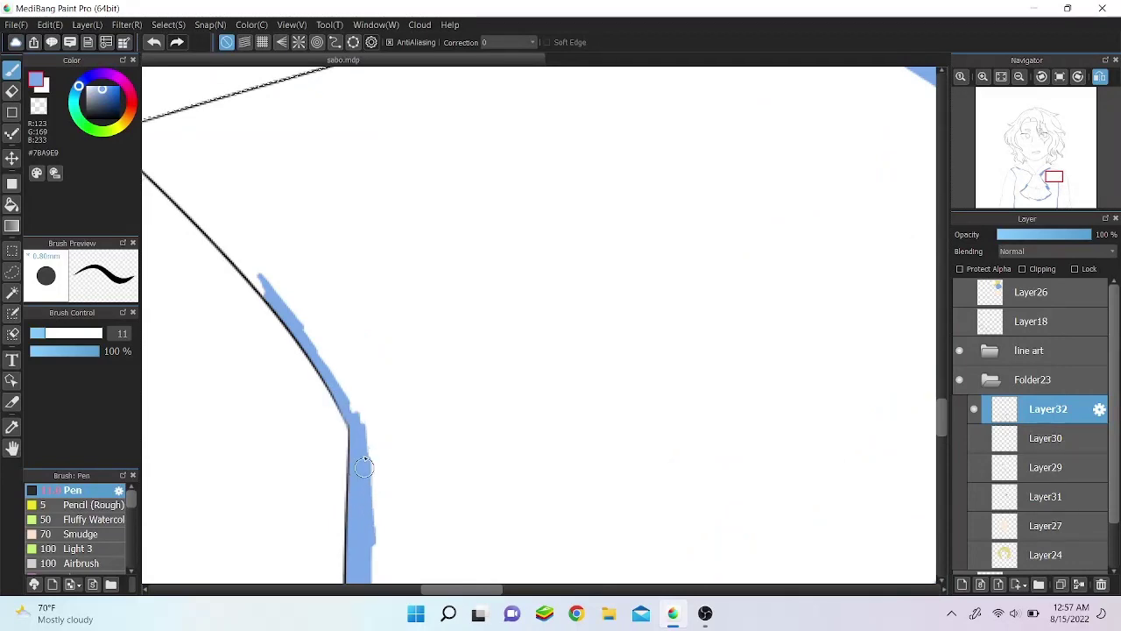
pyautogui.scroll(3, 363, 469)
pyautogui.hscroll(-2, 363, 469)
pyautogui.moveTo(254, 337); pyautogui.dragTo(204, 361)
pyautogui.moveTo(354, 423)
pyautogui.mouseDown()
pyautogui.moveTo(263, 323)
pyautogui.moveTo(261, 288)
pyautogui.moveTo(336, 273)
pyautogui.moveTo(205, 398)
pyautogui.moveTo(243, 483)
pyautogui.mouseUp()
# Step: Fill the viewer-right half of the vest with blue, from the shoulder to the canvas bottom, using a larger brush
pyautogui.scroll(-2, 262, 289)
pyautogui.press(']')
pyautogui.moveTo(333, 316)
pyautogui.mouseDown()
pyautogui.moveTo(536, 296)
pyautogui.moveTo(513, 371)
pyautogui.moveTo(368, 411)
pyautogui.moveTo(395, 445)
pyautogui.mouseUp()
pyautogui.scroll(-4, 395, 445)
pyautogui.moveTo(534, 263)
pyautogui.mouseDown()
pyautogui.moveTo(554, 424)
pyautogui.moveTo(377, 438)
pyautogui.moveTo(465, 517)
pyautogui.moveTo(513, 490)
pyautogui.mouseUp()
pyautogui.scroll(-7, 512, 388)
pyautogui.scroll(1, 944, 458)
pyautogui.moveTo(513, 388)
pyautogui.mouseDown()
pyautogui.moveTo(556, 100)
pyautogui.moveTo(421, 351)
pyautogui.moveTo(187, 305)
pyautogui.moveTo(263, 420)
pyautogui.mouseUp()
# Step: Fill the lower vest beneath the cravat with blue across to the viewer-left sleeve seam, varying the brush size
pyautogui.hscroll(-5, 345, 271)
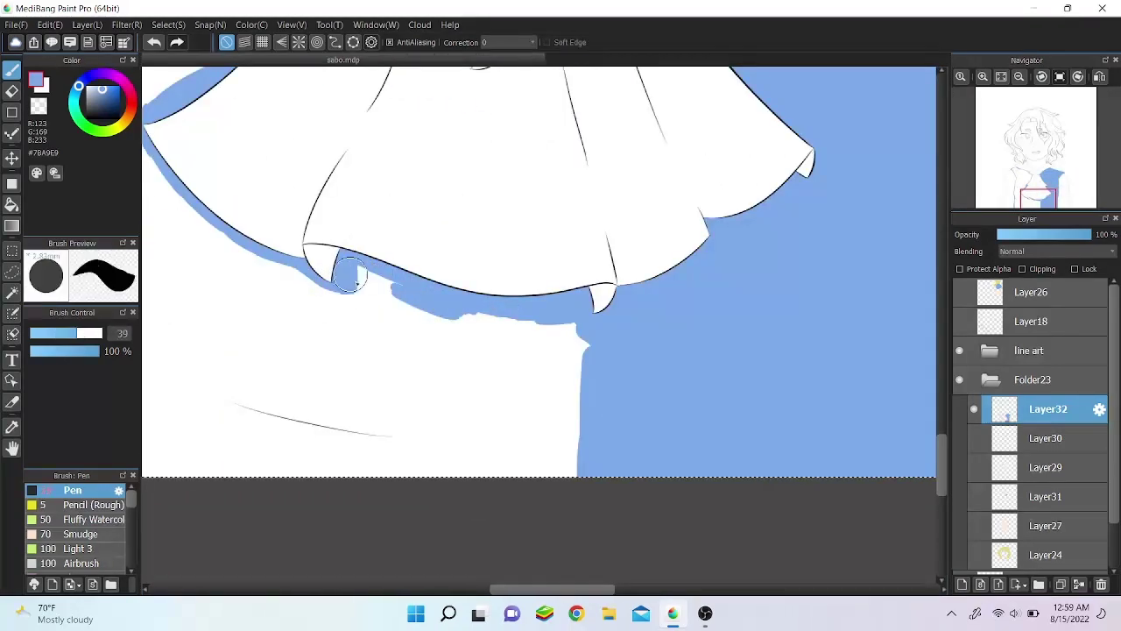
pyautogui.moveTo(348, 275)
pyautogui.mouseDown()
pyautogui.moveTo(593, 393)
pyautogui.moveTo(543, 464)
pyautogui.mouseUp()
pyautogui.scroll(-3, 368, 388)
pyautogui.moveTo(368, 389); pyautogui.dragTo(492, 412)
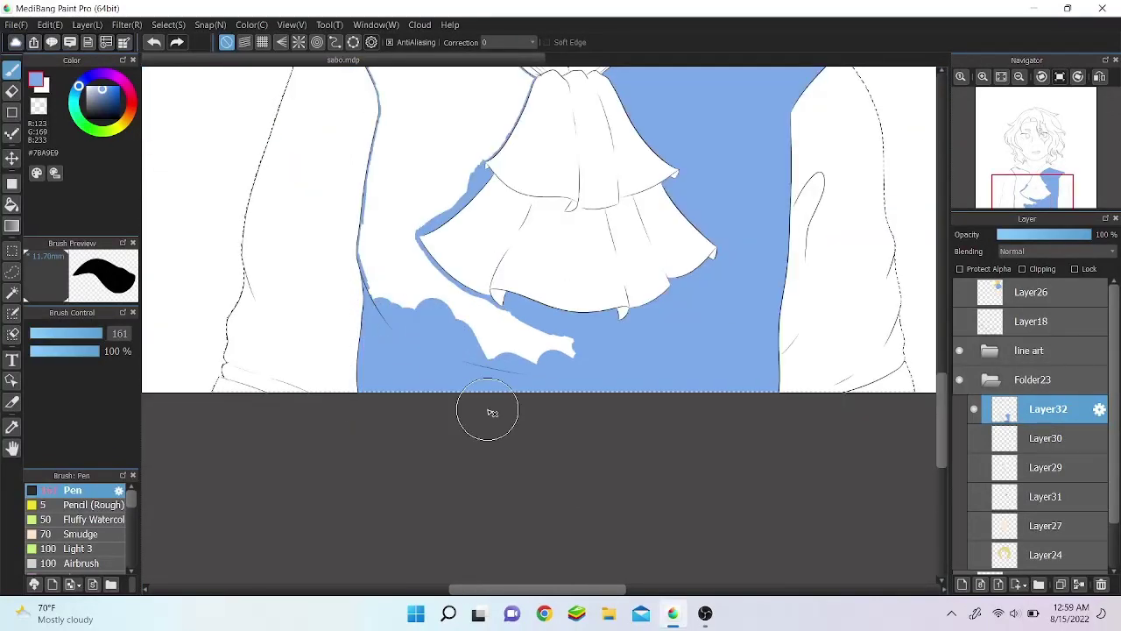
pyautogui.scroll(2, 368, 270)
pyautogui.moveTo(401, 250)
pyautogui.mouseDown()
pyautogui.moveTo(513, 400)
pyautogui.moveTo(450, 321)
pyautogui.mouseUp()
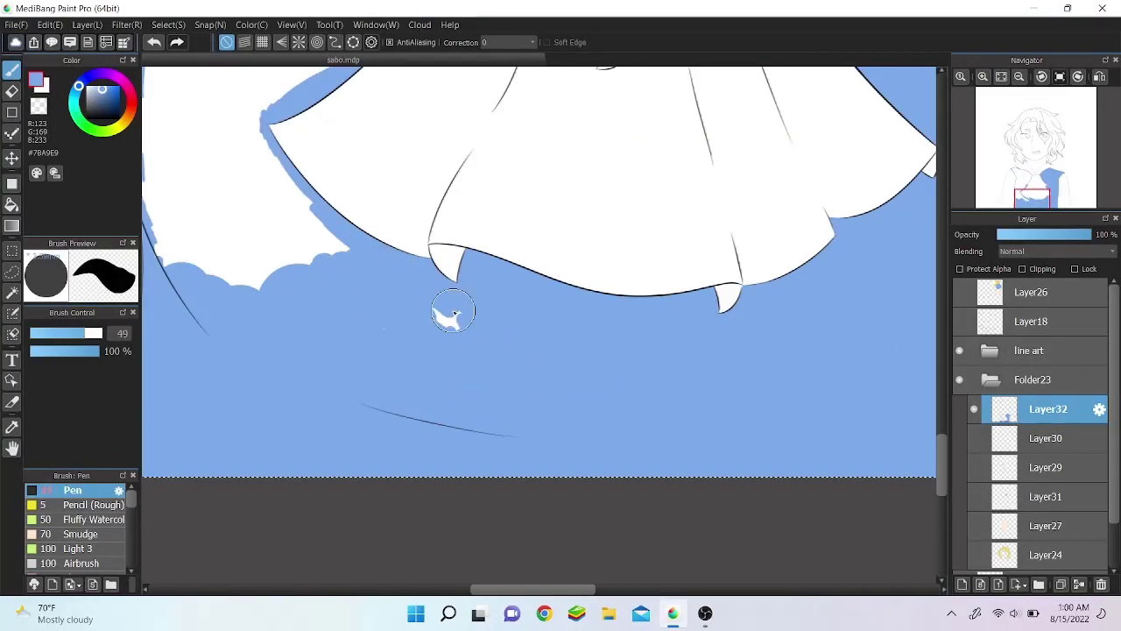
# Step: Fill the gap between the viewer-left sleeve seam and the cravat's lower tier with blue
pyautogui.press('e')
pyautogui.scroll(3, 296, 305)
pyautogui.scroll(-1, 295, 305)
pyautogui.press('b')
pyautogui.moveTo(254, 245)
pyautogui.mouseDown()
pyautogui.moveTo(450, 163)
pyautogui.moveTo(491, 219)
pyautogui.mouseUp()
pyautogui.scroll(2, 220, 270)
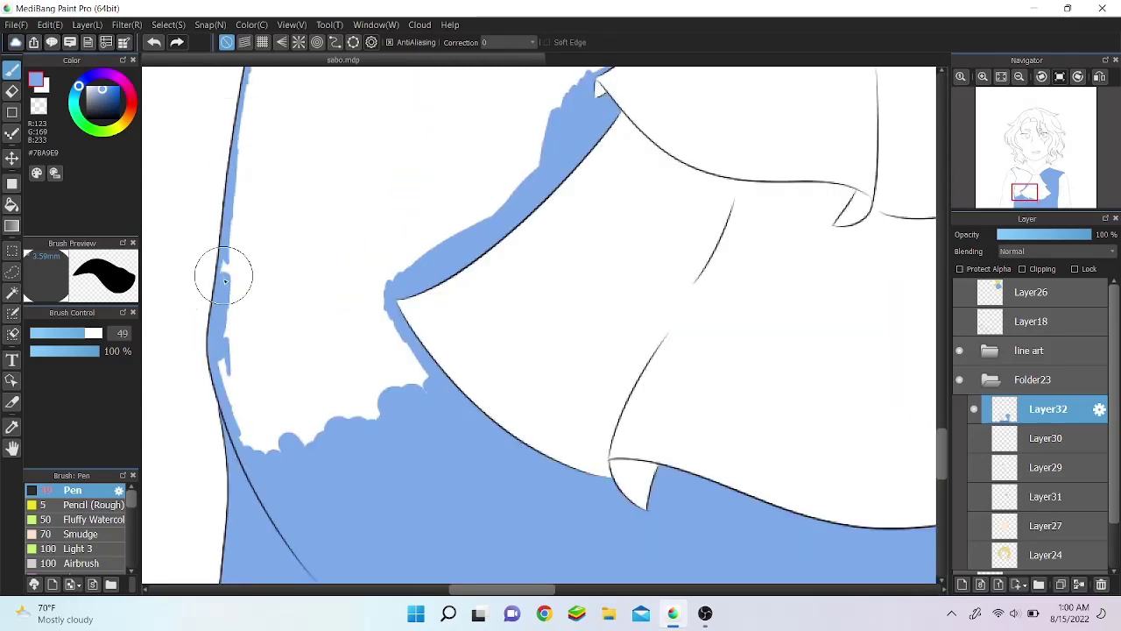
pyautogui.moveTo(220, 271)
pyautogui.mouseDown()
pyautogui.moveTo(322, 482)
pyautogui.moveTo(421, 370)
pyautogui.moveTo(274, 378)
pyautogui.moveTo(421, 251)
pyautogui.moveTo(254, 239)
pyautogui.moveTo(496, 201)
pyautogui.mouseUp()
# Step: Fill the viewer-left armhole side and shoulder of the vest with blue, up to the collar
pyautogui.scroll(3, 496, 201)
pyautogui.moveTo(254, 403)
pyautogui.mouseDown()
pyautogui.moveTo(259, 279)
pyautogui.moveTo(349, 254)
pyautogui.mouseUp()
pyautogui.scroll(-2, 354, 254)
pyautogui.moveTo(257, 321); pyautogui.dragTo(263, 411)
pyautogui.scroll(2, 262, 412)
pyautogui.moveTo(394, 333)
pyautogui.mouseDown()
pyautogui.moveTo(314, 151)
pyautogui.moveTo(403, 185)
pyautogui.moveTo(479, 254)
pyautogui.moveTo(422, 443)
pyautogui.moveTo(500, 162)
pyautogui.moveTo(721, 237)
pyautogui.mouseUp()
# Step: Fill the remaining white area of the viewer-left chest with blue, between the collar and the cravat
pyautogui.hscroll(2, 932, 396)
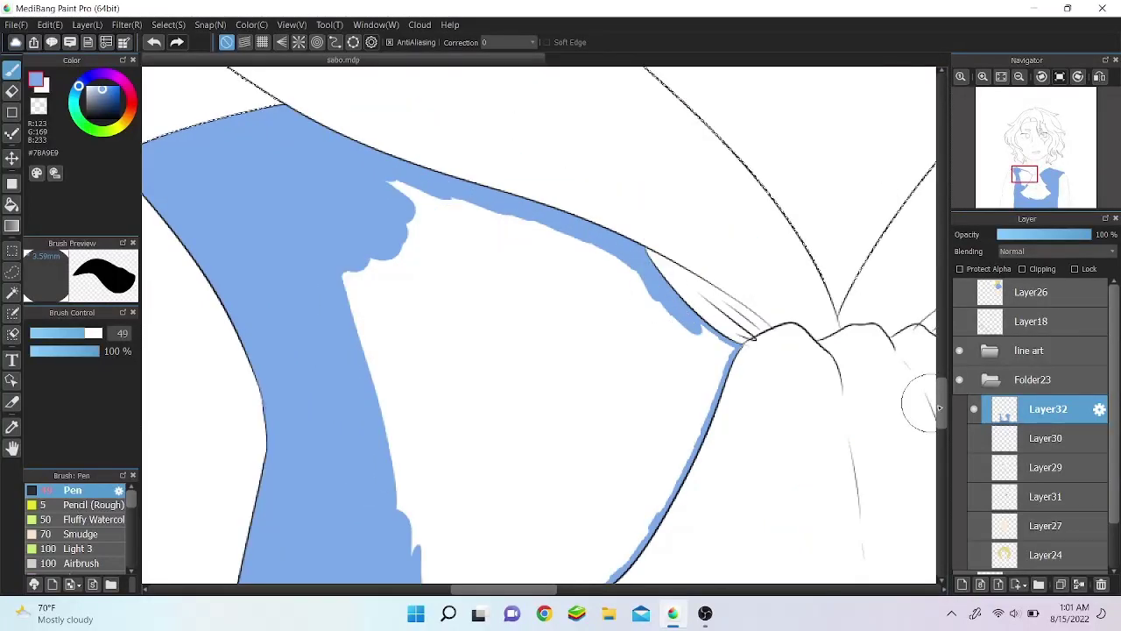
pyautogui.scroll(-2, 714, 279)
pyautogui.moveTo(630, 468); pyautogui.dragTo(596, 517)
pyautogui.scroll(2, 596, 517)
pyautogui.moveTo(525, 491); pyautogui.dragTo(380, 318)
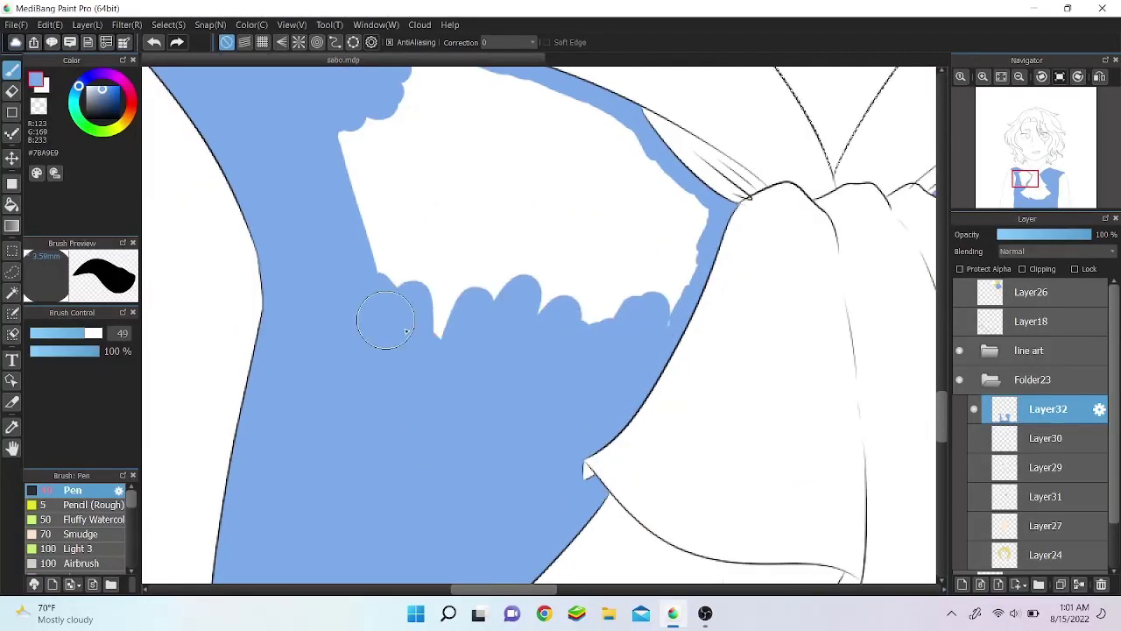
pyautogui.scroll(-2, 380, 318)
pyautogui.moveTo(614, 254)
pyautogui.mouseDown()
pyautogui.moveTo(654, 346)
pyautogui.moveTo(420, 219)
pyautogui.mouseUp()
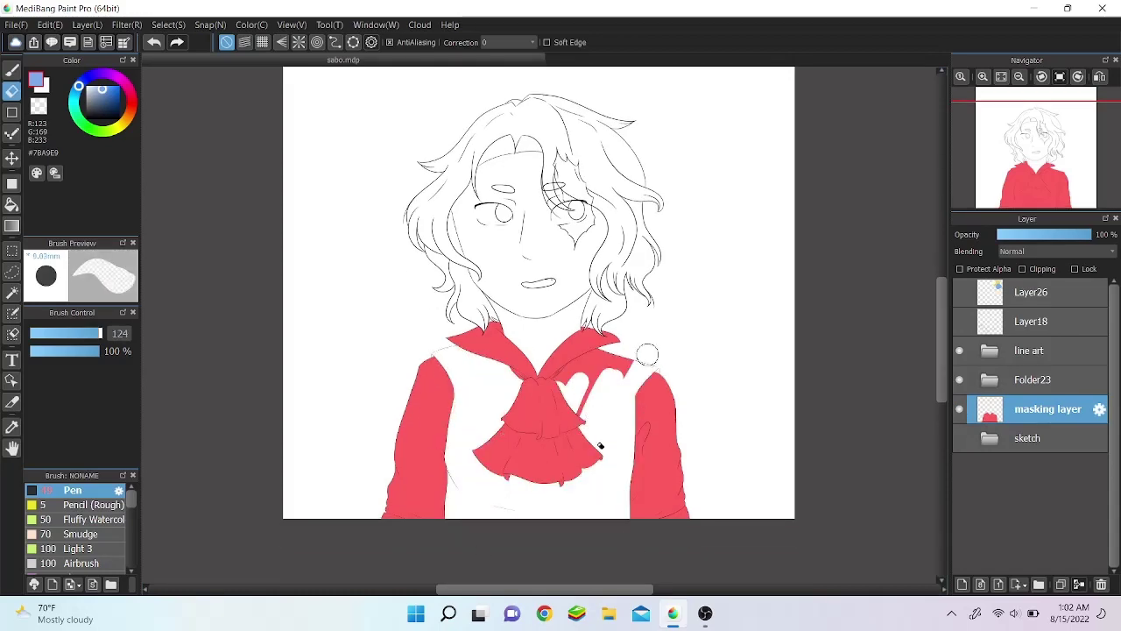
# Step: Create a selection from the masking layer's opacity and sample cream #FFFBD7 from Layer26 for a new layer in Folder23
pyautogui.click(168, 25)
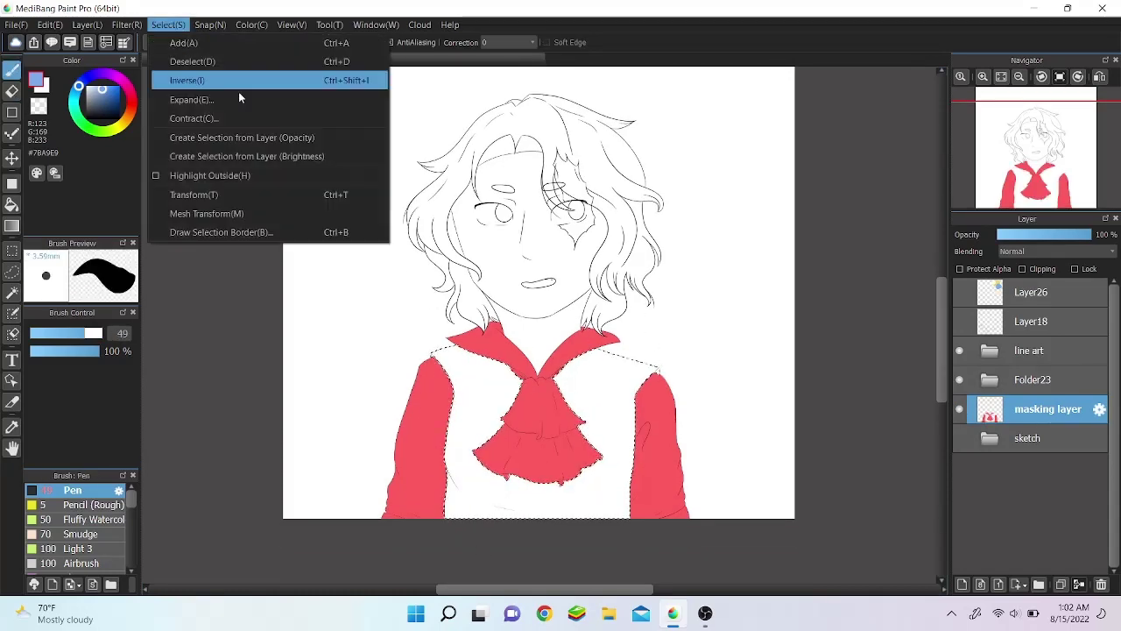
pyautogui.click(225, 138)
pyautogui.click(989, 379)
pyautogui.click(1034, 291)
pyautogui.click(960, 291)
pyautogui.click(12, 427)
pyautogui.click(1045, 409)
# Step: Paint the sleeves, collar and cravat cream inside the selection with a large brush and show the other colour layers
pyautogui.click(12, 69)
pyautogui.moveTo(420, 368); pyautogui.dragTo(445, 395)
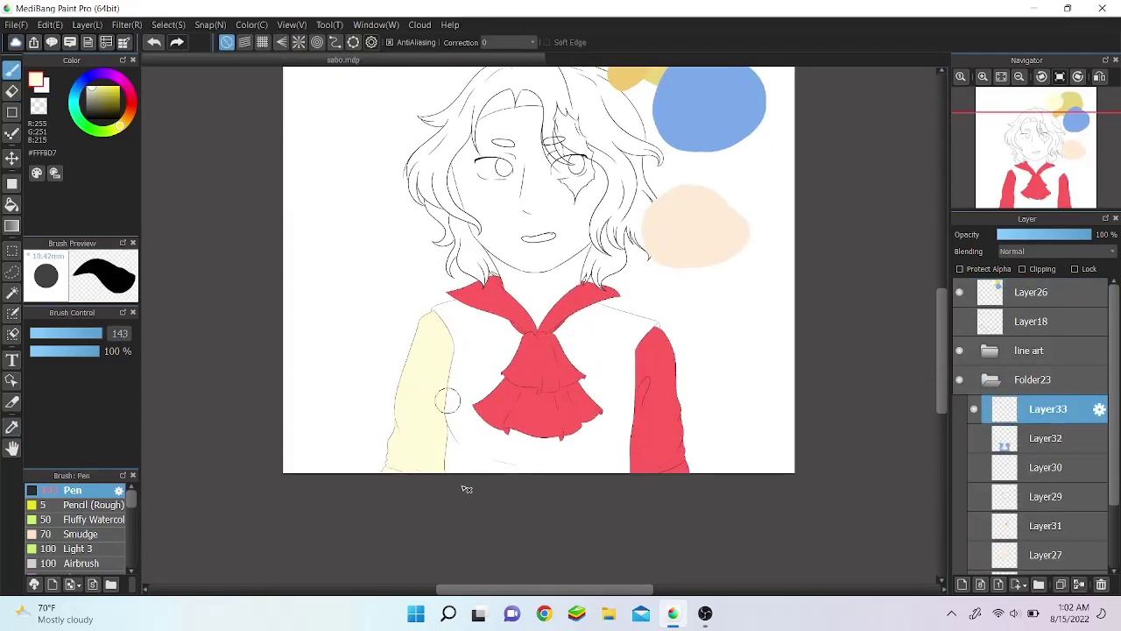
pyautogui.moveTo(543, 394)
pyautogui.mouseDown()
pyautogui.moveTo(510, 338)
pyautogui.moveTo(614, 420)
pyautogui.mouseUp()
pyautogui.scroll(-1, 539, 289)
pyautogui.click(1008, 539)
pyautogui.scroll(1, 1007, 538)
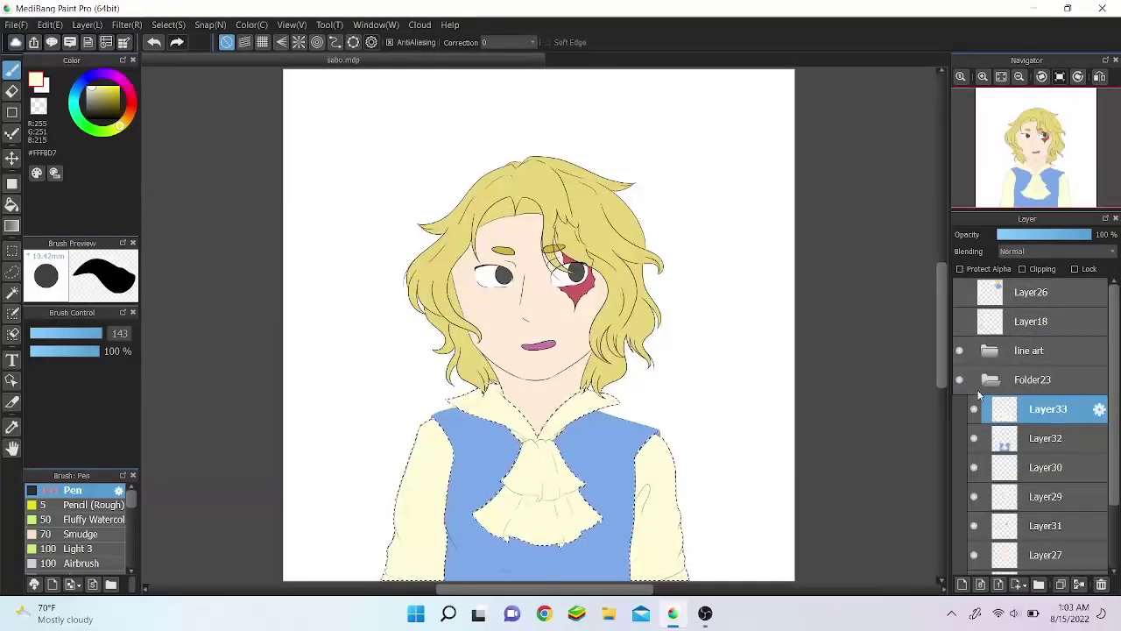
# Step: Paint round gold #F2CA6F buttons on the lower front of the blue vest, on a new layer in Folder23
pyautogui.scroll(-1, 622, 392)
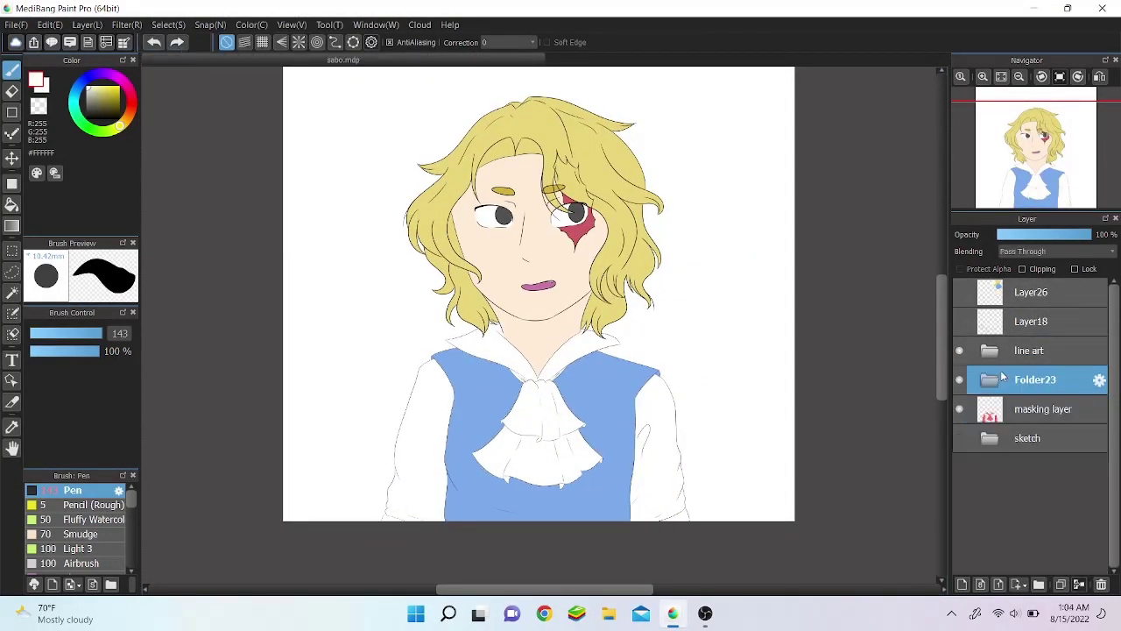
pyautogui.scroll(2, 539, 350)
pyautogui.press('b')
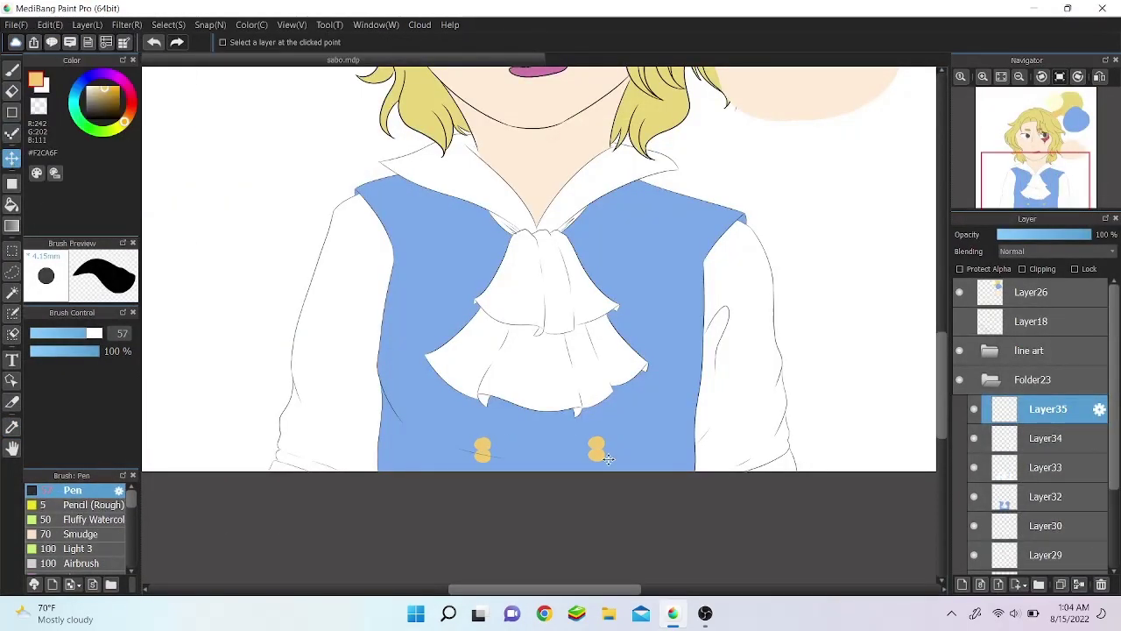
# Step: Erase the parts of the upper gold buttons that overlap the lower edge of the cravat
pyautogui.press('e')
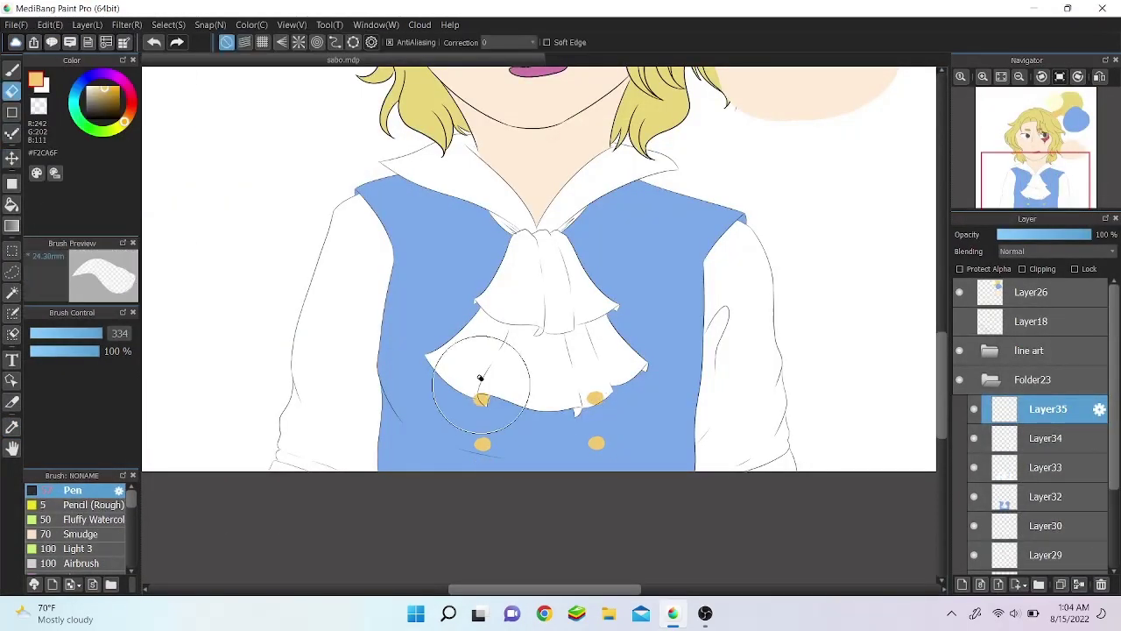
pyautogui.scroll(2, 480, 378)
pyautogui.scroll(1, 538, 521)
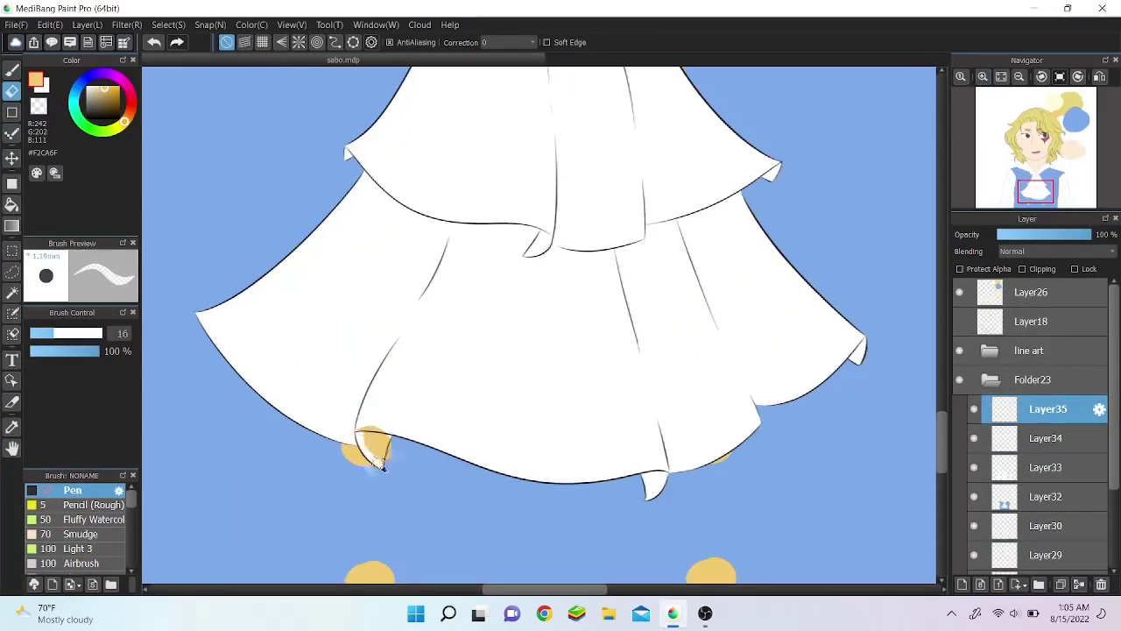
pyautogui.scroll(1, 378, 464)
pyautogui.scroll(-2, 338, 482)
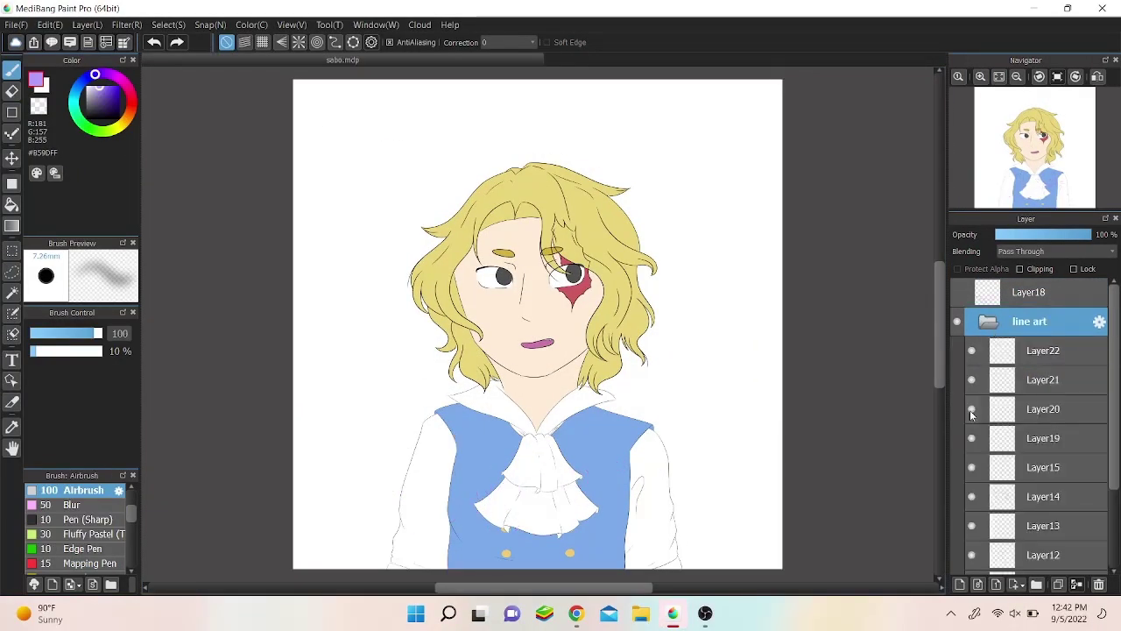
# Step: Fill the inner hair beside the viewer-left cheek and under the fringe with purple #B59DFF on a new layer, within the hair selection
pyautogui.scroll(-1, 1035, 426)
pyautogui.click(1046, 406)
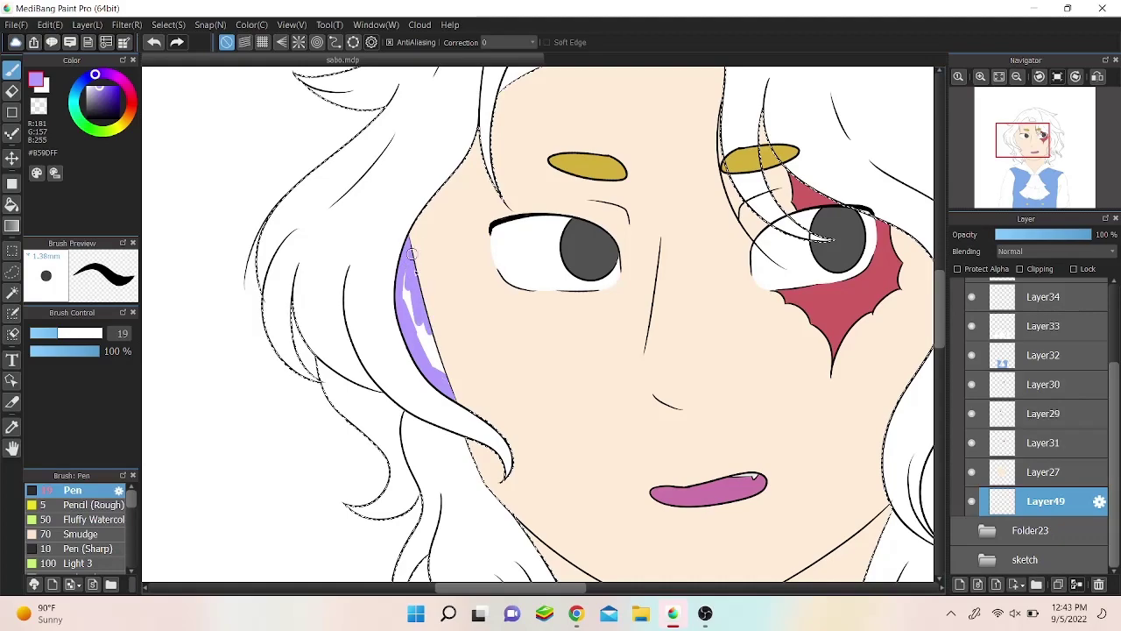
pyautogui.scroll(-2, 666, 536)
pyautogui.scroll(-5, 888, 371)
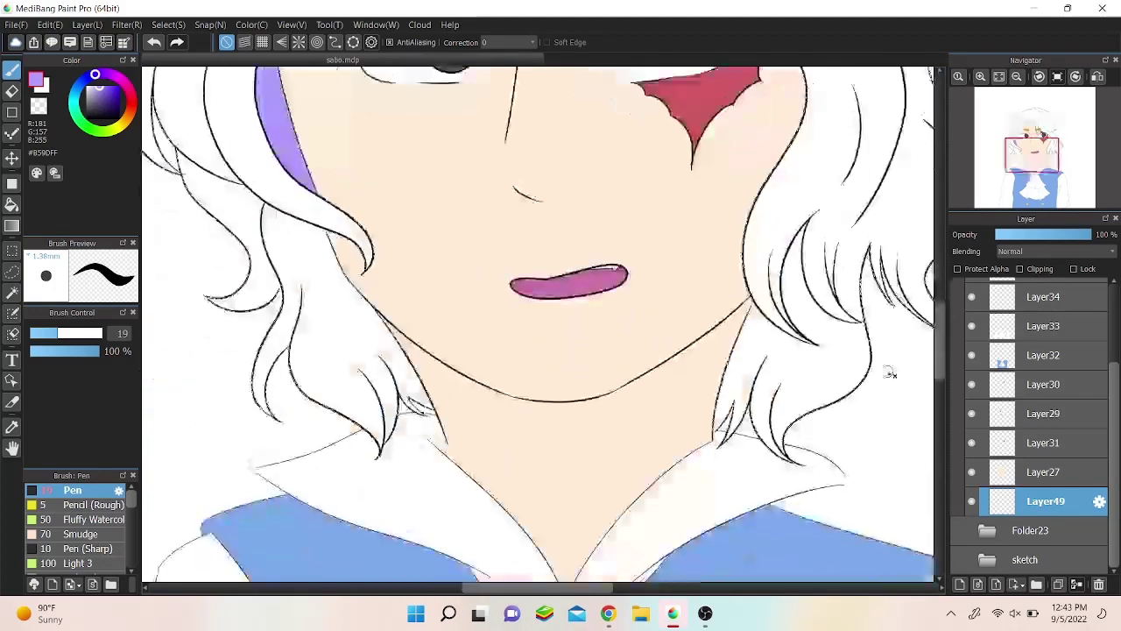
pyautogui.scroll(8, 888, 371)
pyautogui.scroll(3, 432, 267)
# Step: Paint a purple shadow along the strand line of the viewer-left front lock, redoing the stroke and erasing the excess
pyautogui.moveTo(432, 268); pyautogui.dragTo(640, 212)
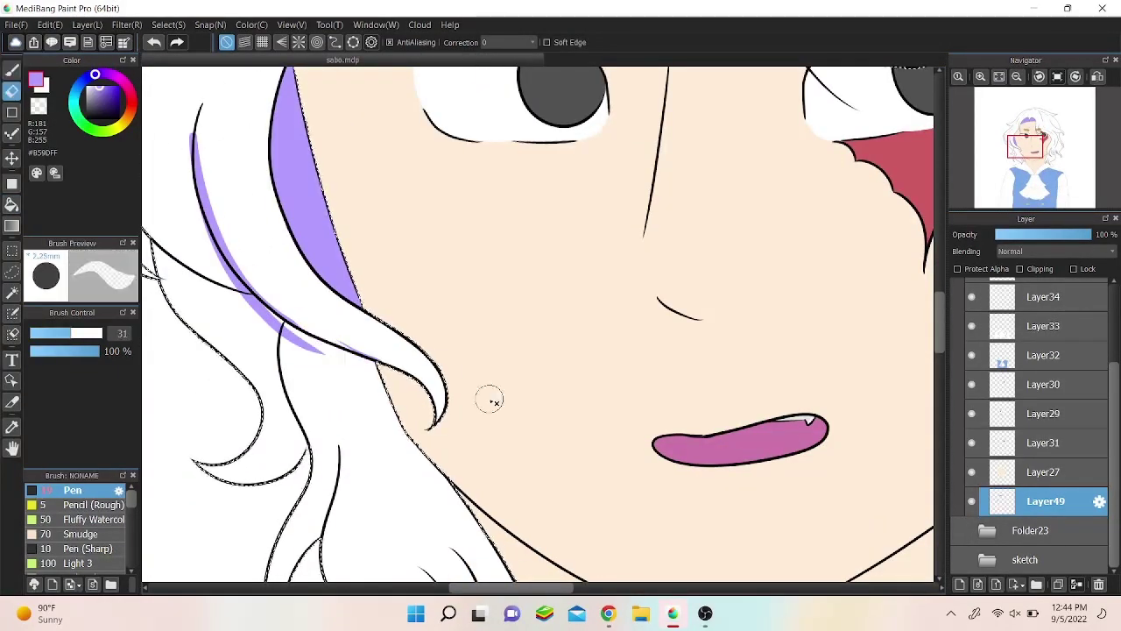
pyautogui.hotkey('ctrl', 'z')
pyautogui.moveTo(188, 113); pyautogui.dragTo(368, 359)
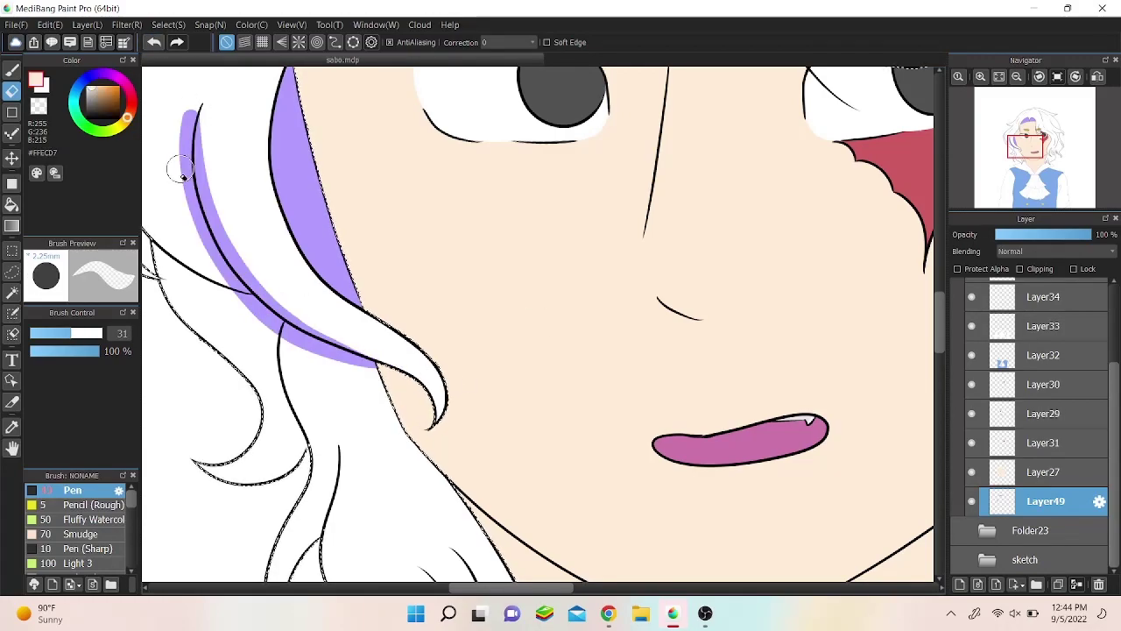
pyautogui.keyDown('alt'); pyautogui.click(356, 357); pyautogui.keyUp('alt')
pyautogui.scroll(-10, 357, 357)
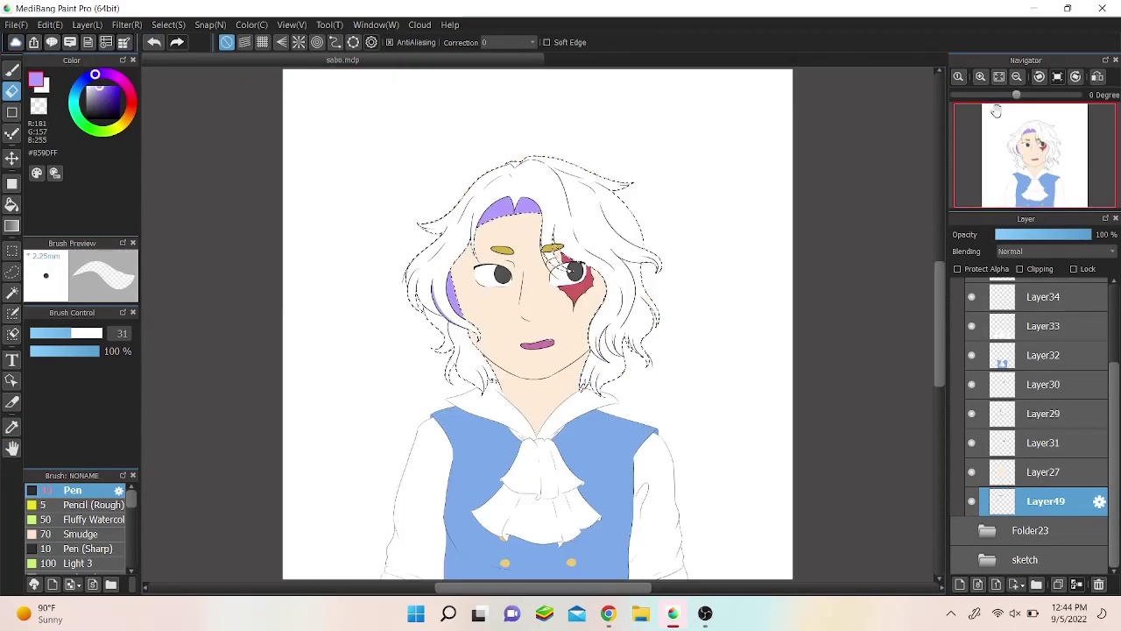
# Step: On a new layer, shade the strand gaps, outer edge and tip of the viewer-left locks purple, trimming the strokes to the line art
pyautogui.scroll(8, 613, 316)
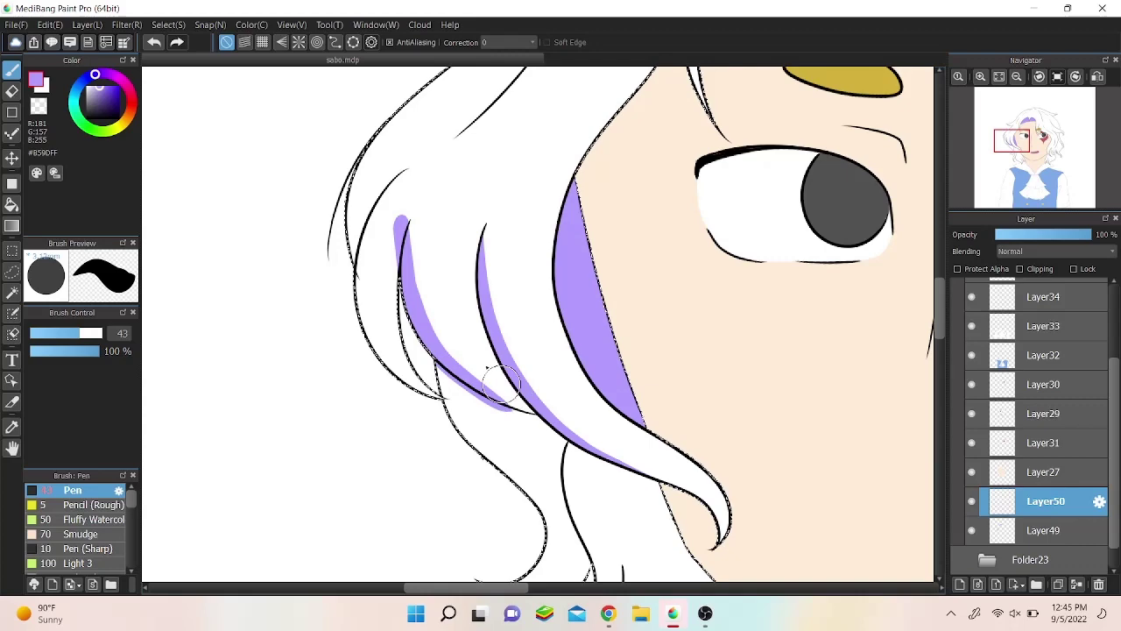
pyautogui.moveTo(501, 383); pyautogui.dragTo(561, 446)
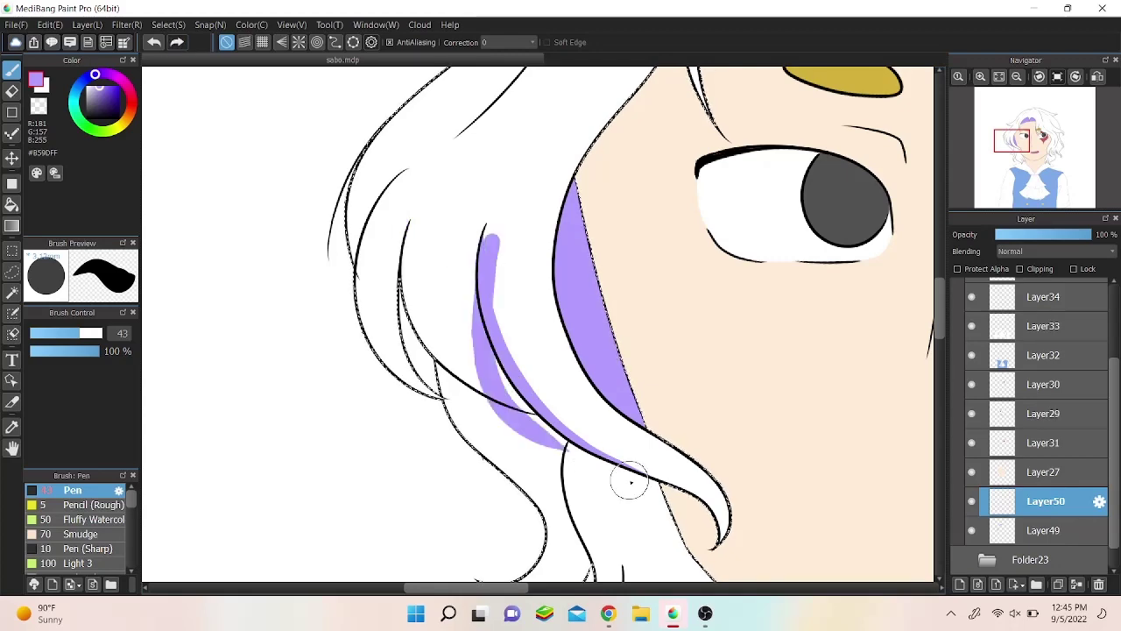
pyautogui.hotkey('ctrl', 'z')
pyautogui.moveTo(484, 245); pyautogui.dragTo(561, 447)
pyautogui.press('e')
pyautogui.hotkey('ctrl', 'z')
pyautogui.moveTo(485, 245); pyautogui.dragTo(487, 302)
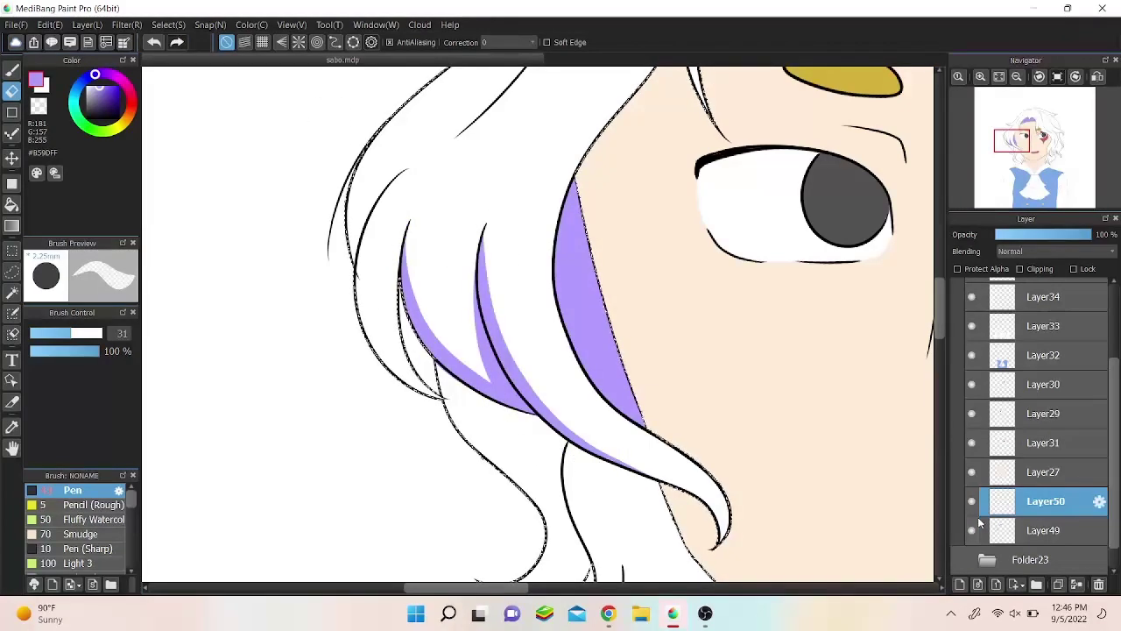
pyautogui.click(154, 42)
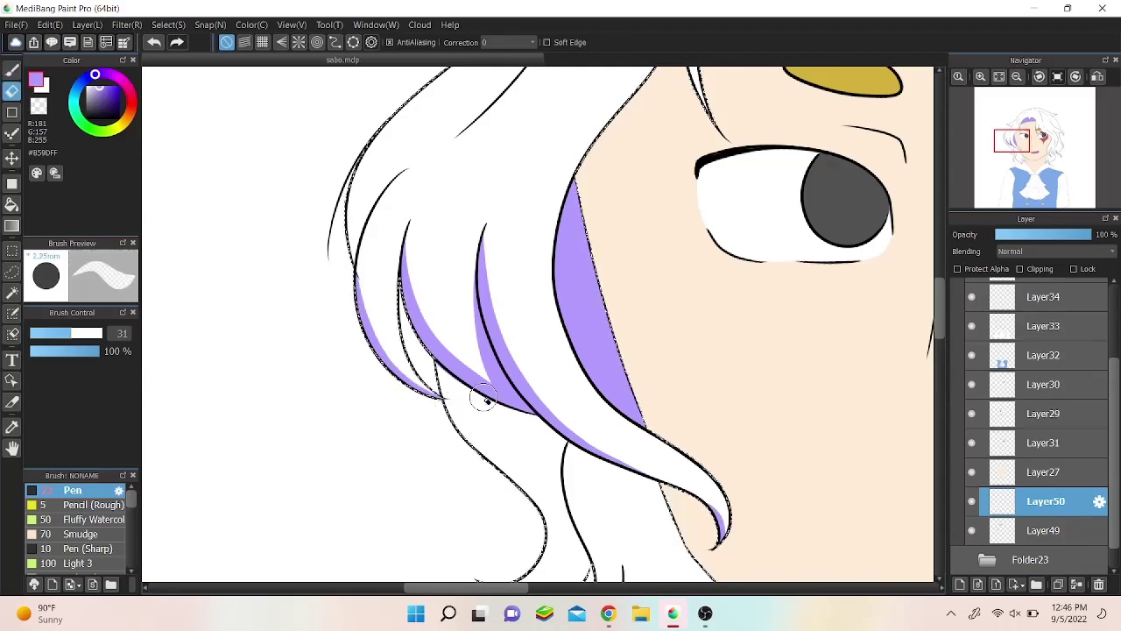
# Step: Paint a purple shadow along the long upper strand line of the viewer-left hair, redoing the first stroke
pyautogui.moveTo(462, 132); pyautogui.dragTo(348, 215)
pyautogui.scroll(3, 525, 306)
pyautogui.click(154, 42)
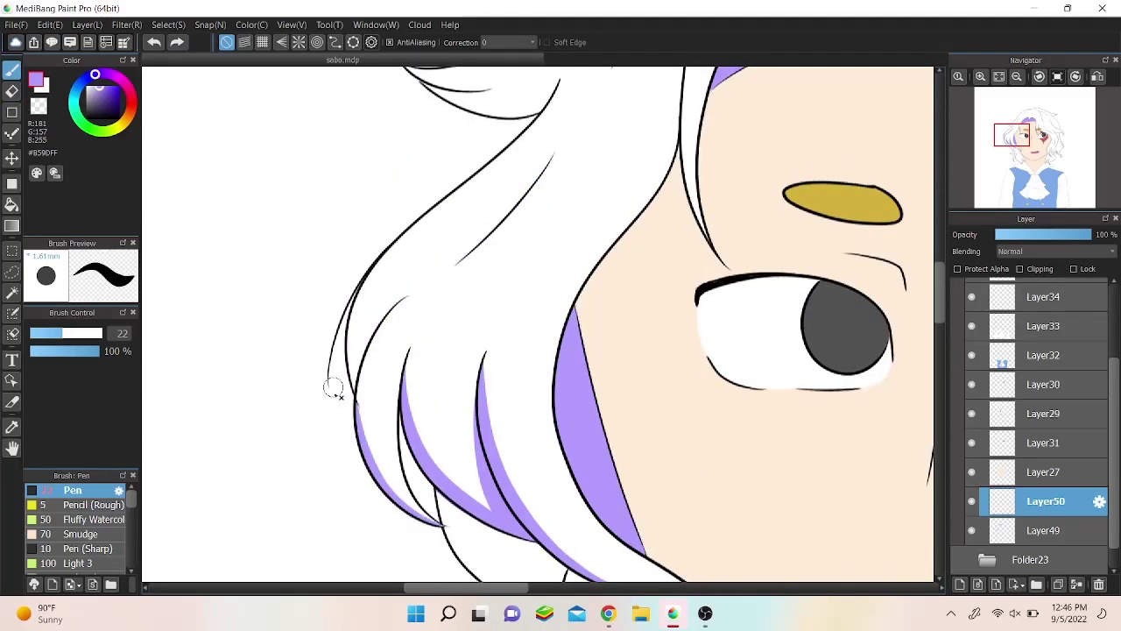
pyautogui.press('e')
pyautogui.press('b')
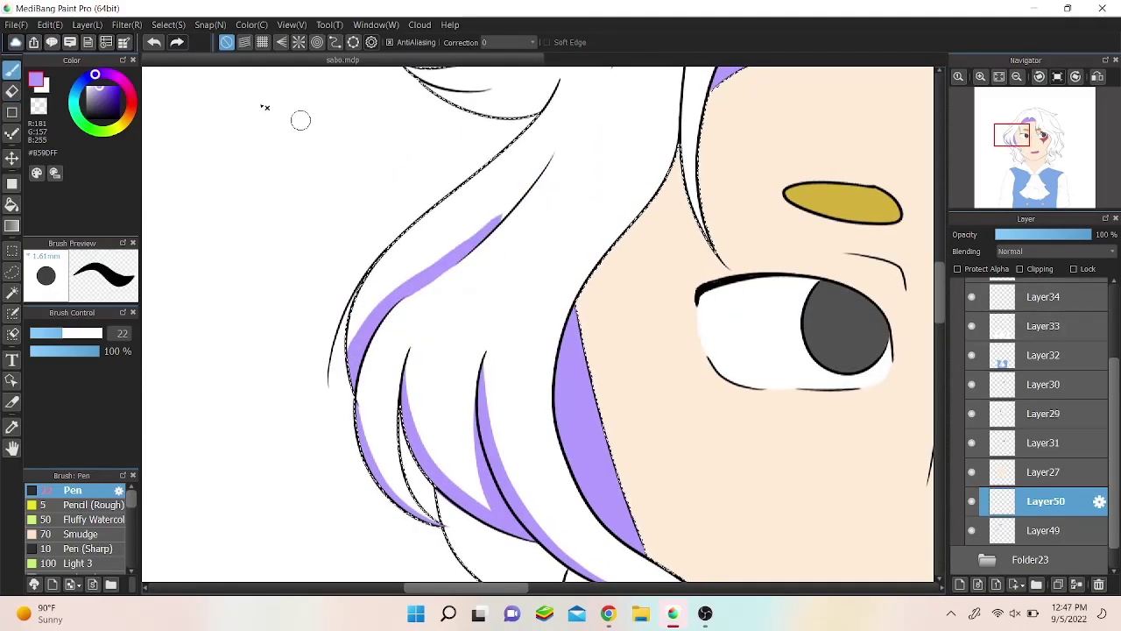
# Step: Extend the upper strand's purple shadow and erase its edges into a taper, checking it with the canvas view mirrored
pyautogui.press('h')
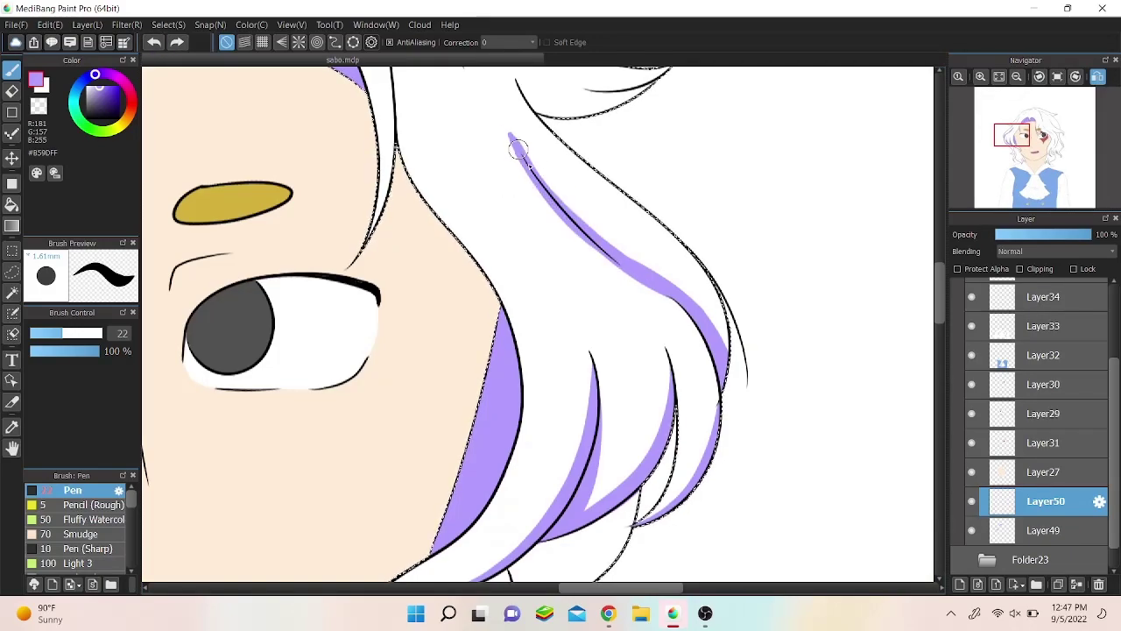
pyautogui.press('h')
pyautogui.press('e')
pyautogui.press('h')
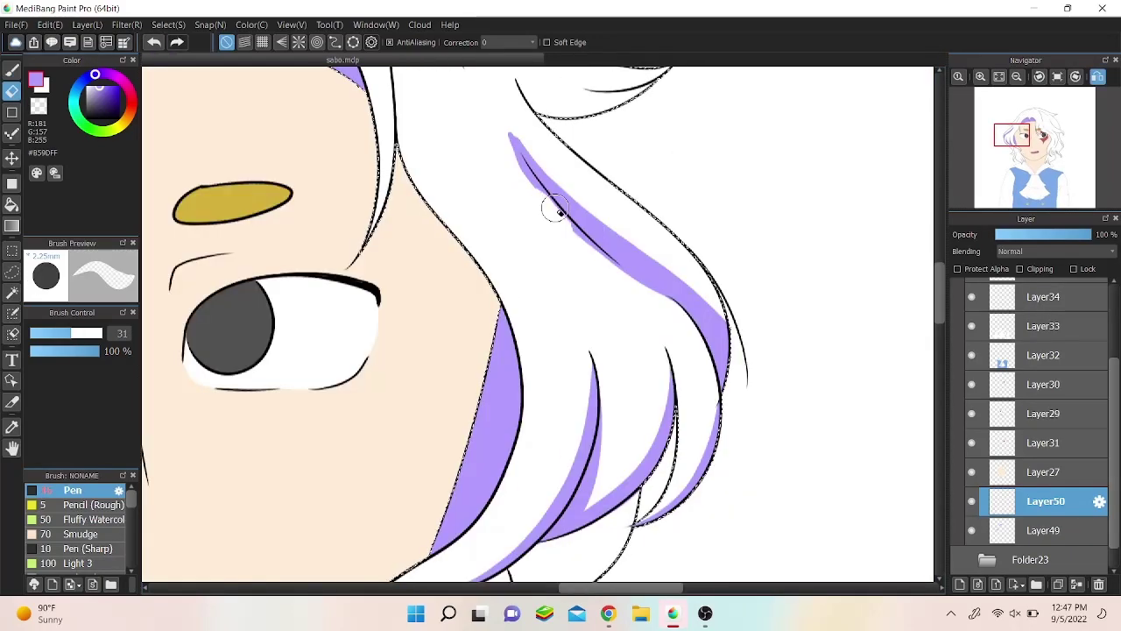
pyautogui.scroll(2, 541, 248)
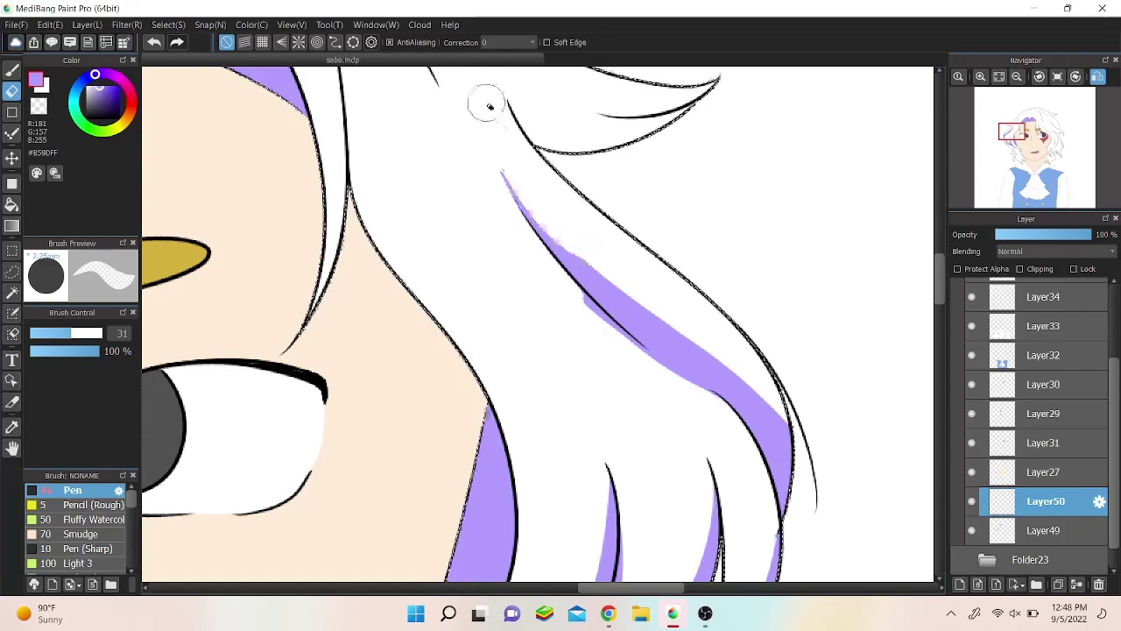
pyautogui.click(155, 42)
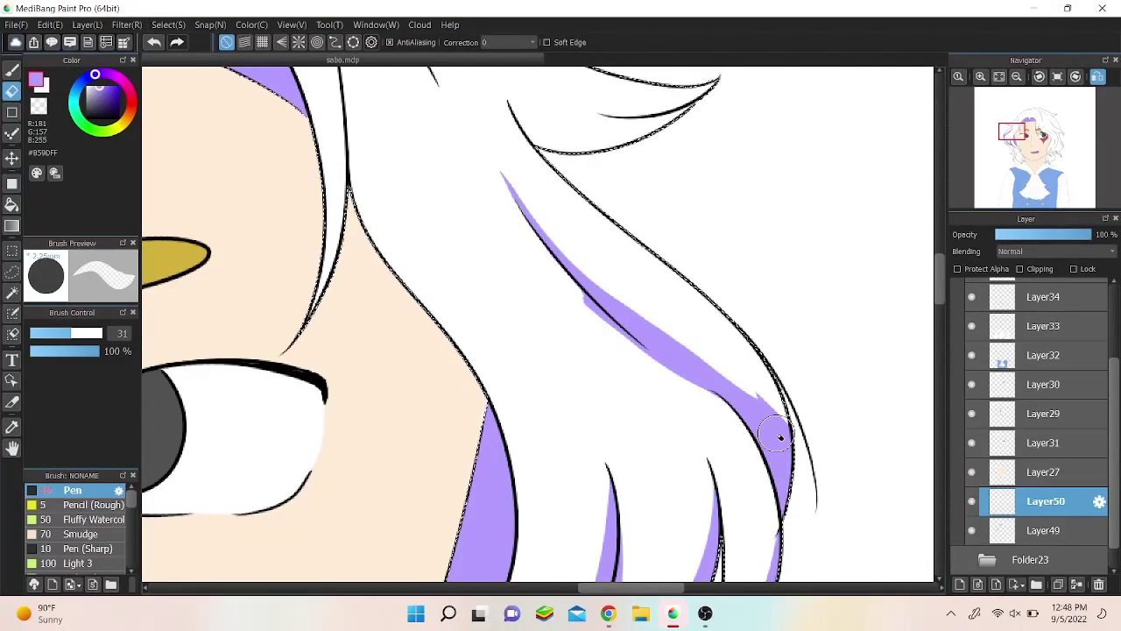
pyautogui.press('h')
pyautogui.press('h')
pyautogui.press('h')
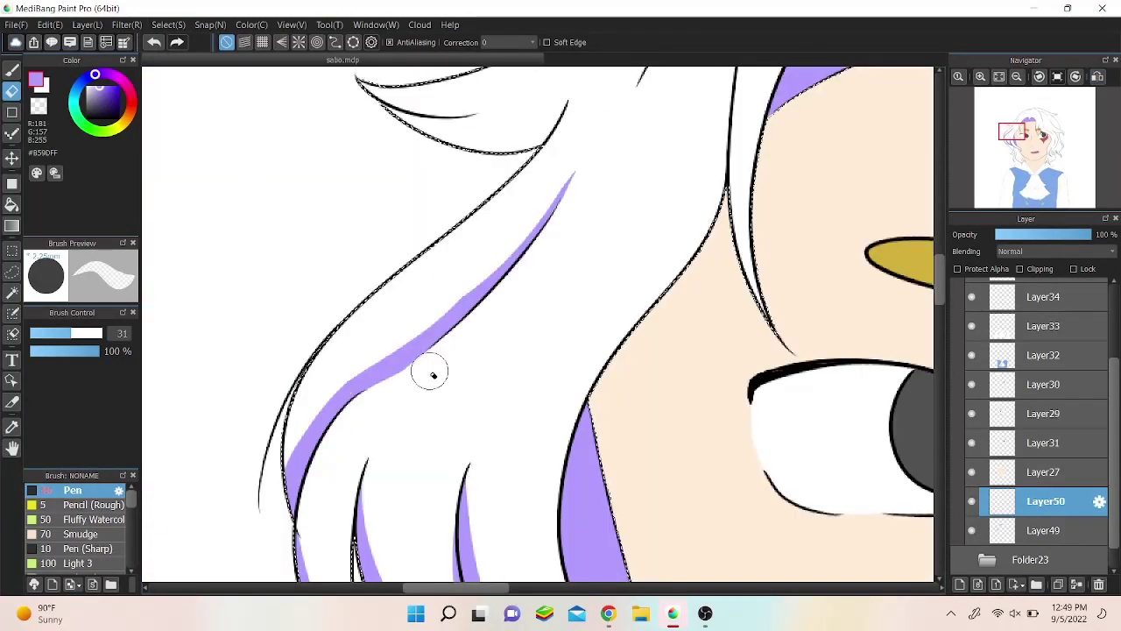
# Step: Repaint the upper strand's shadow as one longer purple stroke and smooth its edges and tip with a 22-pixel eraser
pyautogui.moveTo(526, 219)
pyautogui.mouseDown()
pyautogui.moveTo(421, 320)
pyautogui.moveTo(546, 231)
pyautogui.moveTo(469, 285)
pyautogui.moveTo(516, 253)
pyautogui.mouseUp()
pyautogui.press('b')
pyautogui.moveTo(289, 473); pyautogui.dragTo(591, 146)
pyautogui.press('h')
pyautogui.press('e')
pyautogui.press('h')
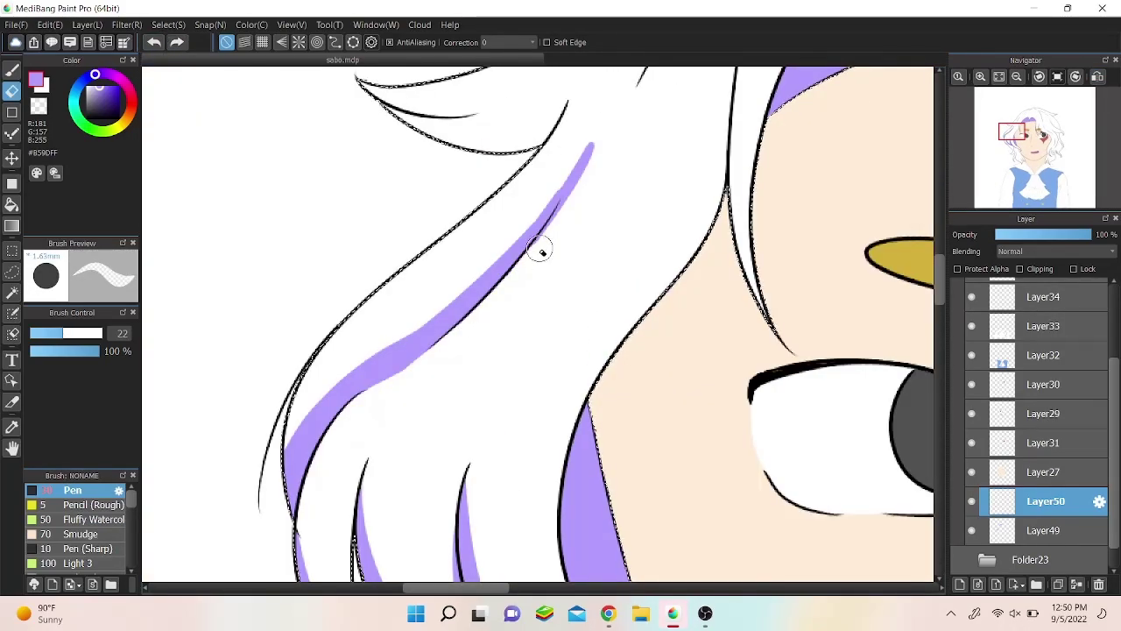
pyautogui.press('h')
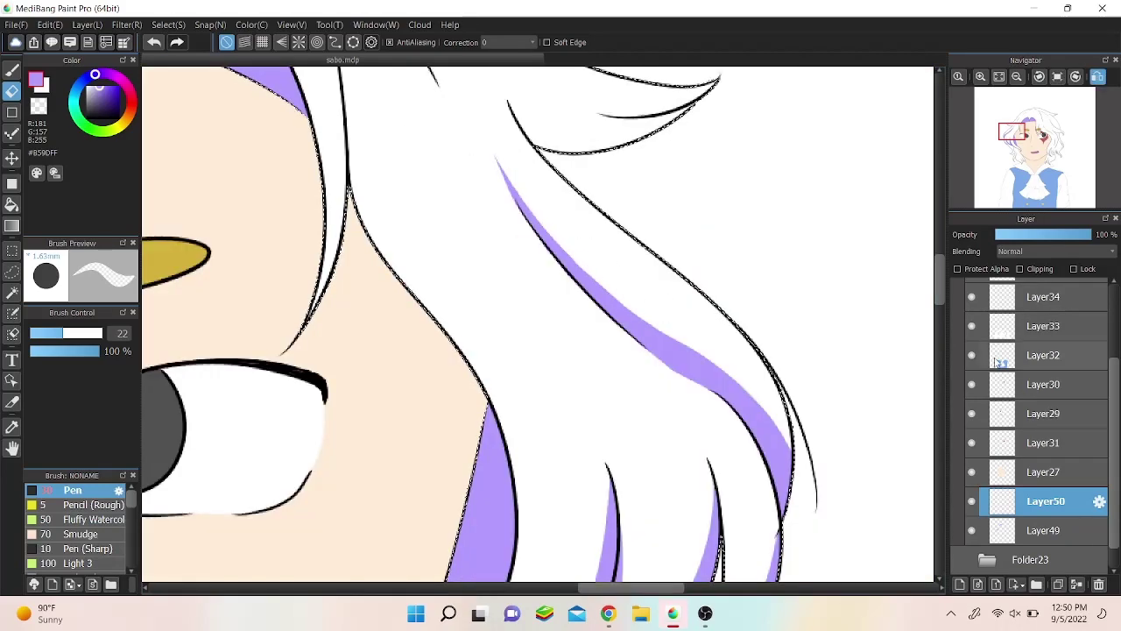
# Step: Shade the strand lines in the hair above the viewer-left side of the fringe with purple #B59DFF
pyautogui.scroll(-5, 491, 263)
pyautogui.press('b')
pyautogui.scroll(5, 493, 155)
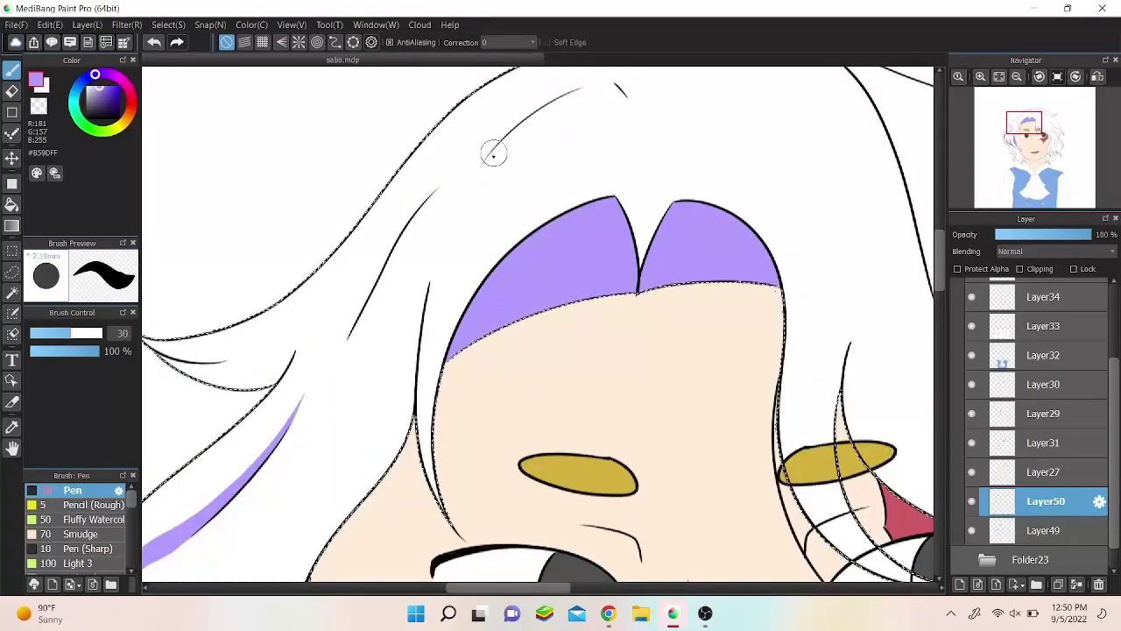
# Step: Paint a curved purple #B59DFF shadow along the long strand line above the forehead with the Pen at size 30
pyautogui.press('h')
pyautogui.moveTo(652, 376); pyautogui.dragTo(513, 79)
pyautogui.moveTo(578, 131); pyautogui.dragTo(496, 89)
pyautogui.press('e')
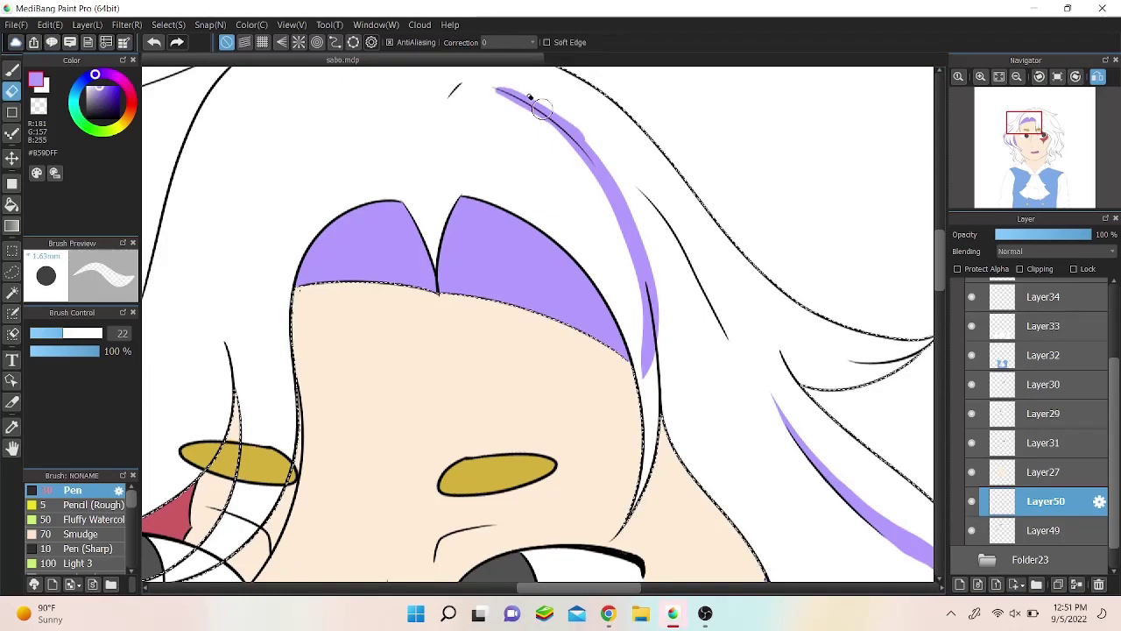
# Step: Erase the excess of the long purple strand shadow at size 22, tapering it to a slim shape along the line art
pyautogui.press('h')
pyautogui.scroll(3, 530, 102)
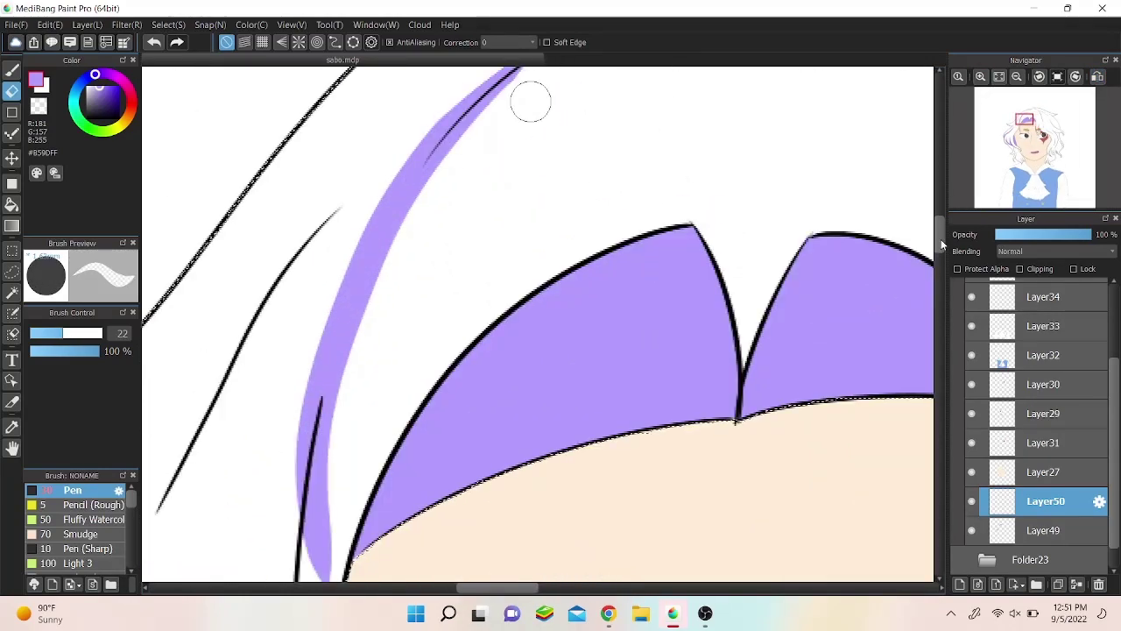
pyautogui.scroll(3, 531, 103)
pyautogui.scroll(-4, 330, 441)
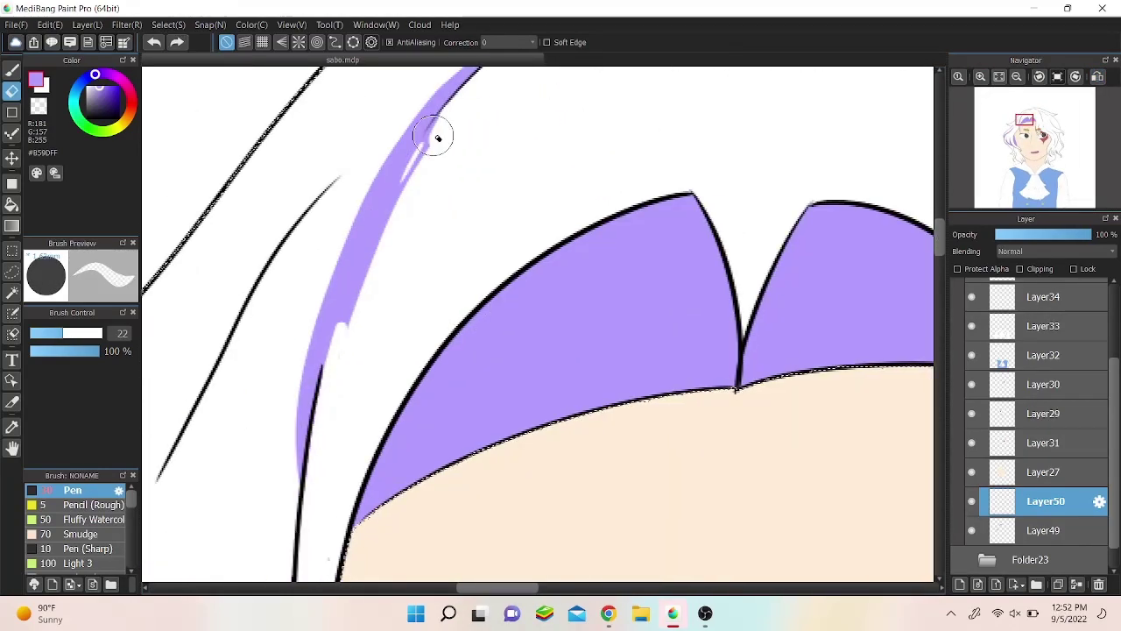
pyautogui.scroll(-6, 376, 242)
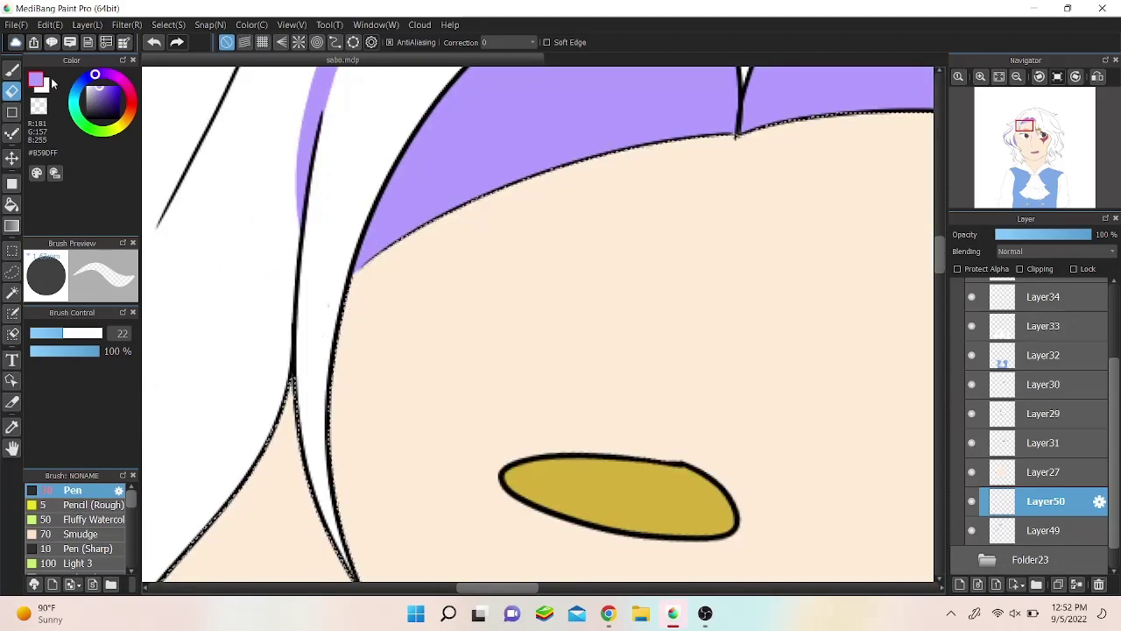
pyautogui.press('b')
pyautogui.press('e')
pyautogui.hotkey('ctrl', '0')
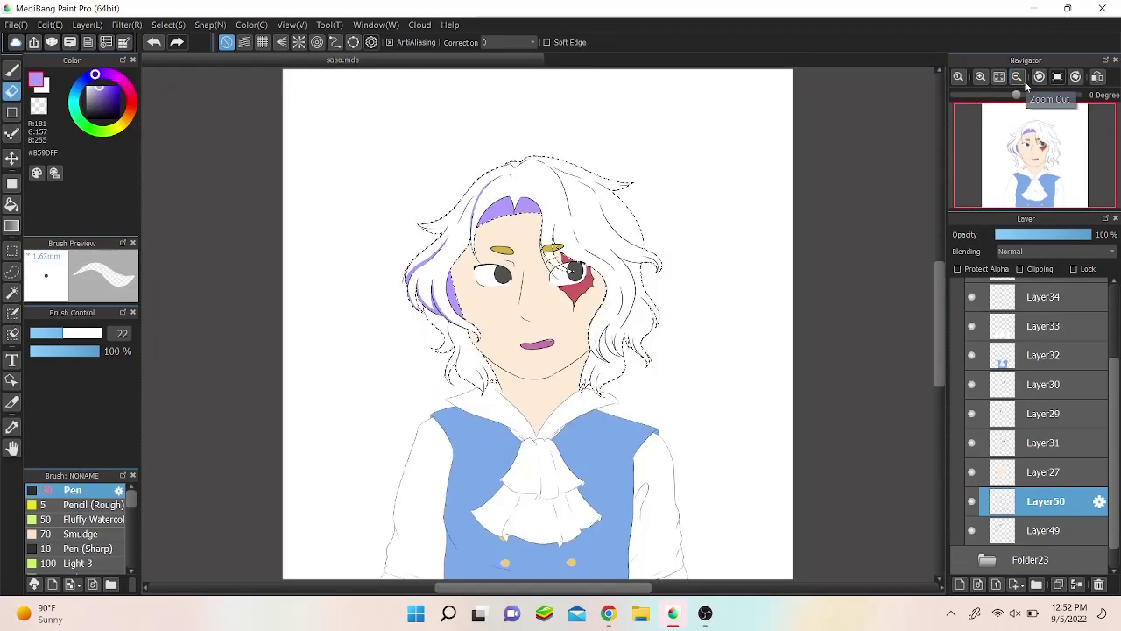
# Step: Paint a purple shadow along the short strand line beside the long streak and trim its edges with the eraser
pyautogui.press('b')
pyautogui.scroll(5, 501, 274)
pyautogui.scroll(3, 495, 201)
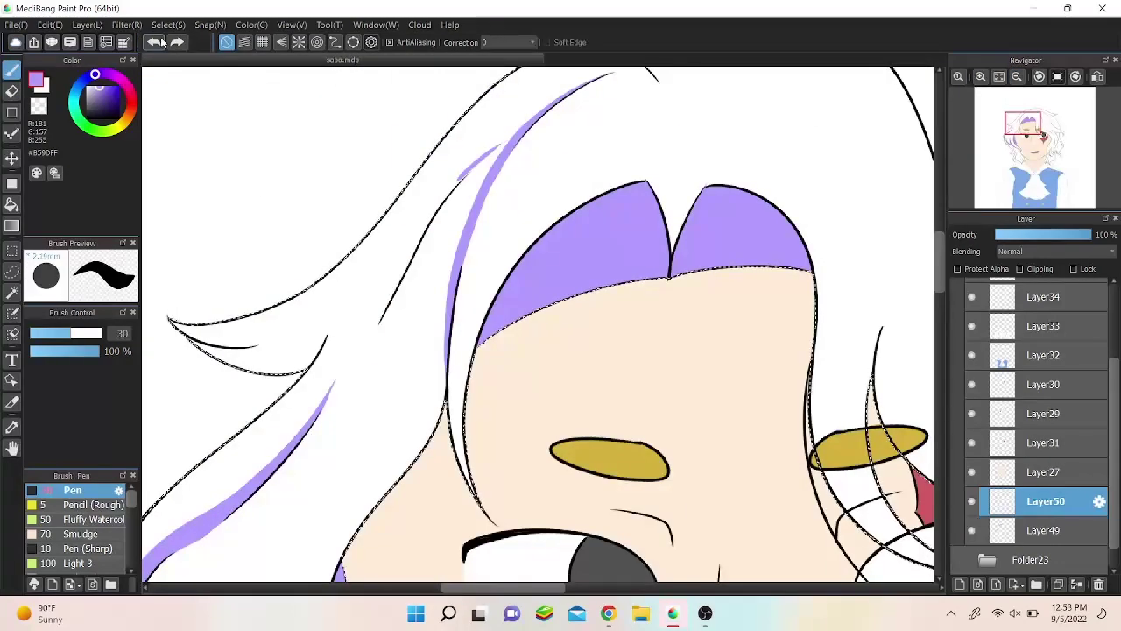
pyautogui.press('h')
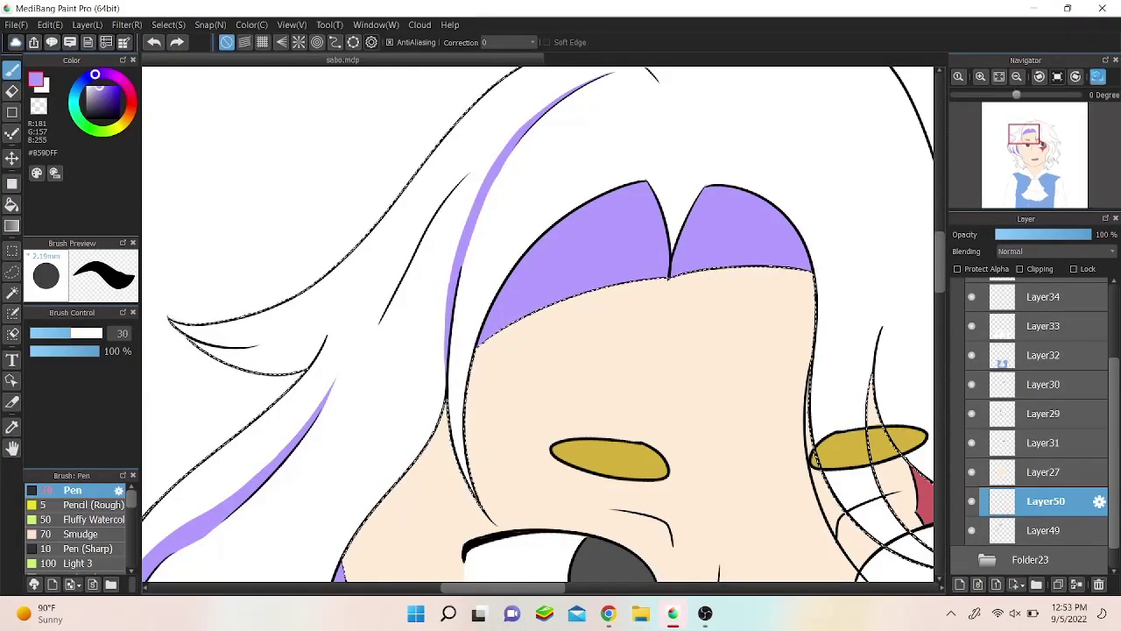
pyautogui.click(13, 90)
pyautogui.press('h')
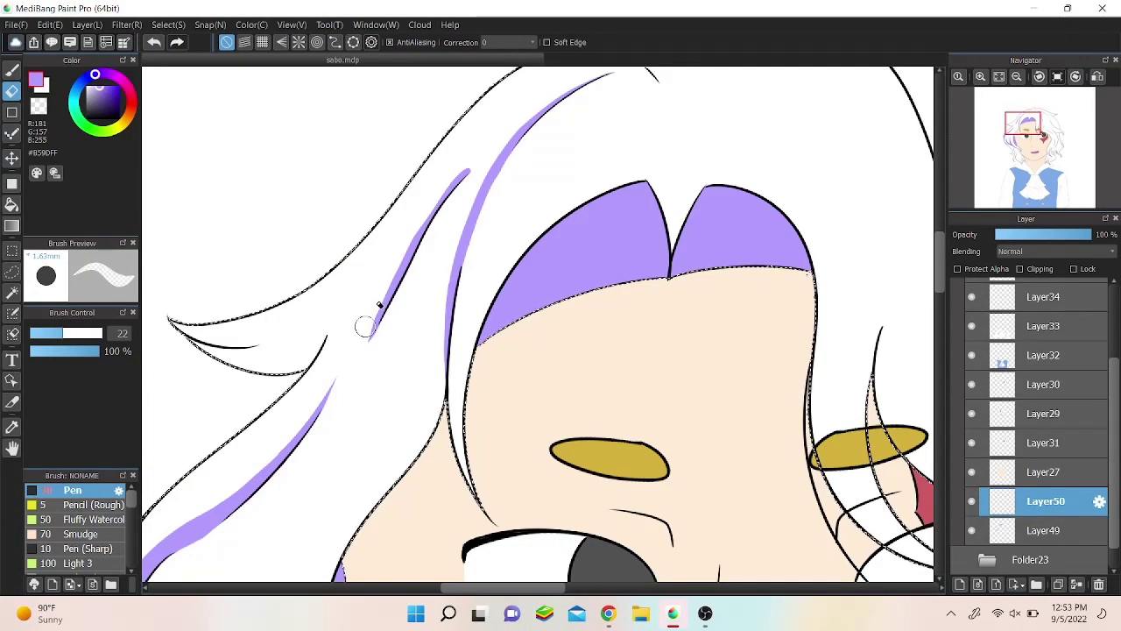
# Step: Add thin purple streaks to the white hair beside the temple at pen size 12.1 and refine their ends with the eraser
pyautogui.hotkey('ctrl', '0')
pyautogui.press('b')
pyautogui.scroll(3, 184, 53)
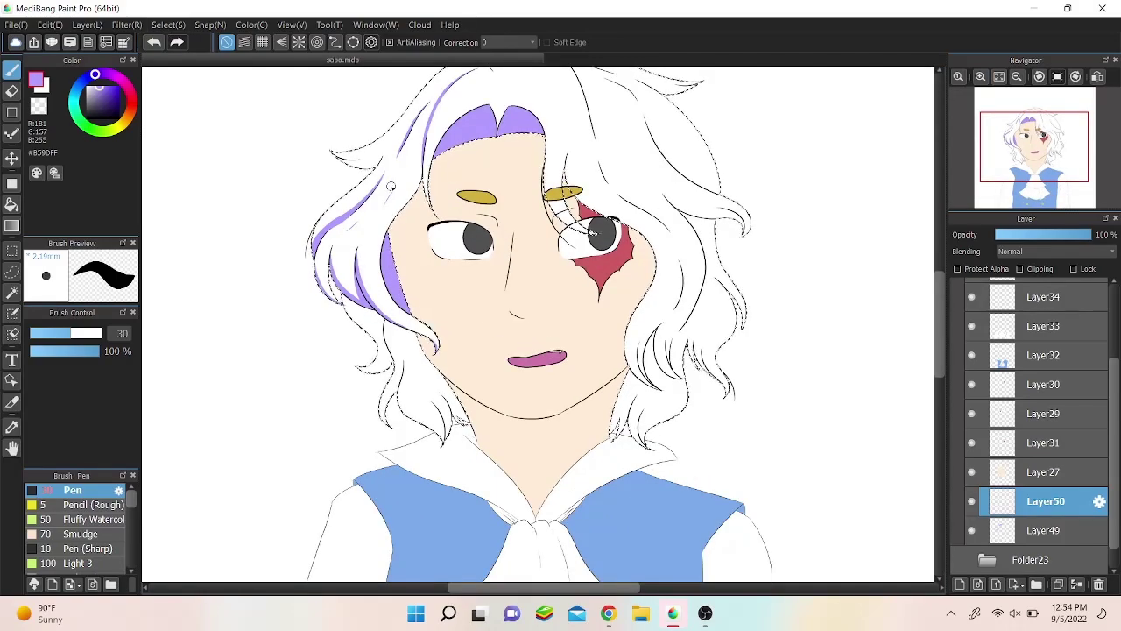
pyautogui.press('h')
pyautogui.press('h')
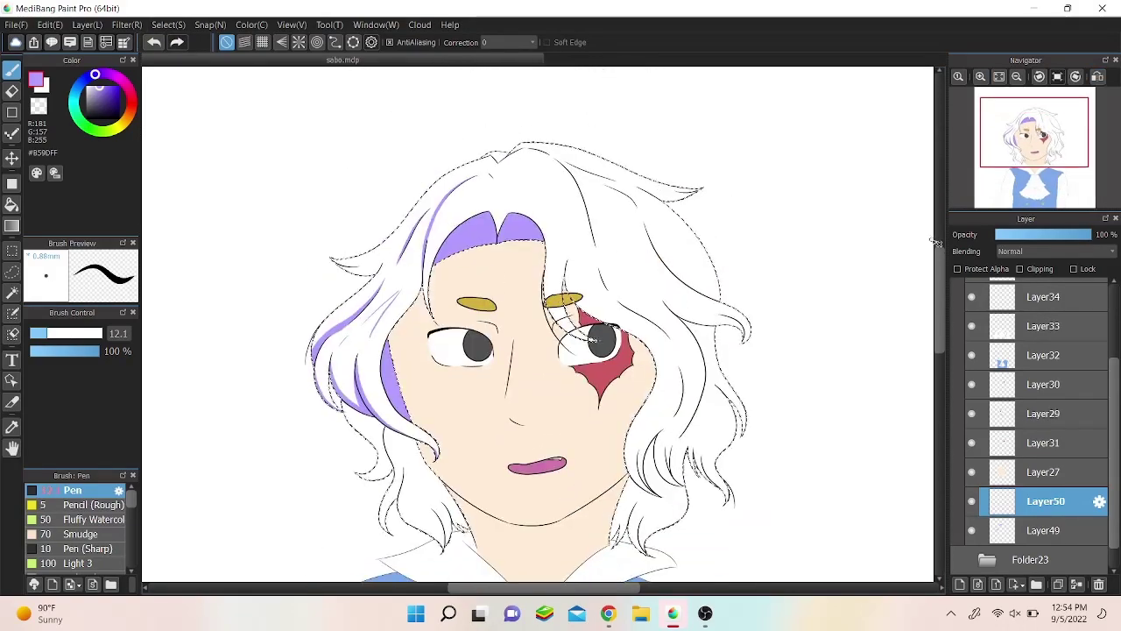
pyautogui.scroll(5, 244, 202)
pyautogui.press('e')
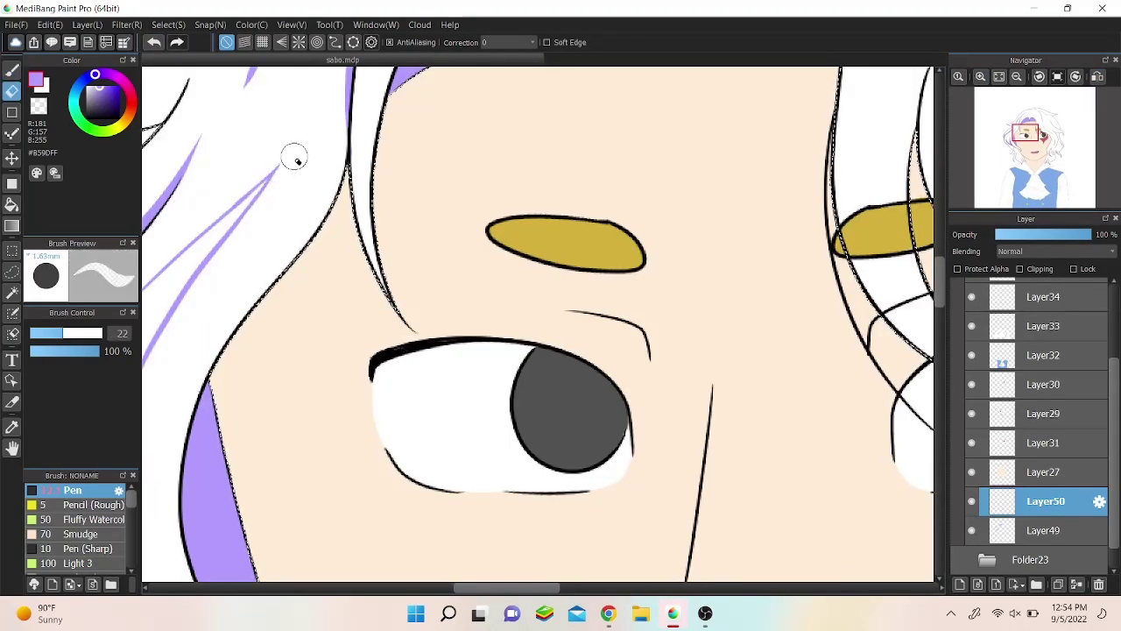
# Step: Paint a purple shadow at the base of the outward-flicking hair lock at pen size 34 and clean up its edge
pyautogui.hotkey('ctrl', '0')
pyautogui.press('b')
pyautogui.scroll(6, 438, 245)
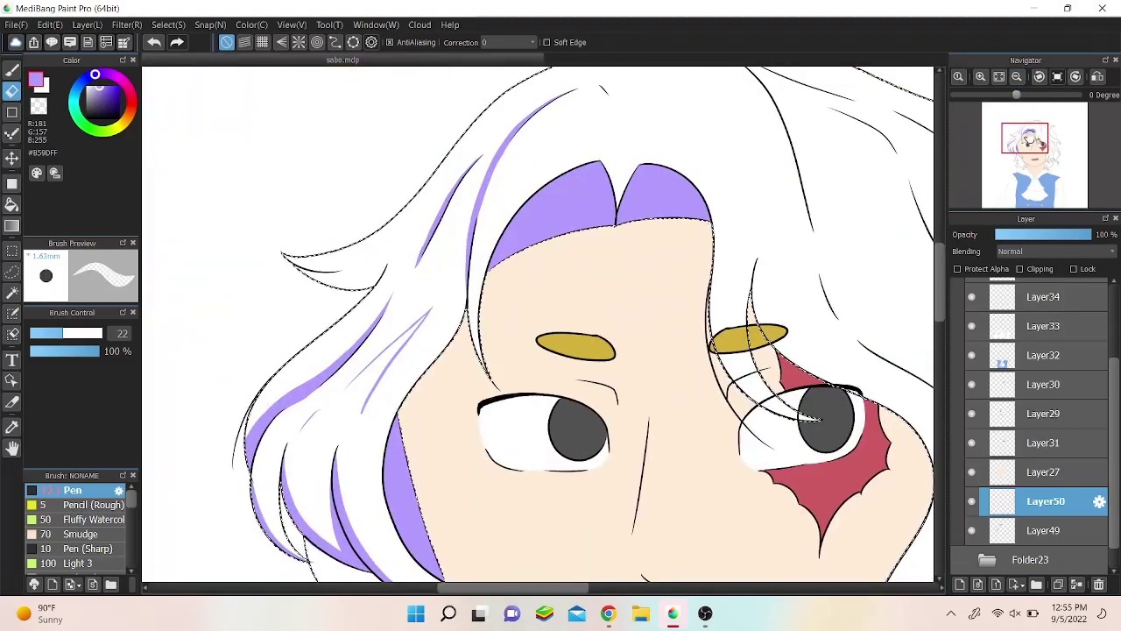
pyautogui.press('h')
pyautogui.press('h')
pyautogui.press('h')
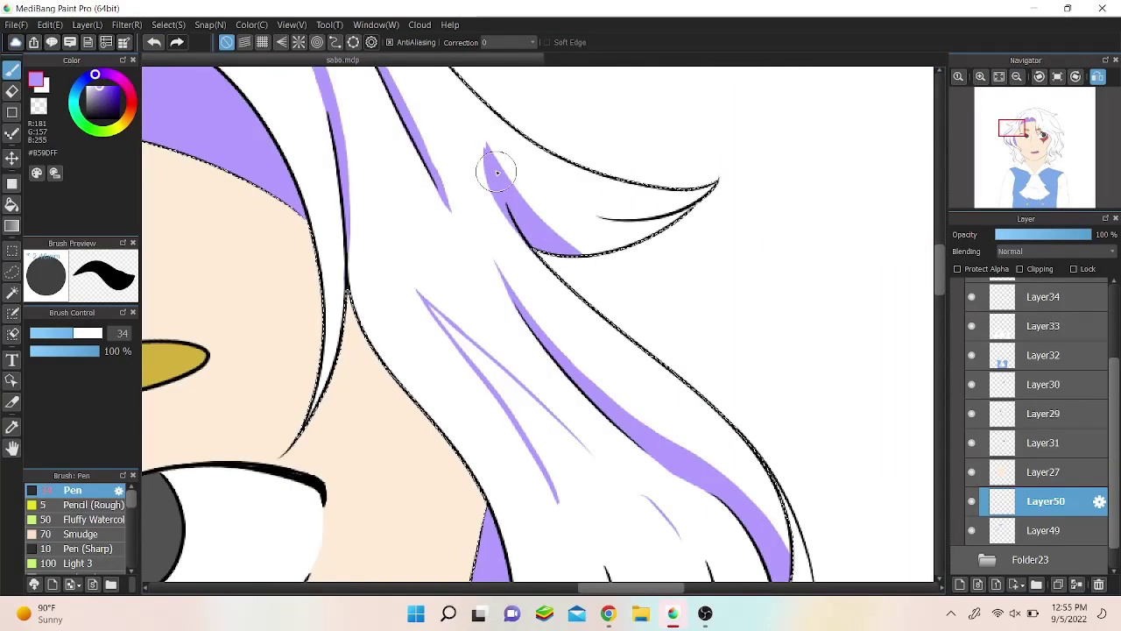
pyautogui.press('e')
pyautogui.press('b')
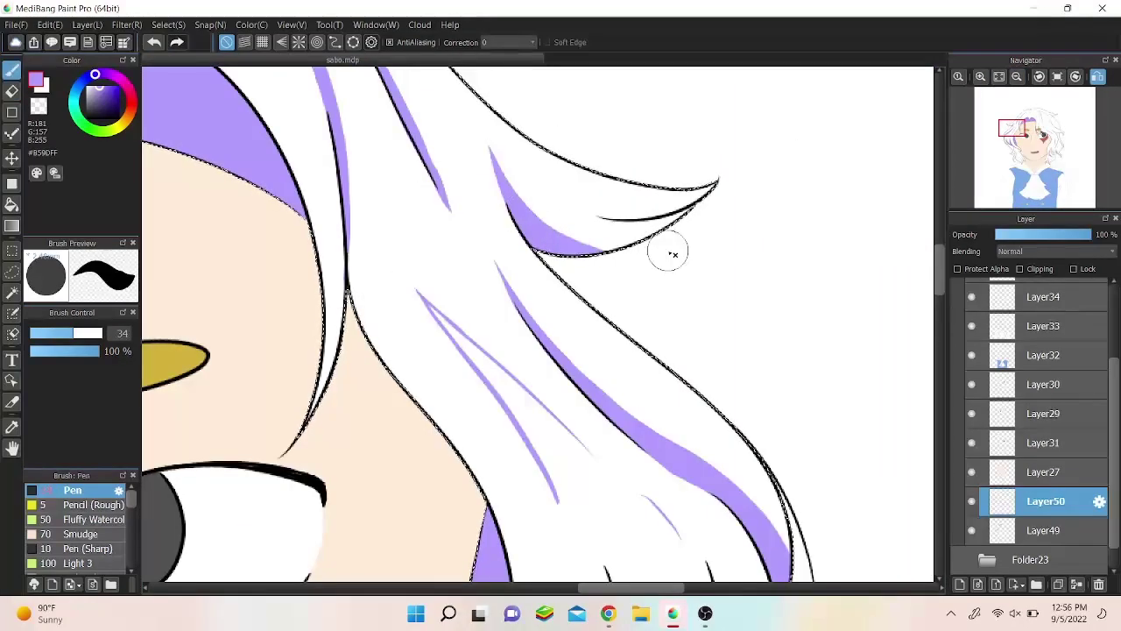
# Step: Reduce the pen to size 18 and shade along the inner line at the tip of the flicked lock
pyautogui.press('h')
pyautogui.press('[')
pyautogui.press('[')
pyautogui.press('[')
pyautogui.press('h')
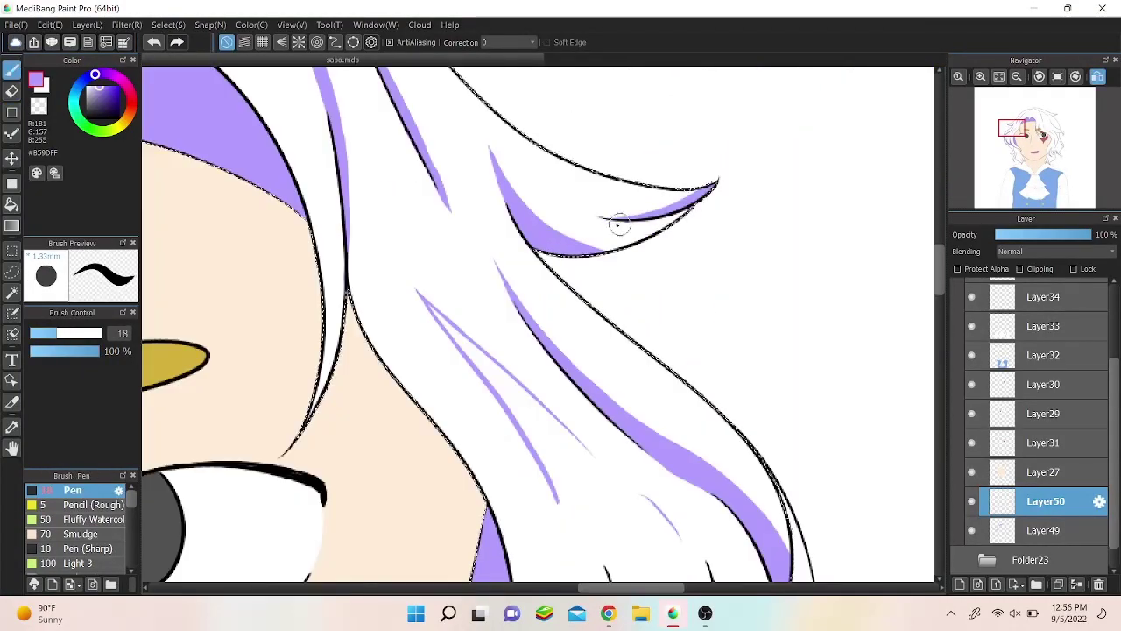
# Step: Make Layer50 the active layer and set the stroke correction to 20
pyautogui.click(1057, 77)
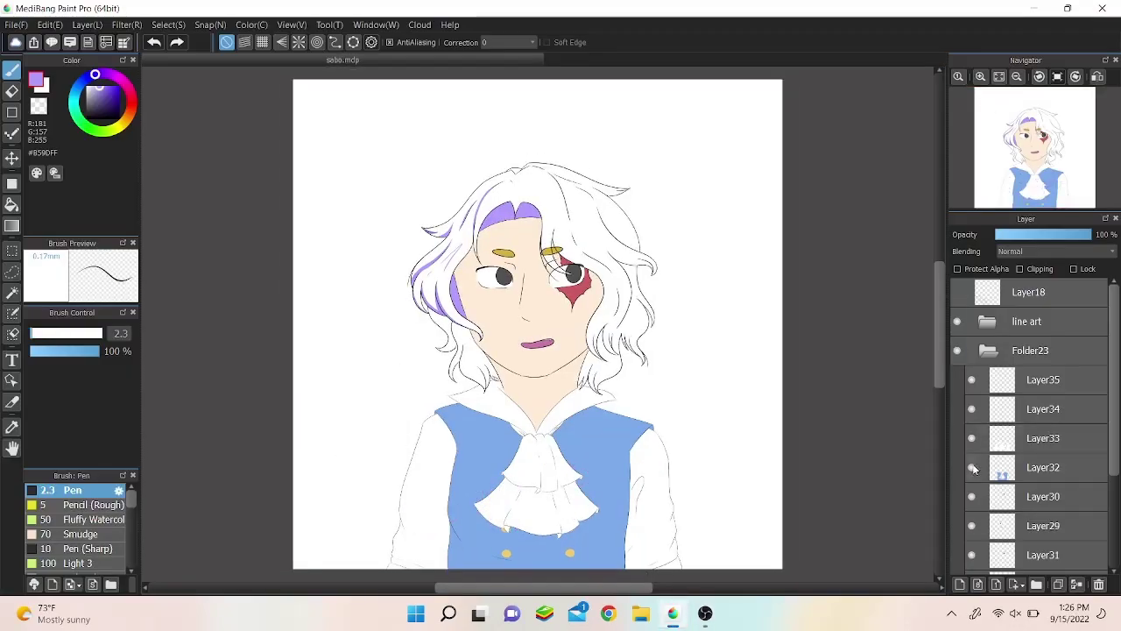
pyautogui.scroll(-3, 972, 563)
pyautogui.scroll(-2, 974, 563)
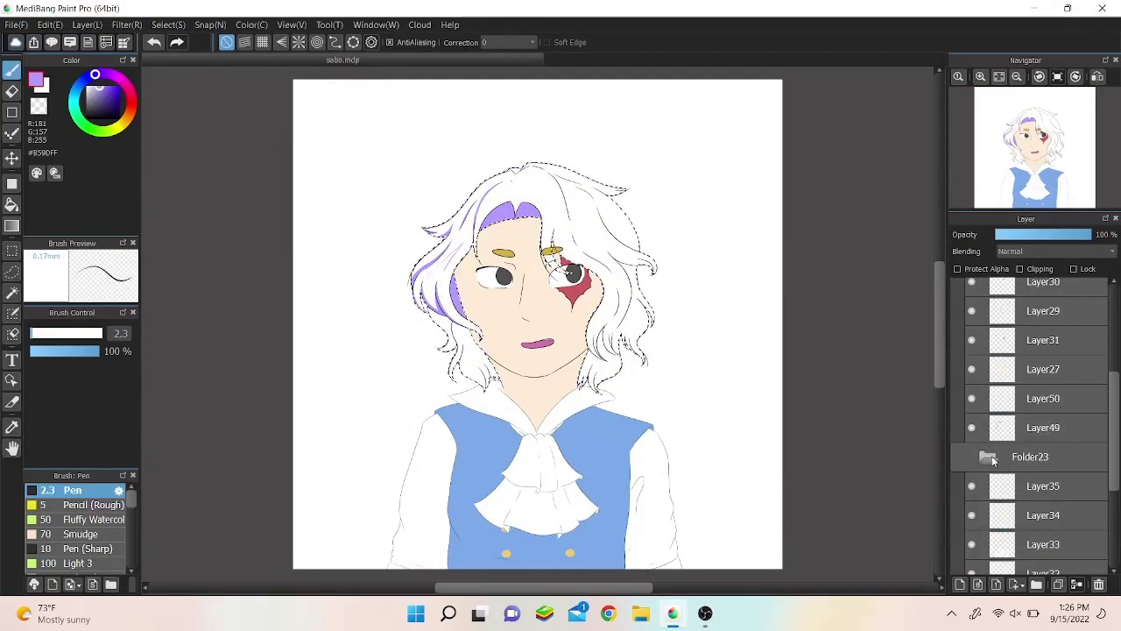
pyautogui.click(960, 76)
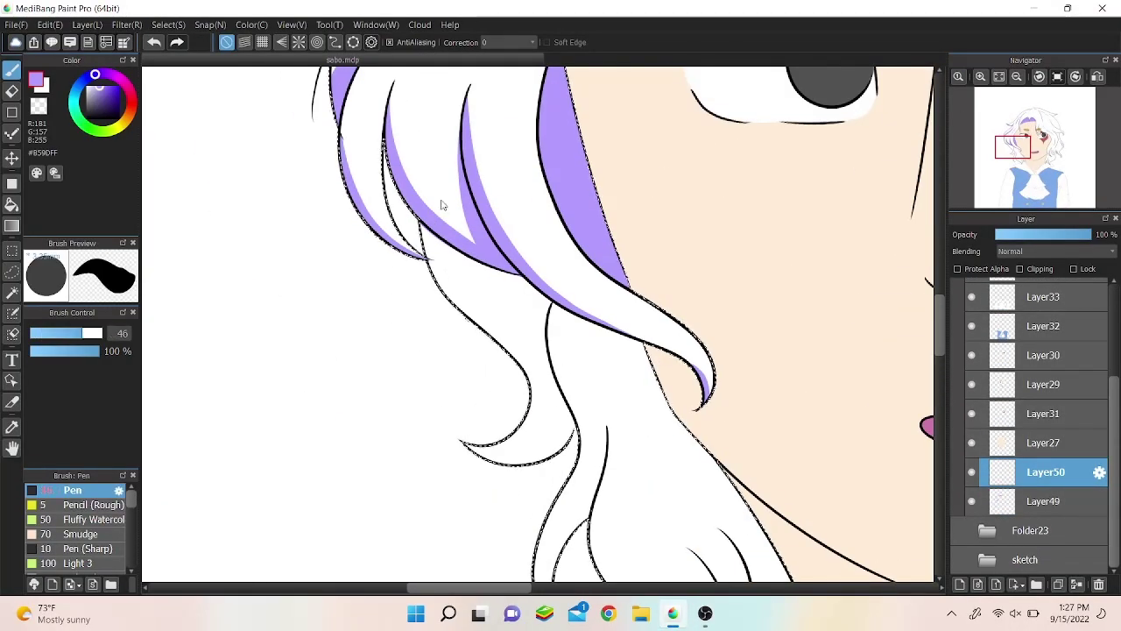
pyautogui.click(532, 42)
pyautogui.click(488, 241)
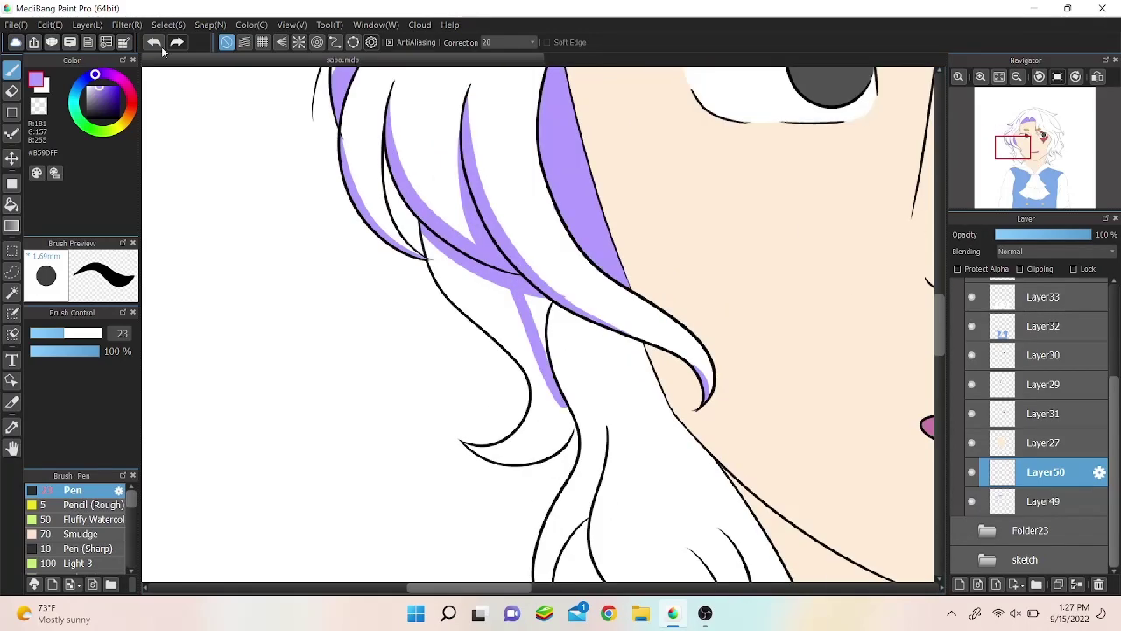
# Step: Erase the overflow of the purple shadow beneath the overlapping side locks so it tapers along the strand line
pyautogui.press('e')
pyautogui.scroll(2, 543, 263)
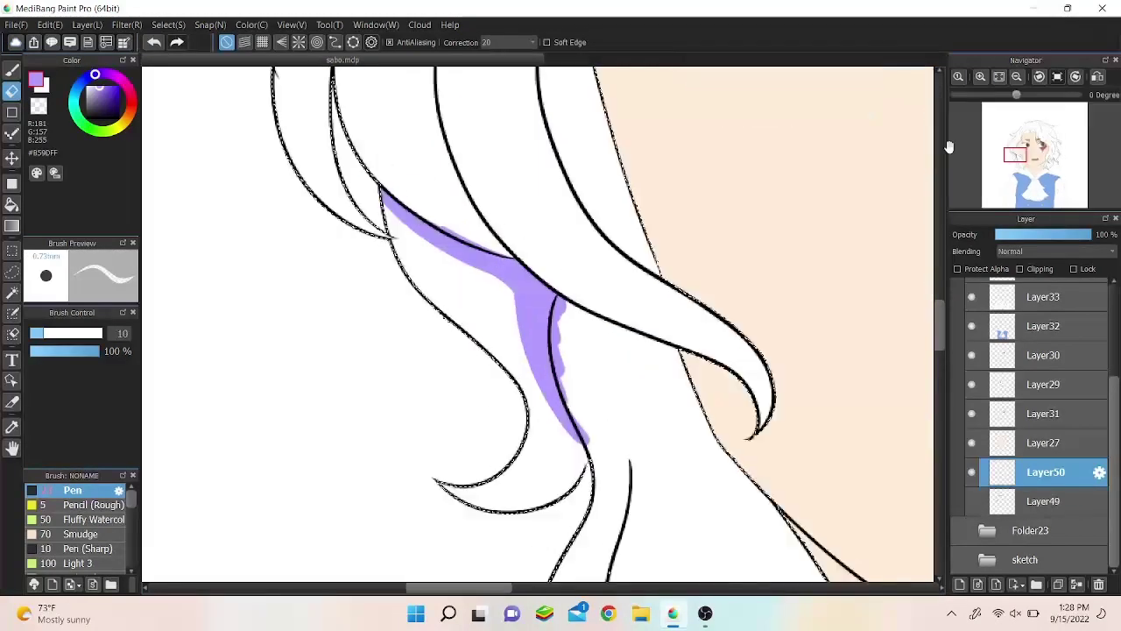
pyautogui.scroll(-1, 557, 313)
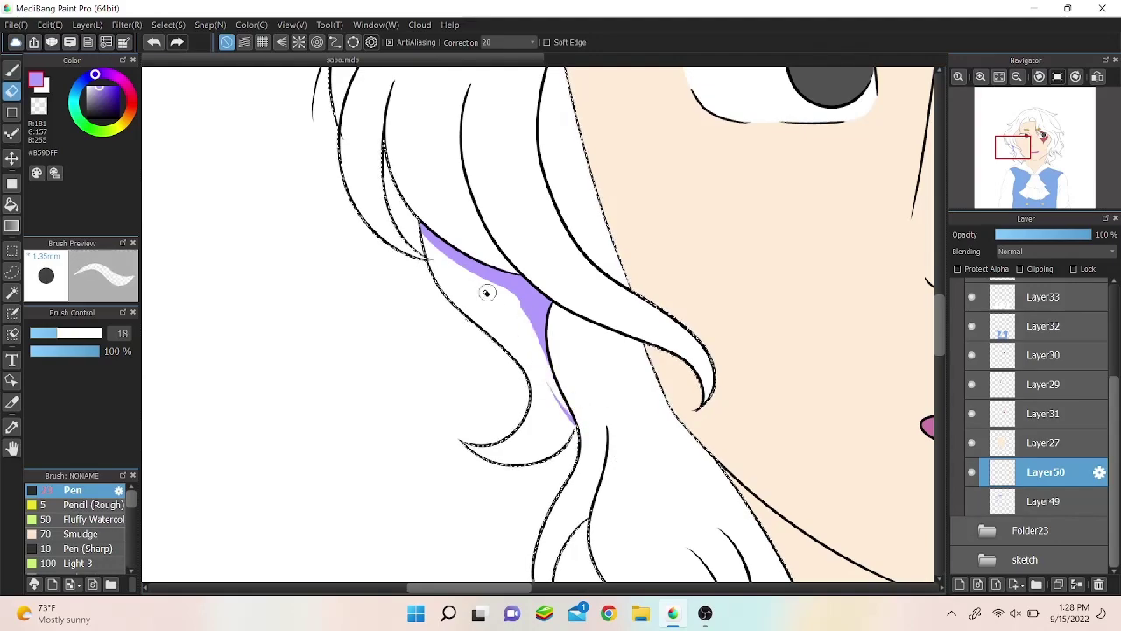
# Step: Shade the lower edge of the curled side lock's tip in purple at pen size 23 and trim it with the eraser
pyautogui.click(12, 71)
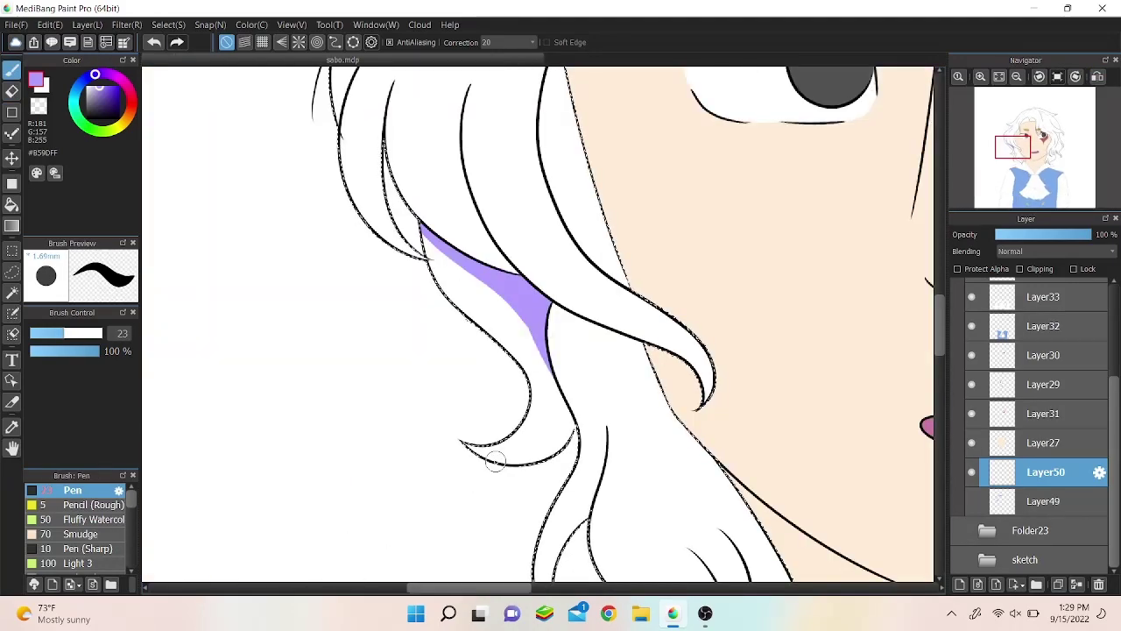
pyautogui.moveTo(596, 411); pyautogui.dragTo(504, 463)
pyautogui.press('e')
pyautogui.moveTo(526, 368); pyautogui.dragTo(473, 290)
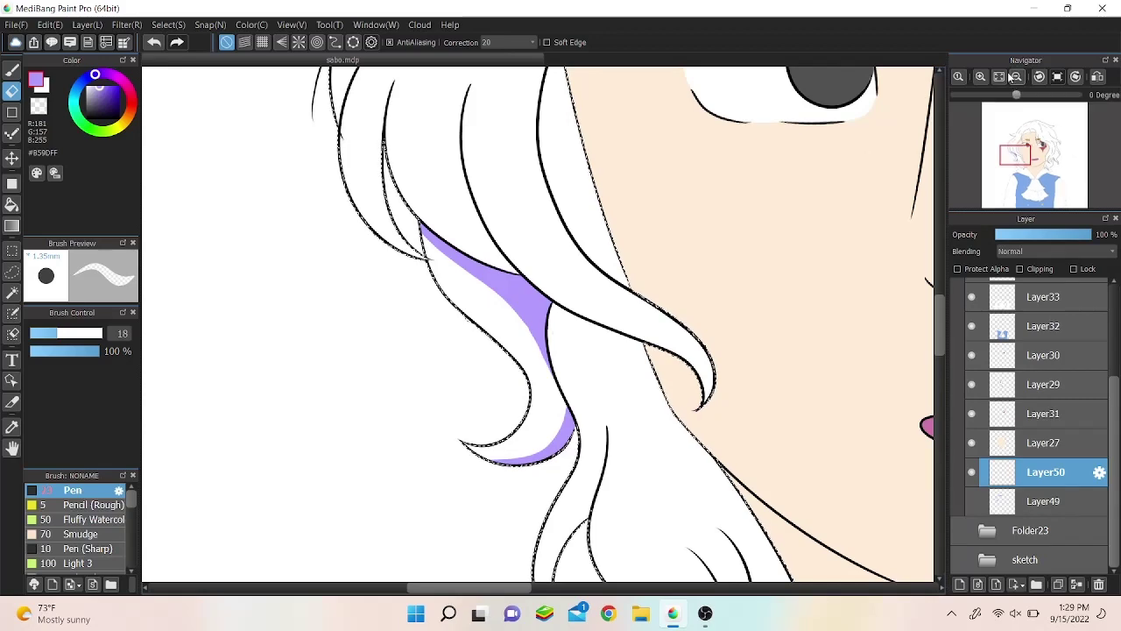
pyautogui.scroll(-3, 967, 105)
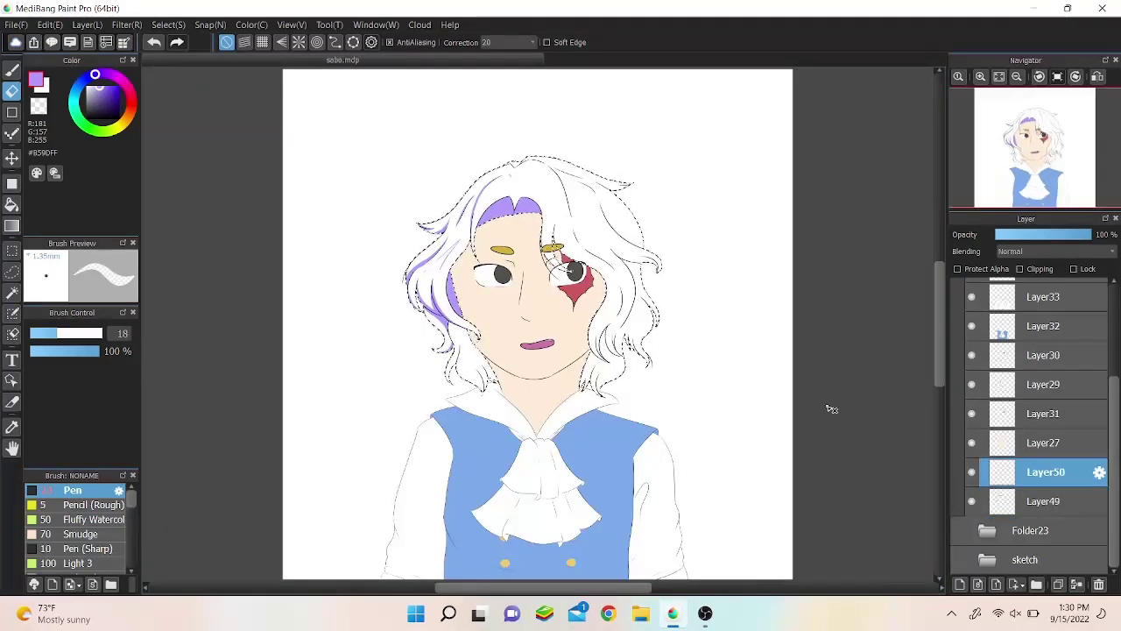
# Step: Paint purple shadows on the narrow lower lock's tip and along the strand line above it, erasing the excess
pyautogui.press('b')
pyautogui.scroll(6, 471, 449)
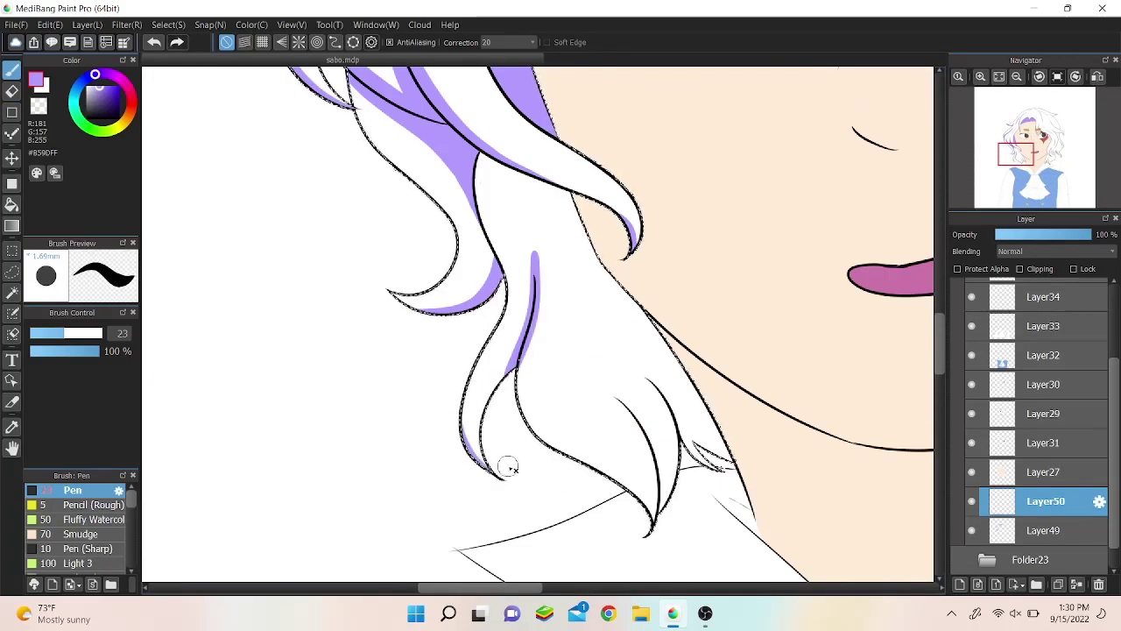
pyautogui.press('e')
pyautogui.press('b')
pyautogui.press('e')
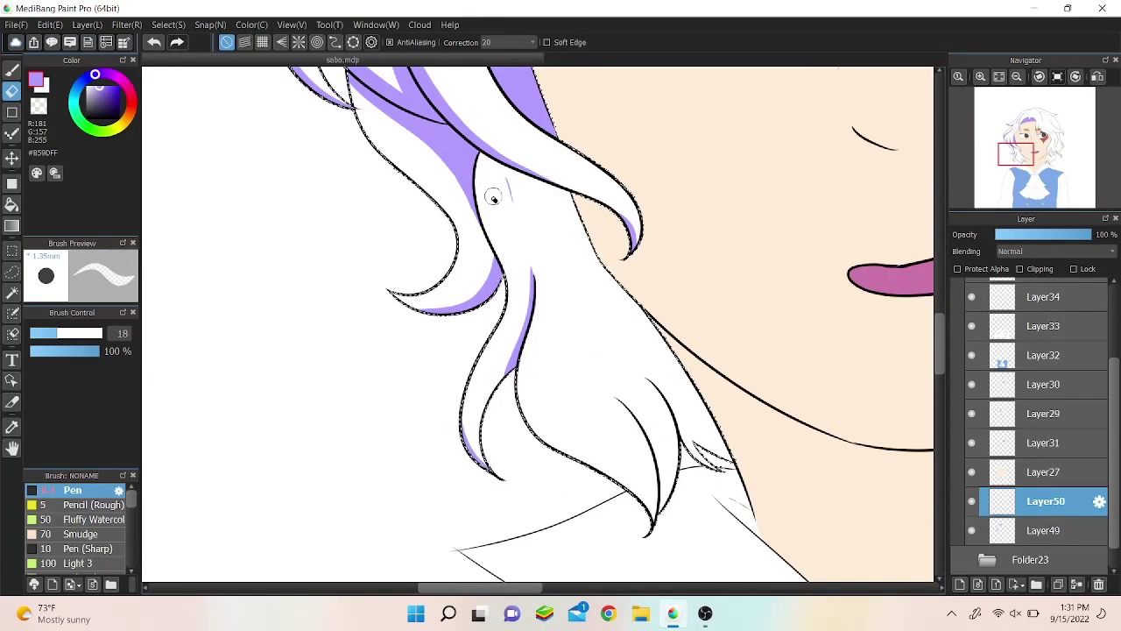
# Step: Touch up the thin purple accents beneath the overlapping lock and above the lower strand line at pen size 8.3
pyautogui.click(153, 42)
pyautogui.click(176, 42)
pyautogui.press('b')
pyautogui.scroll(2, 526, 221)
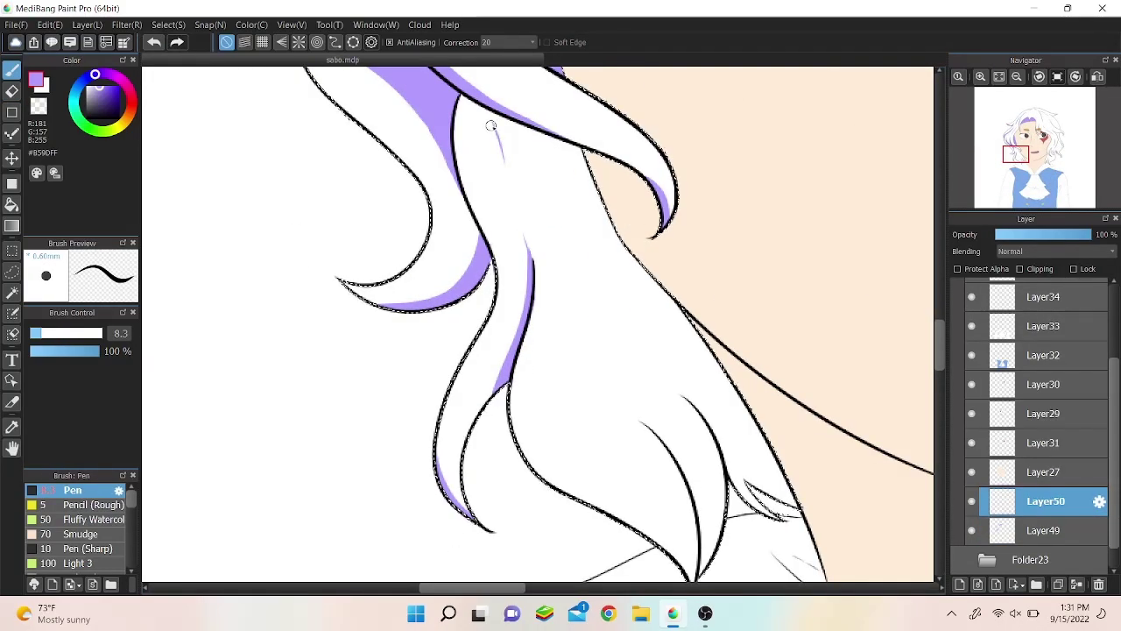
# Step: Shade the pointed lock over the collar in purple at pen size 23 and taper the shadows with the eraser
pyautogui.scroll(-3, 679, 366)
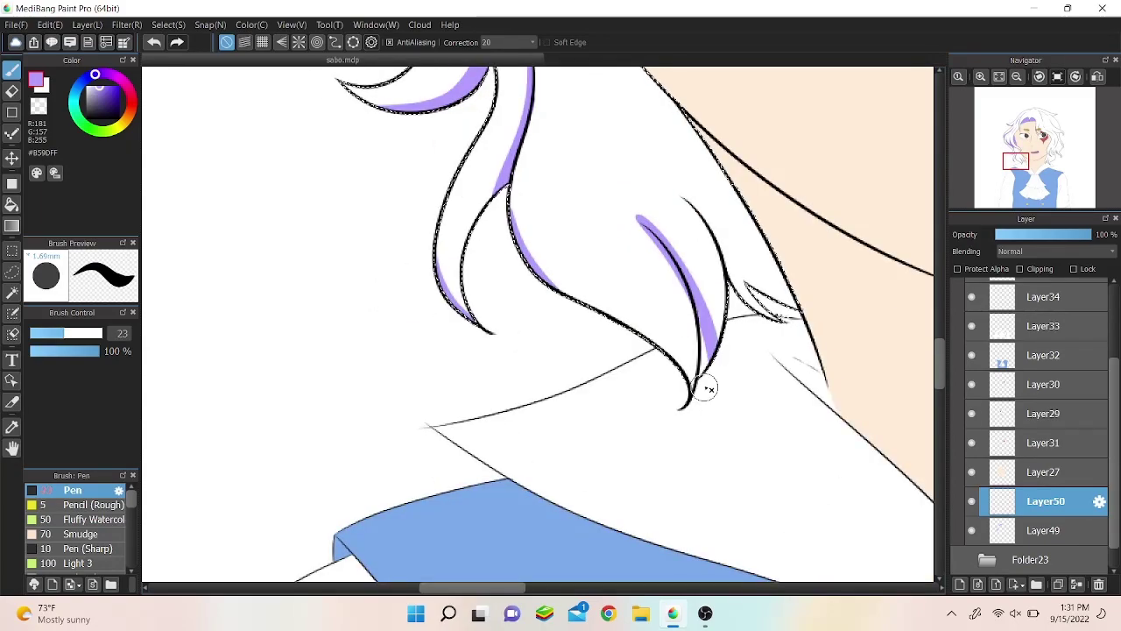
pyautogui.press('h')
pyautogui.click(11, 90)
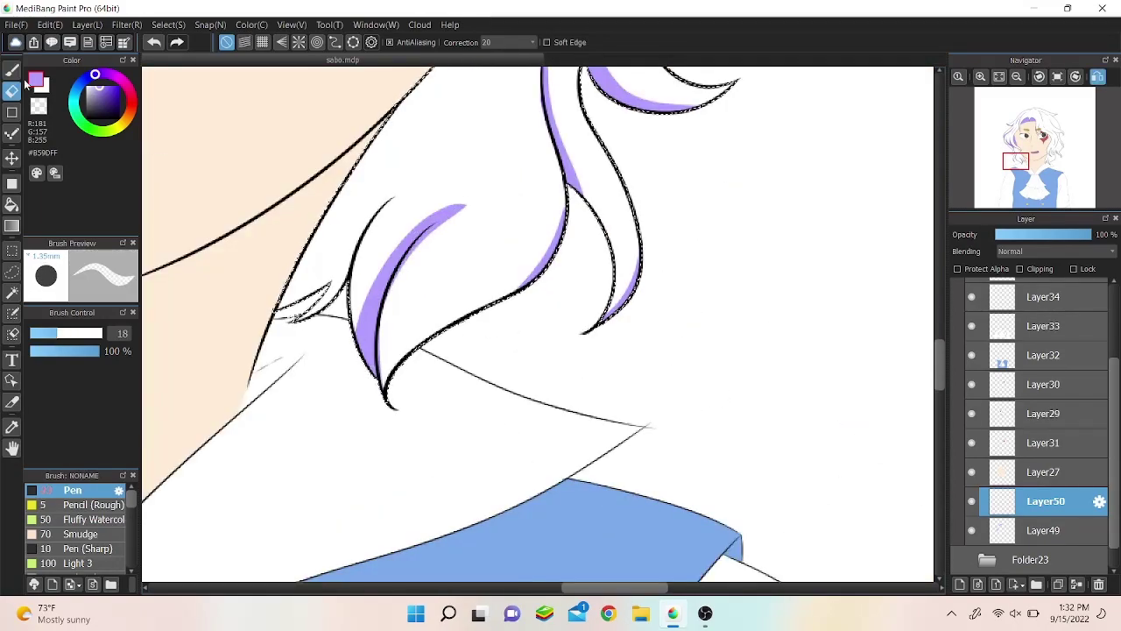
pyautogui.press('h')
pyautogui.moveTo(551, 287); pyautogui.dragTo(520, 196)
# Step: Fill the hair along the neck with purple shadow, extend it past the adjoining strand line, and erase that end to a point
pyautogui.press('b')
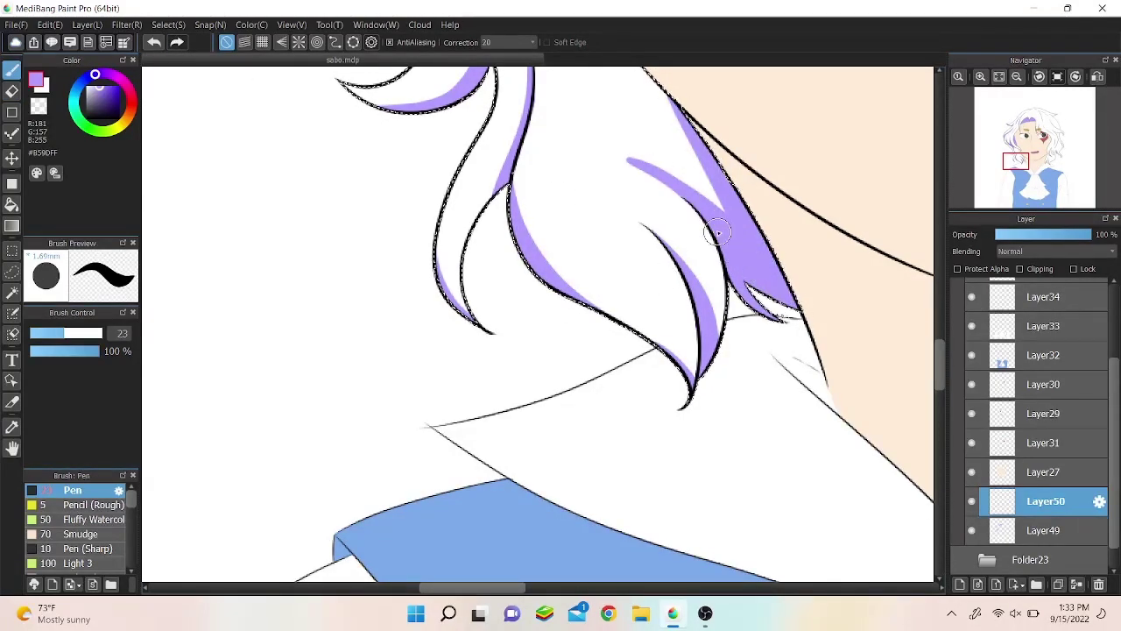
pyautogui.press('e')
pyautogui.moveTo(627, 160); pyautogui.dragTo(676, 170)
pyautogui.press('b')
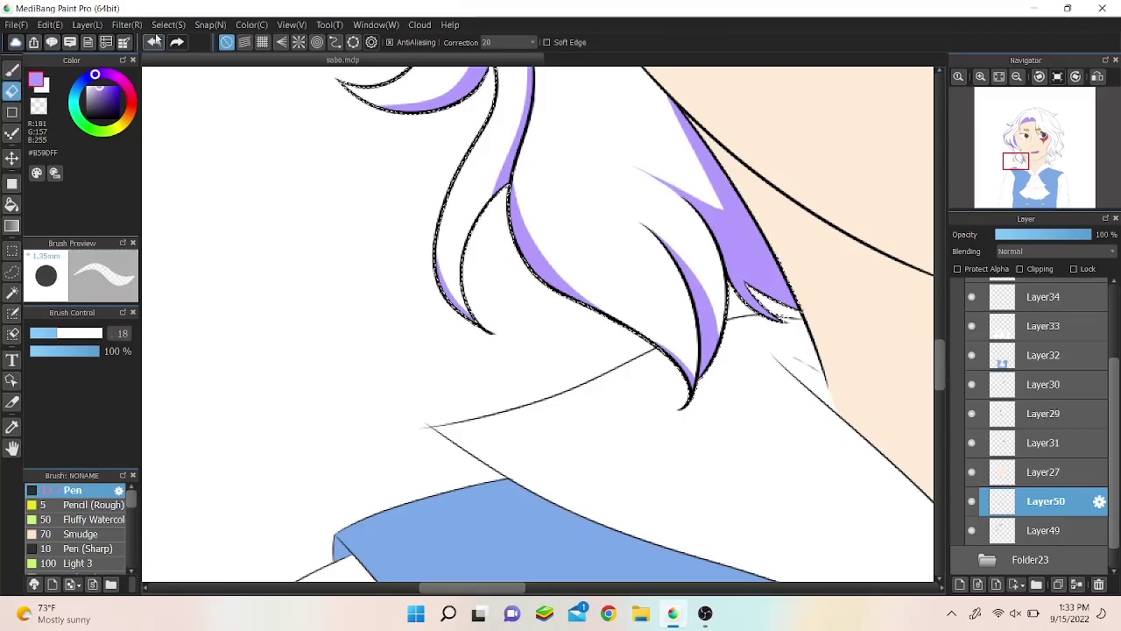
# Step: Shade the strand crossing the scarred eye and add thin purple streaks beside the bangs at pen size 12.9
pyautogui.scroll(-2, 959, 137)
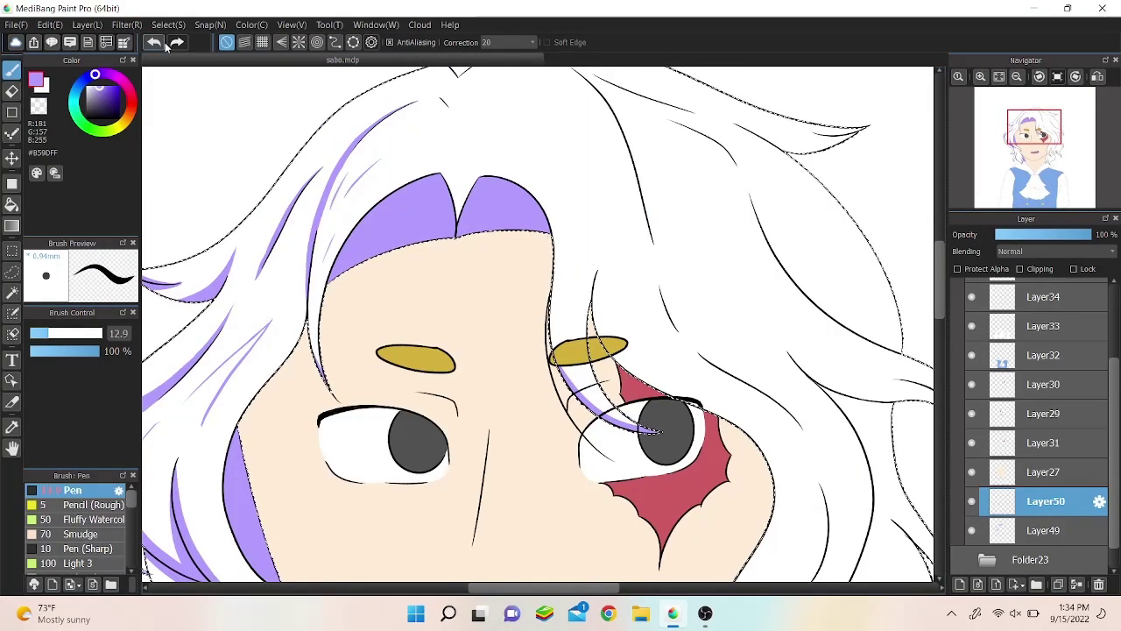
pyautogui.press('h')
pyautogui.press('h')
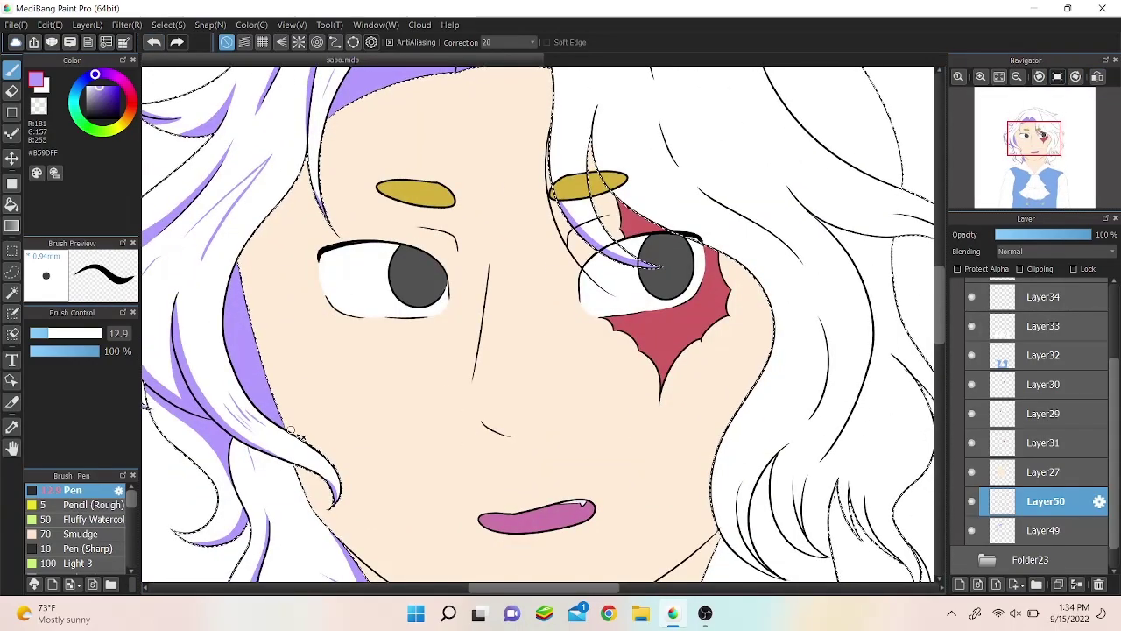
# Step: Paint a short purple shadow along the small hair line near the parting and refine it with the eraser
pyautogui.hscroll(-1, 331, 267)
pyautogui.scroll(3, 331, 267)
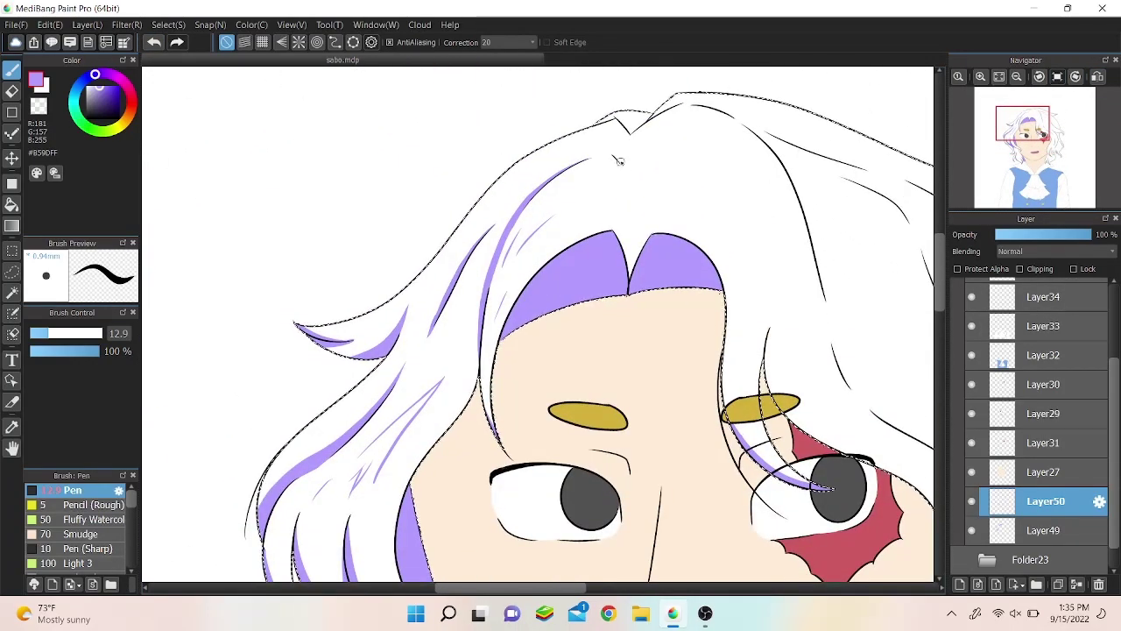
pyautogui.press('e')
pyautogui.press('b')
pyautogui.press('e')
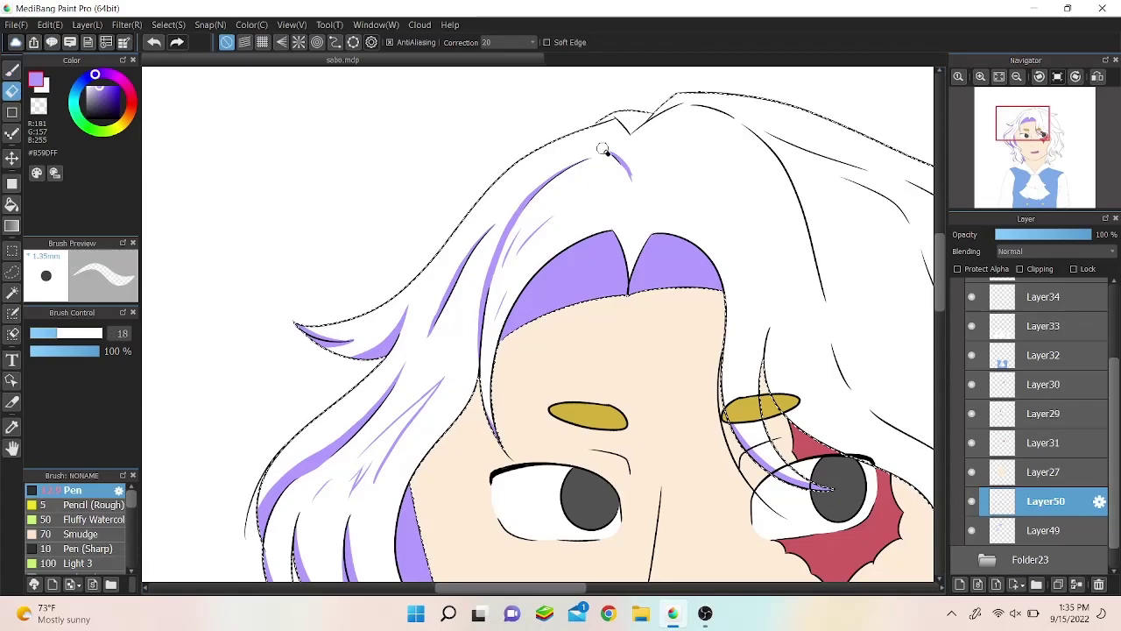
# Step: Paint a purple shadow along the neck edge of the hair below the scarred side at pen size 24
pyautogui.scroll(-5, 644, 171)
pyautogui.press('b')
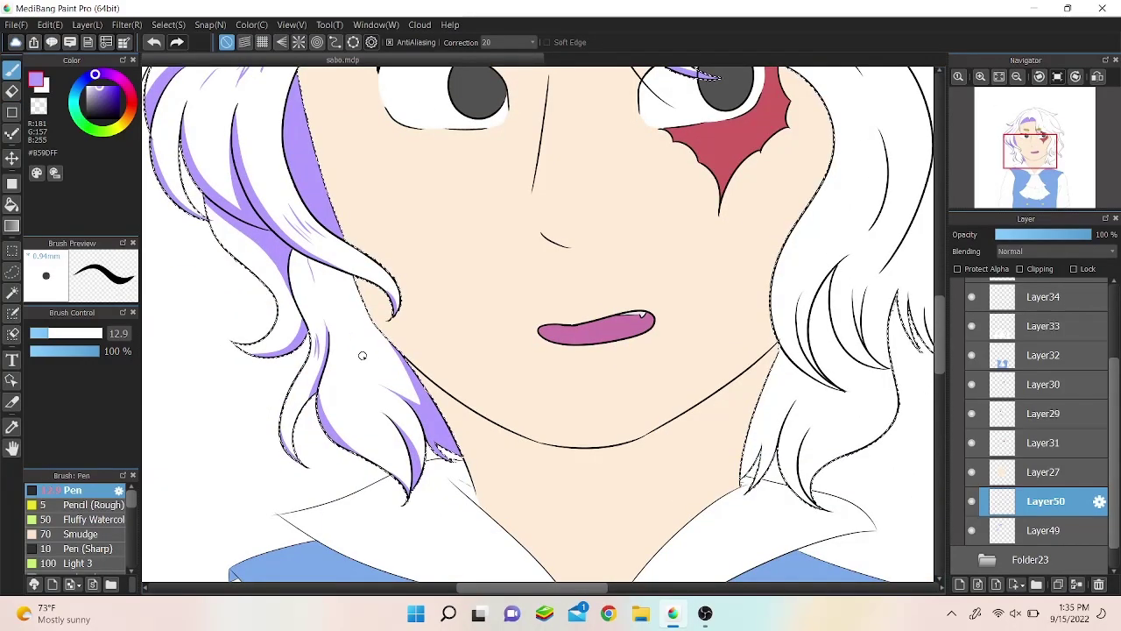
pyautogui.scroll(3, 383, 390)
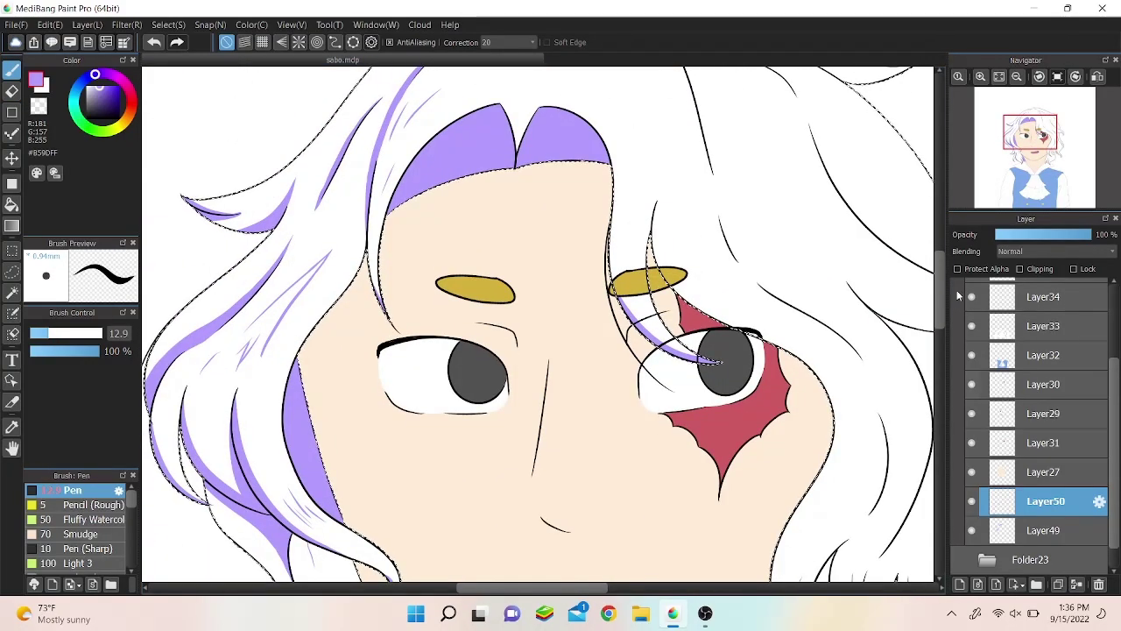
pyautogui.scroll(-5, 980, 103)
pyautogui.scroll(5, 981, 103)
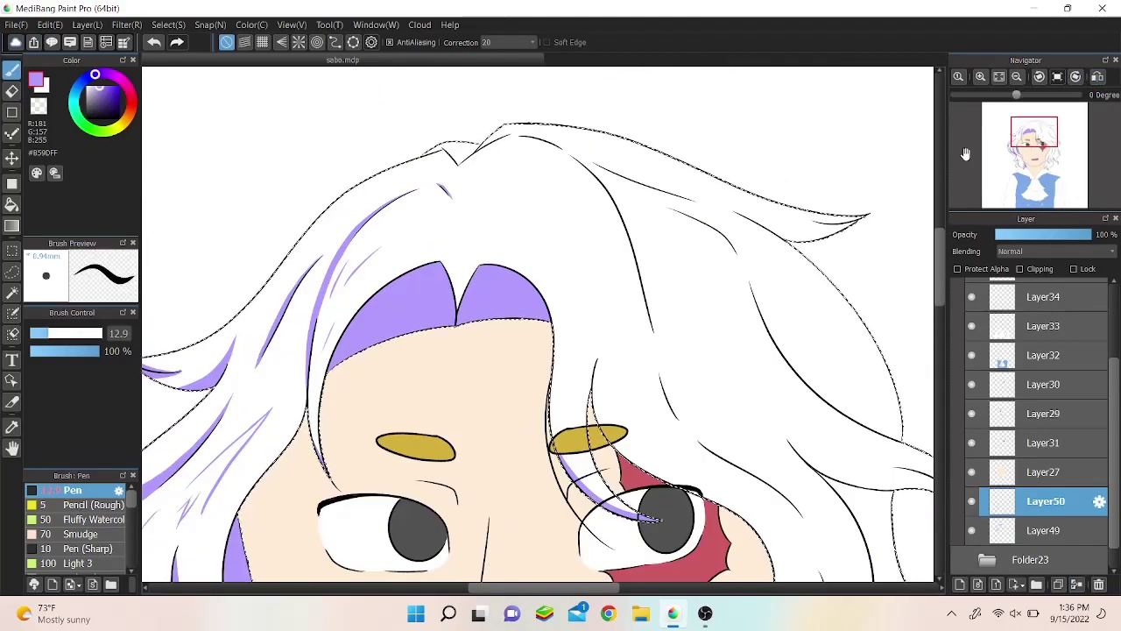
pyautogui.click(66, 342)
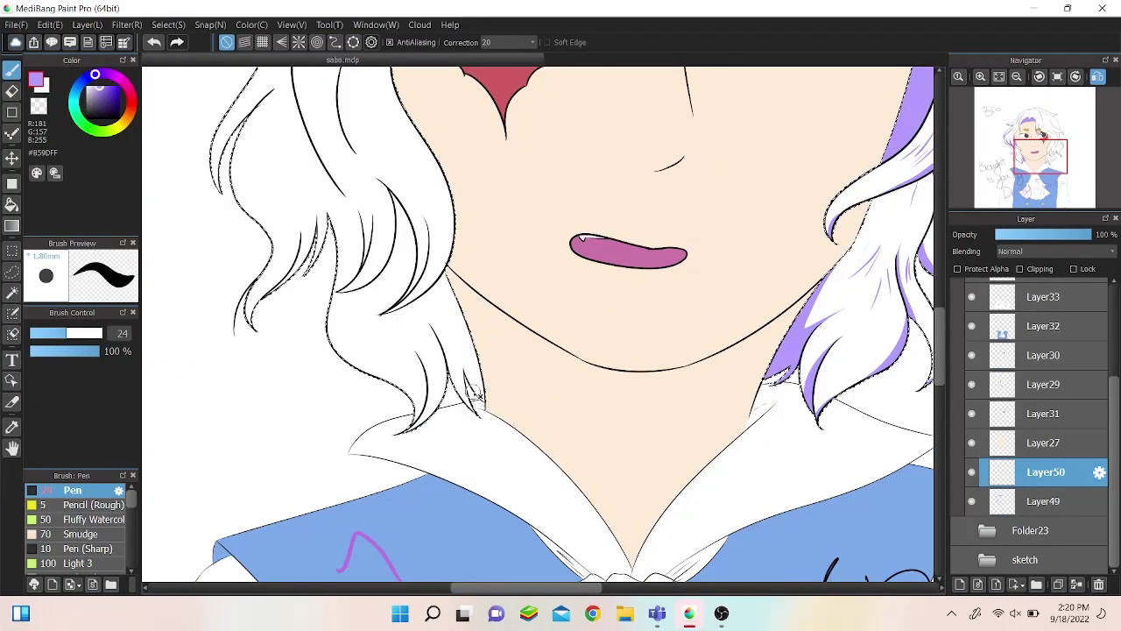
pyautogui.press('h')
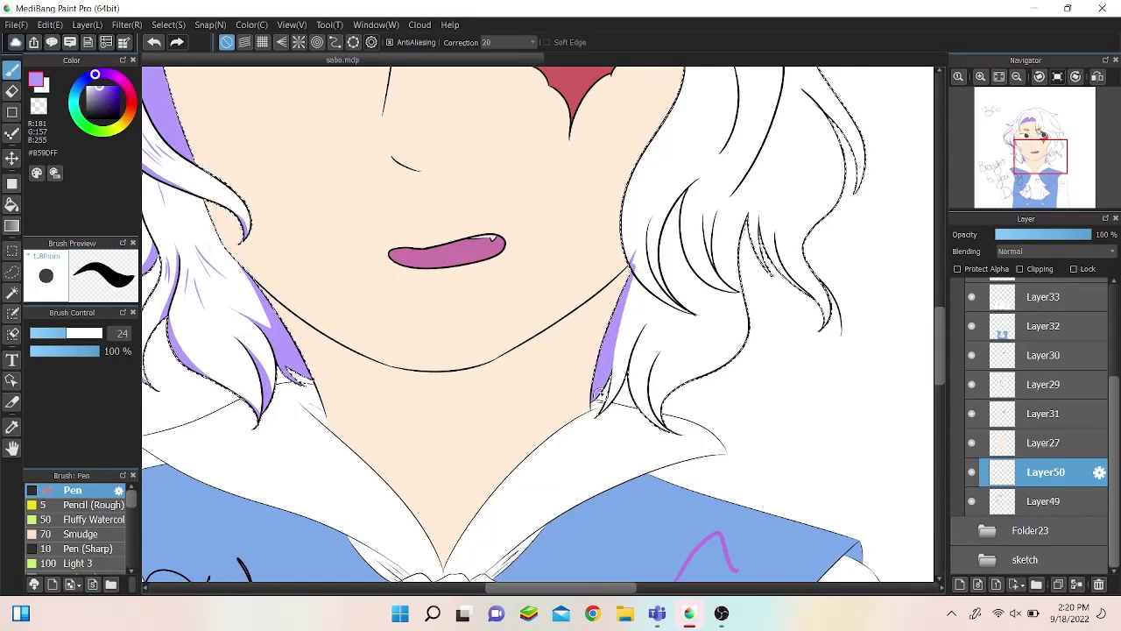
pyautogui.press('h')
pyautogui.scroll(2, 539, 324)
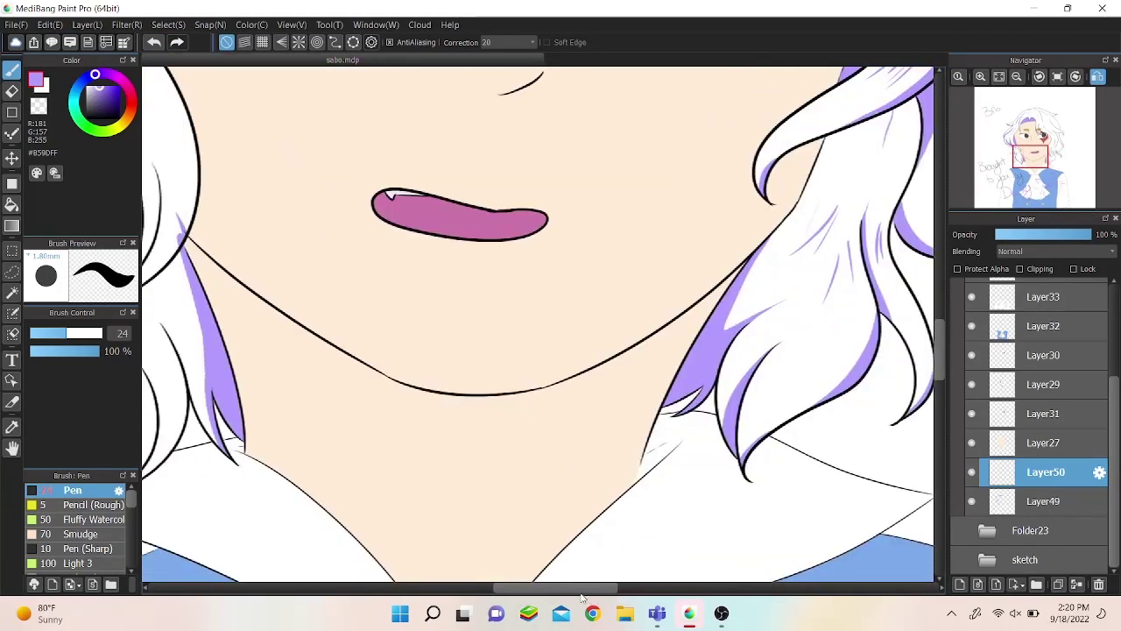
# Step: Branch the neck shadow up the adjoining strand line, fill its lower tips, and round the fork with the eraser at size 14.1
pyautogui.press('h')
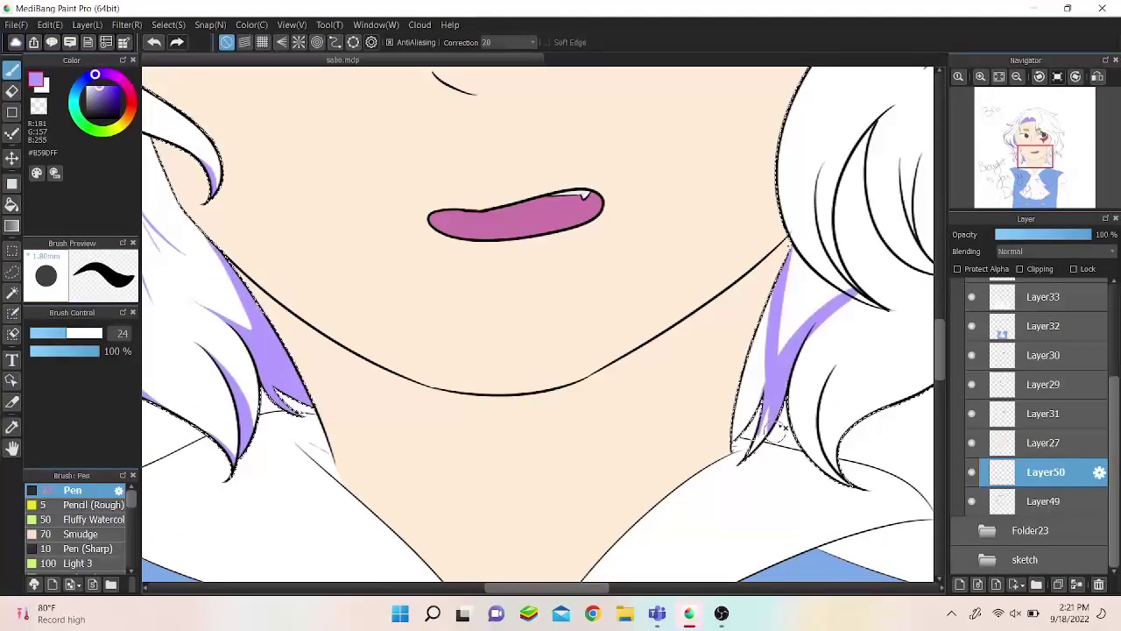
pyautogui.press('h')
pyautogui.press('e')
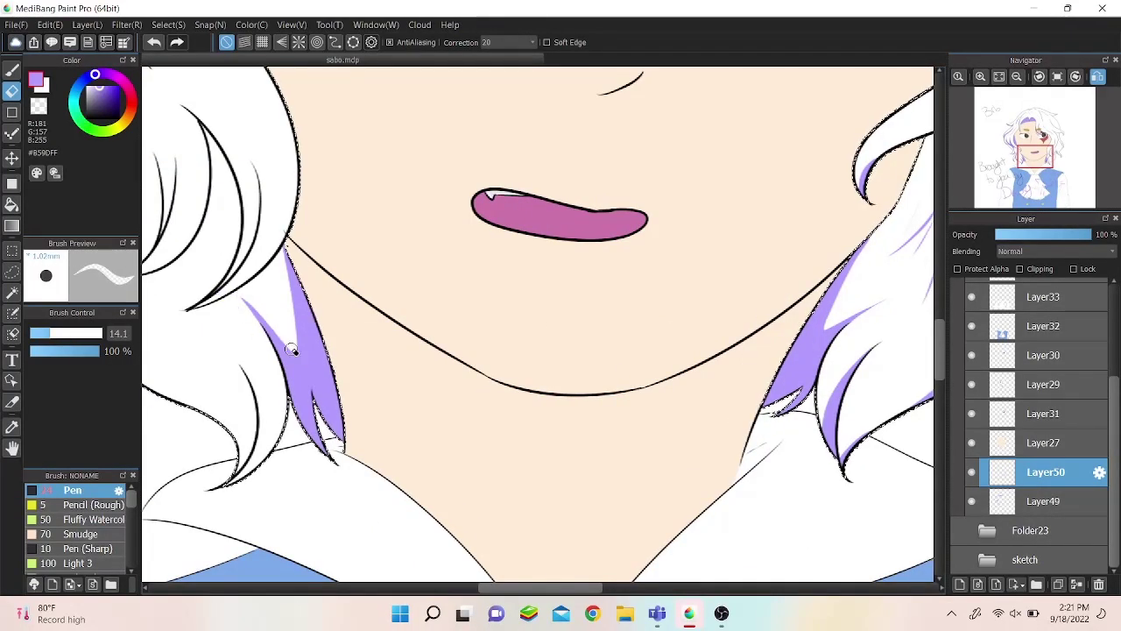
pyautogui.press('h')
pyautogui.press('b')
pyautogui.press('h')
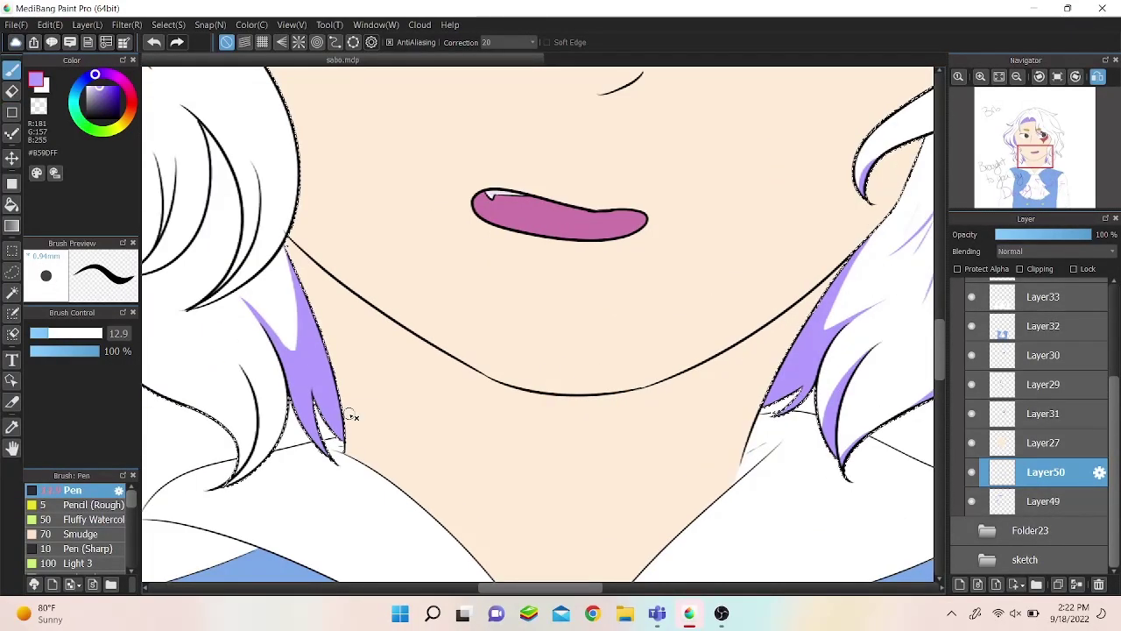
# Step: Shade the inner line of the pointed lock over the collar at pen size 12.9 and trim the neighbouring branch's tip with the eraser
pyautogui.scroll(-5, 350, 417)
pyautogui.scroll(5, 681, 235)
pyautogui.press('e')
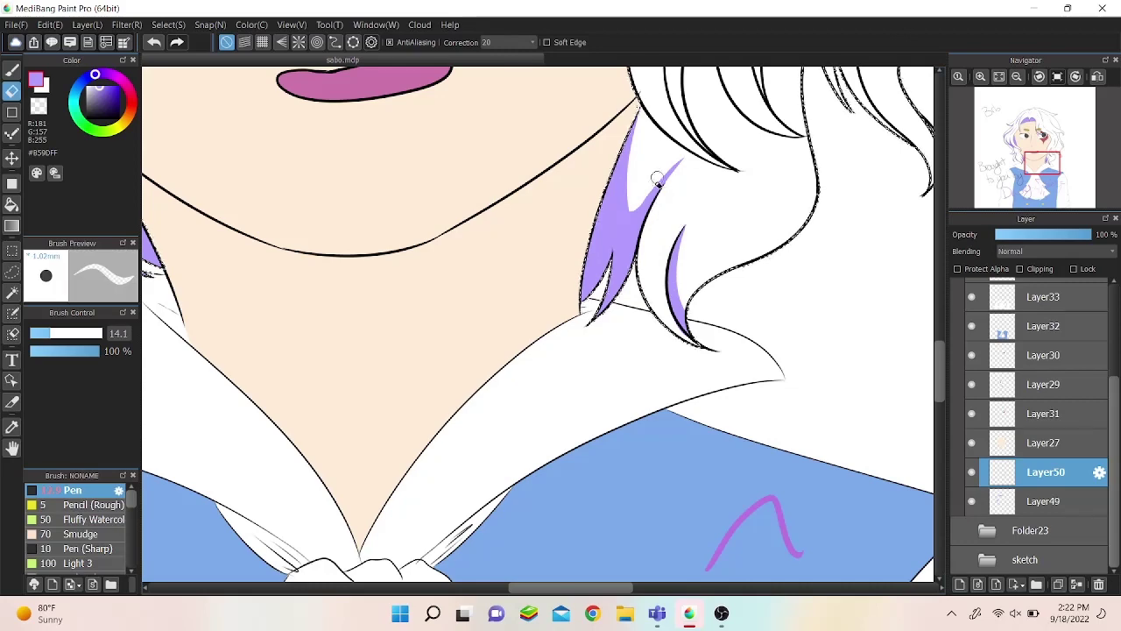
pyautogui.press('b')
pyautogui.press('e')
pyautogui.press('b')
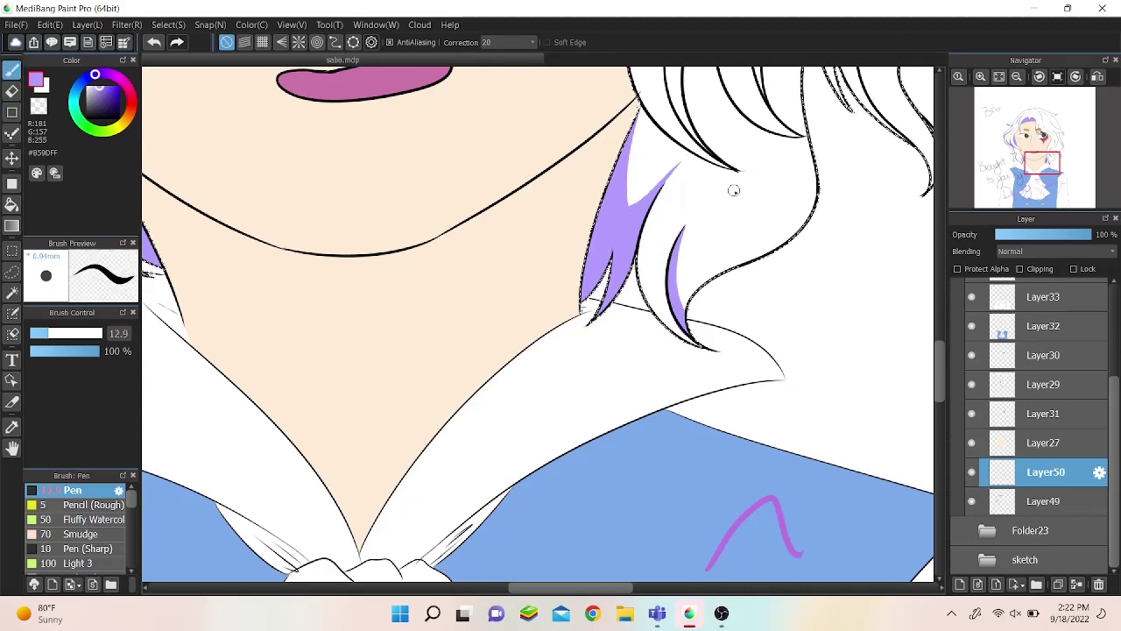
# Step: Shade the collar lock's neck-side and outer edges and the hair just beneath the overlapping curl in purple, raising the pen size to 16
pyautogui.scroll(-5, 667, 257)
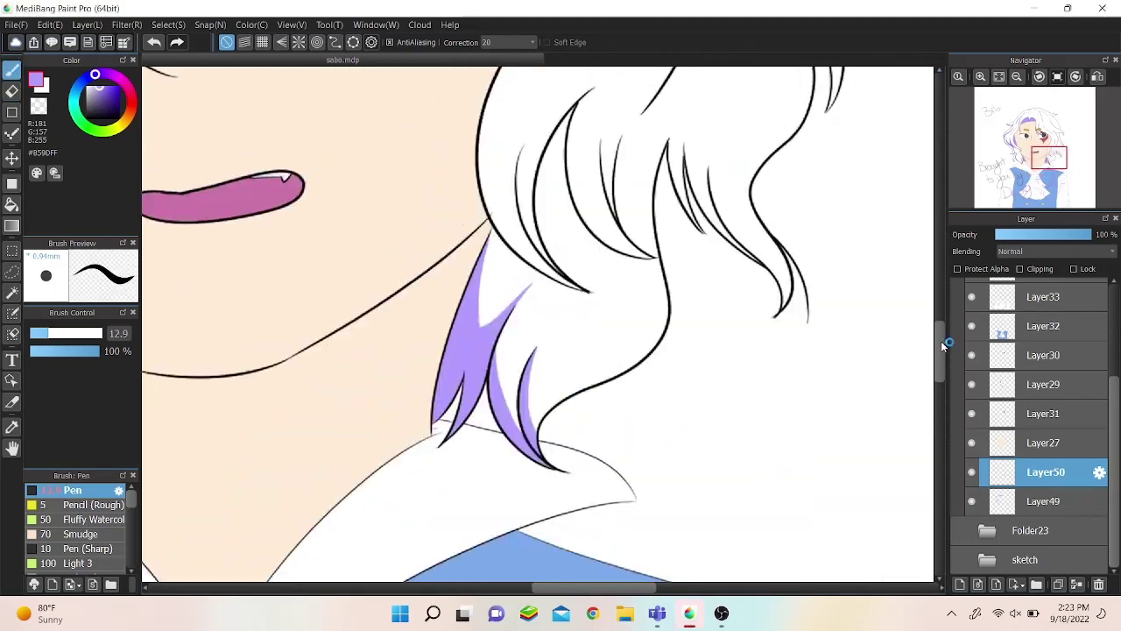
pyautogui.scroll(5, 491, 370)
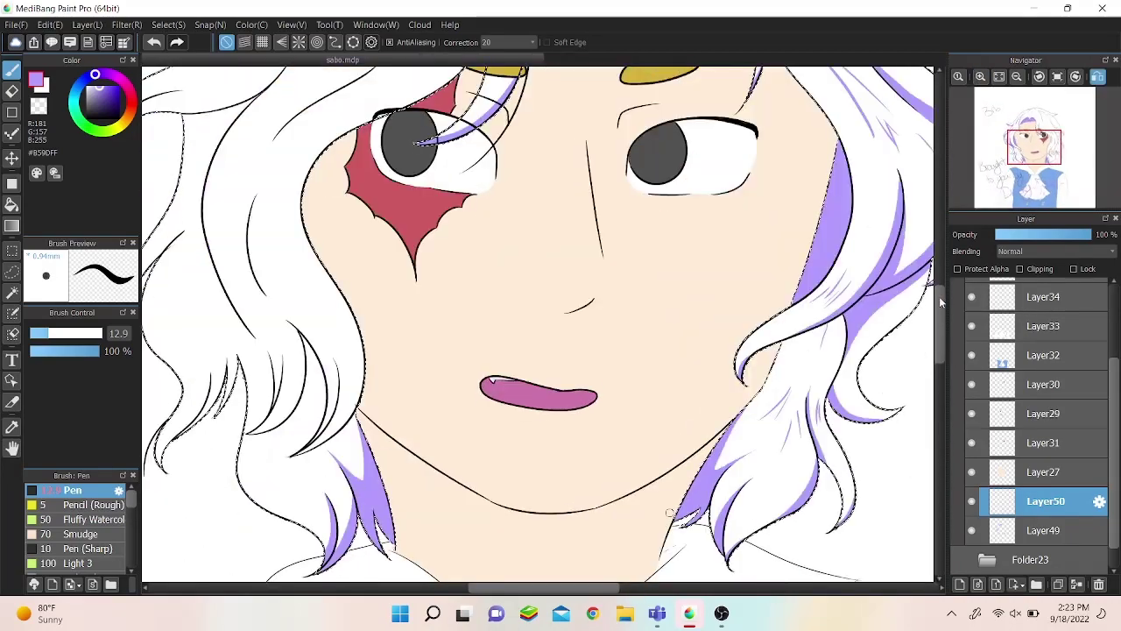
pyautogui.click(1058, 586)
pyautogui.hotkey('ctrl', 'z')
pyautogui.press('h')
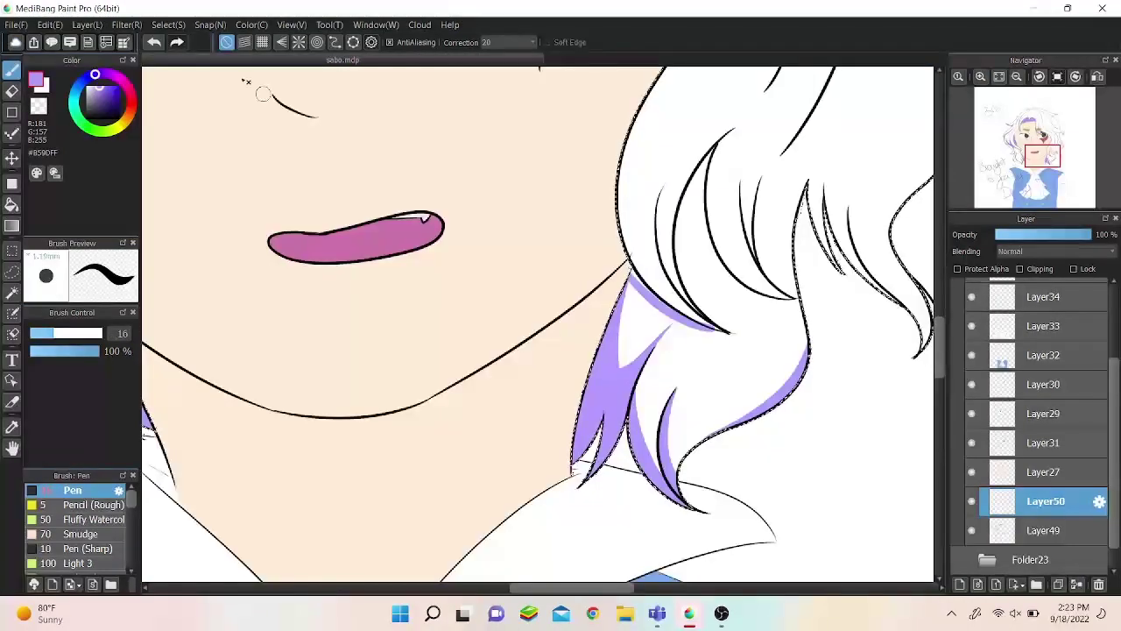
# Step: Shade both curved strand lines inside the curl beside the jaw in purple and taper the strokes with the eraser at size 14.1
pyautogui.press('h')
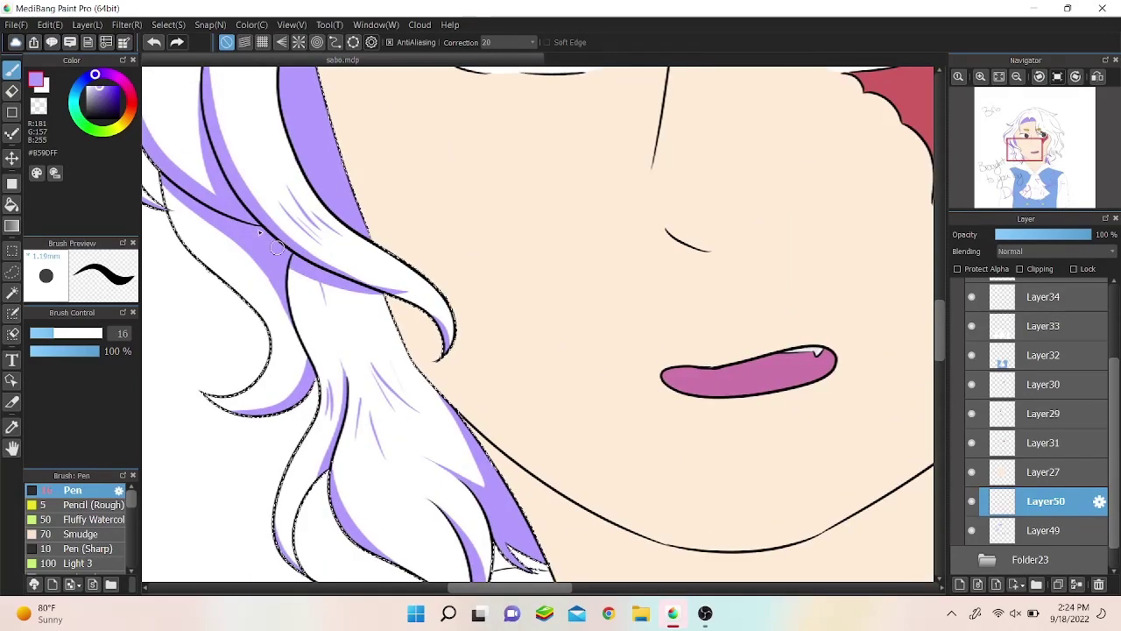
pyautogui.press('e')
pyautogui.hotkey('ctrl', 'd')
pyautogui.moveTo(517, 587); pyautogui.dragTo(600, 587)
pyautogui.hotkey('ctrl', 'z')
pyautogui.press('b')
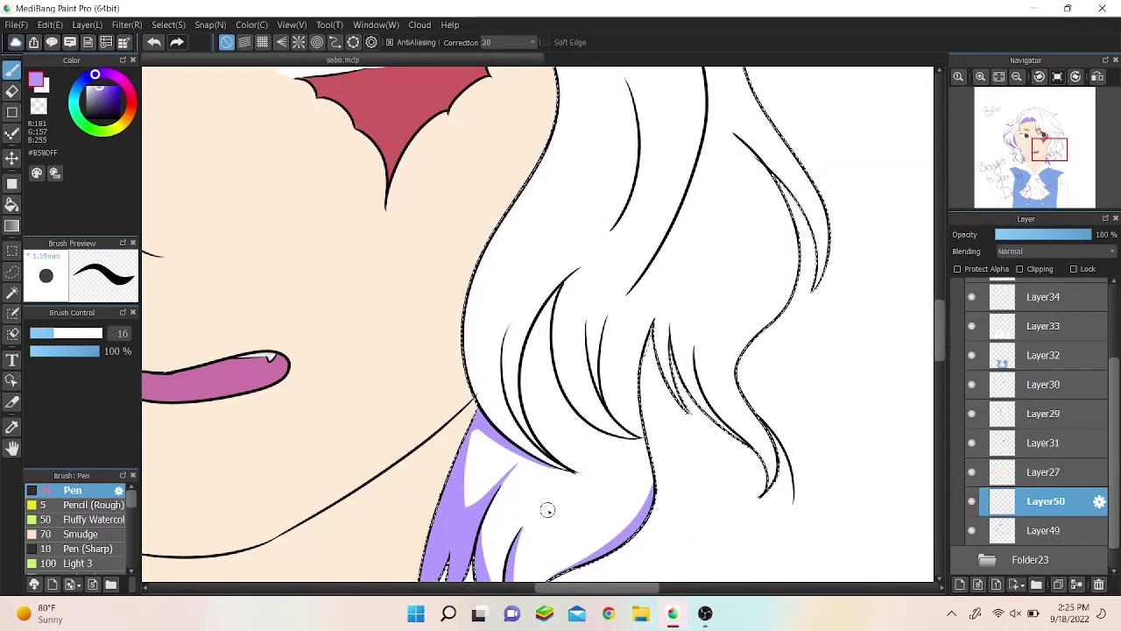
pyautogui.moveTo(539, 368); pyautogui.dragTo(604, 427)
pyautogui.press('e')
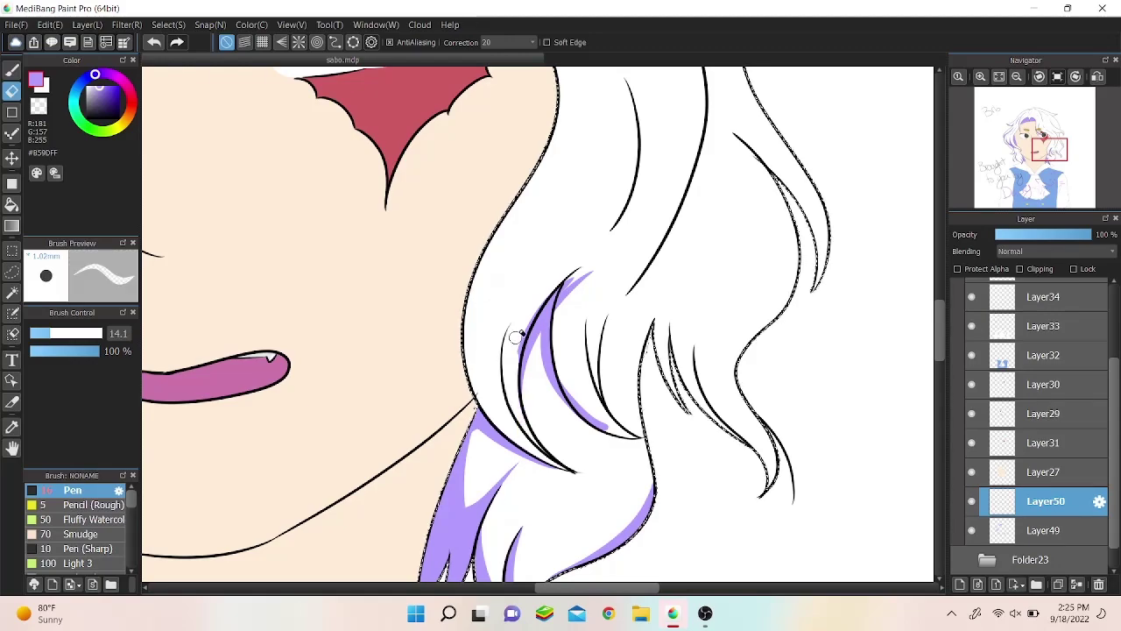
pyautogui.press('b')
# Step: Paint a purple shadow from the long strand line down into the curl beside it and thin its upper end with the eraser
pyautogui.scroll(-1, 664, 184)
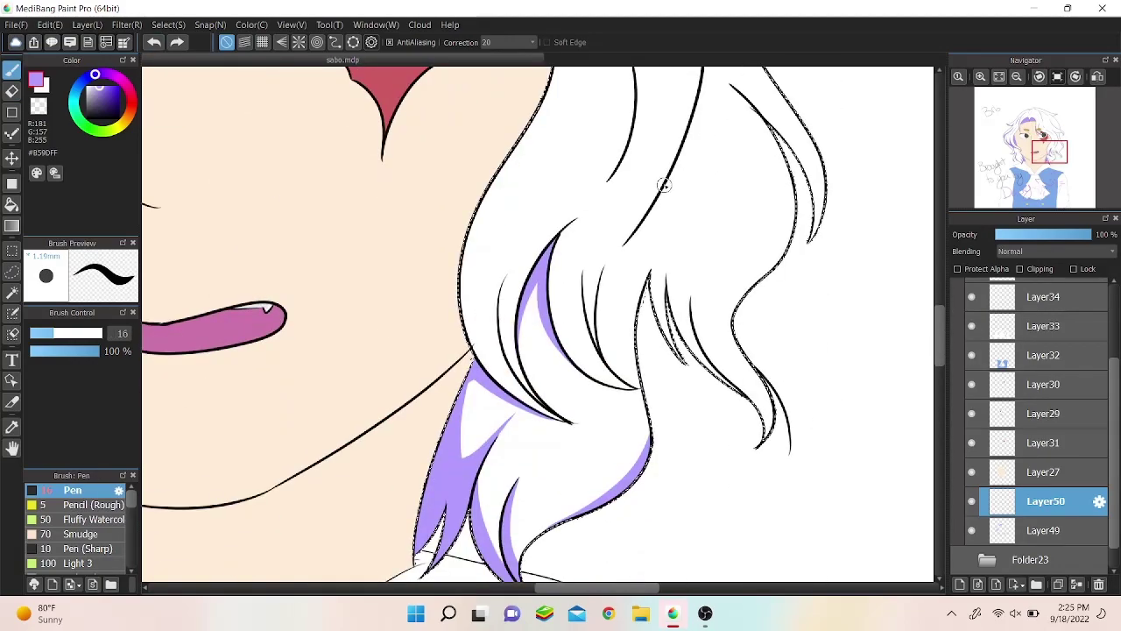
pyautogui.click(12, 91)
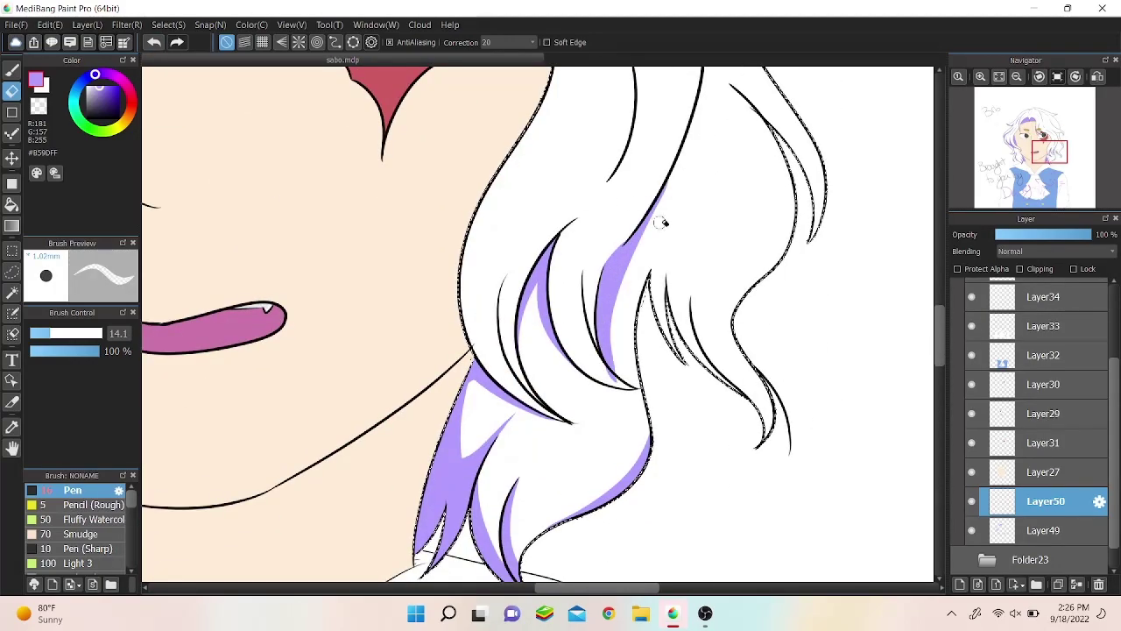
pyautogui.press('b')
pyautogui.click(13, 91)
pyautogui.moveTo(664, 186); pyautogui.dragTo(658, 224)
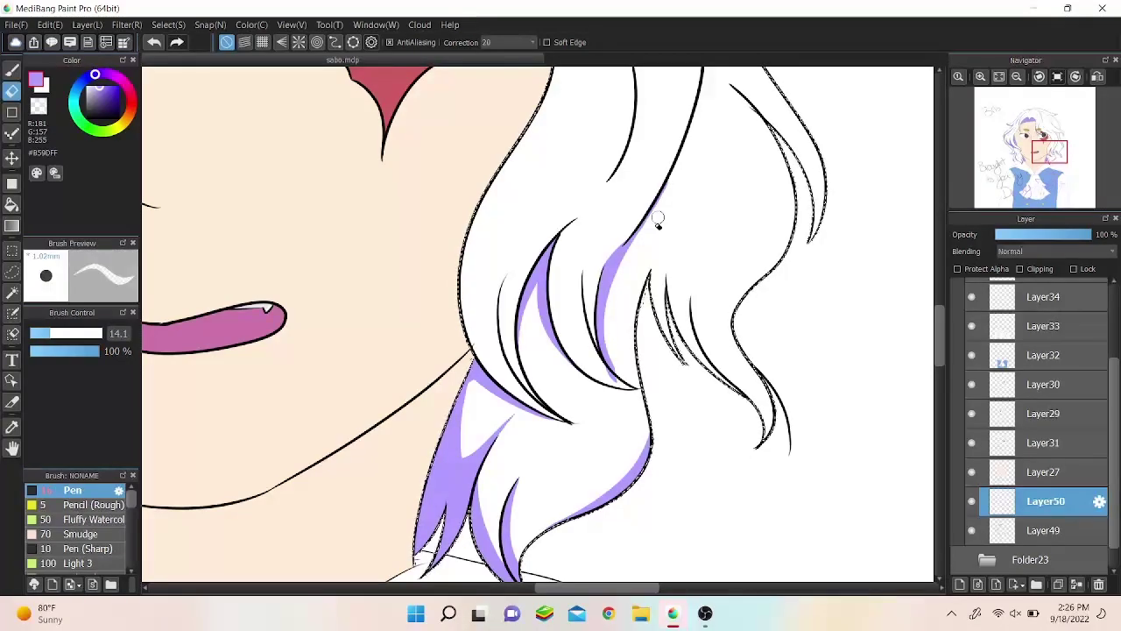
# Step: With Layer49 hidden, shade the curl's jaw-side edge and first inner line on Layer50 and taper them with the eraser at size 20
pyautogui.click(13, 70)
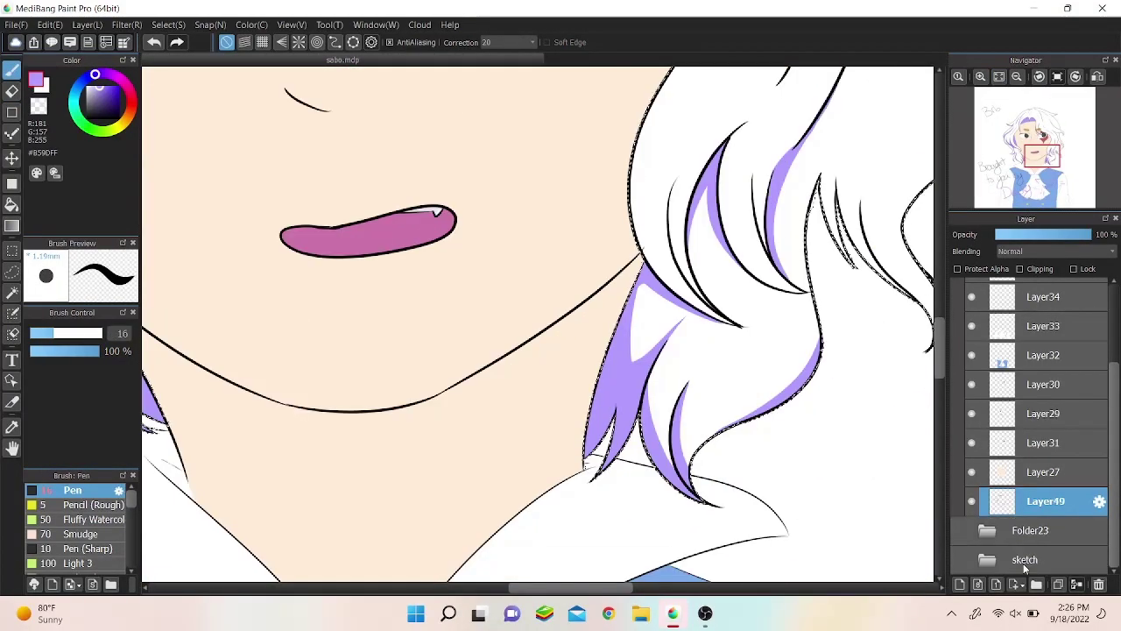
pyautogui.hotkey('ctrl', 'z')
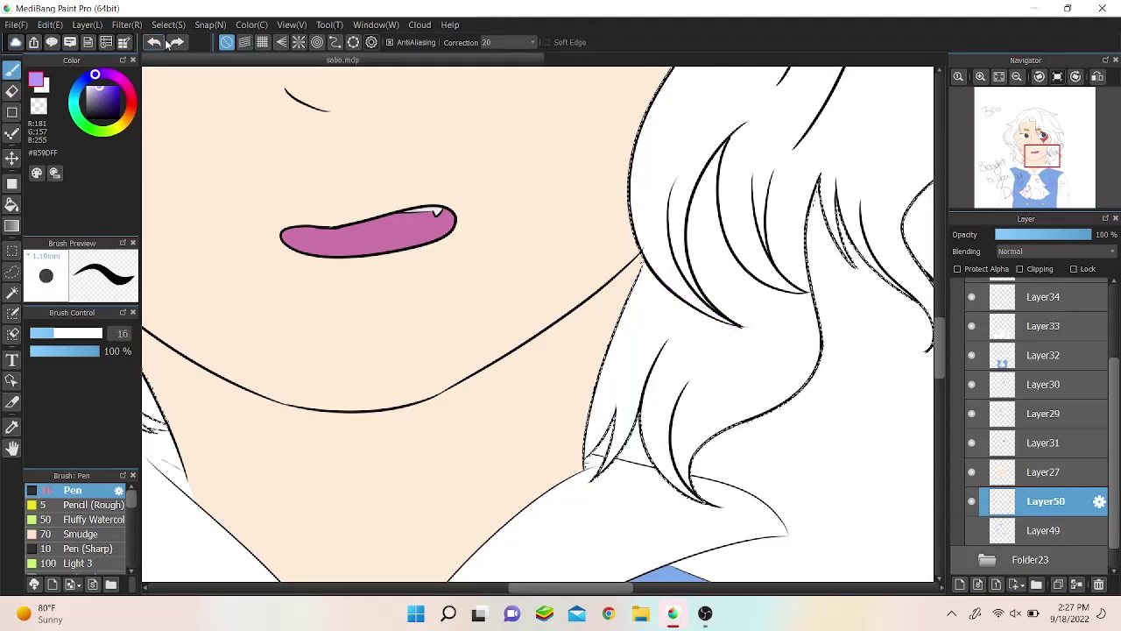
pyautogui.press('e')
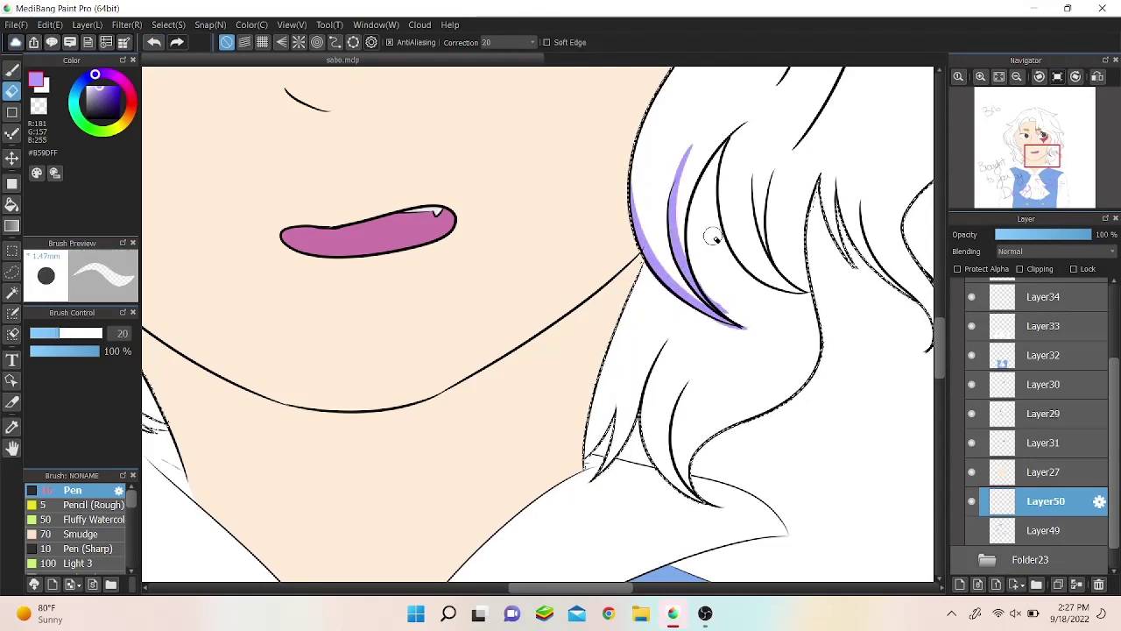
pyautogui.moveTo(705, 137); pyautogui.dragTo(671, 168)
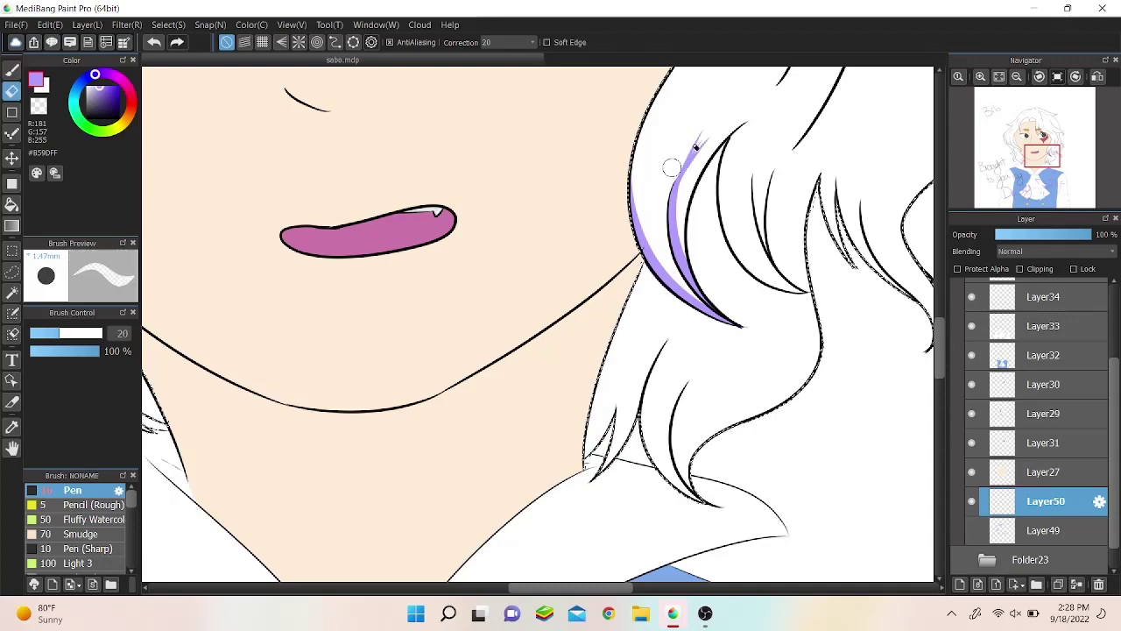
# Step: Add thin purple streaks inside the lower collar lock and beside the long strand's shadow at pen size 16
pyautogui.press('b')
pyautogui.scroll(-5, 698, 239)
pyautogui.scroll(5, 472, 376)
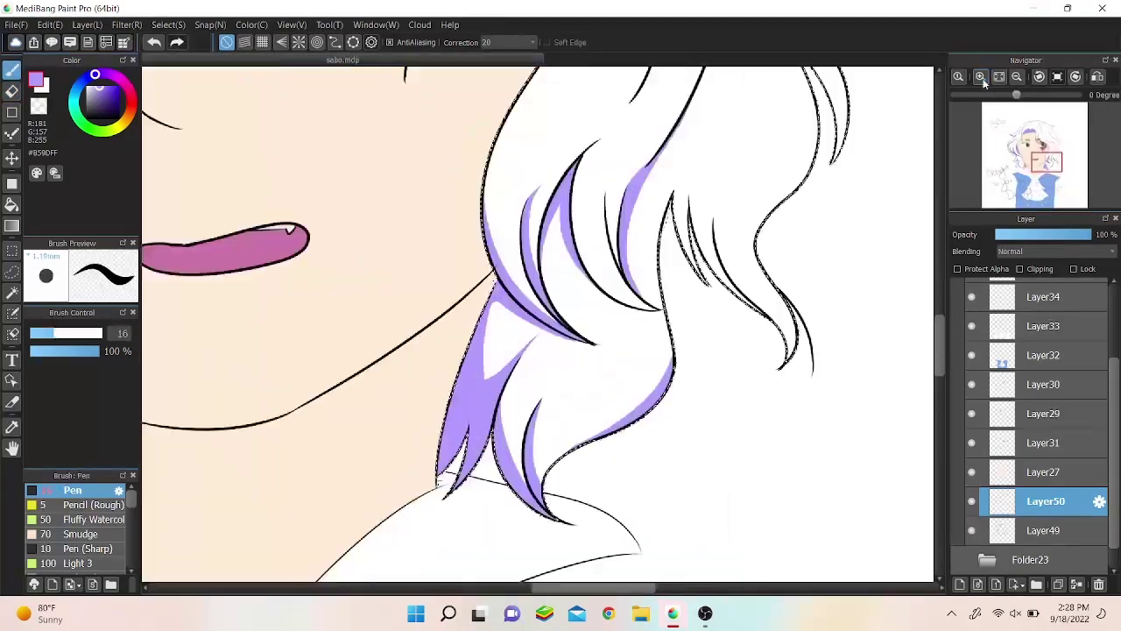
pyautogui.press('h')
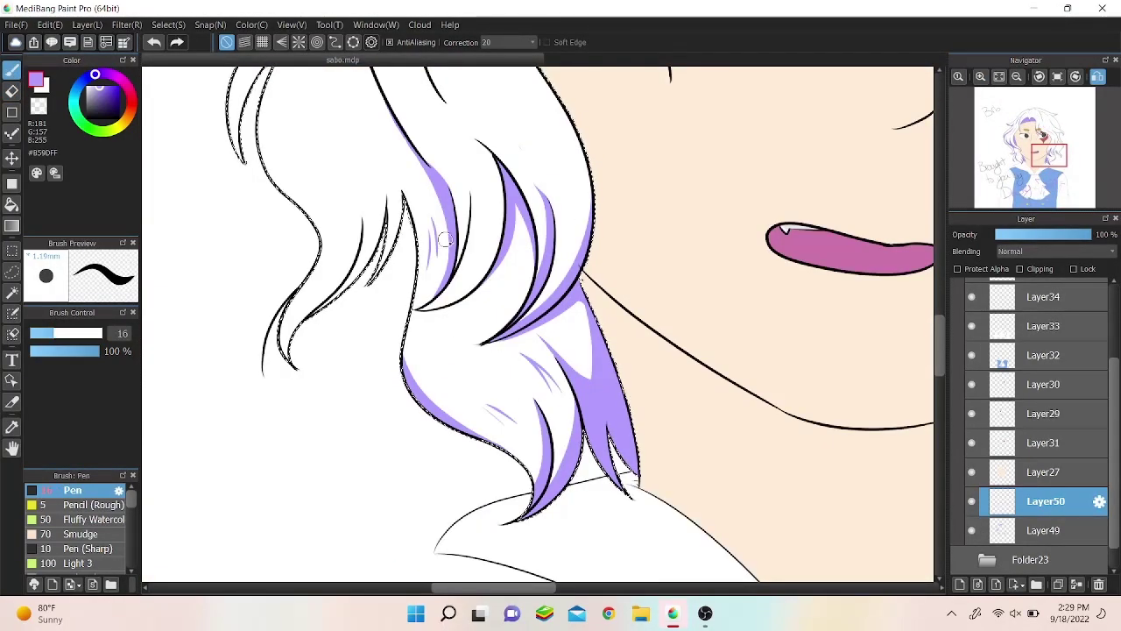
# Step: Widen the shadow along the curl's second inner line at pen size 12.1, extend it past the upper tip, and refine it with the eraser
pyautogui.moveTo(50, 337); pyautogui.dragTo(45, 335)
pyautogui.click(1066, 77)
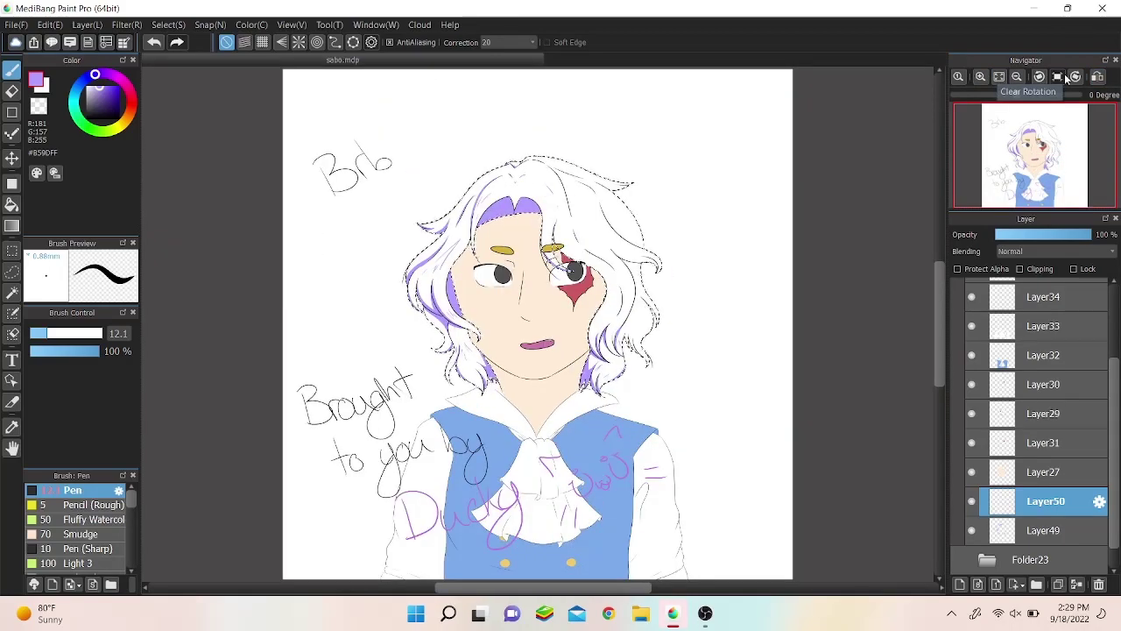
pyautogui.scroll(5, 601, 438)
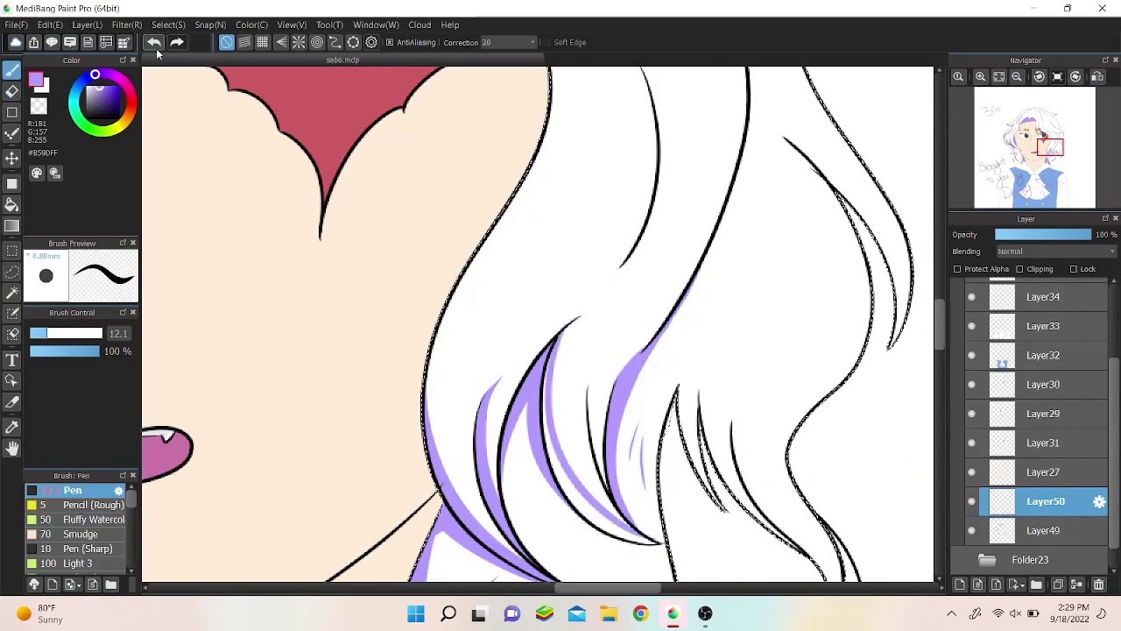
pyautogui.scroll(-2, 575, 141)
pyautogui.press('e')
pyautogui.scroll(2, 605, 260)
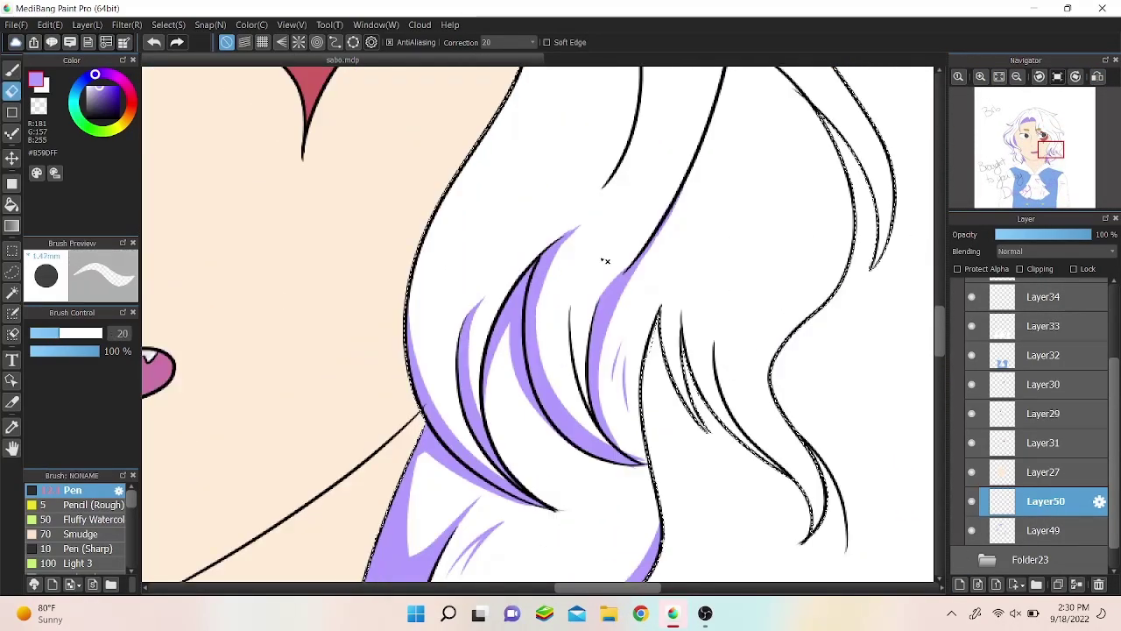
# Step: Add a narrow purple shadow along the lower end of the short strand line above the curl
pyautogui.press('b')
pyautogui.press('h')
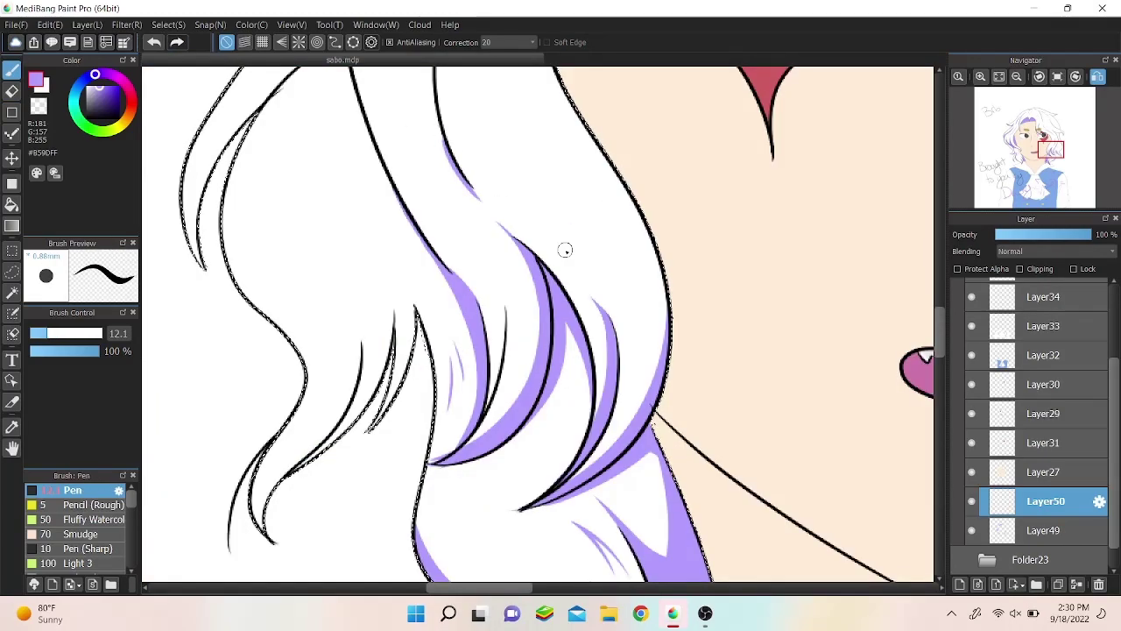
pyautogui.click(1001, 77)
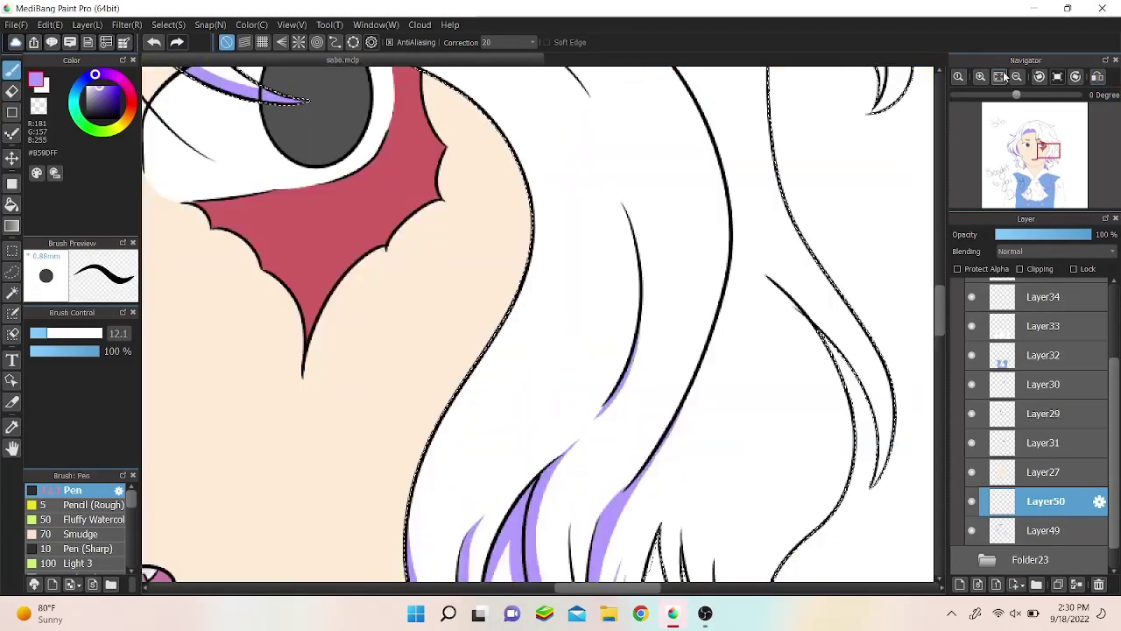
pyautogui.scroll(-2, 633, 413)
pyautogui.scroll(2, 634, 413)
# Step: Add thin purple strokes at the short strand's upper end and at the lower end of the strand line beside the scarred eye
pyautogui.press('h')
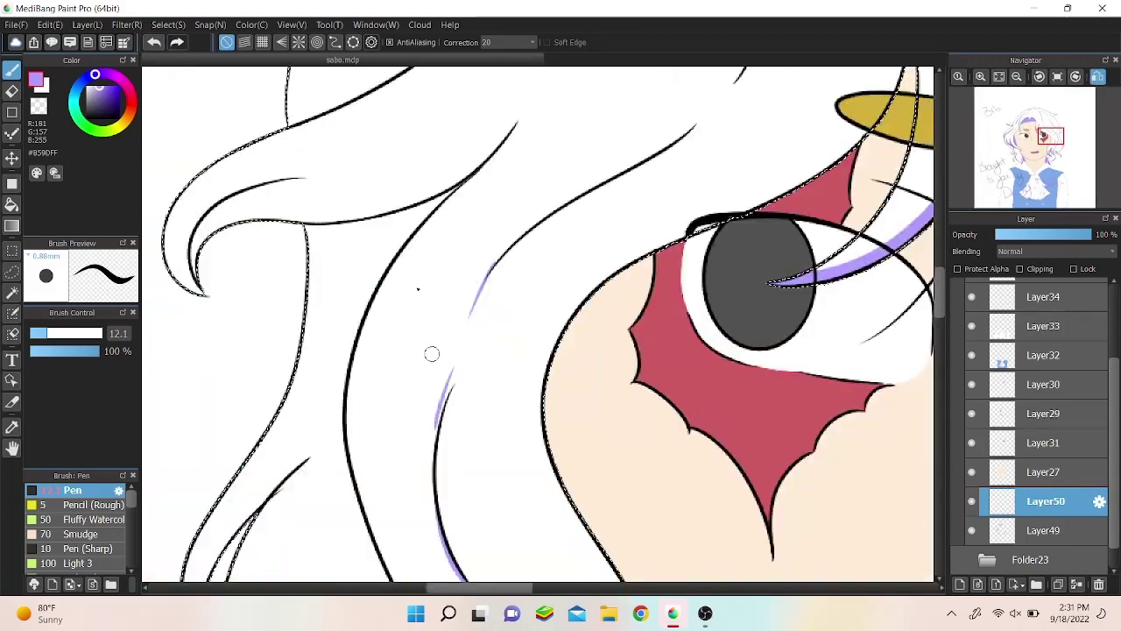
pyautogui.scroll(3, 943, 287)
pyautogui.press('h')
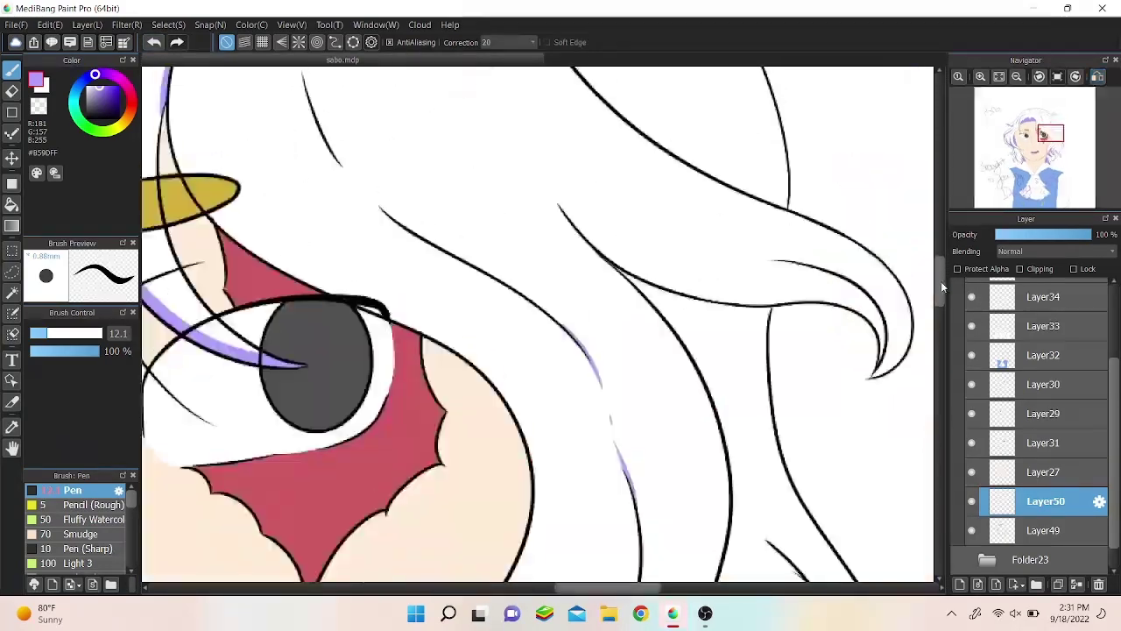
# Step: Add a tapered purple shadow linking the two strand lines above the scarred eye, and shade the lower end of the neighbouring line
pyautogui.scroll(2, 942, 288)
pyautogui.moveTo(308, 150); pyautogui.dragTo(388, 274)
pyautogui.scroll(4, 309, 131)
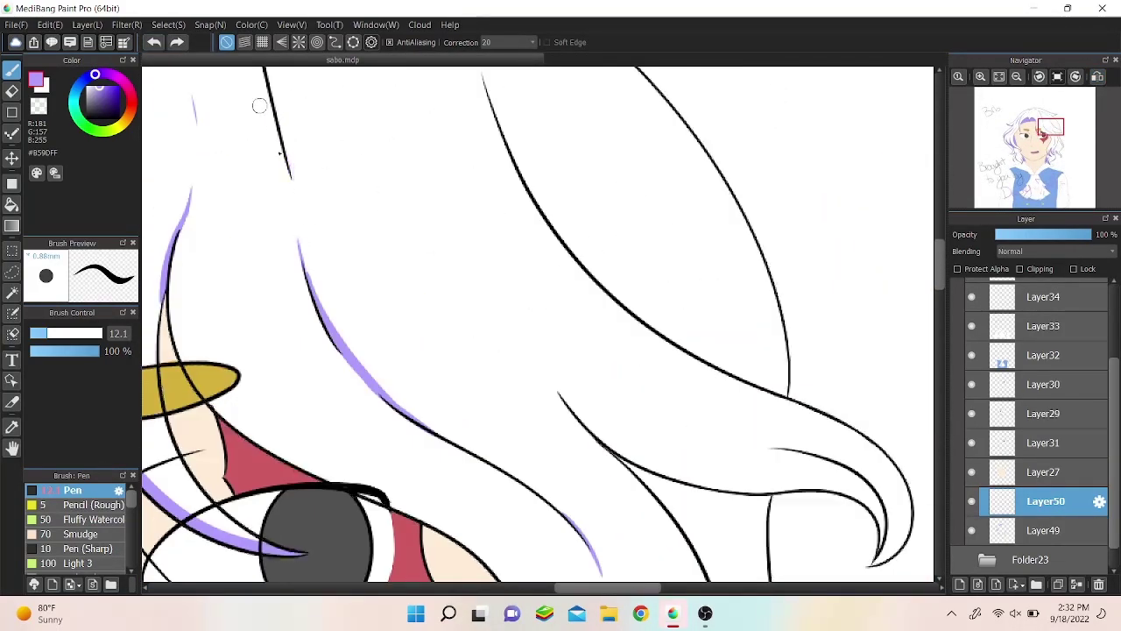
pyautogui.press('e')
pyautogui.press('b')
pyautogui.moveTo(317, 296); pyautogui.dragTo(454, 441)
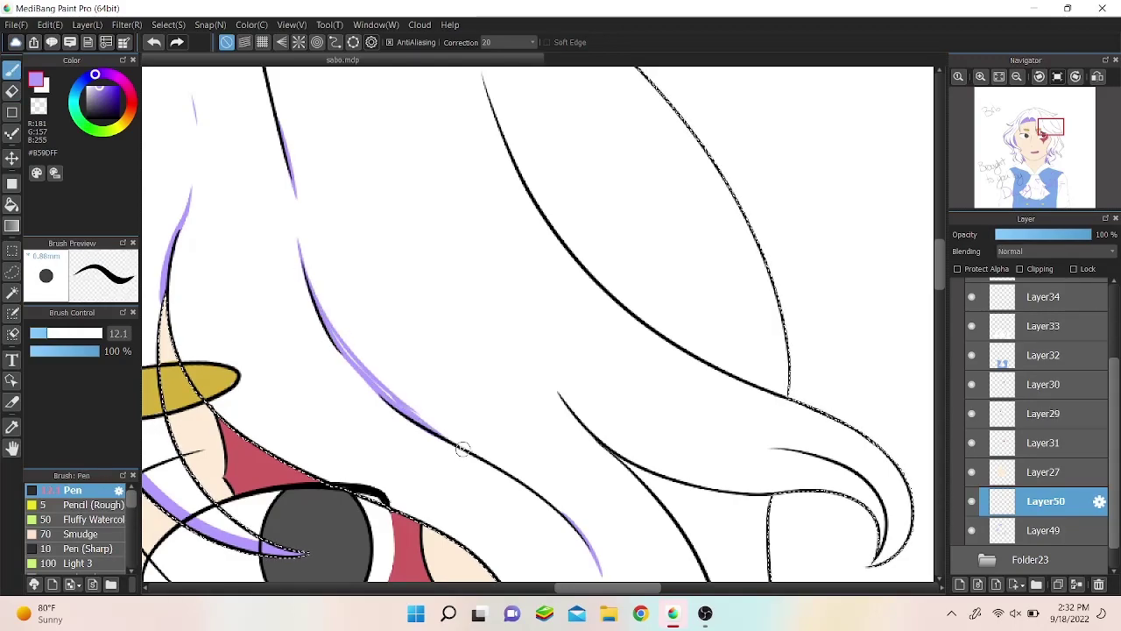
# Step: Shade the hairline beside the parting at the crown with a narrow purple wedge and trim its edges with the eraser
pyautogui.scroll(10, 410, 321)
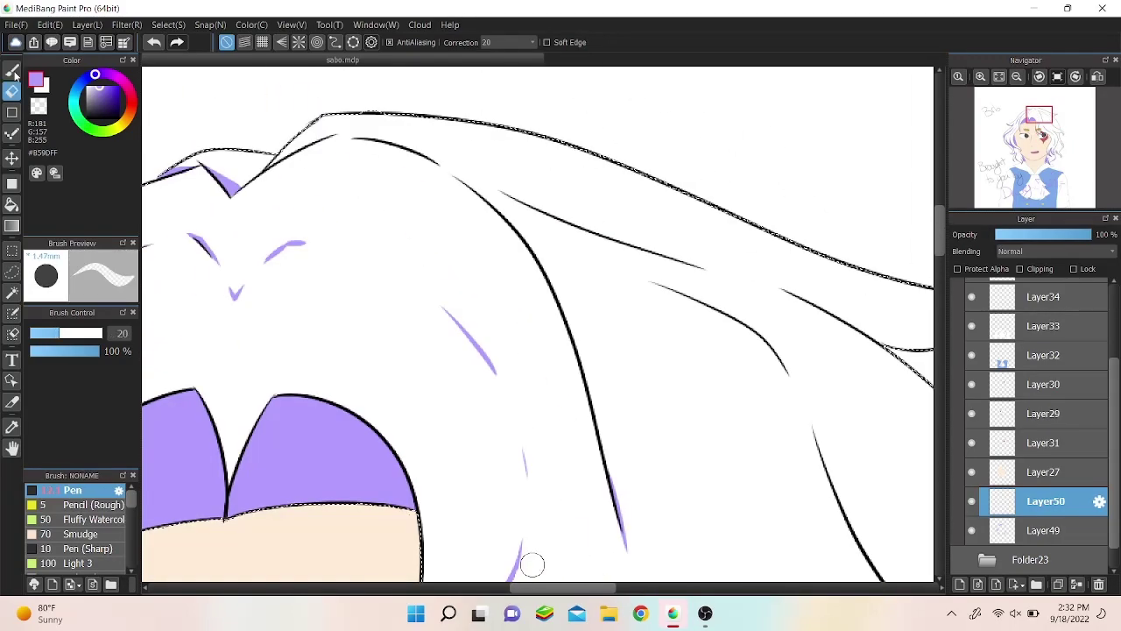
pyautogui.hscroll(-10, 799, 159)
pyautogui.hscroll(10, 799, 160)
pyautogui.scroll(-2, 465, 171)
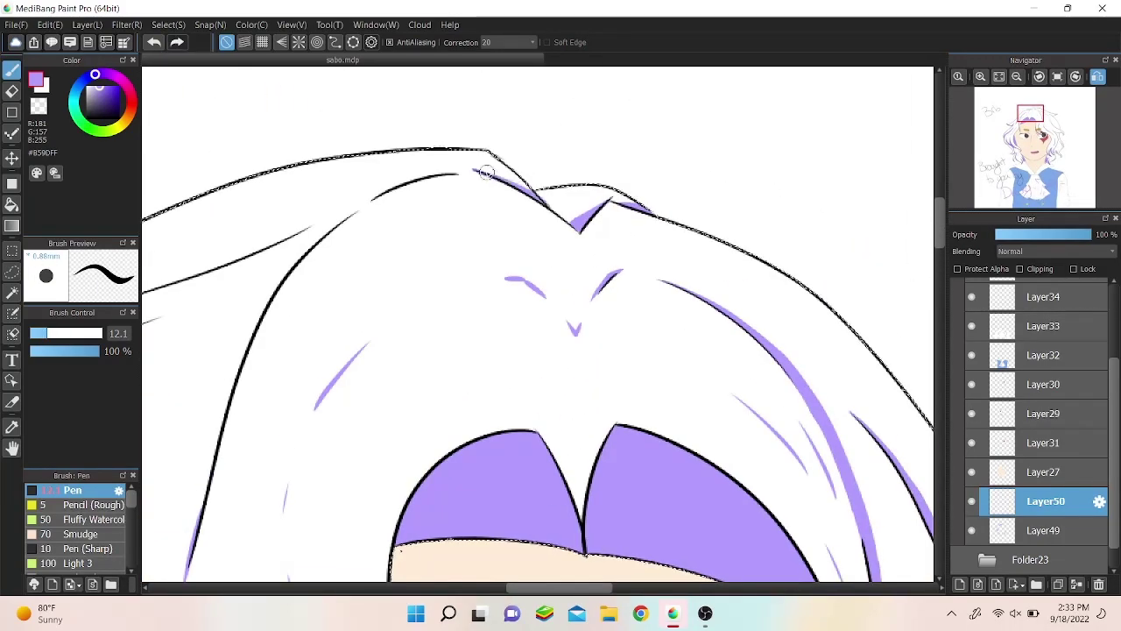
pyautogui.press('e')
pyautogui.press('b')
pyautogui.press('e')
pyautogui.press('b')
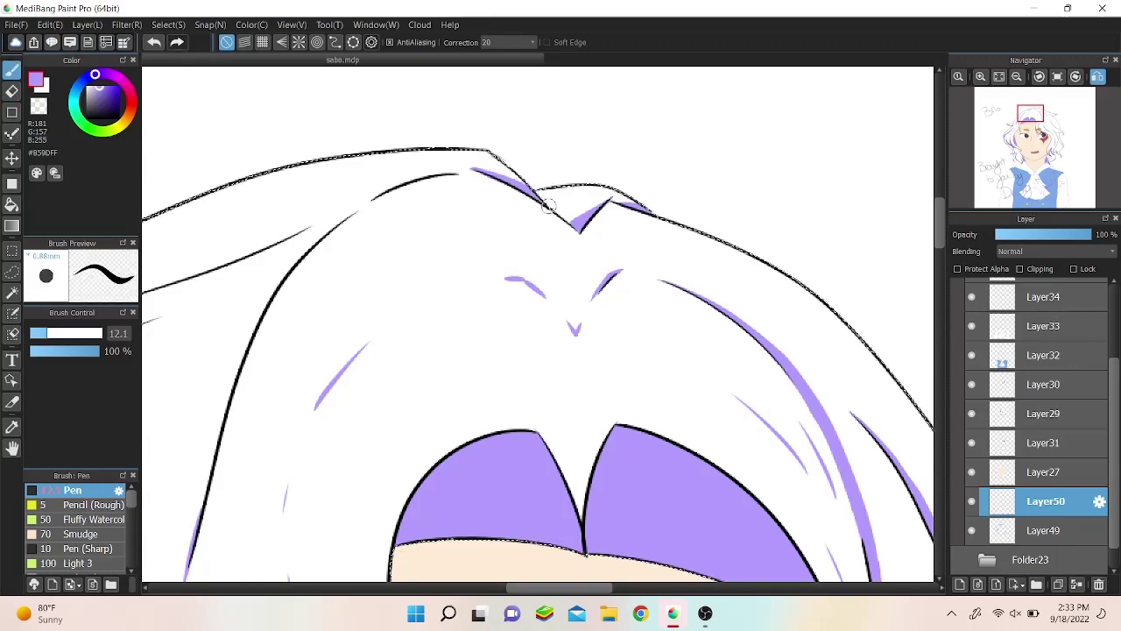
# Step: Add a short thin purple streak beneath the long strand shadow above the scarred eye
pyautogui.hscroll(10, 491, 166)
pyautogui.scroll(-5, 504, 166)
pyautogui.scroll(5, 364, 321)
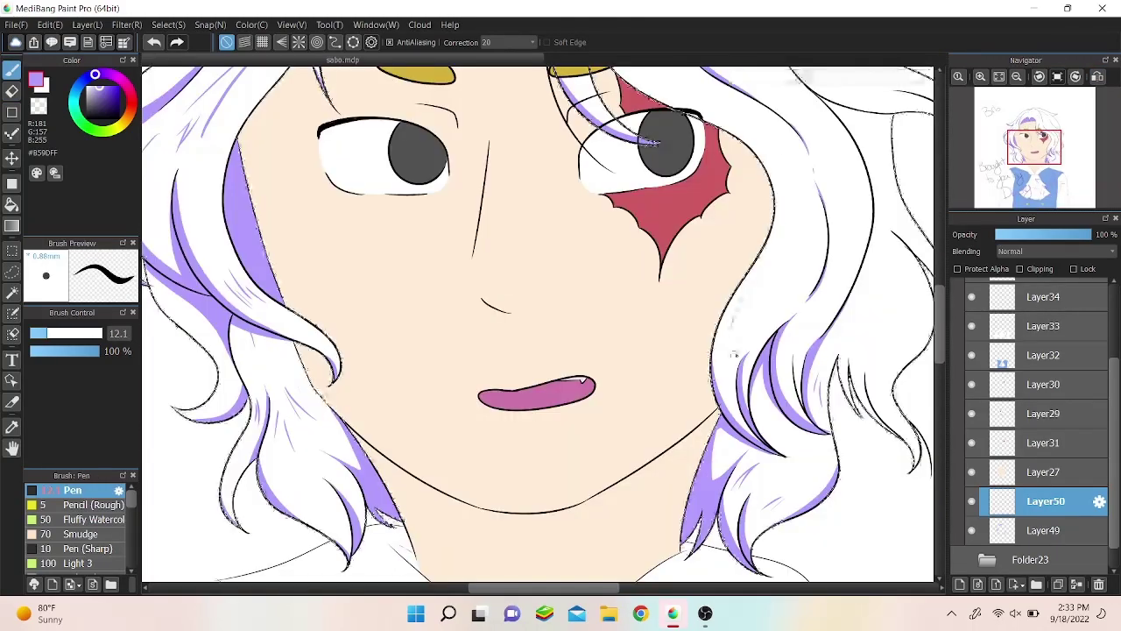
pyautogui.hscroll(-3, 365, 321)
pyautogui.scroll(2, 364, 321)
pyautogui.scroll(5, 420, 348)
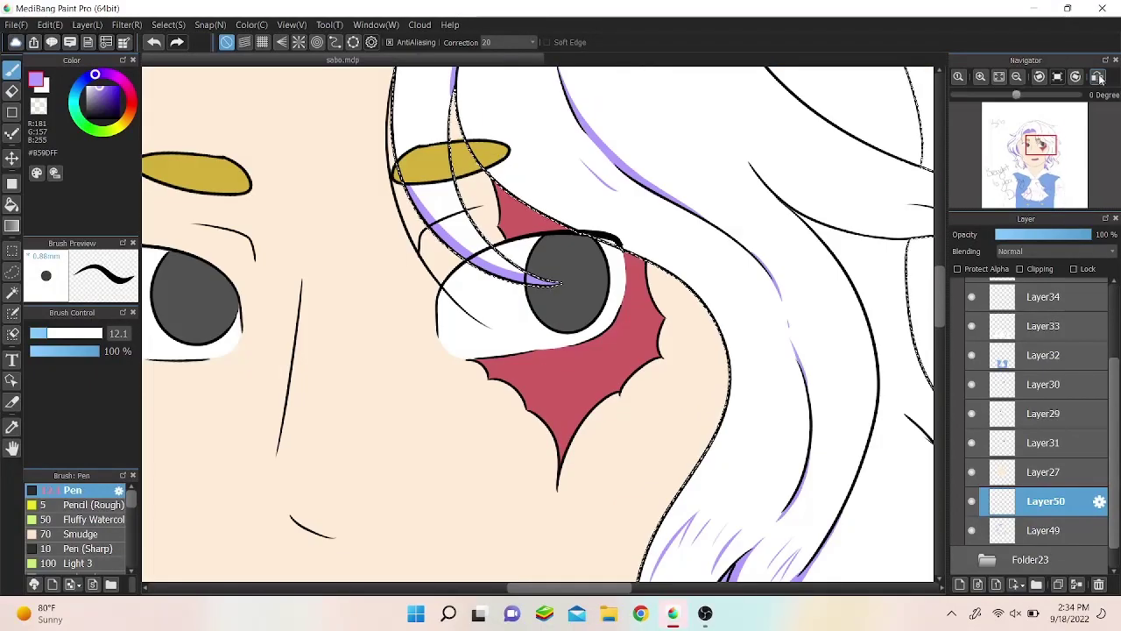
# Step: Add thin purple streaks in the fringe above the scarred eye's brow and in the hair beside the long strand shadow
pyautogui.click(999, 76)
pyautogui.scroll(5, 536, 237)
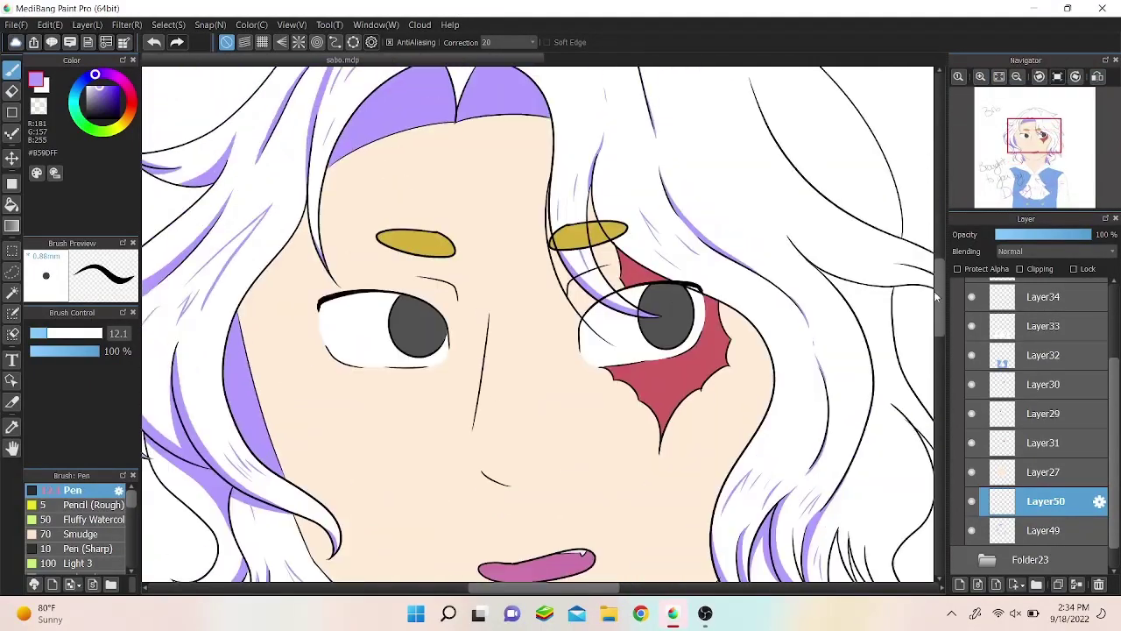
pyautogui.scroll(1, 721, 242)
pyautogui.hscroll(3, 815, 258)
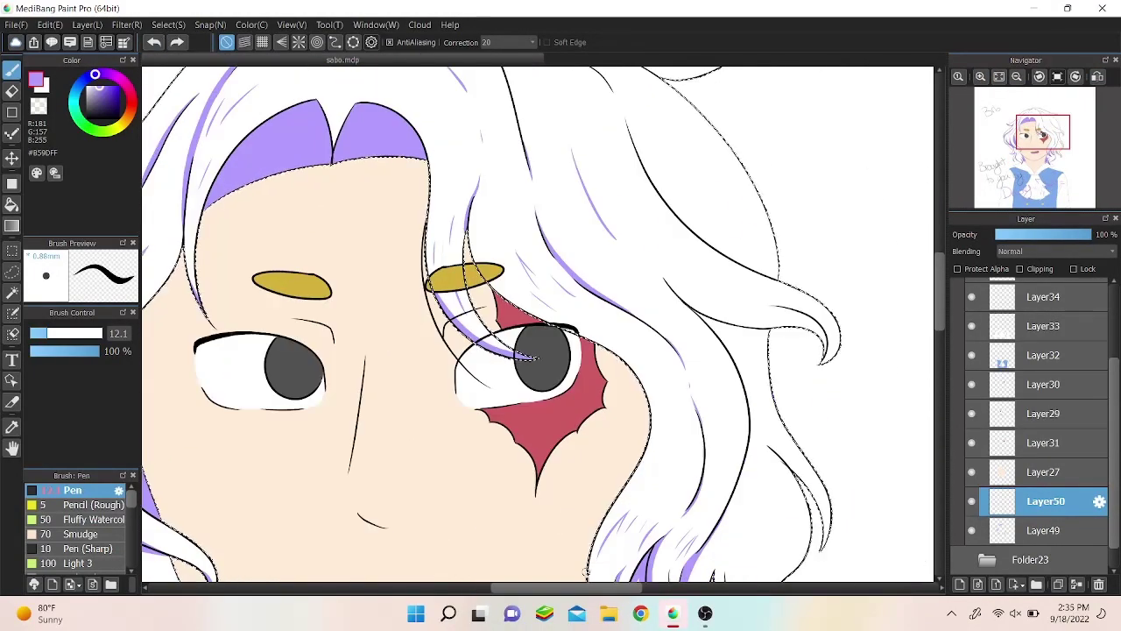
pyautogui.click(1000, 76)
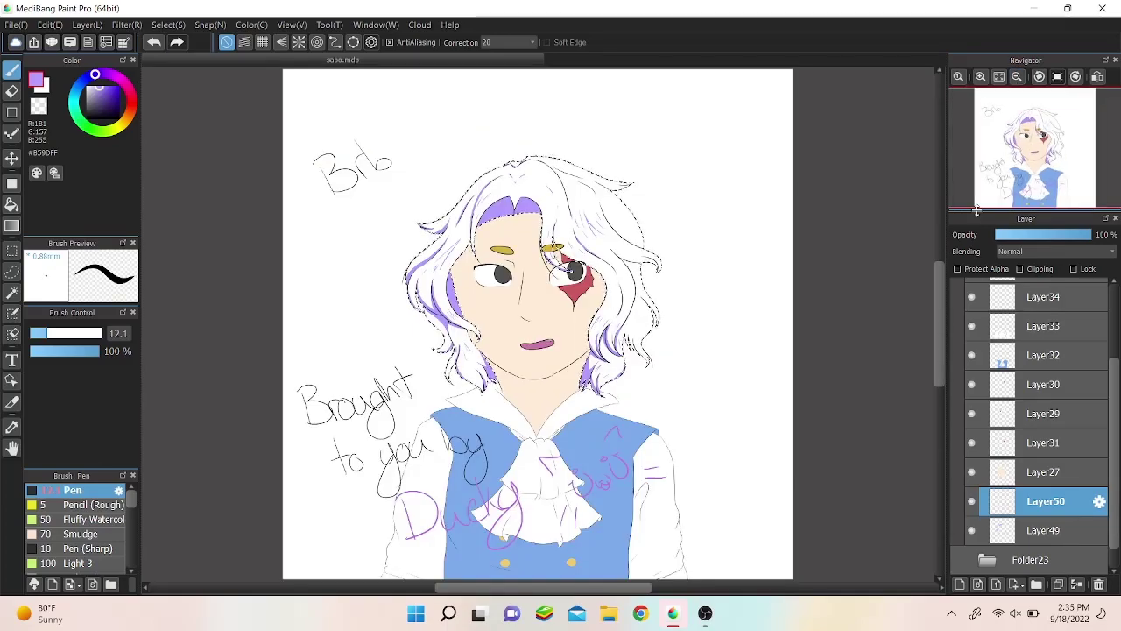
# Step: Hide the handwritten text and examine the shading of the outer locks and the fringe lock on the opposite side
pyautogui.scroll(2, 1034, 394)
pyautogui.scroll(-3, 1033, 394)
pyautogui.scroll(3, 565, 351)
pyautogui.moveTo(607, 589); pyautogui.dragTo(616, 589)
pyautogui.scroll(-1, 543, 316)
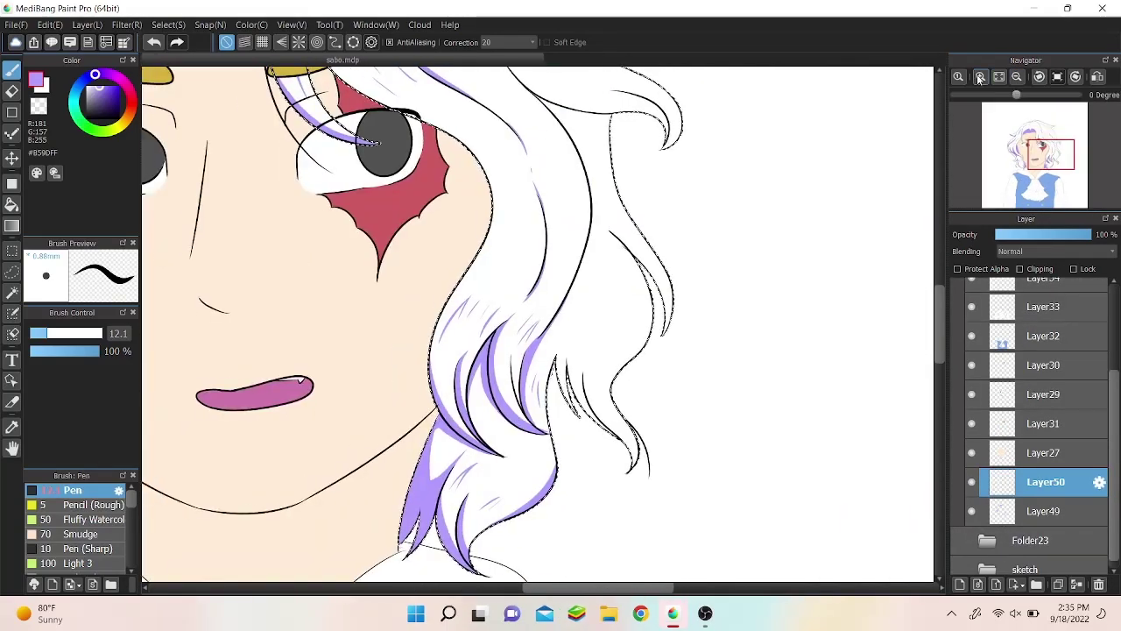
pyautogui.scroll(3, 464, 262)
pyautogui.scroll(2, 394, 333)
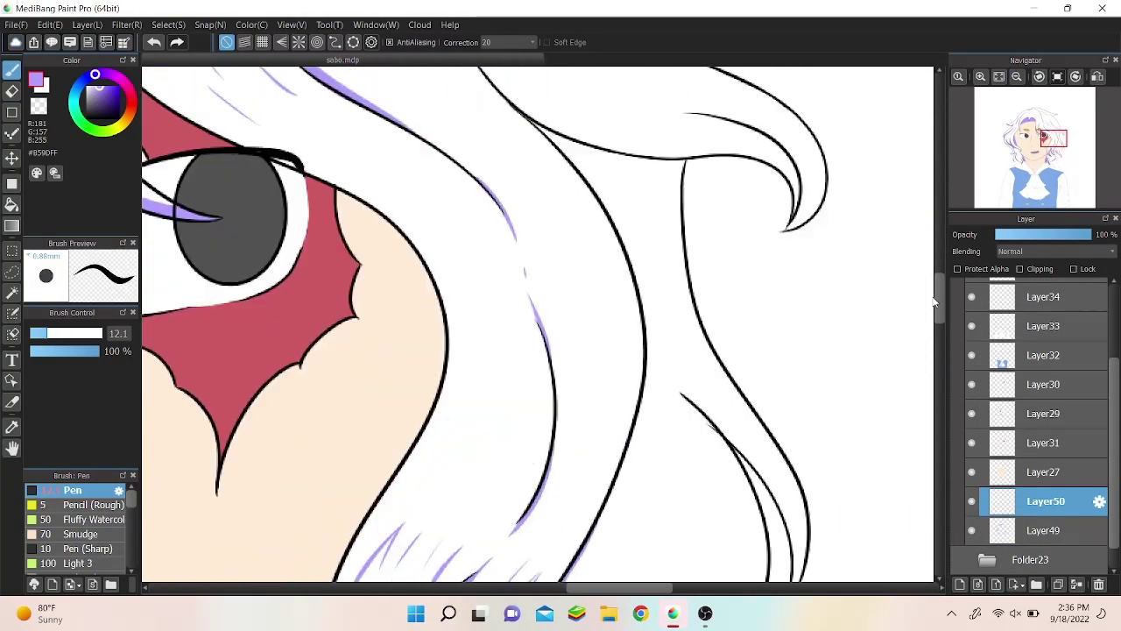
pyautogui.moveTo(578, 588)
pyautogui.mouseDown()
pyautogui.moveTo(512, 592)
pyautogui.moveTo(587, 590)
pyautogui.mouseUp()
pyautogui.scroll(1, 513, 592)
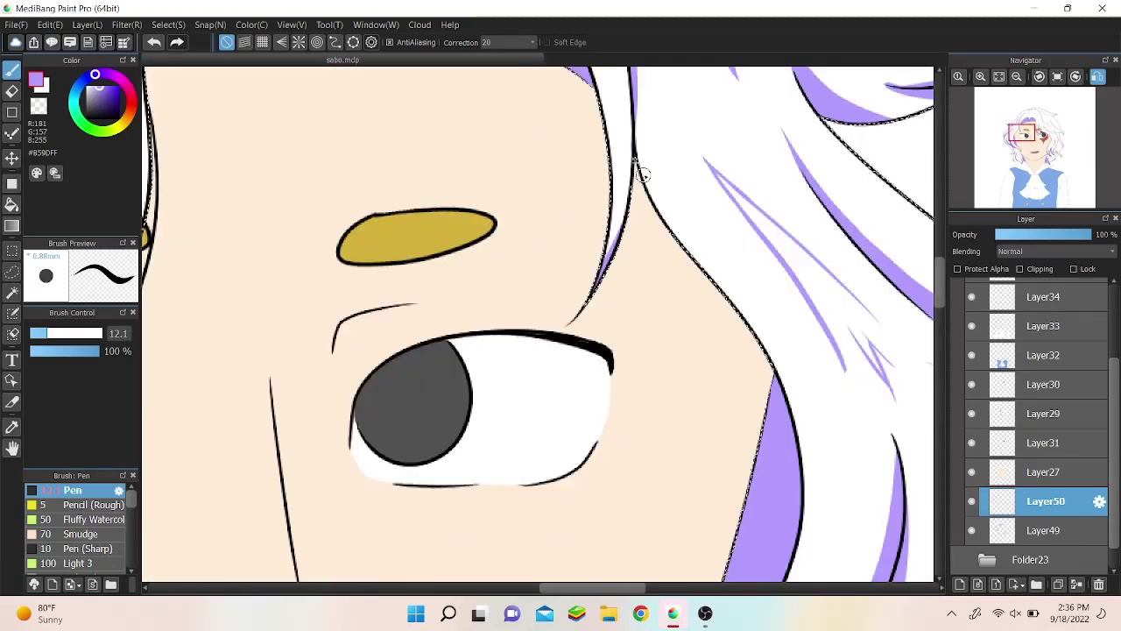
# Step: Add thin purple streaks above the scarred eye and shade the strand line leading to the outer curl, tapering it with the eraser
pyautogui.click(163, 43)
pyautogui.scroll(-3, 653, 208)
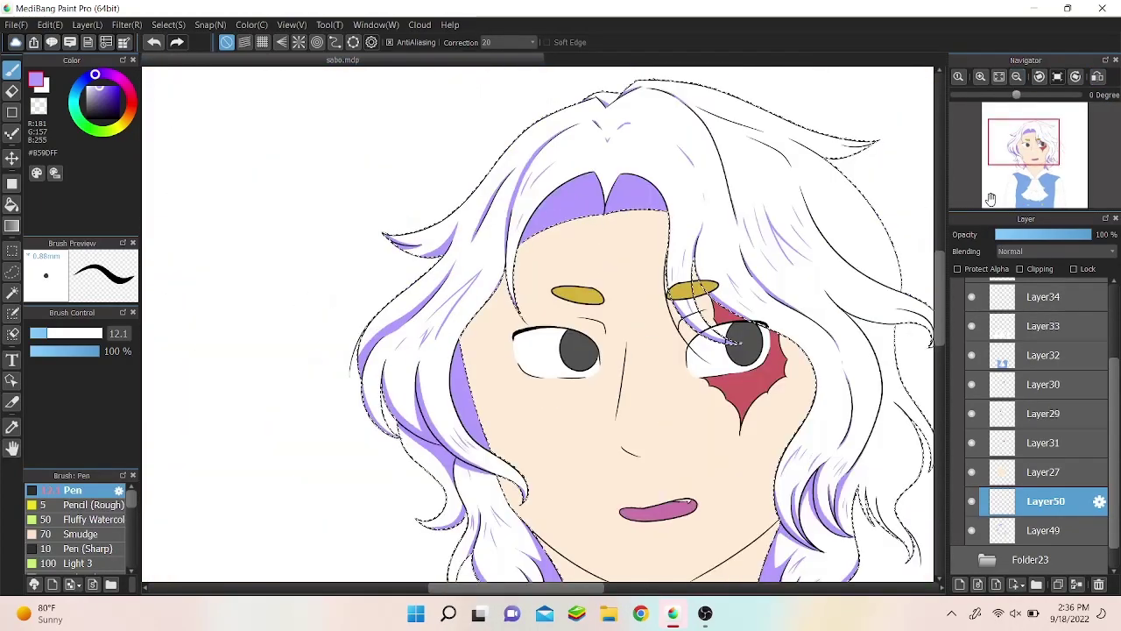
pyautogui.scroll(5, 696, 242)
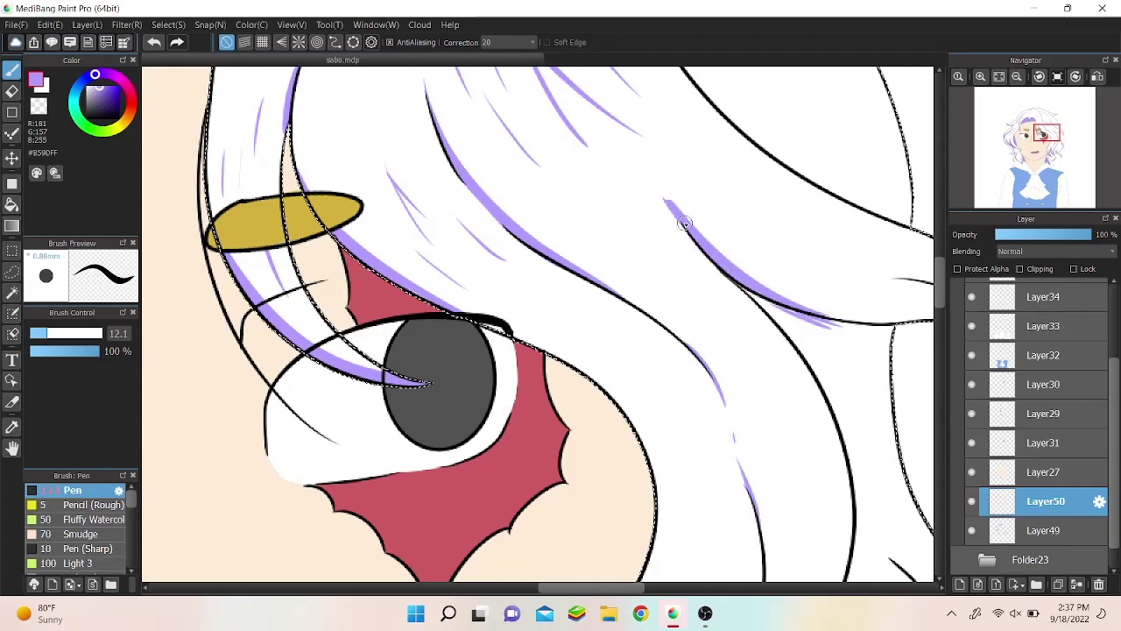
pyautogui.press('e')
pyautogui.moveTo(684, 223)
pyautogui.mouseDown()
pyautogui.moveTo(510, 301)
pyautogui.moveTo(502, 321)
pyautogui.moveTo(416, 272)
pyautogui.moveTo(452, 292)
pyautogui.mouseUp()
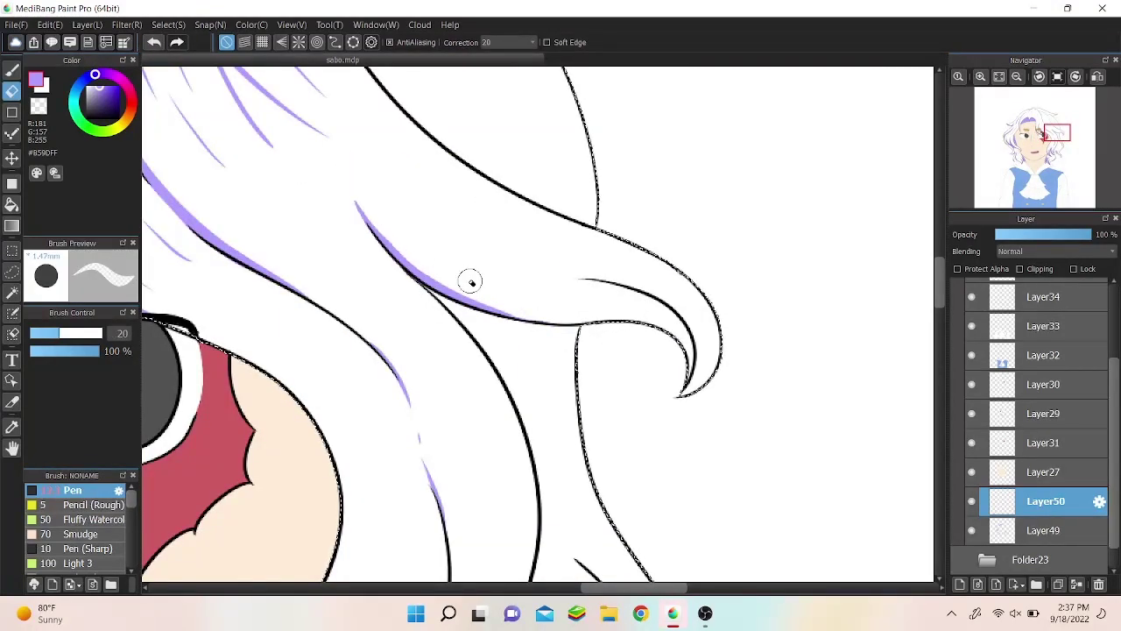
pyautogui.press('b')
# Step: Fill the tip of the outer curl with purple, extend the shadow along its inner line and taper it with the eraser
pyautogui.scroll(-3, 508, 280)
pyautogui.scroll(4, 508, 280)
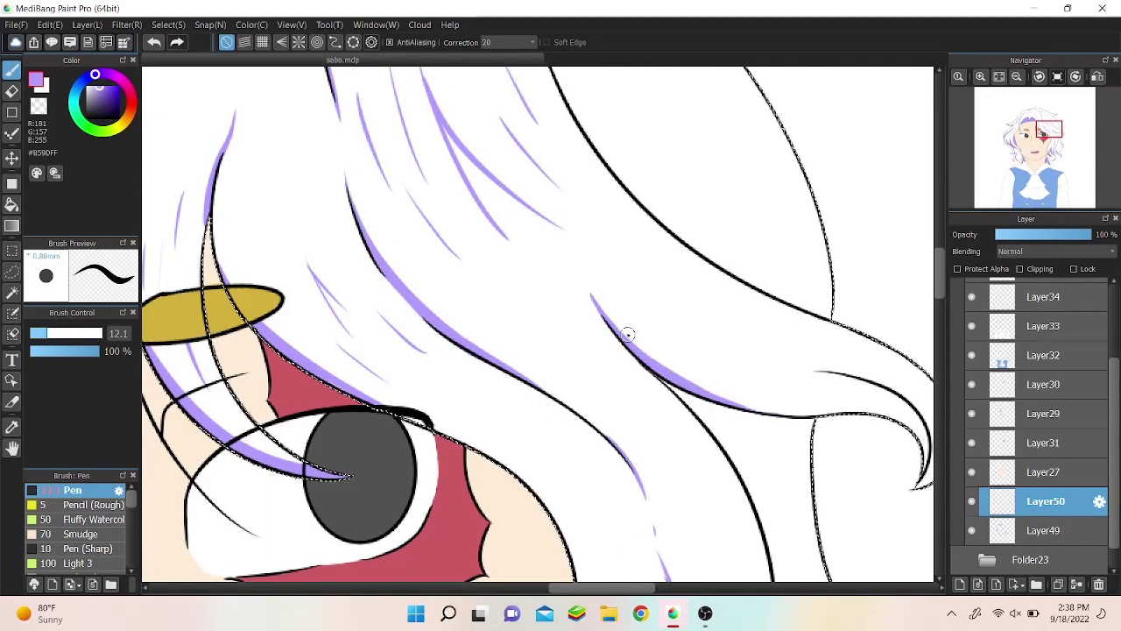
pyautogui.scroll(1, 632, 553)
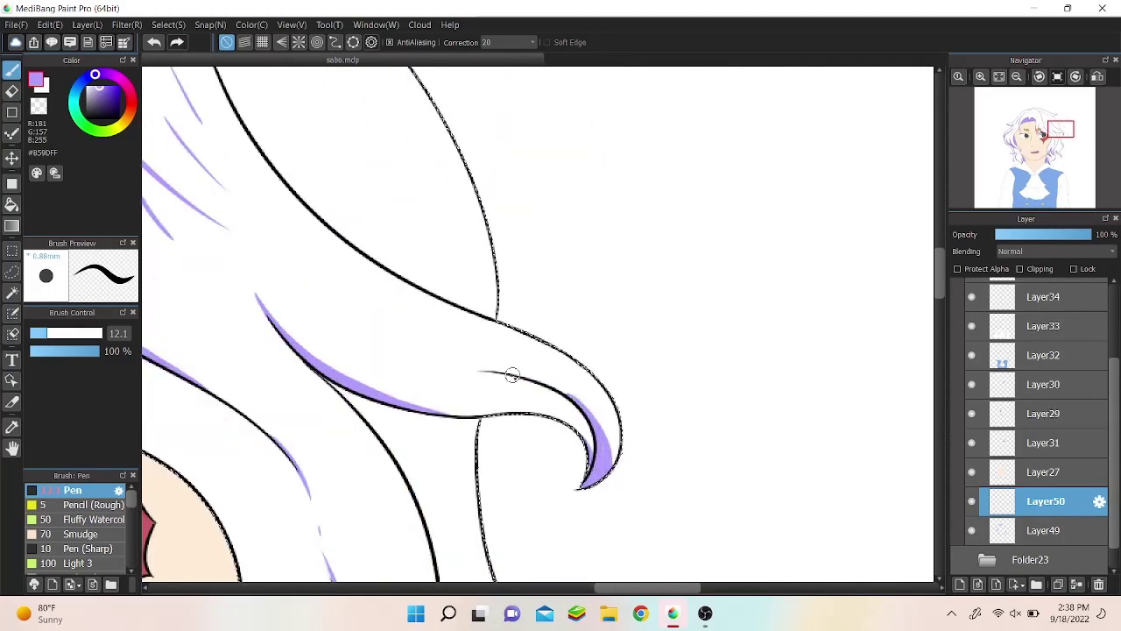
pyautogui.press('e')
pyautogui.moveTo(524, 372); pyautogui.dragTo(491, 363)
pyautogui.press('b')
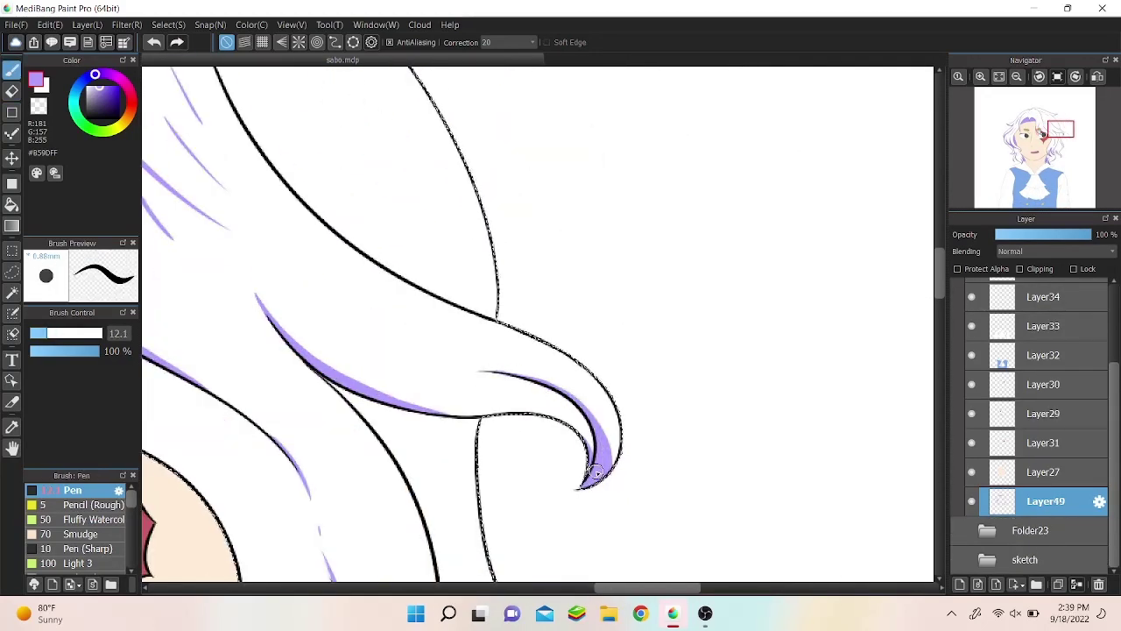
pyautogui.press('e')
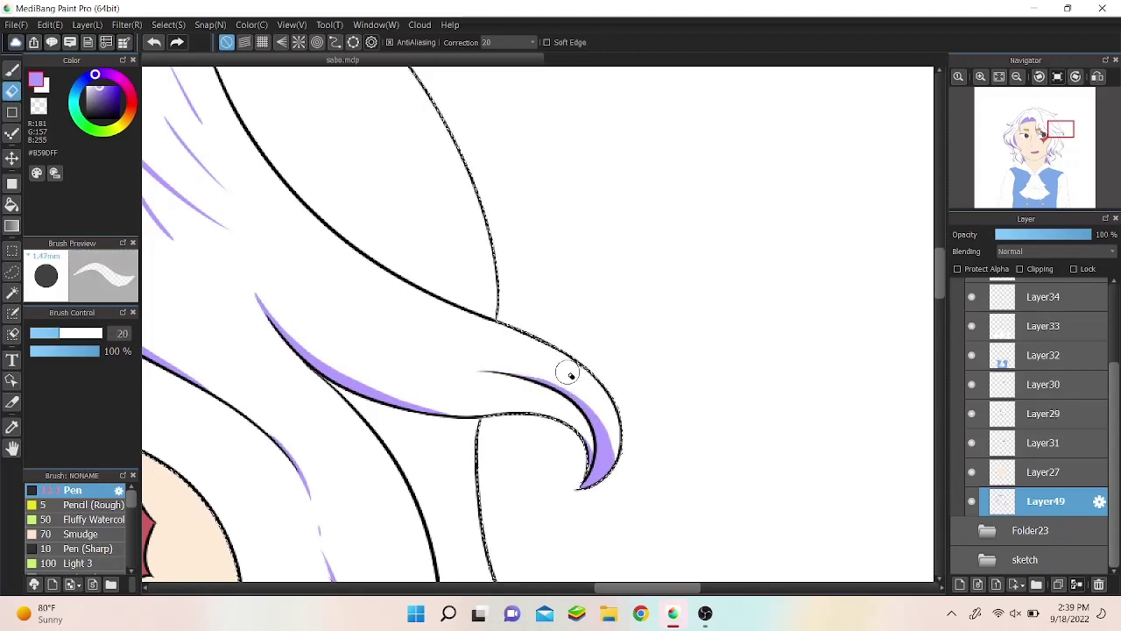
pyautogui.click(12, 70)
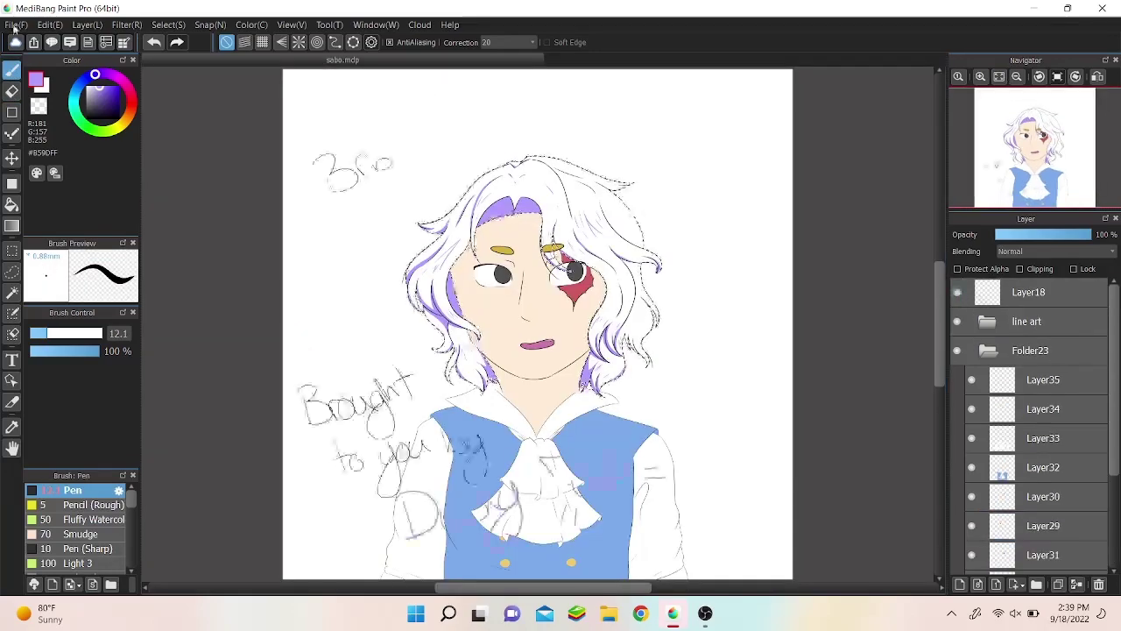
# Step: Add a narrow purple shadow along the upper bend of the long strand line beside the parting
pyautogui.scroll(5, 561, 324)
pyautogui.moveTo(939, 314); pyautogui.dragTo(944, 271)
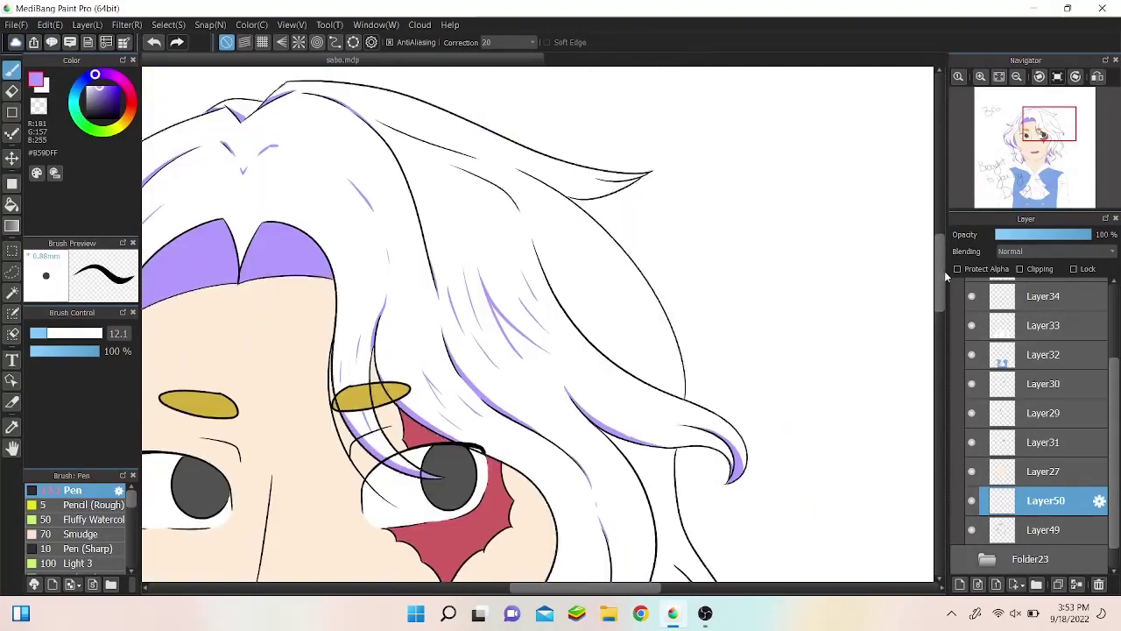
pyautogui.click(1000, 81)
pyautogui.scroll(4, 944, 260)
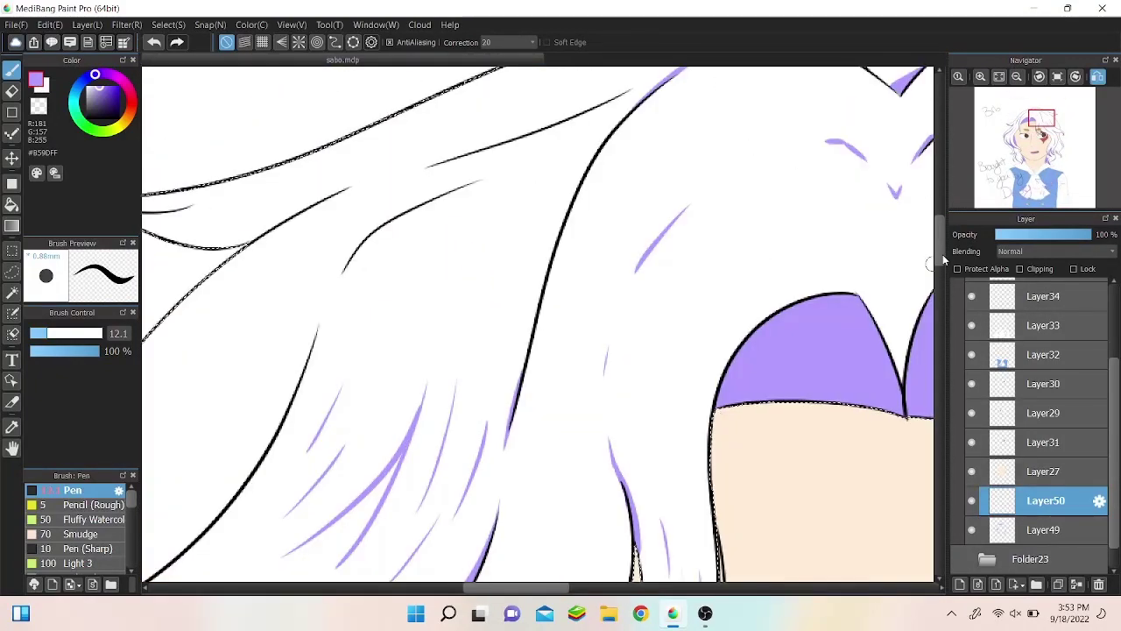
pyautogui.press('h')
pyautogui.scroll(3, 381, 175)
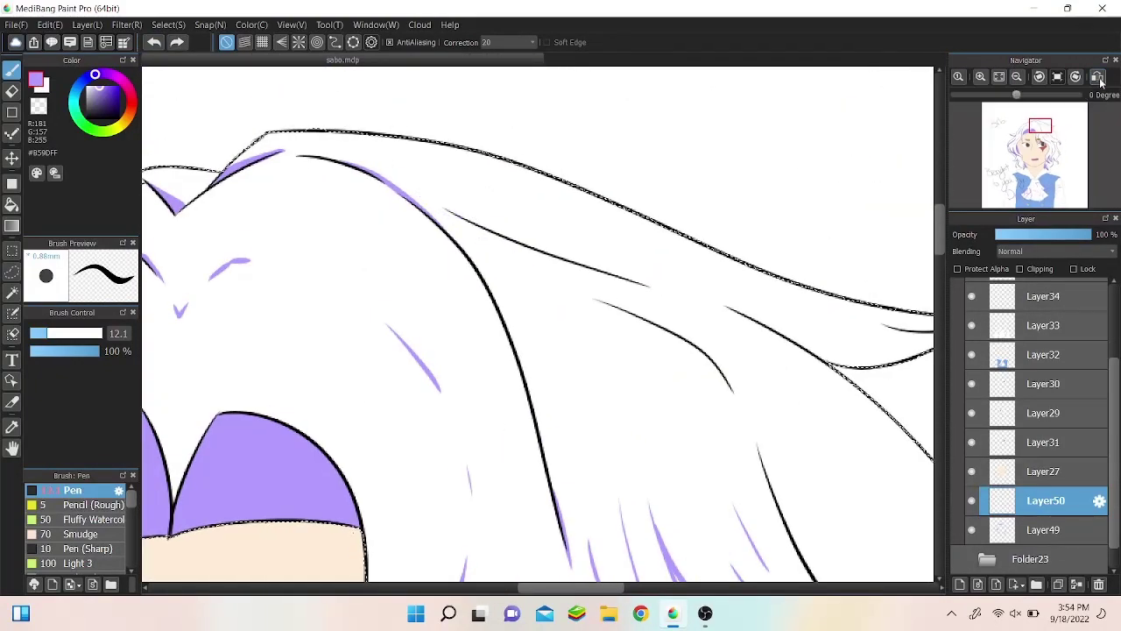
# Step: Draw a long purple shadow joining the short crown line to the main strand line, and shade the thin line above it
pyautogui.press('h')
pyautogui.moveTo(372, 345); pyautogui.dragTo(649, 211)
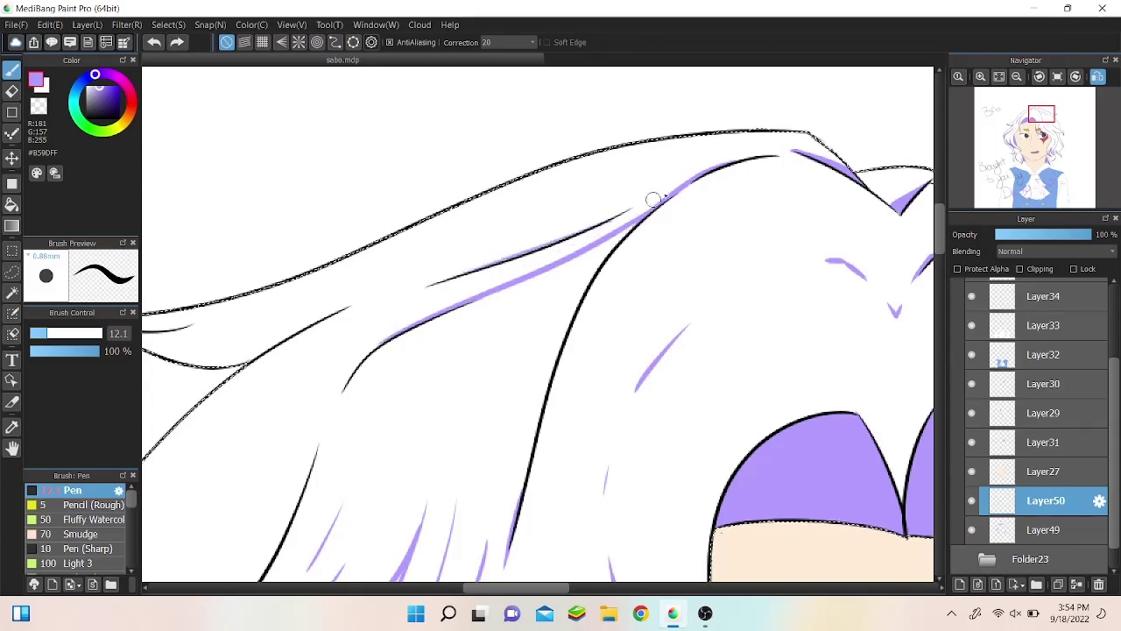
pyautogui.press('h')
pyautogui.scroll(-2, 470, 230)
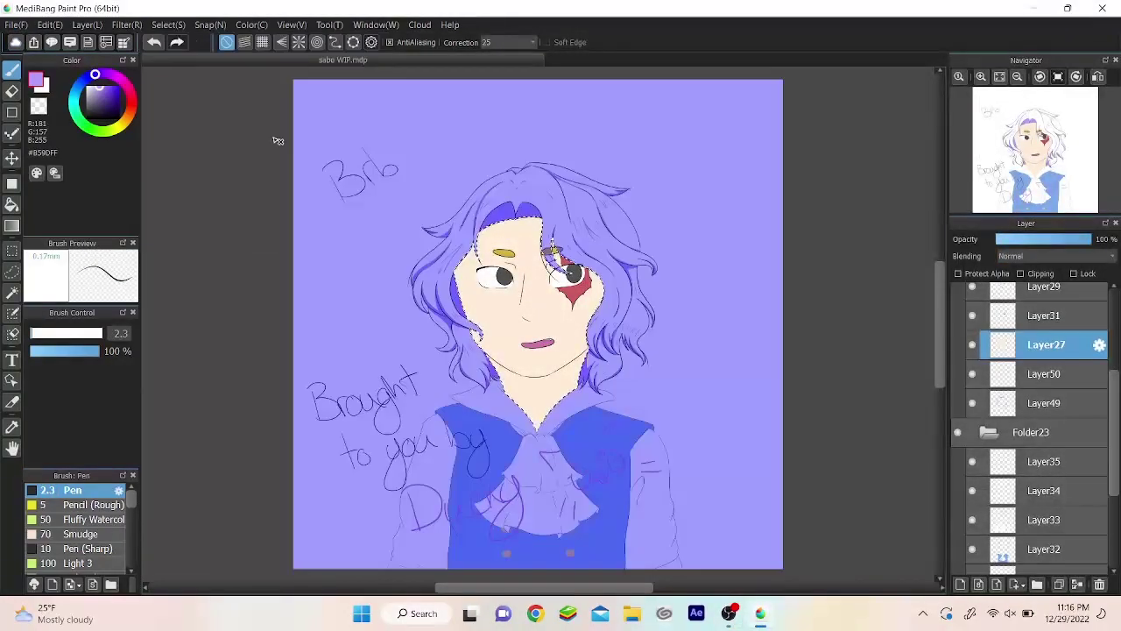
# Step: On a new layer, paint purple cast shadows on the face beneath the fringe and side locks at pen size 27 and correction 40
pyautogui.click(292, 25)
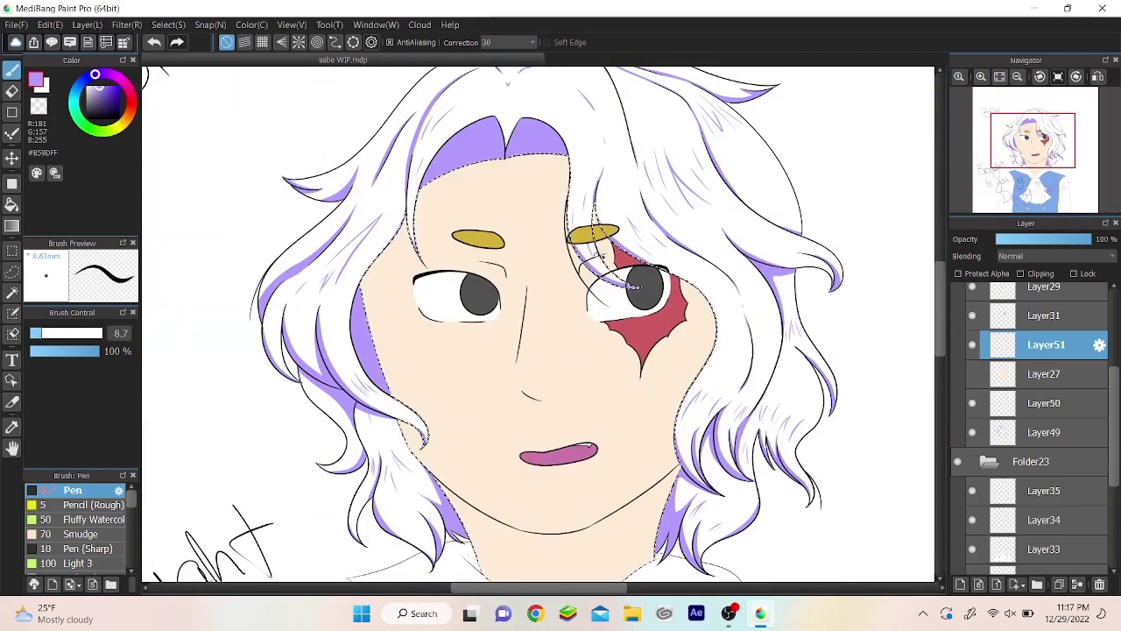
pyautogui.press('h')
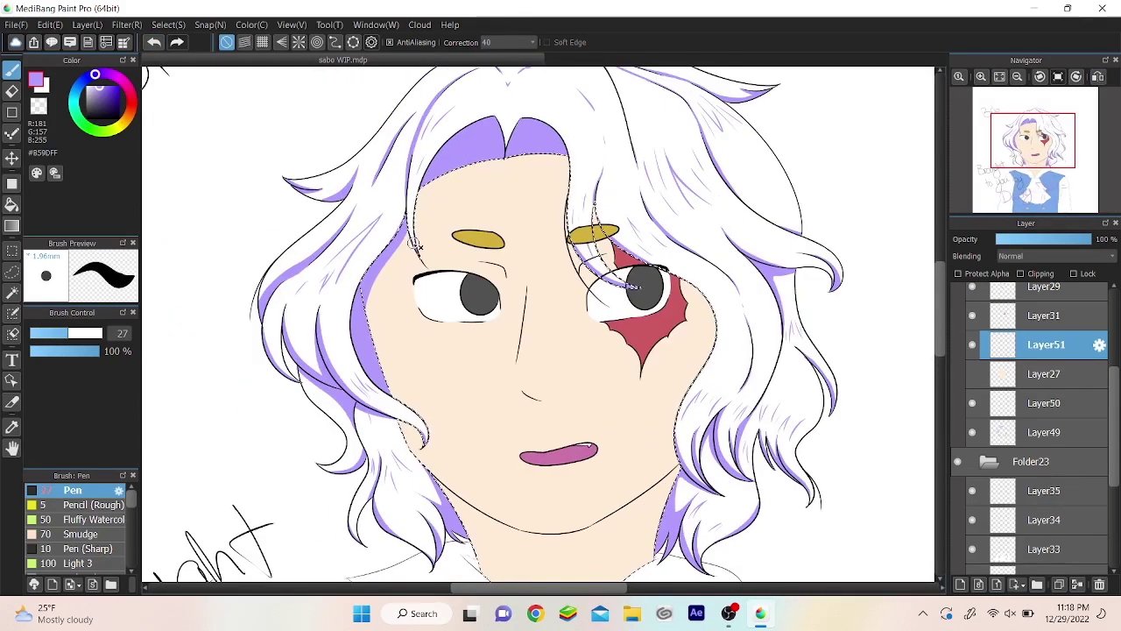
pyautogui.press('h')
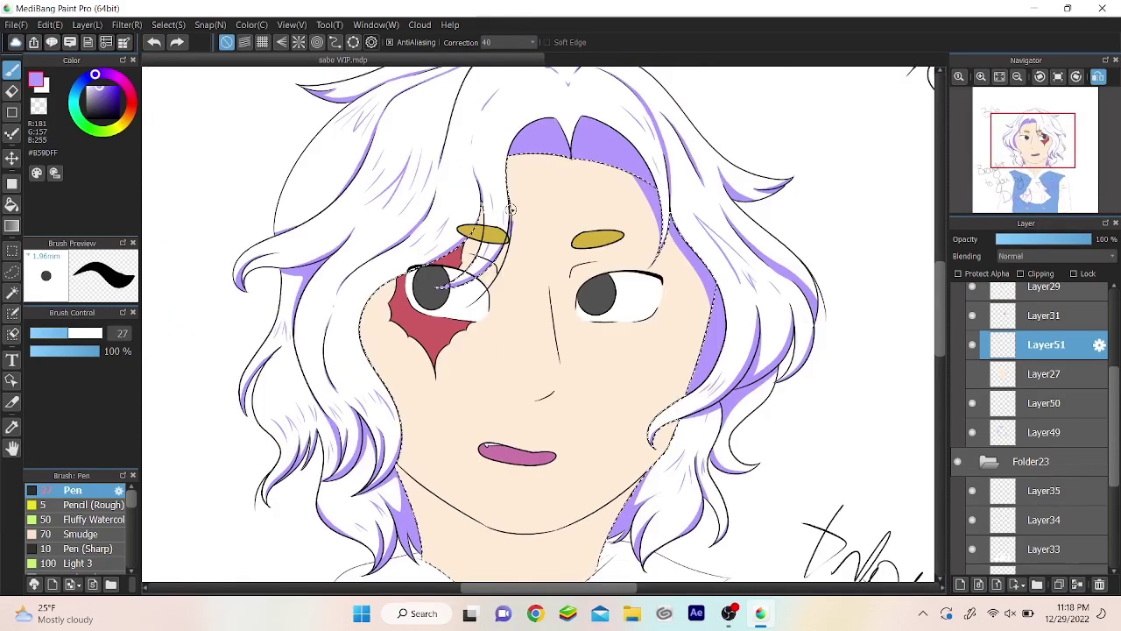
pyautogui.press('h')
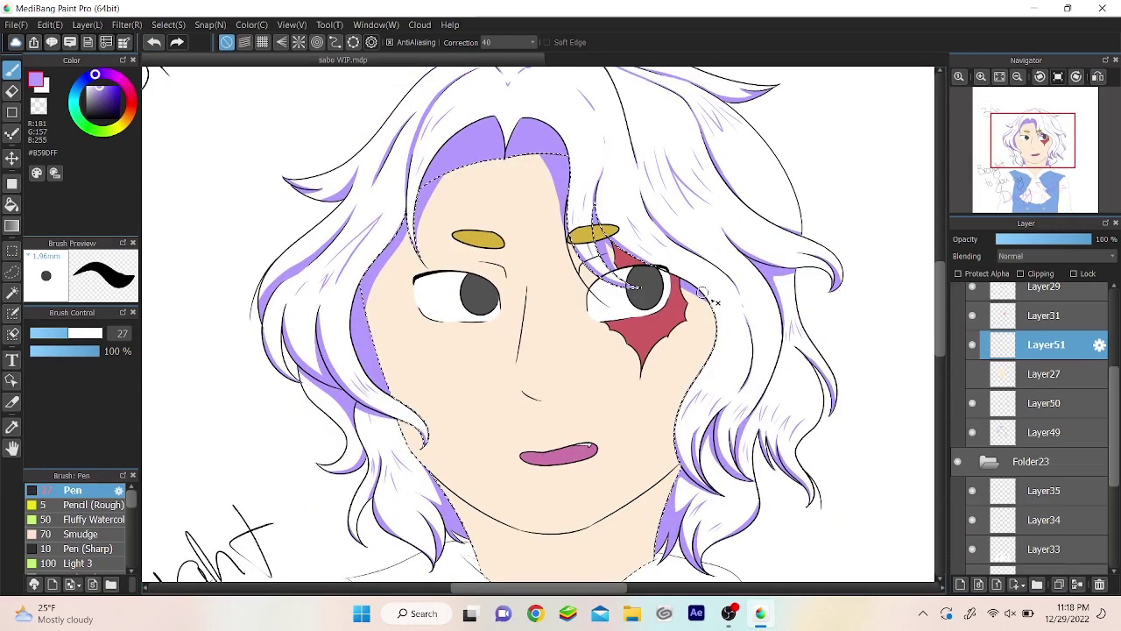
# Step: Shade the eyelid crease above the unscarred eye and the nose line in purple, trimming the nose shadow with the eraser at size 10
pyautogui.scroll(-2, 518, 243)
pyautogui.click(510, 188)
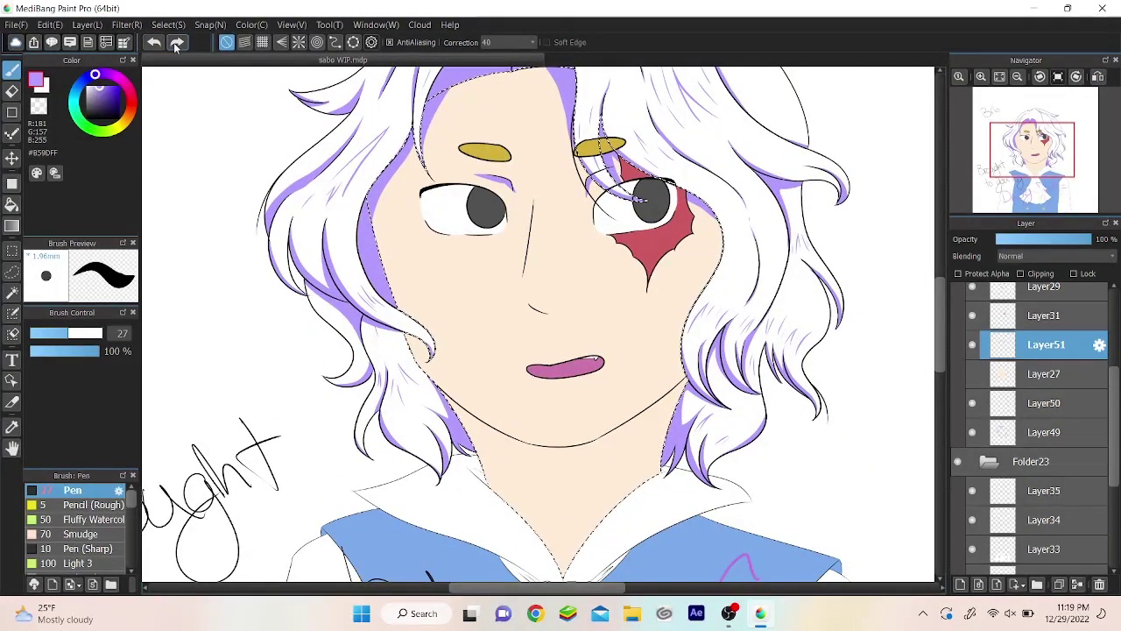
pyautogui.click(12, 91)
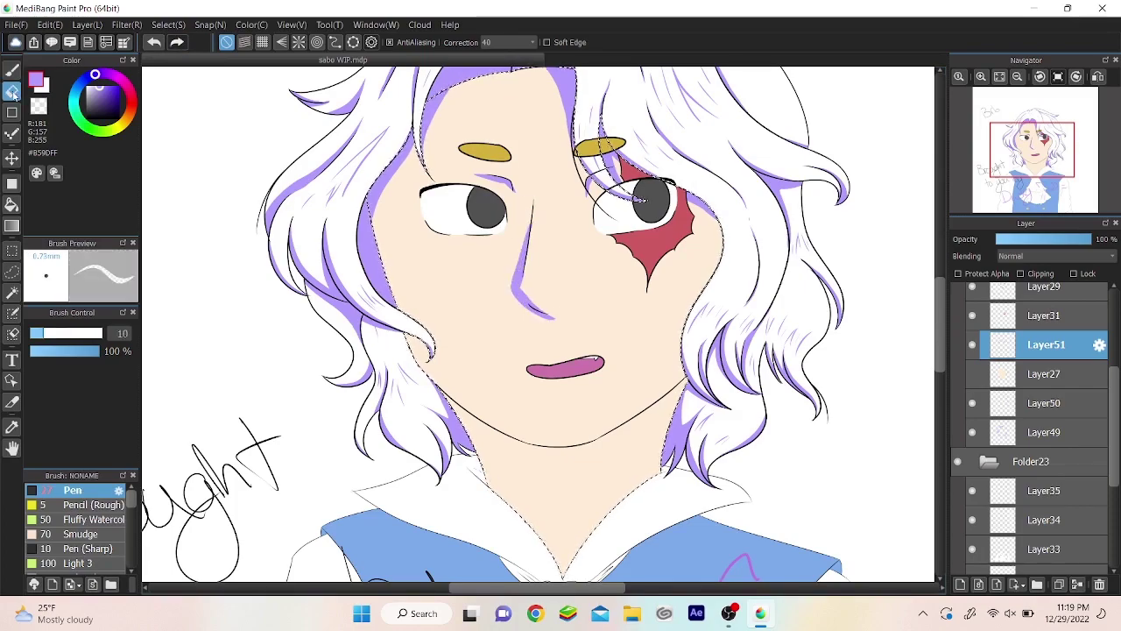
pyautogui.moveTo(528, 287); pyautogui.dragTo(546, 323)
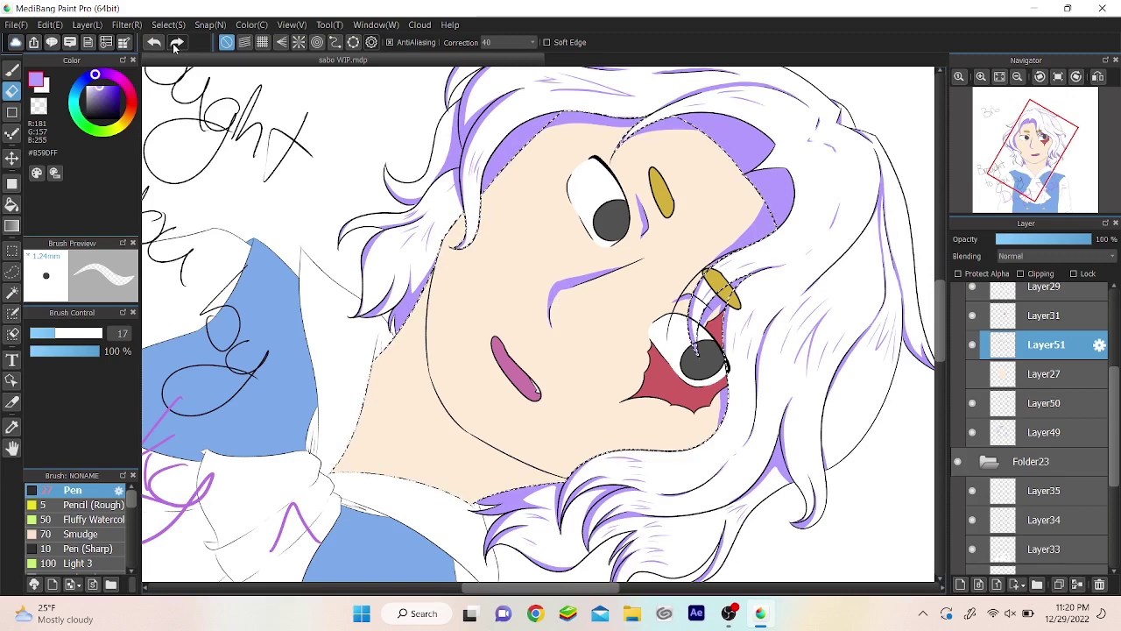
# Step: Refine the bend of the nose shadow with the pen at size 27 and the eraser at size 17
pyautogui.scroll(3, 562, 318)
pyautogui.press('b')
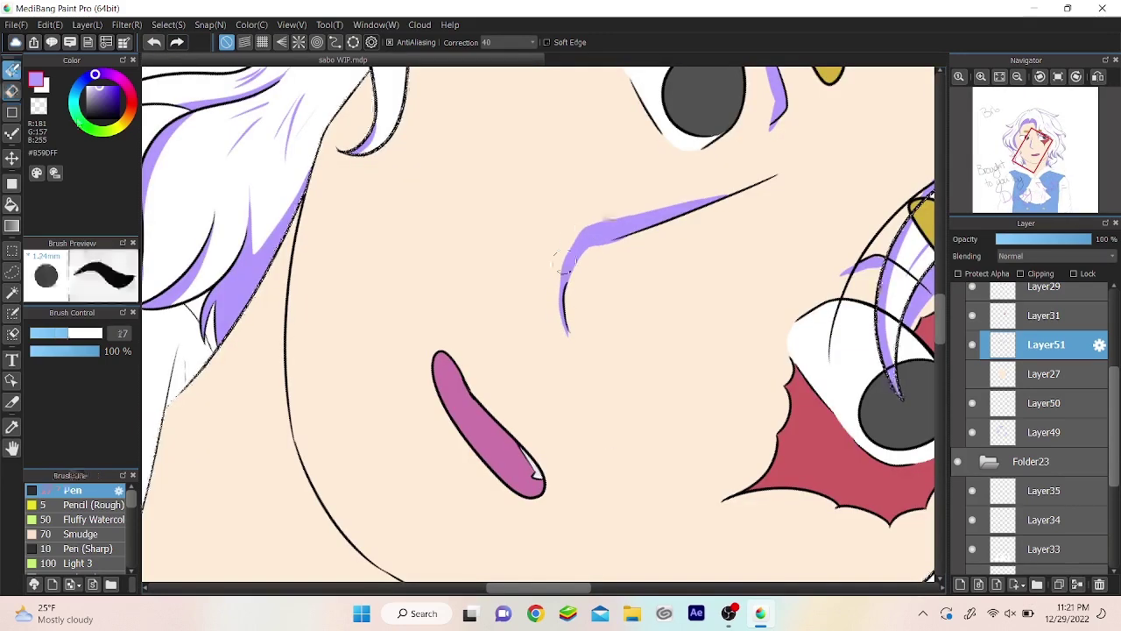
pyautogui.press('e')
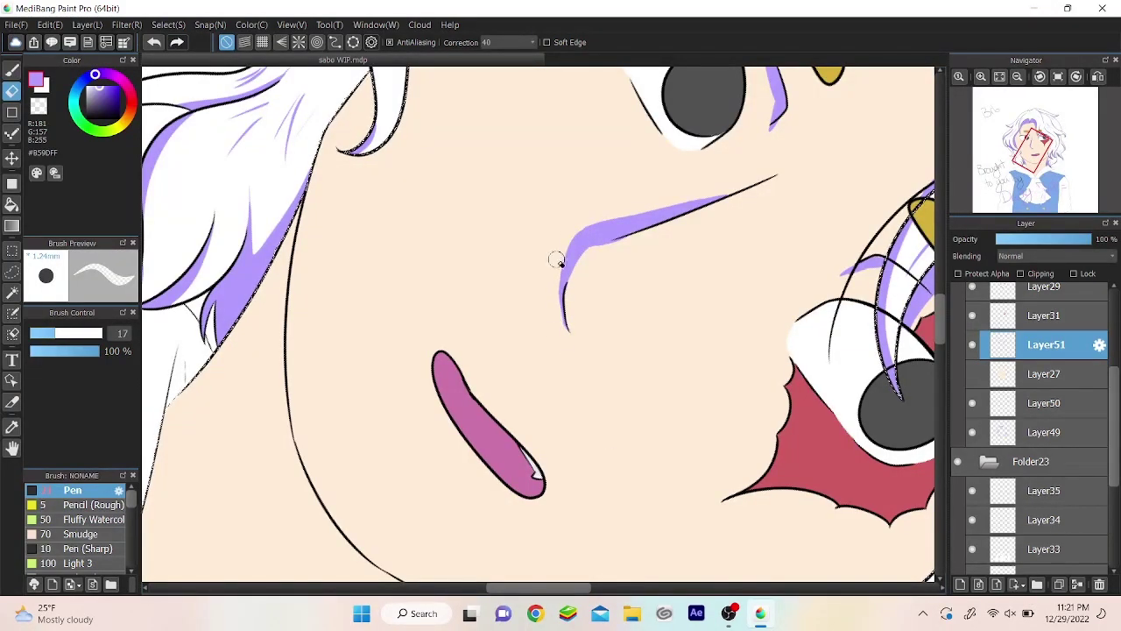
# Step: Touch up the bend of the nose shadow with the pen at size 7.1 and the eraser at size 17
pyautogui.press('b')
pyautogui.press('[')
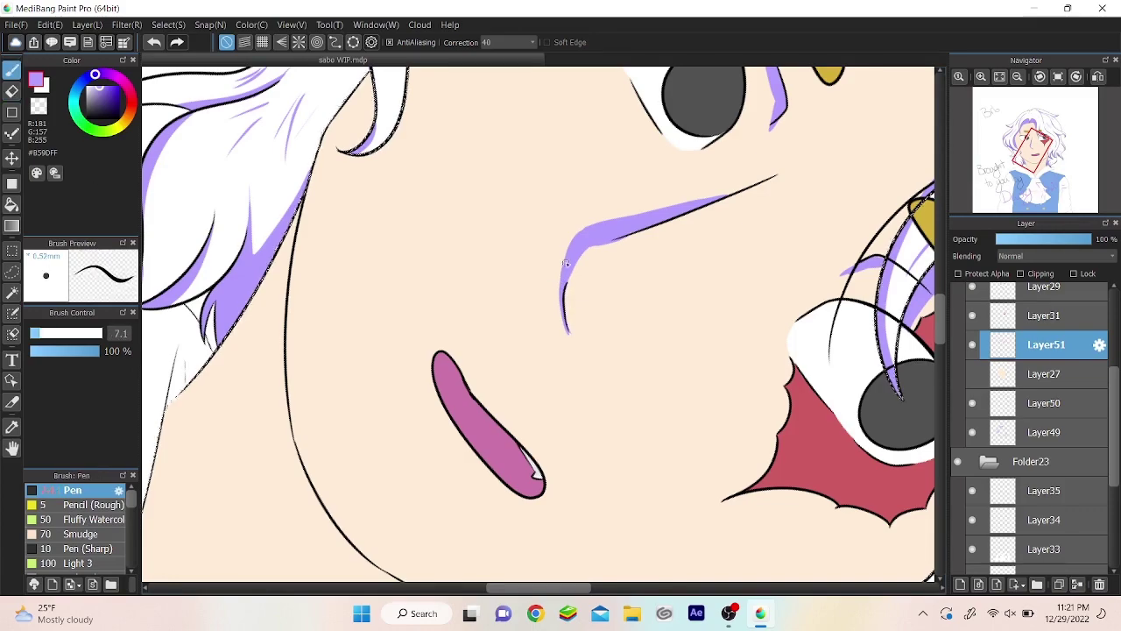
pyautogui.click(13, 91)
pyautogui.hotkey('ctrl', '0')
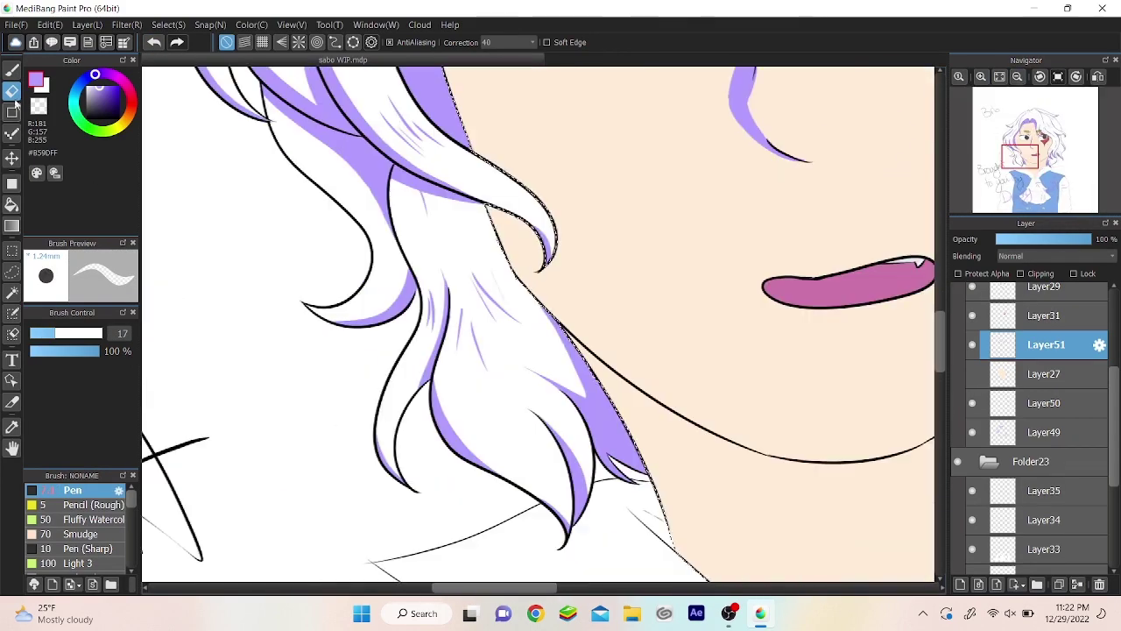
# Step: Paint a purple shadow band under the jawline and small shadow marks below the lower lip at pen size 16
pyautogui.press('p')
pyautogui.click(50, 334)
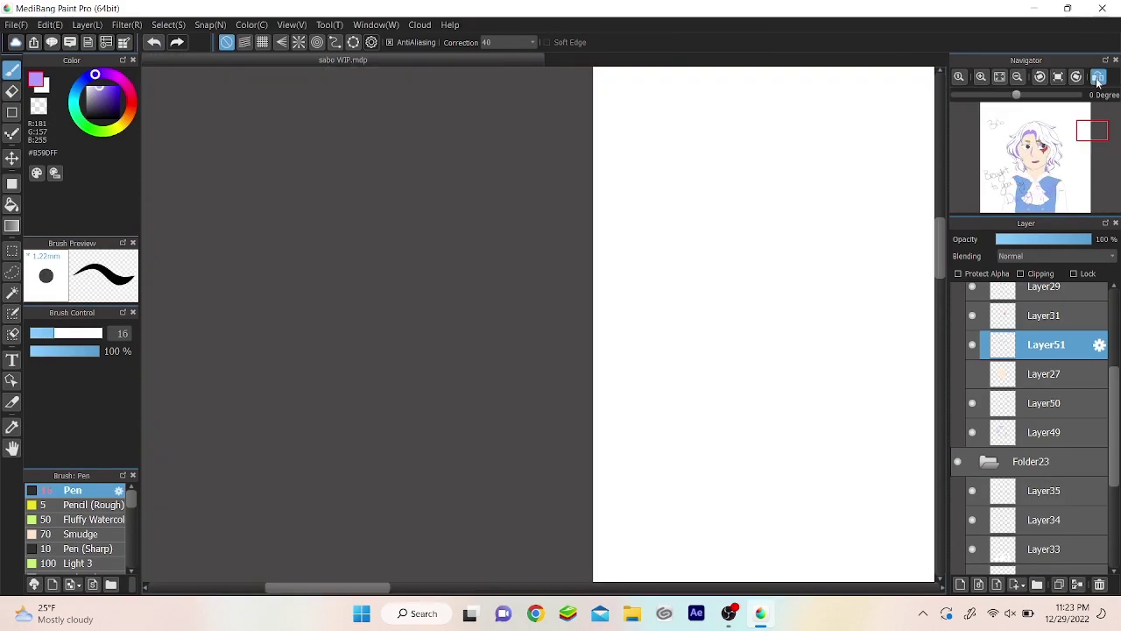
pyautogui.click(1038, 166)
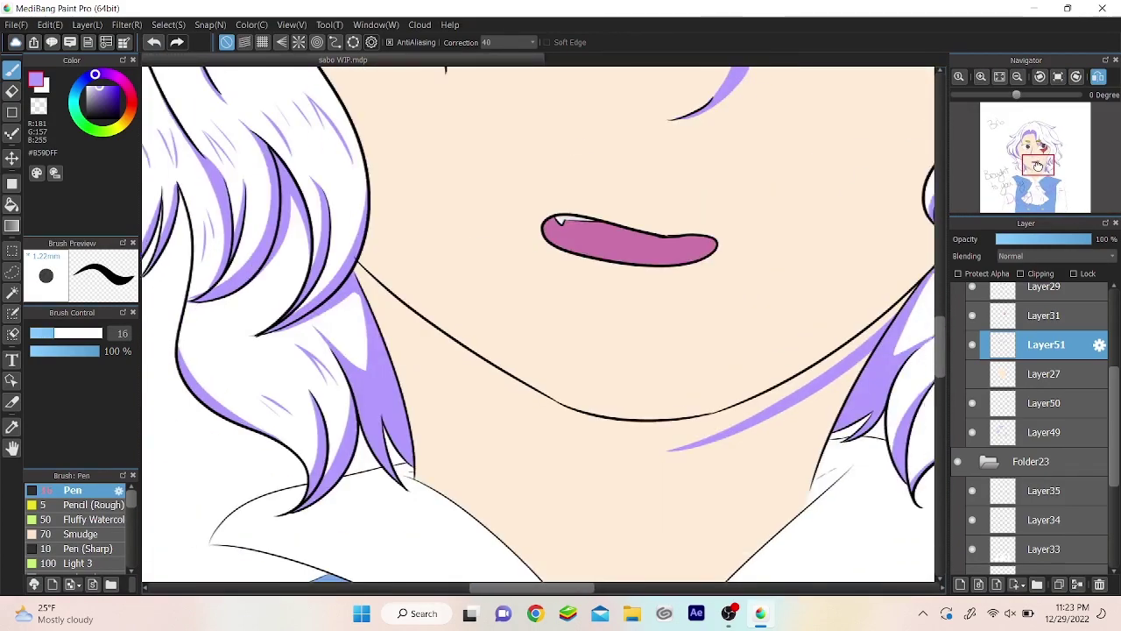
pyautogui.moveTo(320, 263); pyautogui.dragTo(635, 435)
pyautogui.click(153, 44)
pyautogui.moveTo(519, 414); pyautogui.dragTo(643, 432)
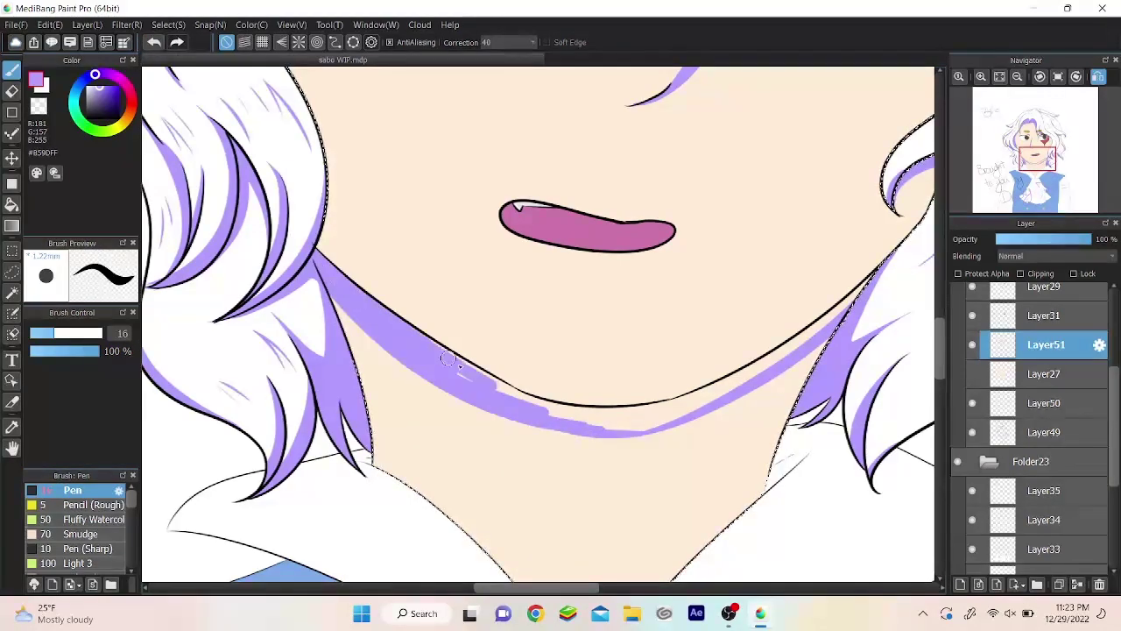
pyautogui.moveTo(446, 359)
pyautogui.mouseDown()
pyautogui.moveTo(348, 359)
pyautogui.moveTo(470, 412)
pyautogui.mouseUp()
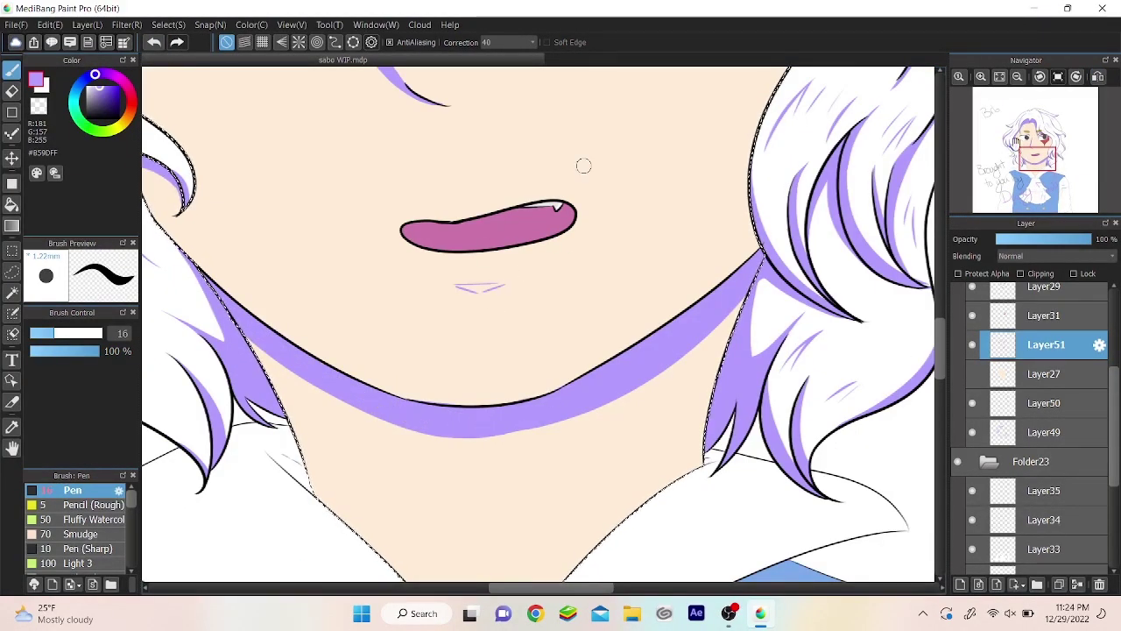
# Step: Trim the lower edge of the jaw shadow with the eraser at size 33
pyautogui.scroll(-2, 535, 324)
pyautogui.scroll(-2, 535, 324)
pyautogui.press(']')
pyautogui.scroll(2, 443, 285)
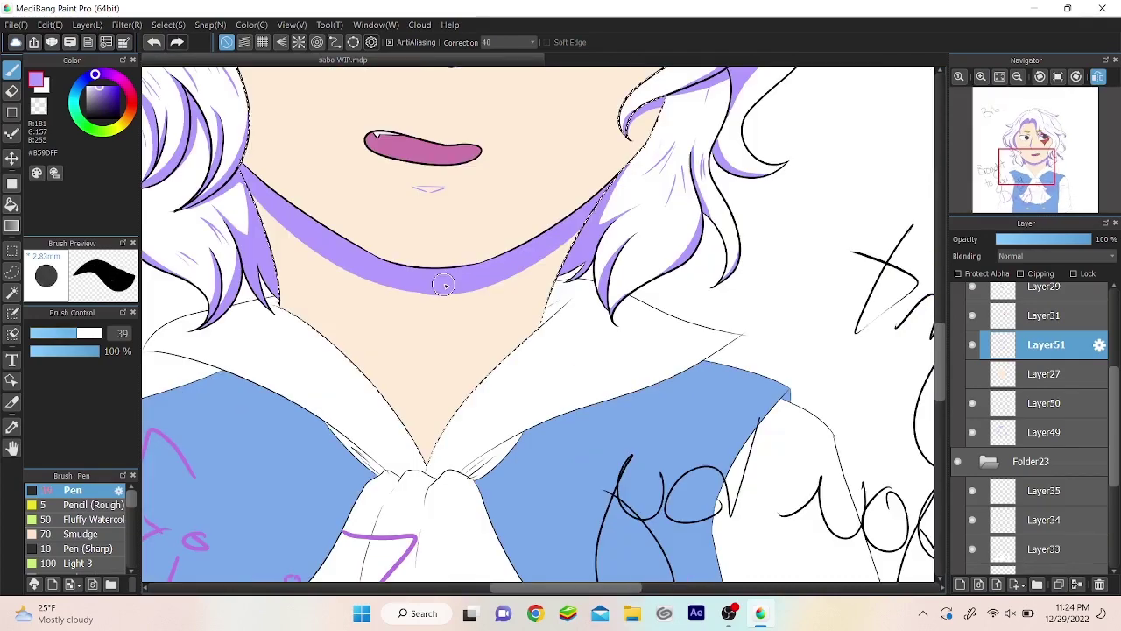
pyautogui.press('e')
pyautogui.moveTo(356, 248); pyautogui.dragTo(497, 248)
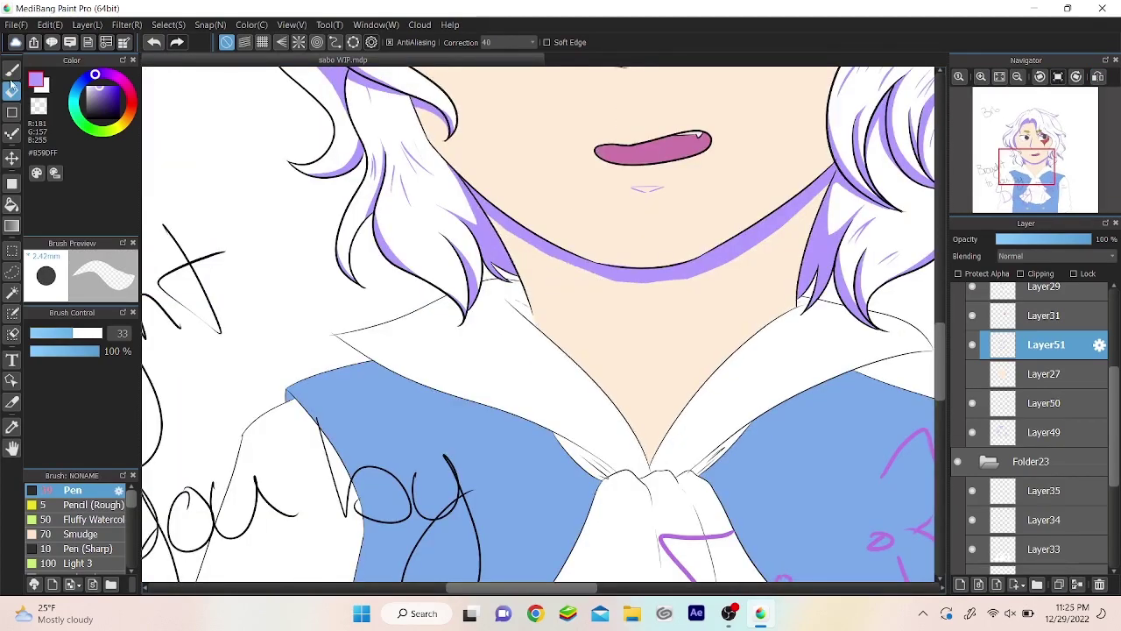
# Step: Paint tapered purple shadows running down both sides of the neck from the jaw shadow at pen size 31
pyautogui.click(12, 70)
pyautogui.scroll(-2, 535, 324)
pyautogui.hscroll(-3, 535, 324)
pyautogui.scroll(3, 534, 324)
pyautogui.scroll(2, 672, 473)
pyautogui.moveTo(696, 256); pyautogui.dragTo(665, 405)
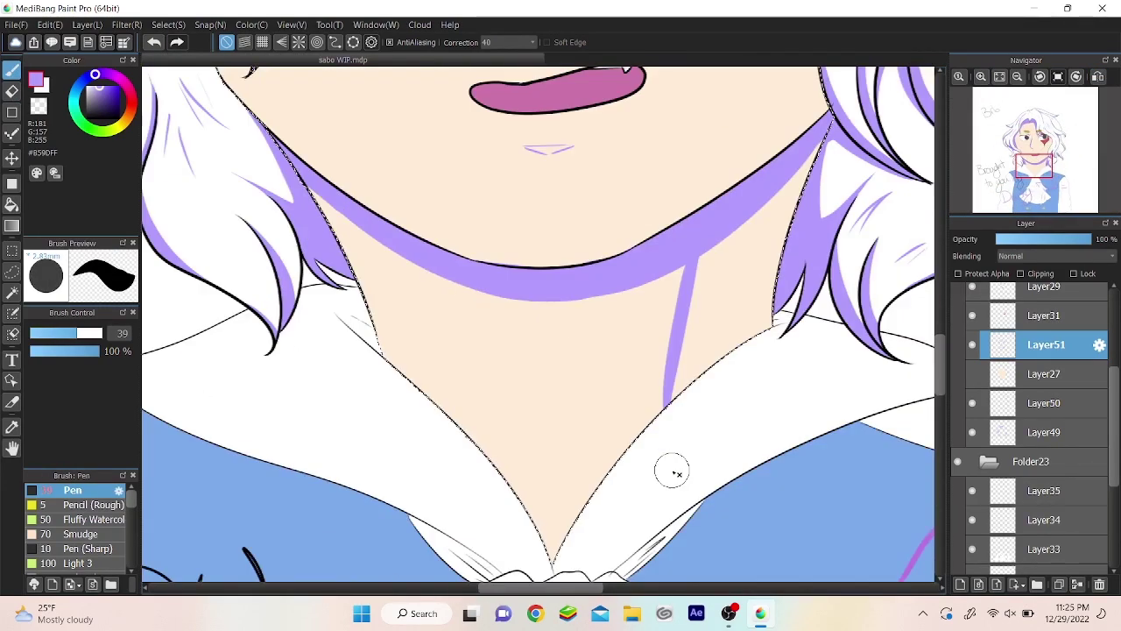
pyautogui.hotkey('ctrl', 'z')
pyautogui.press('[')
pyautogui.moveTo(696, 256); pyautogui.dragTo(655, 403)
pyautogui.moveTo(421, 271); pyautogui.dragTo(463, 372)
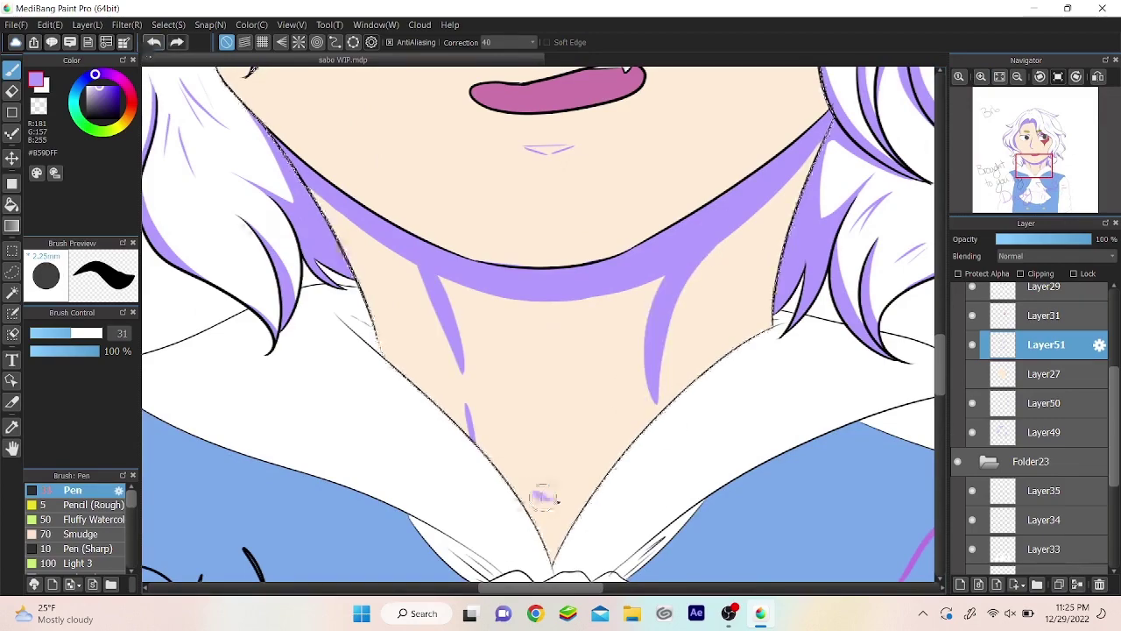
# Step: Add a collarbone shadow mark at the base of the throat and shade the skin along both collar edges in purple
pyautogui.moveTo(532, 496); pyautogui.dragTo(557, 500)
pyautogui.scroll(-2, 543, 498)
pyautogui.scroll(3, 569, 296)
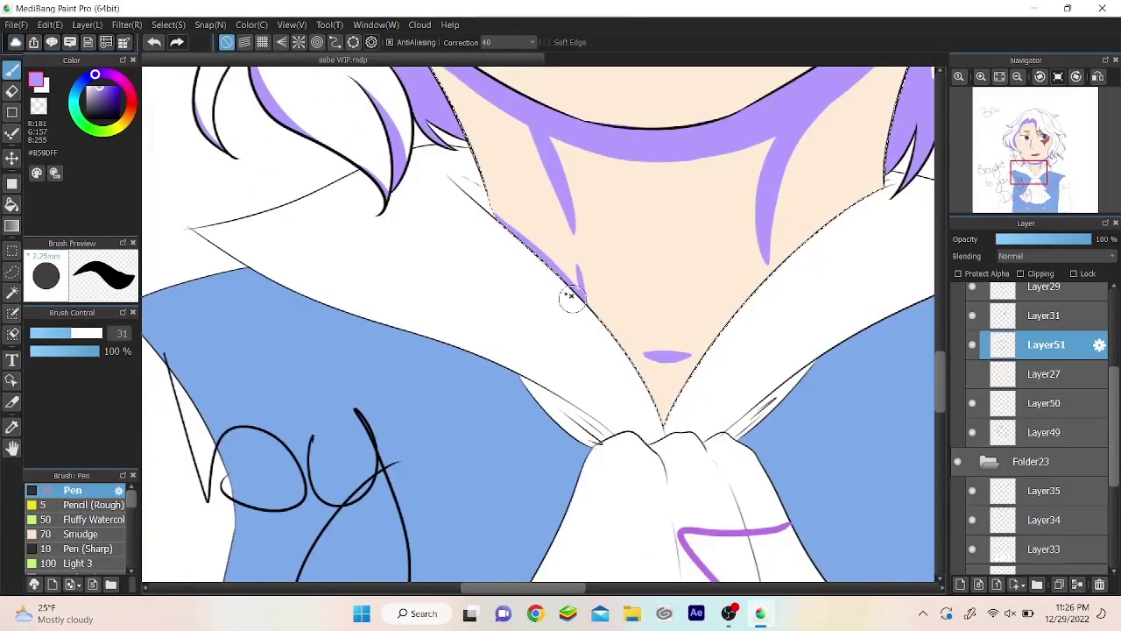
pyautogui.moveTo(570, 296); pyautogui.dragTo(311, 281)
pyautogui.moveTo(390, 384); pyautogui.dragTo(305, 278)
# Step: Clean up the shadows at the base of the neckline with the eraser, reducing it to size 18
pyautogui.press('[')
pyautogui.press('[')
pyautogui.press('[')
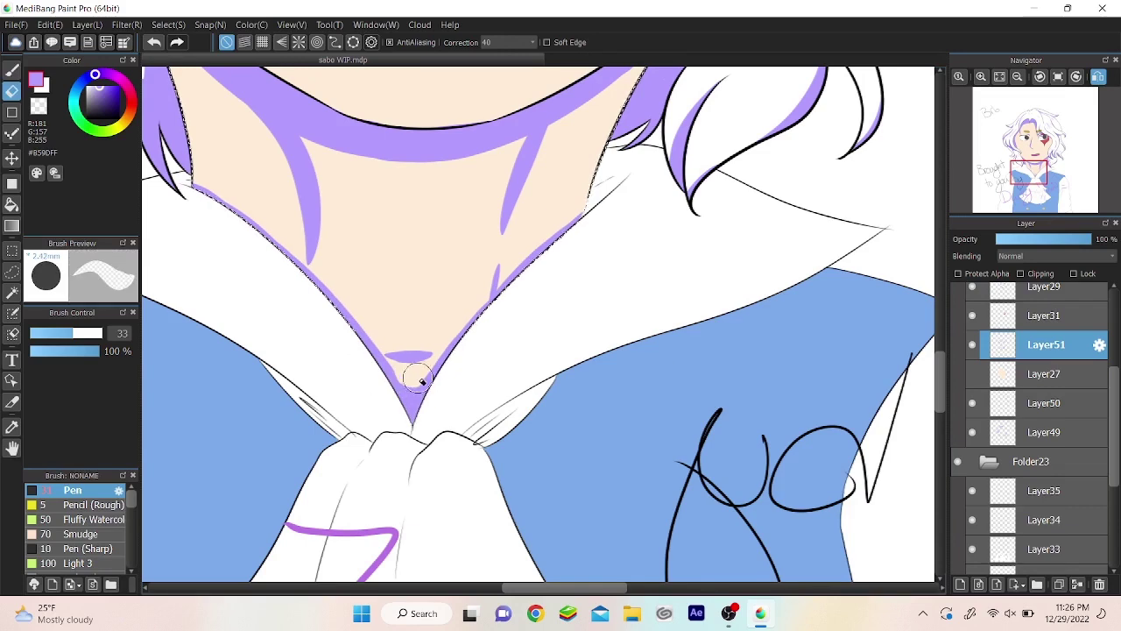
pyautogui.moveTo(418, 390)
pyautogui.mouseDown()
pyautogui.moveTo(682, 370)
pyautogui.moveTo(652, 381)
pyautogui.moveTo(665, 372)
pyautogui.moveTo(682, 405)
pyautogui.mouseUp()
pyautogui.press('e')
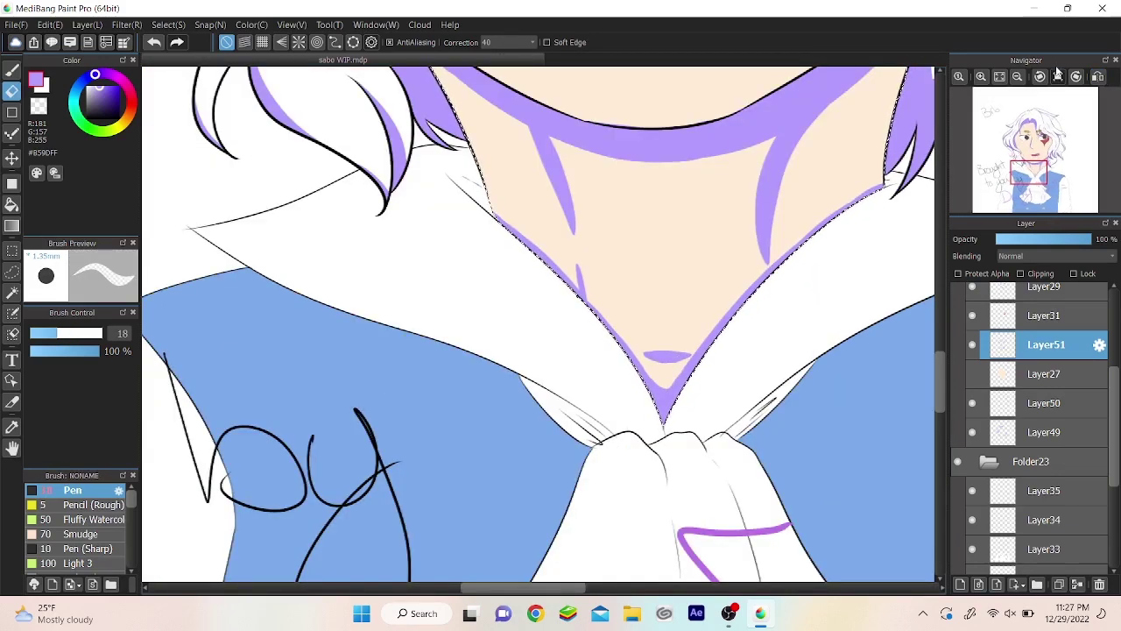
# Step: Clear the selection and try shading the scar beneath the fringe in purple on a new layer above Layer31
pyautogui.hotkey('ctrl', '0')
pyautogui.hotkey('ctrl', 'd')
pyautogui.hotkey('ctrl', 'Up')
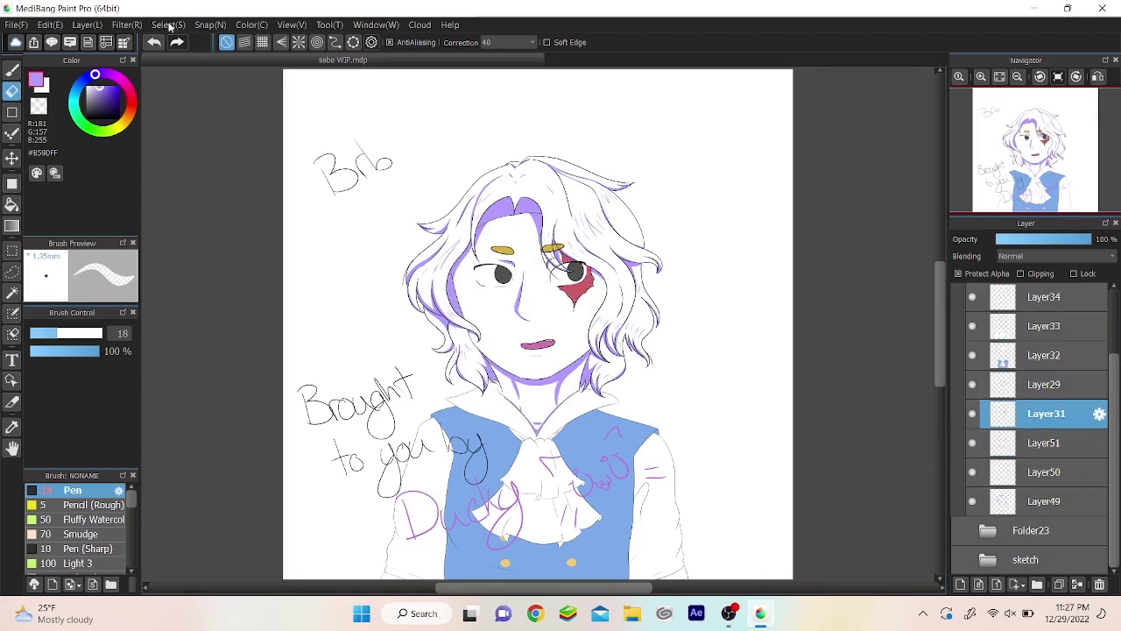
pyautogui.click(961, 584)
pyautogui.press('b')
pyautogui.scroll(5, 455, 363)
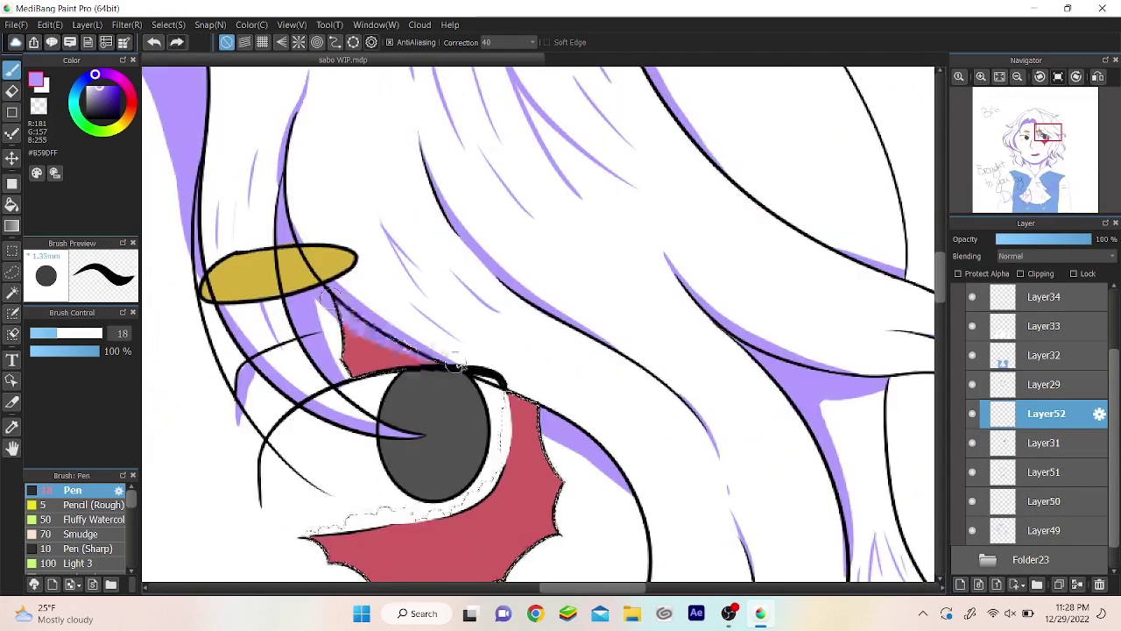
pyautogui.hotkey('ctrl', 'z')
pyautogui.hotkey('alt', 's')
pyautogui.press('Escape')
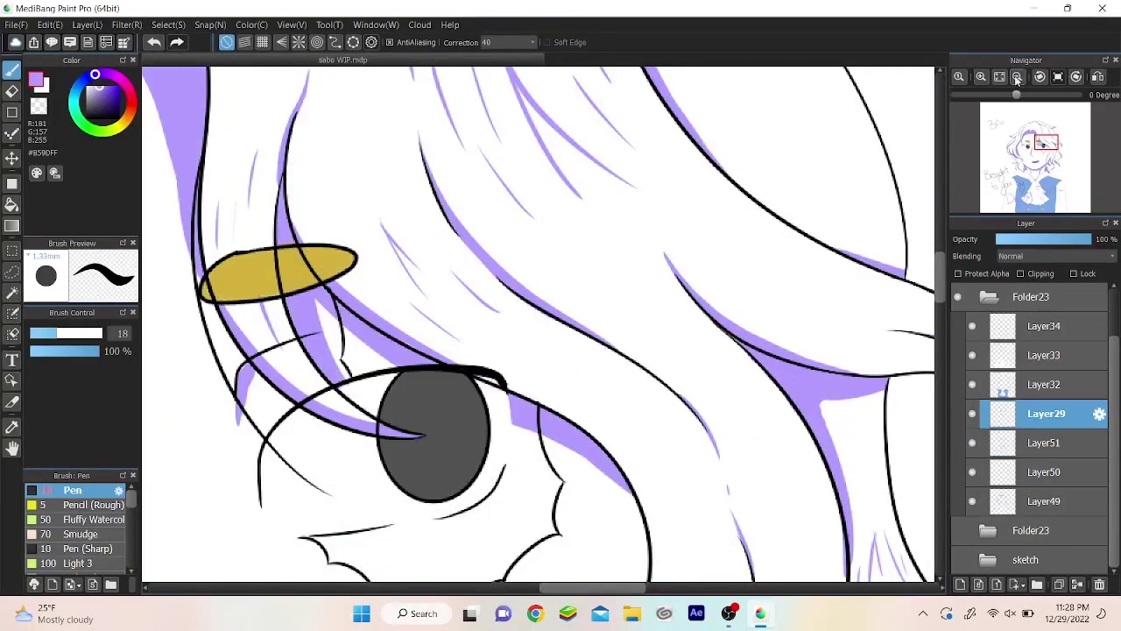
# Step: Add a new layer above Layer29 and shade the upper part of both irises in purple at pen size 18
pyautogui.hotkey('ctrl', '-')
pyautogui.click(961, 584)
pyautogui.scroll(4, 248, 300)
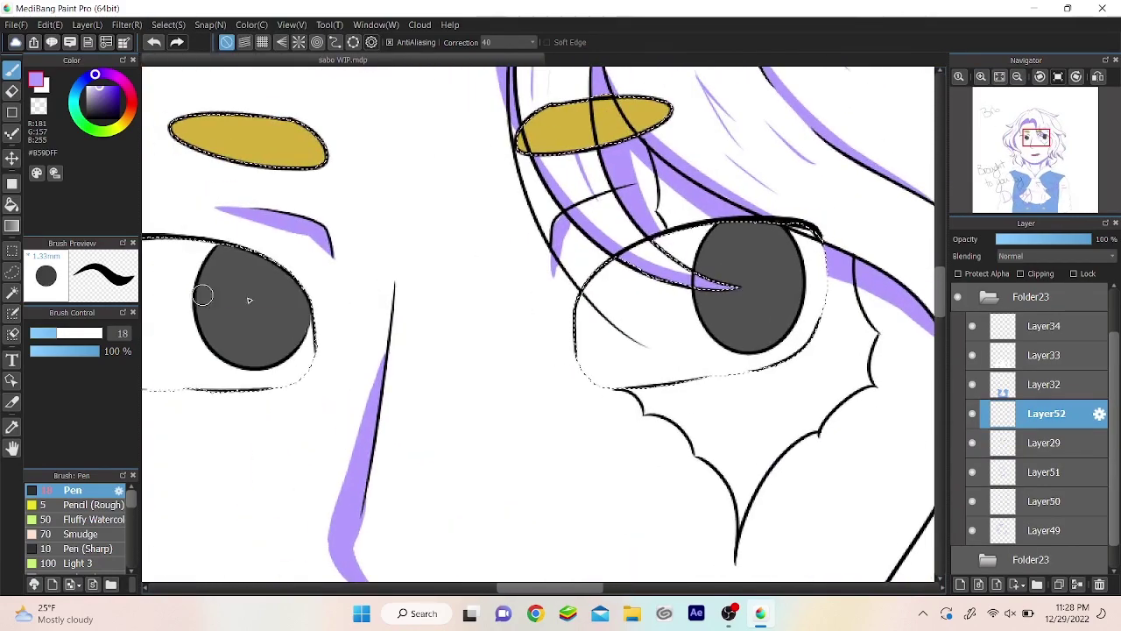
pyautogui.moveTo(272, 269); pyautogui.dragTo(263, 285)
pyautogui.moveTo(754, 246)
pyautogui.mouseDown()
pyautogui.moveTo(719, 254)
pyautogui.moveTo(771, 249)
pyautogui.moveTo(727, 280)
pyautogui.moveTo(743, 291)
pyautogui.mouseUp()
# Step: On another new layer, paint solid purple oval pupils in both eyes
pyautogui.hotkey('ctrl', 'shift', 'n')
pyautogui.click(1044, 414)
pyautogui.moveTo(254, 279); pyautogui.dragTo(250, 325)
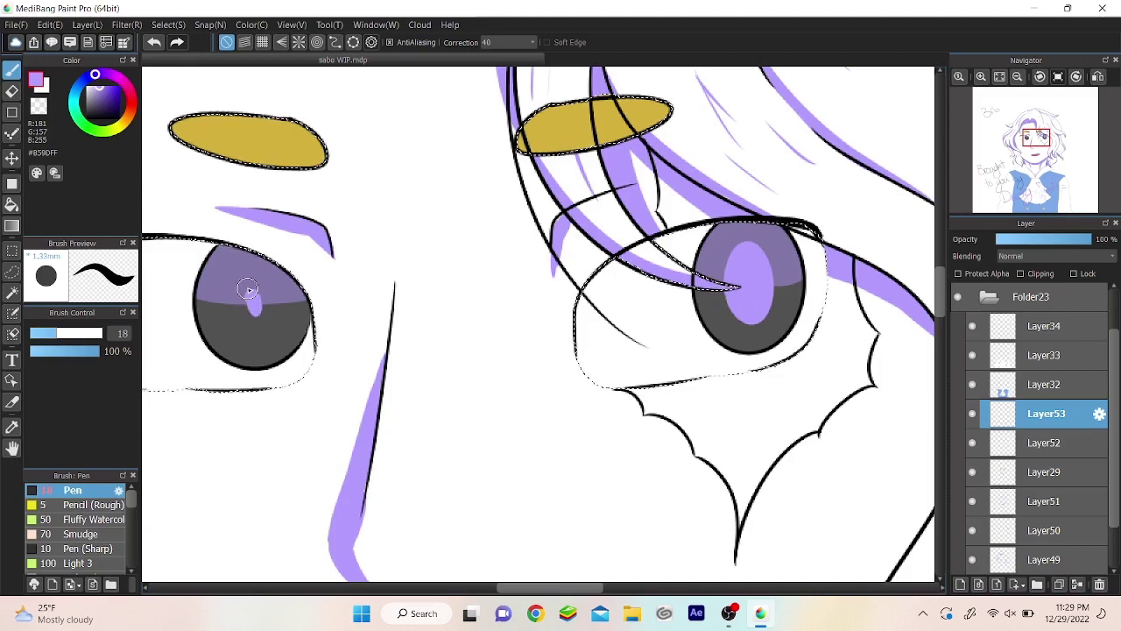
pyautogui.click(985, 77)
# Step: Add a new layer above the pupil layer and hide Layer29
pyautogui.hotkey('ctrl', 'shift', 'n')
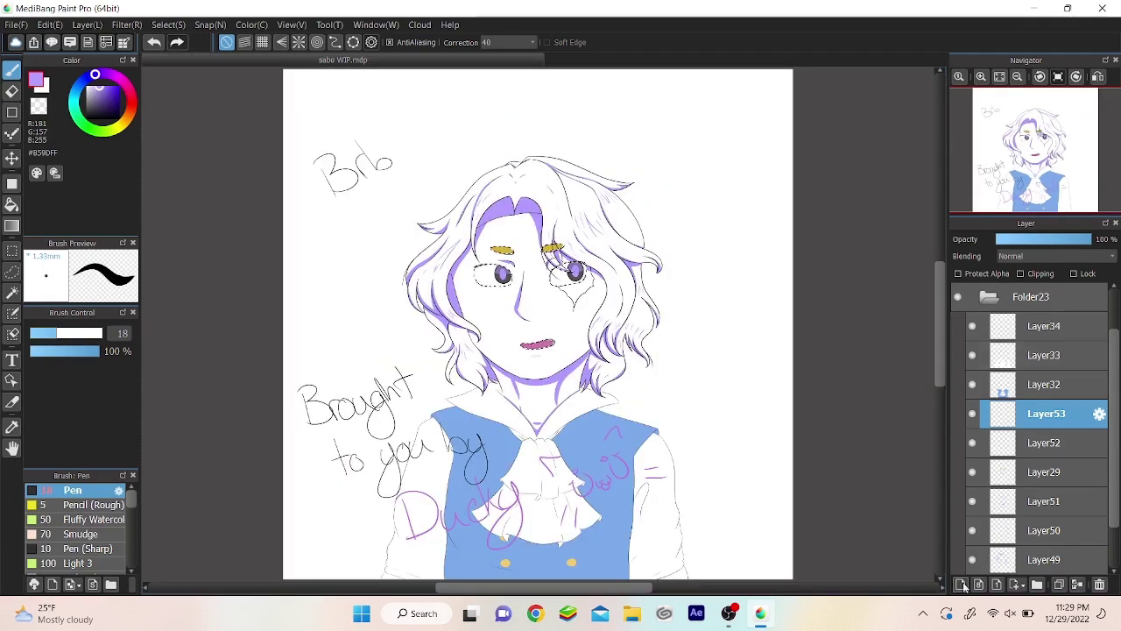
pyautogui.scroll(6, 565, 272)
pyautogui.press('e')
pyautogui.hscroll(5, 645, 354)
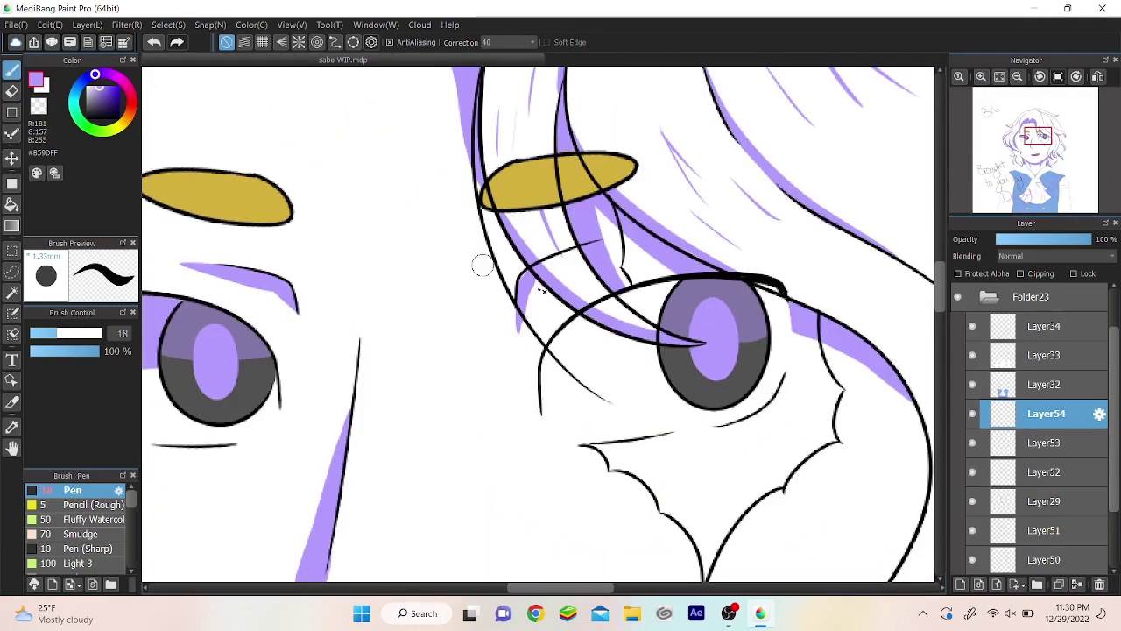
pyautogui.click(972, 501)
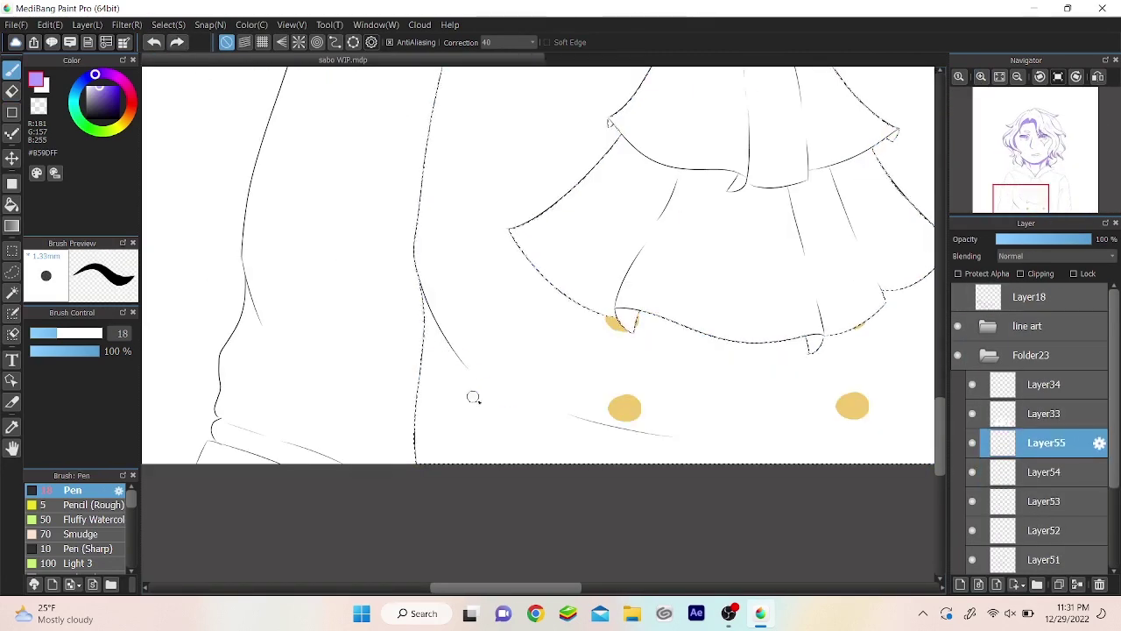
# Step: Shade the side crease and the lower curved fold of the vest in purple, trimming with the eraser at size 15
pyautogui.moveTo(467, 371); pyautogui.dragTo(421, 284)
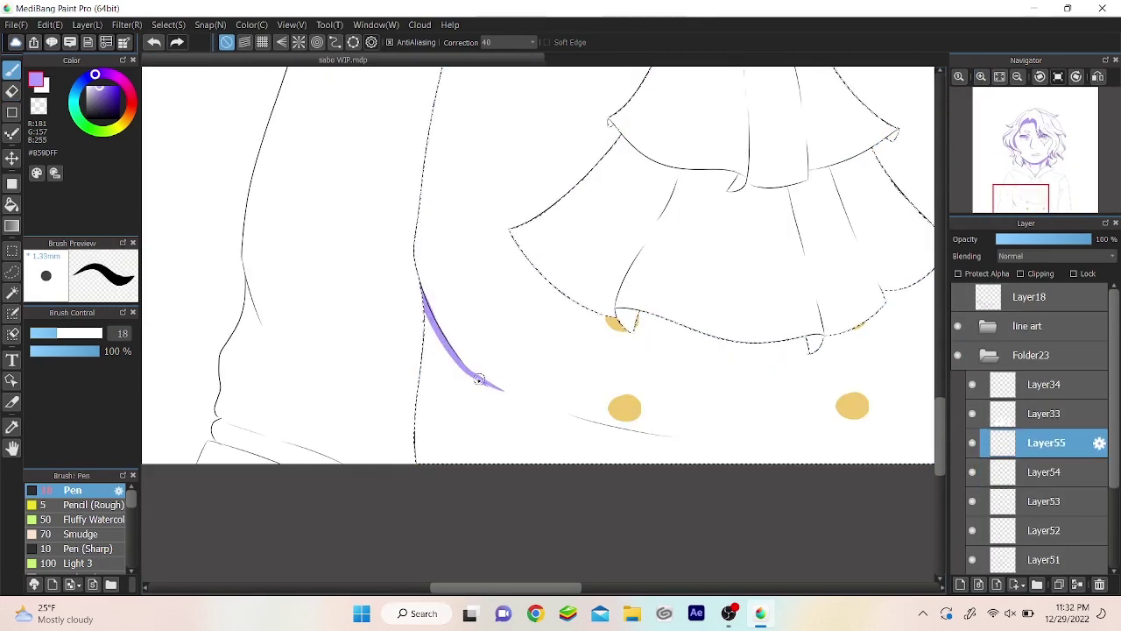
pyautogui.hotkey('ctrl', 'd')
pyautogui.press('e')
pyautogui.hotkey('ctrl', '+')
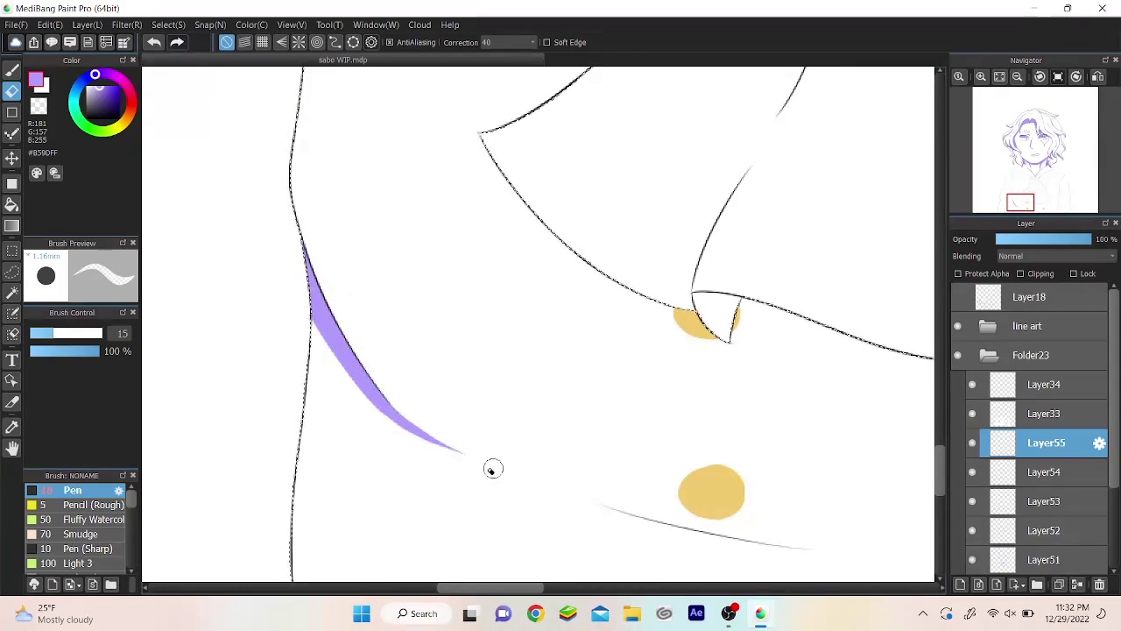
pyautogui.moveTo(493, 469)
pyautogui.mouseDown()
pyautogui.moveTo(326, 357)
pyautogui.moveTo(601, 437)
pyautogui.mouseUp()
pyautogui.moveTo(525, 433); pyautogui.dragTo(758, 435)
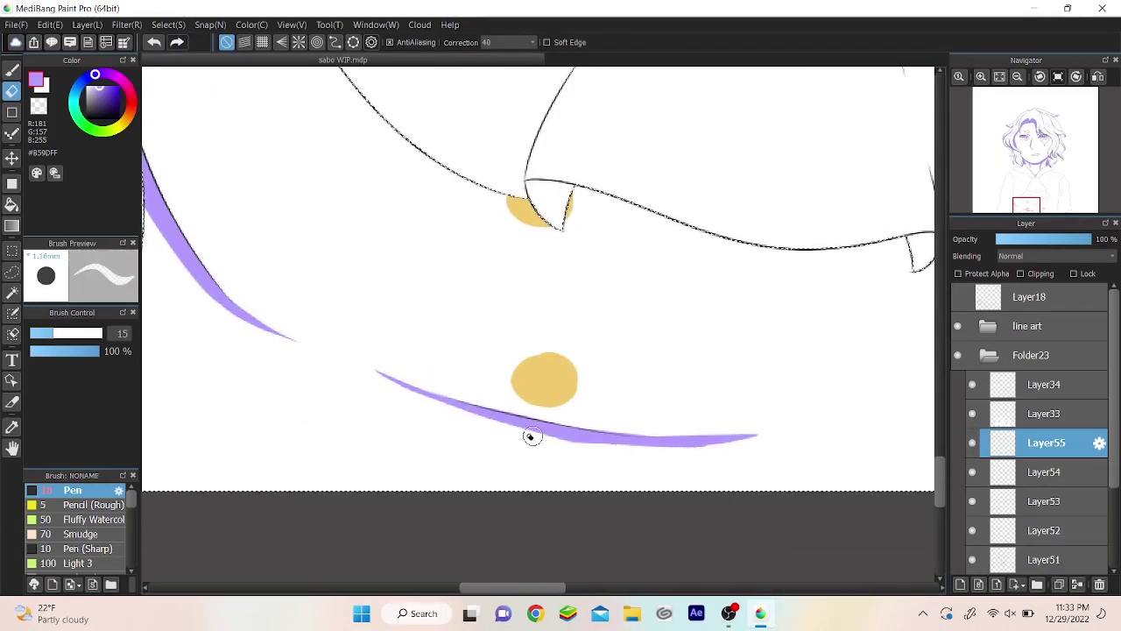
# Step: Paint purple cast shadows on the vest beneath both collar flaps at pen size 18
pyautogui.scroll(-3, 806, 433)
pyautogui.scroll(4, 490, 176)
pyautogui.press('b')
pyautogui.moveTo(403, 289); pyautogui.dragTo(578, 403)
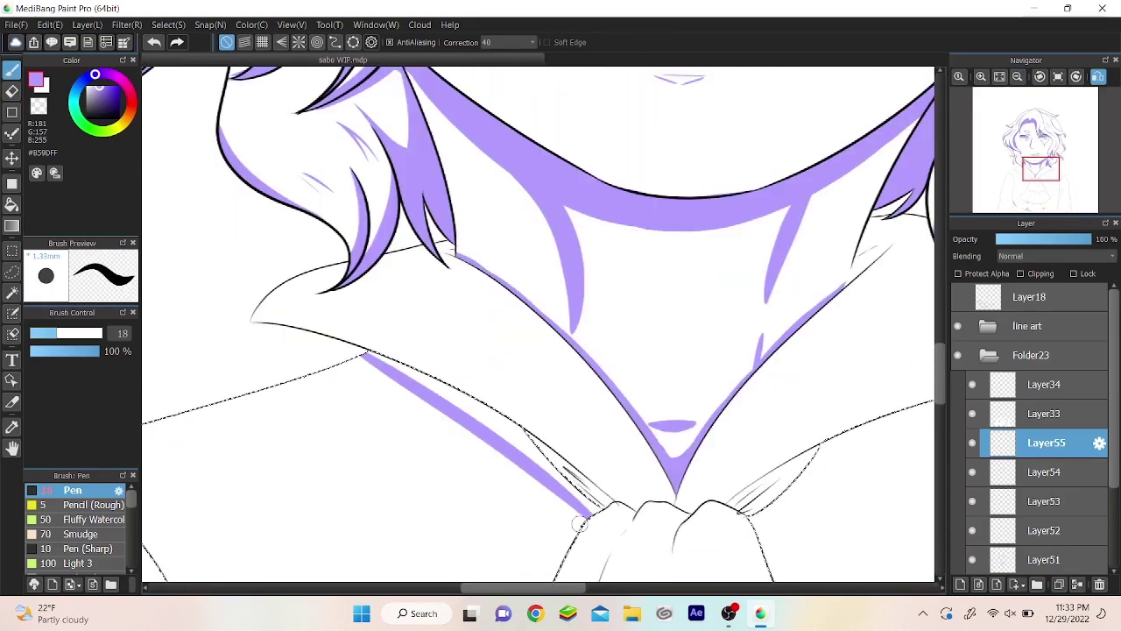
pyautogui.moveTo(372, 355); pyautogui.dragTo(561, 480)
pyautogui.scroll(-2, 561, 480)
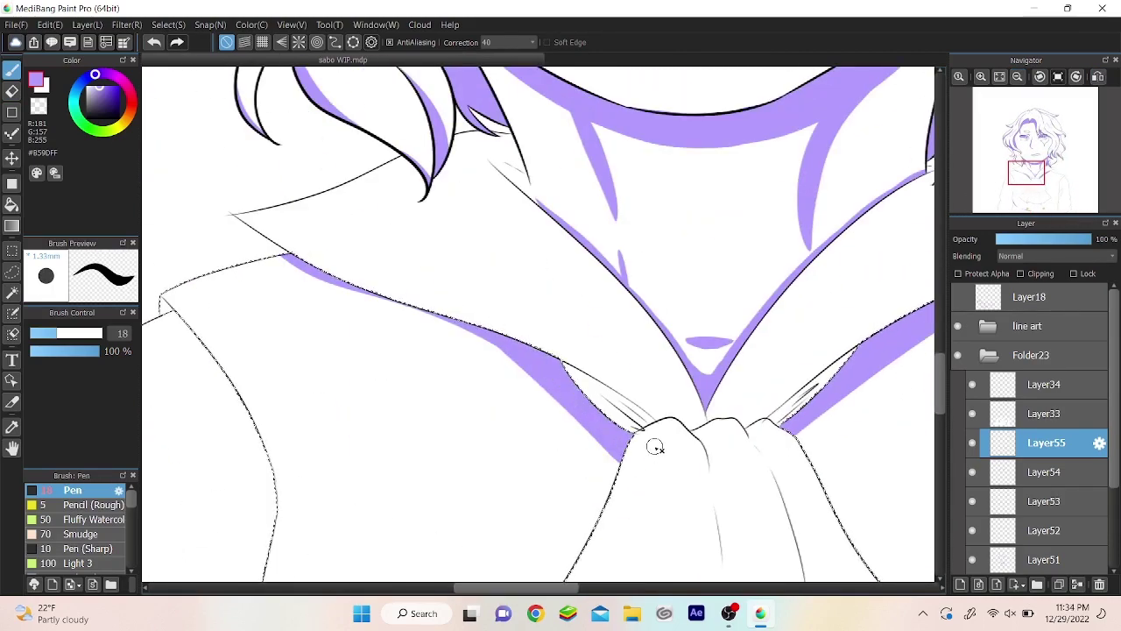
# Step: Paint purple cast shadows on the vest beneath the ruffled edges of the cravat
pyautogui.scroll(2, 438, 375)
pyautogui.scroll(-5, 443, 376)
pyautogui.moveTo(389, 411)
pyautogui.mouseDown()
pyautogui.moveTo(687, 412)
pyautogui.moveTo(341, 408)
pyautogui.mouseUp()
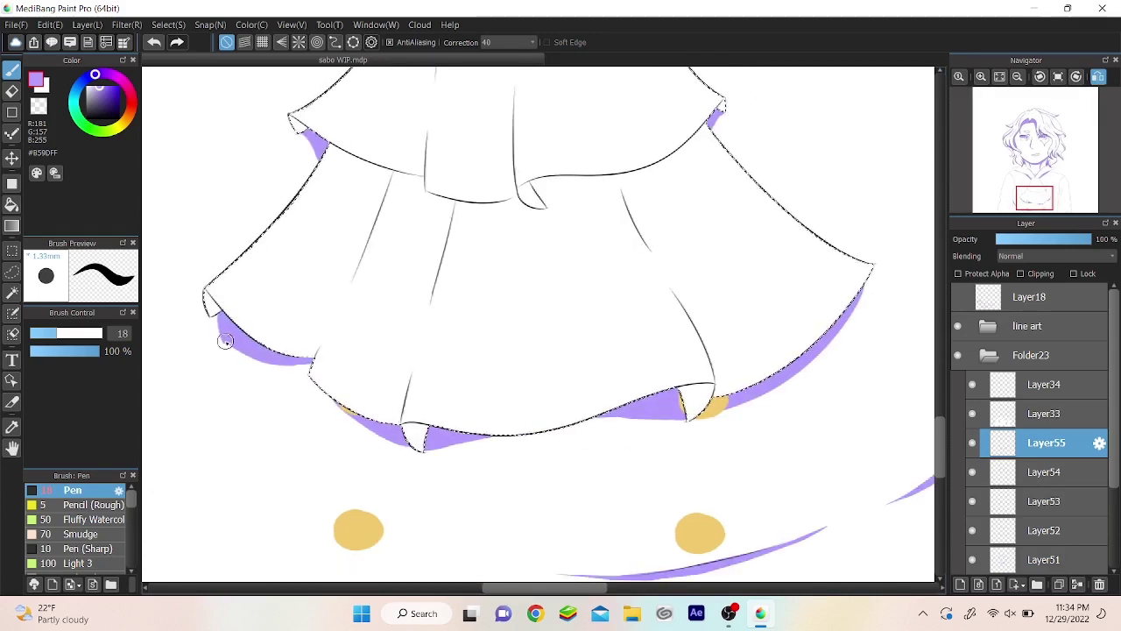
pyautogui.hotkey('ctrl', '0')
# Step: On a new layer above Layer33, shade the cloth folds on both sides of the cravat knot in purple
pyautogui.scroll(4, 543, 438)
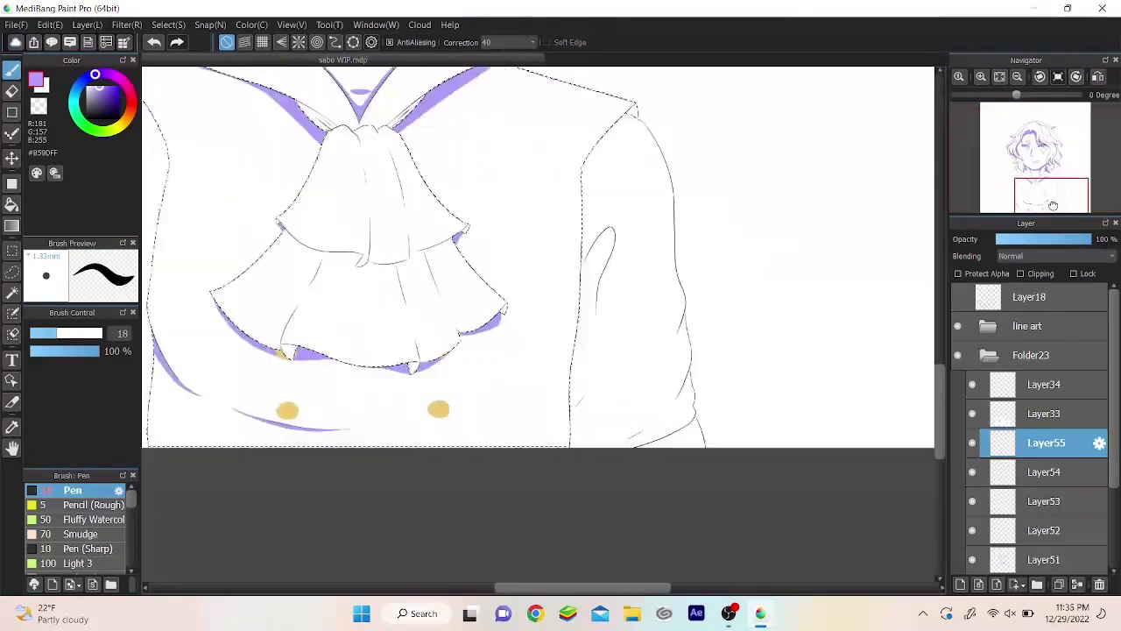
pyautogui.scroll(-2, 576, 289)
pyautogui.click(1032, 413)
pyautogui.scroll(3, 546, 210)
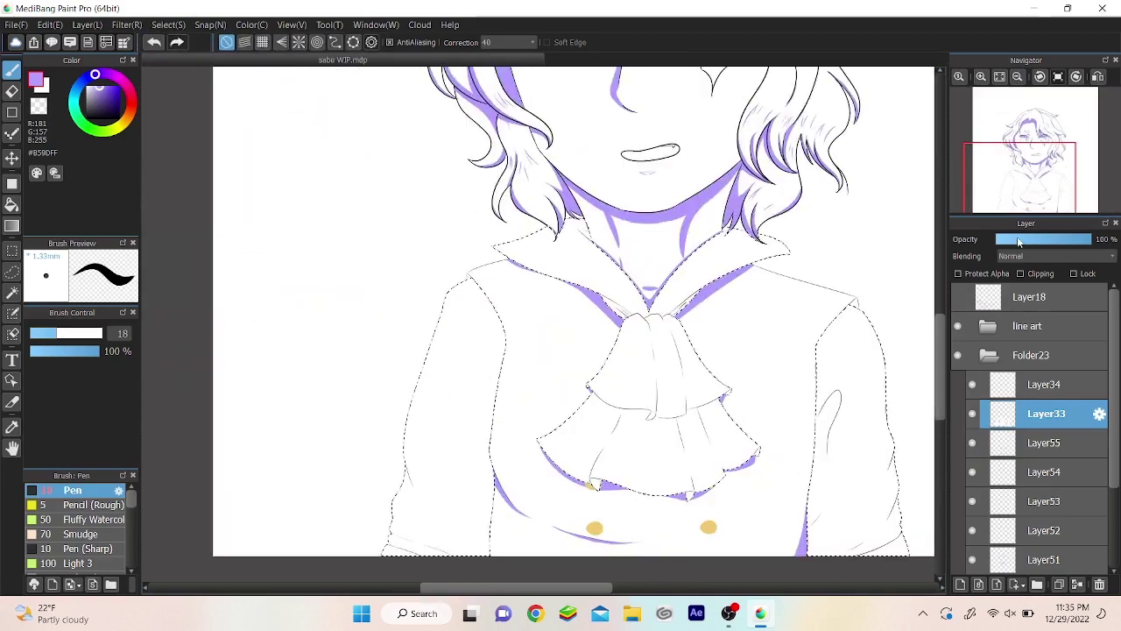
pyautogui.scroll(5, 546, 210)
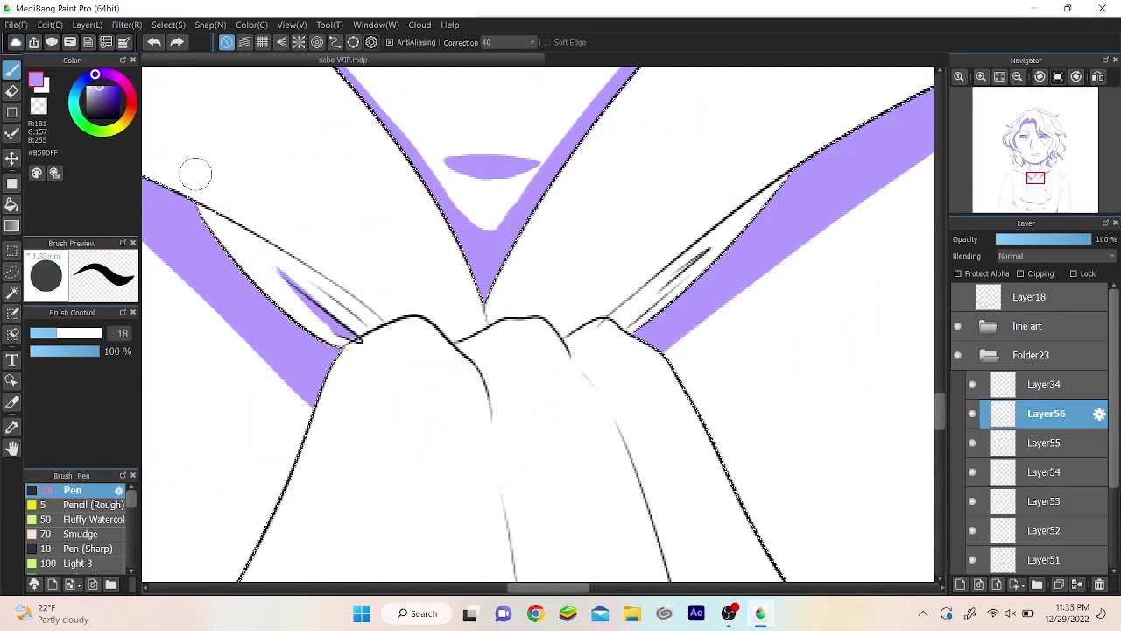
pyautogui.moveTo(280, 263); pyautogui.dragTo(388, 321)
pyautogui.press('e')
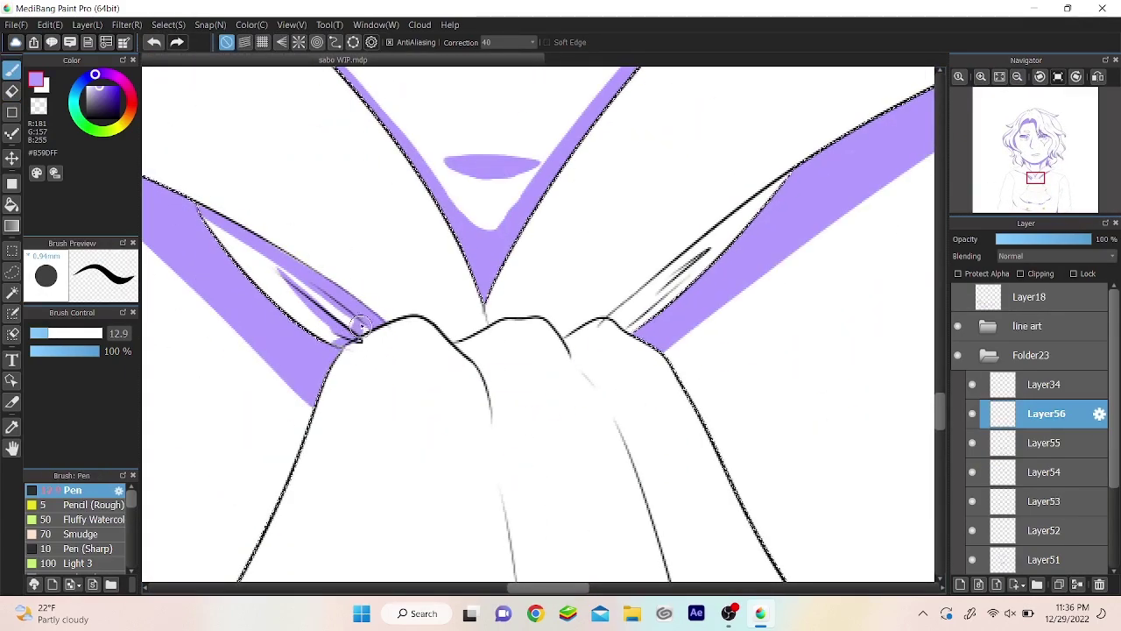
pyautogui.moveTo(263, 203)
pyautogui.mouseDown()
pyautogui.moveTo(354, 210)
pyautogui.moveTo(429, 280)
pyautogui.mouseUp()
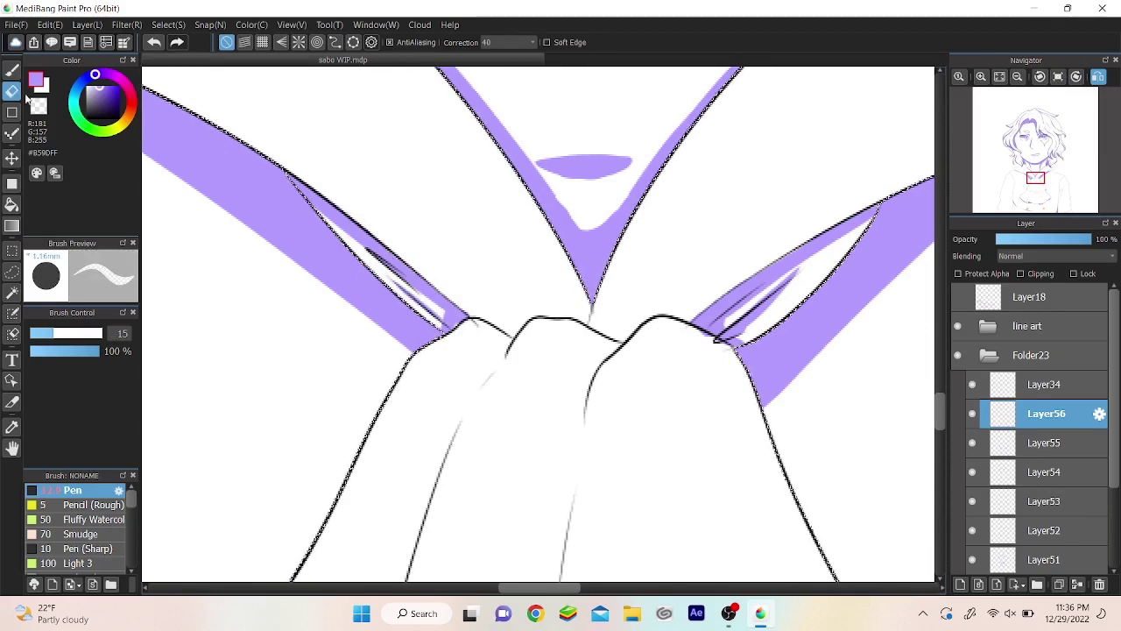
# Step: Shade beneath the cravat's upper ruffle and its curled fold at pen size 12.9, trimming spill with the eraser at size 15
pyautogui.press('b')
pyautogui.scroll(-5, 526, 324)
pyautogui.moveTo(194, 252); pyautogui.dragTo(337, 352)
pyautogui.moveTo(404, 380)
pyautogui.mouseDown()
pyautogui.moveTo(592, 414)
pyautogui.moveTo(560, 454)
pyautogui.mouseUp()
pyautogui.press('e')
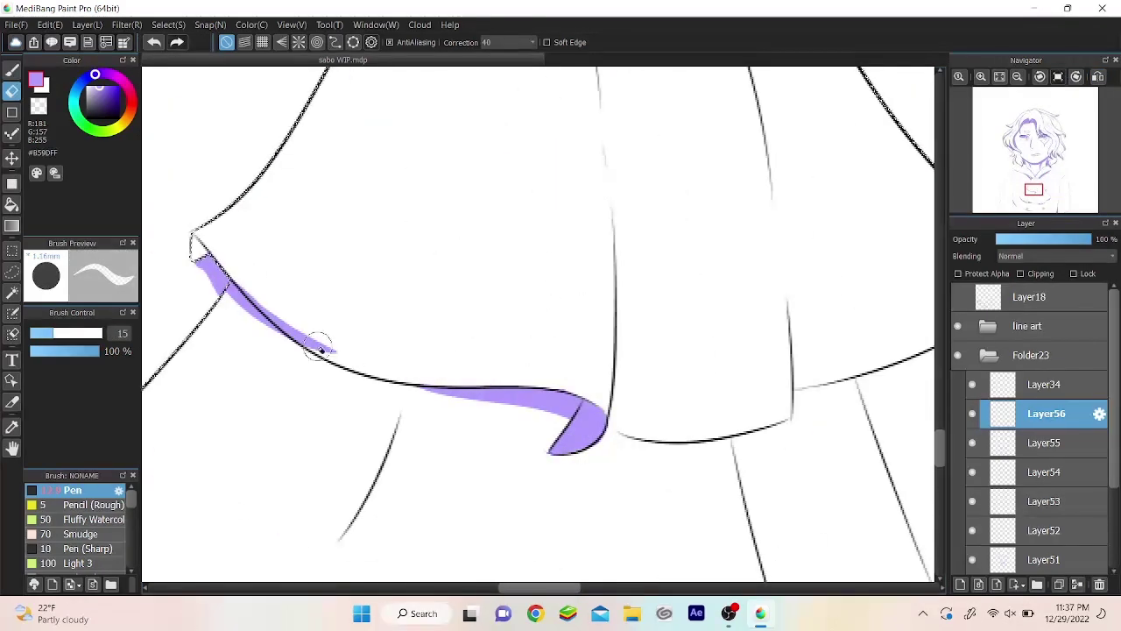
pyautogui.moveTo(320, 349); pyautogui.dragTo(219, 263)
# Step: Shade along the central vertical fold of the cravat's upper ruffle at pen size 12.9, trimming spill with the eraser at size 15
pyautogui.scroll(5, 526, 324)
pyautogui.press('b')
pyautogui.moveTo(526, 197); pyautogui.dragTo(513, 298)
pyautogui.moveTo(501, 487); pyautogui.dragTo(496, 350)
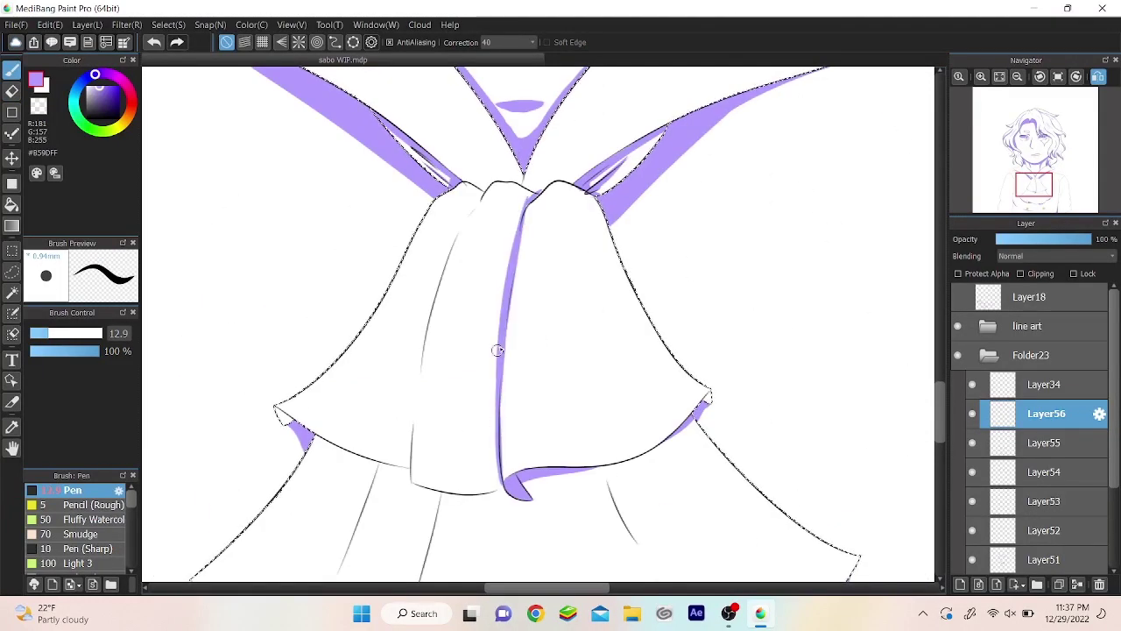
pyautogui.press('e')
pyautogui.moveTo(601, 500); pyautogui.dragTo(608, 490)
pyautogui.press('b')
pyautogui.press('e')
pyautogui.scroll(3, 574, 220)
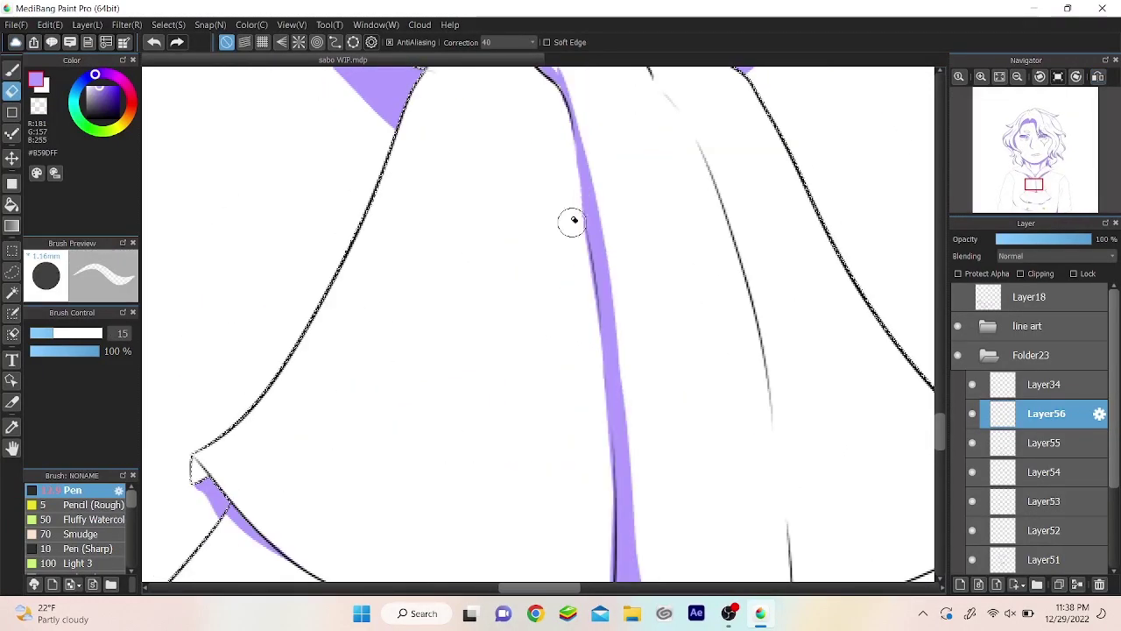
pyautogui.scroll(-5, 574, 220)
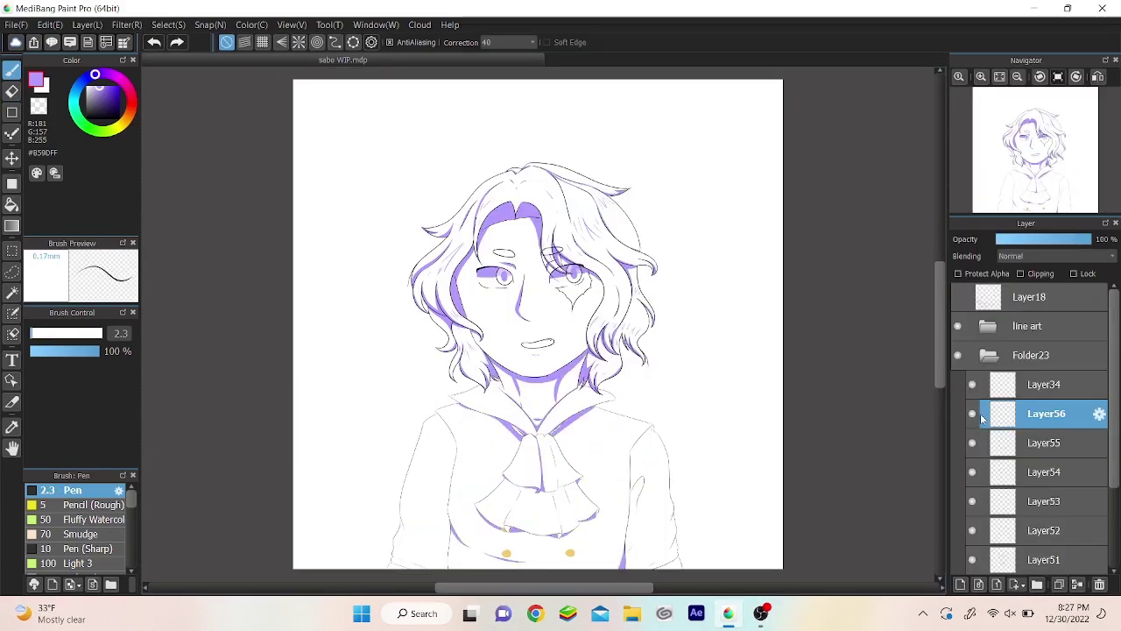
# Step: On a new layer above Layer56, paint a tapered fold shadow on the upper ruffle's left side at pen size 24 and 53% layer opacity
pyautogui.scroll(-3, 982, 418)
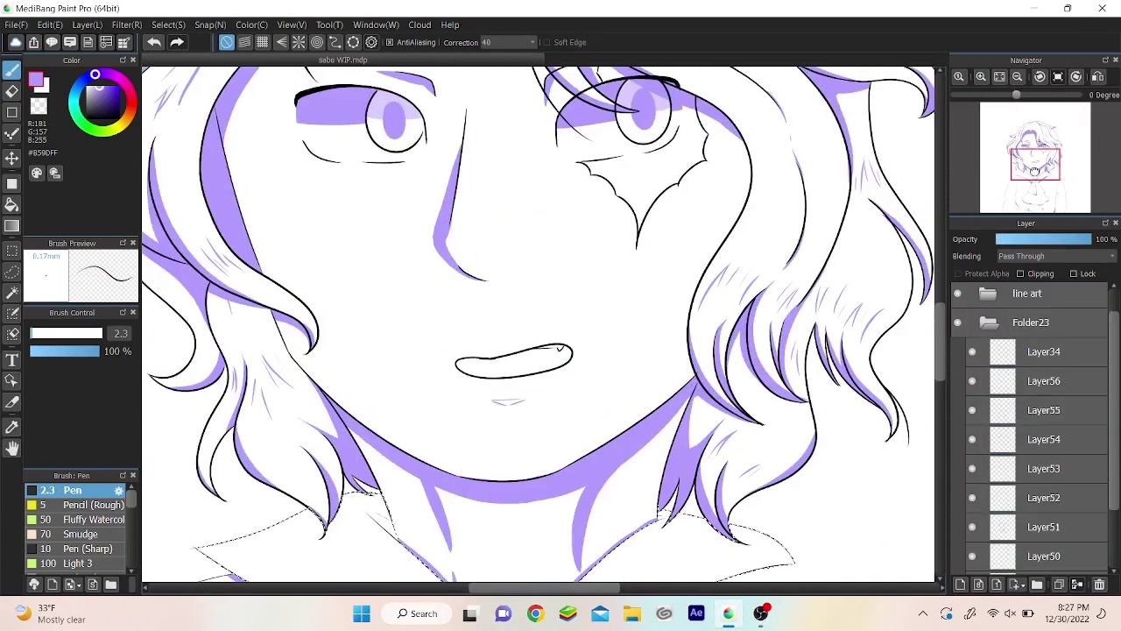
pyautogui.scroll(-10, 539, 324)
pyautogui.click(1046, 380)
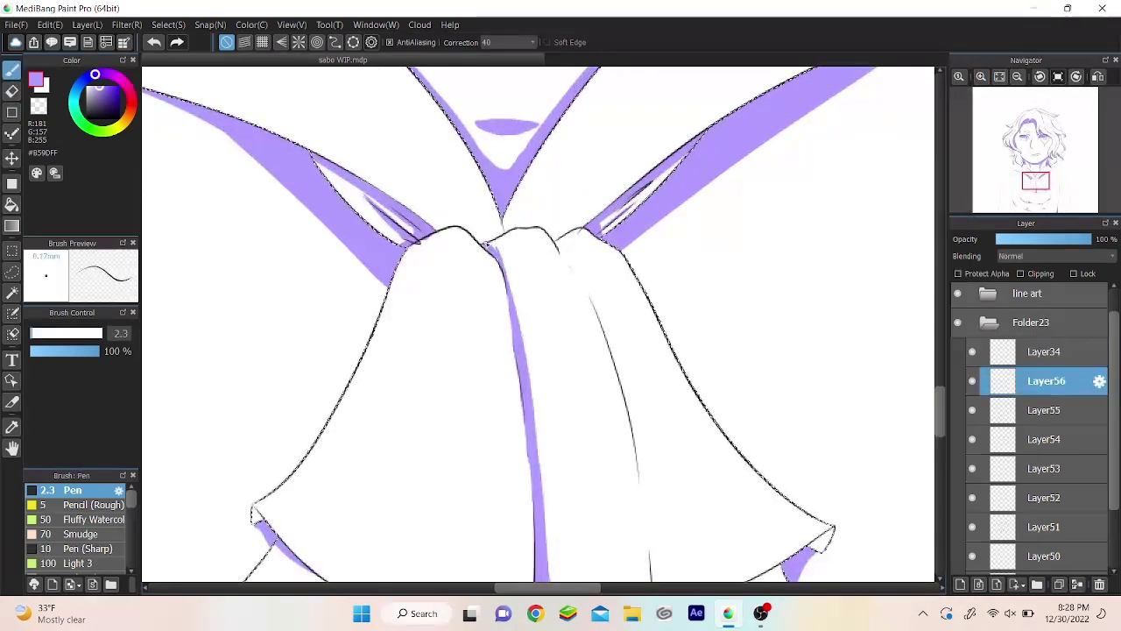
pyautogui.moveTo(613, 246); pyautogui.dragTo(718, 325)
pyautogui.moveTo(601, 140); pyautogui.dragTo(701, 236)
pyautogui.scroll(-3, 539, 324)
pyautogui.moveTo(754, 411); pyautogui.dragTo(682, 422)
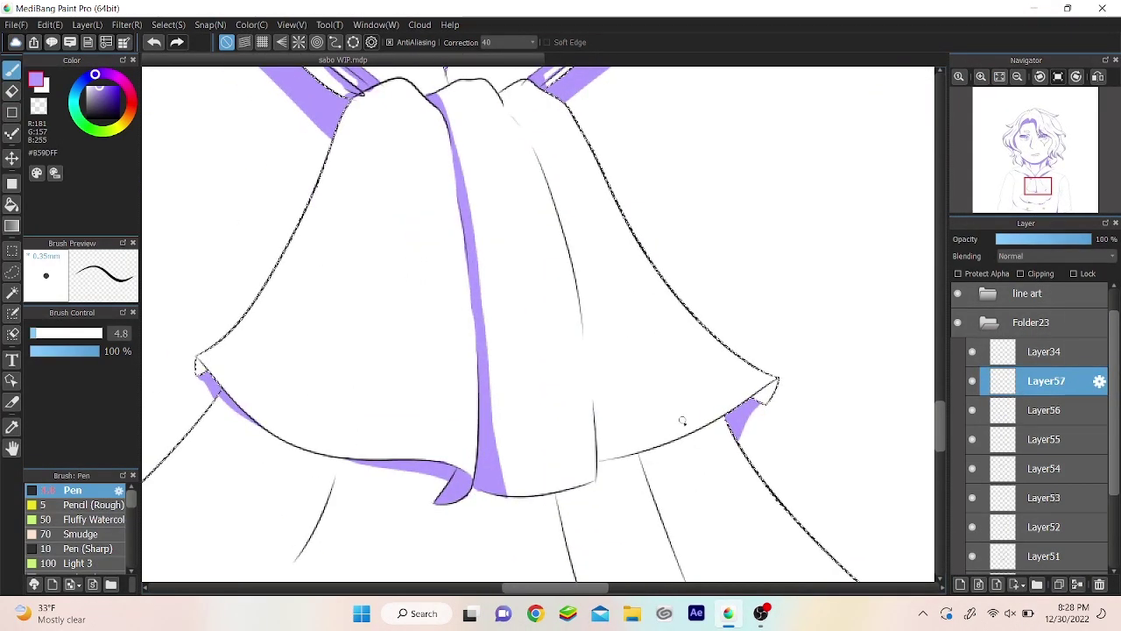
pyautogui.hotkey('ctrl', 'z')
pyautogui.click(70, 332)
pyautogui.moveTo(368, 219)
pyautogui.mouseDown()
pyautogui.moveTo(336, 359)
pyautogui.moveTo(370, 225)
pyautogui.mouseUp()
pyautogui.moveTo(333, 368); pyautogui.dragTo(369, 221)
pyautogui.click(1047, 239)
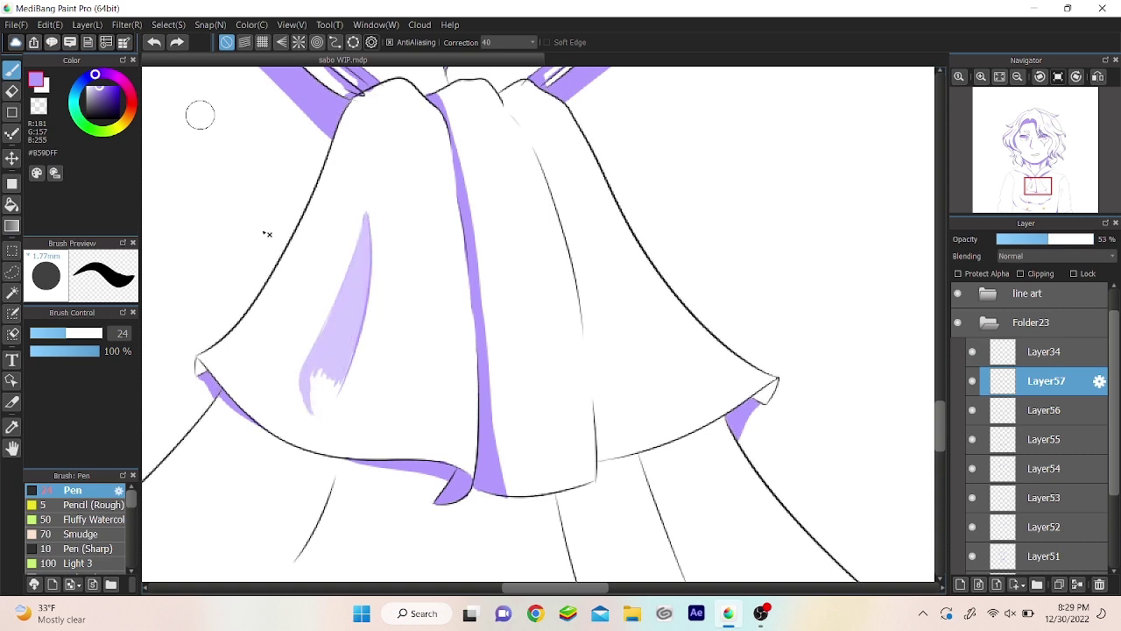
# Step: On Layer56, shade along the upper ruffle's right vertical fold at pen size 14.8, cleaning its edges with the eraser at size 10
pyautogui.moveTo(61, 338); pyautogui.dragTo(53, 334)
pyautogui.click(1047, 410)
pyautogui.press('h')
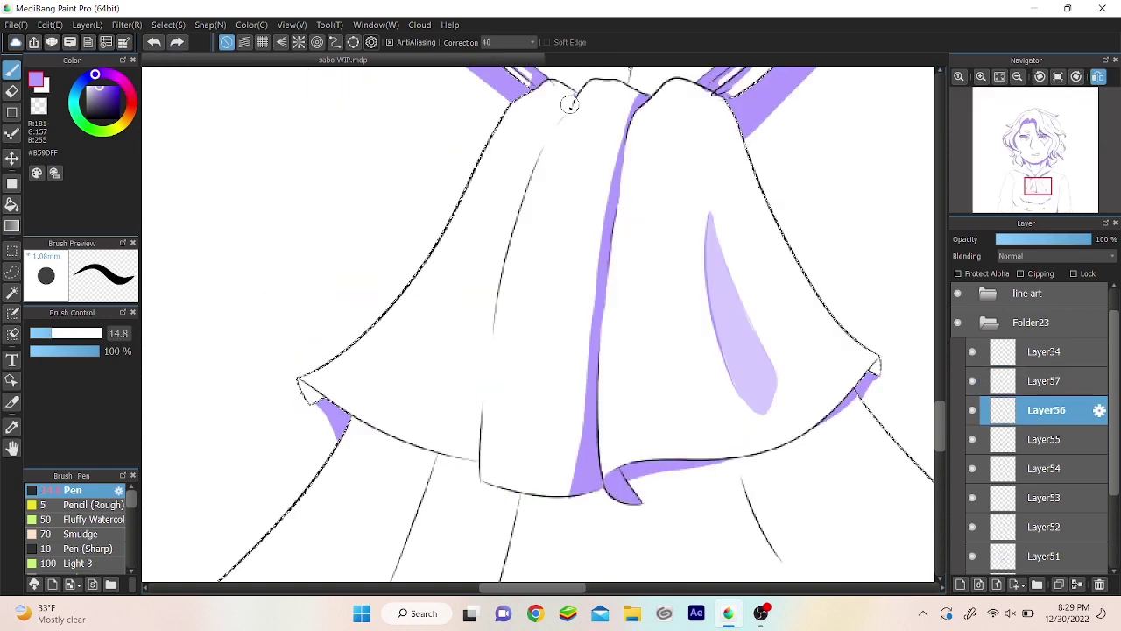
pyautogui.moveTo(570, 105); pyautogui.dragTo(501, 249)
pyautogui.moveTo(474, 449); pyautogui.dragTo(461, 401)
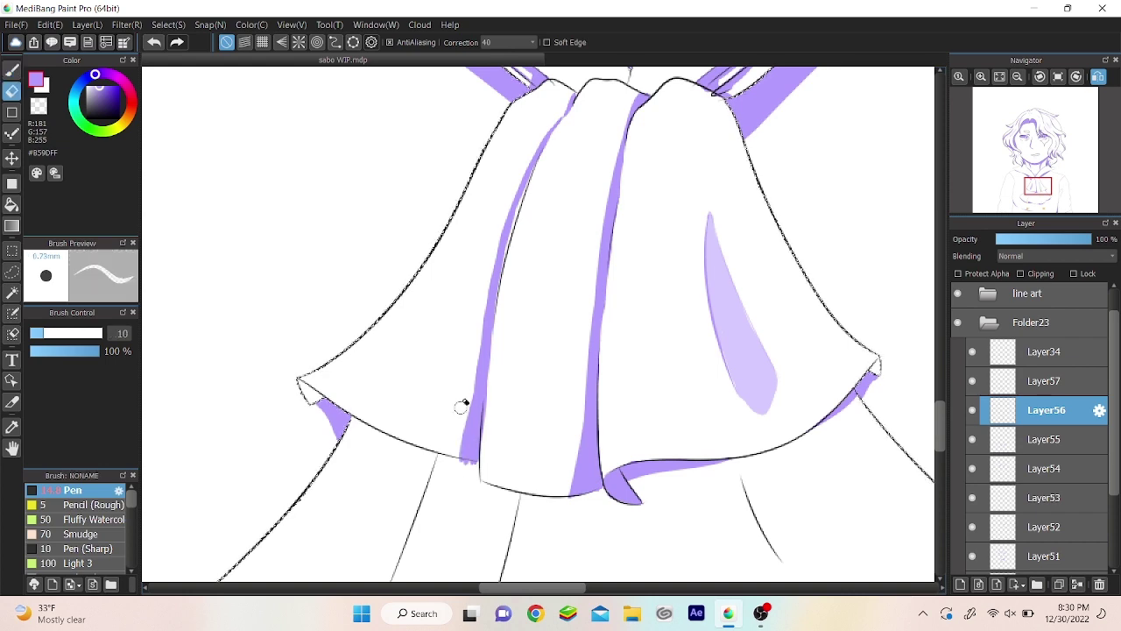
pyautogui.press('e')
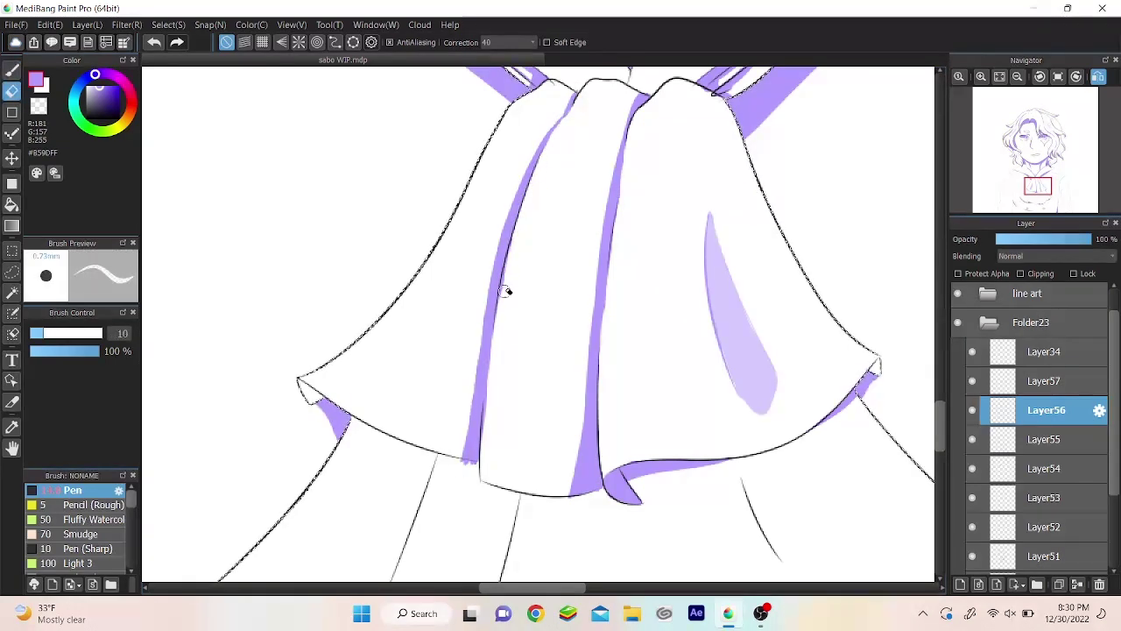
pyautogui.press('b')
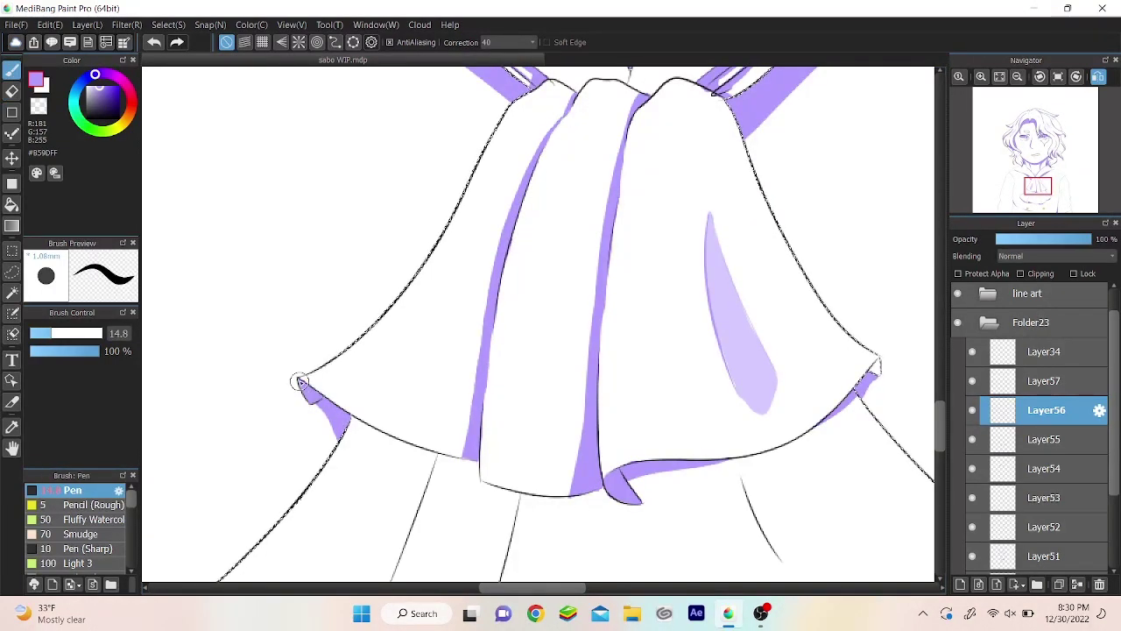
# Step: On a new layer above Layer56, widen the right fold's shadow toward the hem, then merge both layers
pyautogui.hotkey('ctrl', 'shift', 'n')
pyautogui.moveTo(487, 259); pyautogui.dragTo(435, 441)
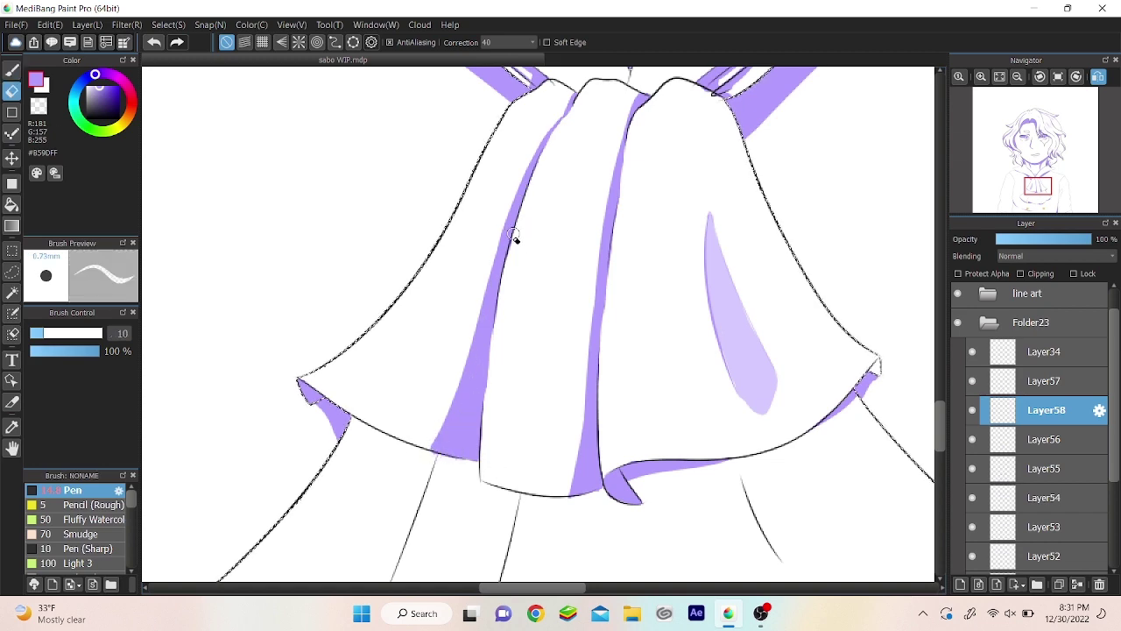
pyautogui.hotkey('ctrl', 'Down')
pyautogui.press('h')
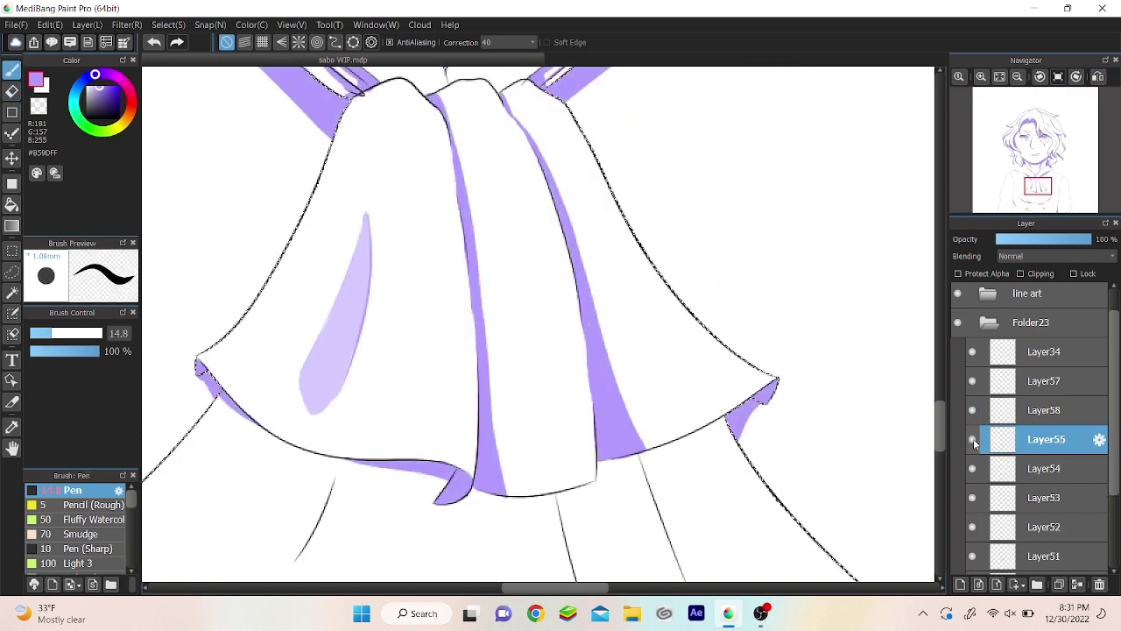
# Step: On Layer58, shade along the lower ruffle's left fold at pen size 14.8, trimming its edges with the eraser at size 10
pyautogui.click(1042, 410)
pyautogui.scroll(-5, 395, 248)
pyautogui.scroll(2, 395, 248)
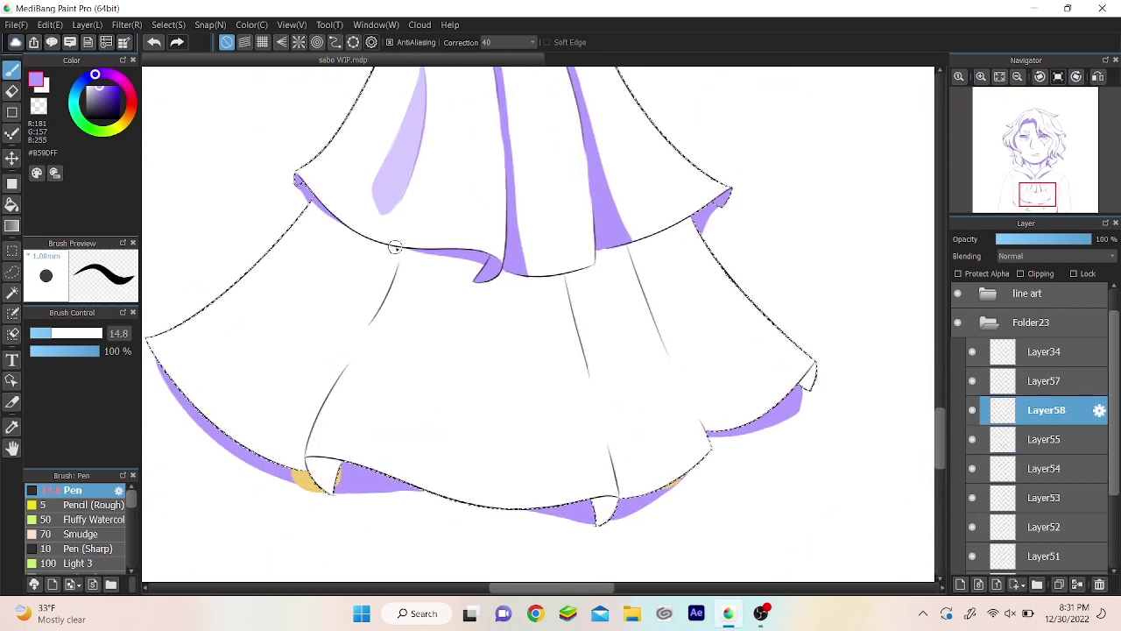
pyautogui.hotkey('ctrl', 'z')
pyautogui.moveTo(380, 244); pyautogui.dragTo(386, 274)
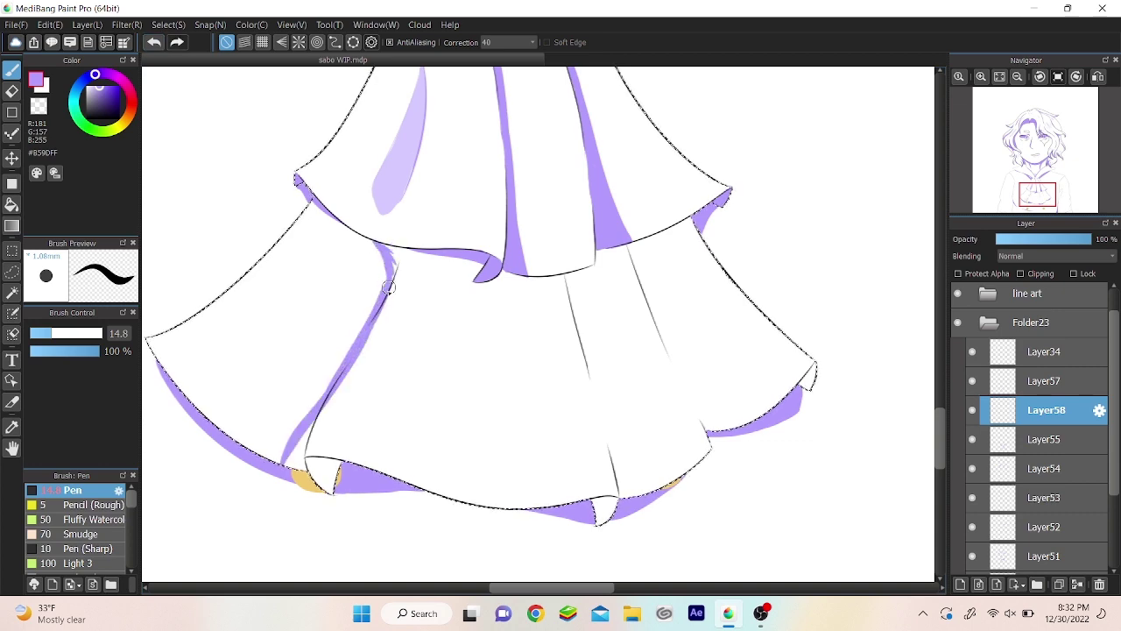
pyautogui.press('e')
pyautogui.moveTo(315, 403); pyautogui.dragTo(290, 460)
pyautogui.press('b')
pyautogui.moveTo(346, 381)
pyautogui.mouseDown()
pyautogui.moveTo(298, 455)
pyautogui.moveTo(262, 468)
pyautogui.mouseUp()
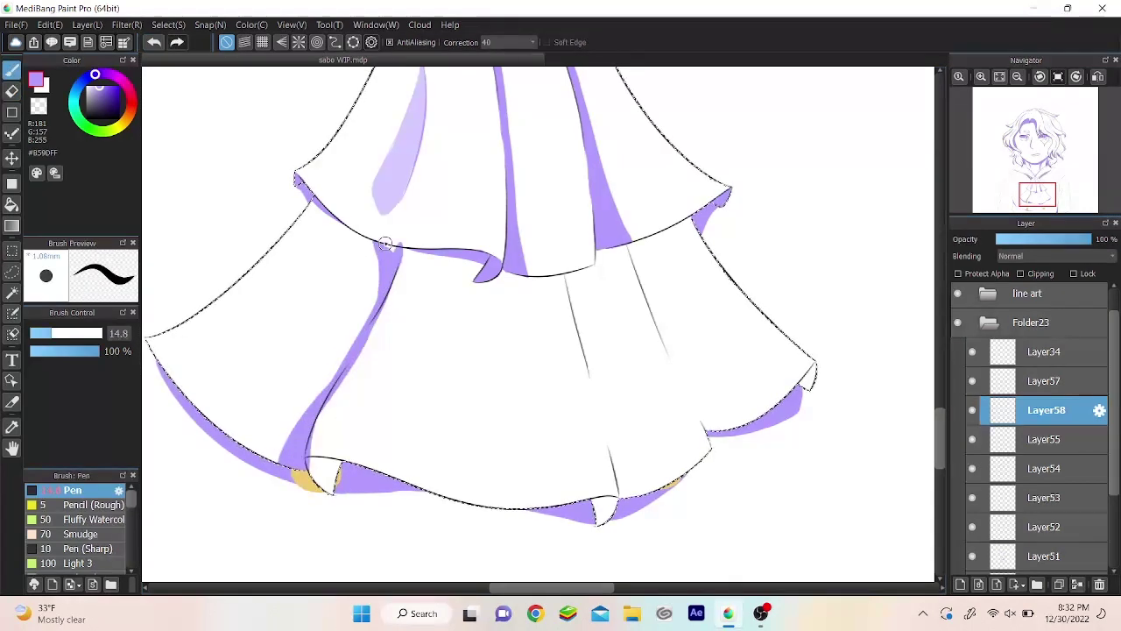
pyautogui.press('e')
pyautogui.moveTo(410, 258); pyautogui.dragTo(386, 314)
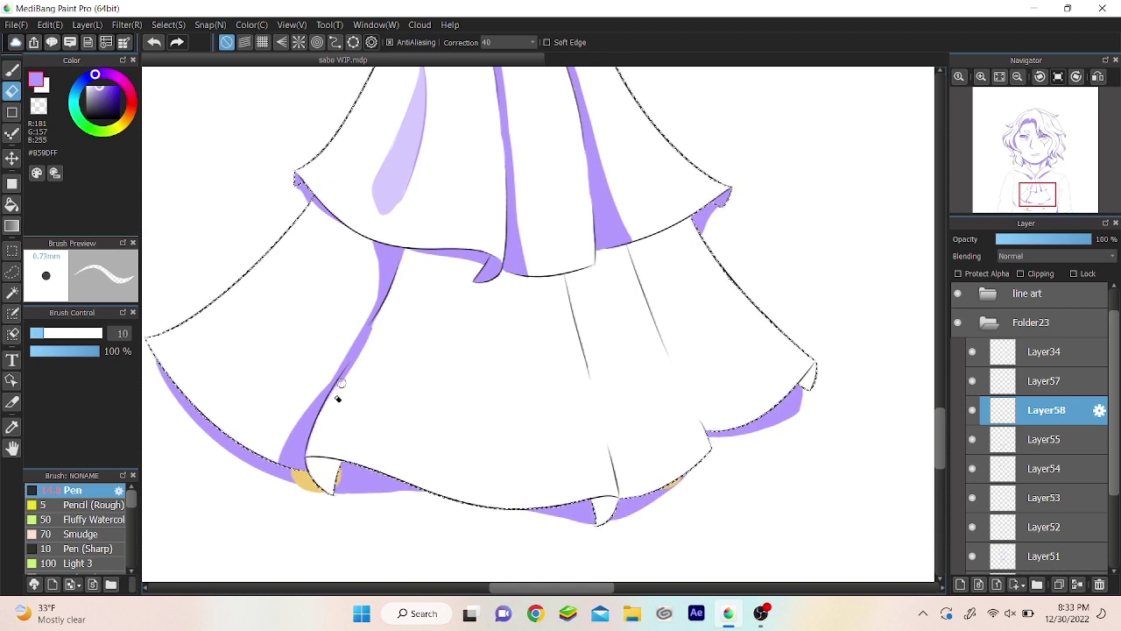
# Step: On a new layer above Layer58, widen the lower ruffle's left fold shadow and fill the curled hem beside it with purple
pyautogui.press('b')
pyautogui.hotkey('ctrl', 'shift', 'n')
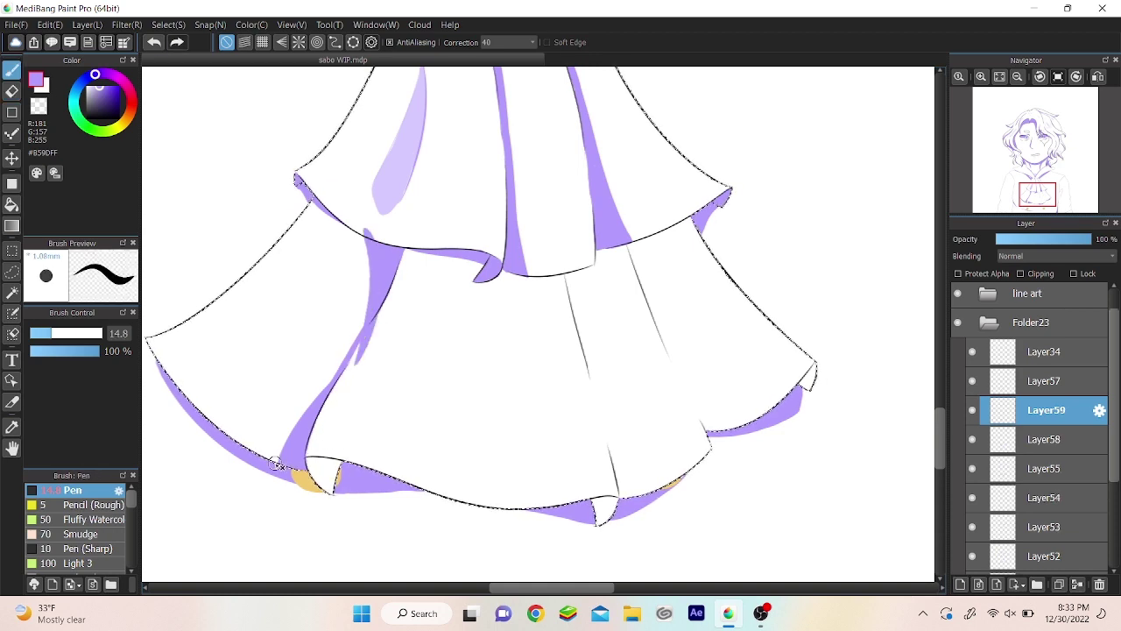
pyautogui.moveTo(377, 316); pyautogui.dragTo(346, 368)
pyautogui.press('e')
pyautogui.moveTo(368, 317)
pyautogui.mouseDown()
pyautogui.moveTo(387, 343)
pyautogui.moveTo(358, 358)
pyautogui.mouseUp()
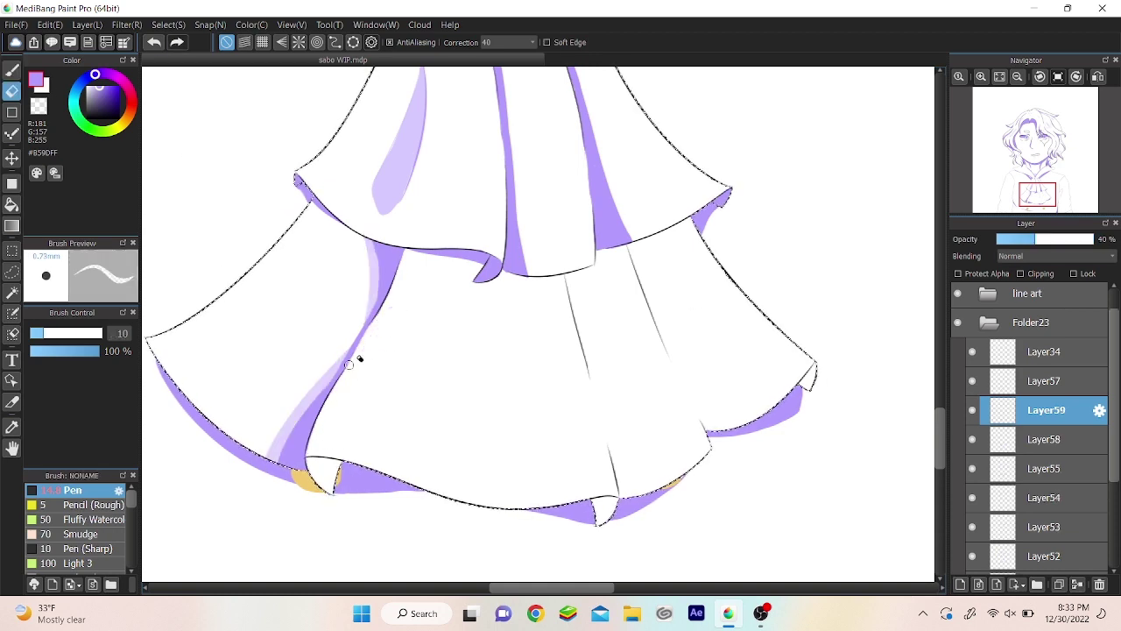
pyautogui.press('b')
pyautogui.scroll(1, 457, 431)
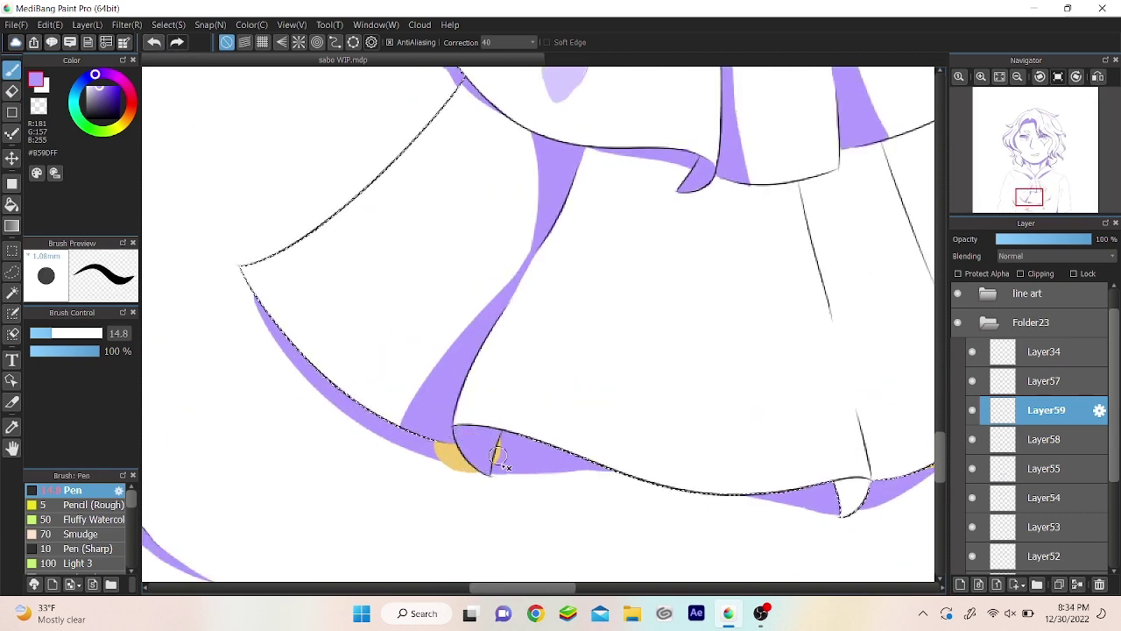
pyautogui.moveTo(499, 455); pyautogui.dragTo(410, 398)
# Step: On Layer57, paint thin light fold lines in the middle of the lower ruffle
pyautogui.hotkey('ctrl', 'Up')
pyautogui.moveTo(609, 389); pyautogui.dragTo(557, 191)
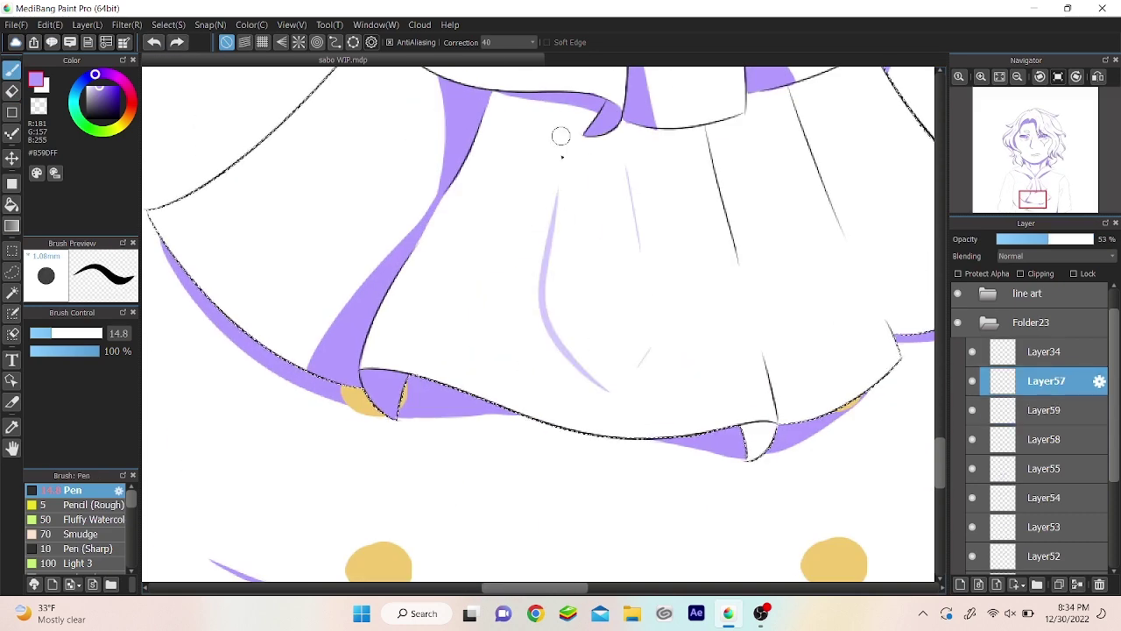
pyautogui.hotkey('ctrl', 'Down')
pyautogui.moveTo(560, 135); pyautogui.dragTo(412, 245)
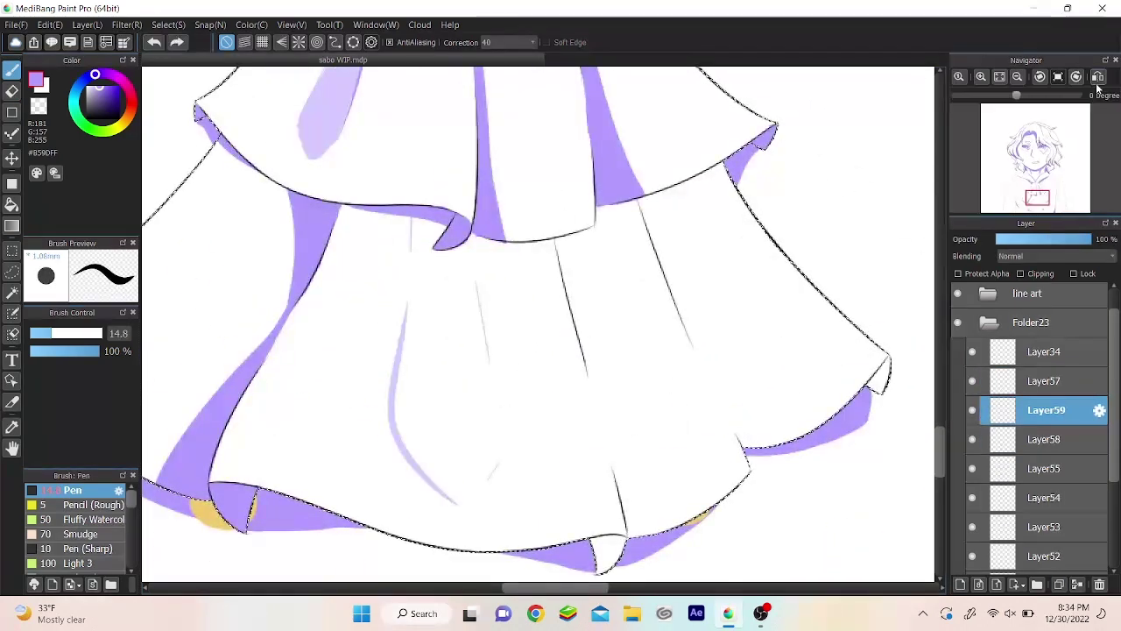
# Step: On Layer59, shade the long fold right of the lower ruffle's middle at pen size 9.4, cleaning its edges with the eraser at size 10
pyautogui.click(1098, 77)
pyautogui.moveTo(1054, 226); pyautogui.dragTo(1095, 239)
pyautogui.click(1098, 77)
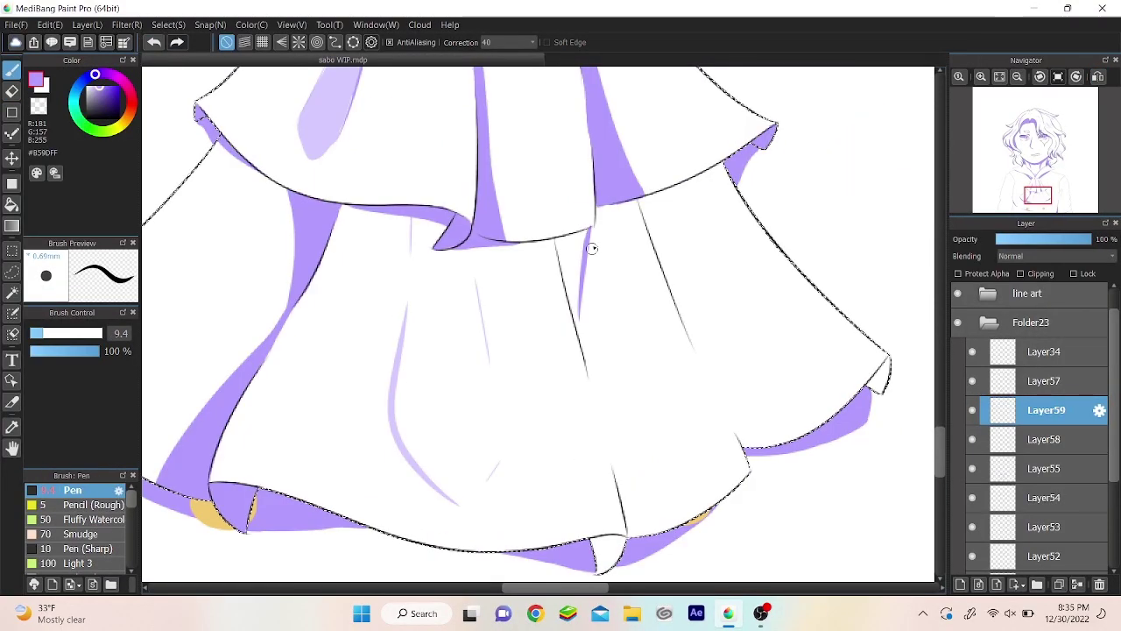
pyautogui.moveTo(590, 242)
pyautogui.mouseDown()
pyautogui.moveTo(685, 550)
pyautogui.moveTo(600, 431)
pyautogui.mouseUp()
pyautogui.moveTo(582, 354); pyautogui.dragTo(564, 241)
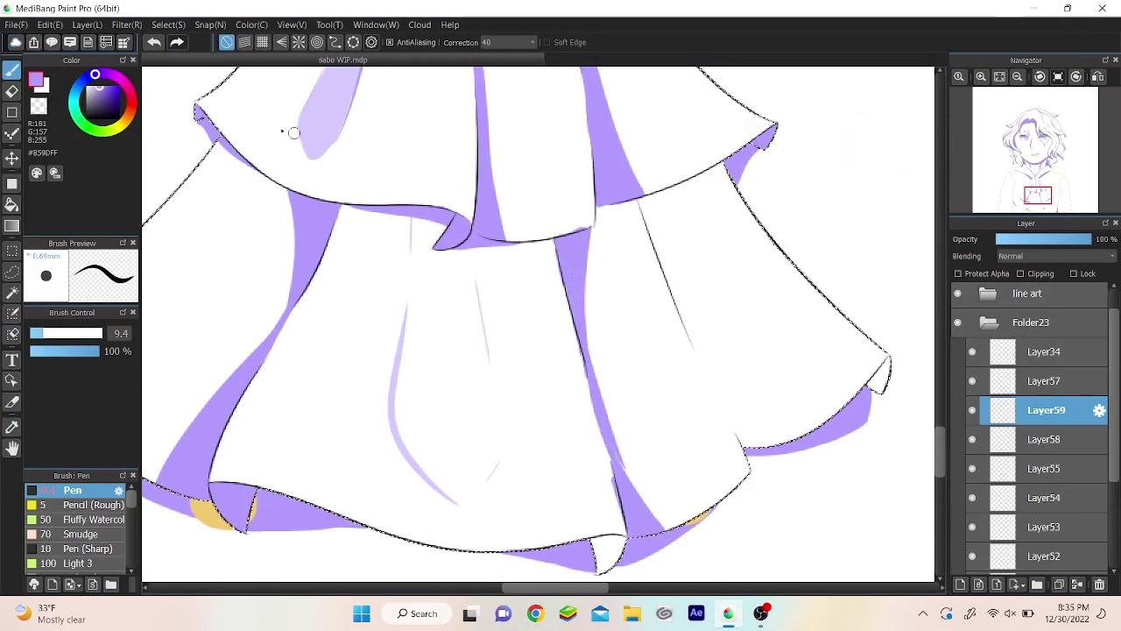
pyautogui.press('e')
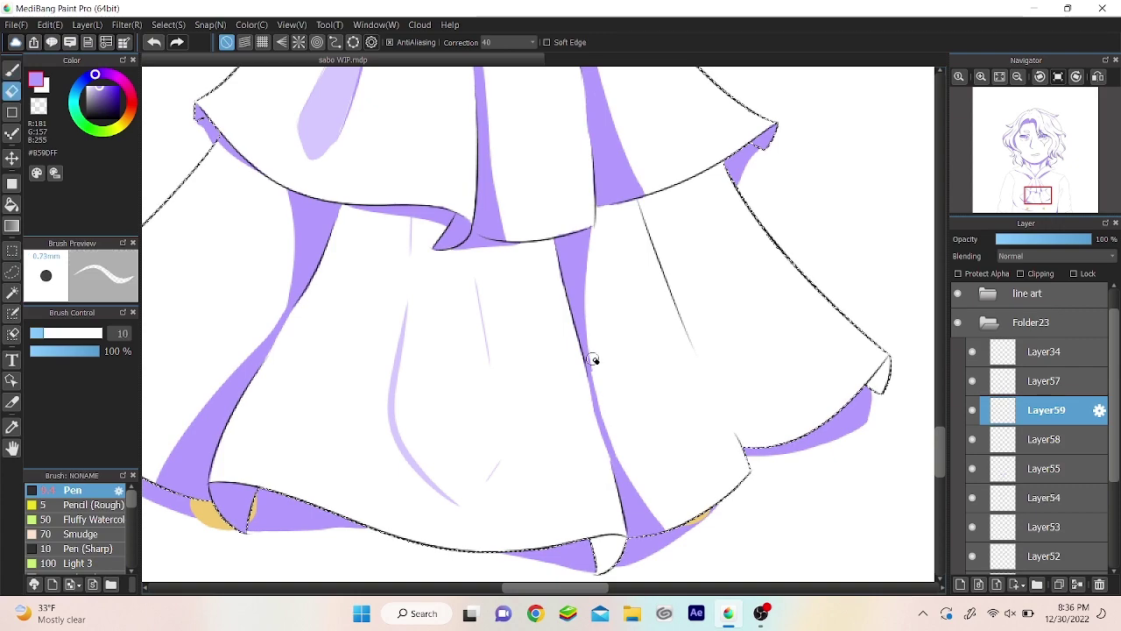
# Step: On Layer58, shade the curled hem at the foot of that fold and merge Layer59 with Layer58
pyautogui.scroll(-3, 580, 367)
pyautogui.press('b')
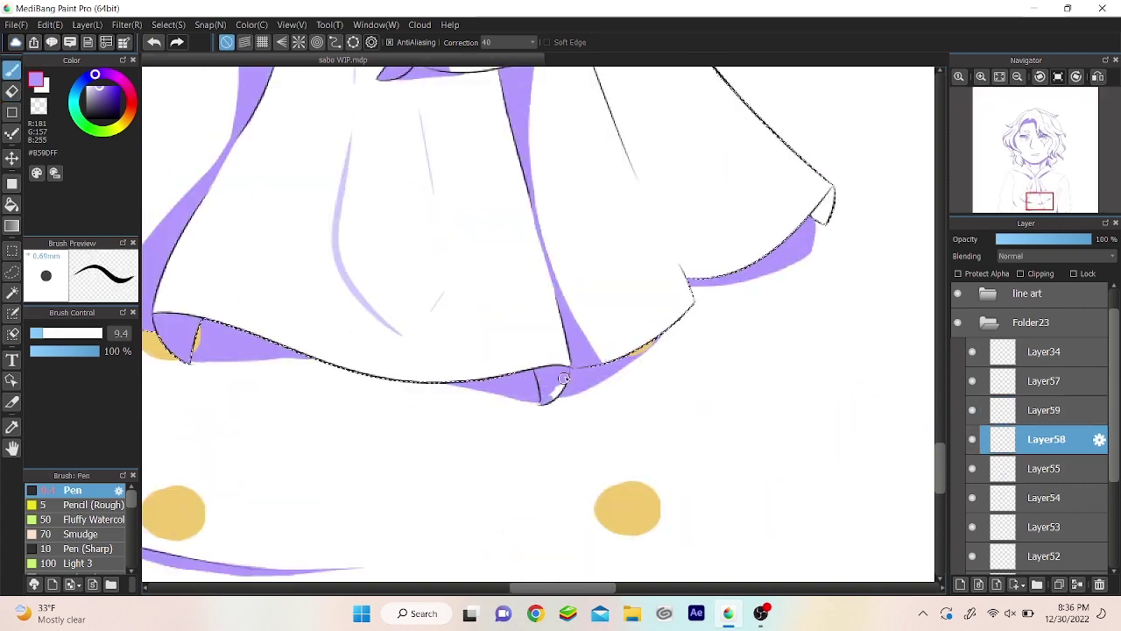
pyautogui.press('e')
pyautogui.click(1000, 76)
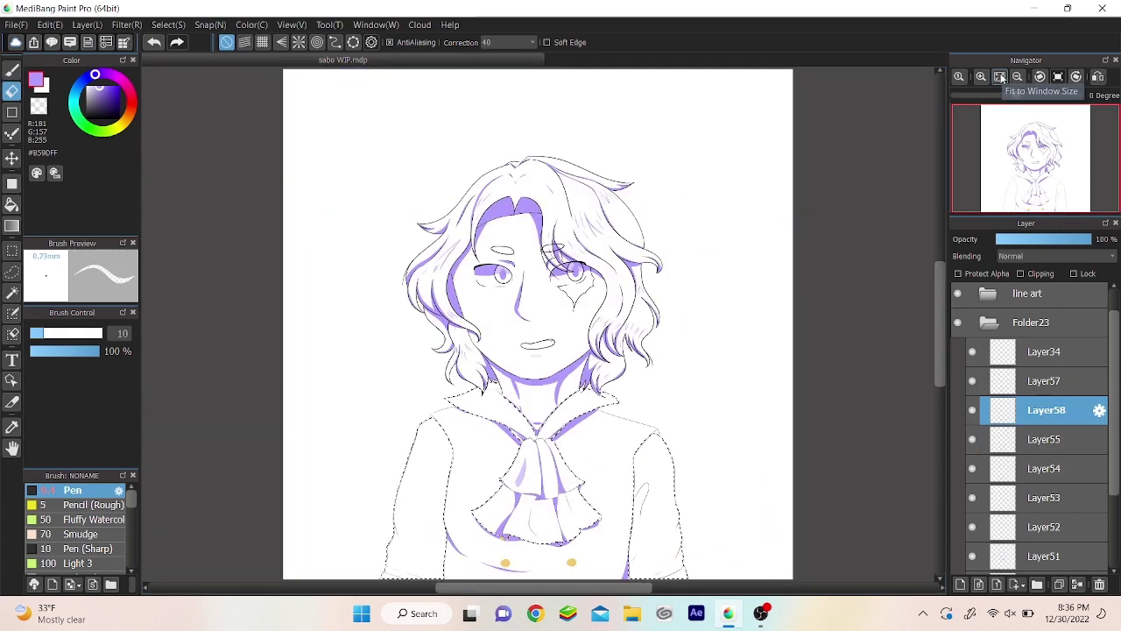
# Step: Hide Layer57 and Layer58, lasso the upper ruffle's shading on Layer55, and move it to a new hidden layer
pyautogui.hotkey('ctrl', '+')
pyautogui.hotkey('ctrl', 'Down')
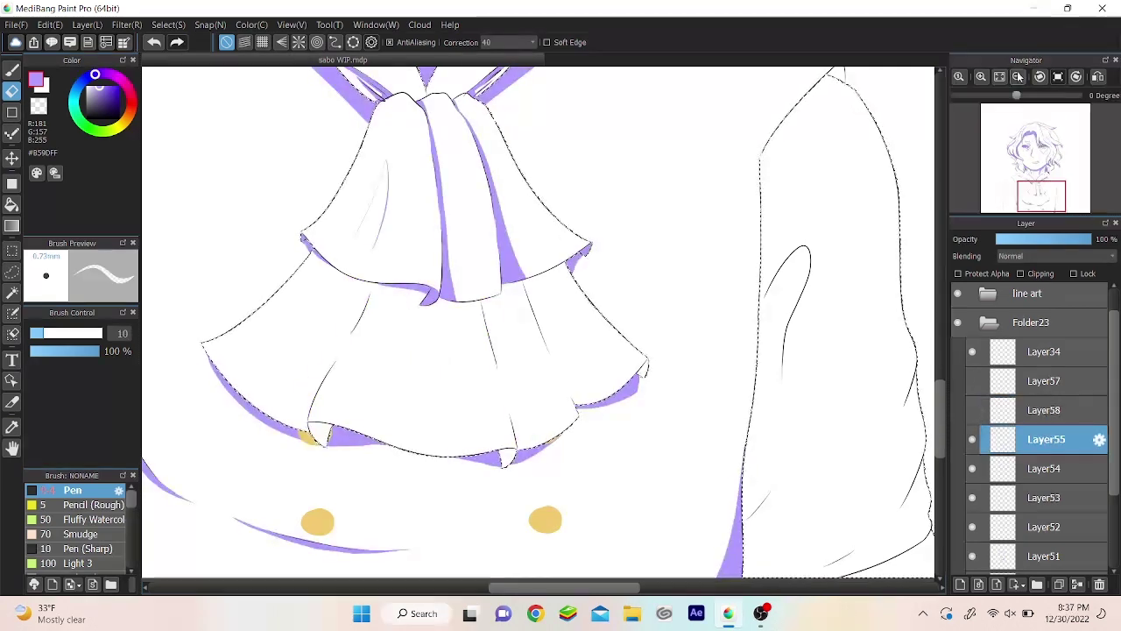
pyautogui.click(1018, 76)
pyautogui.hotkey('ctrl', '+')
pyautogui.press('m')
pyautogui.hotkey('ctrl', '+')
pyautogui.hotkey('ctrl', '+')
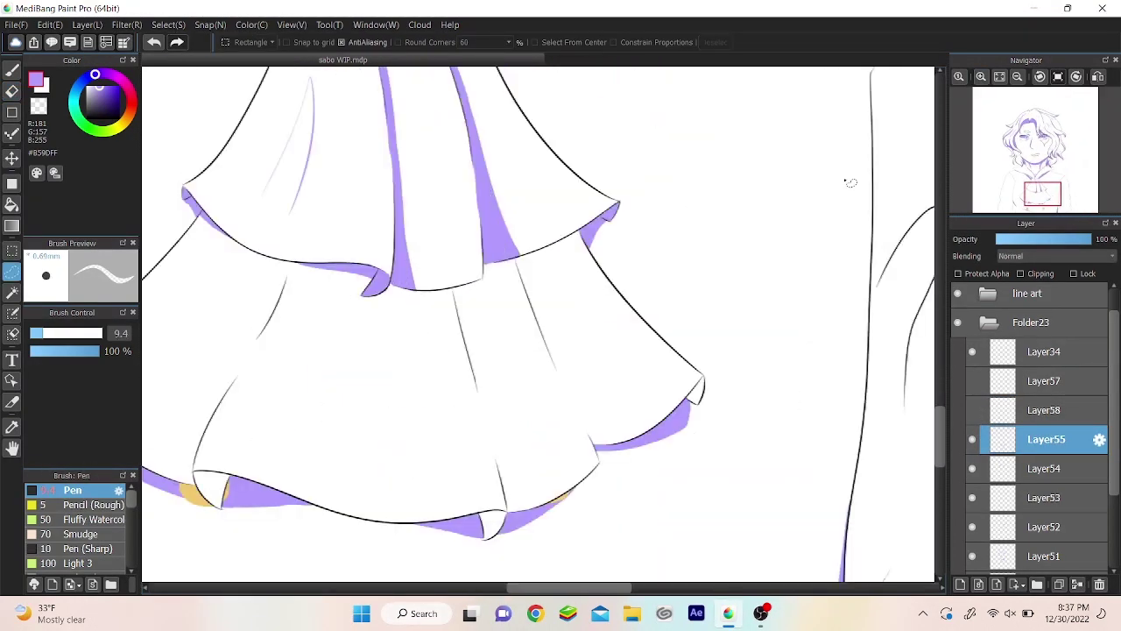
pyautogui.scroll(2, 850, 182)
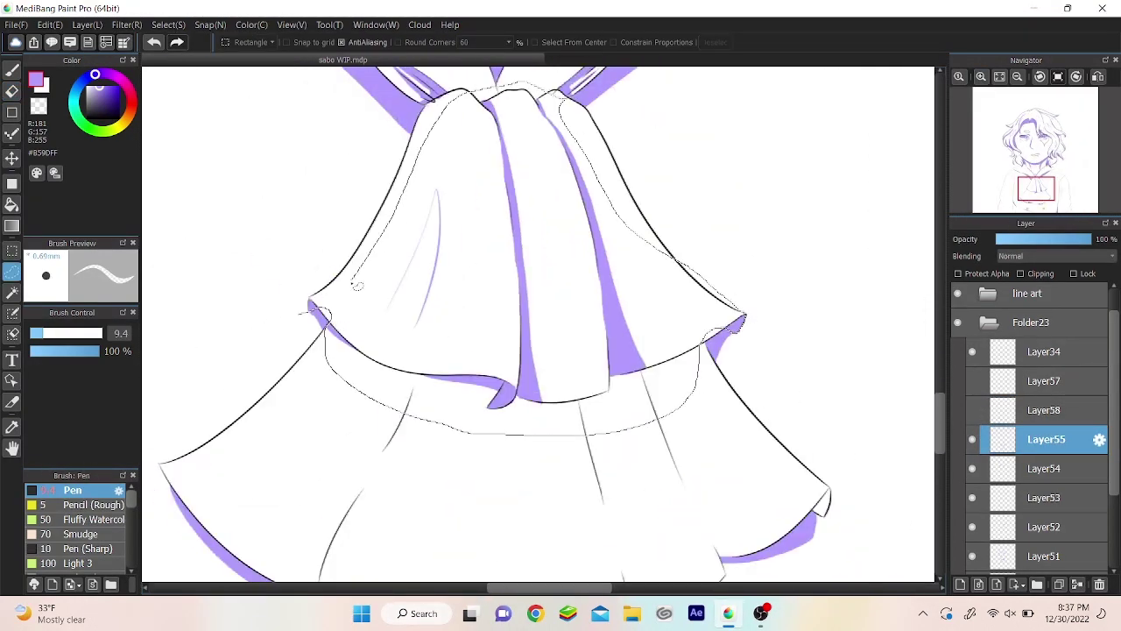
pyautogui.hotkey('ctrl', 'shift', 'n')
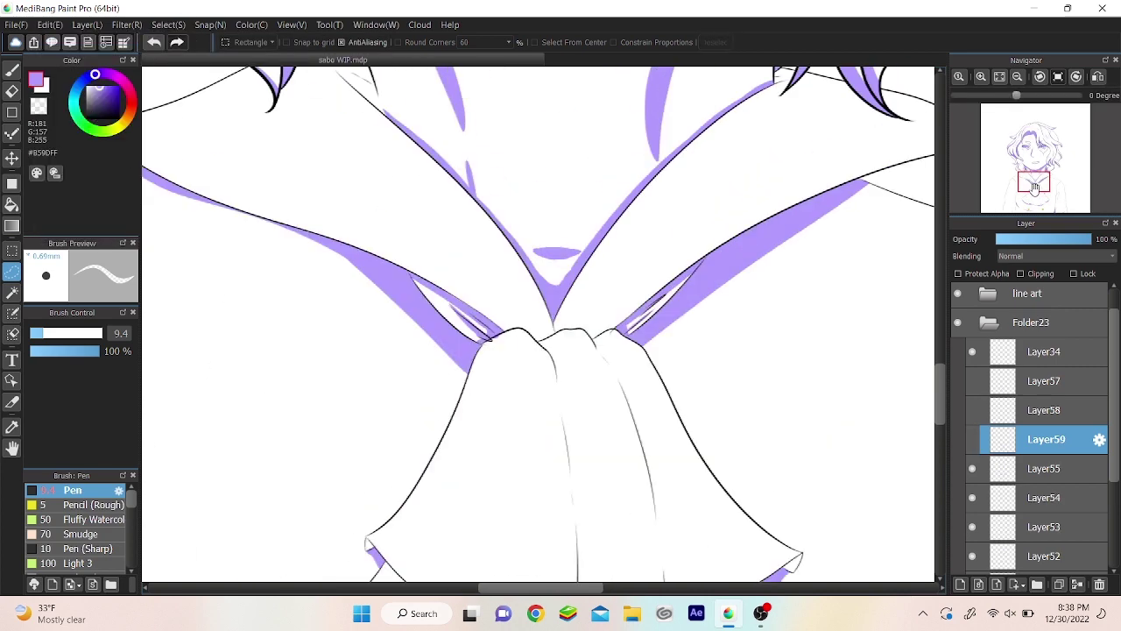
# Step: Merge the two hidden ruffle shading layers and move the lassoed shading of both folds beside the knot from Layer55 into them
pyautogui.scroll(3, 789, 351)
pyautogui.hotkey('ctrl', 'e')
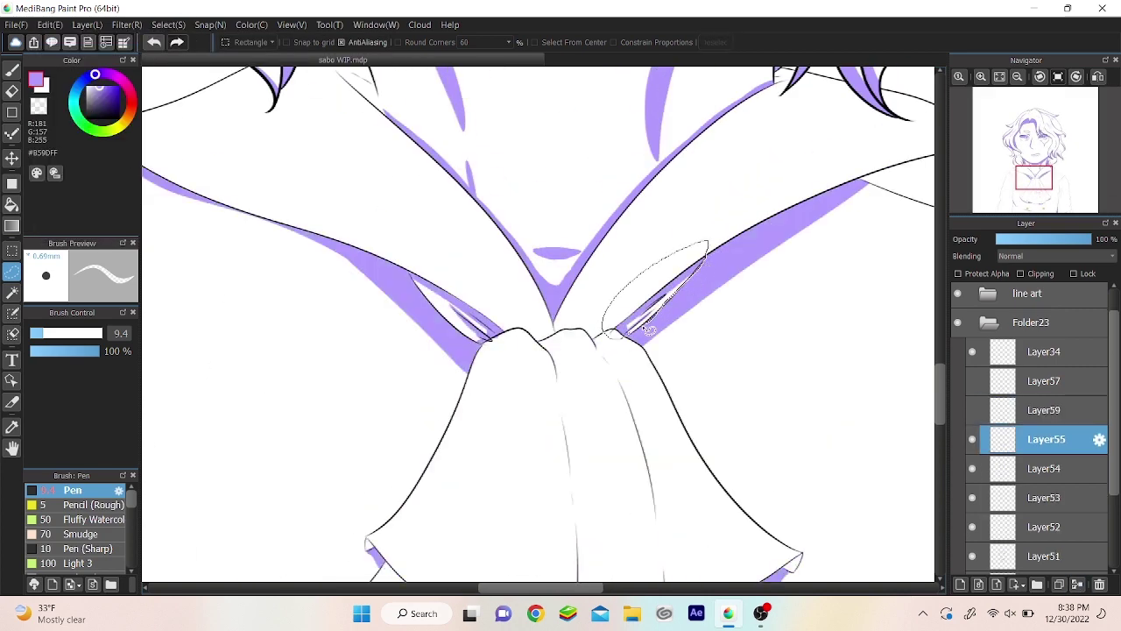
pyautogui.moveTo(649, 329); pyautogui.dragTo(705, 259)
pyautogui.scroll(1, 710, 267)
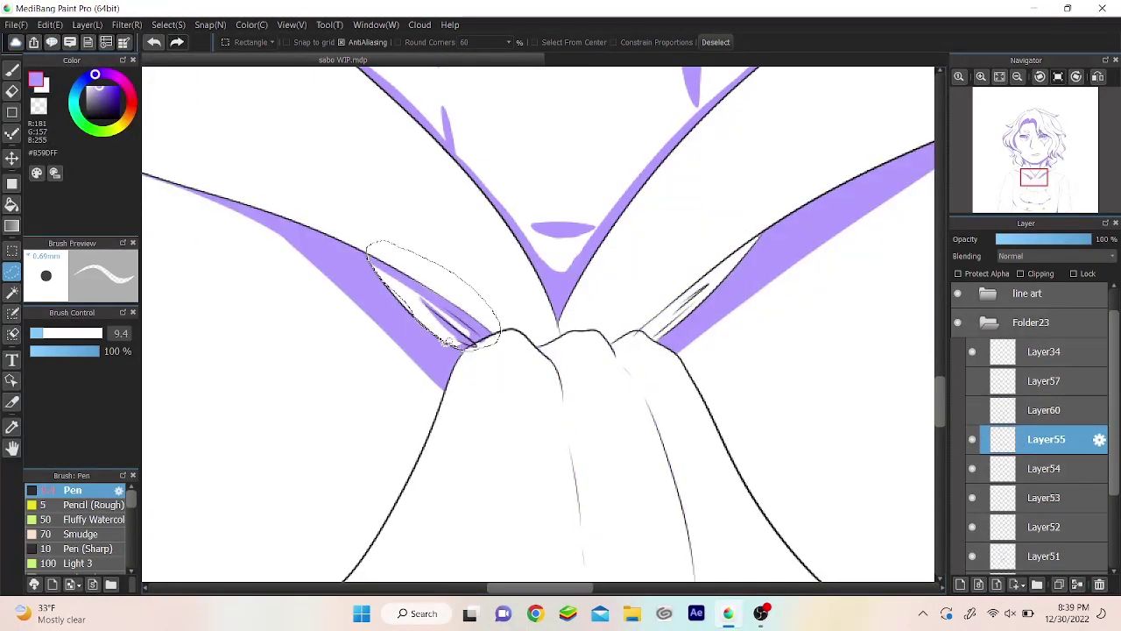
pyautogui.click(87, 24)
pyautogui.click(150, 115)
pyautogui.hotkey('ctrl', '0')
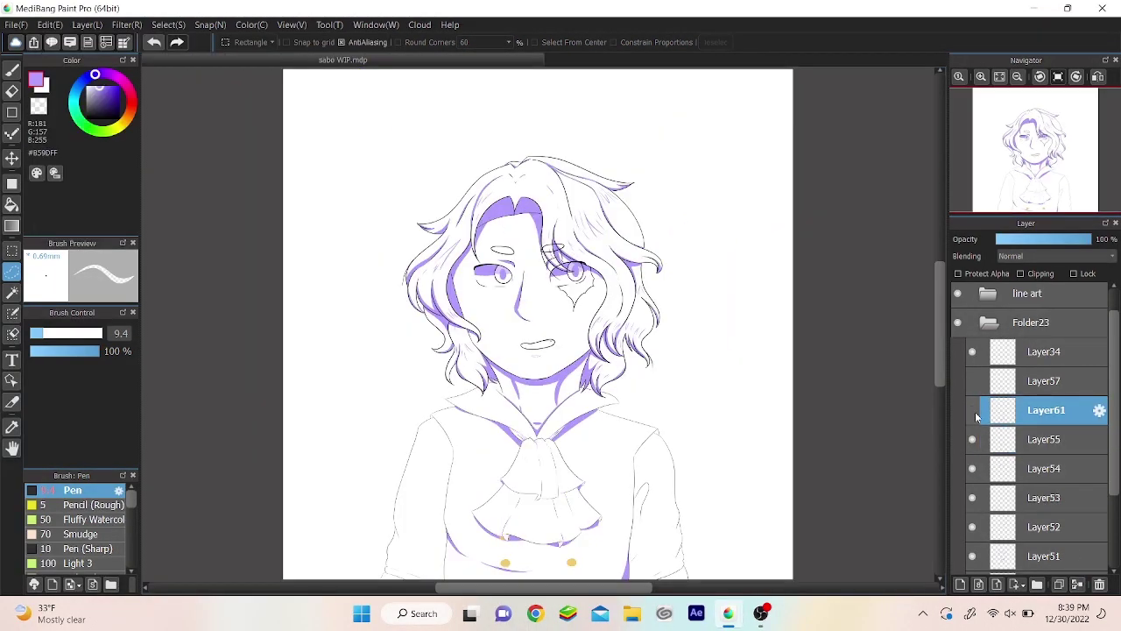
# Step: On new Layer62, shade the lower ruffle's right fold and curled corner in purple at pen size 9.4, with Layer61 and Layer55 hidden
pyautogui.hotkey('ctrl', 'shift', 'n')
pyautogui.scroll(5, 555, 514)
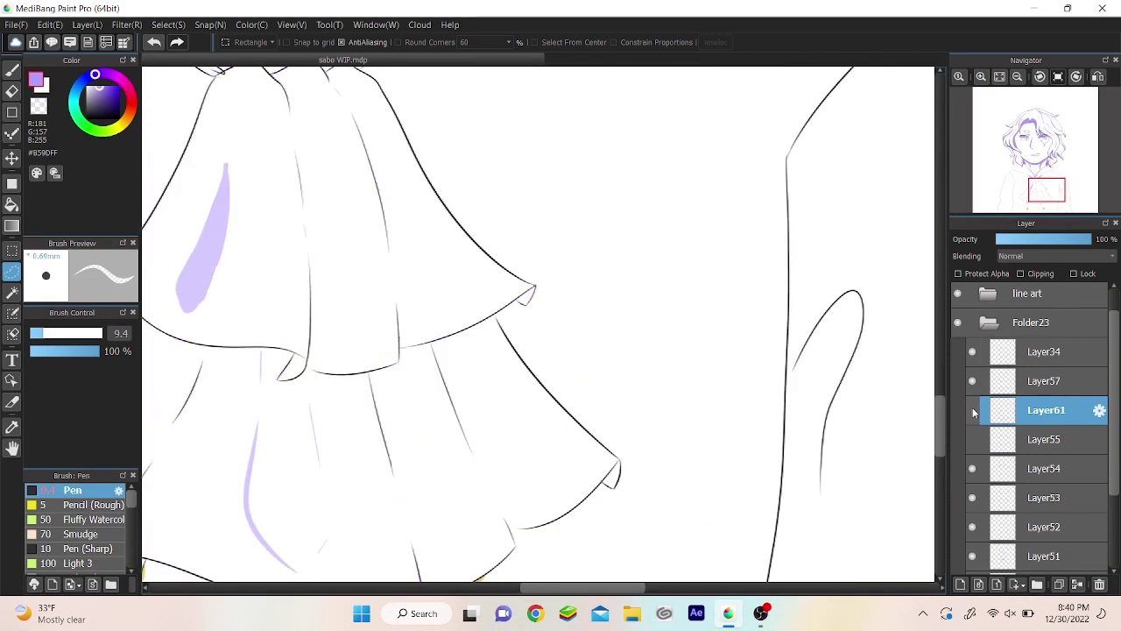
pyautogui.click(12, 72)
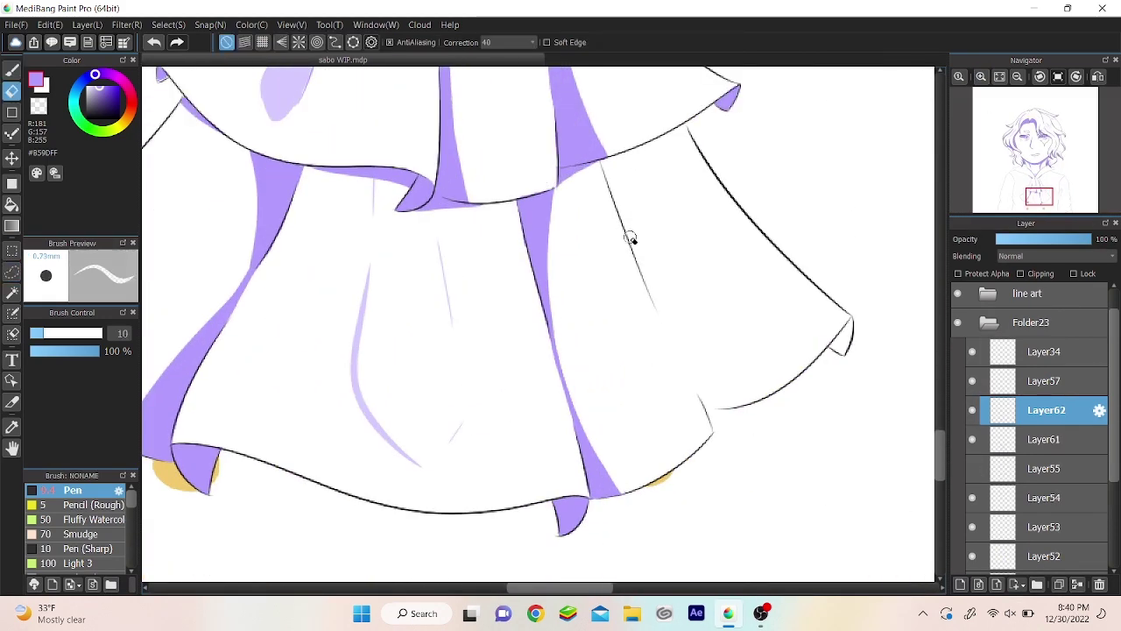
pyautogui.hotkey('ctrl', 'z')
pyautogui.press('h')
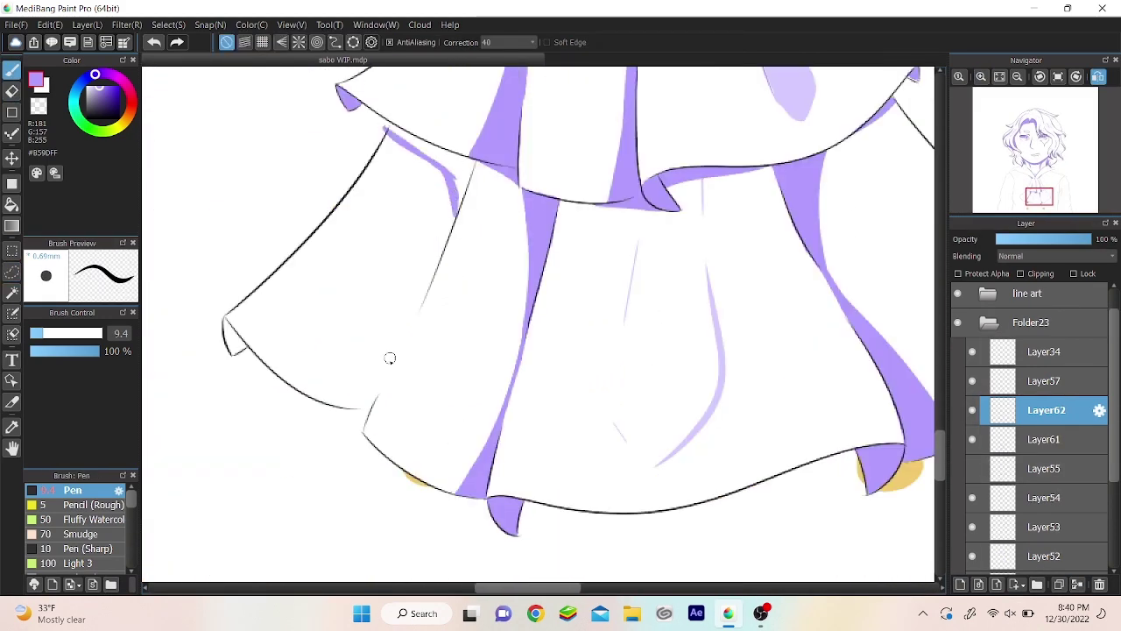
pyautogui.click(972, 438)
pyautogui.click(973, 439)
pyautogui.moveTo(972, 439); pyautogui.dragTo(973, 468)
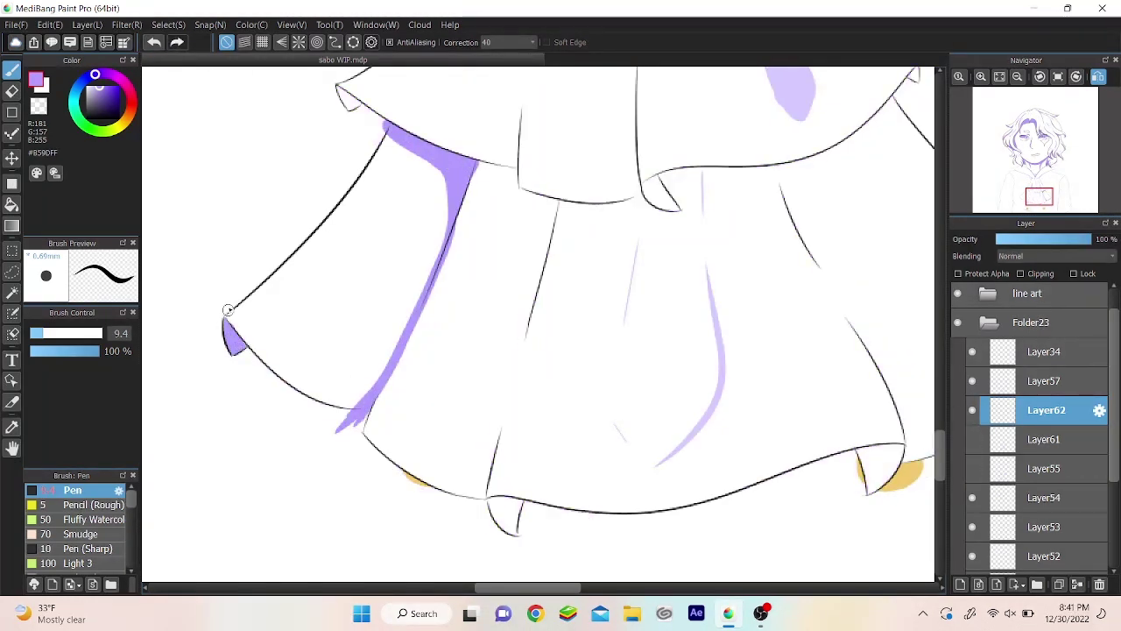
# Step: Clean the fold shading's edges with the eraser at size 10 and merge Layer62 and Layer57 into Layer61
pyautogui.click(12, 91)
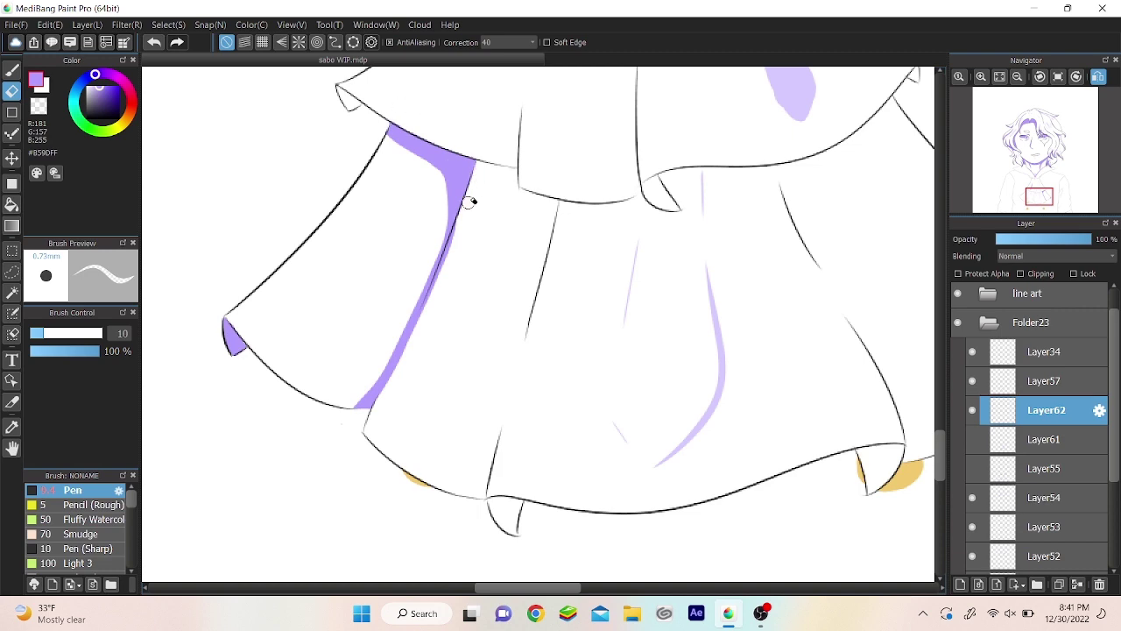
pyautogui.moveTo(468, 205); pyautogui.dragTo(432, 297)
pyautogui.press('h')
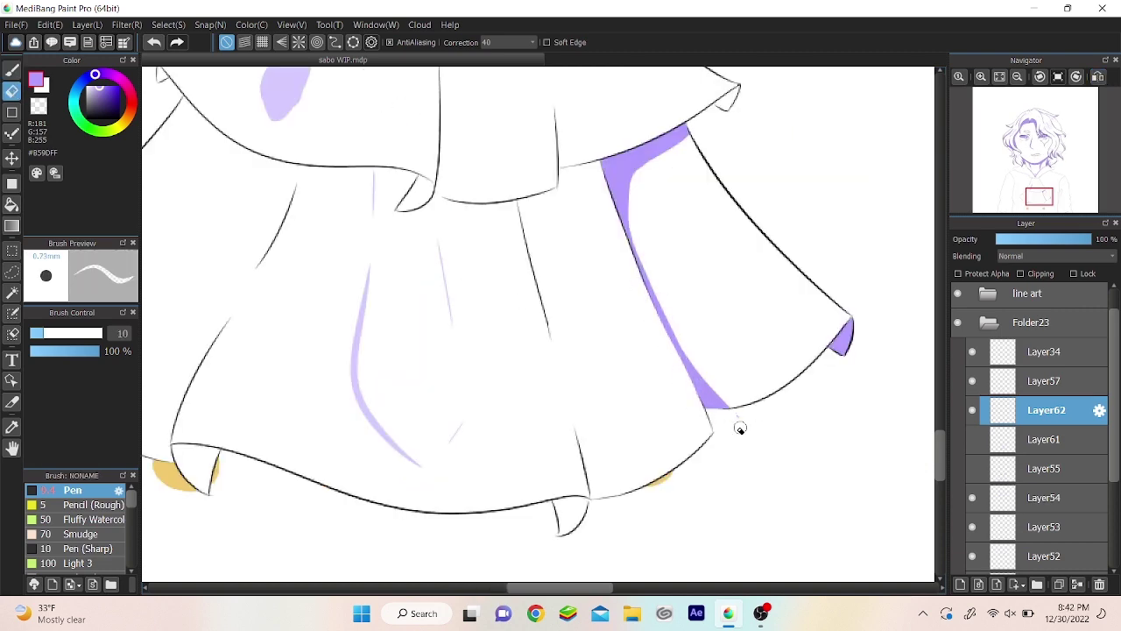
pyautogui.click(1000, 76)
pyautogui.hotkey('ctrl', 'y')
# Step: Create a selection from Layer34's opacity and shade the lower edges of both vest buttons on a new layer at pen size 9.4
pyautogui.click(168, 25)
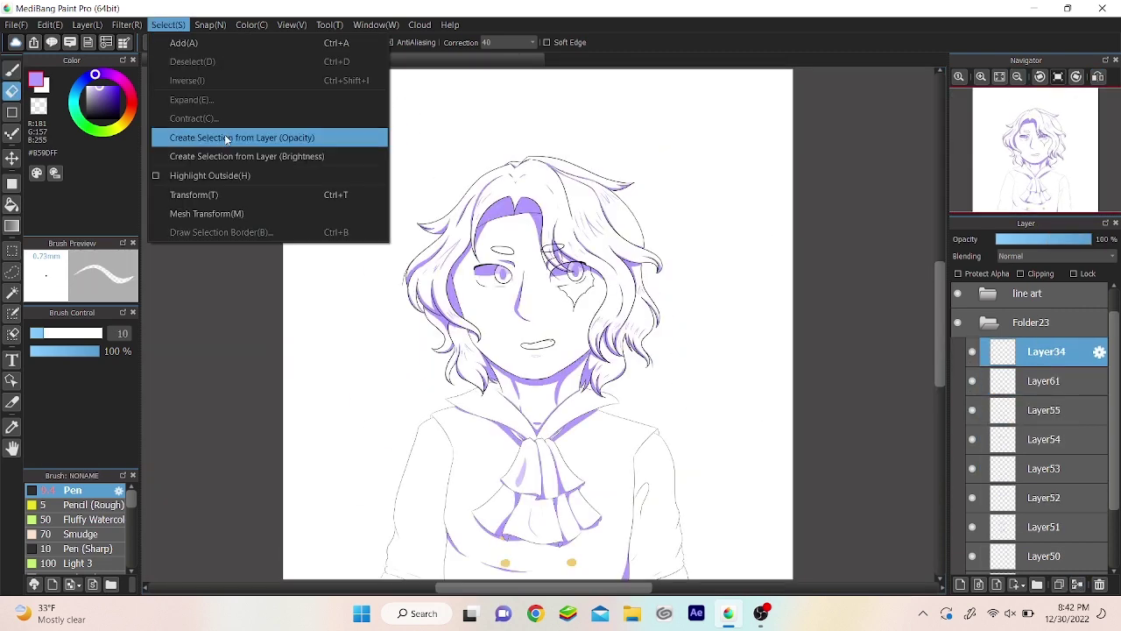
pyautogui.click(225, 138)
pyautogui.click(981, 77)
pyautogui.click(981, 76)
pyautogui.press('b')
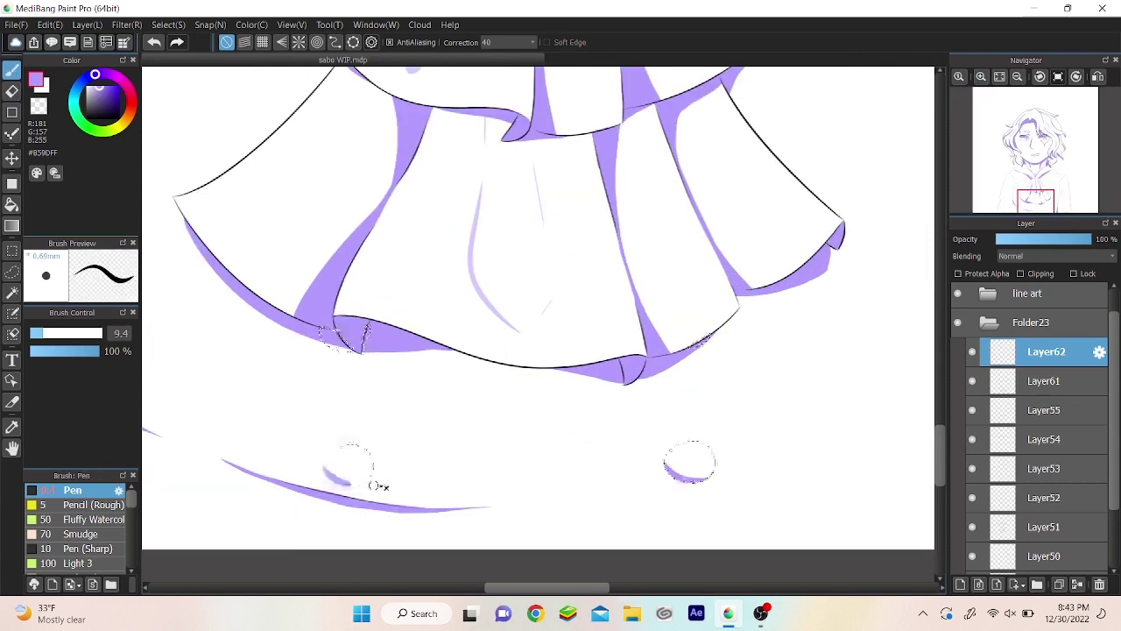
pyautogui.click(153, 42)
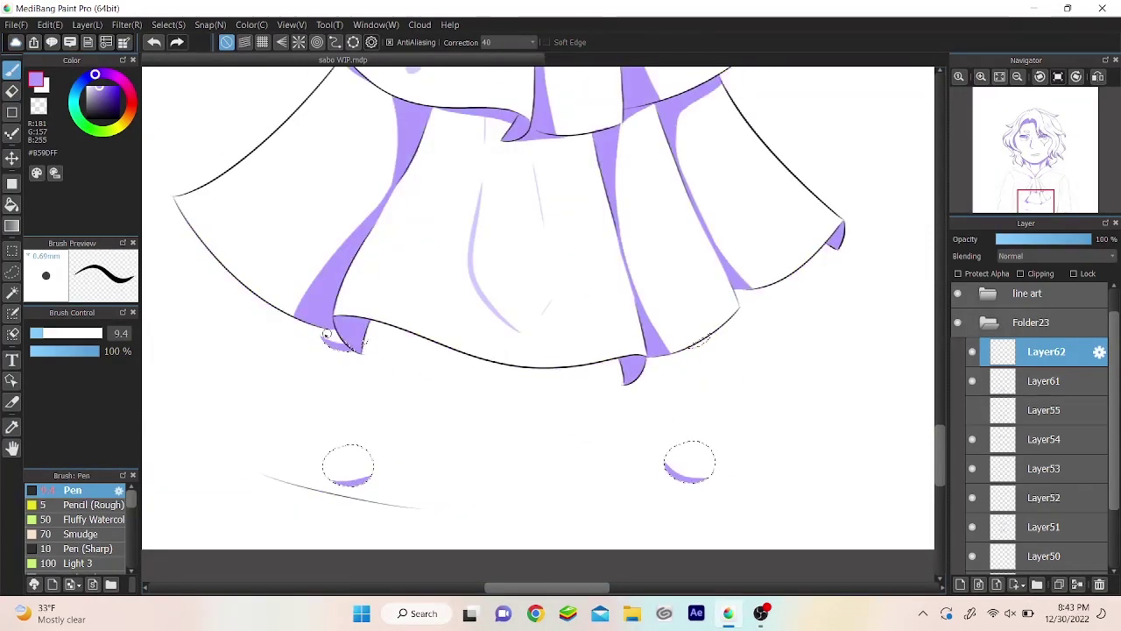
pyautogui.click(1018, 76)
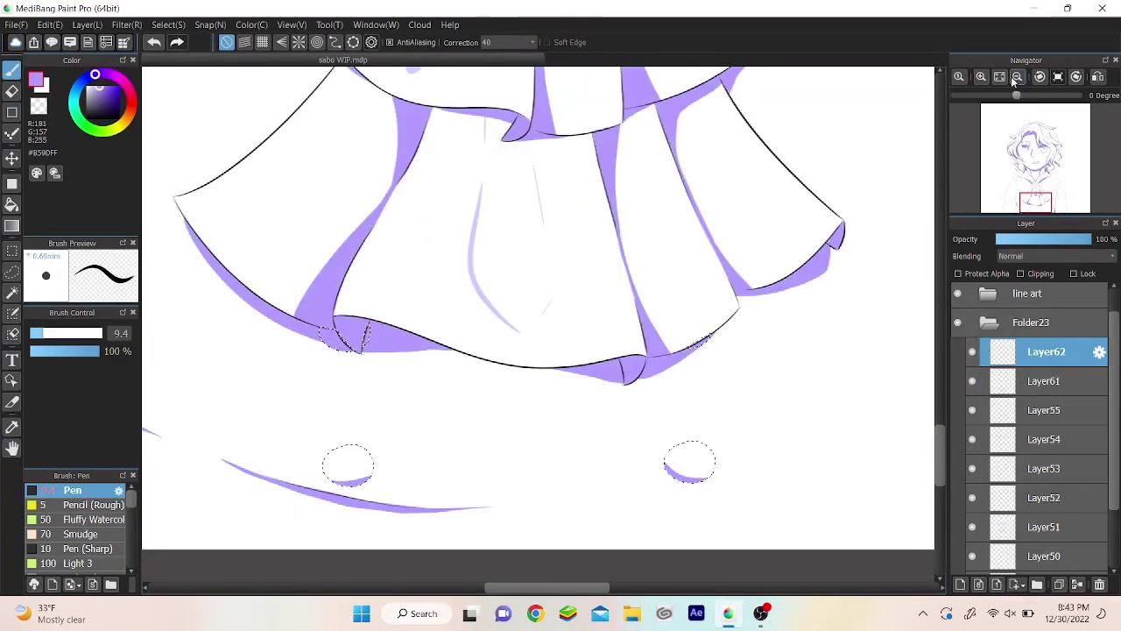
# Step: Create a selection from the opacity of Layer33 in the lower Folder23 and add Layer63 at the top of the upper Folder23
pyautogui.click(999, 76)
pyautogui.click(1034, 355)
pyautogui.click(988, 355)
pyautogui.click(960, 384)
pyautogui.click(959, 385)
pyautogui.click(988, 355)
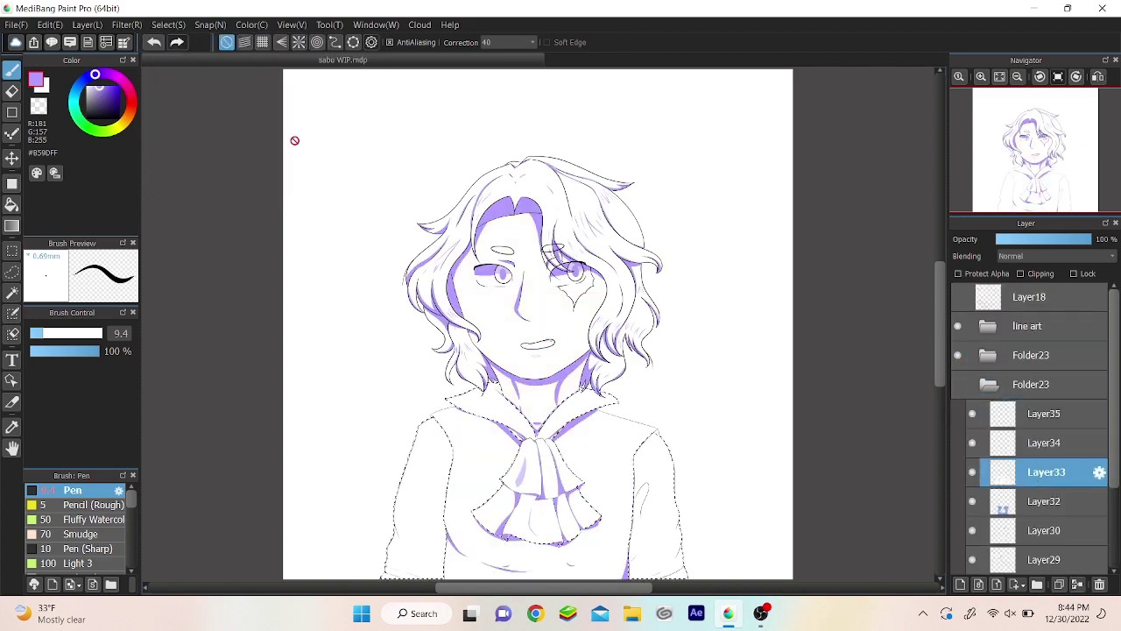
pyautogui.click(1047, 385)
# Step: On Layer63 at pen size 21, shade the collar along the neck opening, around the cravat knot and beneath the hair strands
pyautogui.hotkey('ctrl', '+')
pyautogui.hotkey('ctrl', '+')
pyautogui.hotkey('ctrl', '+')
pyautogui.press(']')
pyautogui.press(']')
pyautogui.press(']')
pyautogui.press(']')
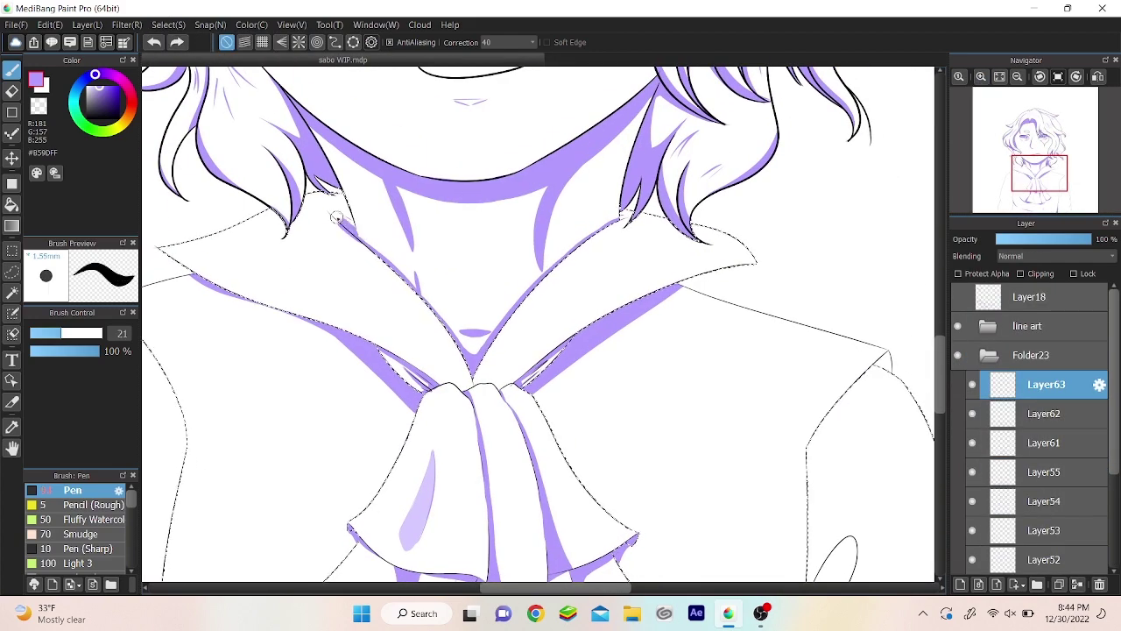
pyautogui.moveTo(434, 348); pyautogui.dragTo(473, 384)
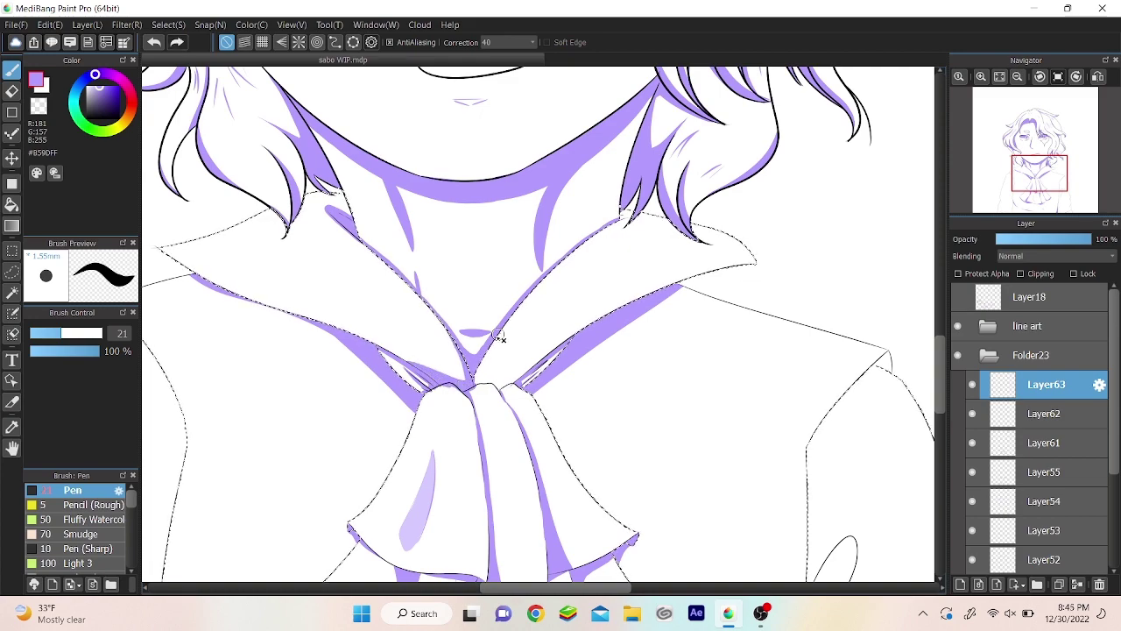
pyautogui.moveTo(473, 384); pyautogui.dragTo(573, 390)
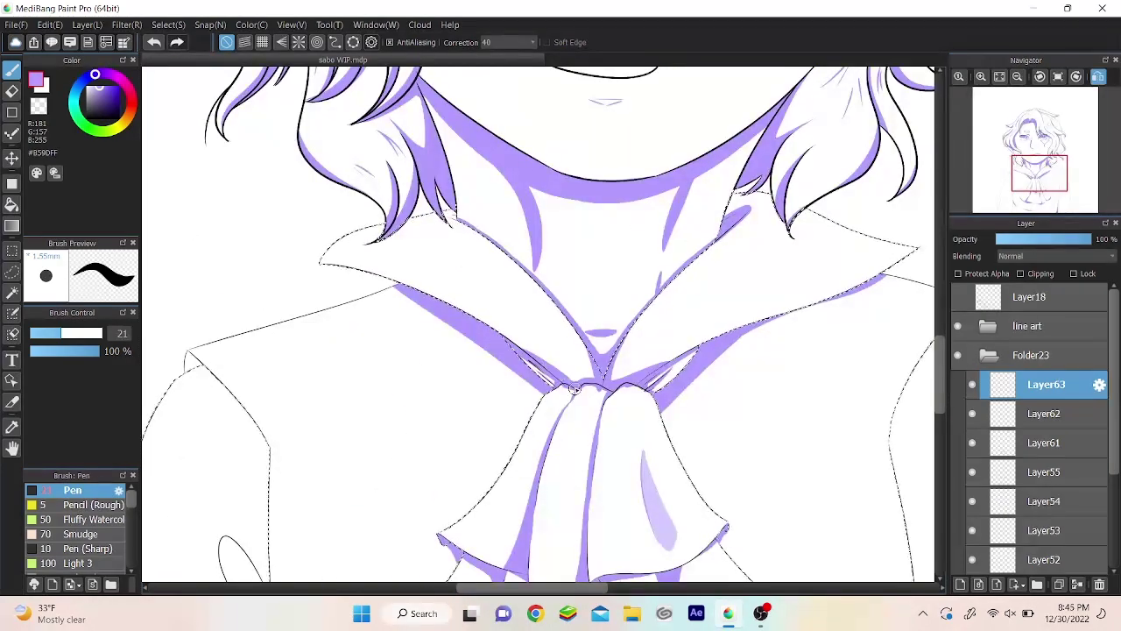
pyautogui.moveTo(871, 483); pyautogui.dragTo(748, 483)
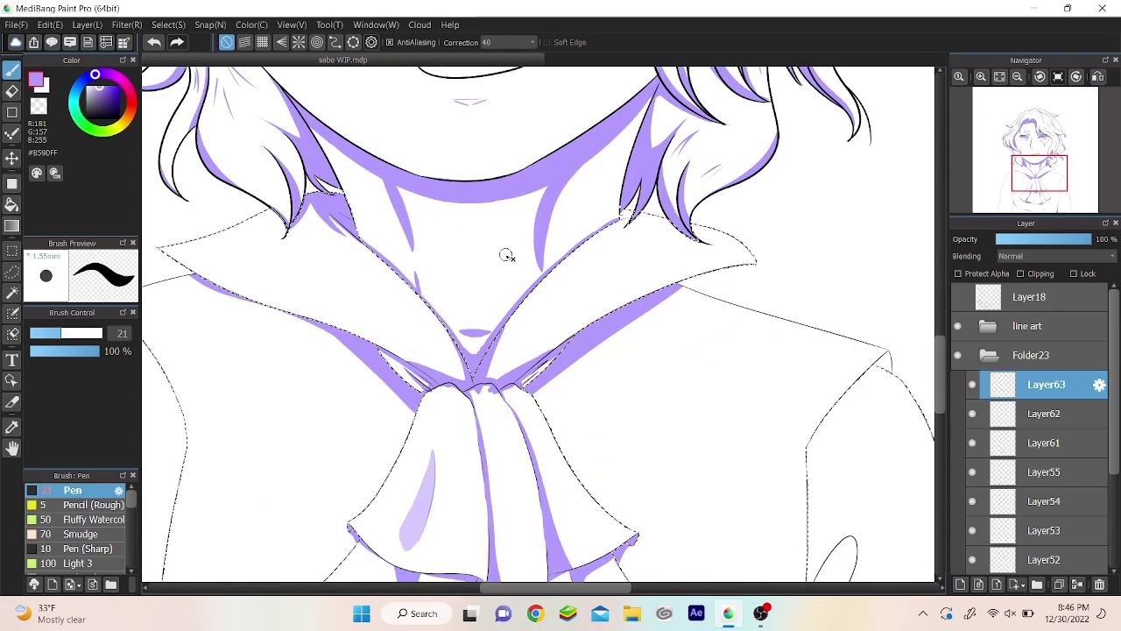
pyautogui.moveTo(507, 256); pyautogui.dragTo(641, 256)
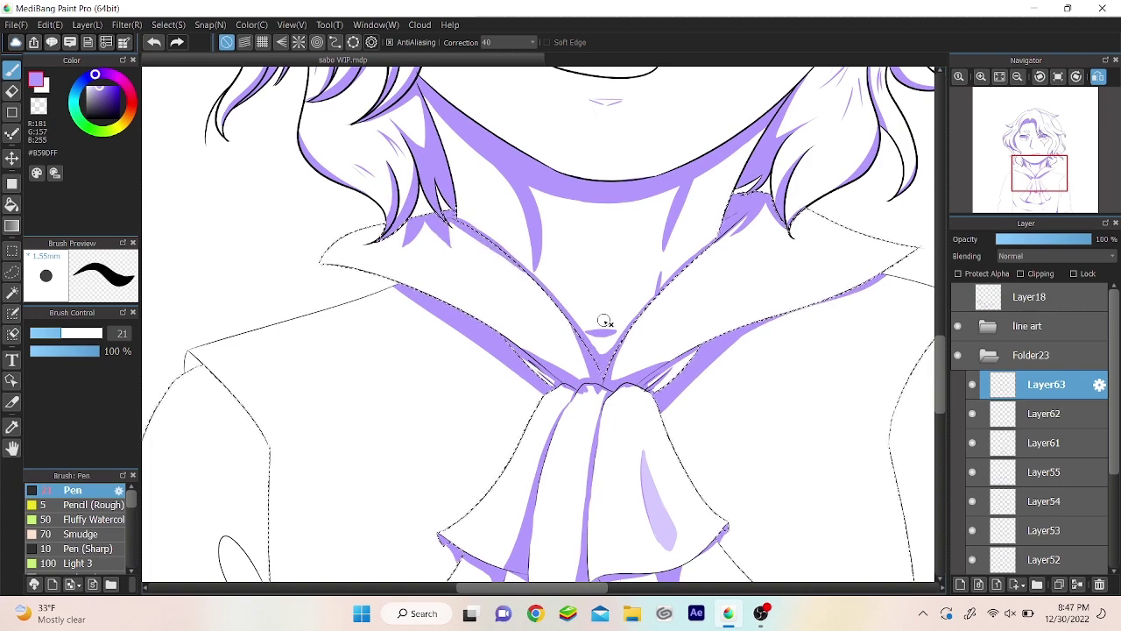
# Step: Shade the left sleeve's inner edge, elbow crease, lower creases and cuff on Layer63, cleaning the cuff with the eraser at size 10
pyautogui.scroll(-5, 605, 322)
pyautogui.scroll(5, 605, 321)
pyautogui.moveTo(394, 350); pyautogui.dragTo(490, 368)
pyautogui.moveTo(569, 197)
pyautogui.mouseDown()
pyautogui.moveTo(545, 468)
pyautogui.moveTo(674, 476)
pyautogui.moveTo(560, 368)
pyautogui.mouseUp()
pyautogui.moveTo(508, 341); pyautogui.dragTo(544, 410)
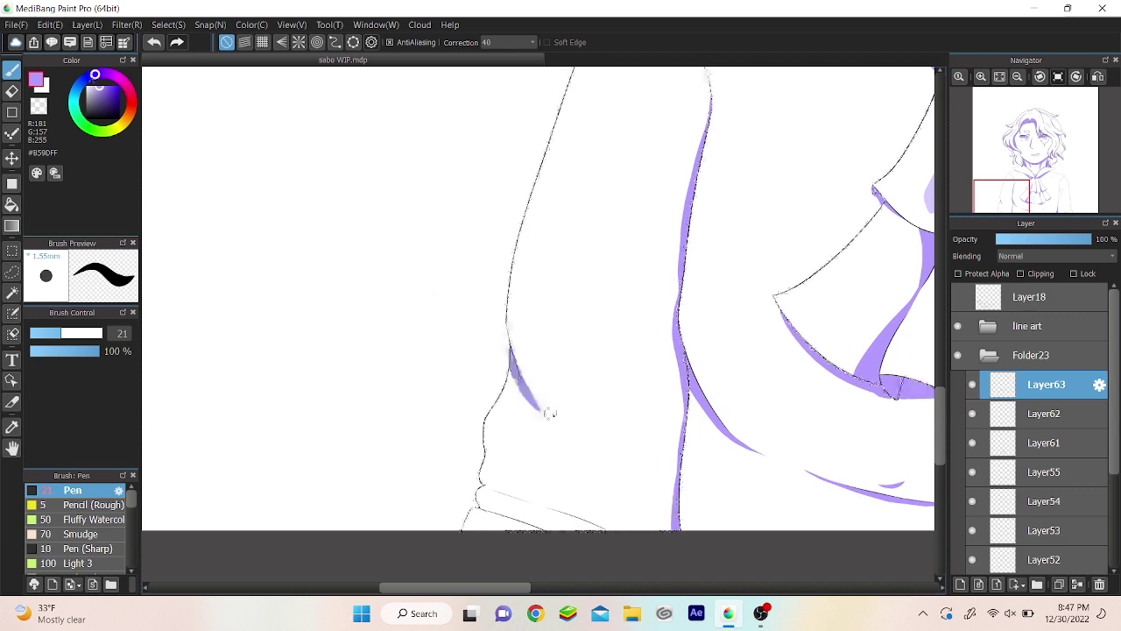
pyautogui.moveTo(652, 519); pyautogui.dragTo(446, 453)
pyautogui.moveTo(365, 395); pyautogui.dragTo(419, 425)
pyautogui.moveTo(273, 419); pyautogui.dragTo(362, 447)
pyautogui.press('e')
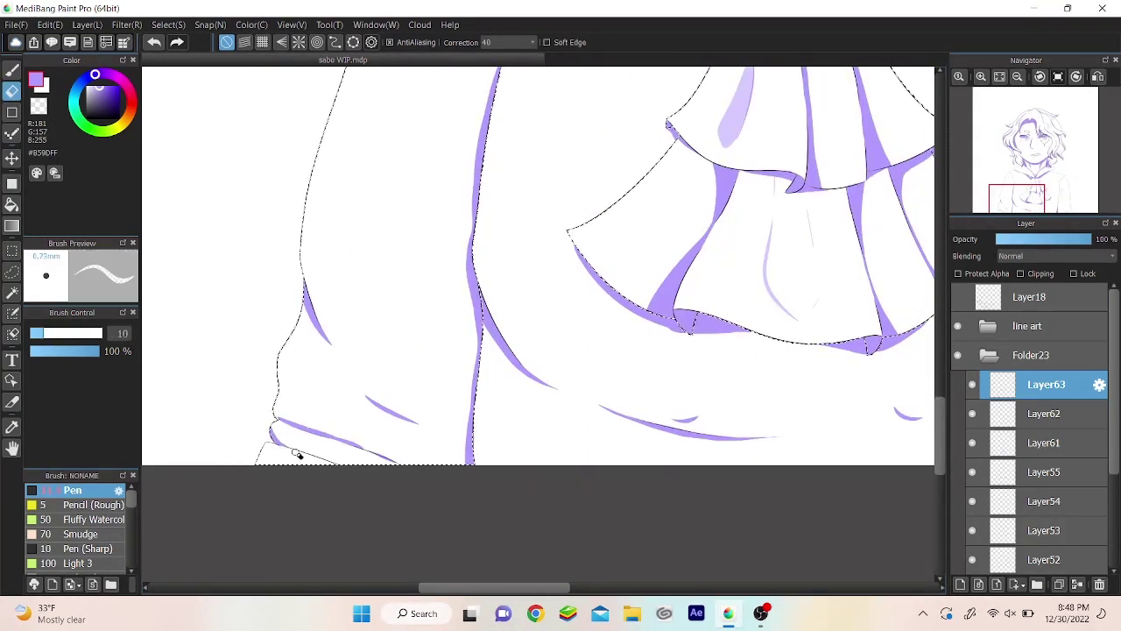
# Step: Shade the left armhole seam on Layer63 at pen size 11.4, clear the selection and hide Layer61 to clean the edges
pyautogui.press('b')
pyautogui.moveTo(500, 77); pyautogui.dragTo(413, 383)
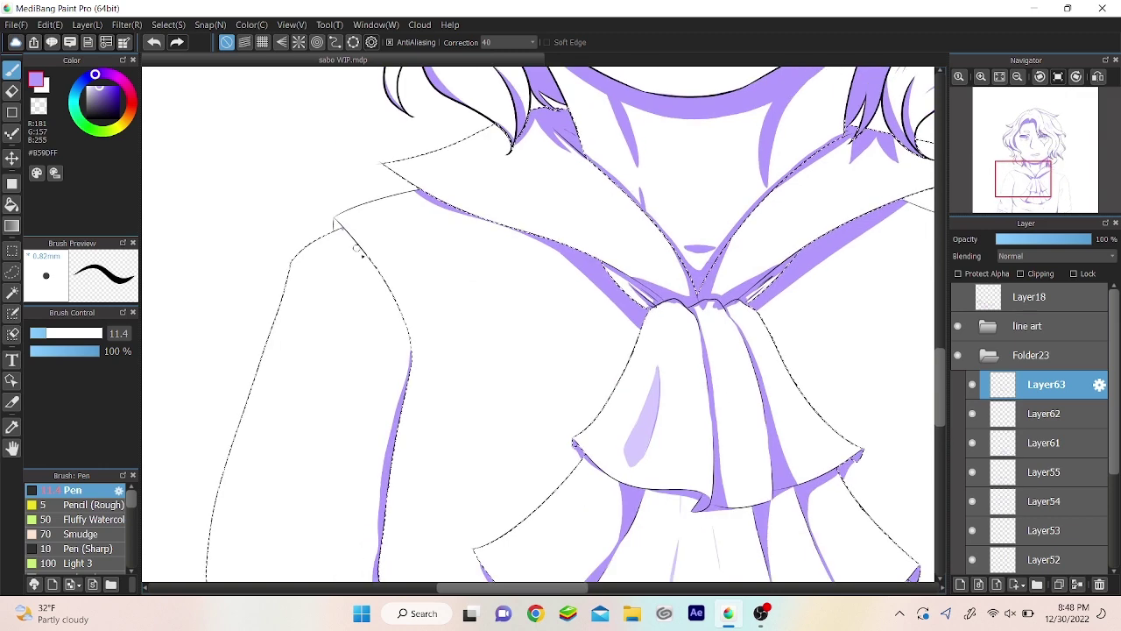
pyautogui.hotkey('ctrl', 'd')
pyautogui.click(972, 443)
pyautogui.press('e')
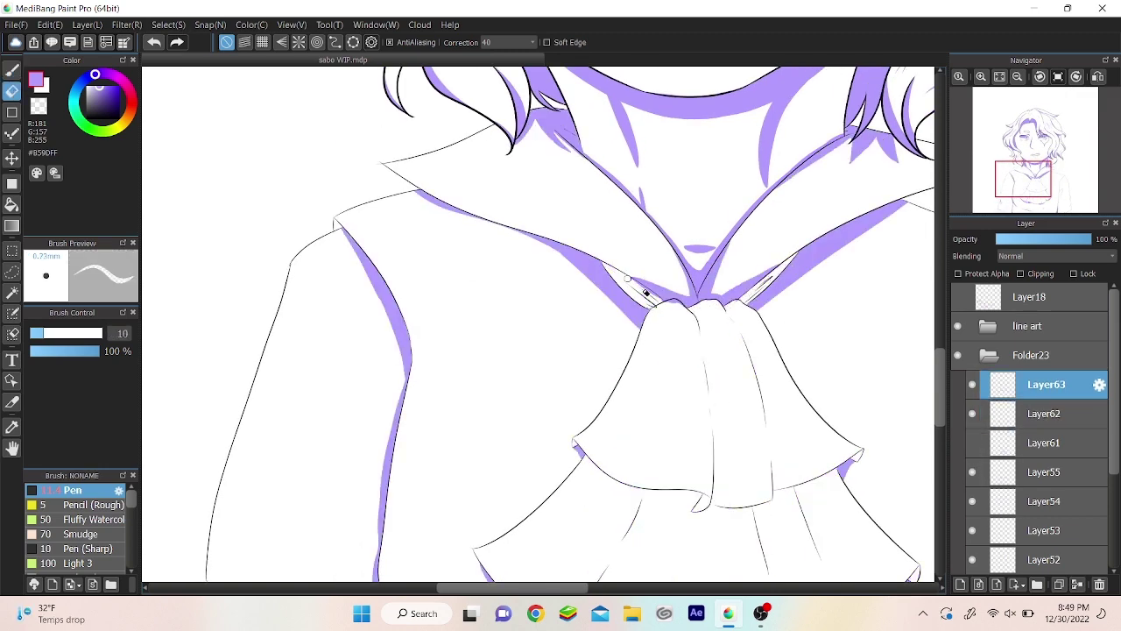
# Step: Hide Layer62 and shade the small corner at the tip of the left shoulder with the pen at size 11.4
pyautogui.press('b')
pyautogui.moveTo(334, 219); pyautogui.dragTo(341, 232)
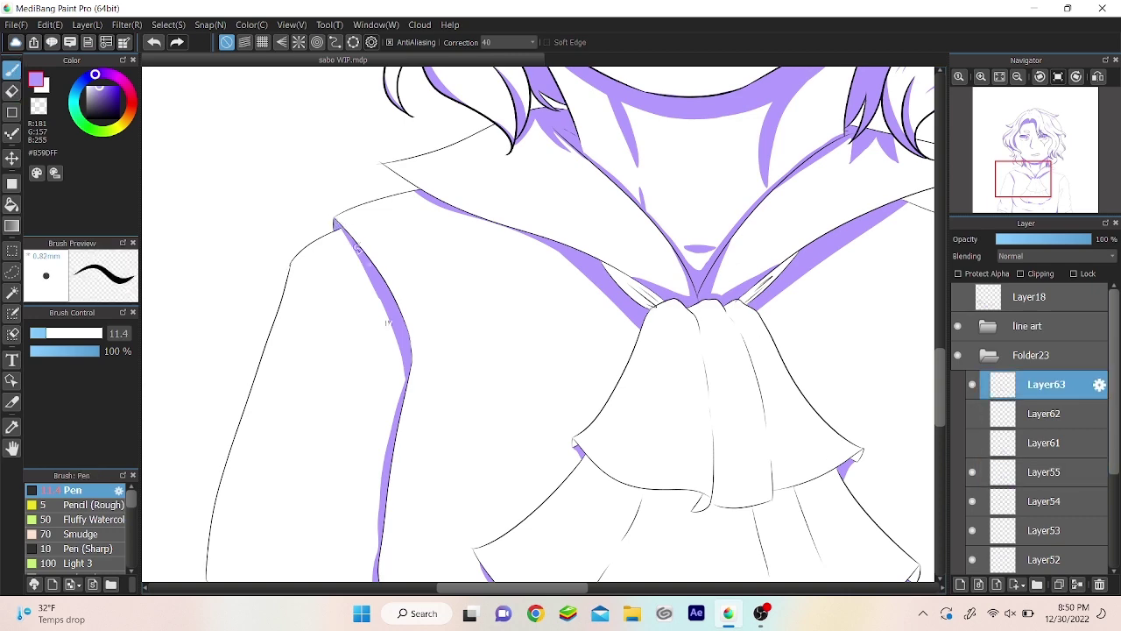
pyautogui.press('e')
pyautogui.press('b')
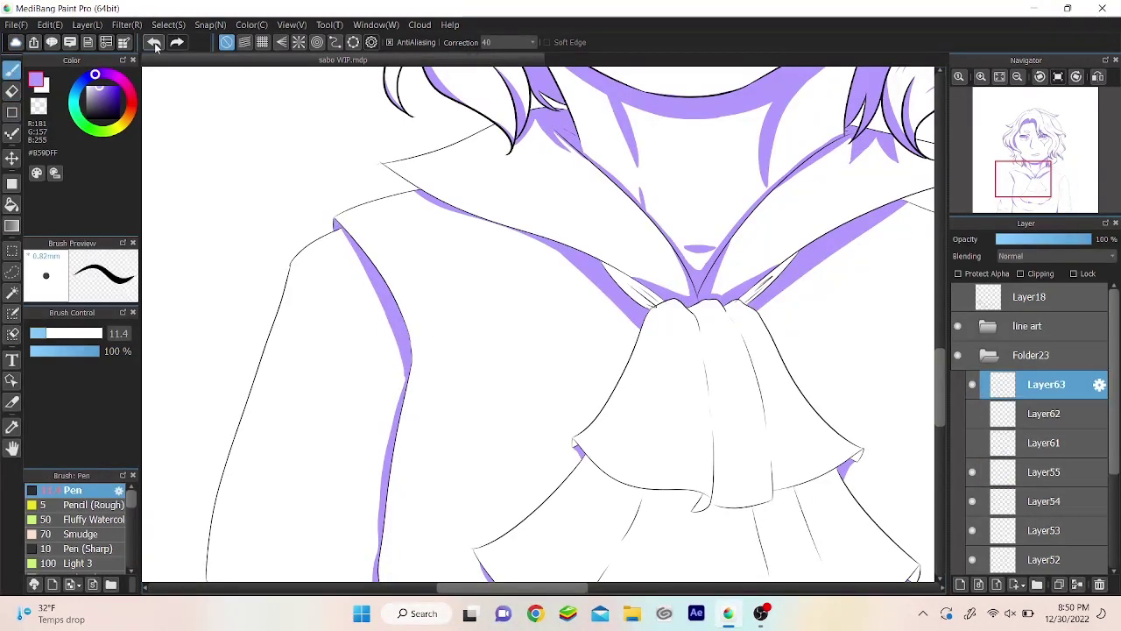
# Step: Shade the right shoulder's tip on Layer55, hide that layer, and shade the right armhole seam on Layer63, cleaning its edge
pyautogui.click(1043, 472)
pyautogui.hscroll(5, 712, 295)
pyautogui.click(1043, 385)
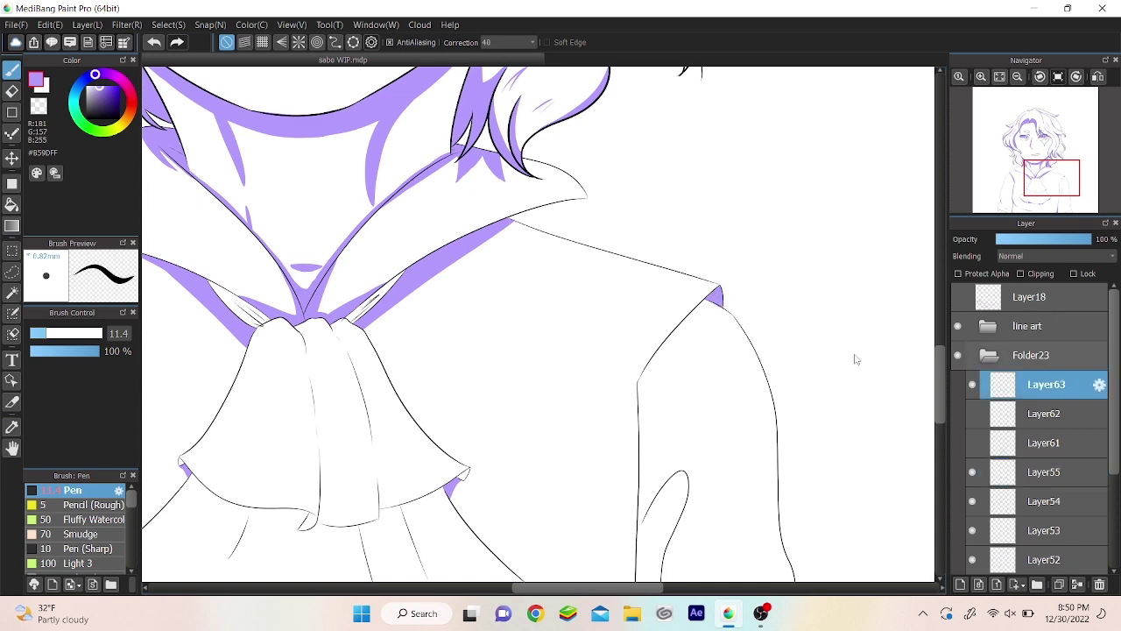
pyautogui.moveTo(717, 302); pyautogui.dragTo(638, 383)
pyautogui.press('e')
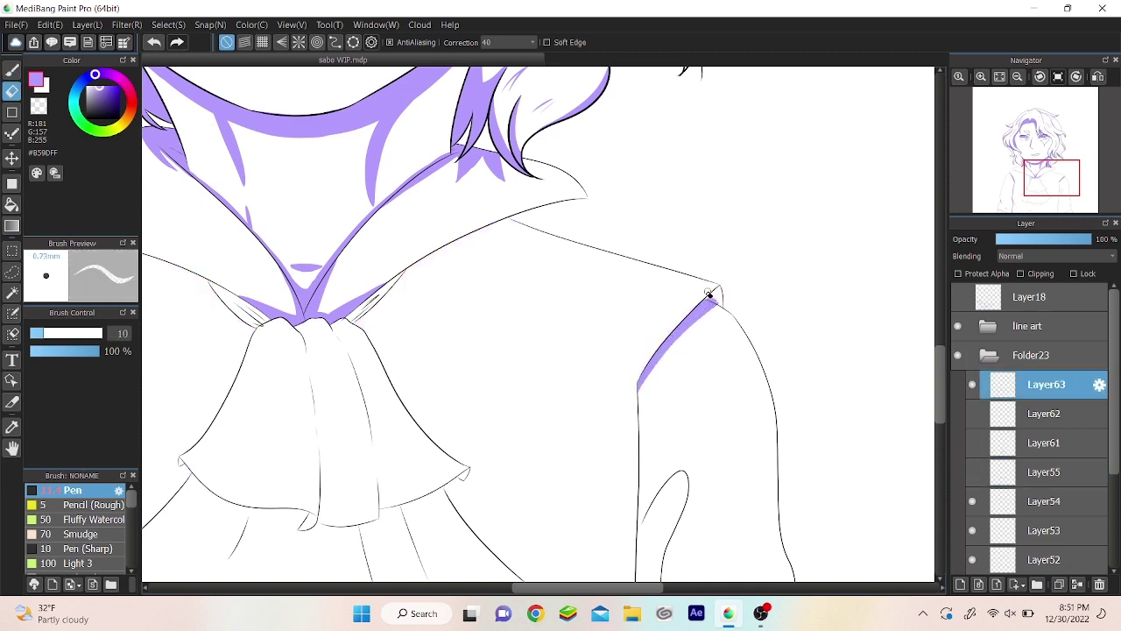
# Step: On new Layer64, fill the looped fold on the right sleeve with purple at pen size 11.4 and clean its edge
pyautogui.scroll(-3, 1027, 145)
pyautogui.scroll(5, 649, 552)
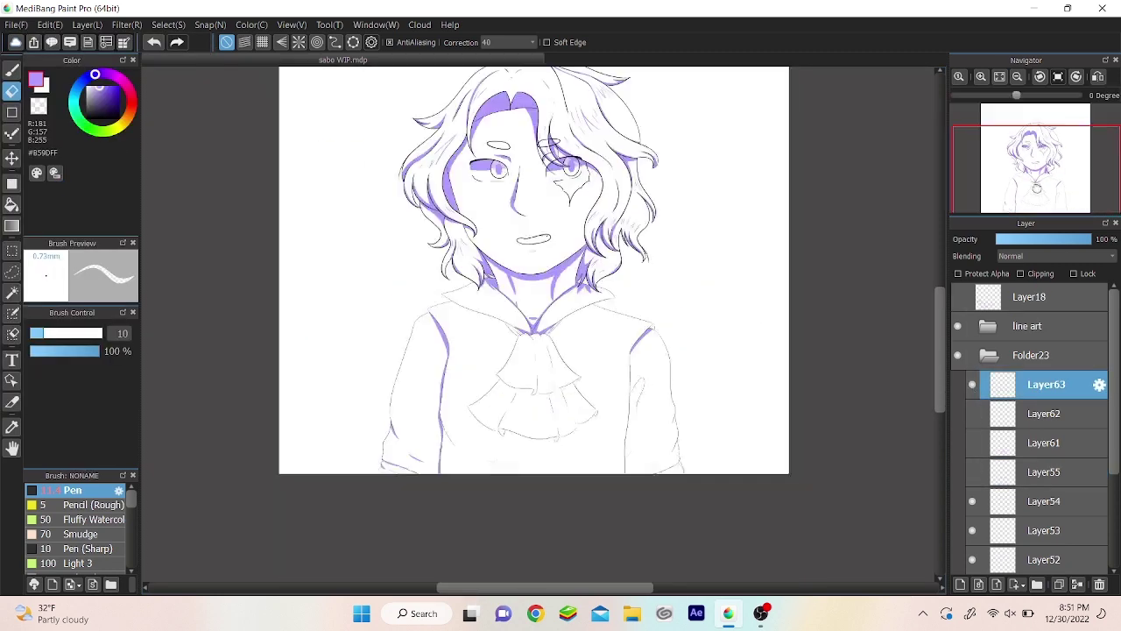
pyautogui.hotkey('ctrl', 'shift', 'n')
pyautogui.press('b')
pyautogui.moveTo(601, 183); pyautogui.dragTo(567, 371)
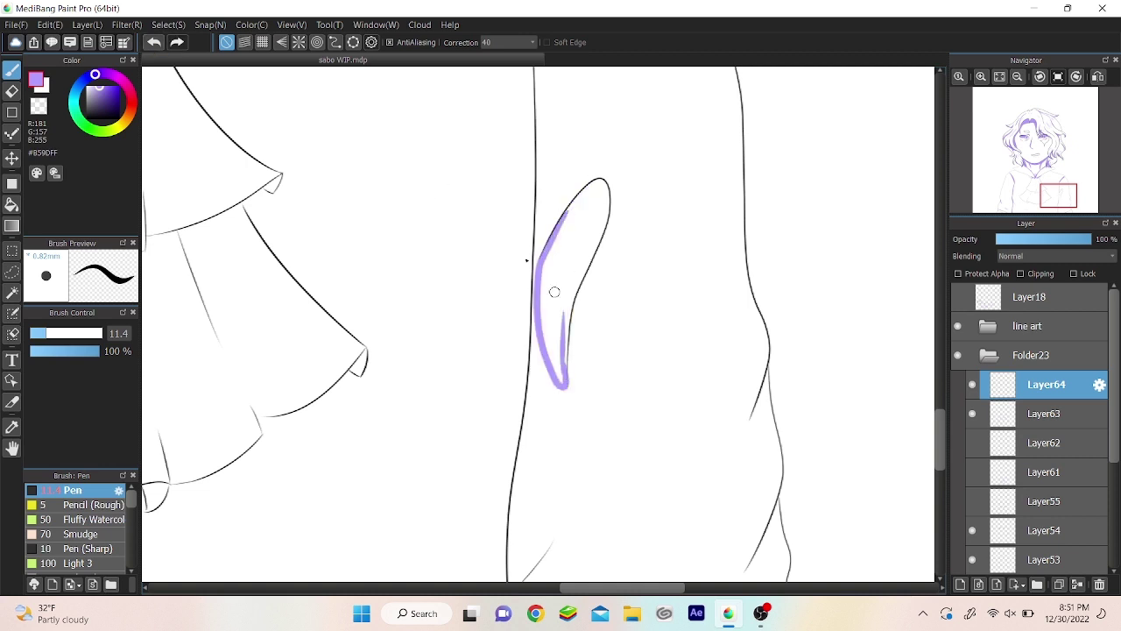
pyautogui.press('h')
pyautogui.press('h')
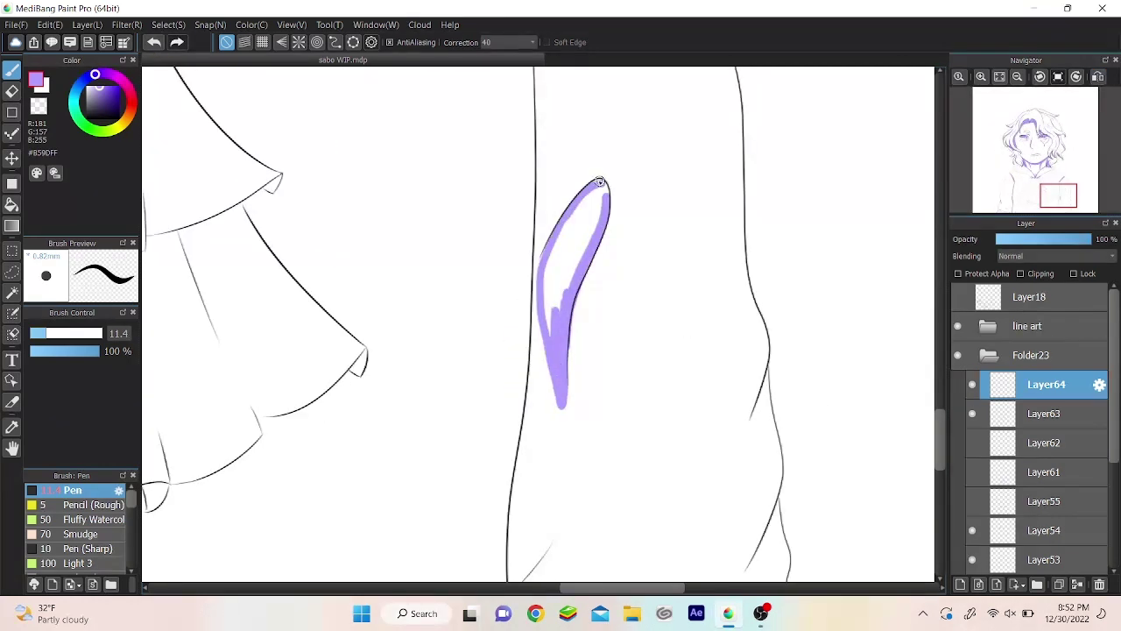
pyautogui.hotkey('ctrl', 'z')
pyautogui.press('e')
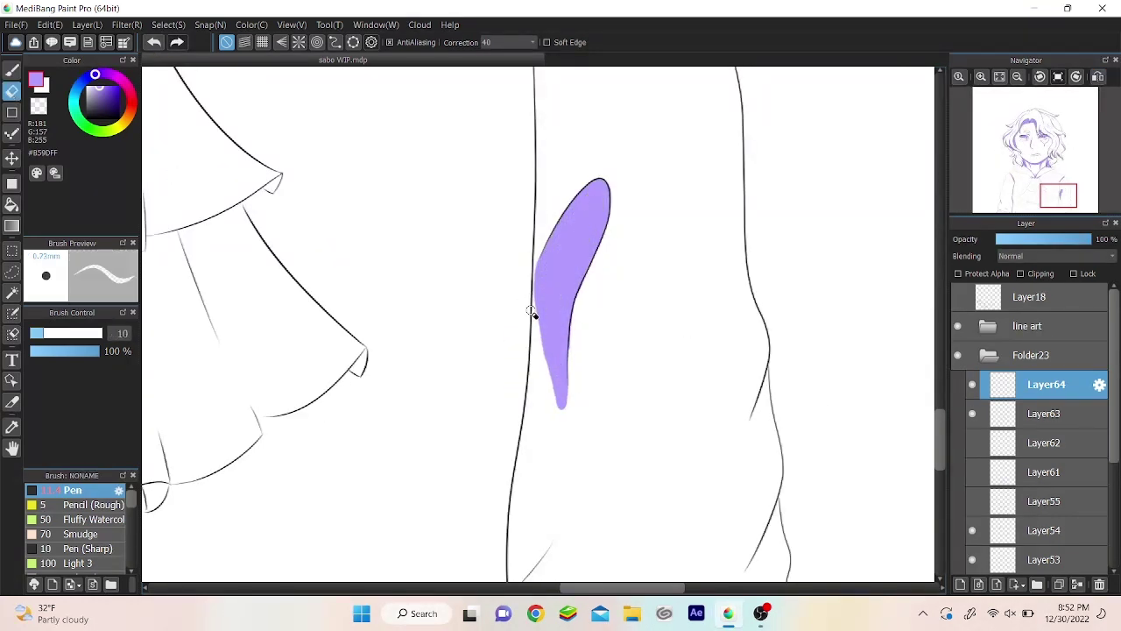
# Step: Set Layer64's opacity to 49% and merge it into Layer63
pyautogui.hotkey('ctrl', '0')
pyautogui.click(1044, 239)
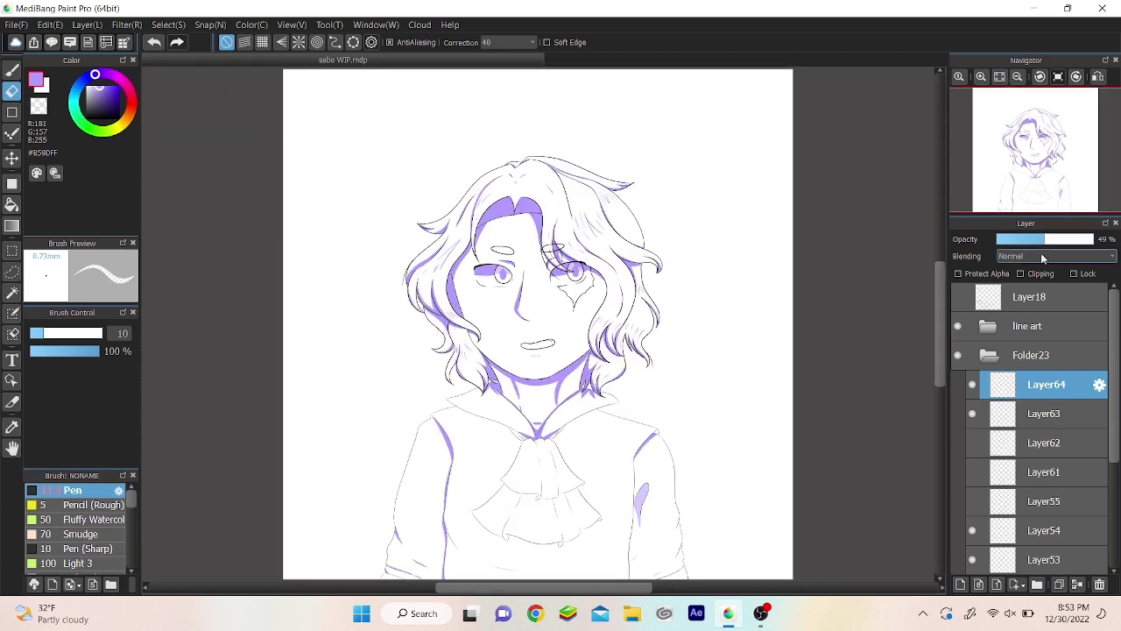
pyautogui.hotkey('ctrl', 'z')
# Step: Shade the short crease above the right sleeve's cuff and the lower outer crease on Layer63, erasing overflow at size 10
pyautogui.scroll(3, 292, 318)
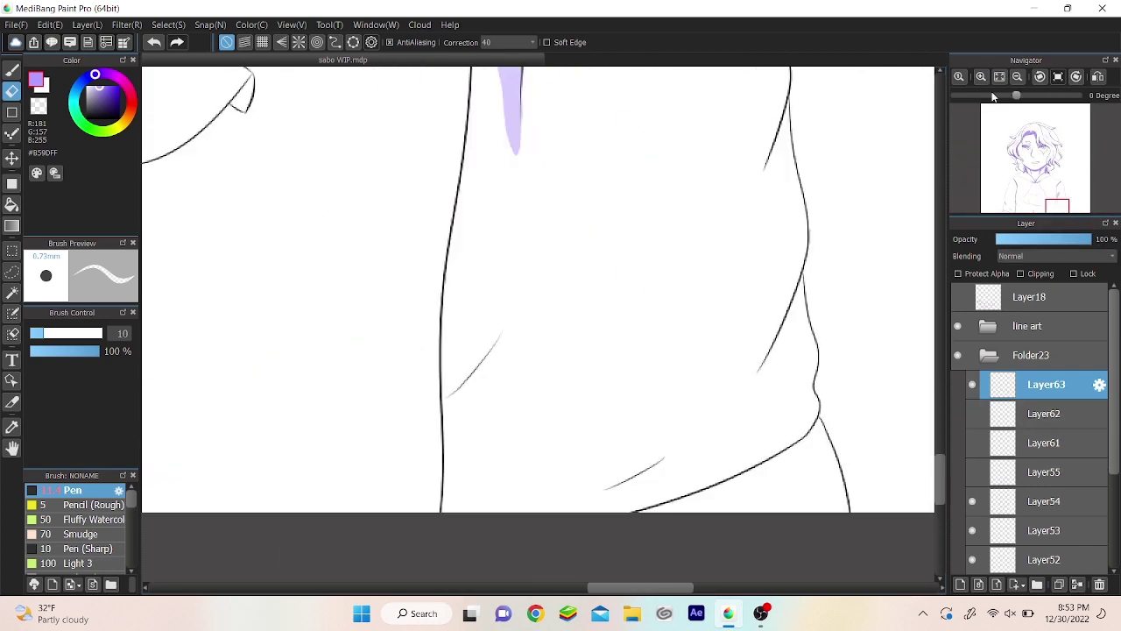
pyautogui.press('b')
pyautogui.scroll(-5, 193, 110)
pyautogui.press('e')
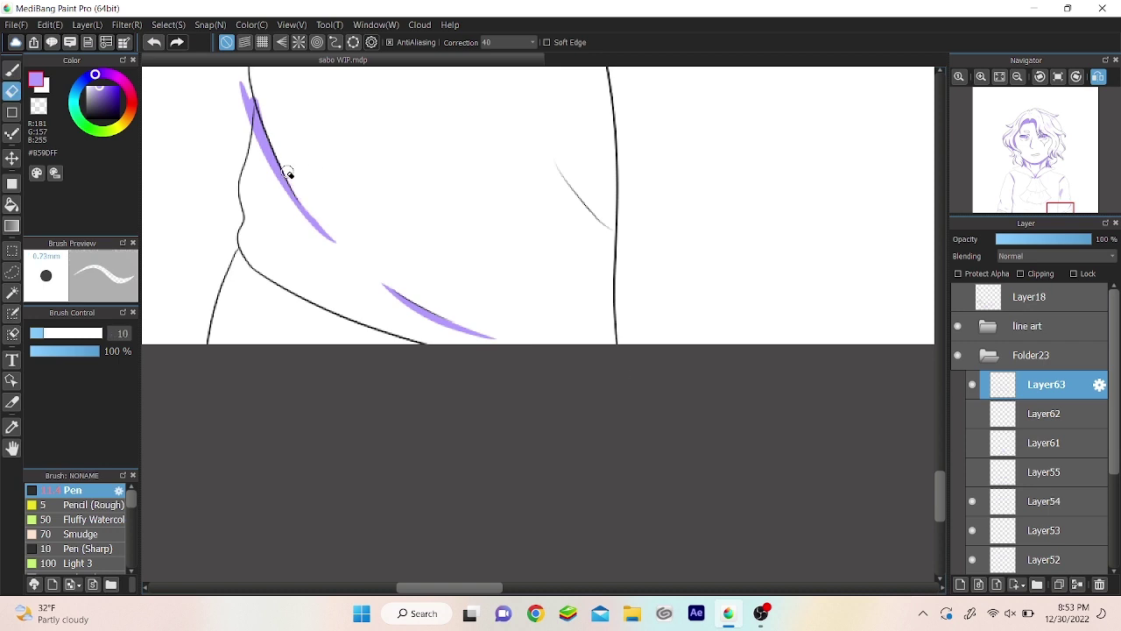
pyautogui.scroll(5, 245, 87)
# Step: Extend the right sleeve's lower outer crease shading upward along its inner side at pen size 11.4 and erase the overflow
pyautogui.press('b')
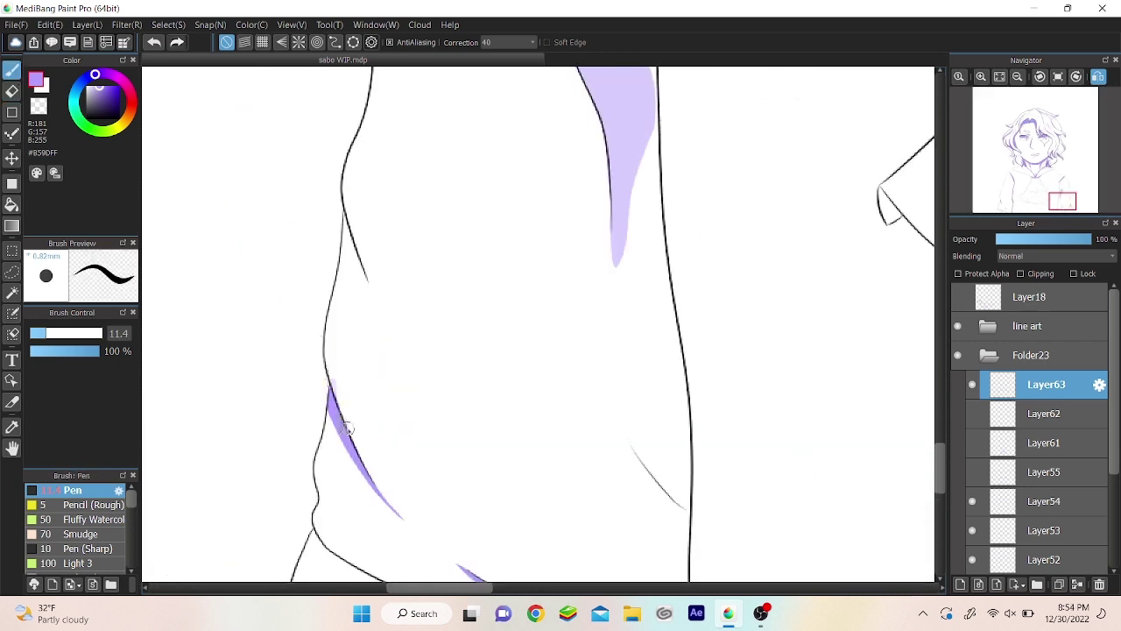
pyautogui.press('e')
pyautogui.moveTo(350, 435)
pyautogui.mouseDown()
pyautogui.moveTo(351, 400)
pyautogui.moveTo(324, 348)
pyautogui.mouseUp()
pyautogui.press('b')
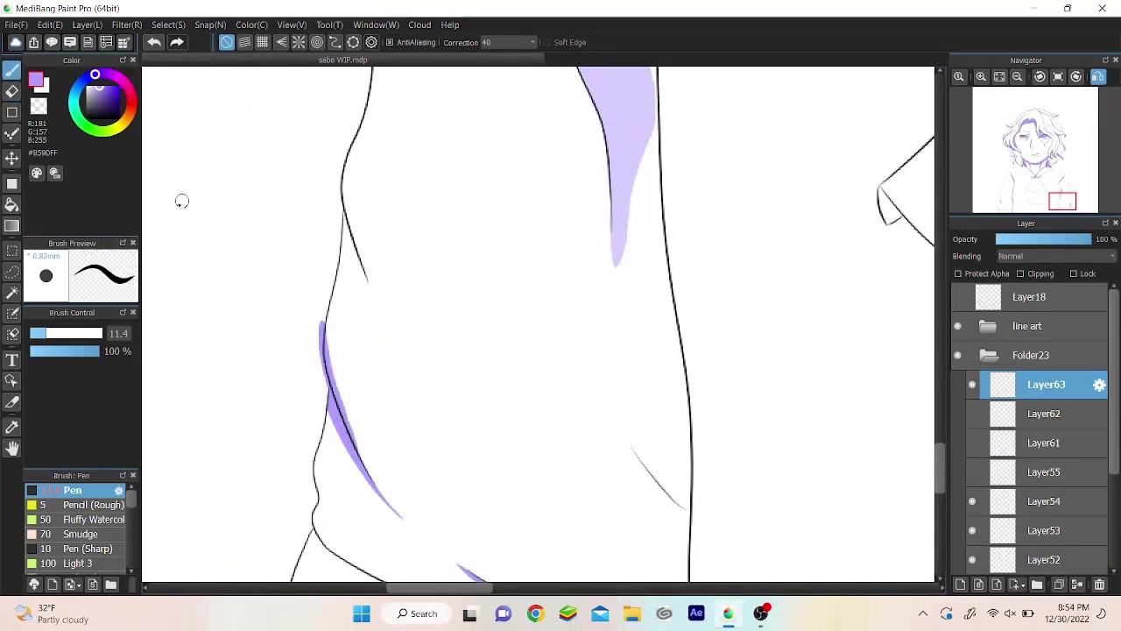
pyautogui.press('e')
pyautogui.moveTo(351, 412); pyautogui.dragTo(321, 325)
# Step: Shade both sides of the right sleeve's upper outer crease on Layer63 at pen size 11.4 and trim it with the eraser
pyautogui.press('b')
pyautogui.press('e')
pyautogui.moveTo(348, 229); pyautogui.dragTo(361, 263)
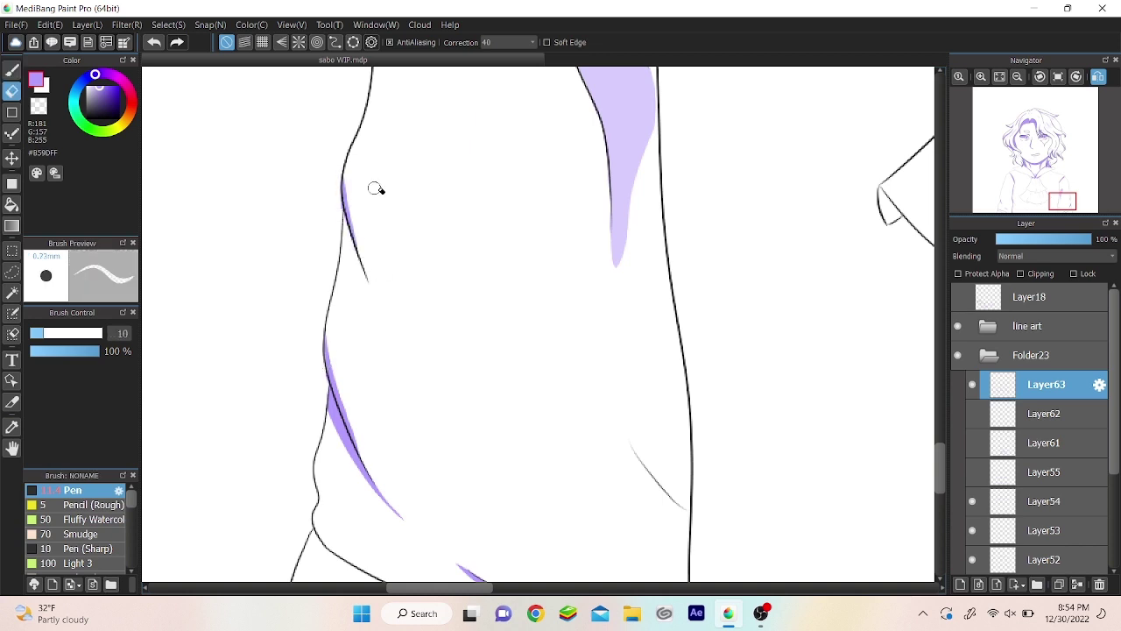
pyautogui.press('b')
pyautogui.moveTo(341, 197)
pyautogui.mouseDown()
pyautogui.moveTo(394, 324)
pyautogui.moveTo(341, 238)
pyautogui.mouseUp()
pyautogui.press('e')
pyautogui.press('b')
pyautogui.press('e')
pyautogui.scroll(-3, 343, 219)
pyautogui.hscroll(-3, 343, 219)
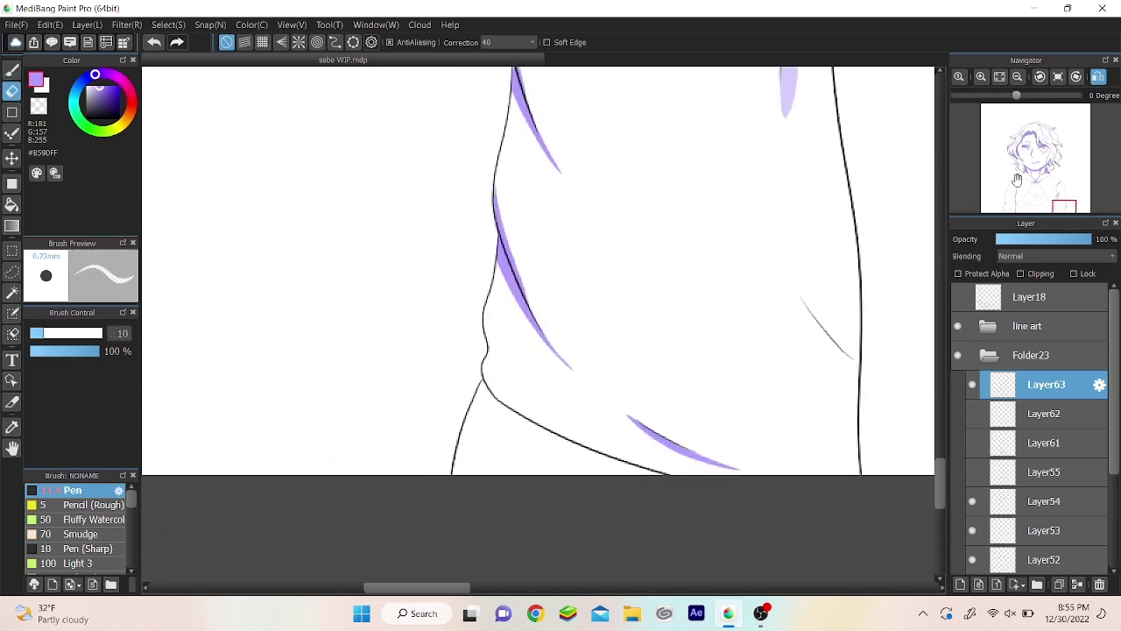
# Step: Shade the crease at the right sleeve's outer edge above the cuff on Layer63 at pen size 8.3 and erase the overflow
pyautogui.press('b')
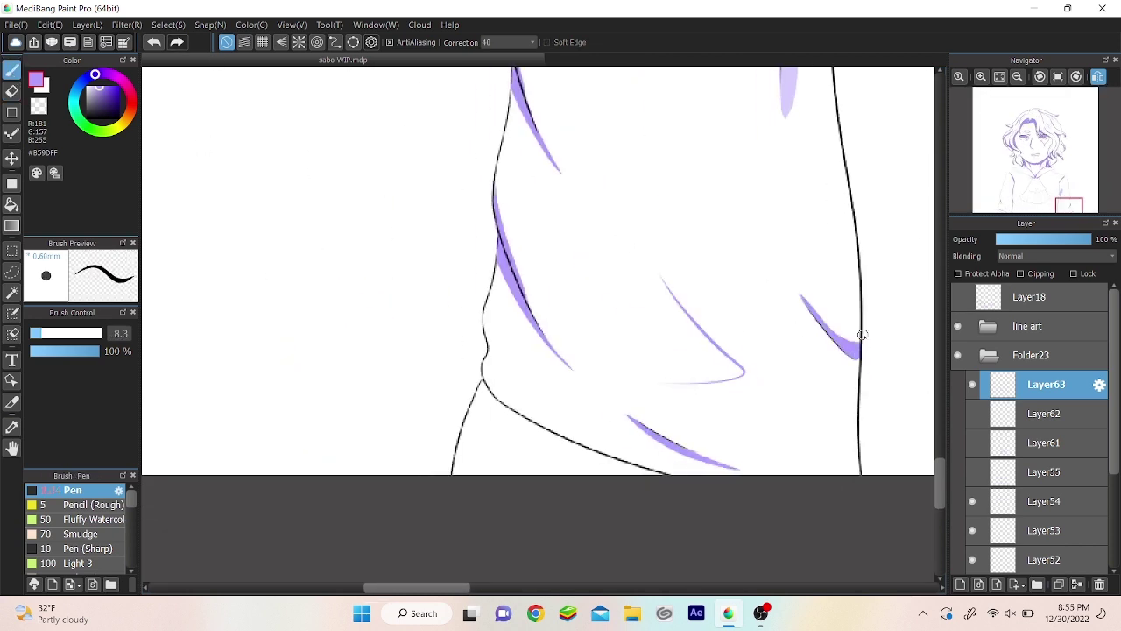
pyautogui.press('e')
pyautogui.press('b')
pyautogui.press('e')
pyautogui.moveTo(810, 307); pyautogui.dragTo(865, 340)
pyautogui.scroll(-2, 863, 334)
pyautogui.hscroll(3, 863, 335)
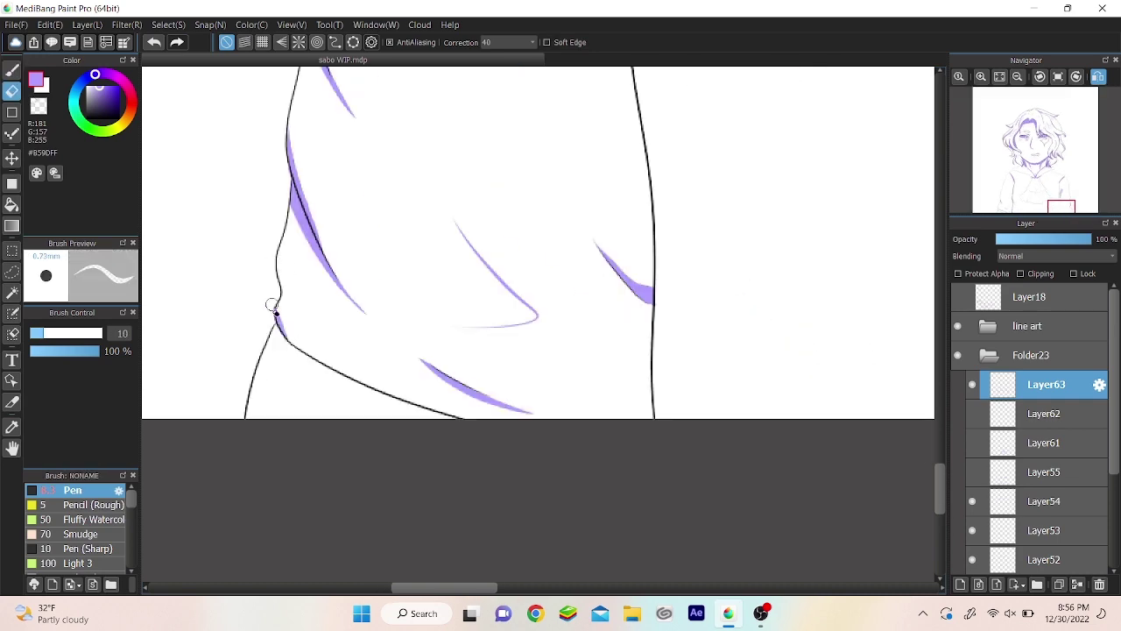
# Step: Reveal the base colors beneath the shading and toggle the visibility of Layer49, Layer50 and Layer51 to identify their shadows
pyautogui.click(999, 76)
pyautogui.click(988, 355)
pyautogui.scroll(-3, 1033, 438)
pyautogui.click(972, 501)
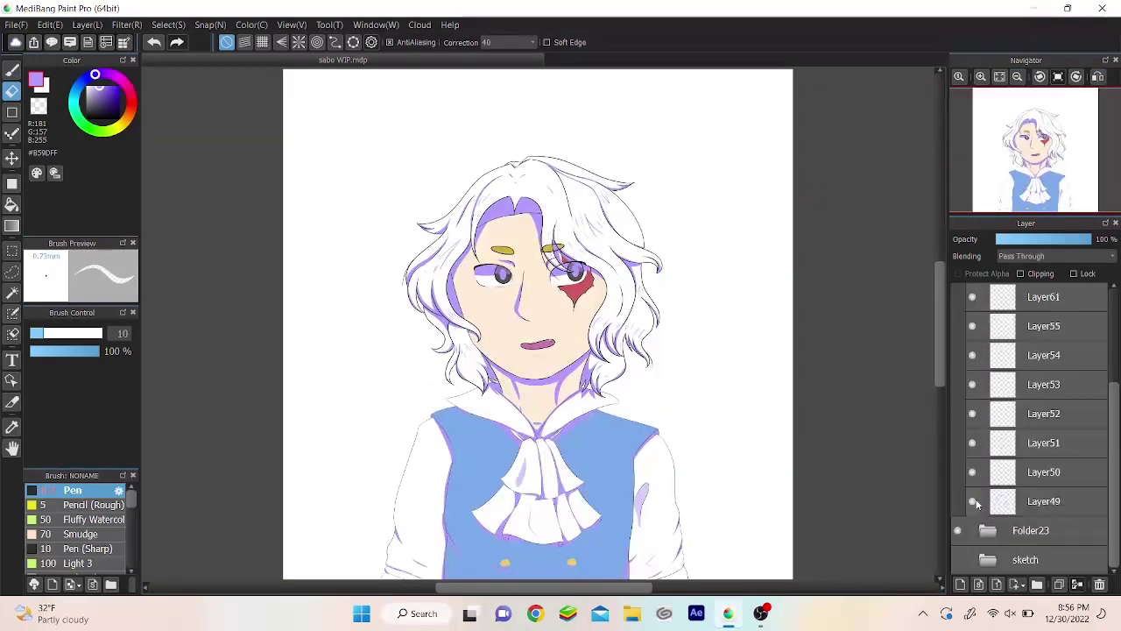
pyautogui.click(977, 501)
pyautogui.click(975, 472)
pyautogui.click(975, 444)
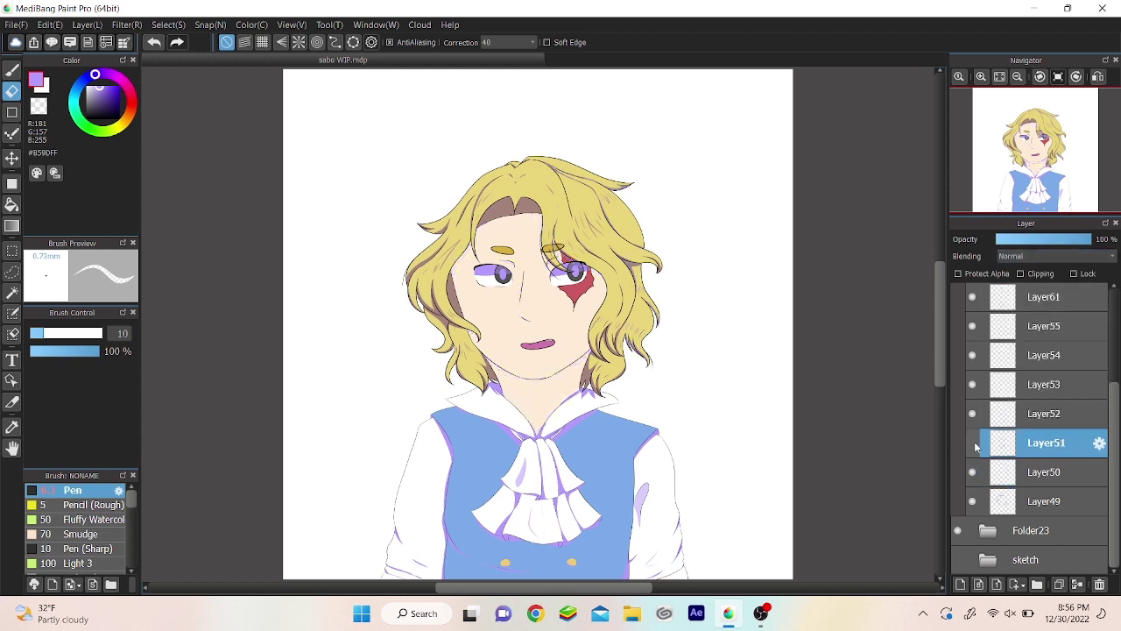
# Step: Try the blending mode options for Layer51 and check which shadows belong to Layer52
pyautogui.click(1055, 256)
pyautogui.click(1034, 299)
pyautogui.click(975, 414)
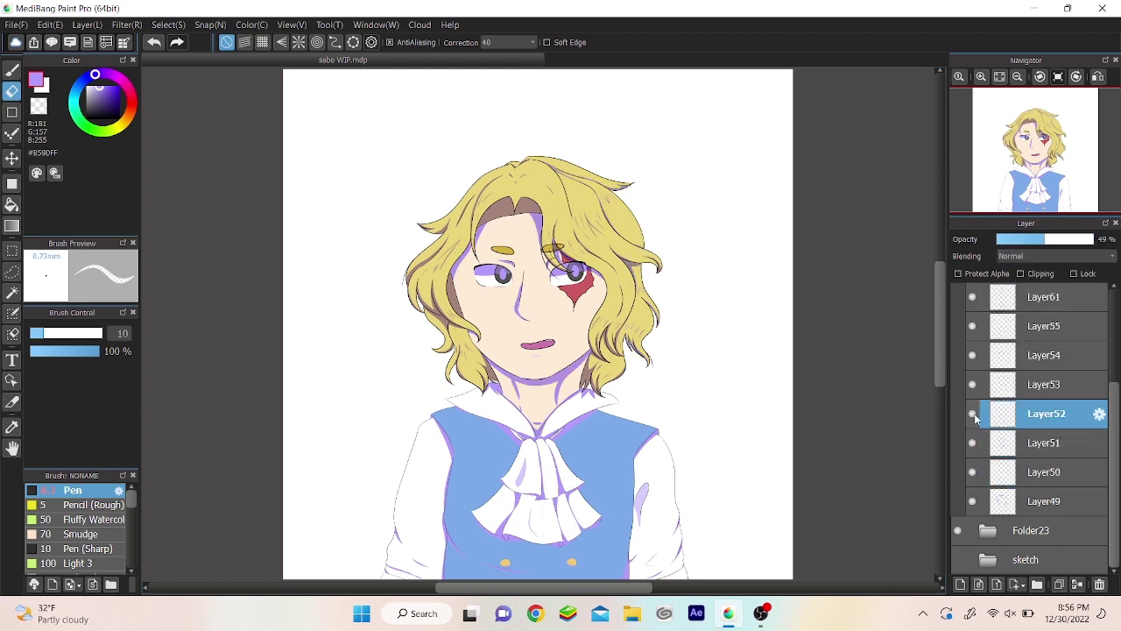
# Step: Recolor the eye shading on Layer53 gray (#8E8E8E) with alpha protected, using Normal blending and 63% opacity
pyautogui.click(1047, 384)
pyautogui.click(1036, 239)
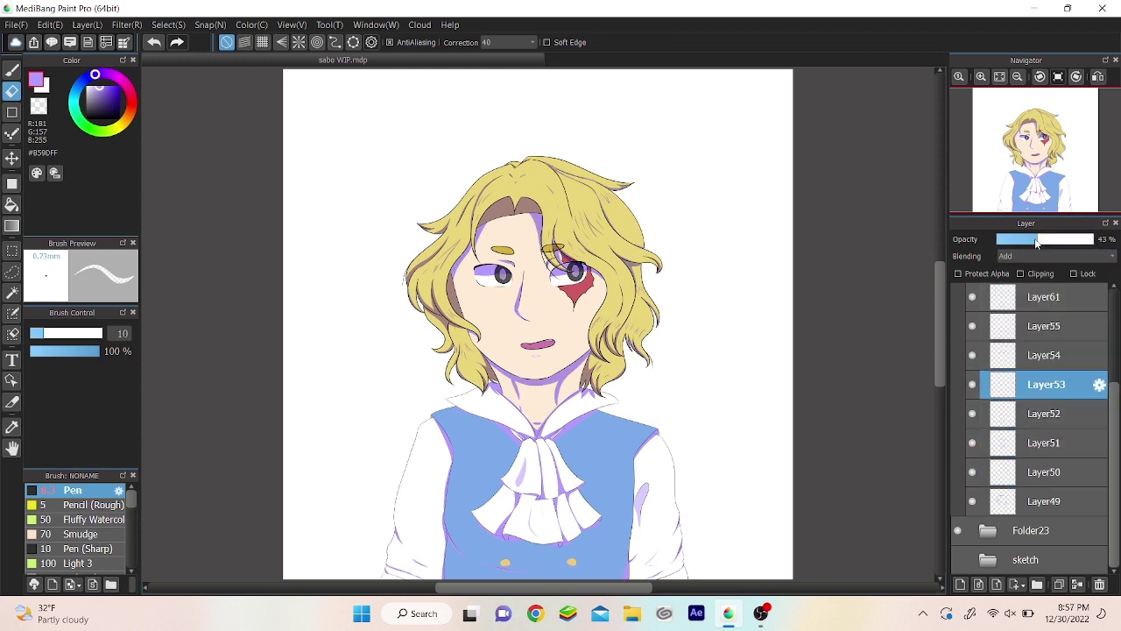
pyautogui.click(958, 273)
pyautogui.keyDown('alt'); pyautogui.click(507, 276); pyautogui.keyUp('alt')
pyautogui.press('b')
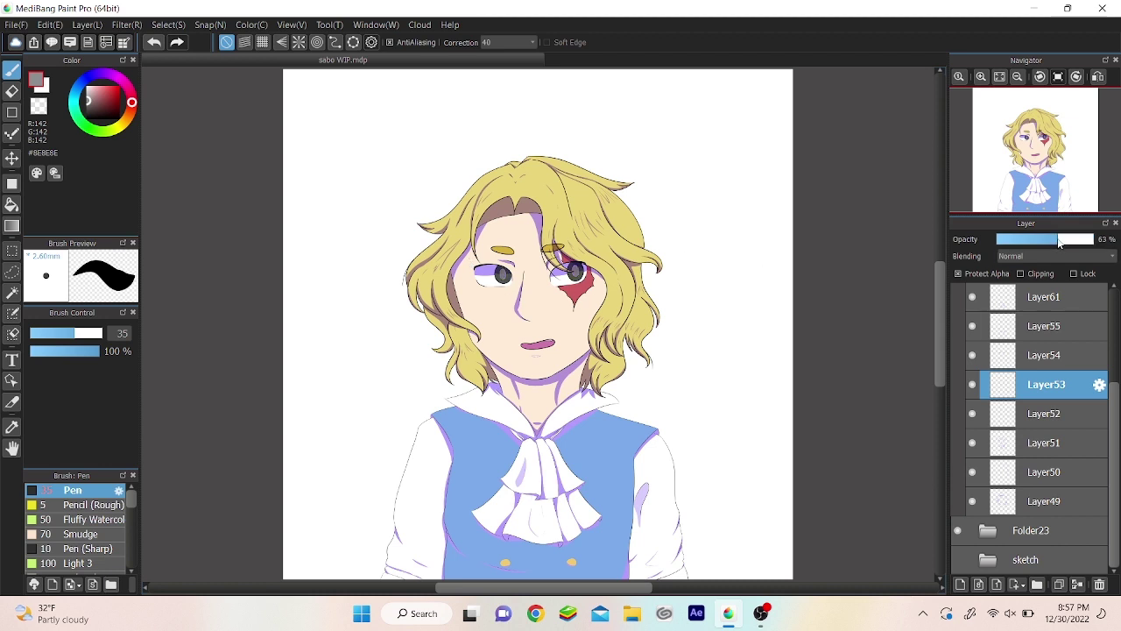
# Step: Recolor the eye-white shading on Layer54 gray with alpha protected and set the layer's opacity to 12%
pyautogui.click(981, 354)
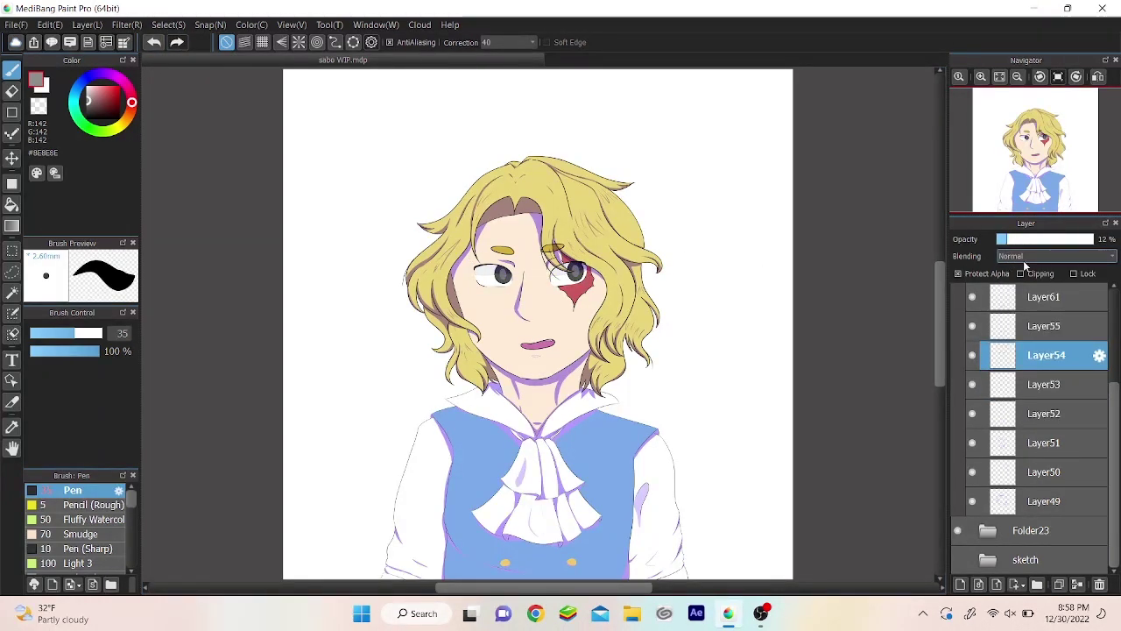
pyautogui.scroll(2, 975, 412)
pyautogui.click(973, 432)
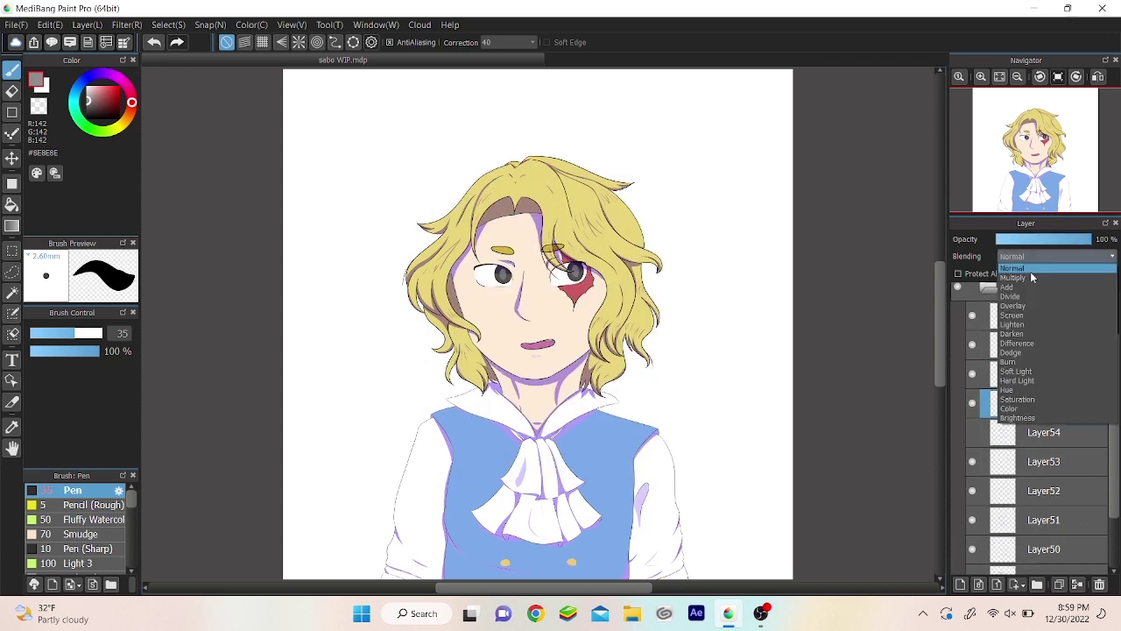
# Step: Protect the alpha of Layer61 and Layer63 and recolor the cravat and shirt shading light gray (#C4C4C4) at pen size 234
pyautogui.click(970, 374)
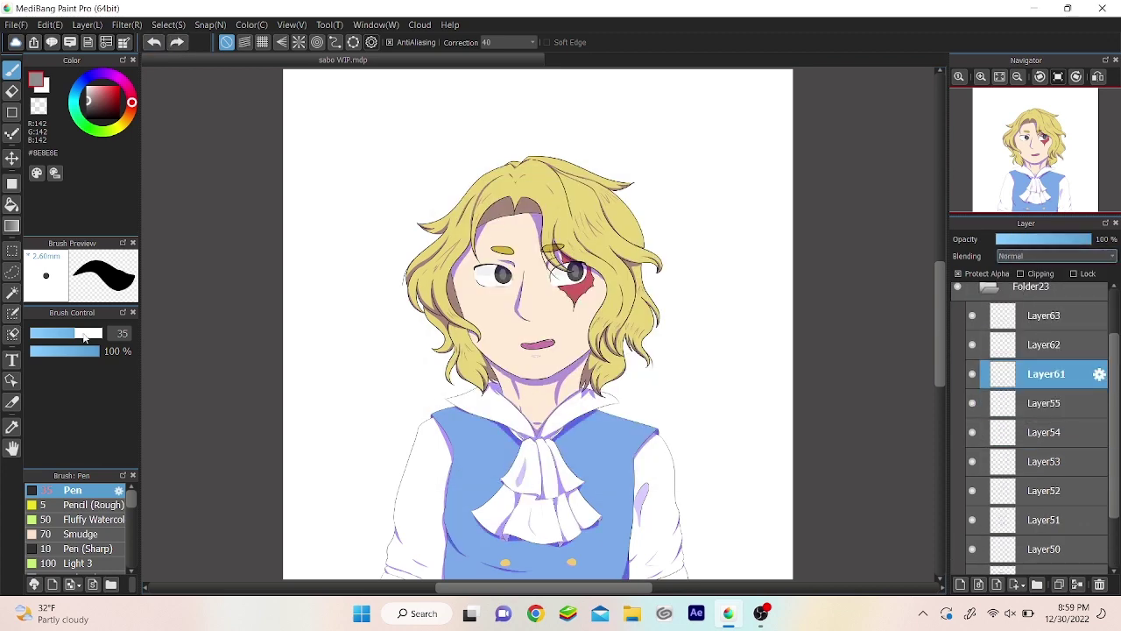
pyautogui.moveTo(85, 337); pyautogui.dragTo(103, 335)
pyautogui.click(121, 123)
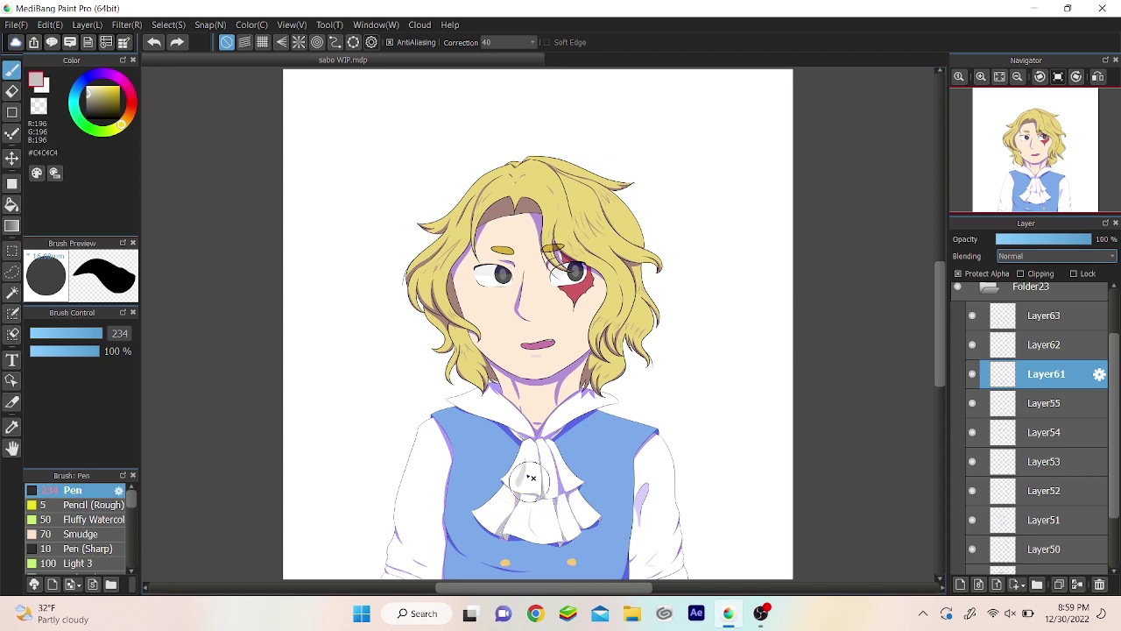
pyautogui.hotkey('ctrl', 'Up')
pyautogui.click(984, 319)
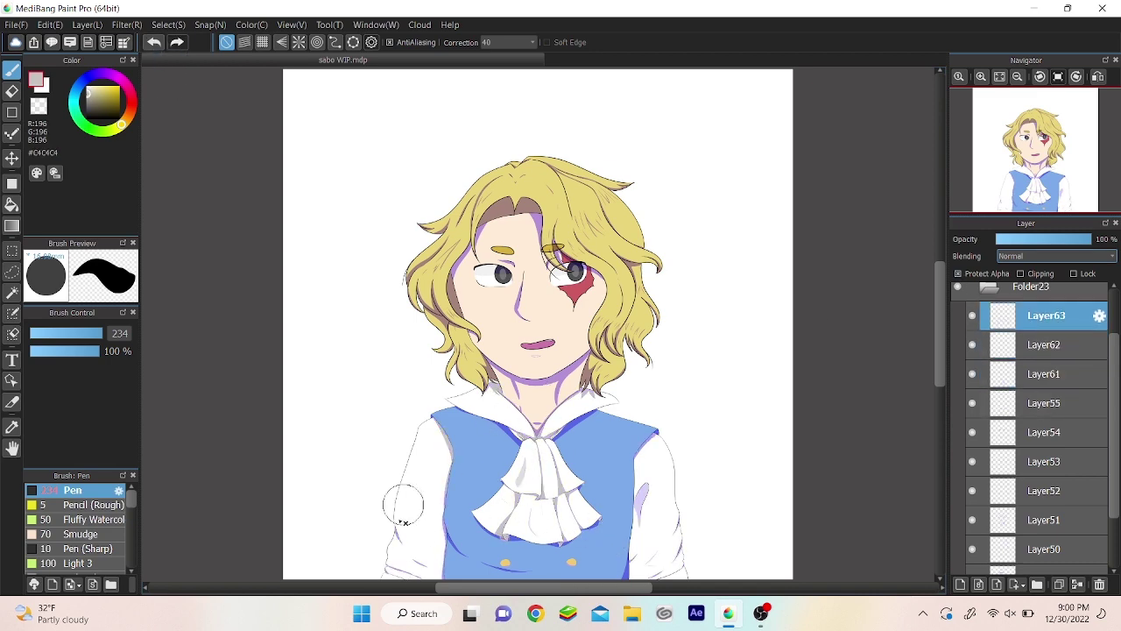
# Step: Name the layer folders "highlights", "shading" and "base colors"
pyautogui.rightClick(983, 289)
pyautogui.click(1016, 332)
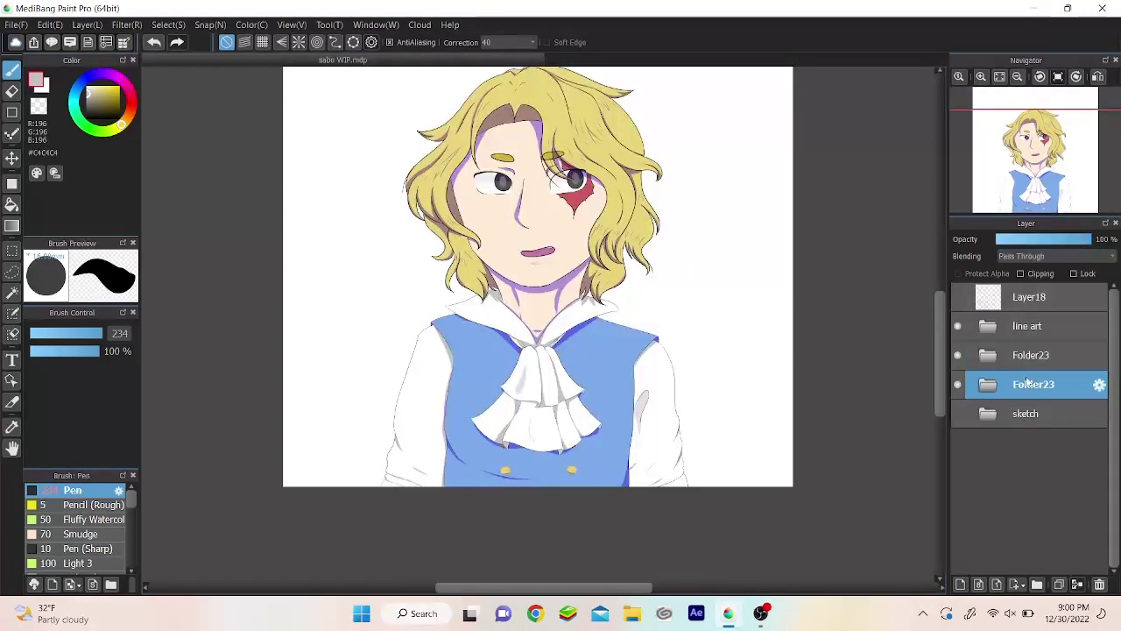
pyautogui.doubleClick(1038, 357)
pyautogui.write('highlights')
pyautogui.press('Return')
pyautogui.doubleClick(1030, 413)
pyautogui.write('base colors')
pyautogui.press('Return')
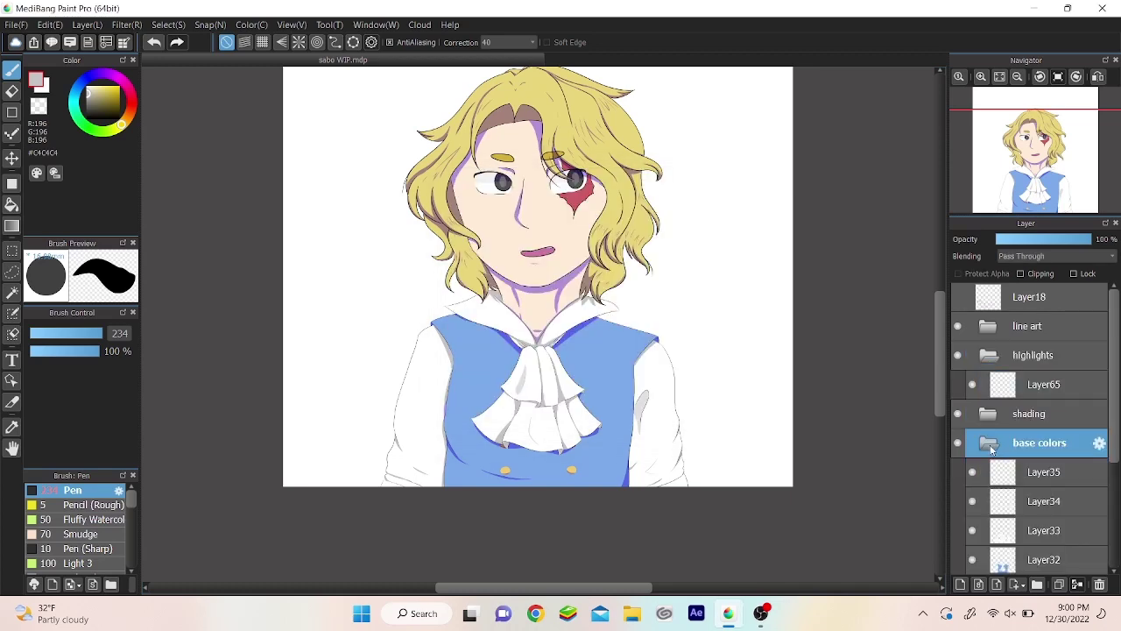
# Step: Add a new layer inside the highlights folder and lower the base colors folder's opacity
pyautogui.click(1032, 355)
pyautogui.click(960, 584)
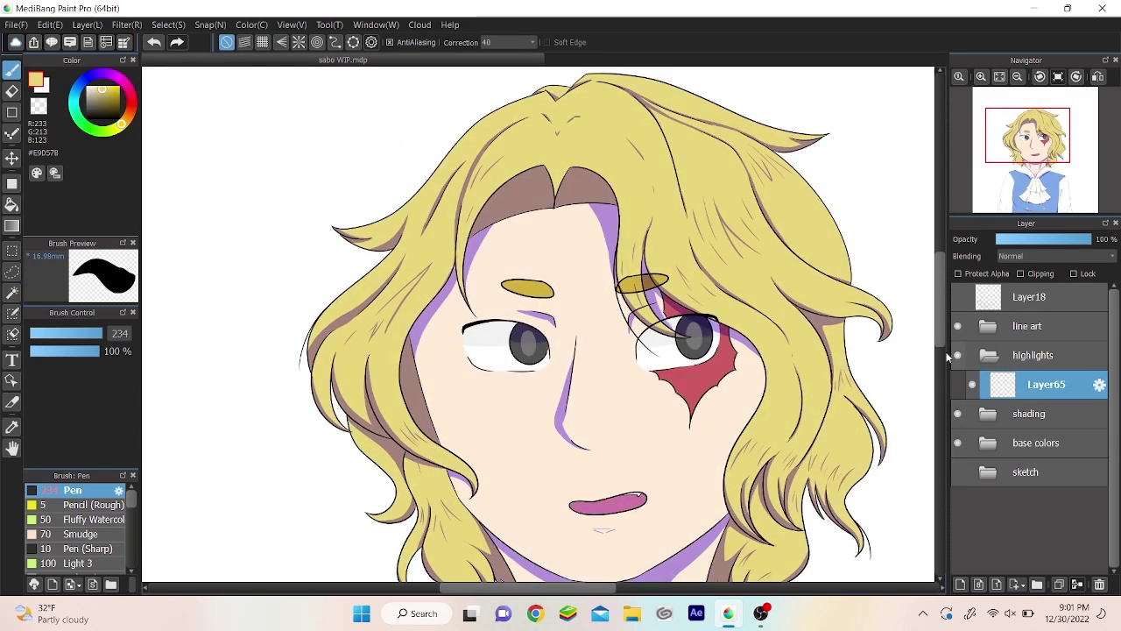
pyautogui.click(1033, 443)
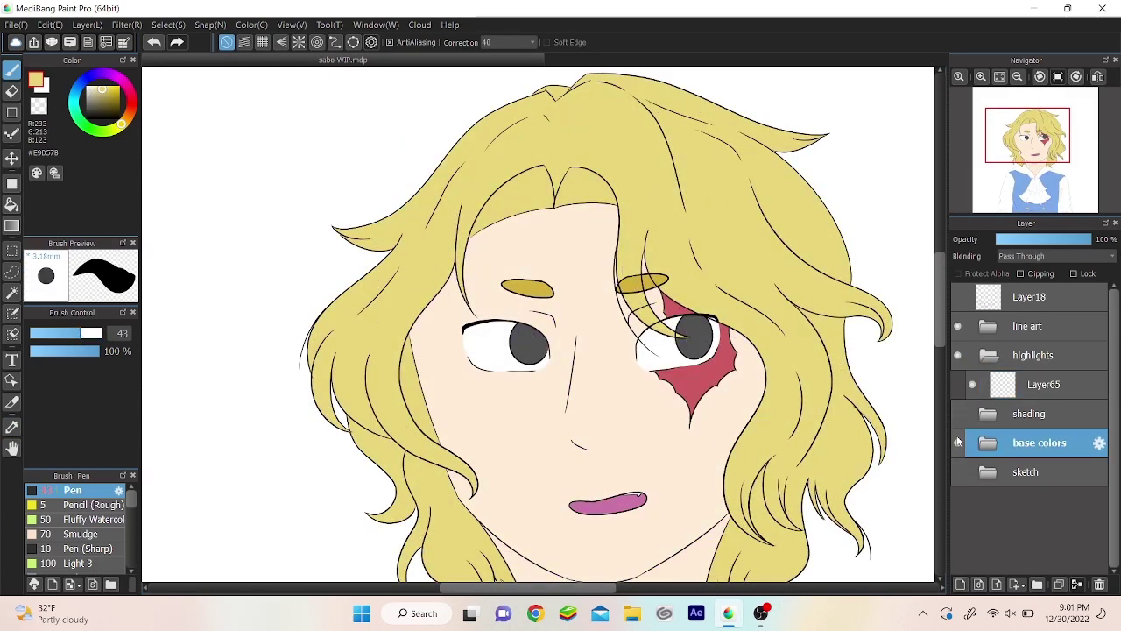
pyautogui.moveTo(1090, 239); pyautogui.dragTo(1040, 239)
# Step: Paint yellow highlight strokes on the hair's left side and crown on Layer65 at pen size 19
pyautogui.click(1044, 384)
pyautogui.press('[')
pyautogui.press('[')
pyautogui.press('[')
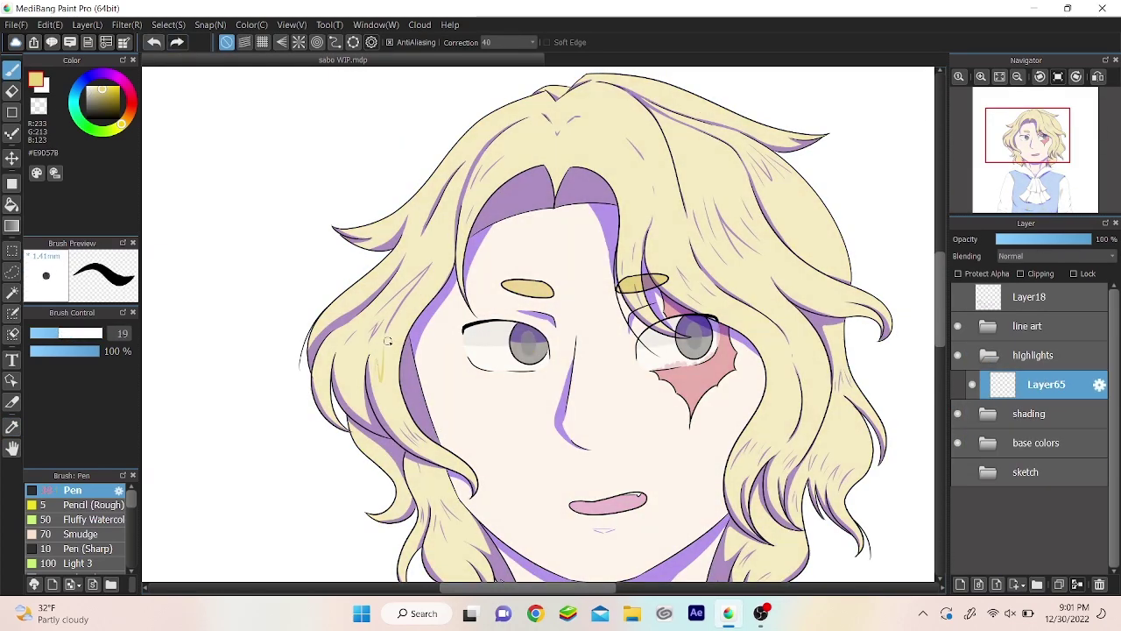
pyautogui.scroll(1, 525, 219)
pyautogui.moveTo(589, 182); pyautogui.dragTo(610, 207)
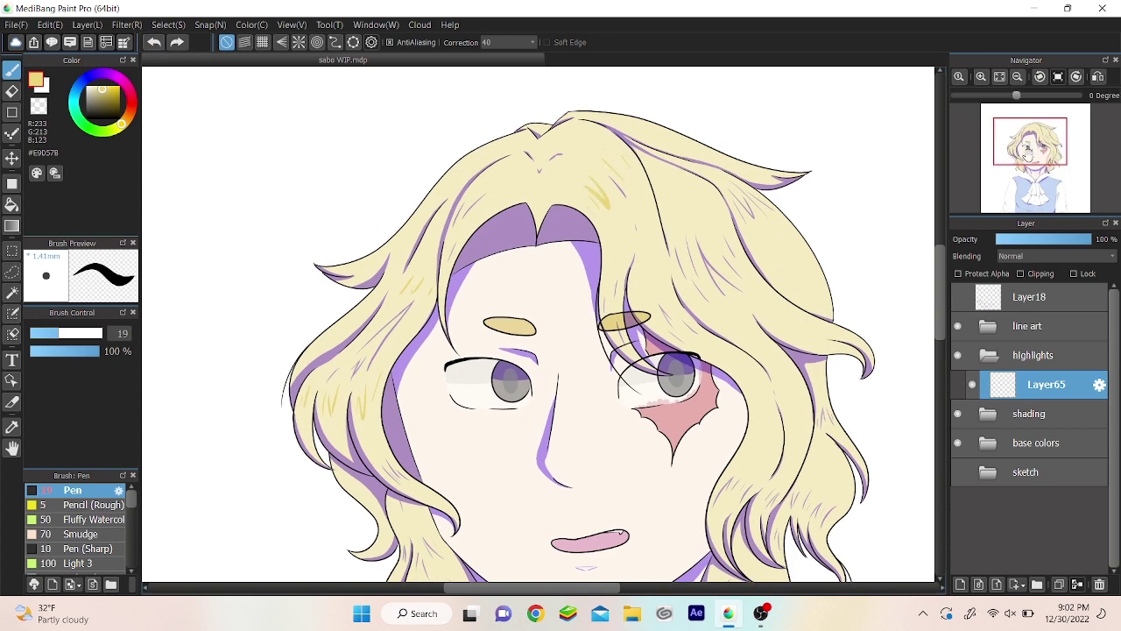
# Step: Extend the yellow highlight strokes across the hair on the scar's side and the remaining locks on Layer65
pyautogui.moveTo(799, 325)
pyautogui.mouseDown()
pyautogui.moveTo(625, 324)
pyautogui.moveTo(544, 350)
pyautogui.mouseUp()
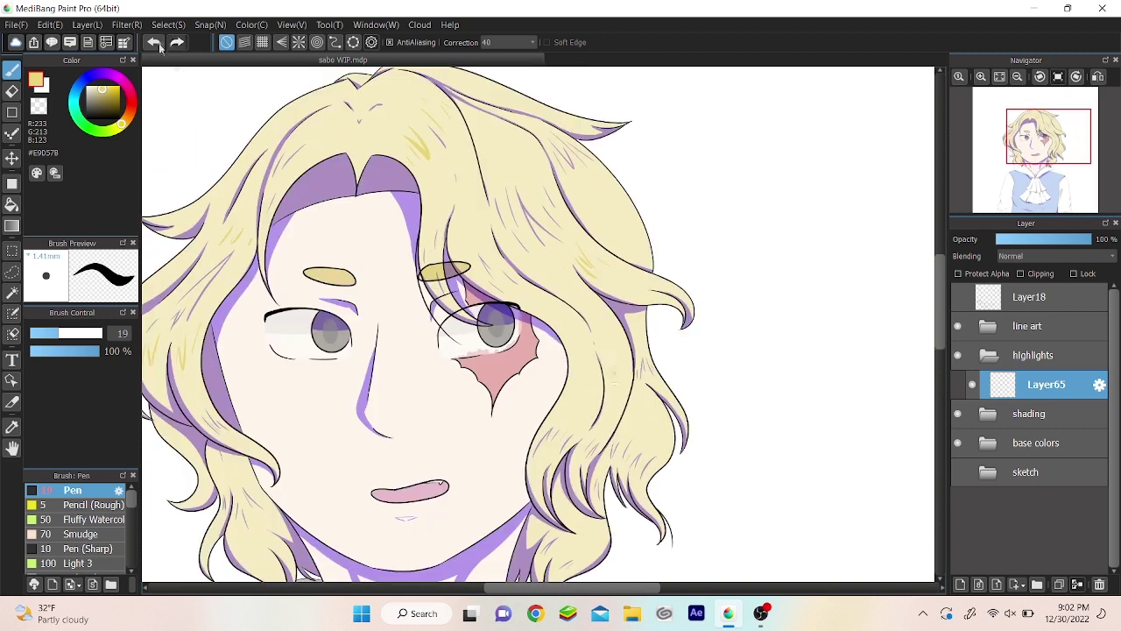
pyautogui.hscroll(-3, 481, 362)
pyautogui.press('h')
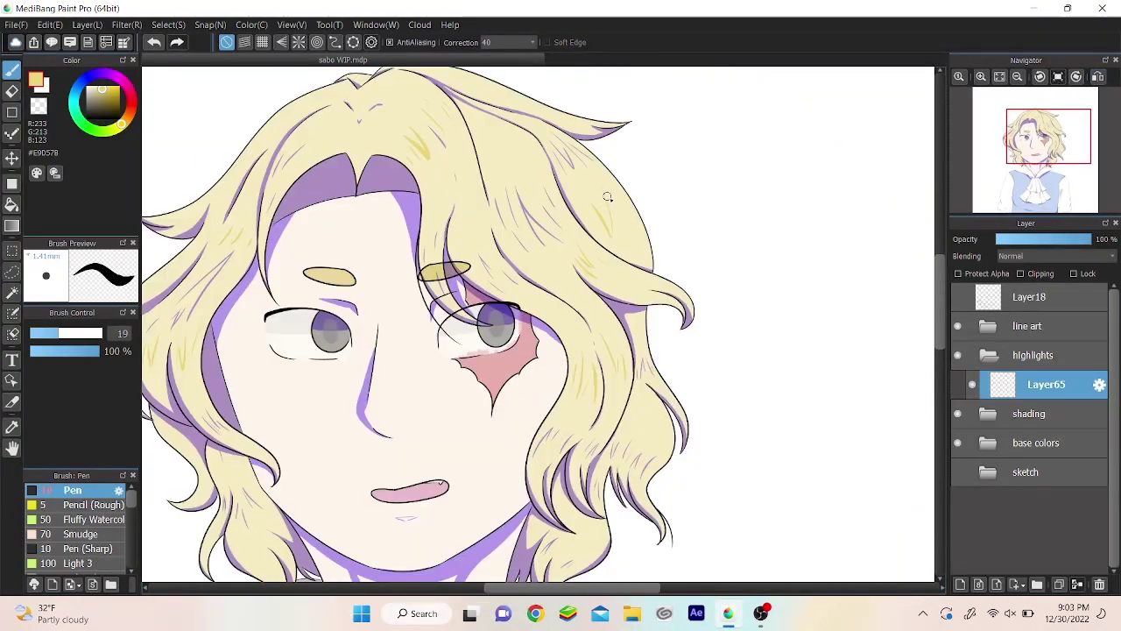
pyautogui.hscroll(-3, 609, 254)
pyautogui.scroll(-1, 398, 477)
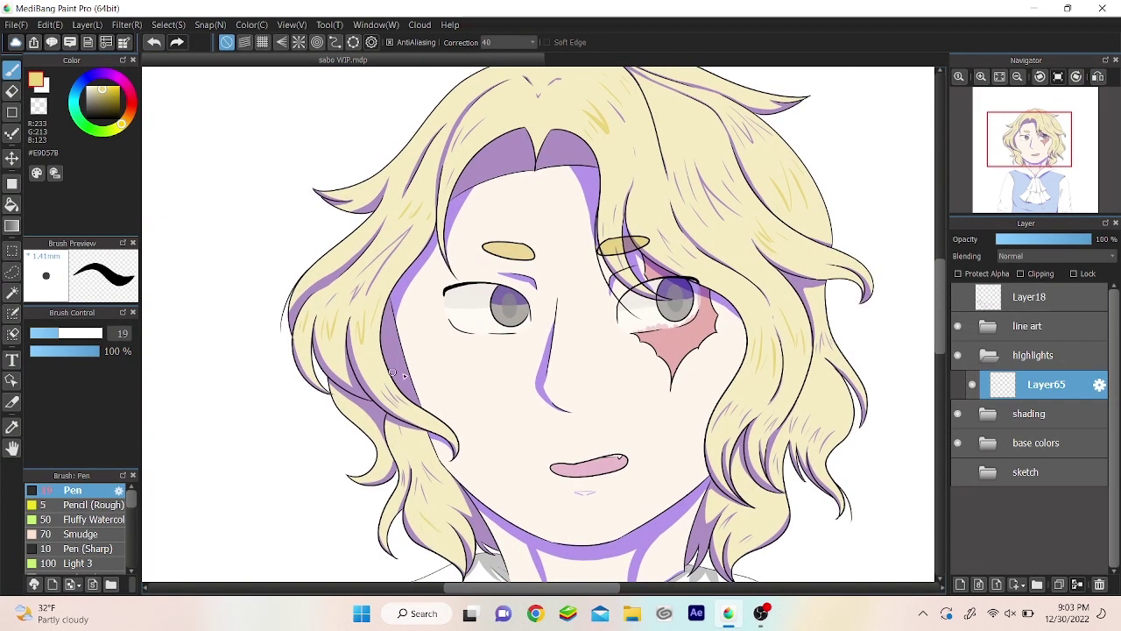
pyautogui.scroll(1, 391, 372)
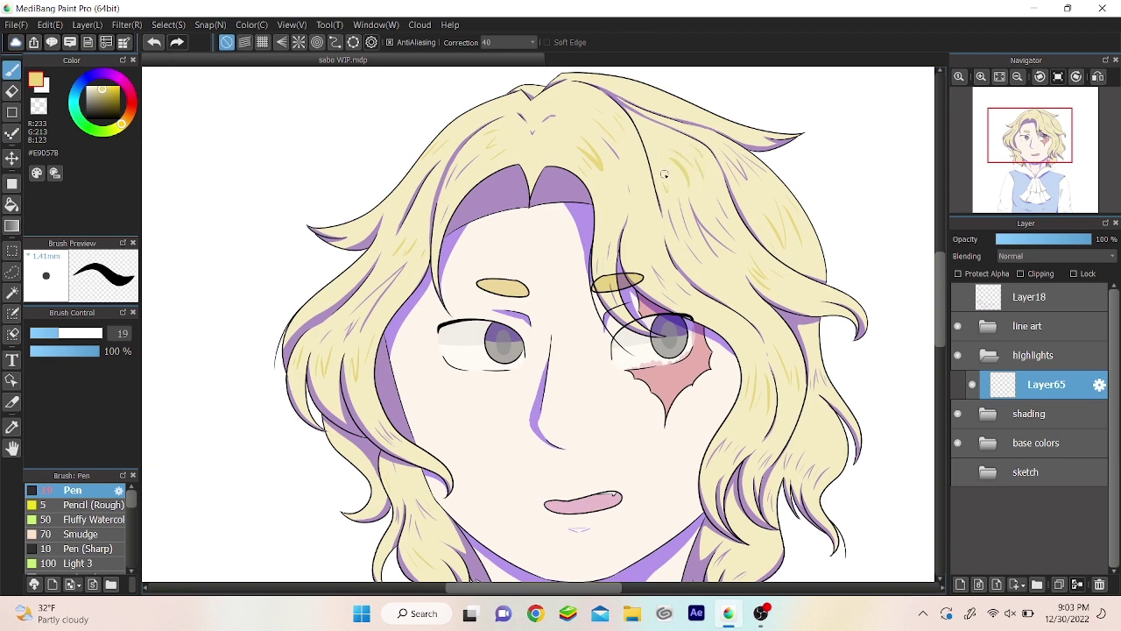
# Step: Restore the base colors folder to full opacity and set the hair highlight layer's blending to Add
pyautogui.hotkey('ctrl', '0')
pyautogui.click(1036, 442)
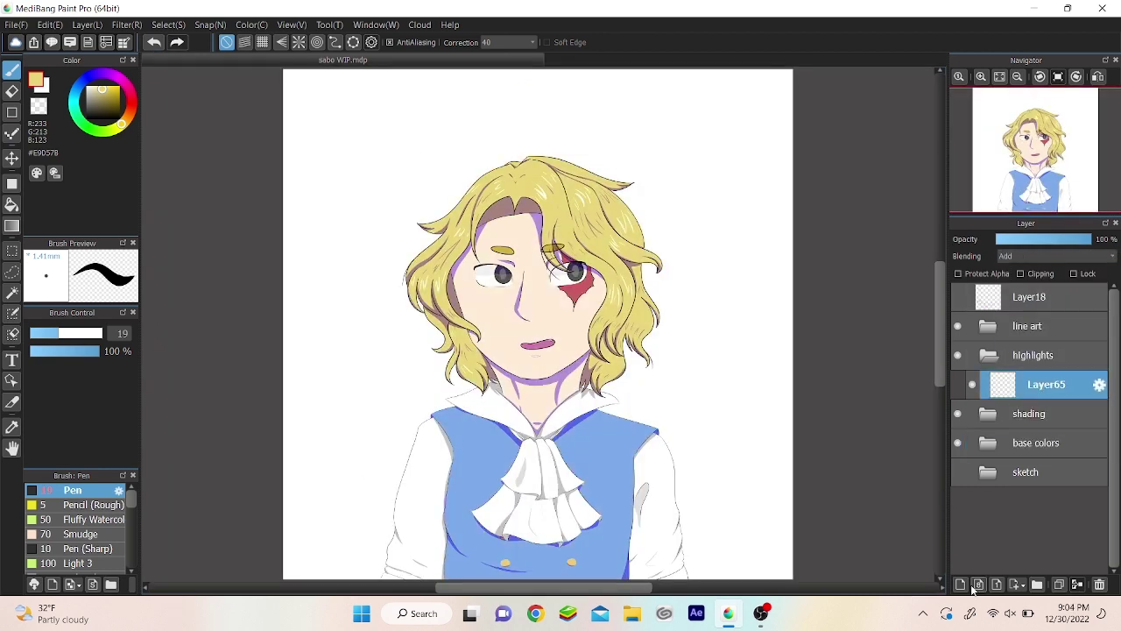
pyautogui.scroll(-3, 1043, 491)
pyautogui.scroll(5, 1102, 525)
# Step: Brush a soft #E9937B blush onto the left cheek on a new highlights layer with Fluffy Watercolor at size 79
pyautogui.click(1046, 383)
pyautogui.click(129, 110)
pyautogui.click(87, 533)
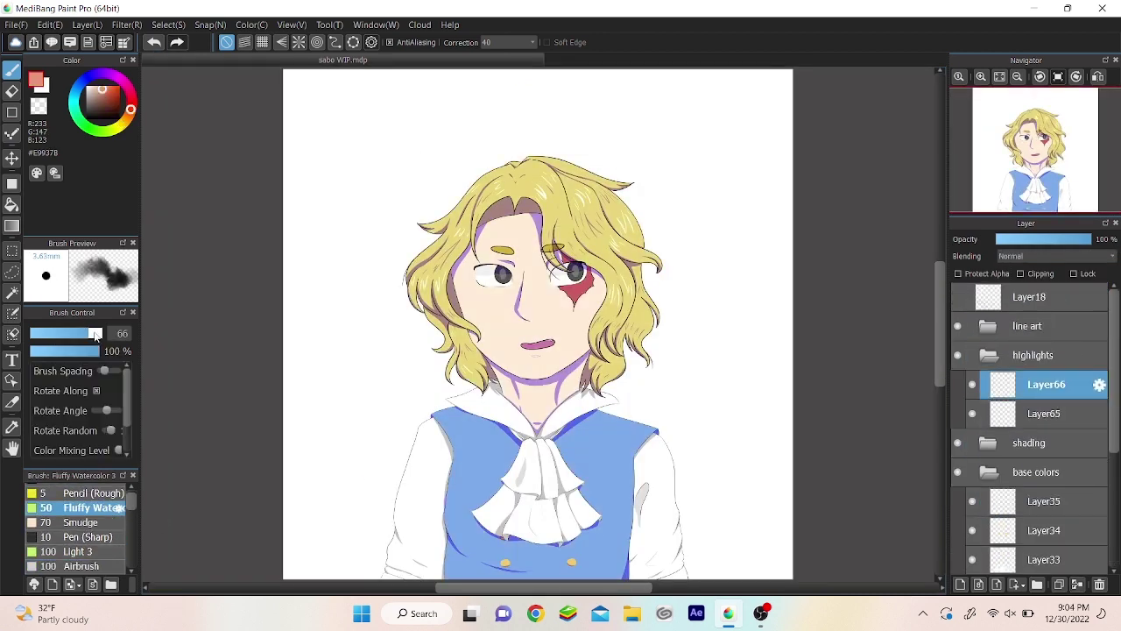
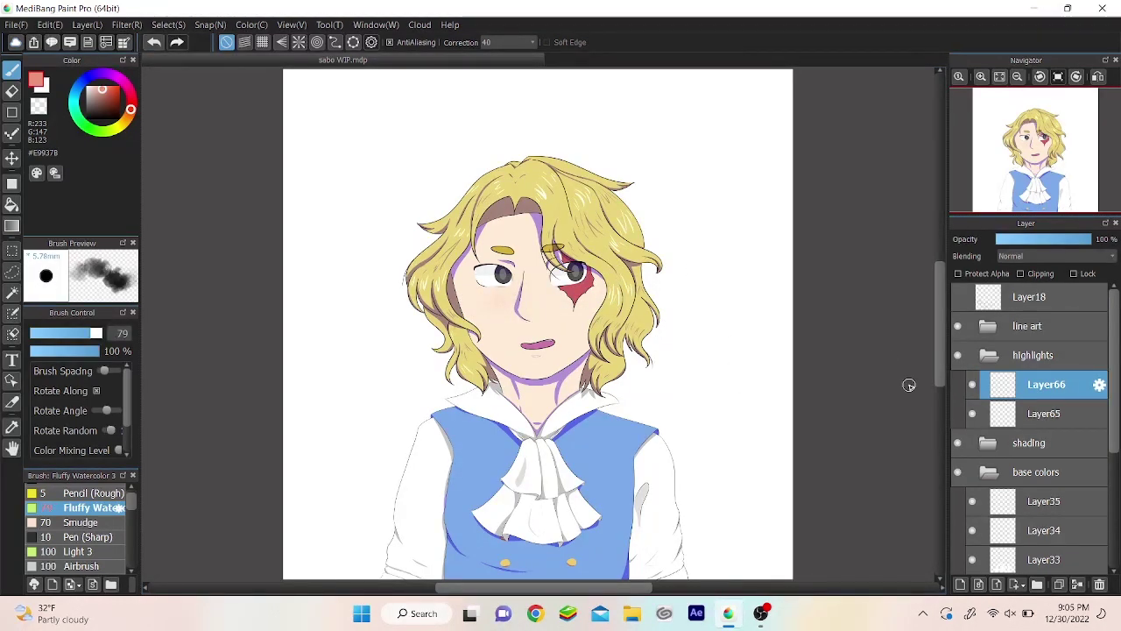
# Step: Tint the area around the lips with #F2BDAE using Fluffy Watercolor at size 48 and erase the excess at size 10
pyautogui.keyDown('alt'); pyautogui.click(552, 363); pyautogui.keyUp('alt')
pyautogui.press('p')
pyautogui.click(87, 519)
pyautogui.hotkey('ctrl', '+')
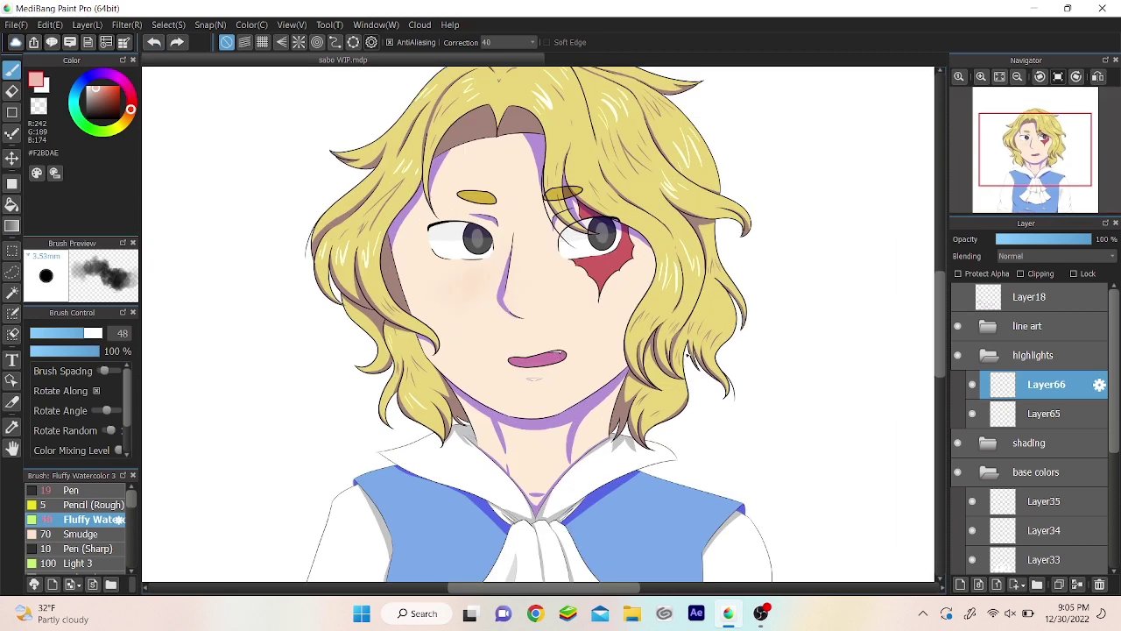
pyautogui.press('b')
pyautogui.press('e')
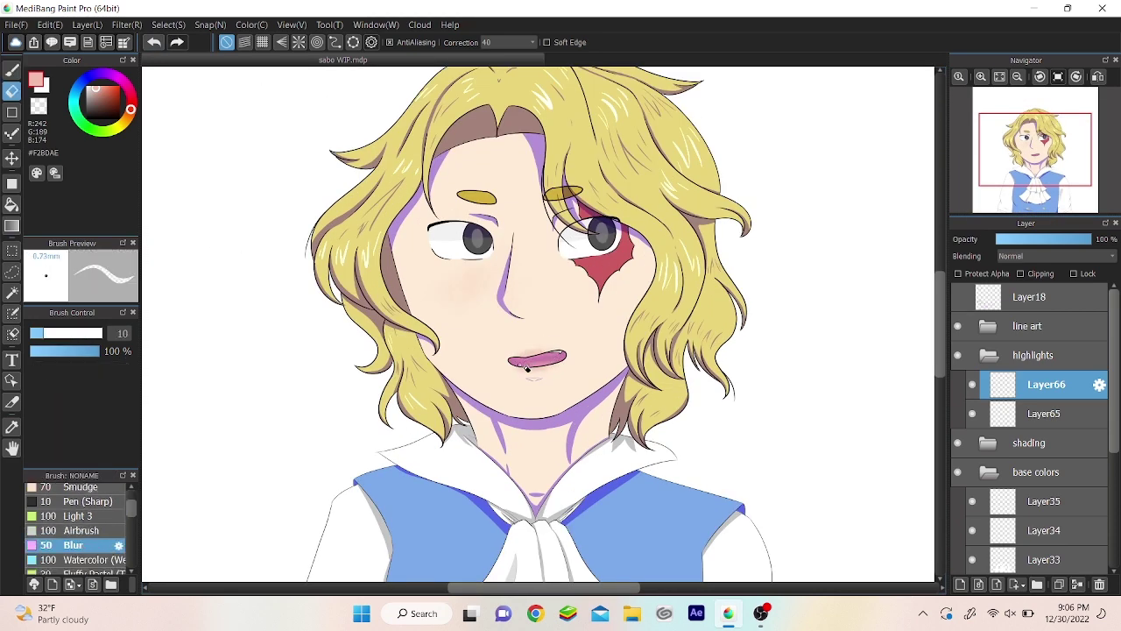
# Step: Soften the tint around the lips on Layer66 with the Smudge brush at size 70 and 79% opacity
pyautogui.hotkey('ctrl', '+')
pyautogui.hotkey('ctrl', '+')
pyautogui.press('s')
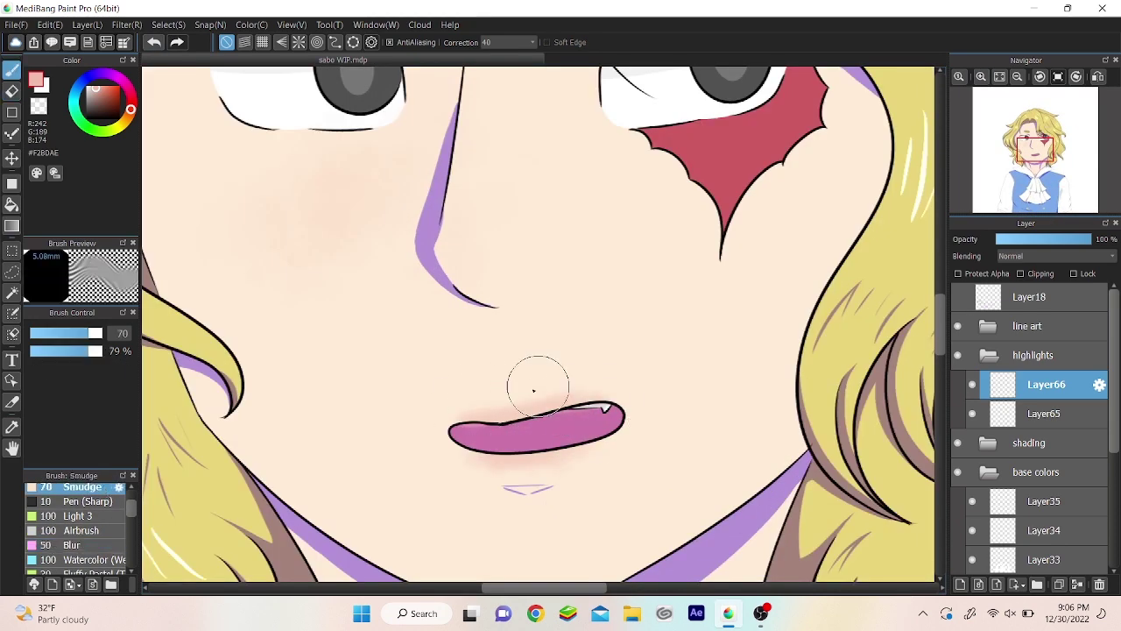
pyautogui.press(']')
pyautogui.press(']')
pyautogui.press(']')
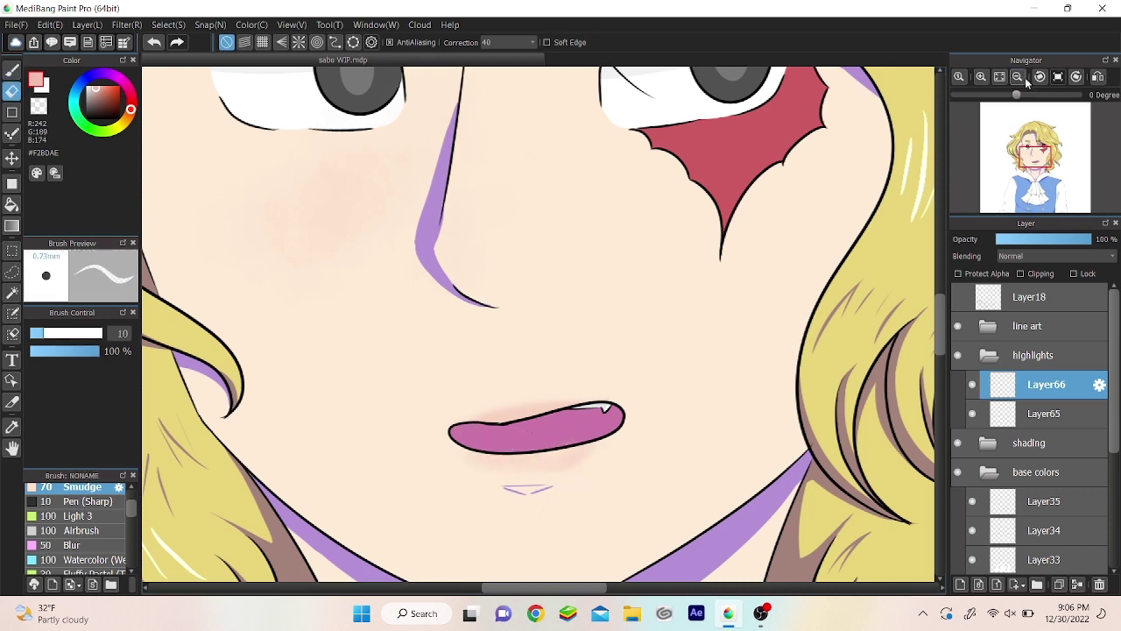
# Step: Build up the blush on both cheeks with the Watercolor (Wet) brush at size 127 and 9% opacity
pyautogui.hotkey('ctrl', '-')
pyautogui.hotkey('ctrl', '-')
pyautogui.hotkey('ctrl', '-')
pyautogui.press('b')
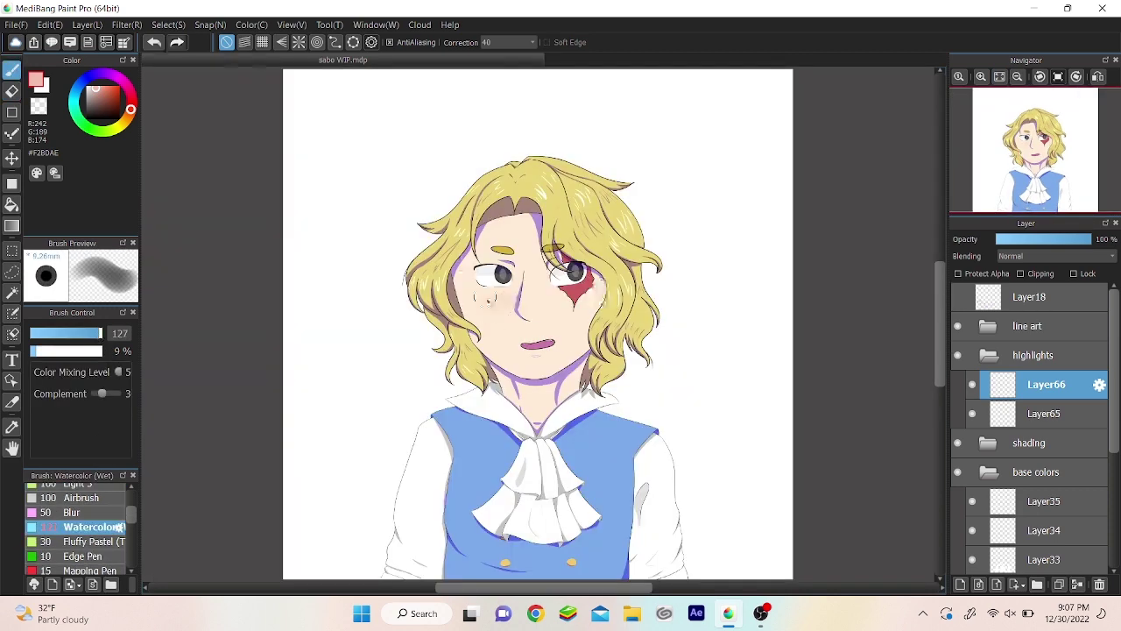
# Step: Soften the cheek blush with the Blur brush and erase the overflow covering the scar
pyautogui.press('r')
pyautogui.press('e')
pyautogui.hotkey('ctrl', '+')
pyautogui.hotkey('ctrl', '+')
pyautogui.hotkey('ctrl', '+')
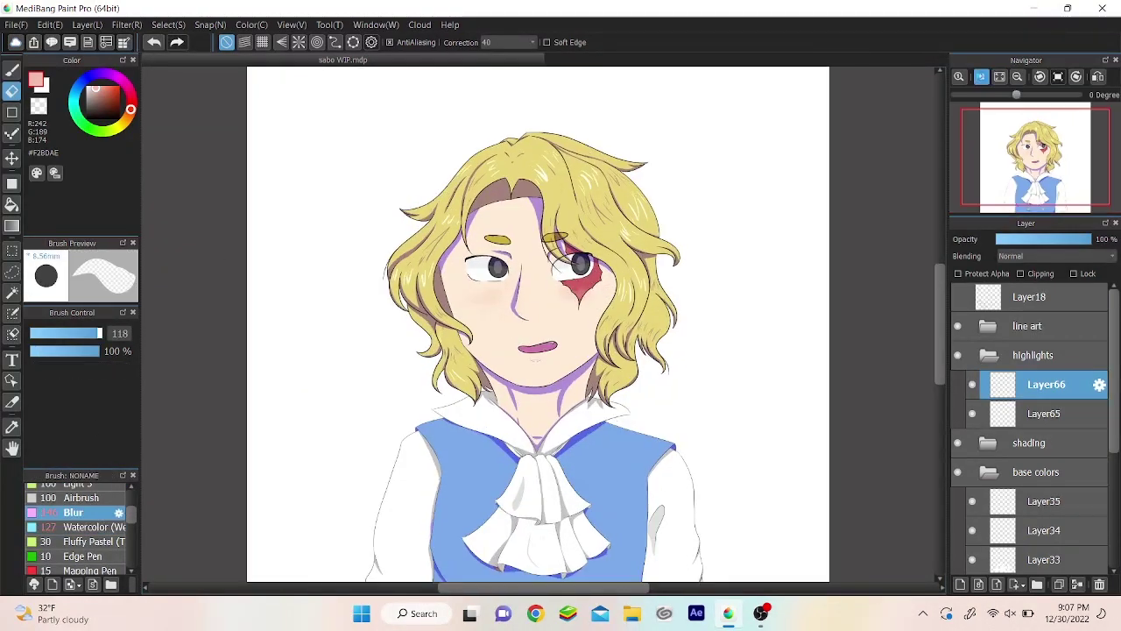
# Step: Shade the upper inside of the mouth with #A95F89 on a new layer at pen size 19 and trim the overflow
pyautogui.hotkey('ctrl', 'shift', 'n')
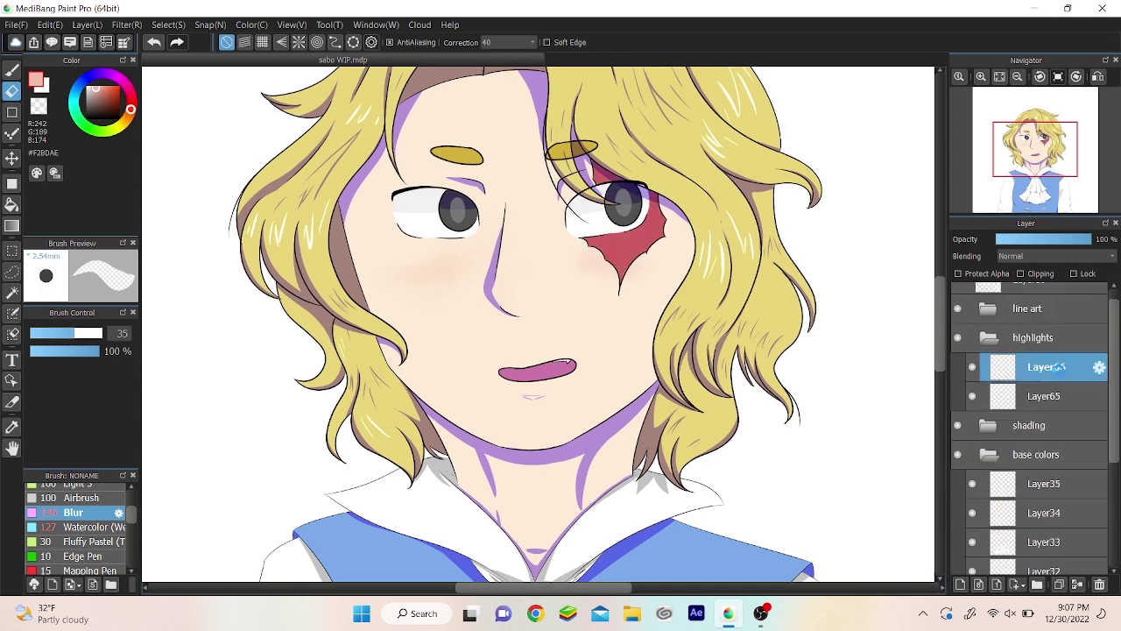
pyautogui.press('b')
pyautogui.keyDown('alt'); pyautogui.click(531, 368); pyautogui.keyUp('alt')
pyautogui.press('p')
pyautogui.hotkey('ctrl', '+')
pyautogui.hotkey('ctrl', '+')
pyautogui.hotkey('ctrl', '+')
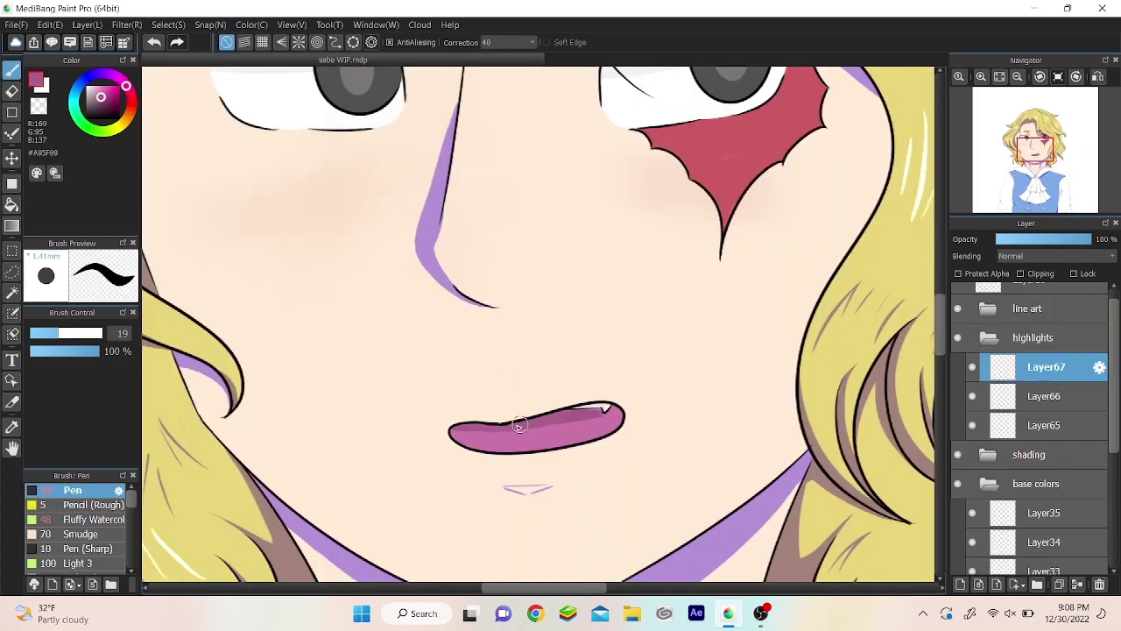
pyautogui.press('e')
# Step: Draw small white highlights in both eyes with the Pen at size 19 on Layer67
pyautogui.hotkey('ctrl', '-')
pyautogui.hotkey('ctrl', '-')
pyautogui.hotkey('ctrl', '-')
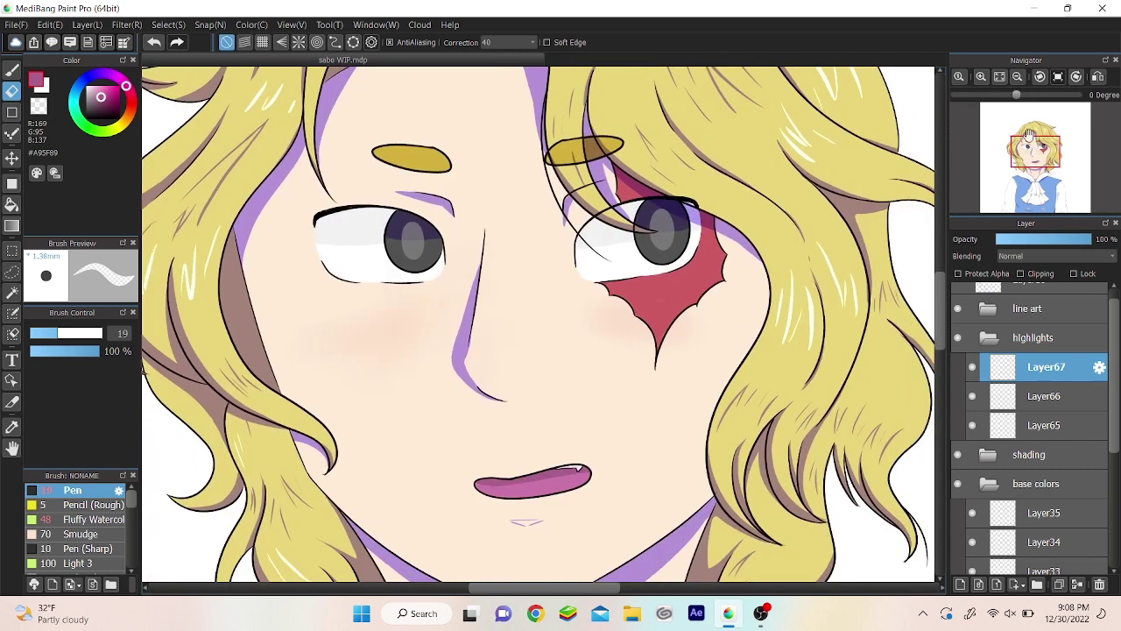
pyautogui.hotkey('ctrl', '+')
pyautogui.hotkey('ctrl', '+')
pyautogui.press('p')
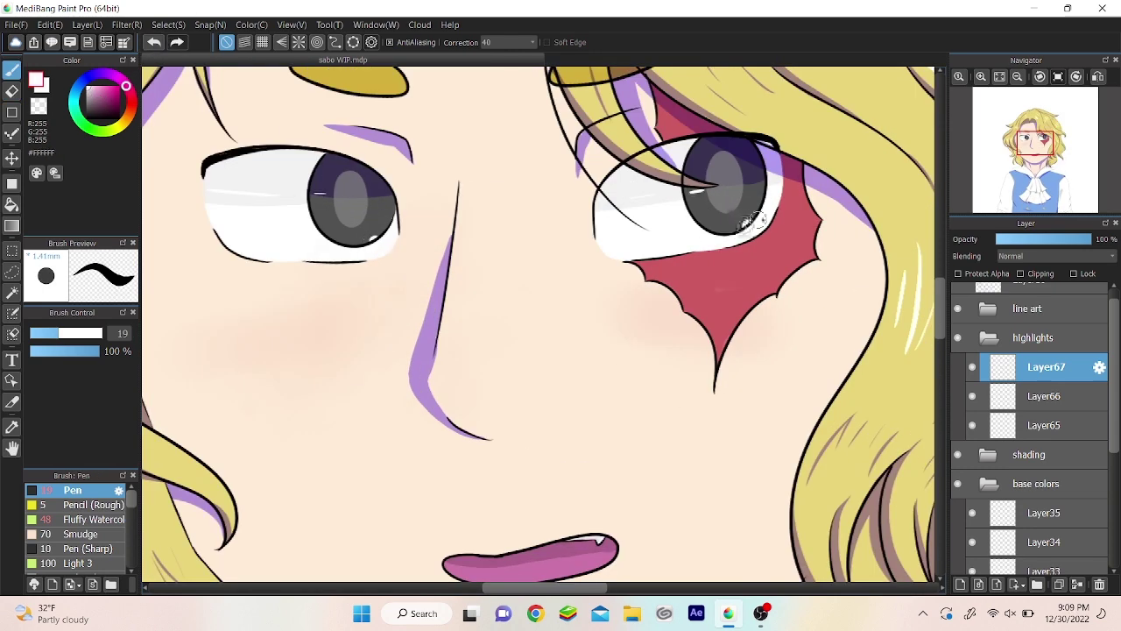
# Step: Delete Layer30 from the base colors folder
pyautogui.hotkey('ctrl', '-')
pyautogui.hotkey('ctrl', '-')
pyautogui.hotkey('ctrl', '-')
pyautogui.hotkey('ctrl', '-')
pyautogui.scroll(-3, 1079, 507)
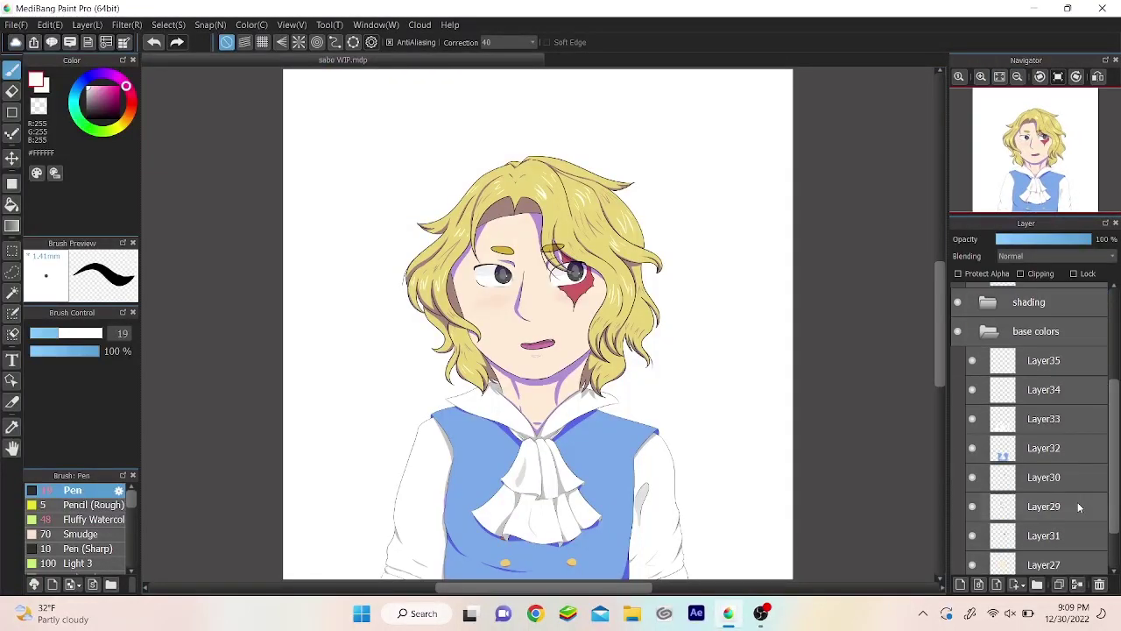
pyautogui.click(999, 477)
pyautogui.press('Delete')
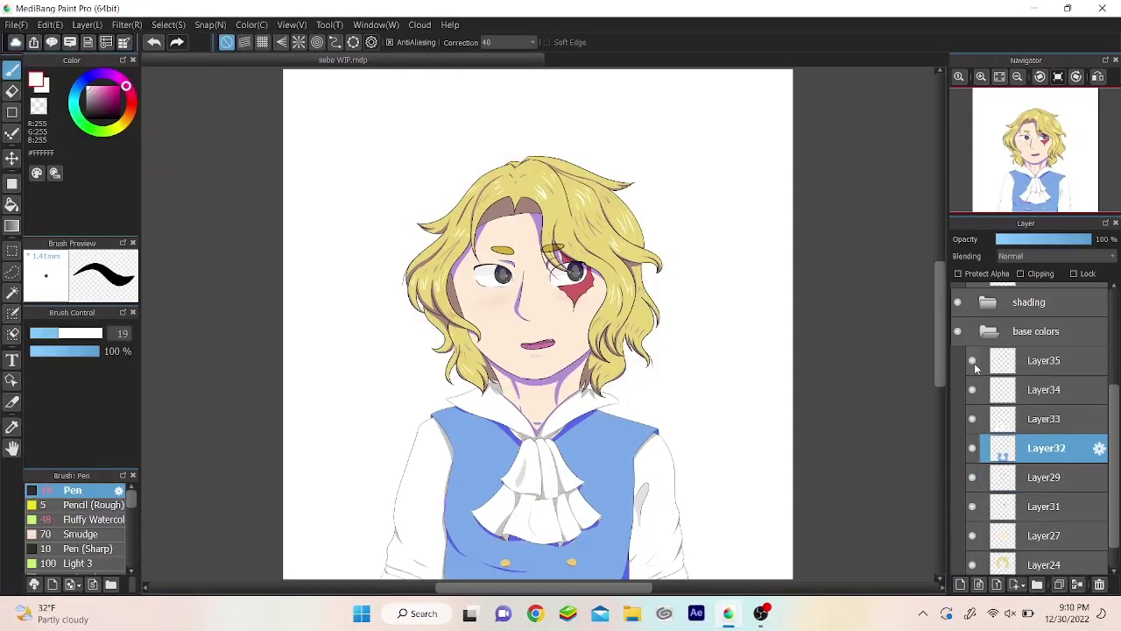
# Step: Create a selection from the hair's base color on Layer24 and sample its color #E9D57B
pyautogui.click(988, 331)
pyautogui.doubleClick(1007, 353)
pyautogui.press('Escape')
pyautogui.click(1044, 530)
pyautogui.click(13, 427)
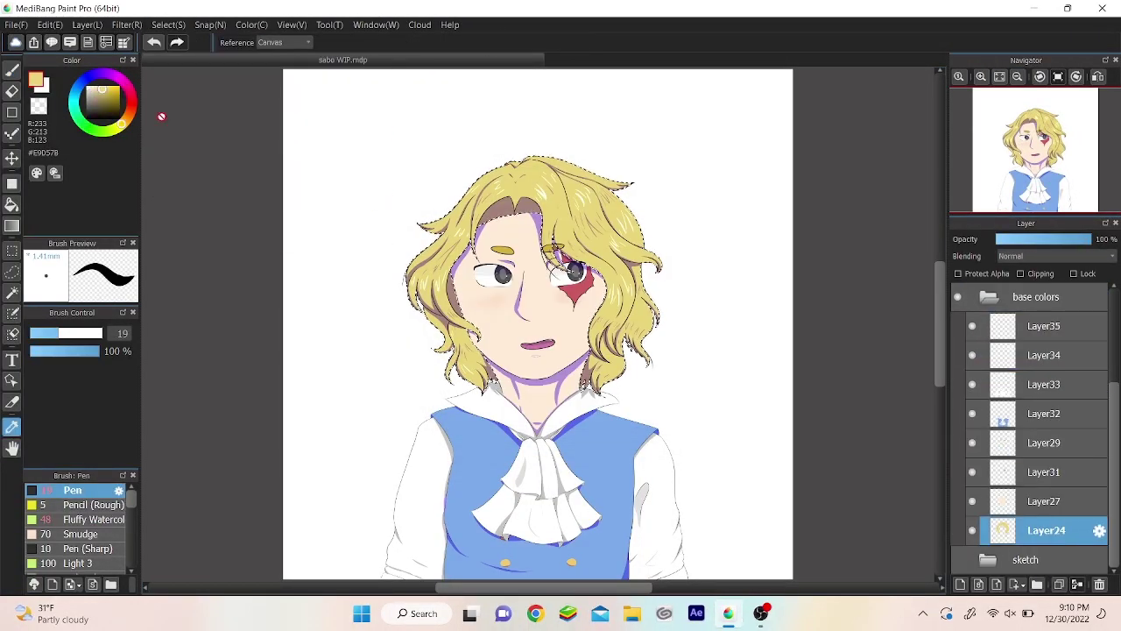
# Step: Add a frost higlight folder above highlights, containing a hair folder with a new empty layer
pyautogui.click(988, 296)
pyautogui.click(1039, 355)
pyautogui.click(960, 584)
pyautogui.doubleClick(1061, 384)
pyautogui.click(622, 398)
pyautogui.click(1020, 156)
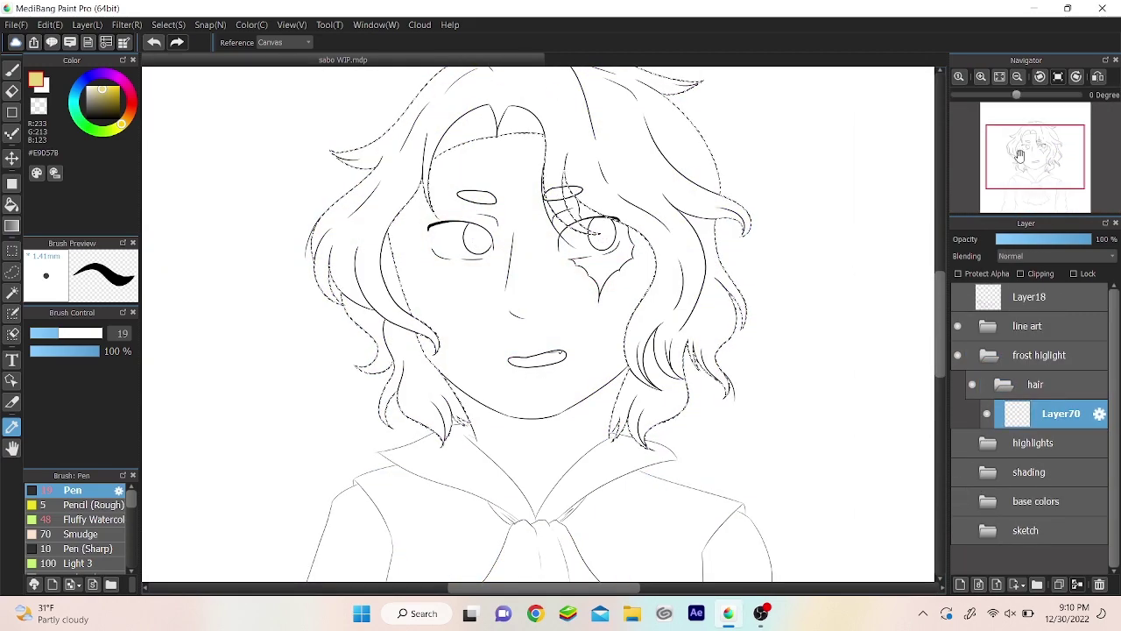
# Step: Paint the selected hair with #E9D57B using the Airbrush at size 1000 and 32% opacity
pyautogui.click(1000, 76)
pyautogui.scroll(-2, 79, 526)
pyautogui.click(84, 515)
pyautogui.moveTo(631, 315); pyautogui.dragTo(464, 394)
pyautogui.hotkey('ctrl', 'z')
pyautogui.moveTo(52, 333); pyautogui.dragTo(137, 328)
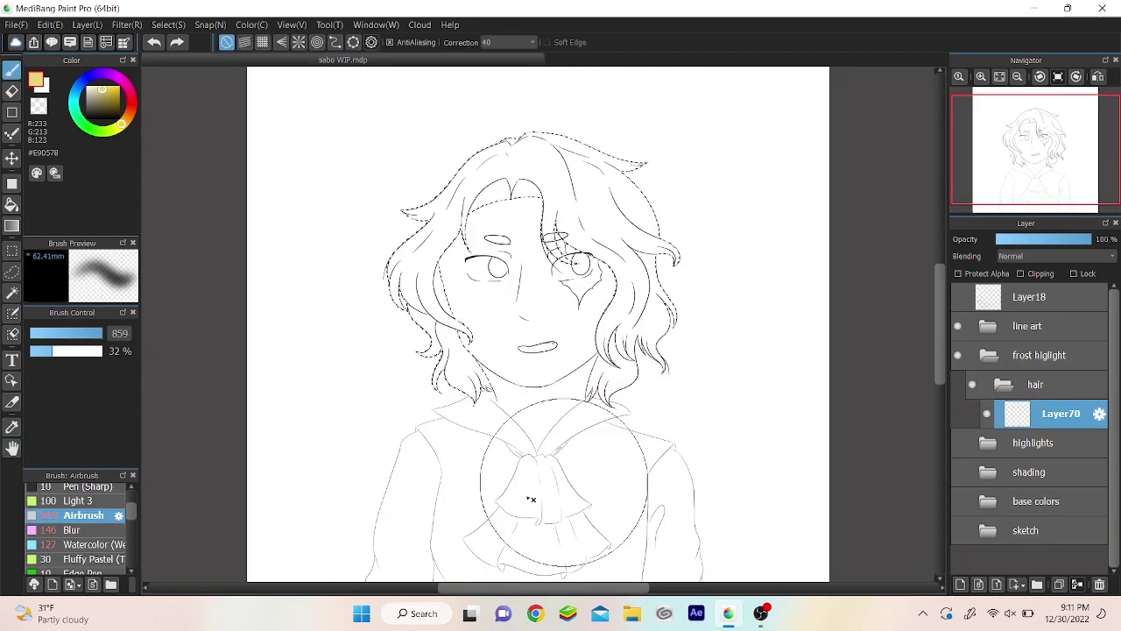
pyautogui.moveTo(530, 499); pyautogui.dragTo(613, 368)
pyautogui.moveTo(456, 263); pyautogui.dragTo(421, 332)
pyautogui.moveTo(526, 176); pyautogui.dragTo(438, 219)
pyautogui.hotkey('ctrl', 'd')
# Step: Add a second hair layer and set Layer70 to Multiply at 40% opacity, with the base colors and shading folders shown
pyautogui.click(960, 584)
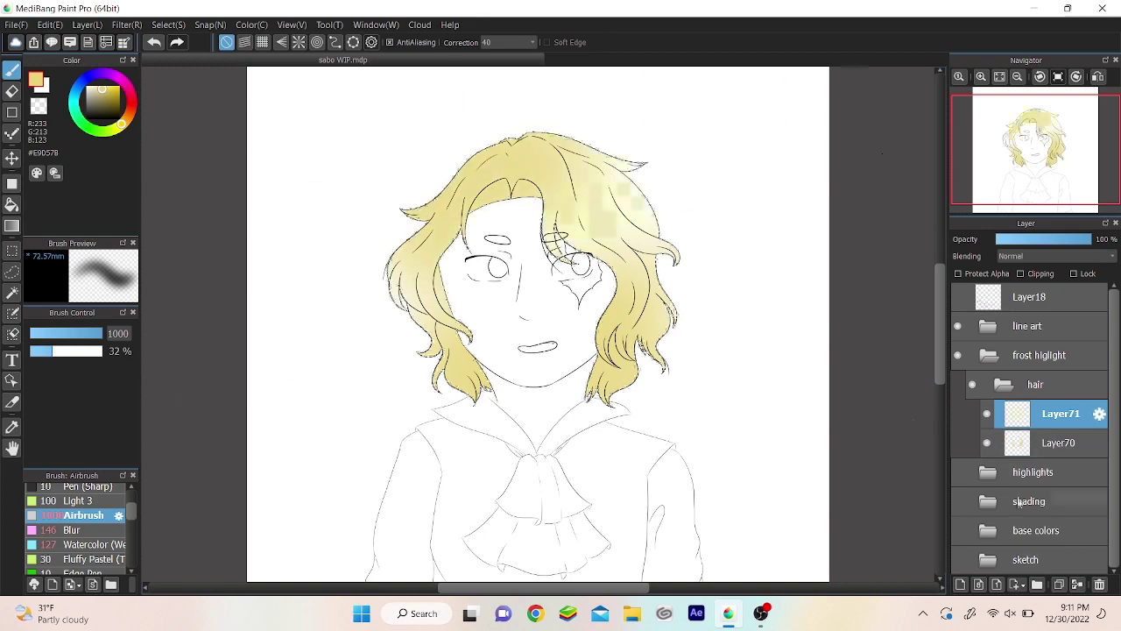
pyautogui.click(1056, 256)
pyautogui.click(957, 530)
pyautogui.click(958, 501)
pyautogui.click(1060, 443)
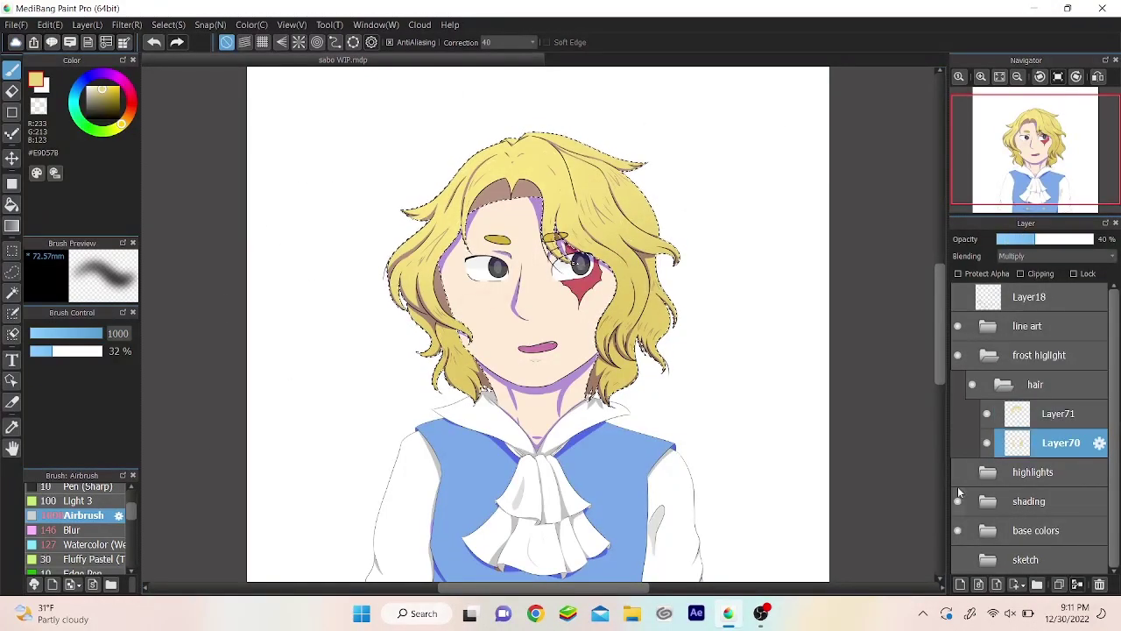
# Step: Select the vest's area from Layer32 and airbrush a #7BA9E9 gradient over it at size 1000 on new layers in a vest folder
pyautogui.click(1004, 383)
pyautogui.hotkey('ctrl', 'd')
pyautogui.click(988, 470)
pyautogui.scroll(-3, 1033, 438)
pyautogui.click(1046, 414)
pyautogui.click(167, 25)
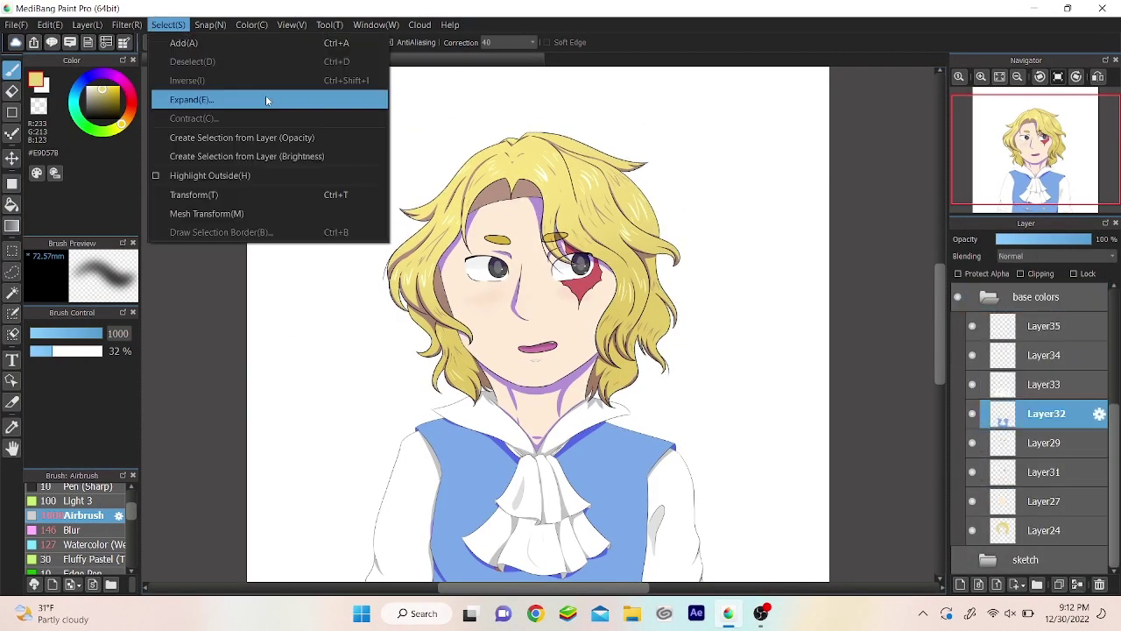
pyautogui.press('Escape')
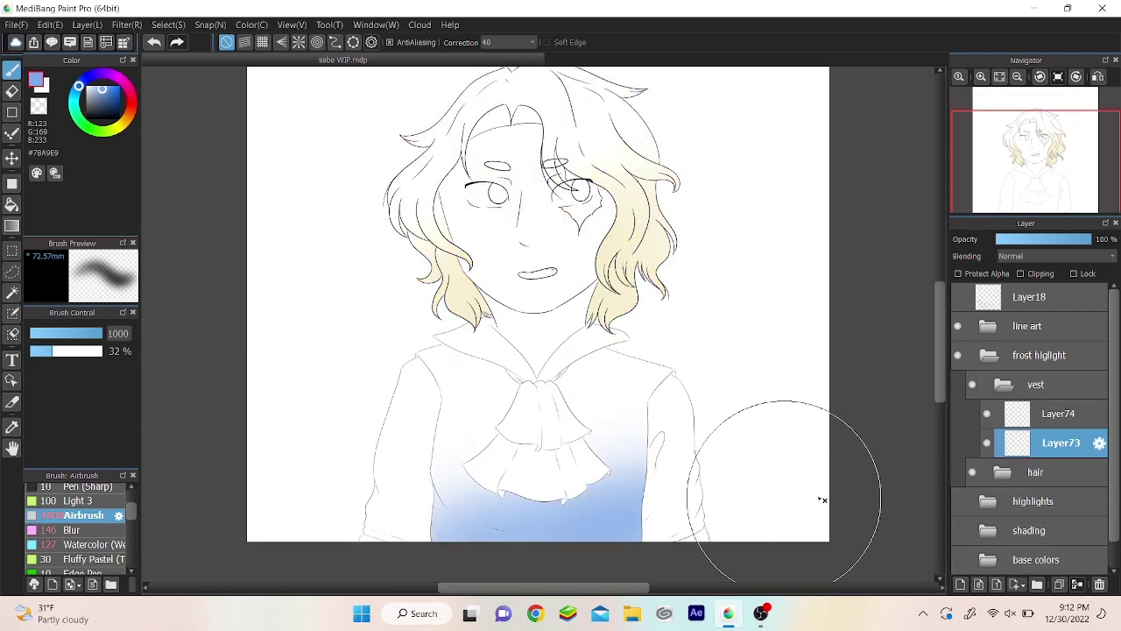
pyautogui.click(1061, 414)
pyautogui.click(1027, 255)
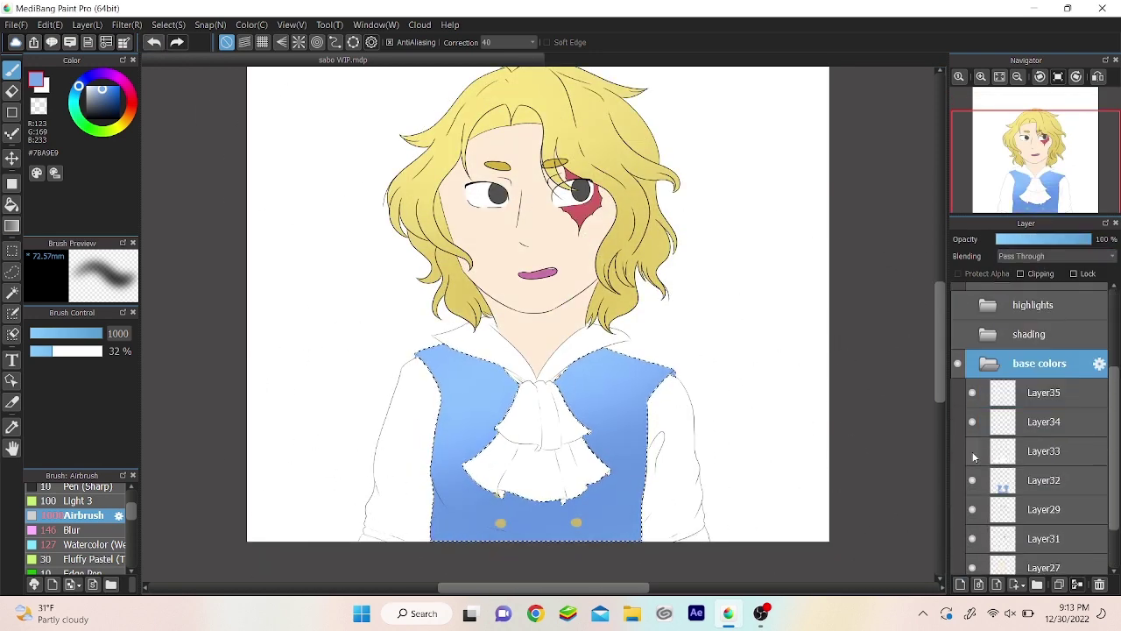
# Step: Name the new folder inside frost higlight "shirt and cravat"
pyautogui.doubleClick(1057, 384)
pyautogui.write('shirt and cravat')
pyautogui.press('Return')
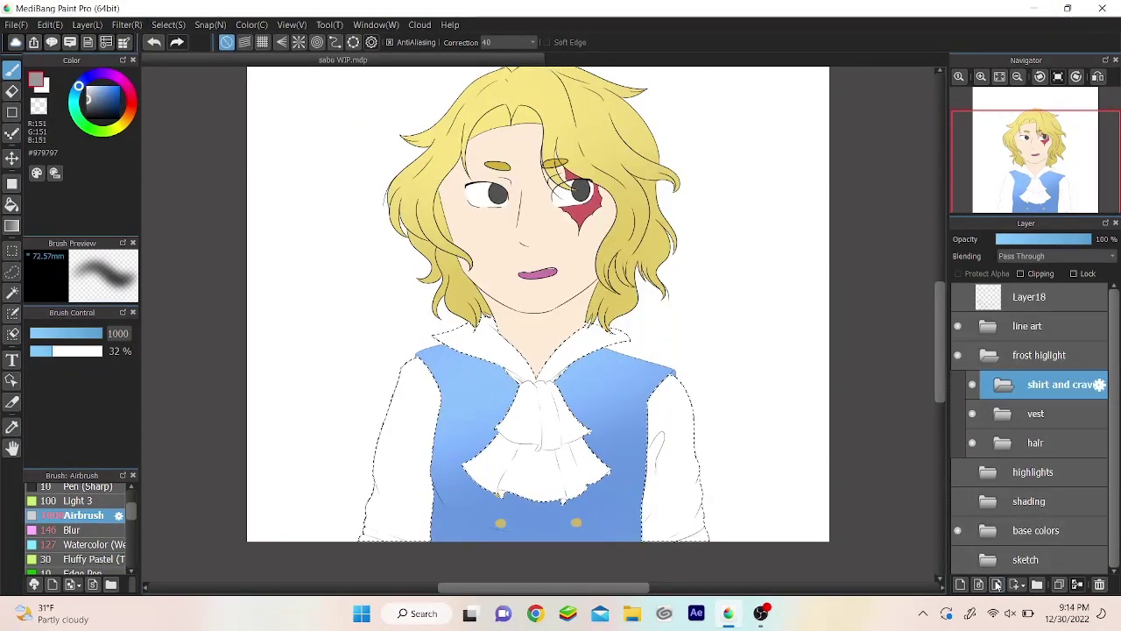
# Step: Shade the lower sleeves with #979797 on a new layer and erase the overflow on the cravat with the eraser at size 76
pyautogui.hotkey('ctrl', 'shift', 'n')
pyautogui.scroll(3, 746, 505)
pyautogui.press('e')
pyautogui.moveTo(306, 233)
pyautogui.mouseDown()
pyautogui.moveTo(479, 123)
pyautogui.moveTo(544, 386)
pyautogui.mouseUp()
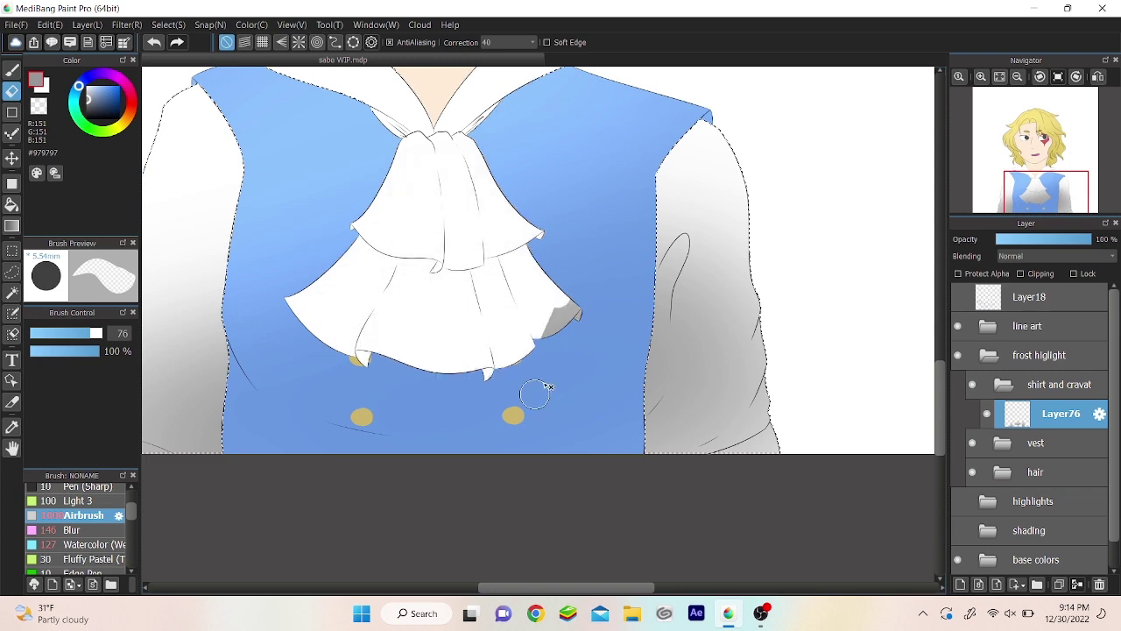
# Step: Shade the lower cravat with the #979797 Airbrush at 32% opacity on another new layer and erase the overflow from the sleeves
pyautogui.scroll(-3, 543, 386)
pyautogui.hotkey('ctrl', 'shift', 'n')
pyautogui.press('b')
pyautogui.moveTo(465, 442); pyautogui.dragTo(596, 438)
pyautogui.hotkey('ctrl', 'd')
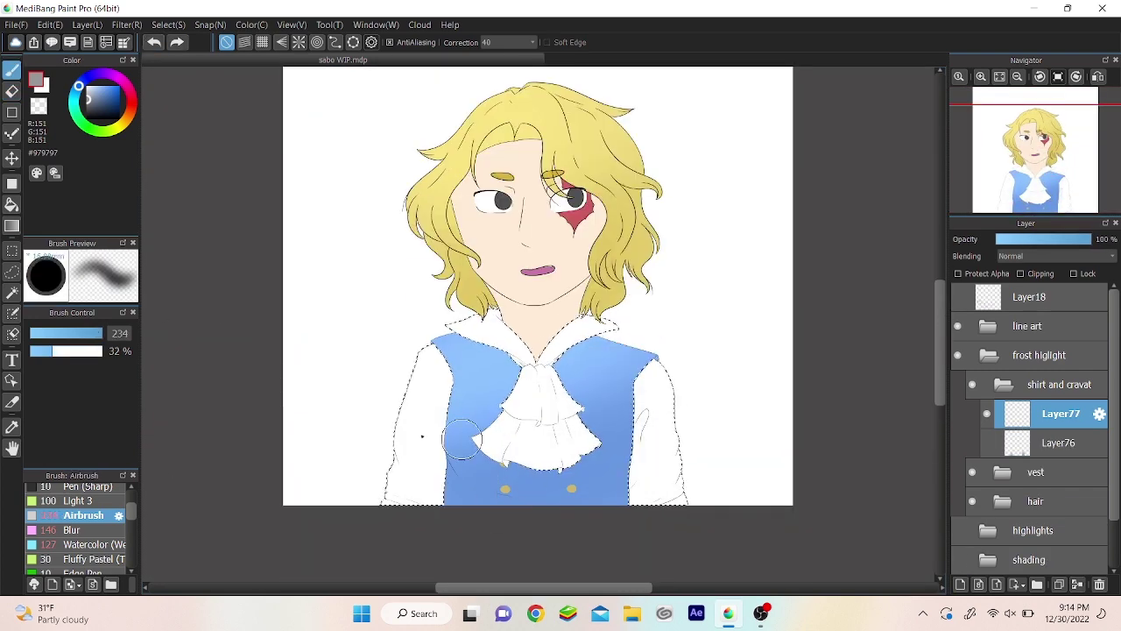
pyautogui.press('e')
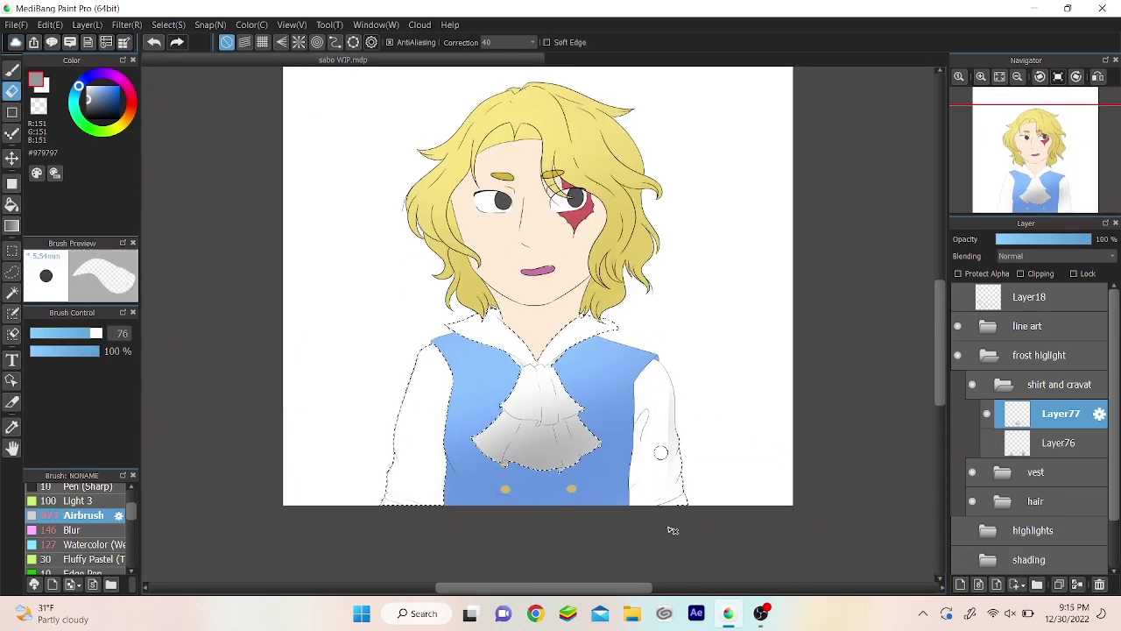
pyautogui.click(1059, 443)
# Step: Hide the artwork folders and fill a new layer beneath base colors with #82B6FF using the Pen at size 700
pyautogui.scroll(-3, 1043, 438)
pyautogui.click(1029, 450)
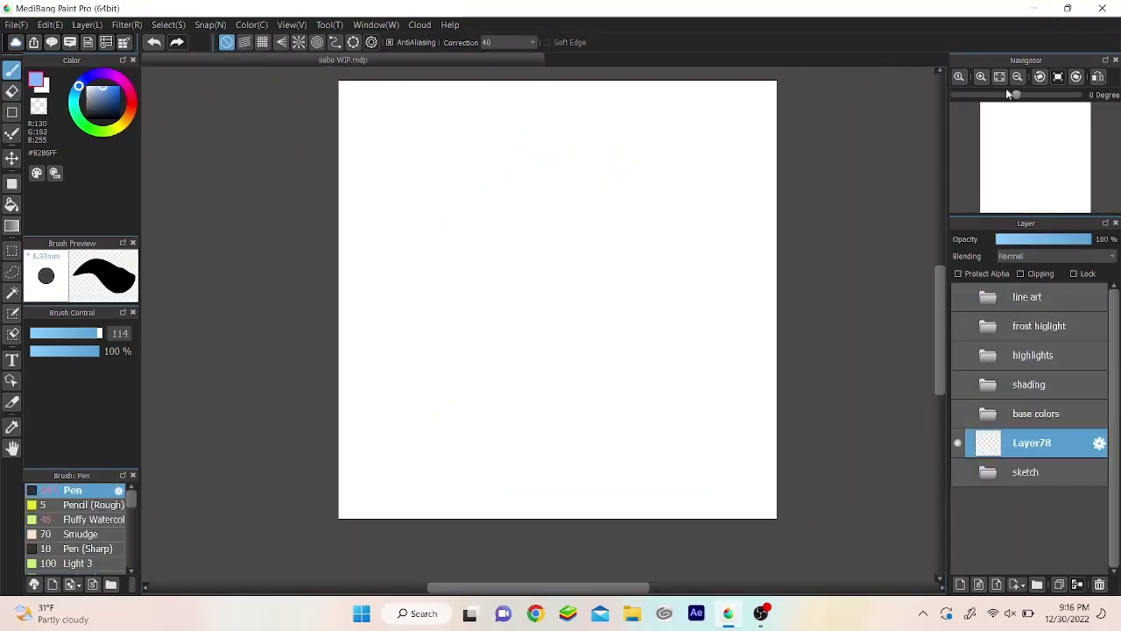
pyautogui.moveTo(313, 498)
pyautogui.mouseDown()
pyautogui.moveTo(455, 99)
pyautogui.moveTo(763, 96)
pyautogui.mouseUp()
# Step: Draw a vertical dashed white line with the Pen at size 21 on a new layer above the blue background
pyautogui.click(262, 42)
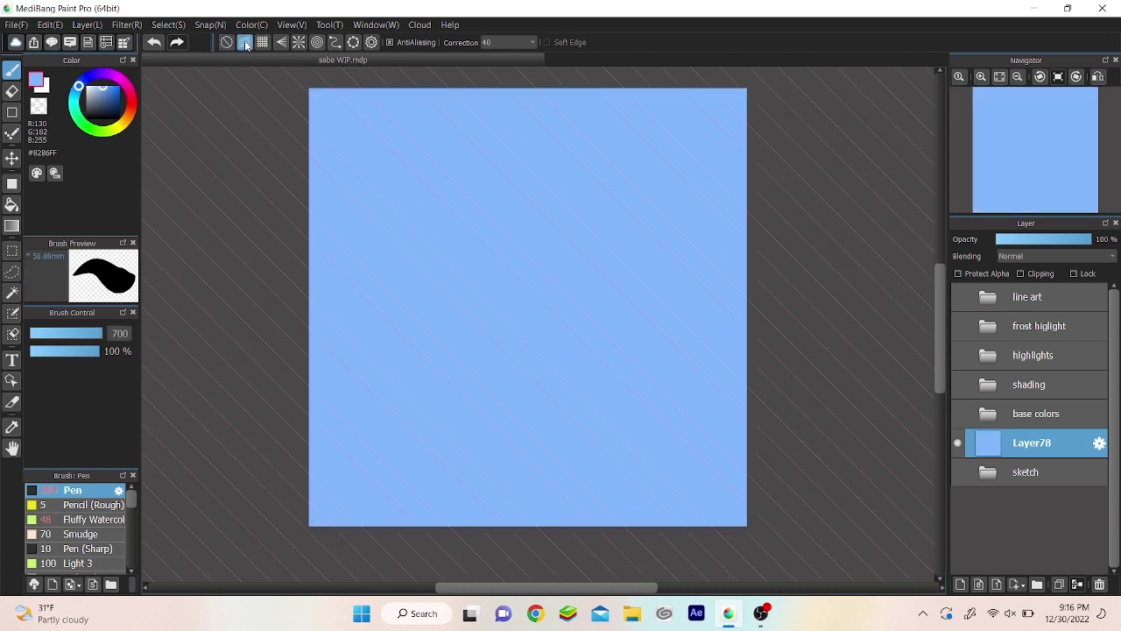
pyautogui.click(960, 584)
pyautogui.click(95, 92)
pyautogui.moveTo(375, 89); pyautogui.dragTo(390, 456)
pyautogui.click(87, 24)
pyautogui.click(113, 40)
# Step: Paste a copy of the dashed line and move it down so the dashes extend to the canvas's bottom edge
pyautogui.click(12, 158)
pyautogui.click(50, 24)
pyautogui.click(75, 115)
pyautogui.click(50, 24)
pyautogui.click(75, 115)
pyautogui.click(50, 24)
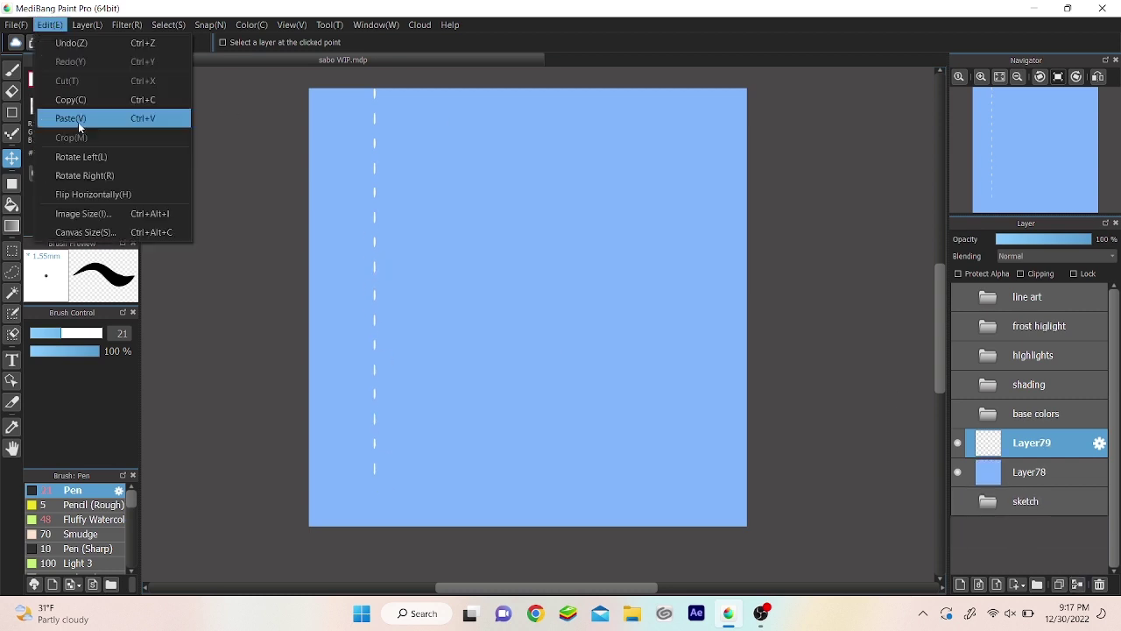
pyautogui.click(76, 115)
pyautogui.moveTo(378, 499); pyautogui.dragTo(377, 556)
# Step: Paste a copy of the dashed line, place it to the right of the original, and merge the pair
pyautogui.click(50, 25)
pyautogui.click(76, 114)
pyautogui.moveTo(396, 315); pyautogui.dragTo(455, 316)
pyautogui.hotkey('ctrl', 'e')
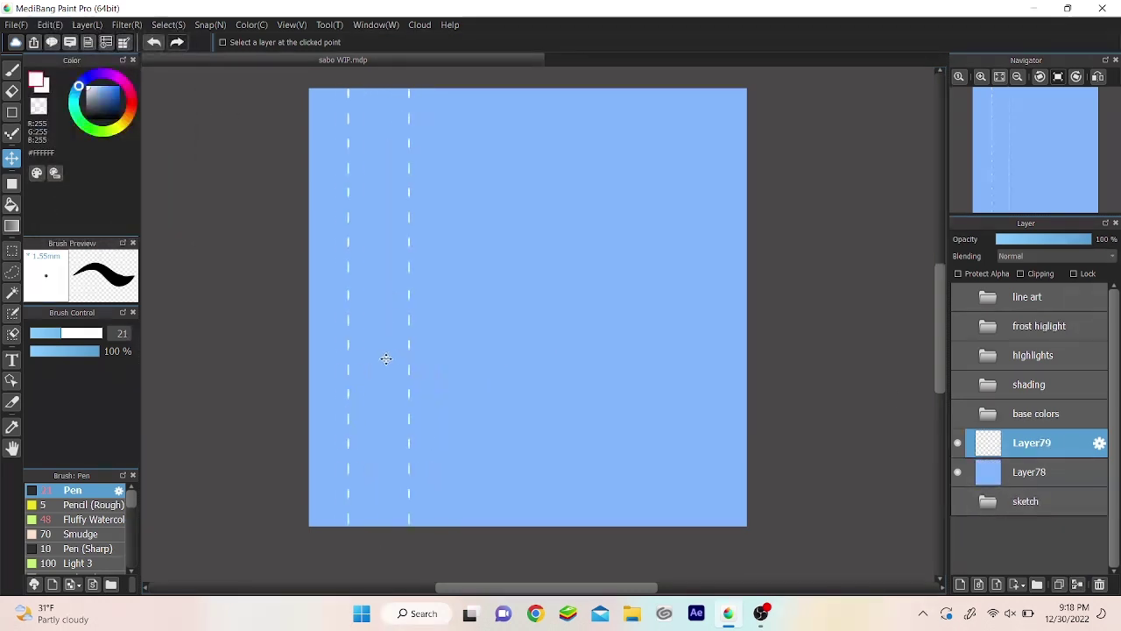
# Step: Duplicate the dashed lines across the rest of the canvas into seven evenly spaced columns and merge them into one layer
pyautogui.click(50, 25)
pyautogui.click(76, 114)
pyautogui.moveTo(378, 318); pyautogui.dragTo(501, 318)
pyautogui.hotkey('ctrl', 'e')
pyautogui.click(50, 25)
pyautogui.click(75, 115)
pyautogui.moveTo(397, 369); pyautogui.dragTo(649, 369)
pyautogui.hotkey('ctrl', 'e')
# Step: Paste a copy of the dashed columns, rotate it crosswise, and merge both into a dashed grid
pyautogui.click(49, 25)
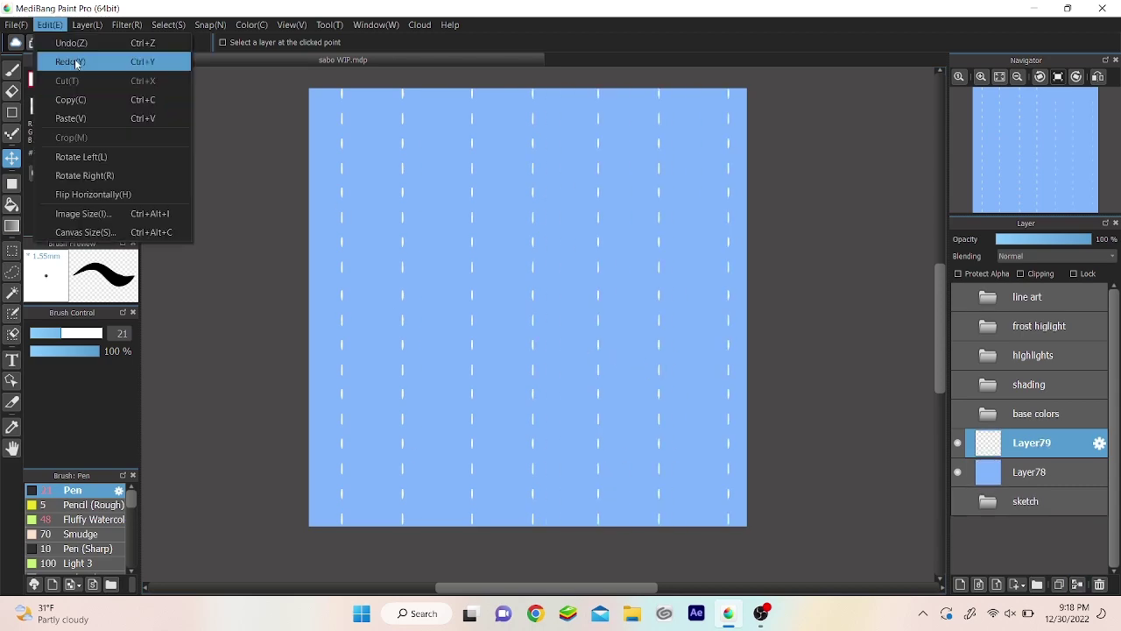
pyautogui.click(76, 115)
pyautogui.click(87, 25)
pyautogui.click(289, 463)
pyautogui.press('Return')
pyautogui.hotkey('ctrl', 'e')
# Step: Rotate the dashed grid with Transform so its lines run diagonally
pyautogui.click(168, 24)
pyautogui.click(228, 194)
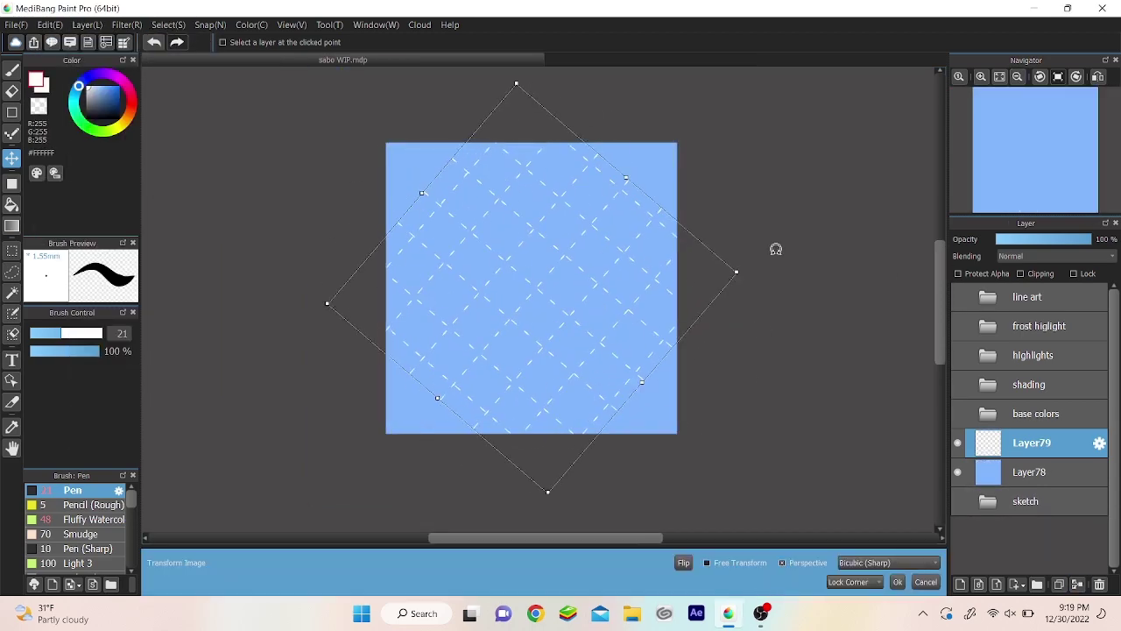
pyautogui.moveTo(776, 248); pyautogui.dragTo(788, 140)
pyautogui.press('Return')
# Step: Hide the dashed grid and draw a small white meat-on-the-bone doodle with the Pen at size 21 on a new layer
pyautogui.click(958, 471)
pyautogui.press('b')
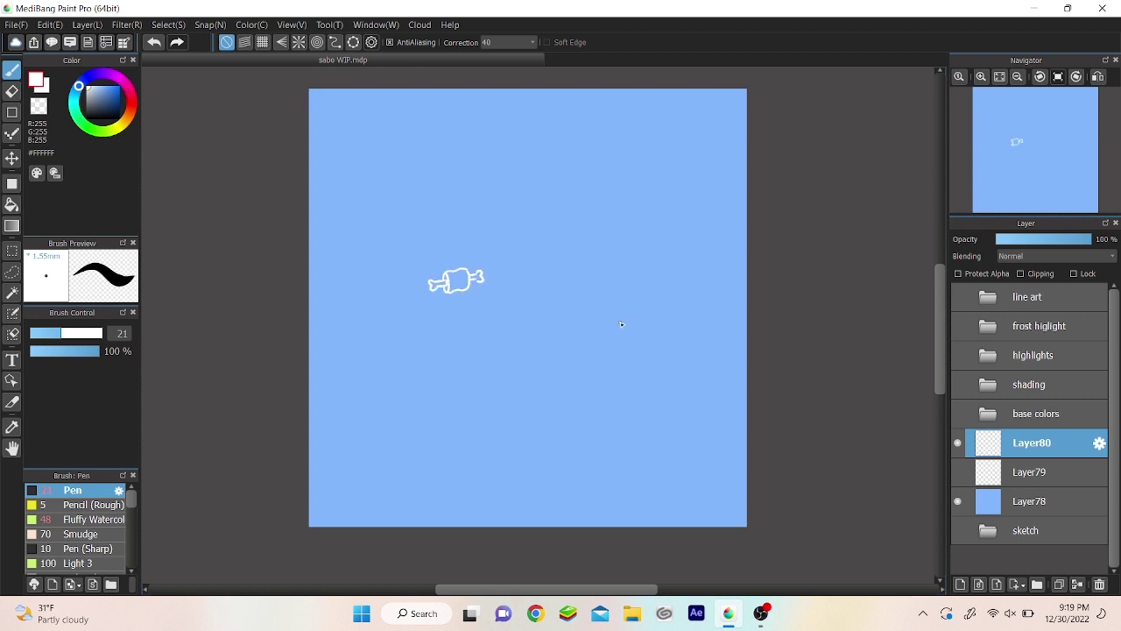
# Step: Draw a white hexagonal lens on a new layer and place a smaller copy of the hexagon inside it
pyautogui.hotkey('ctrl', 'shift', 'n')
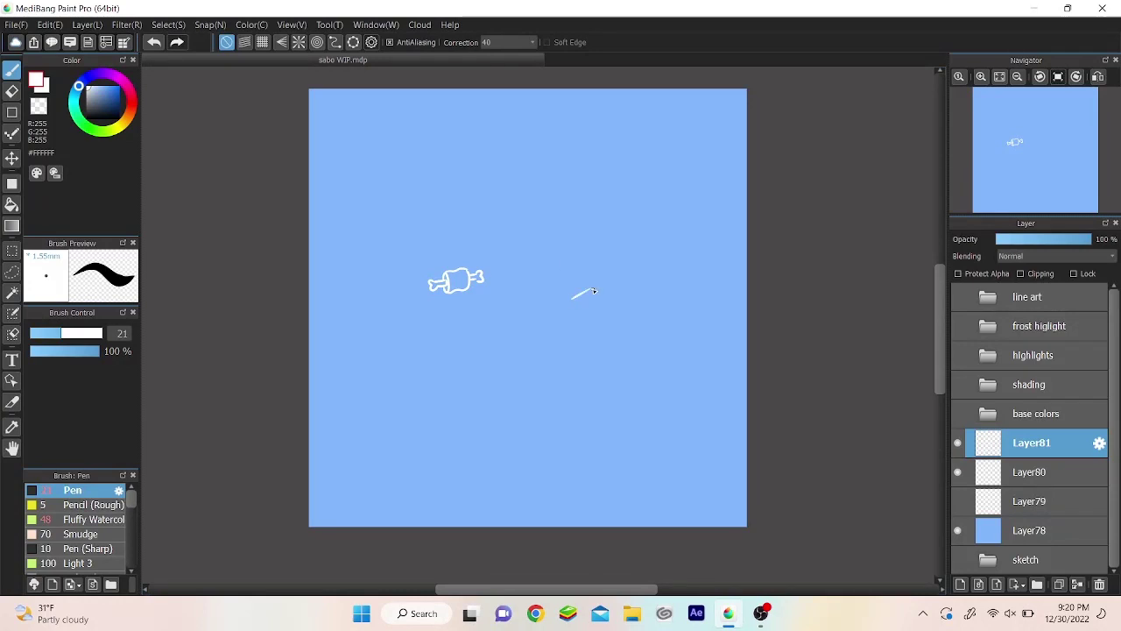
pyautogui.hotkey('ctrl', 'c')
pyautogui.hotkey('ctrl', 'v')
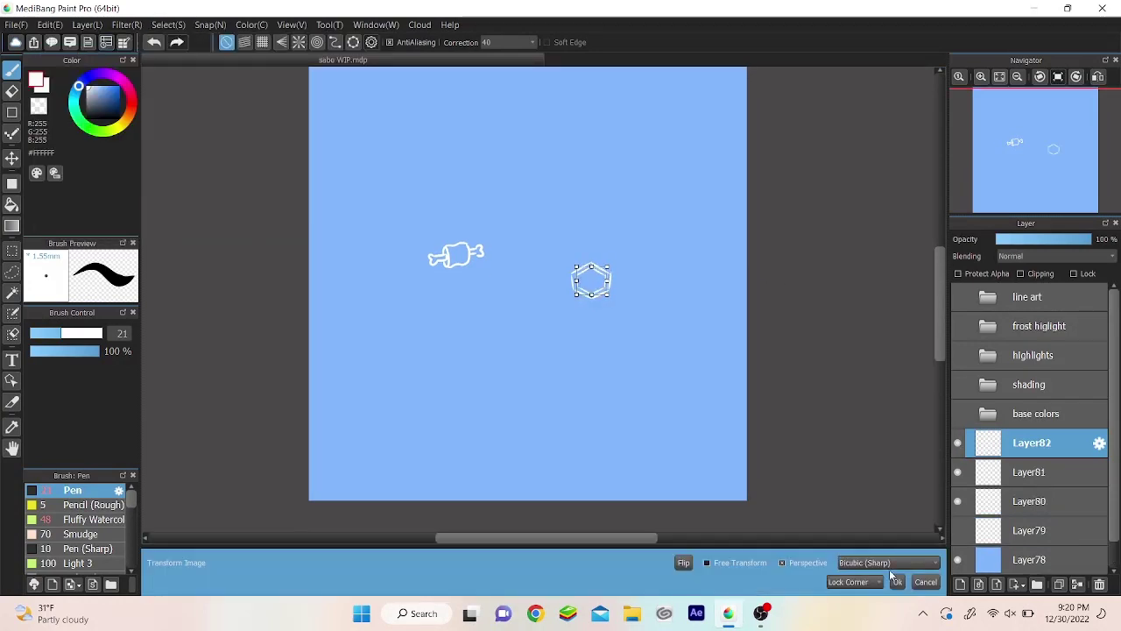
pyautogui.click(895, 580)
# Step: Place a merged copy of the lens beside the first and draw the bridge and glare lines to complete the glasses
pyautogui.press('v')
pyautogui.moveTo(591, 280); pyautogui.dragTo(639, 280)
pyautogui.hotkey('ctrl', 'e')
pyautogui.scroll(2, 692, 298)
pyautogui.press('b')
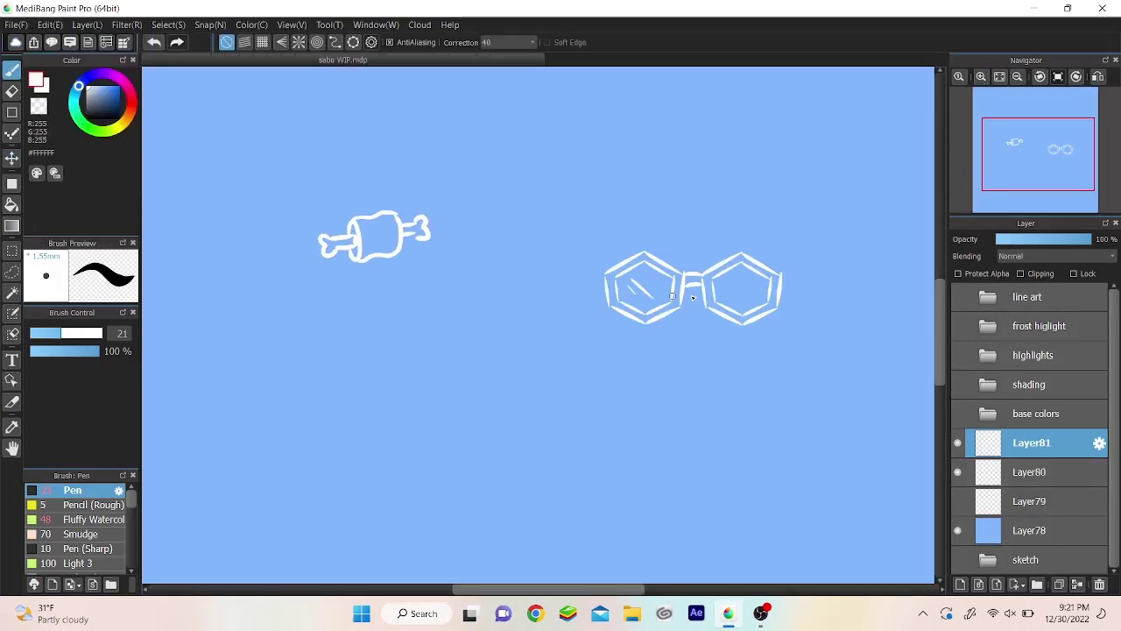
pyautogui.scroll(-2, 692, 298)
pyautogui.scroll(3, 692, 289)
# Step: Draw a white circle outline at size 6.8 on a new layer and place a copy below and to its right
pyautogui.hotkey('ctrl', 'shift', 'n')
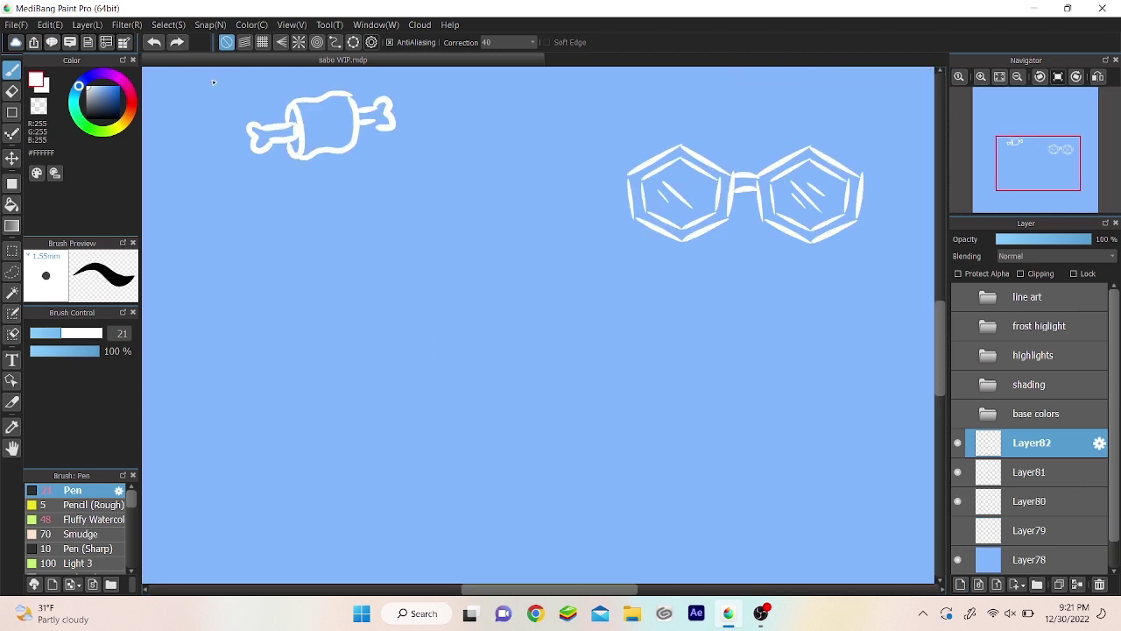
pyautogui.press('u')
pyautogui.scroll(1, 614, 441)
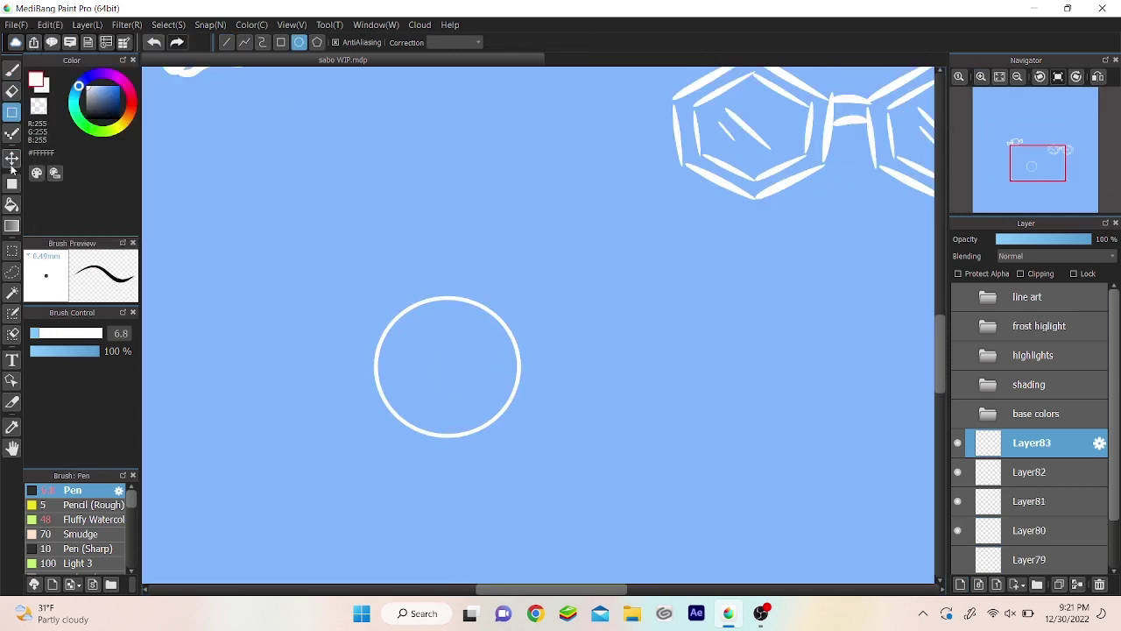
pyautogui.moveTo(615, 387); pyautogui.dragTo(760, 528)
pyautogui.press('b')
pyautogui.scroll(1, 778, 359)
pyautogui.moveTo(324, 342); pyautogui.dragTo(403, 374)
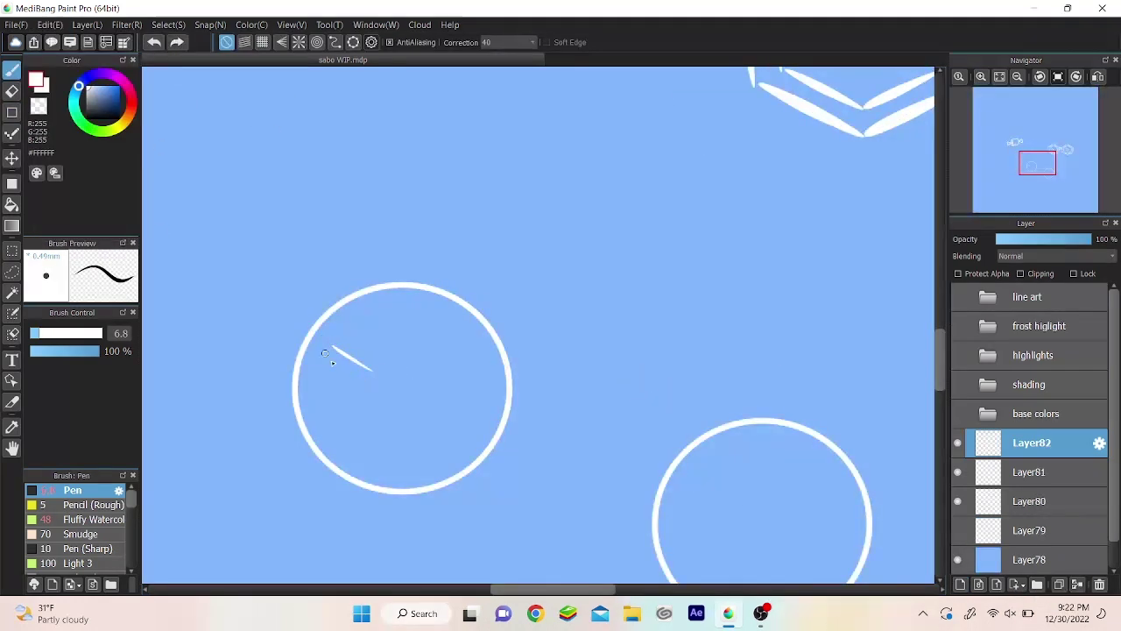
# Step: Make a half-circle from a pasted copy of the circle, then shrink and rotate it into a slanted eye inside the first circle
pyautogui.hotkey('ctrl', 'v')
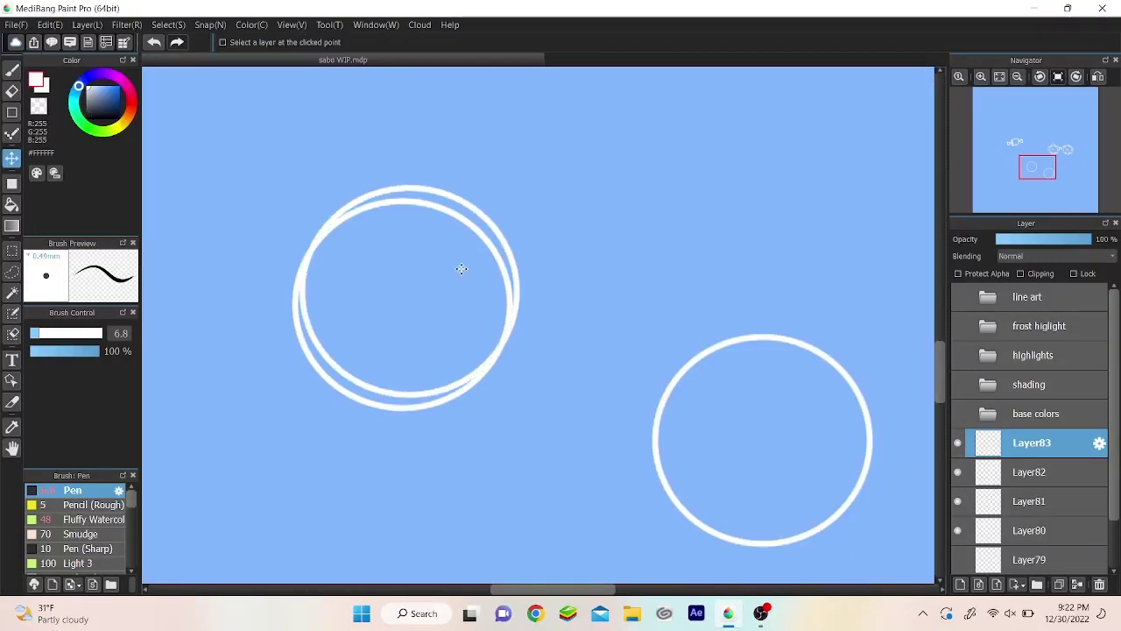
pyautogui.moveTo(458, 268); pyautogui.dragTo(708, 126)
pyautogui.press('Delete')
pyautogui.hotkey('ctrl', 't')
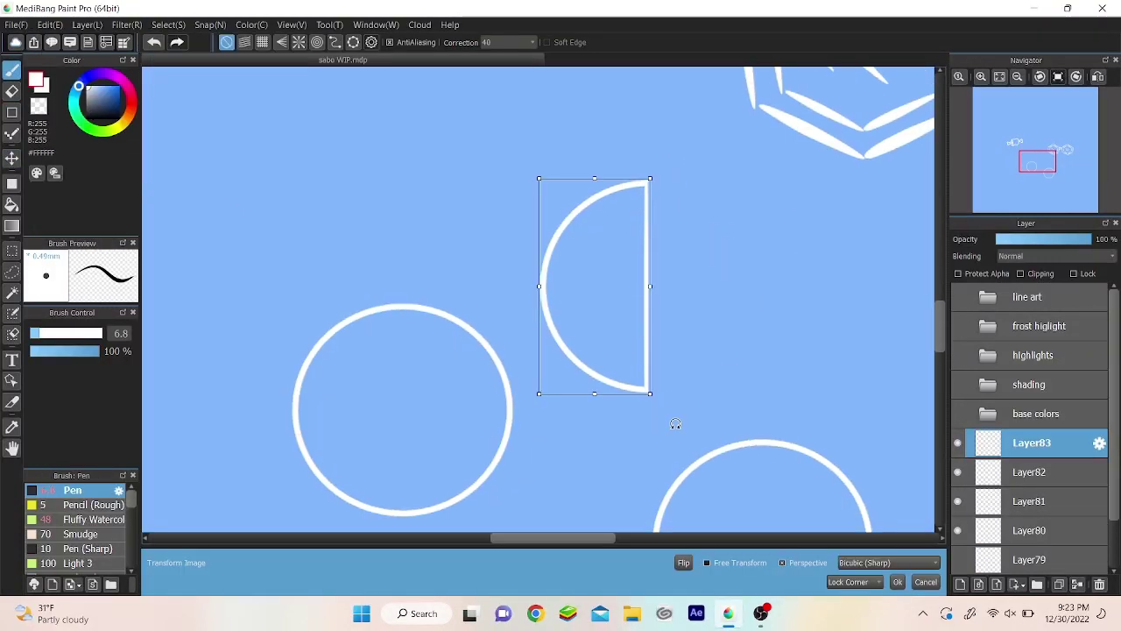
pyautogui.moveTo(646, 393); pyautogui.dragTo(577, 280)
pyautogui.press('Return')
# Step: Paste a mirrored copy of the slanted eye and position it as the first face's second eye
pyautogui.hotkey('ctrl', 'c')
pyautogui.hotkey('ctrl', 'v')
pyautogui.click(87, 25)
pyautogui.moveTo(355, 409); pyautogui.dragTo(446, 409)
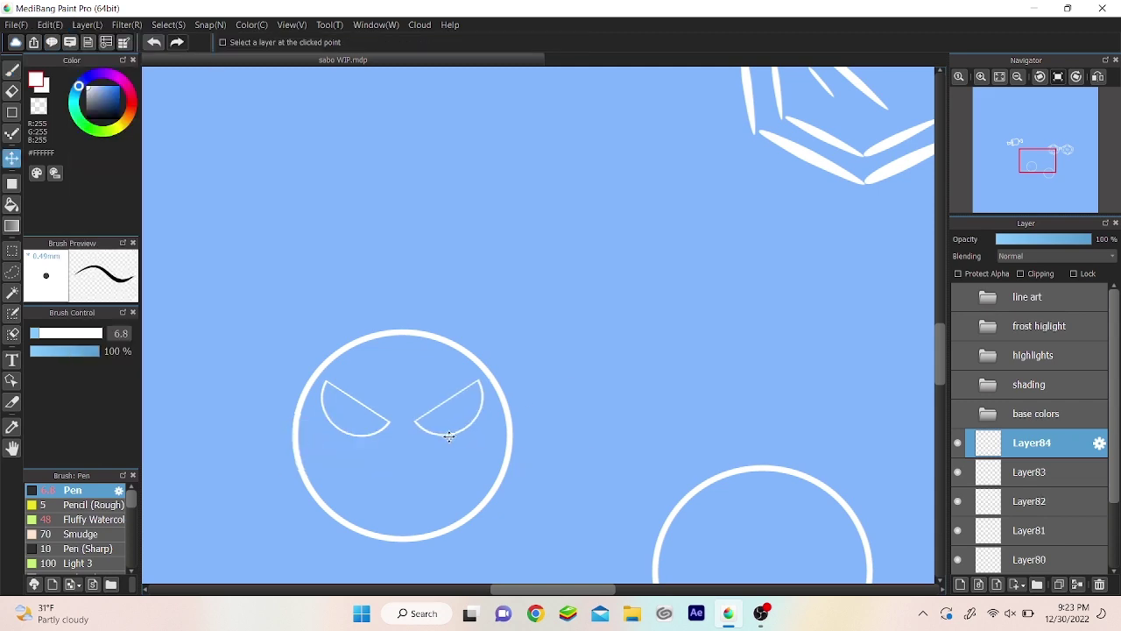
# Step: Draw a wide curved grin with vertical teeth lines across the lower half of the first face
pyautogui.press('p')
pyautogui.moveTo(297, 426); pyautogui.dragTo(365, 462)
pyautogui.moveTo(508, 432); pyautogui.dragTo(509, 436)
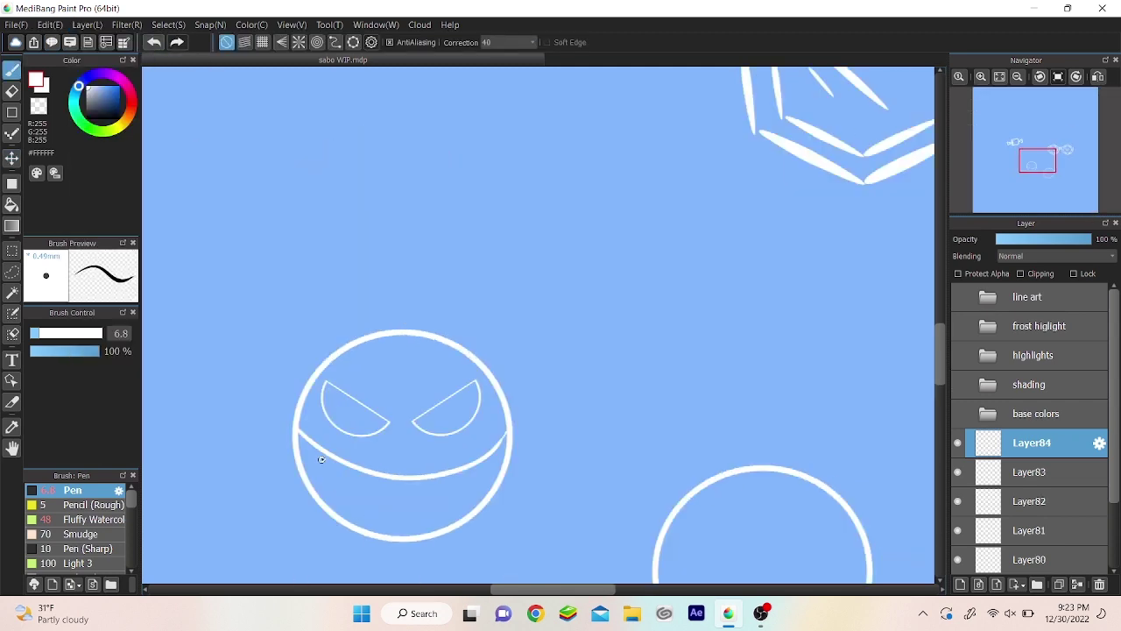
# Step: Paste the half-circle eye into the second circle and rotate it so its curved side faces up
pyautogui.moveTo(496, 481); pyautogui.dragTo(240, 356)
pyautogui.hotkey('ctrl', 'v')
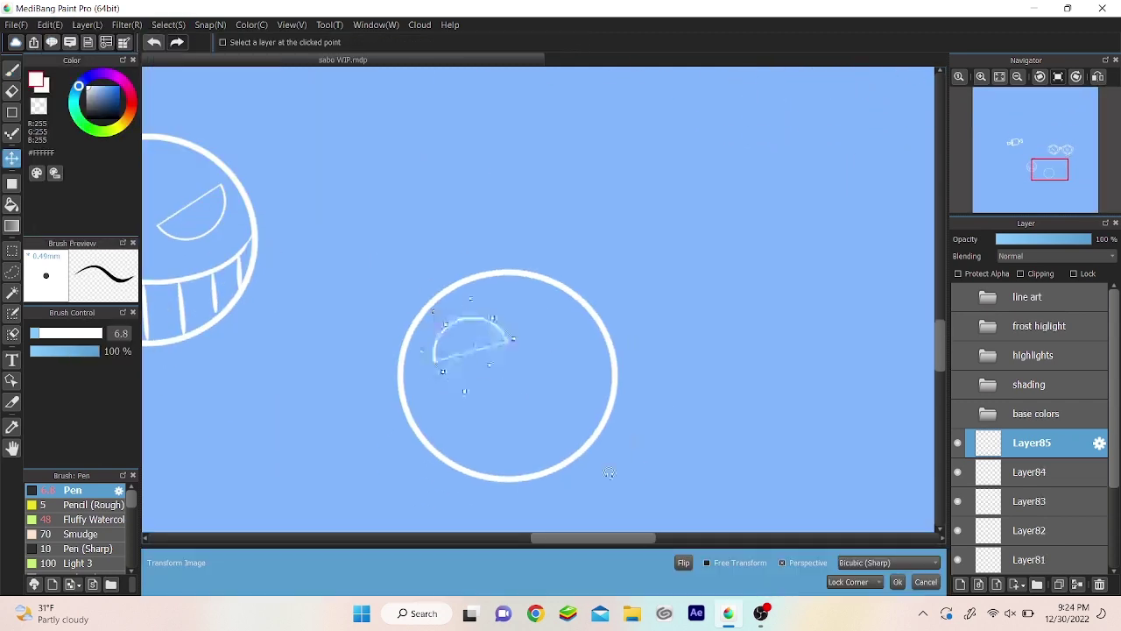
pyautogui.press('Return')
# Step: Draw a downturned mouth with two curved lips and vertical teeth lines on a new layer across the second face's lower half
pyautogui.hotkey('ctrl', 'shift', 'n')
pyautogui.press('b')
pyautogui.moveTo(522, 436); pyautogui.dragTo(425, 462)
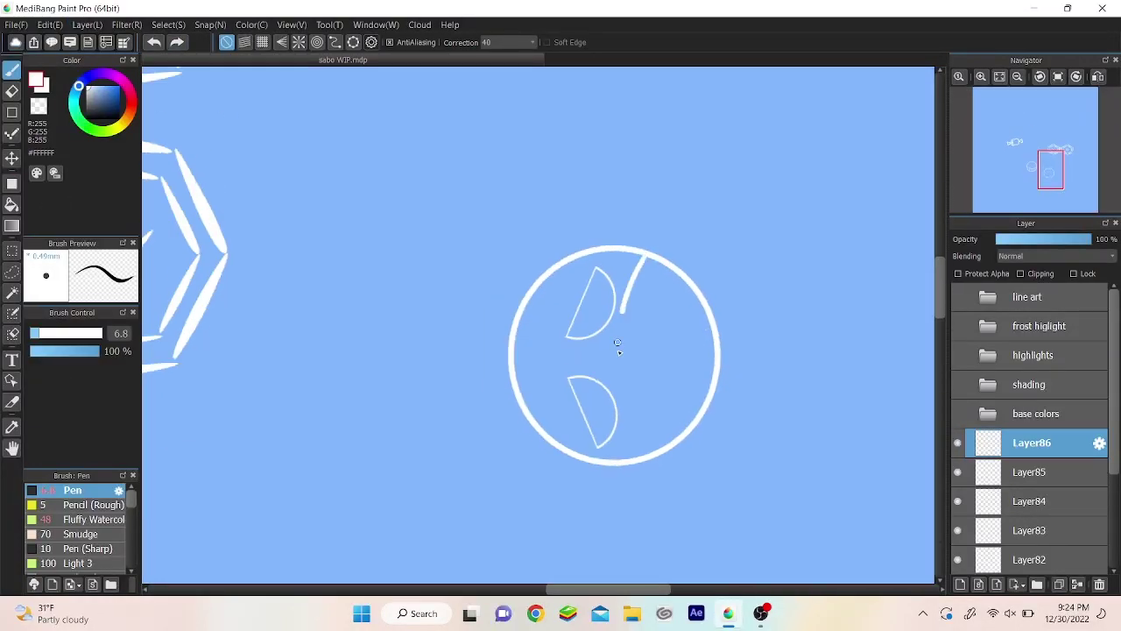
pyautogui.hotkey('ctrl', 'z')
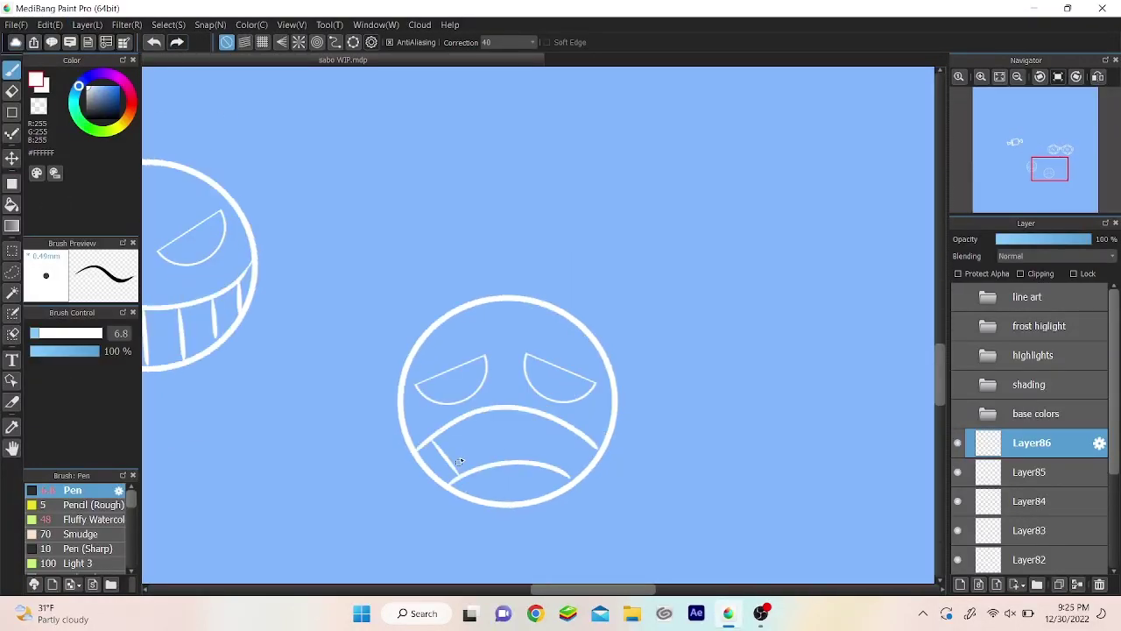
pyautogui.scroll(-5, 575, 473)
pyautogui.scroll(-2, 1030, 438)
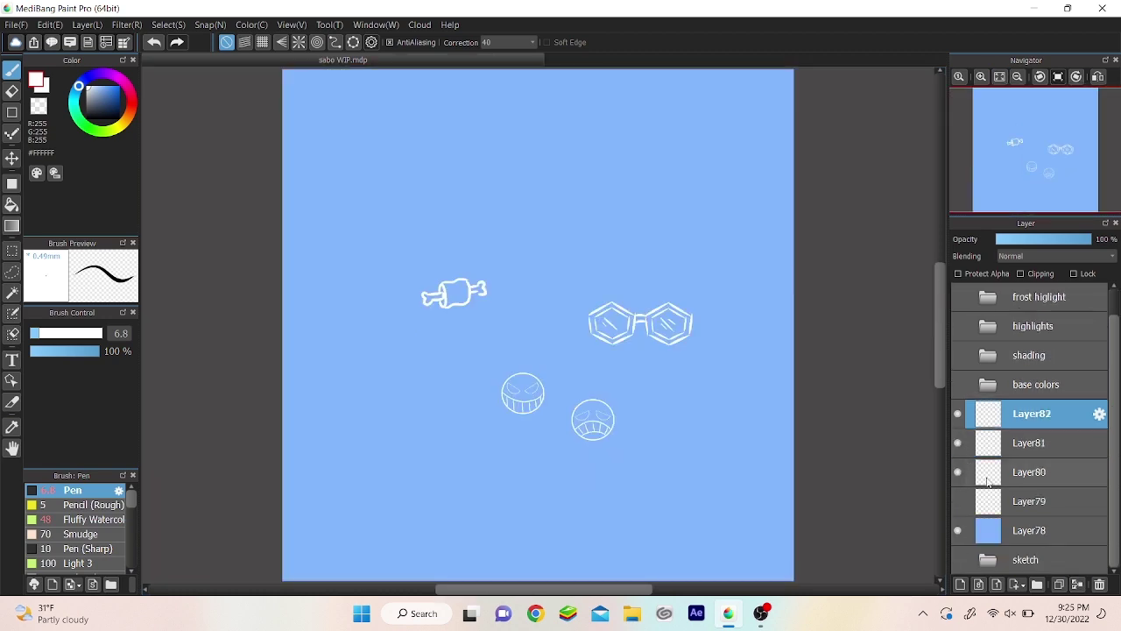
# Step: Show the dashed grid layer and paste copies of the meat-on-bone doodle, spreading them over the grid
pyautogui.click(959, 472)
pyautogui.hotkey('ctrl', 'v')
pyautogui.press('v')
pyautogui.hotkey('ctrl', 'v')
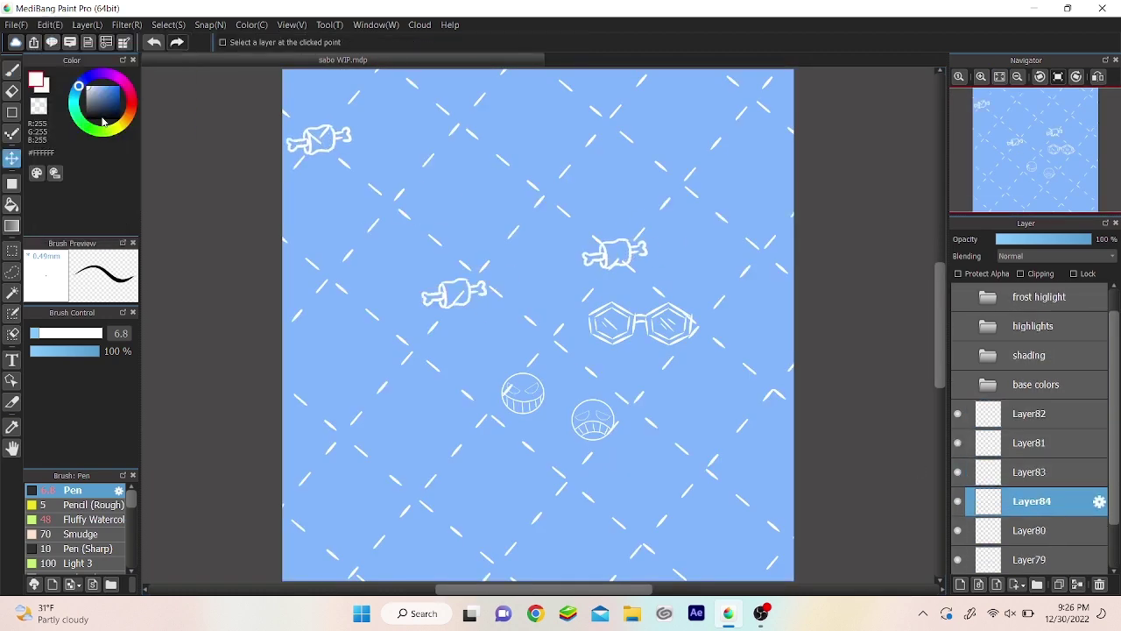
pyautogui.hotkey('ctrl', 'v')
pyautogui.moveTo(432, 284); pyautogui.dragTo(674, 314)
pyautogui.click(697, 302)
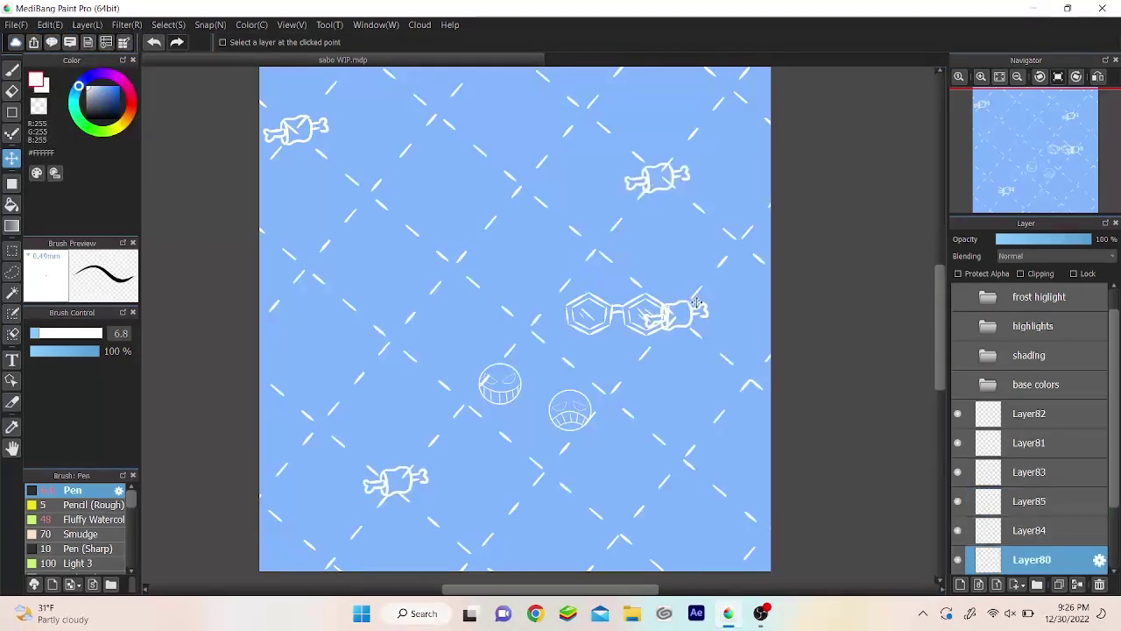
# Step: Rearrange the bone copies into the gaps at the canvas's right edge and right of centre, and merge them into one layer
pyautogui.click(156, 42)
pyautogui.hotkey('ctrl', 'z')
pyautogui.hotkey('ctrl', 'z')
pyautogui.hotkey('ctrl', 'z')
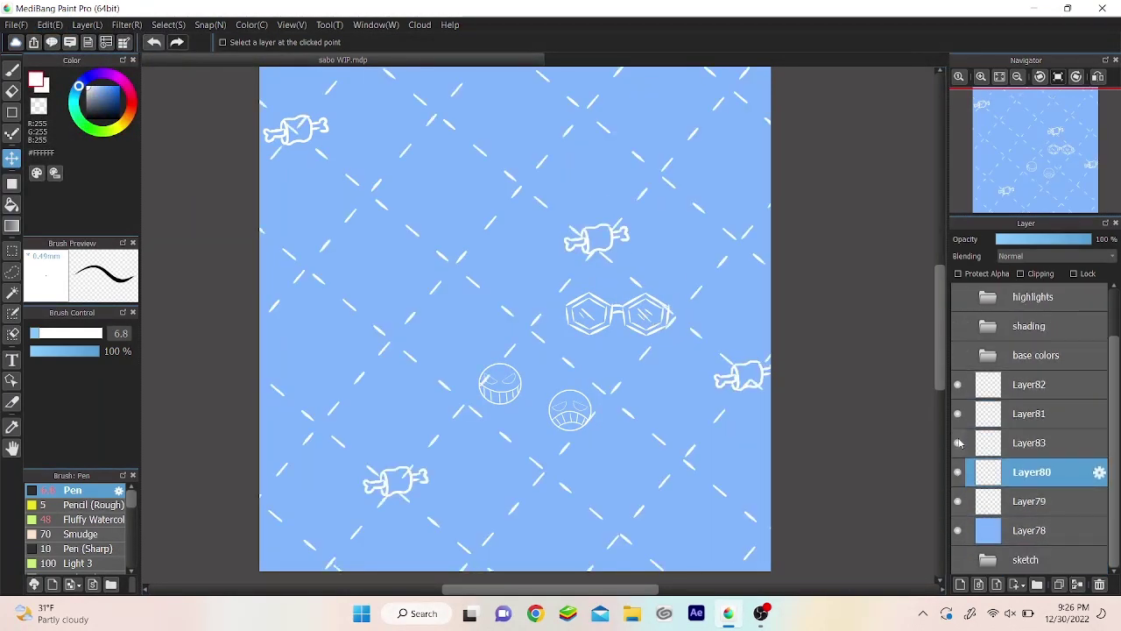
# Step: Spread copies of the hexagonal glasses over the grid, including one cut off at the lower right edge, and merge them
pyautogui.hotkey('ctrl', 'y')
pyautogui.hotkey('ctrl', 'y')
pyautogui.hotkey('ctrl', 'y')
pyautogui.hotkey('ctrl', 'y')
pyautogui.hotkey('ctrl', 'y')
pyautogui.hotkey('ctrl', 'y')
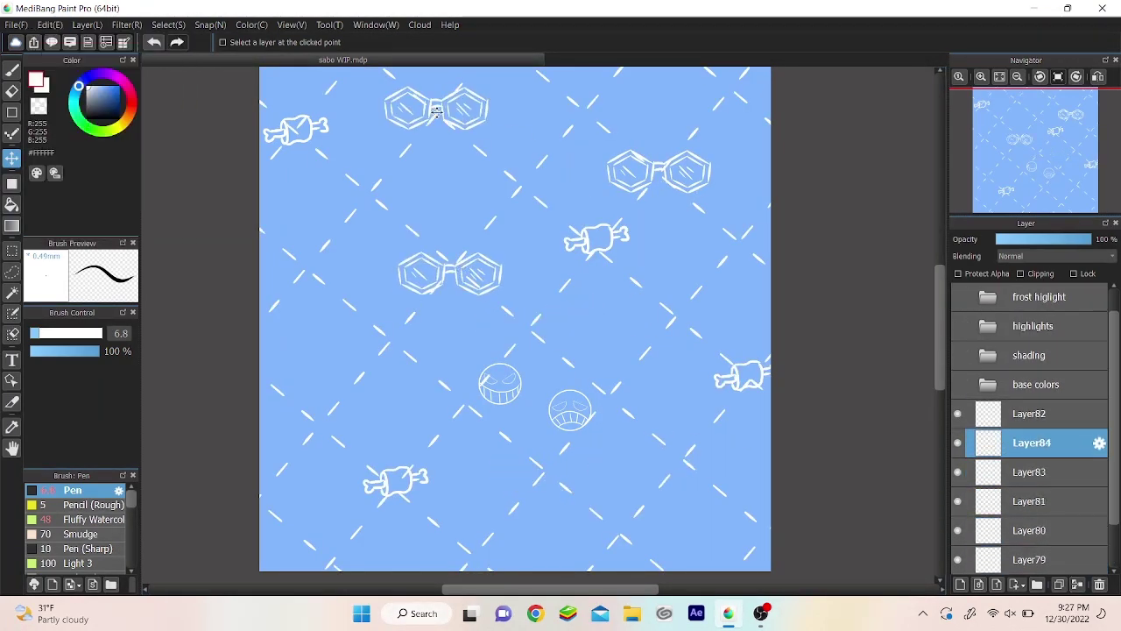
pyautogui.hotkey('ctrl', 'z')
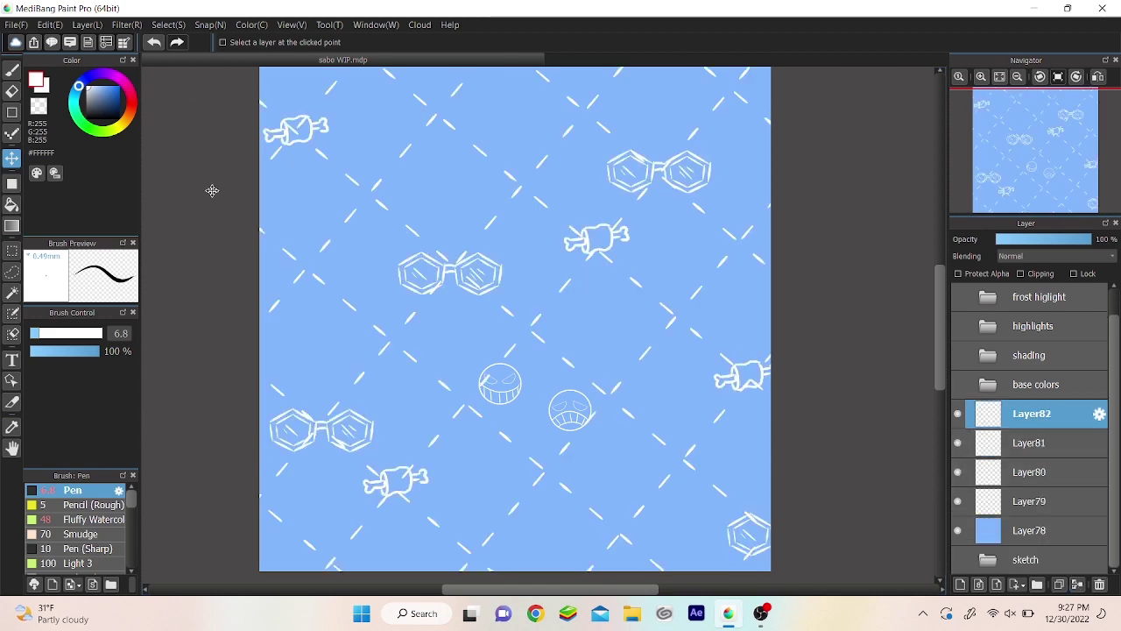
# Step: Lasso the grinning face, distribute four pasted copies over the grid, and cut the original
pyautogui.click(12, 272)
pyautogui.moveTo(517, 340)
pyautogui.mouseDown()
pyautogui.moveTo(460, 412)
pyautogui.moveTo(449, 353)
pyautogui.mouseUp()
pyautogui.hotkey('ctrl', 'y')
pyautogui.hotkey('ctrl', 'y')
pyautogui.hotkey('ctrl', 'y')
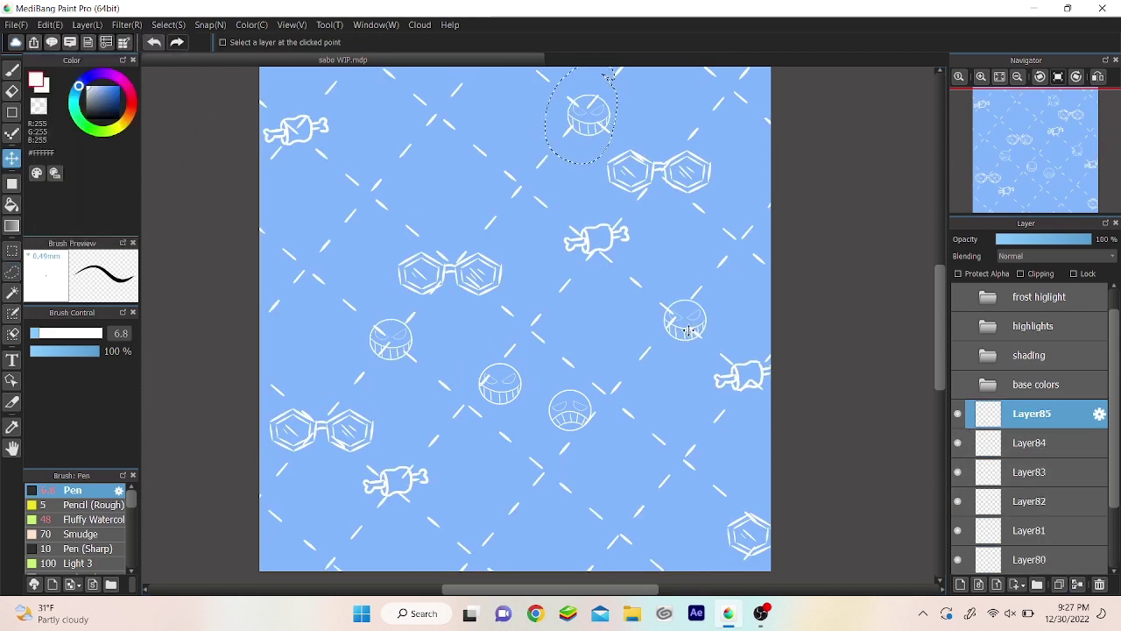
pyautogui.scroll(-1, 1019, 489)
pyautogui.click(1024, 470)
pyautogui.hotkey('ctrl', 'x')
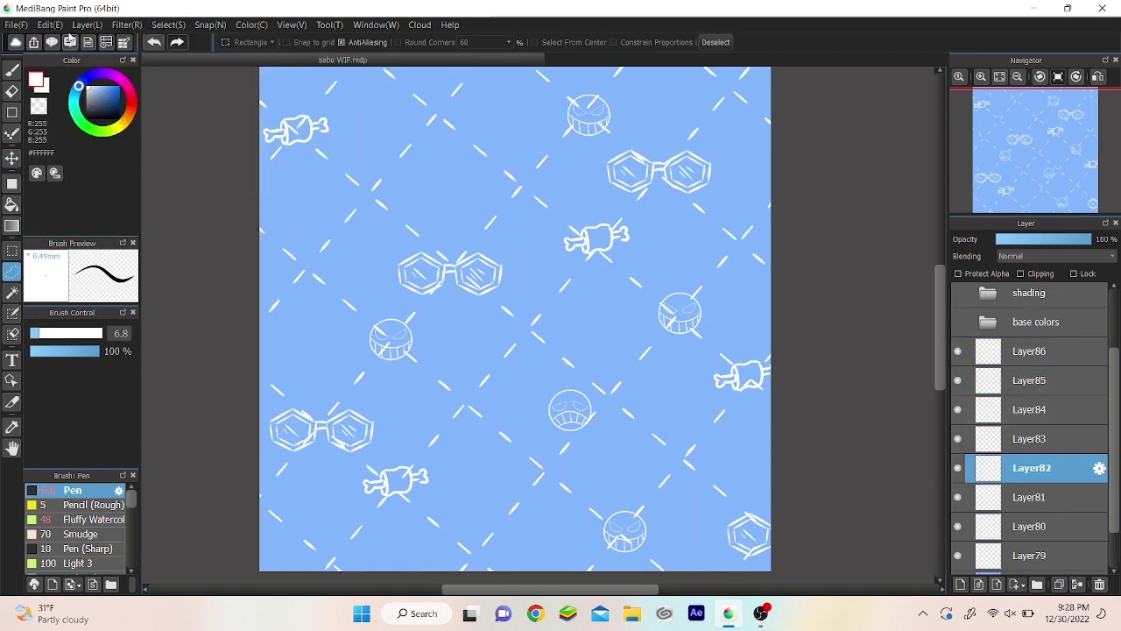
# Step: Replace the original frowning face with four pasted copies at the upper left, middle and lower left of the grid
pyautogui.hotkey('ctrl', 'y')
pyautogui.hotkey('ctrl', 'y')
pyautogui.hotkey('ctrl', 'y')
pyautogui.hotkey('ctrl', 'y')
pyautogui.hotkey('ctrl', 'y')
pyautogui.hotkey('ctrl', 'y')
pyautogui.hotkey('ctrl', 'y')
pyautogui.hotkey('ctrl', 'y')
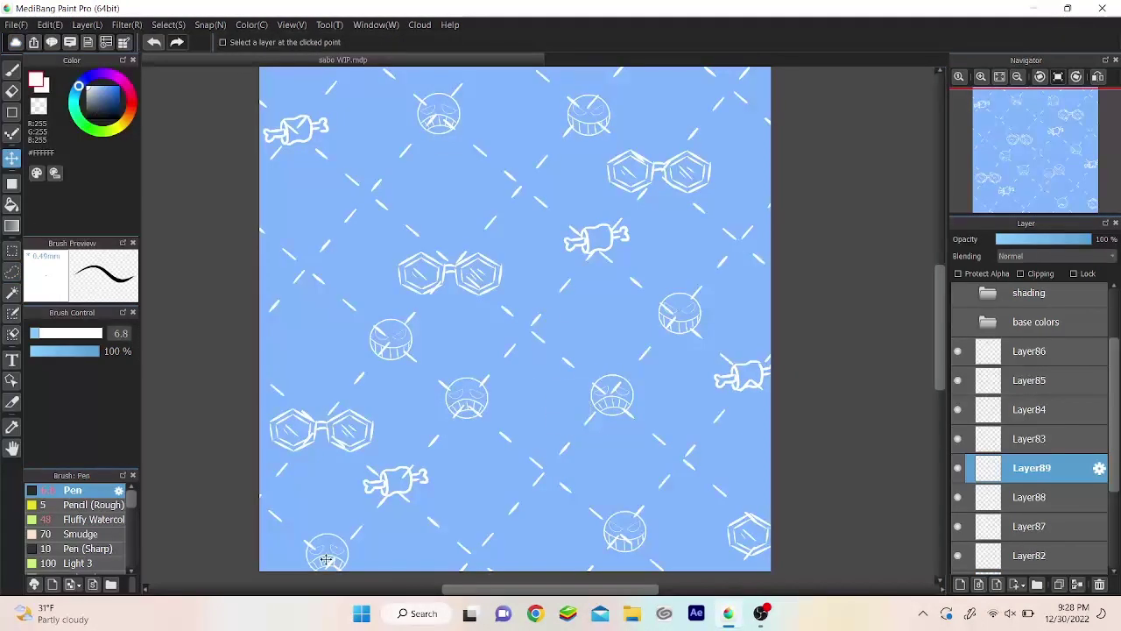
# Step: Paste another meat-on-bone doodle into the canvas's upper right corner
pyautogui.hotkey('ctrl', 'z')
pyautogui.hotkey('ctrl', 'z')
pyautogui.hotkey('ctrl', 'z')
pyautogui.hotkey('ctrl', 'z')
pyautogui.hotkey('ctrl', 'z')
pyautogui.hotkey('ctrl', 'z')
pyautogui.hotkey('ctrl', 'z')
pyautogui.hotkey('ctrl', 'z')
pyautogui.hotkey('ctrl', 'z')
pyautogui.hotkey('ctrl', 'z')
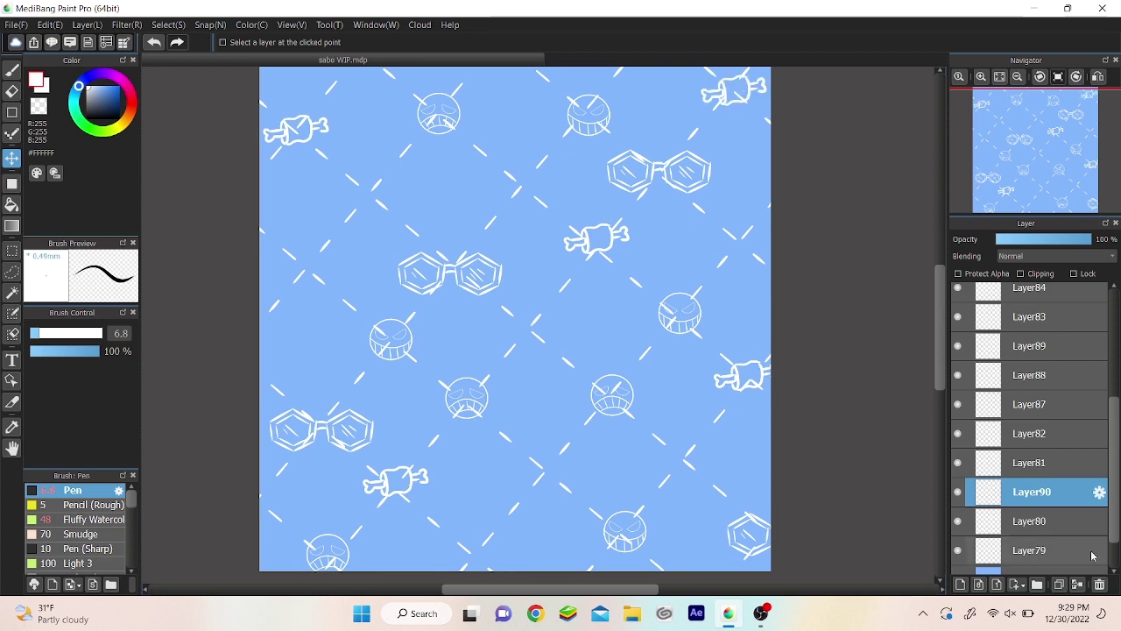
# Step: Paste another pair of glasses and move it to the lower middle of the pattern
pyautogui.moveTo(1052, 491); pyautogui.dragTo(1051, 464)
pyautogui.moveTo(456, 203)
pyautogui.mouseDown()
pyautogui.moveTo(438, 307)
pyautogui.moveTo(580, 479)
pyautogui.mouseUp()
pyautogui.click(106, 42)
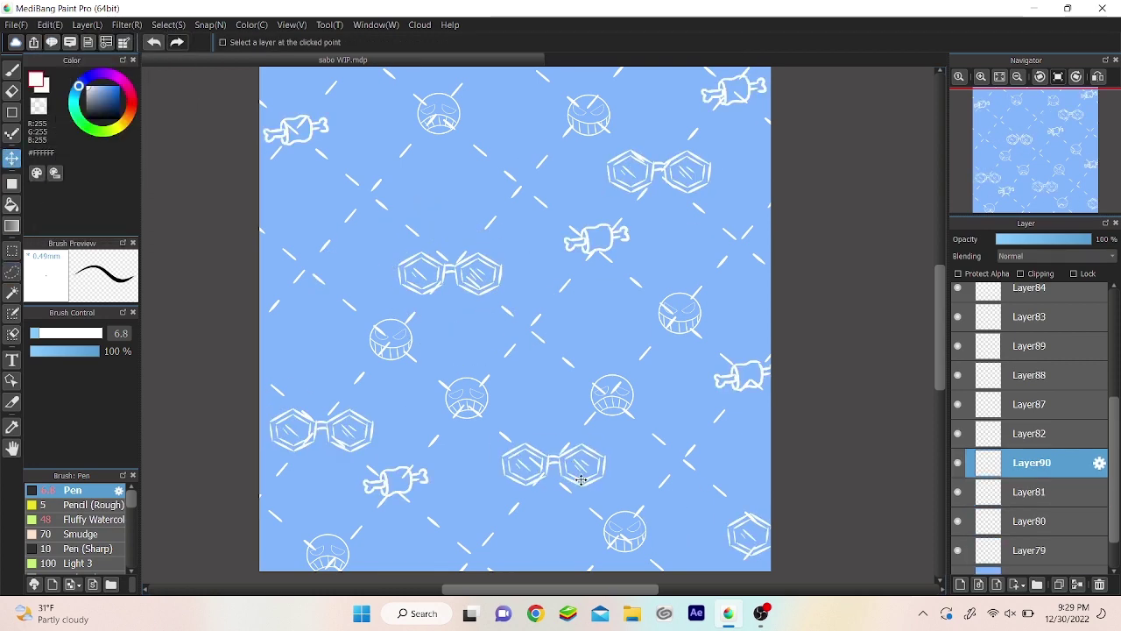
# Step: Paste three more grinning faces and place them at the pattern's upper left, centre and bottom edge
pyautogui.click(49, 24)
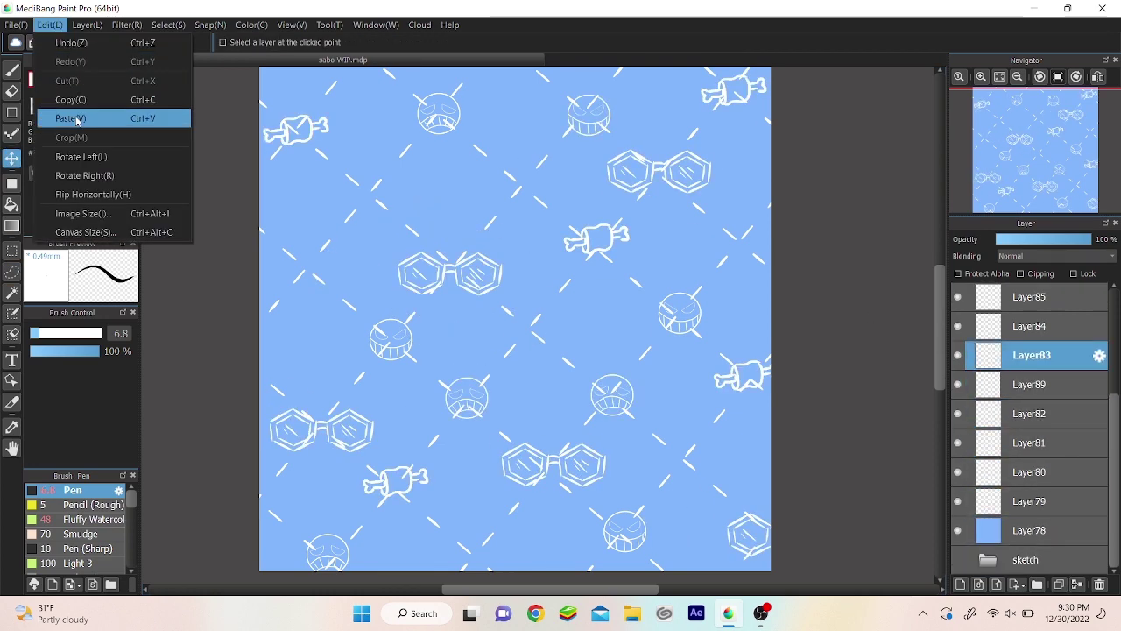
pyautogui.click(76, 118)
pyautogui.moveTo(526, 219); pyautogui.dragTo(535, 354)
pyautogui.click(49, 24)
pyautogui.click(77, 118)
pyautogui.moveTo(526, 193); pyautogui.dragTo(476, 562)
pyautogui.scroll(5, 1115, 316)
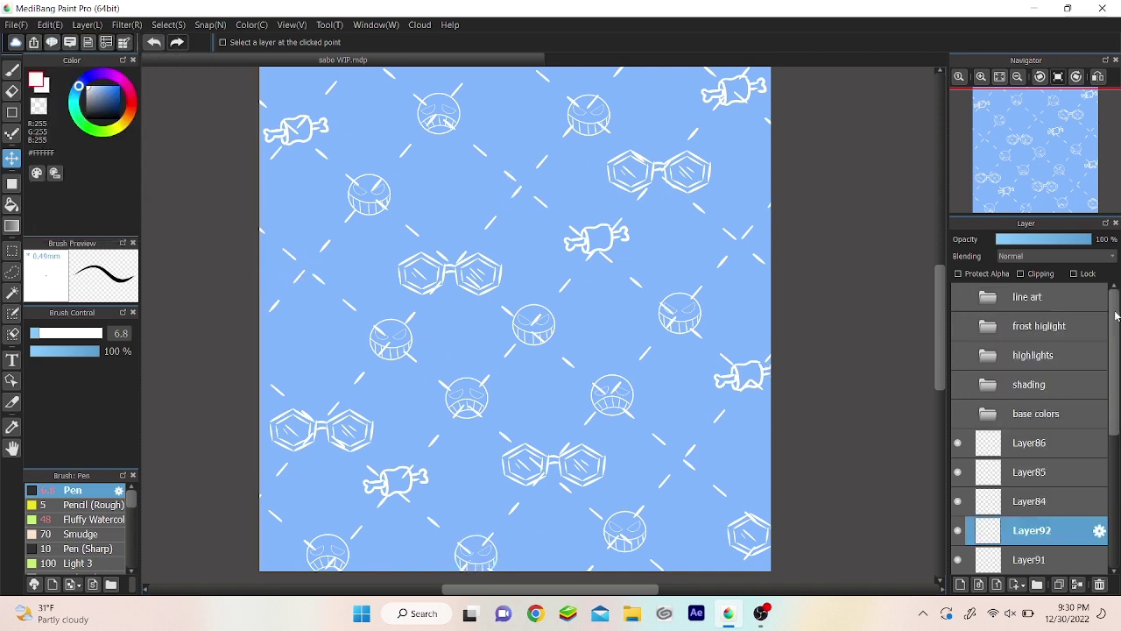
# Step: Merge the doodle layers, set the dashed grid layer's opacity to 52%, and erase the dashes crossing the doodles
pyautogui.scroll(-5, 1115, 315)
pyautogui.click(1033, 472)
pyautogui.press('e')
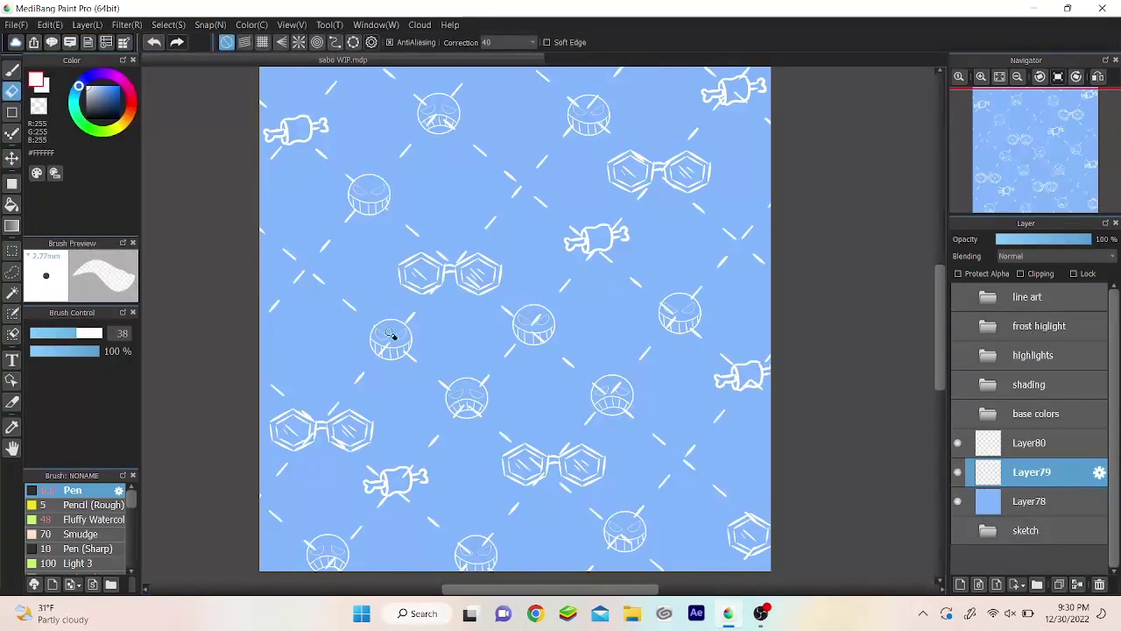
pyautogui.click(1042, 240)
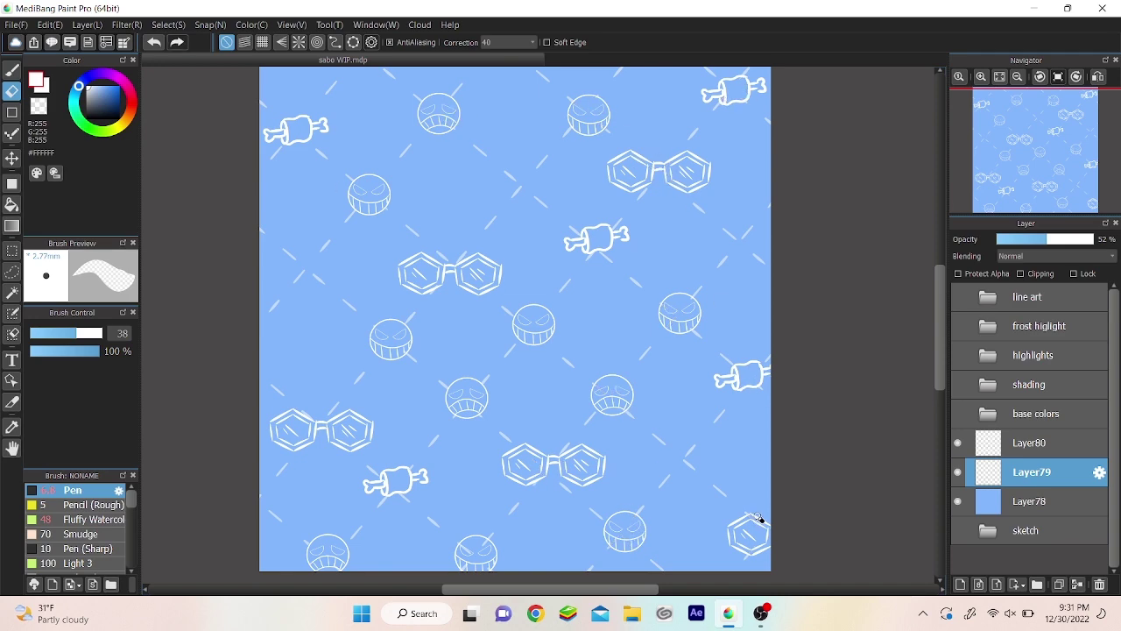
# Step: Lower the opacity of the white doodle layer so the pattern blends softly into the blue
pyautogui.hotkey('ctrl', 'e')
pyautogui.click(1039, 240)
pyautogui.press('b')
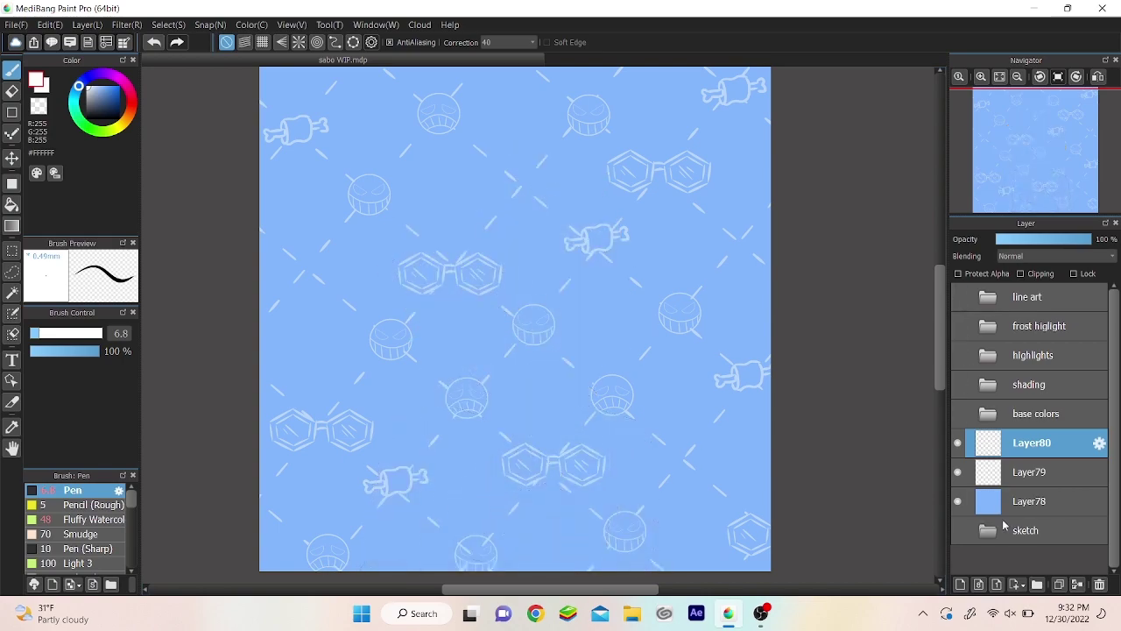
# Step: Place the three background layers below the sketch folder and show the character's line art, highlight, shading and base color folders
pyautogui.click(959, 501)
pyautogui.click(1025, 501)
pyautogui.scroll(-3, 1108, 496)
pyautogui.click(958, 308)
pyautogui.click(988, 309)
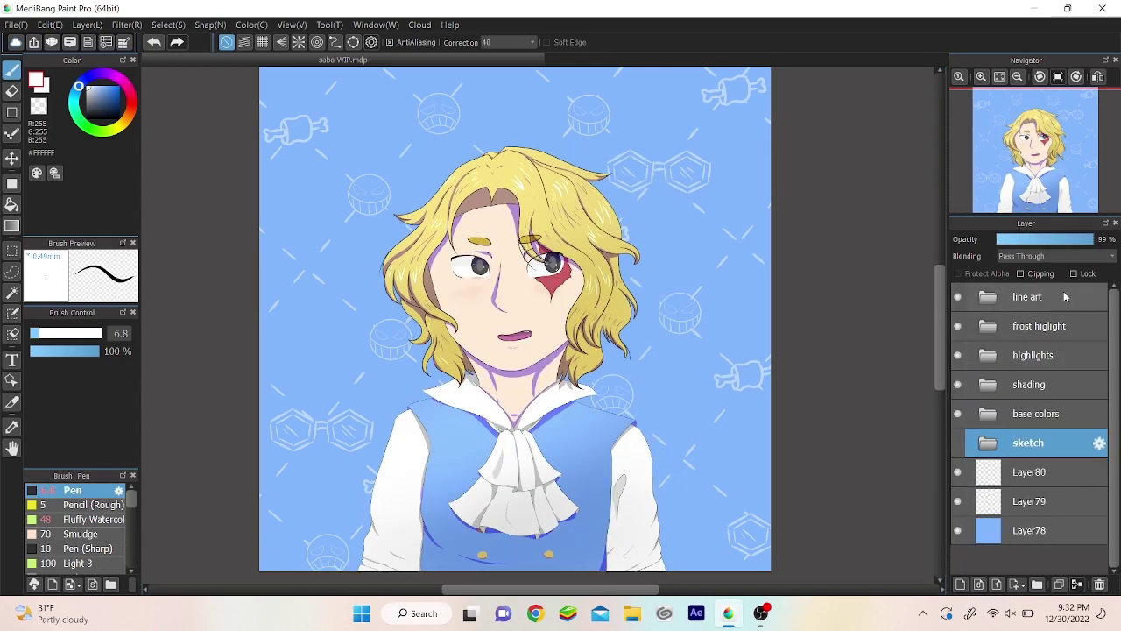
pyautogui.click(1031, 297)
pyautogui.click(168, 25)
pyautogui.click(289, 155)
pyautogui.click(92, 89)
pyautogui.click(988, 297)
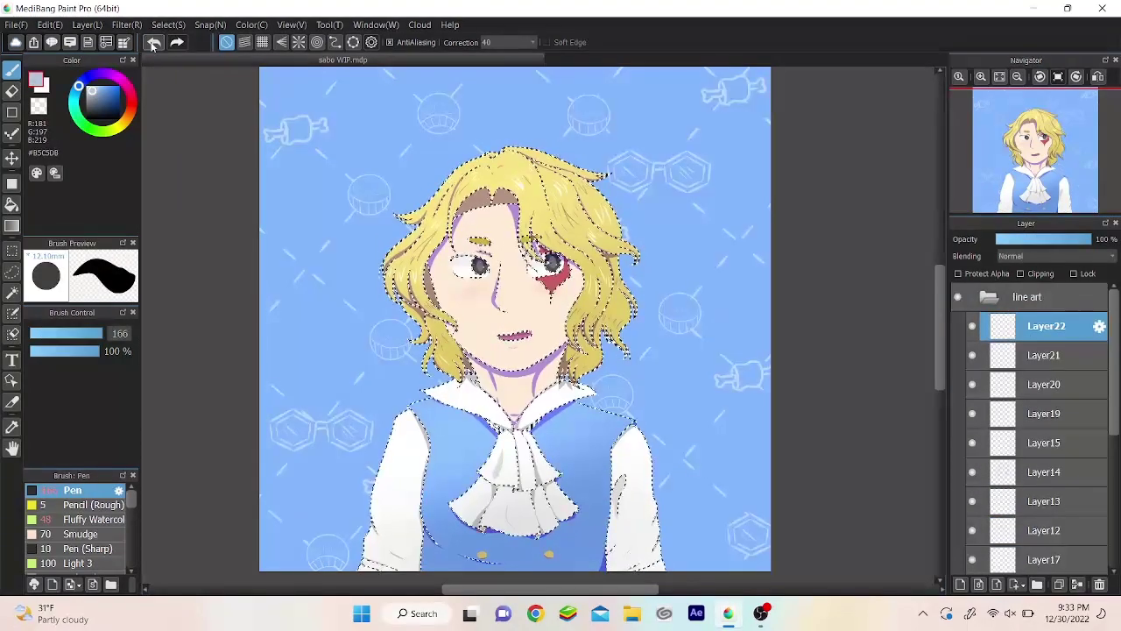
pyautogui.click(1032, 501)
pyautogui.click(958, 501)
pyautogui.click(957, 413)
# Step: Sign the artwork in white on the doodle layer beside the lower right sleeve, using pen size 6.8 and stroke correction 25
pyautogui.click(1032, 472)
pyautogui.click(981, 76)
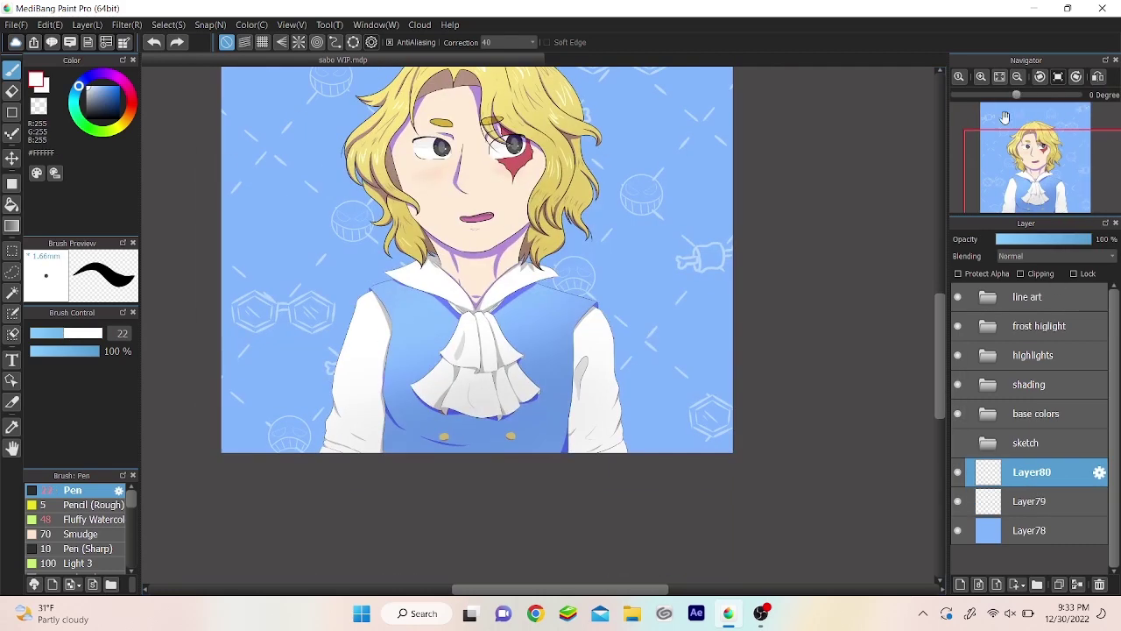
pyautogui.click(981, 77)
pyautogui.click(508, 42)
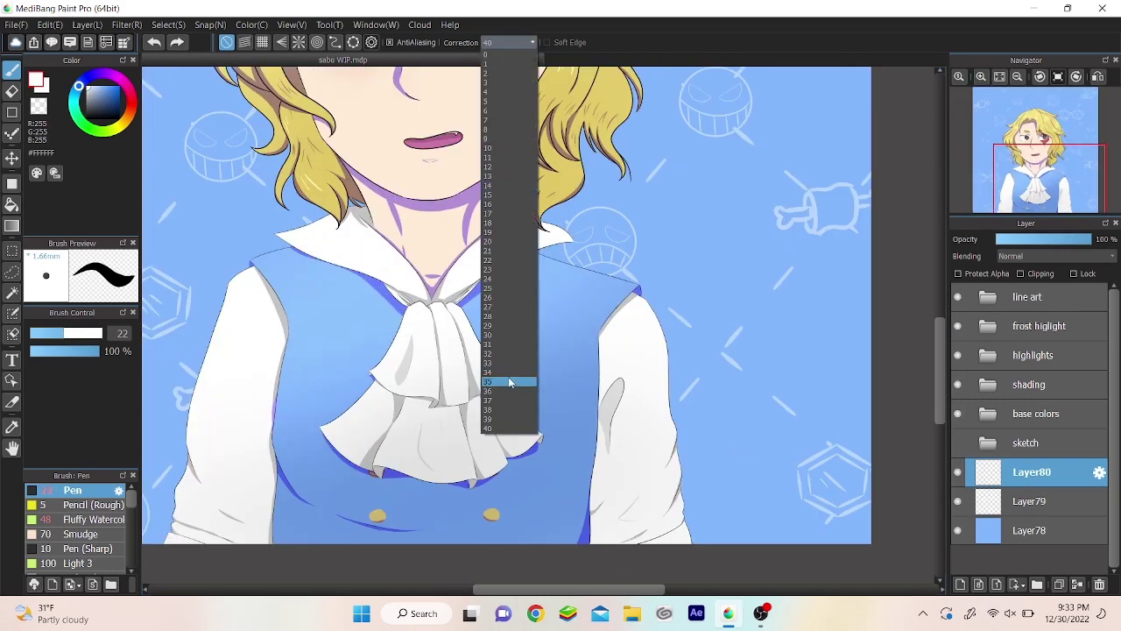
pyautogui.click(501, 383)
pyautogui.scroll(-3, 712, 346)
pyautogui.press('[')
pyautogui.press('[')
pyautogui.press('[')
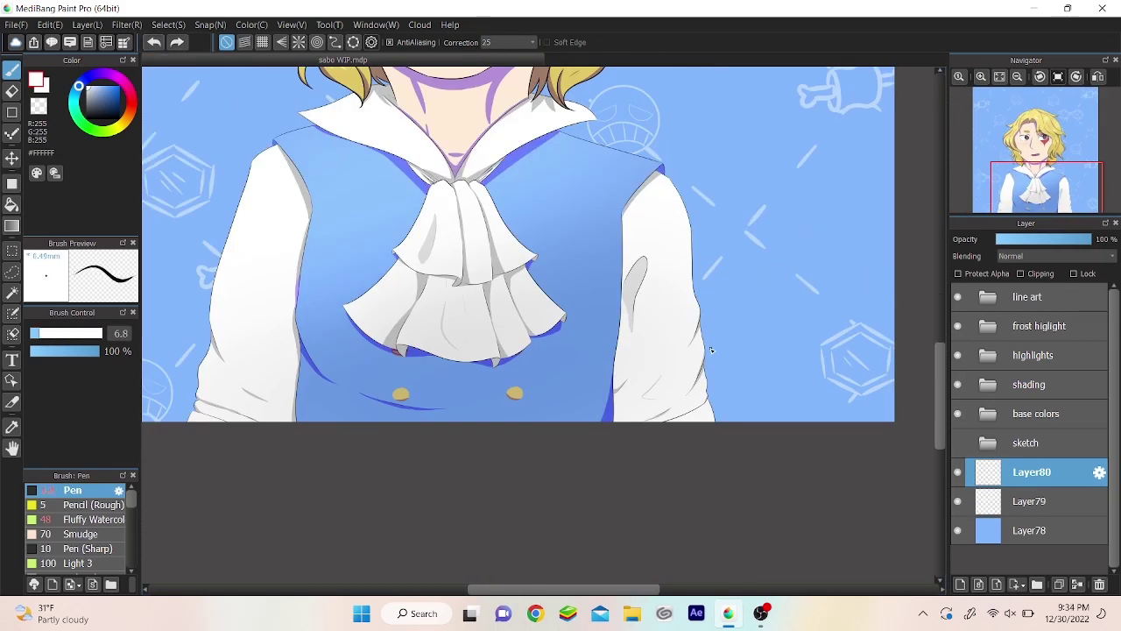
pyautogui.hotkey('ctrl', '-')
pyautogui.press('v')
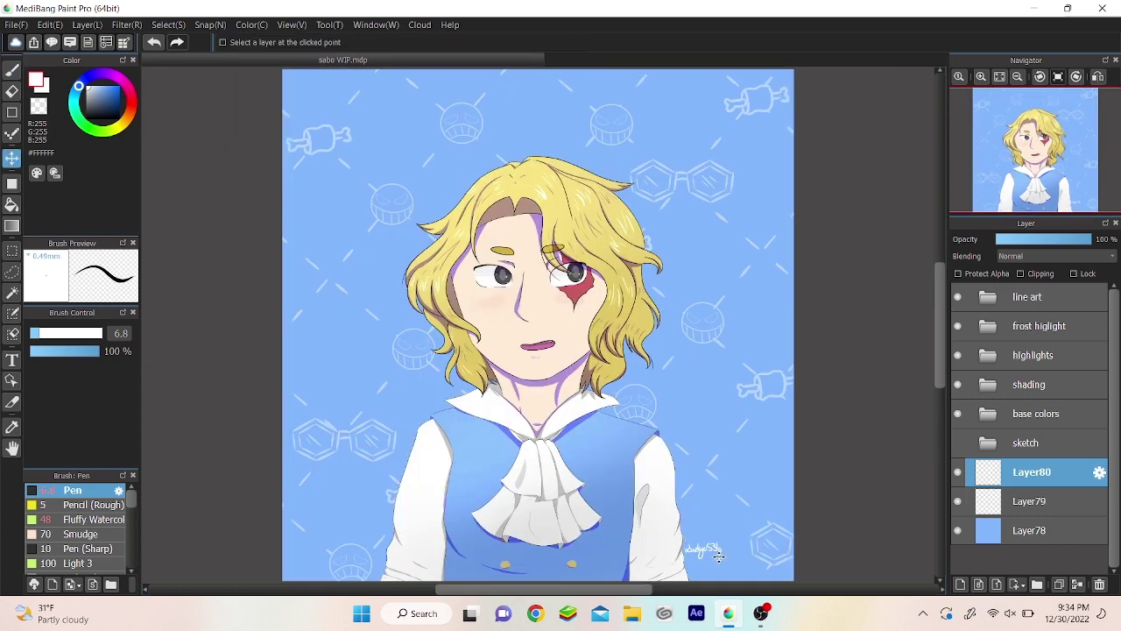